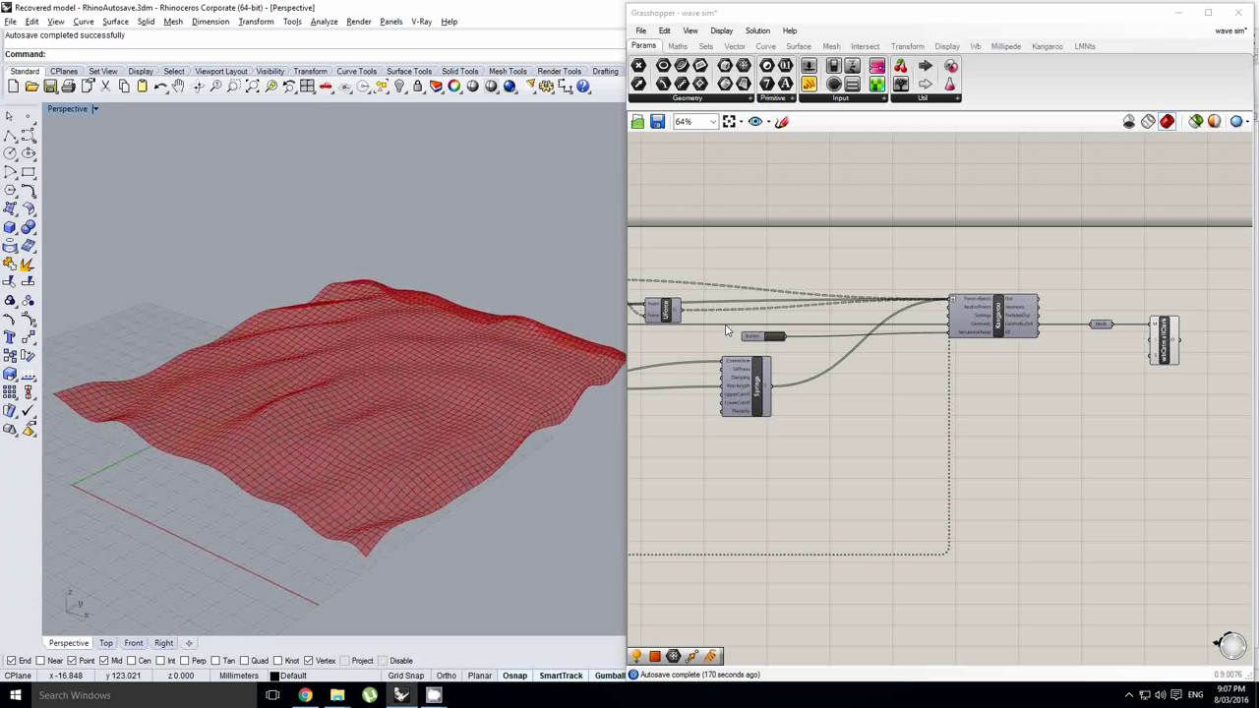
Bake the smoothed wave mesh from the Catmull-Clark component and disable the Kangaroo simulation component.
left_click(1162, 340)
middle_click(1162, 340)
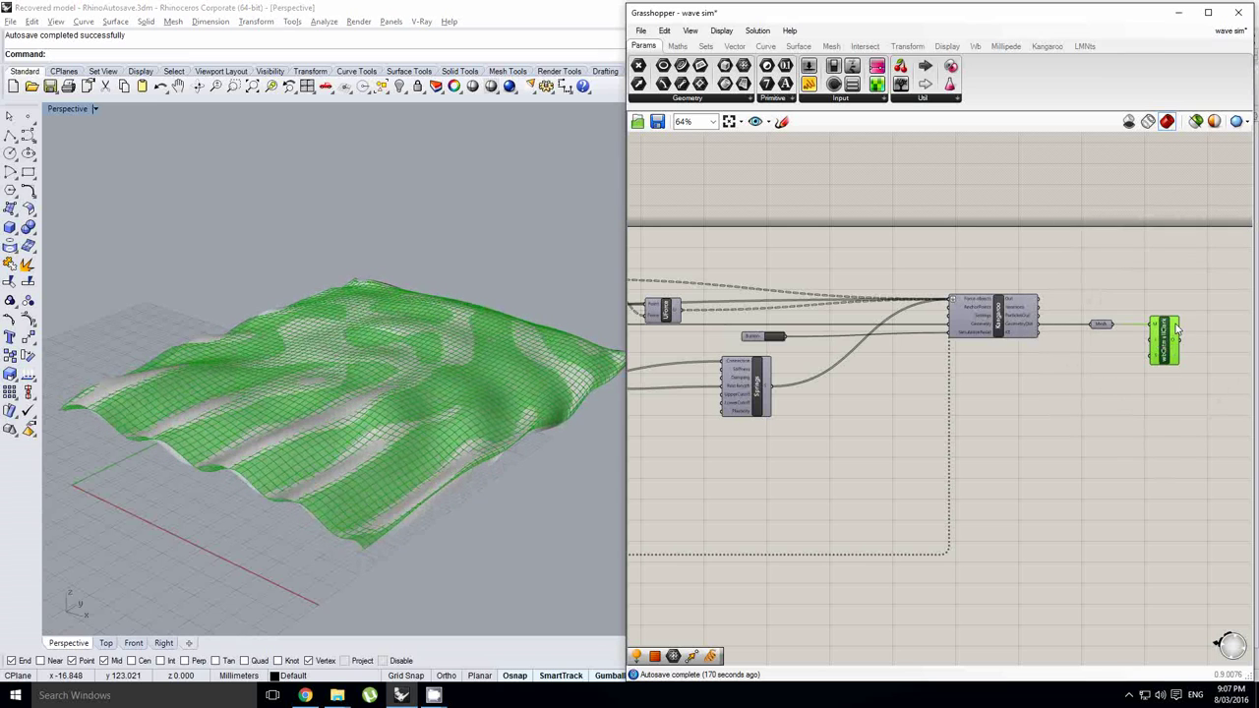
left_click(1003, 315)
middle_click(1008, 315)
left_click(1068, 320)
Delete the baked wave mesh from the Rhino model.
right_click_drag(335, 411, 388, 390)
left_click(377, 400)
left_click(564, 253)
right_click_drag(401, 344, 405, 330)
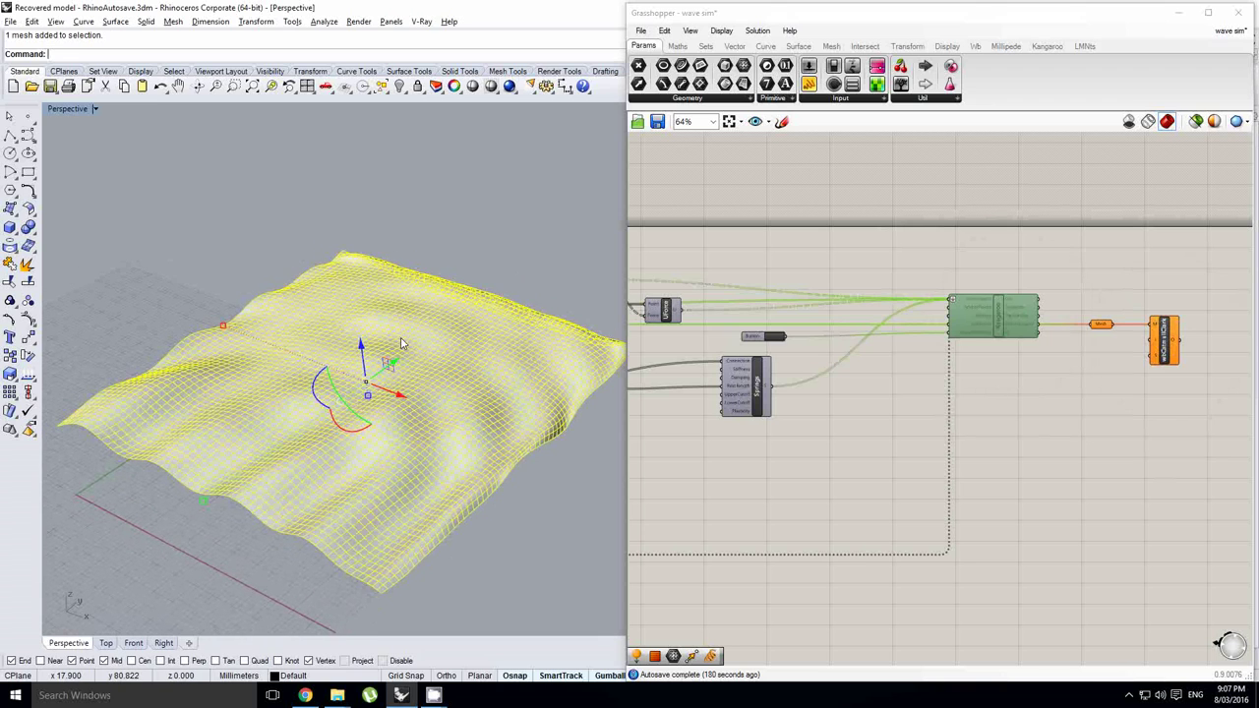
key("Delete")
Start a new blank Grasshopper definition.
right_click(792, 280)
left_click(794, 280)
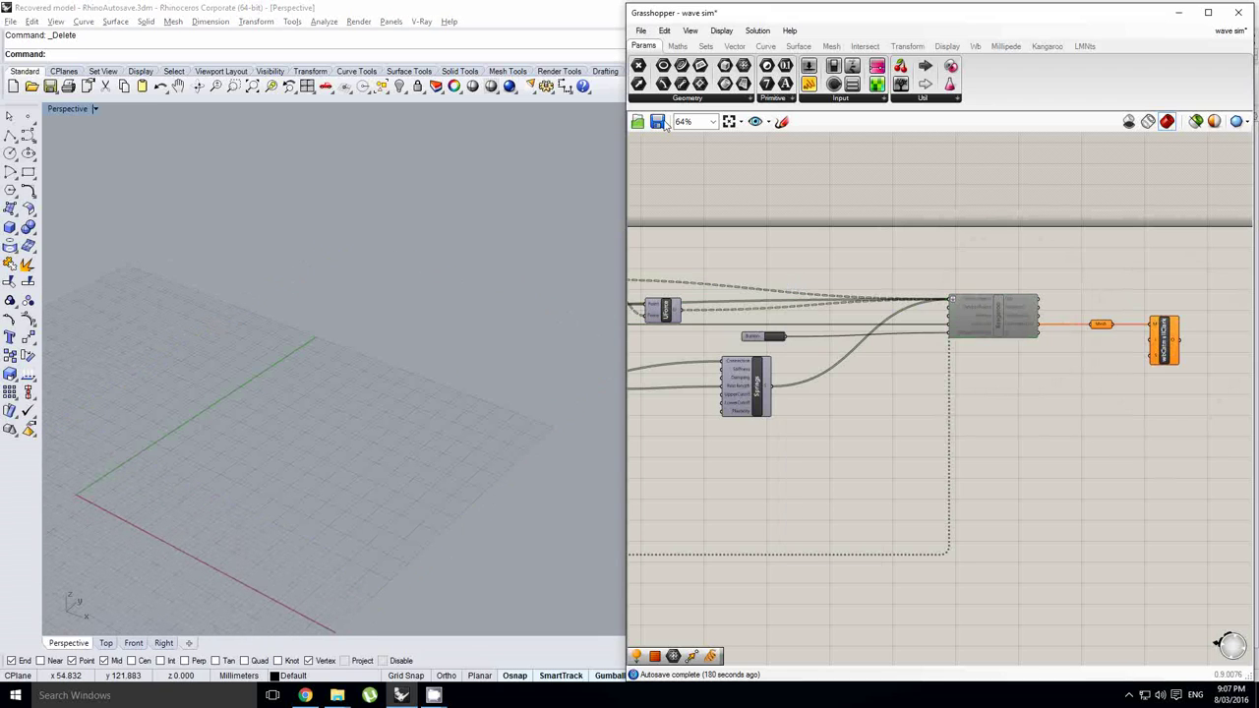
left_click(641, 31)
left_click(678, 47)
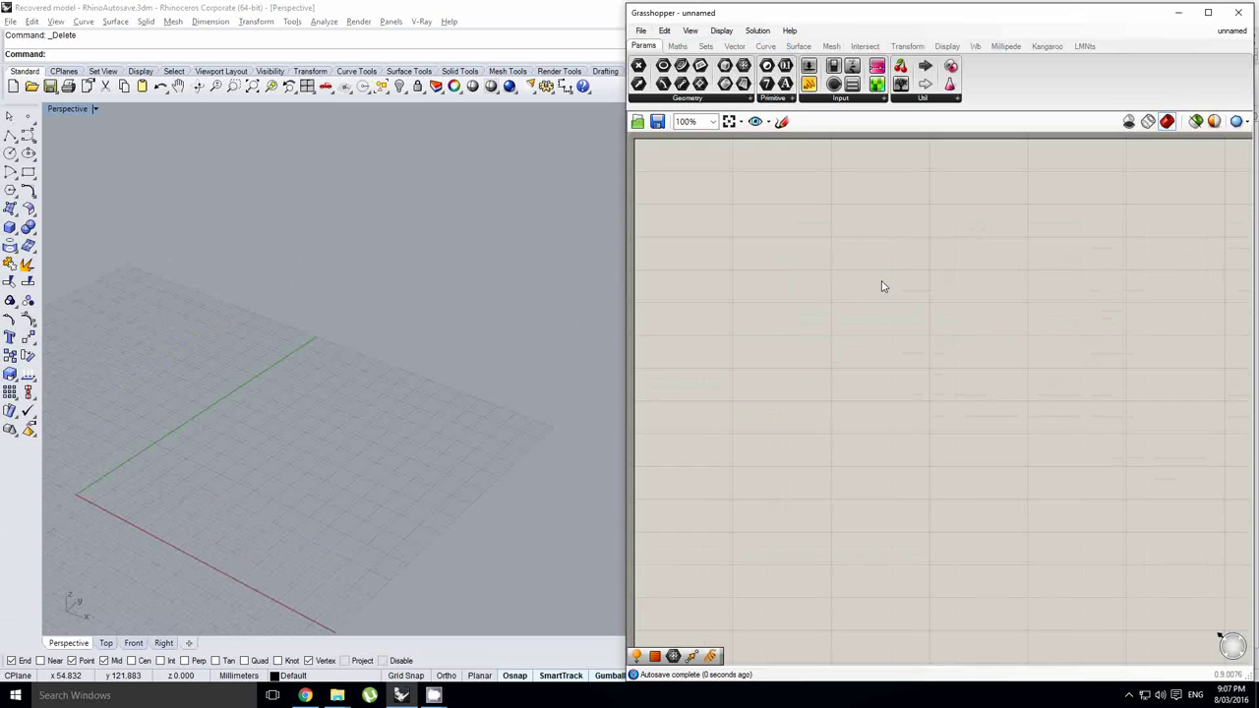
Add a KangarooPhysics component and place it at the far end of the empty canvas.
double_click(896, 287)
type("KANGARO")
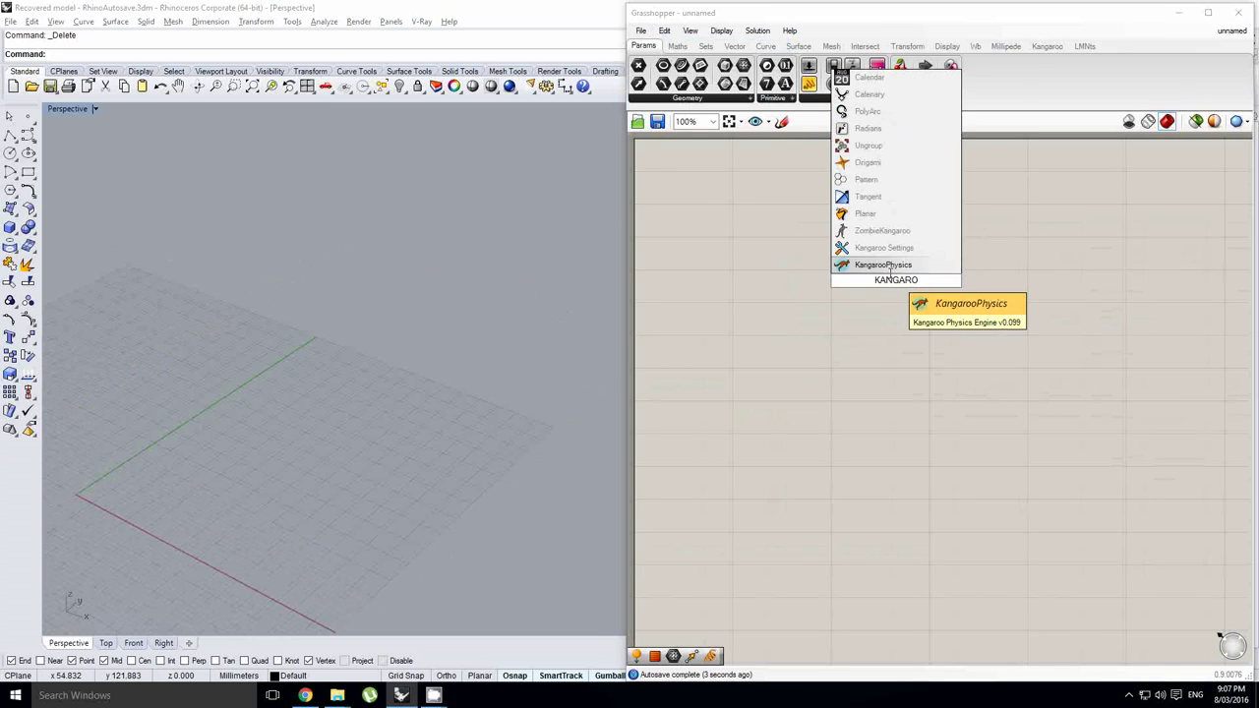
left_click(891, 269)
left_click_drag(901, 275, 1144, 285)
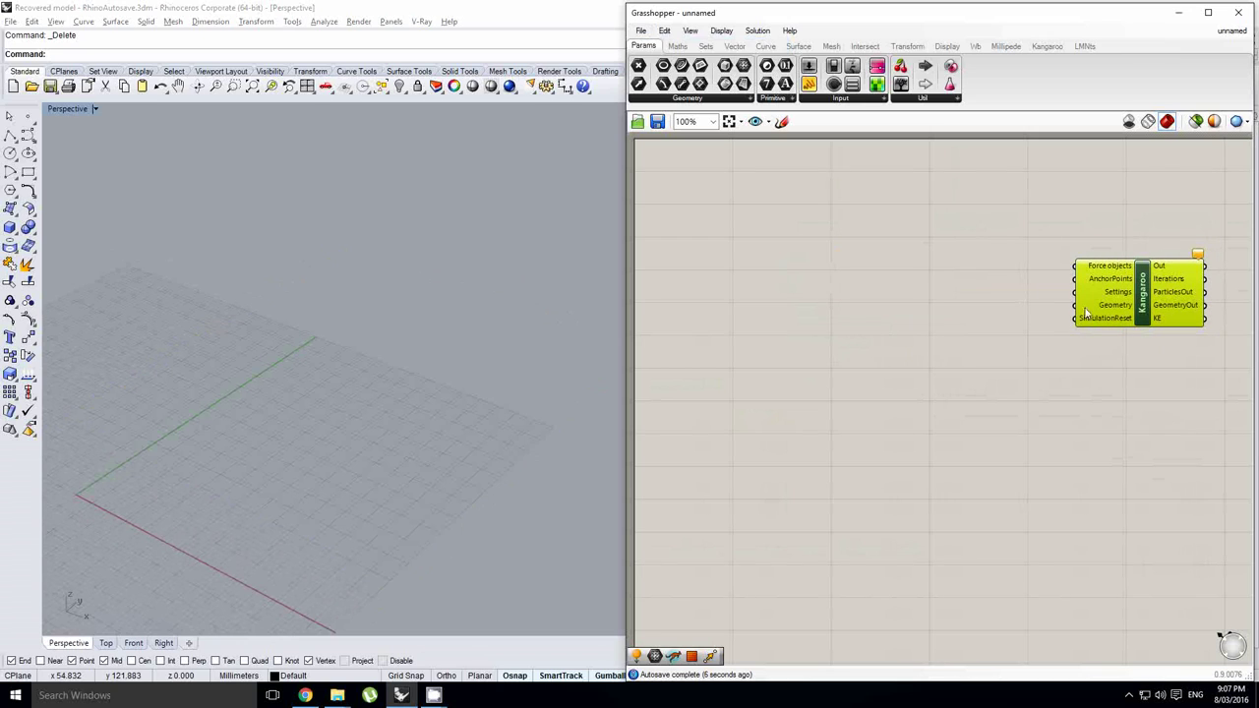
Add a Mesh Plane component between the canvas start and the Kangaroo component.
double_click(833, 279)
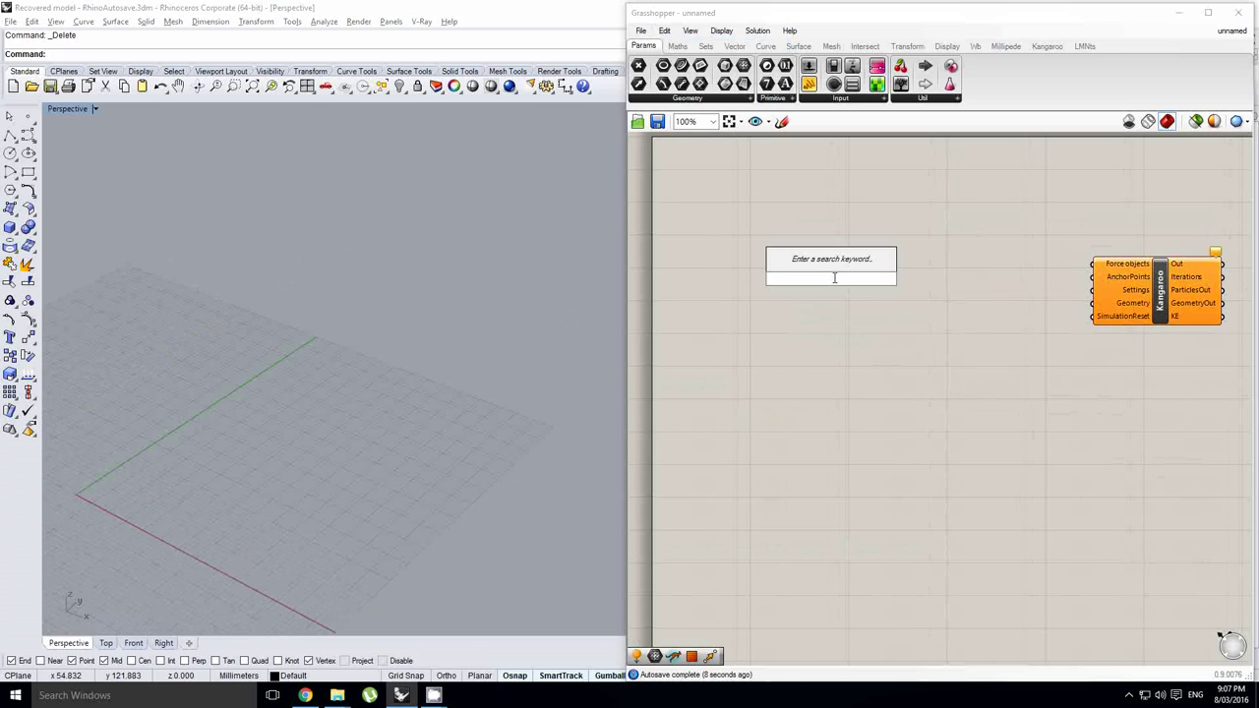
type("mesh pla")
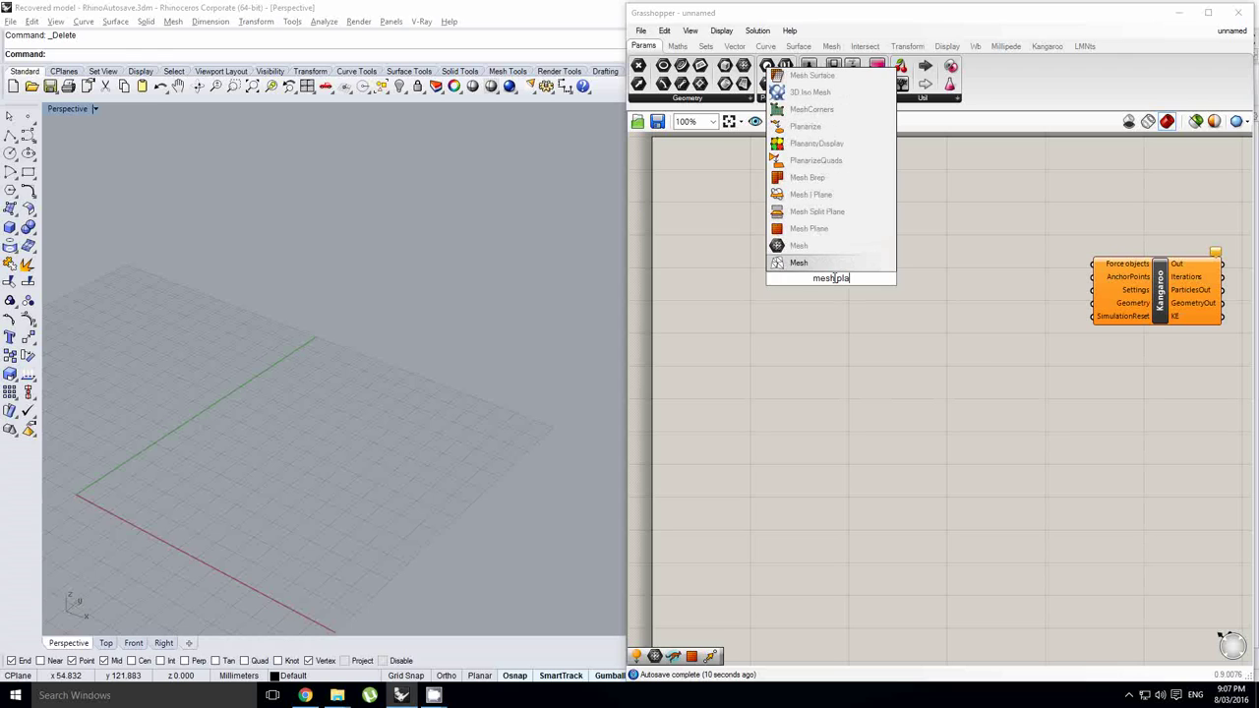
left_click(831, 233)
left_click_drag(835, 274, 907, 273)
Add a Rectangle component and connect its R output to the Mesh Plane's B input.
double_click(777, 262)
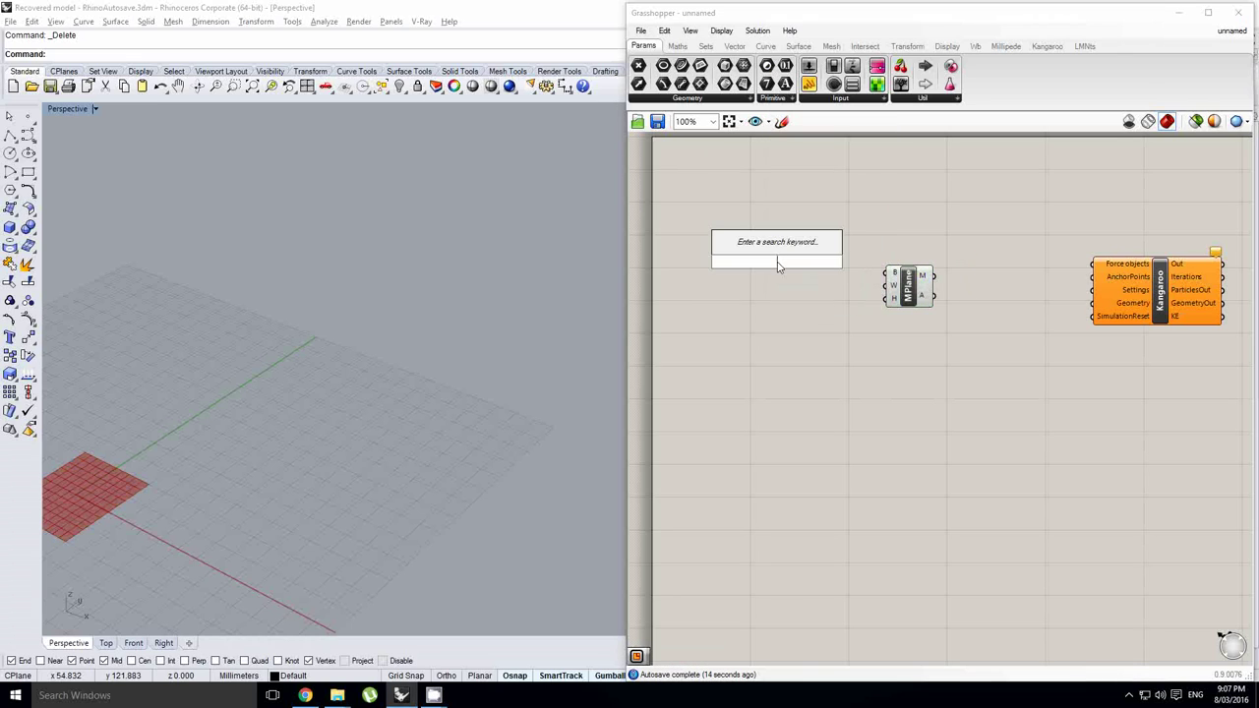
type("recta")
left_click(782, 247)
left_click_drag(777, 261, 911, 281)
right_click_drag(775, 309, 875, 297)
left_click_drag(866, 282, 893, 283)
Add a number slider ahead of the Rectangle component and set its maximum to 100.
left_click(808, 68)
left_click(773, 274)
scroll(753, 273, "up", 3)
left_click(725, 277)
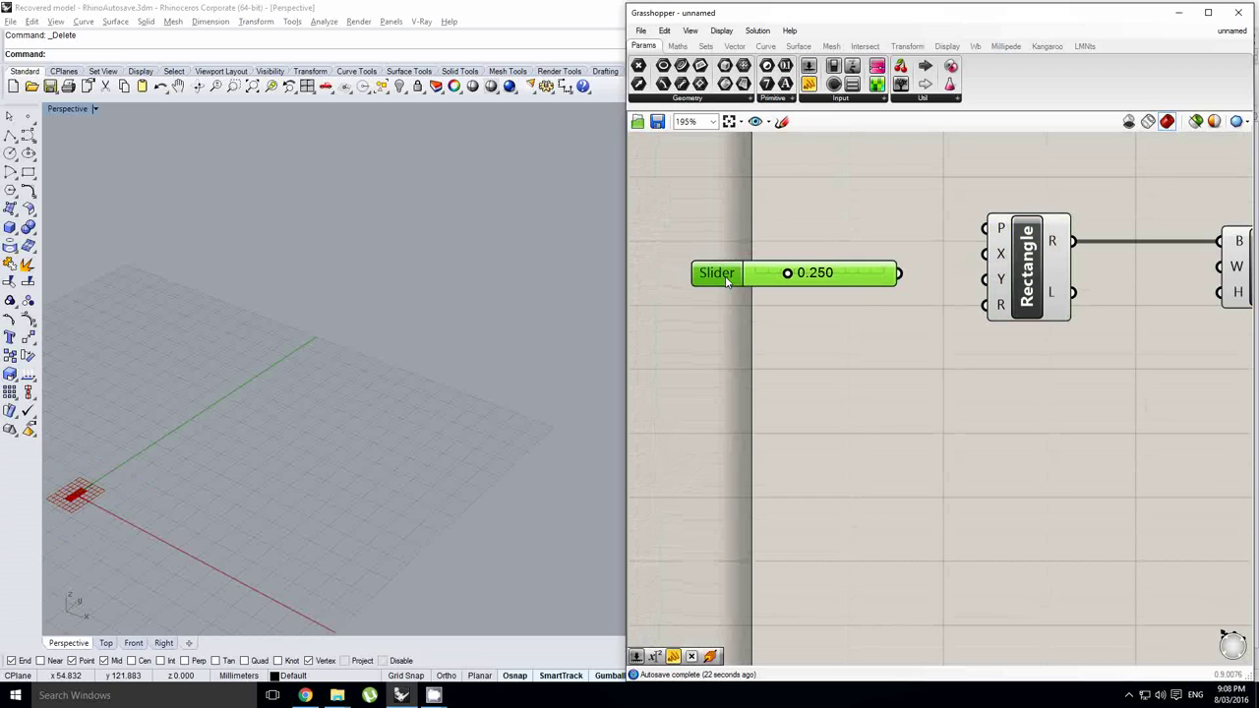
double_click(725, 275)
left_click(728, 315)
type("1000")
key("BackSpace")
type("\\")
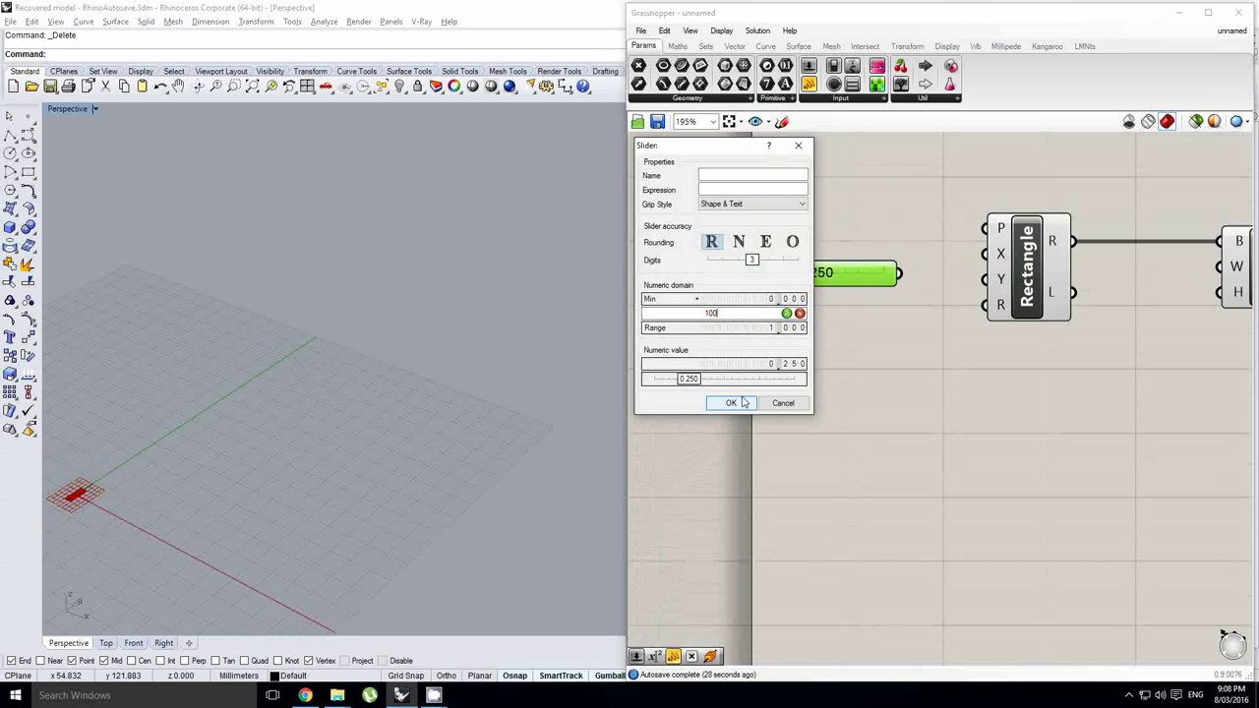
left_click(730, 402)
Connect the slider to the Rectangle's X and Y sizes and set it to about 81.
left_click_drag(901, 274, 986, 254)
left_click_drag(904, 275, 864, 269)
left_click_drag(754, 263, 847, 265)
right_click_drag(877, 271, 843, 271)
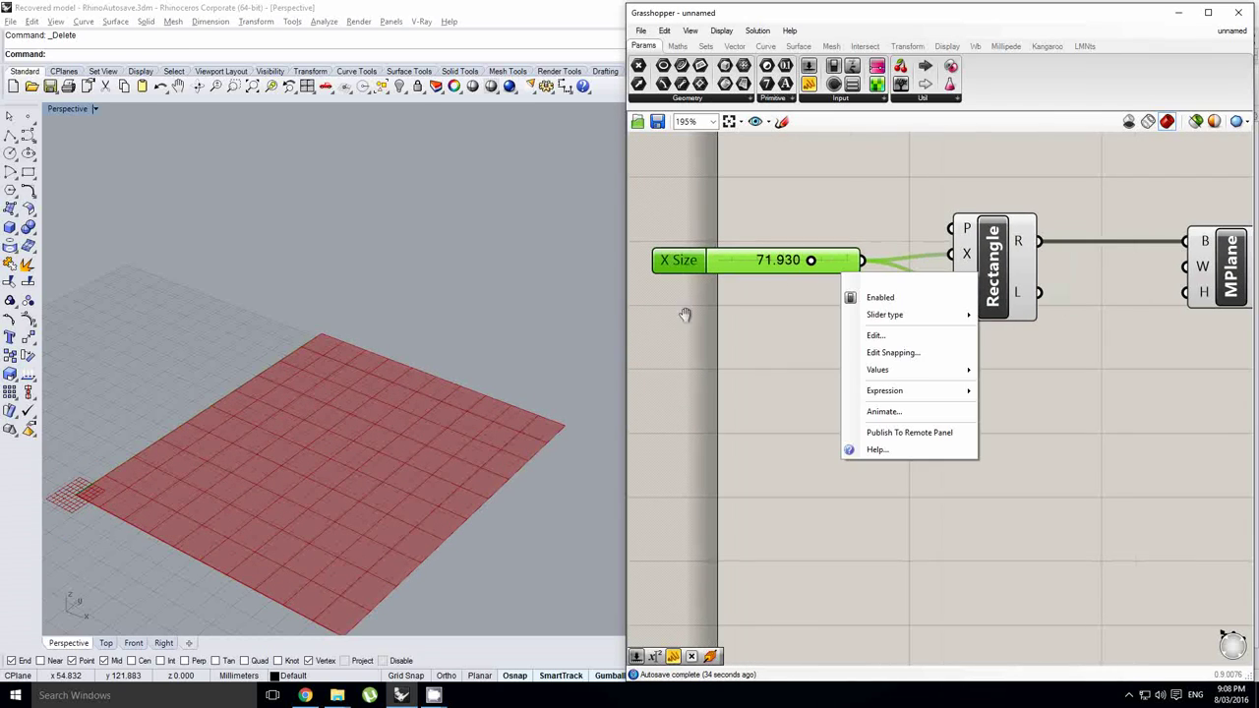
left_click(810, 266)
left_click_drag(810, 266, 823, 266)
right_click_drag(448, 413, 429, 328)
right_click_drag(428, 328, 418, 330, "shift")
Duplicate the size slider below the Rectangle and change the copy's slider type to integer.
left_click_drag(795, 267, 928, 368, "alt")
right_click(829, 368)
mouse_move(888, 408)
left_click(1006, 421)
Connect the integer slider to the Mesh Plane's W and H inputs and set it to 24.
right_click_drag(1042, 388, 861, 410)
left_click_drag(817, 384, 1002, 312)
right_click_drag(782, 384, 820, 373)
left_click_drag(771, 383, 813, 397)
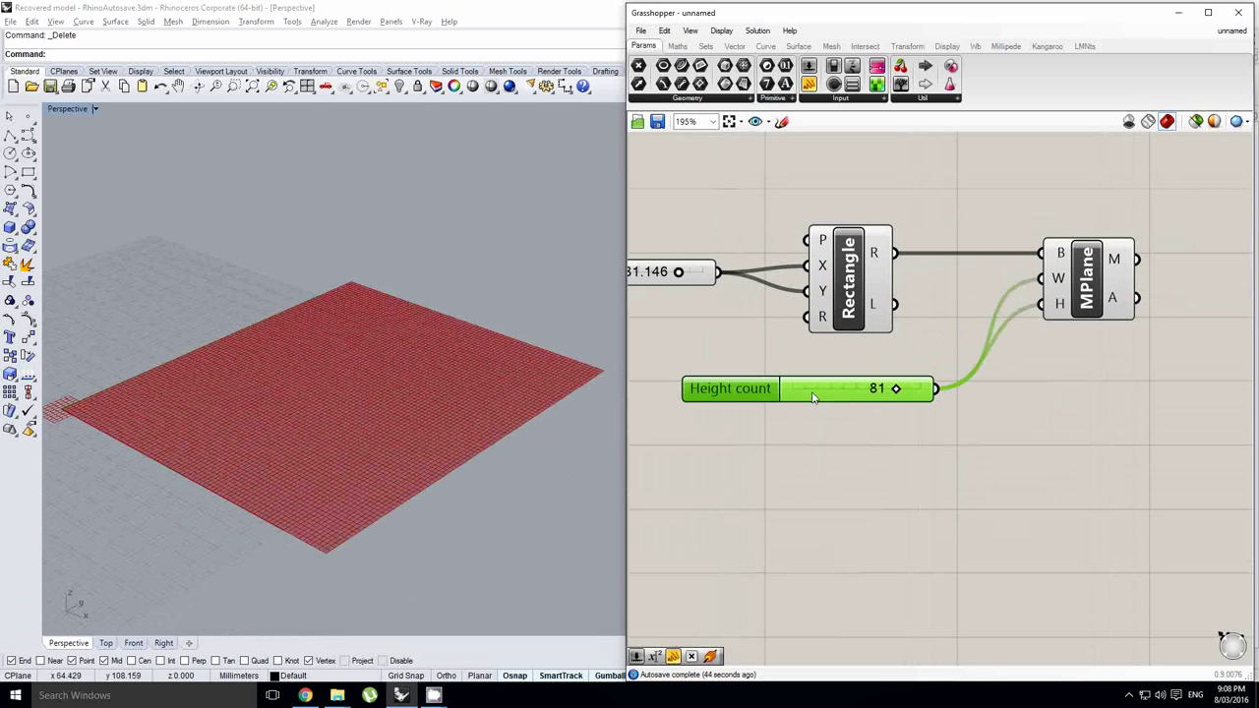
left_click_drag(895, 389, 826, 392)
right_click_drag(437, 365, 403, 367)
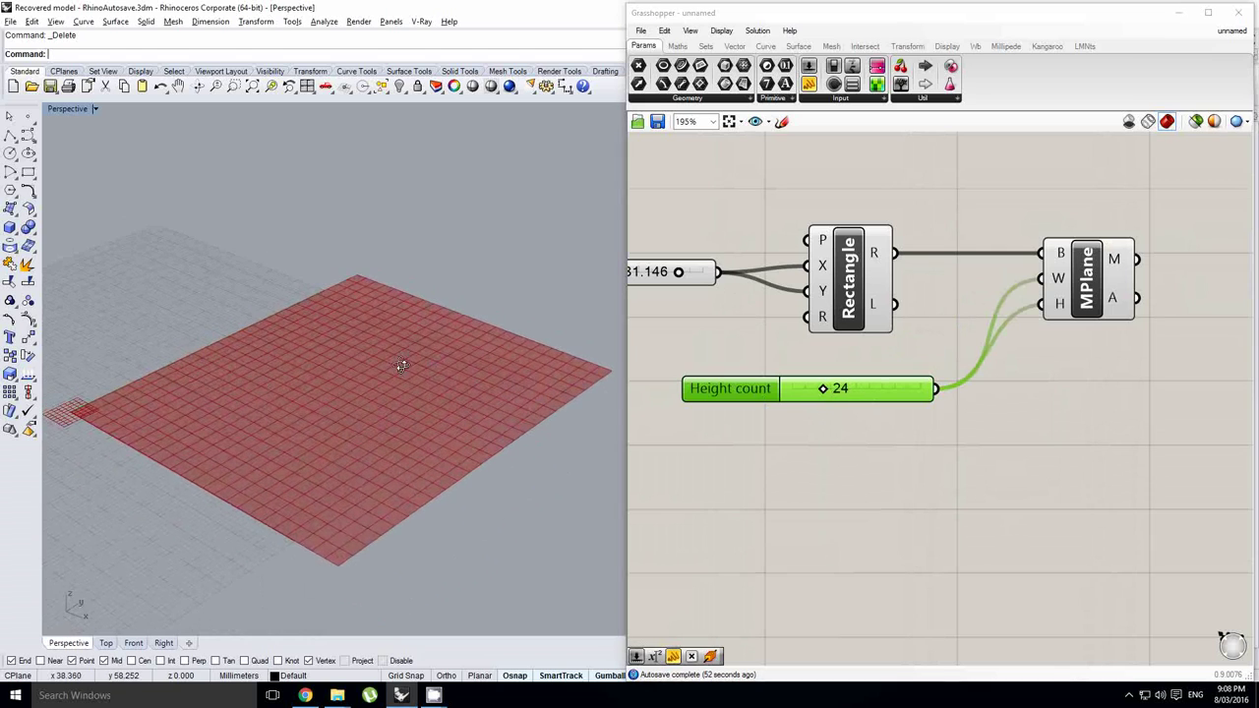
Examine the rectangular mesh grid produced by the Mesh Plane component in the Perspective view.
right_click_drag(914, 341, 910, 346)
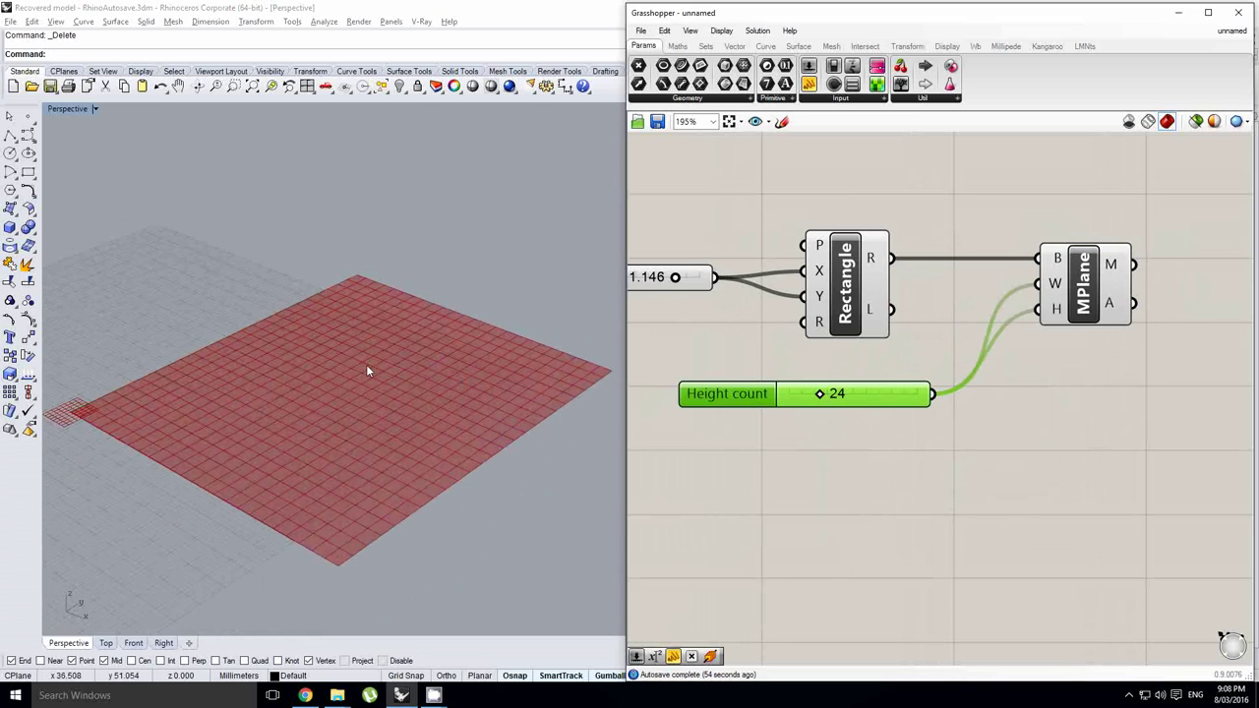
mouse_move(379, 364)
right_mouse_down()
mouse_move(360, 357)
mouse_move(388, 355)
right_mouse_up()
scroll(376, 353, "up", 2)
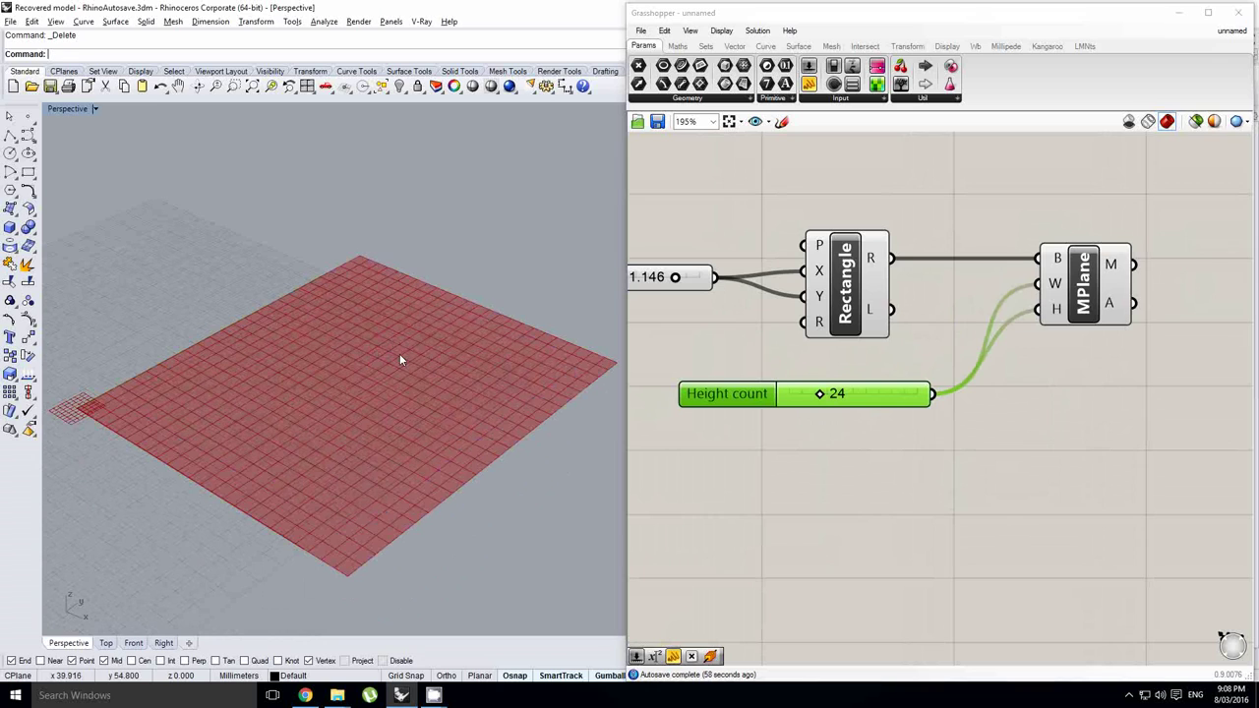
right_click_drag(938, 343, 904, 360)
left_click(1039, 317)
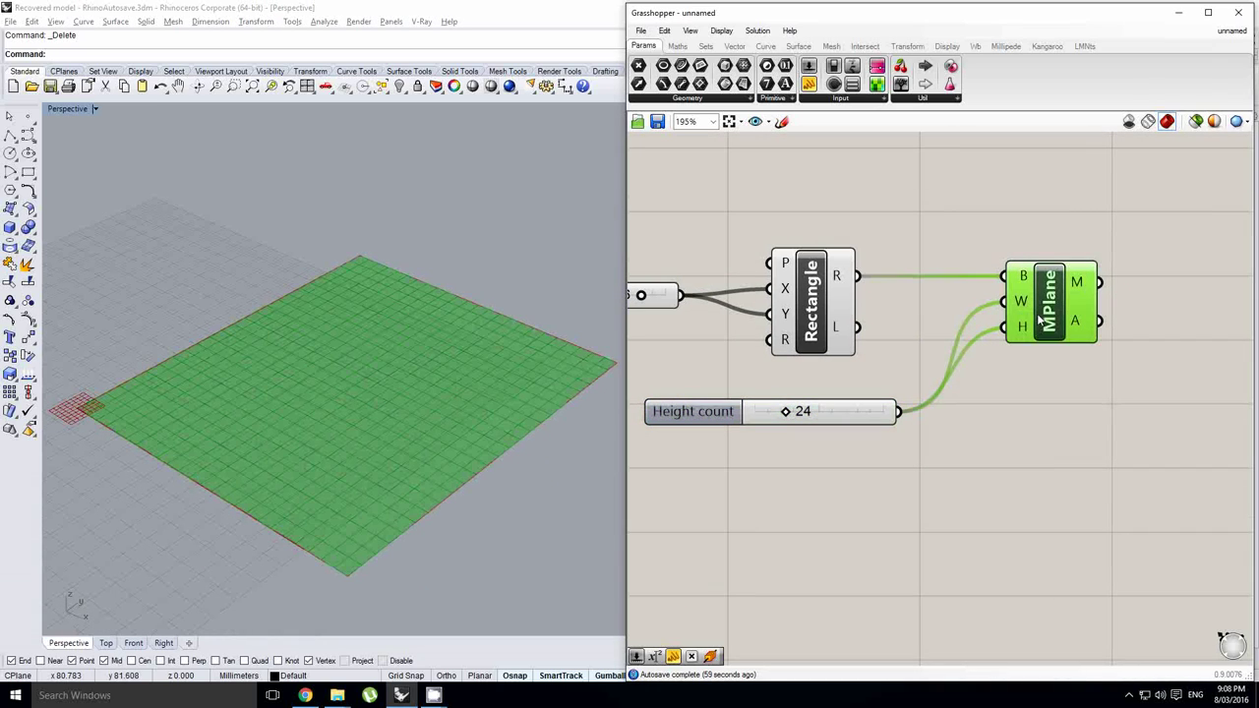
right_click(482, 396)
left_click(490, 332)
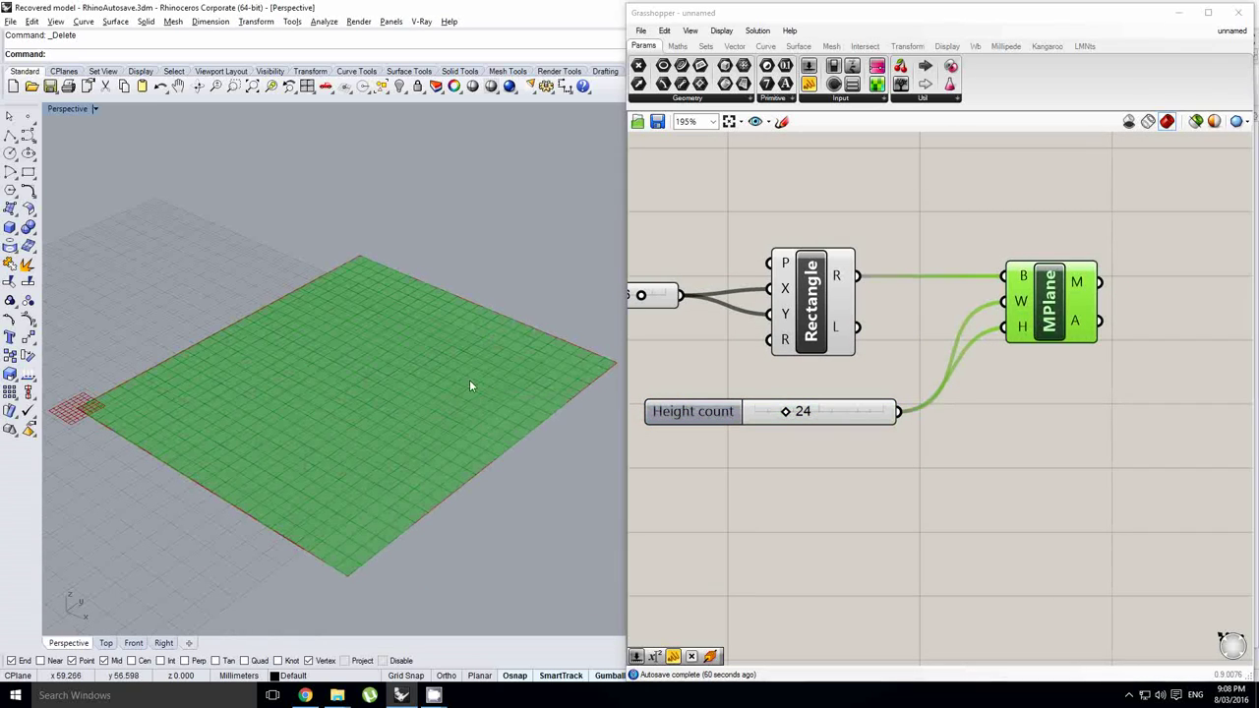
right_click_drag(1024, 338, 956, 357)
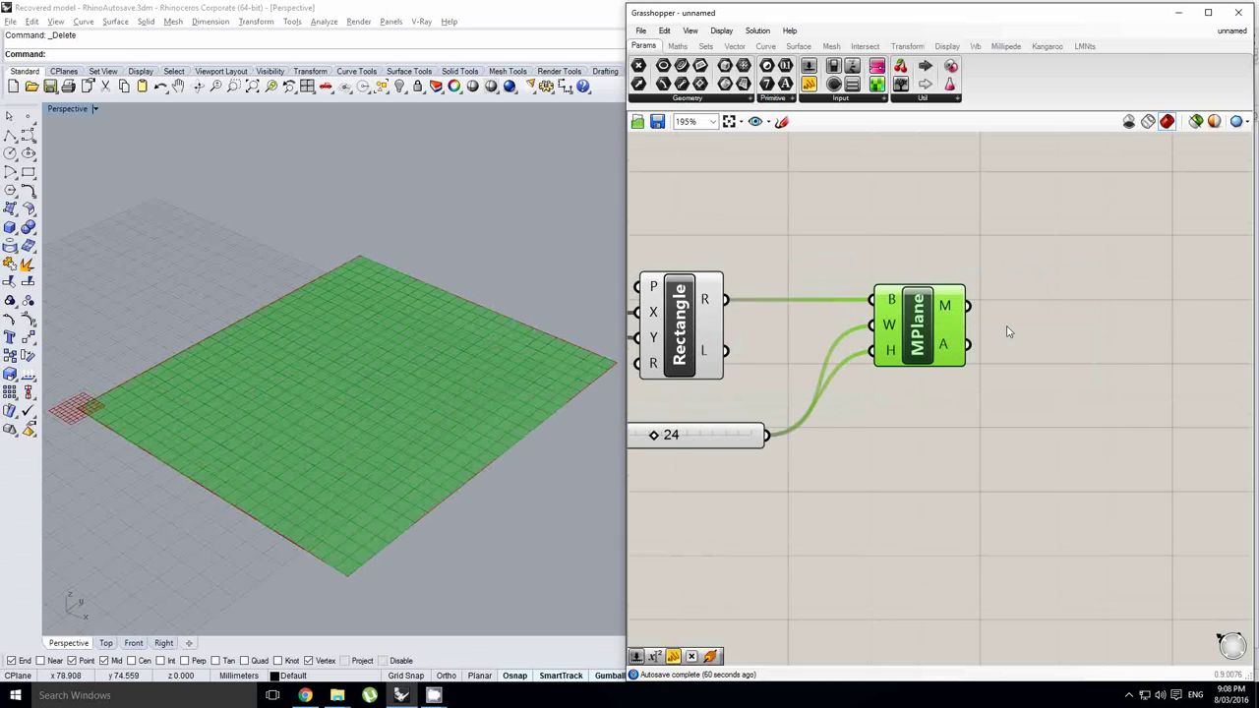
right_click_drag(1004, 327, 921, 357)
scroll(921, 327, "down", 2)
left_click(935, 335)
scroll(930, 356, "down", 1)
Move the Kangaroo component farther out and connect the Mesh Plane's M output to its Geometry input.
right_click_drag(1000, 348, 938, 362)
right_click_drag(723, 418, 802, 397)
right_click_drag(1075, 396, 1005, 421)
left_click_drag(1091, 399, 1152, 386)
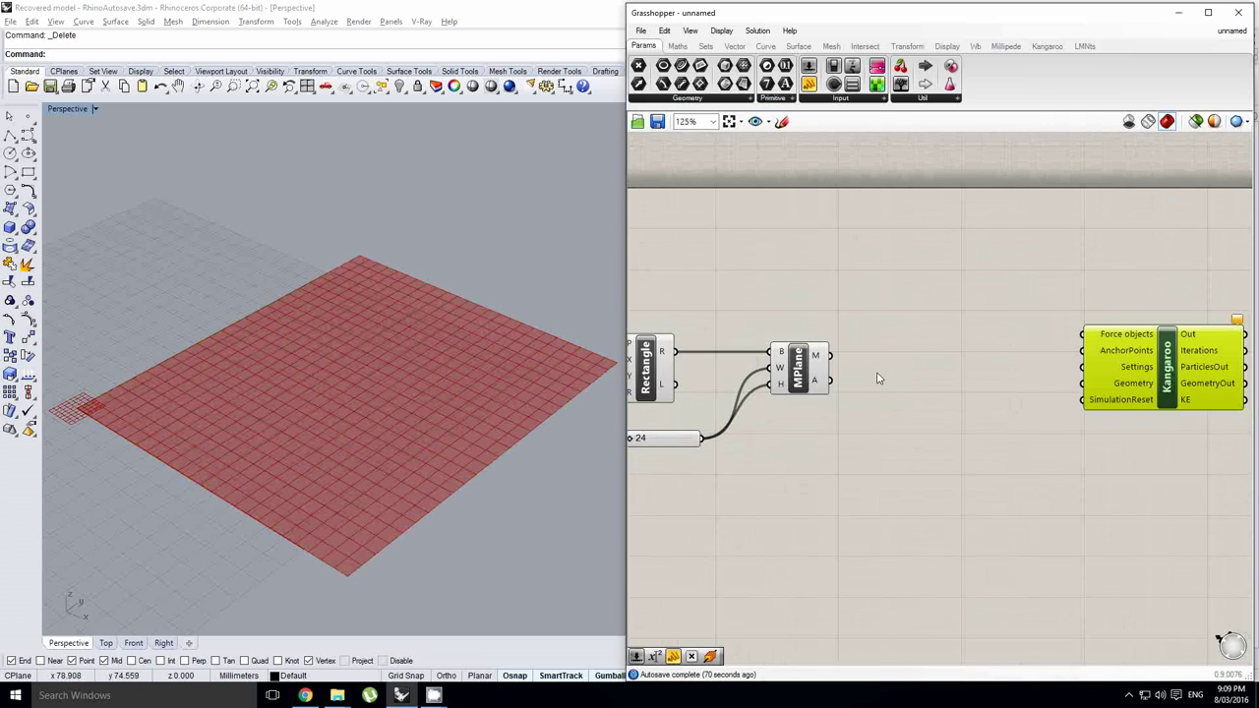
left_click_drag(832, 357, 1175, 355)
right_click_drag(1193, 369, 1110, 396)
Add a Timer component and attach it to the Kangaroo component.
left_click(934, 423)
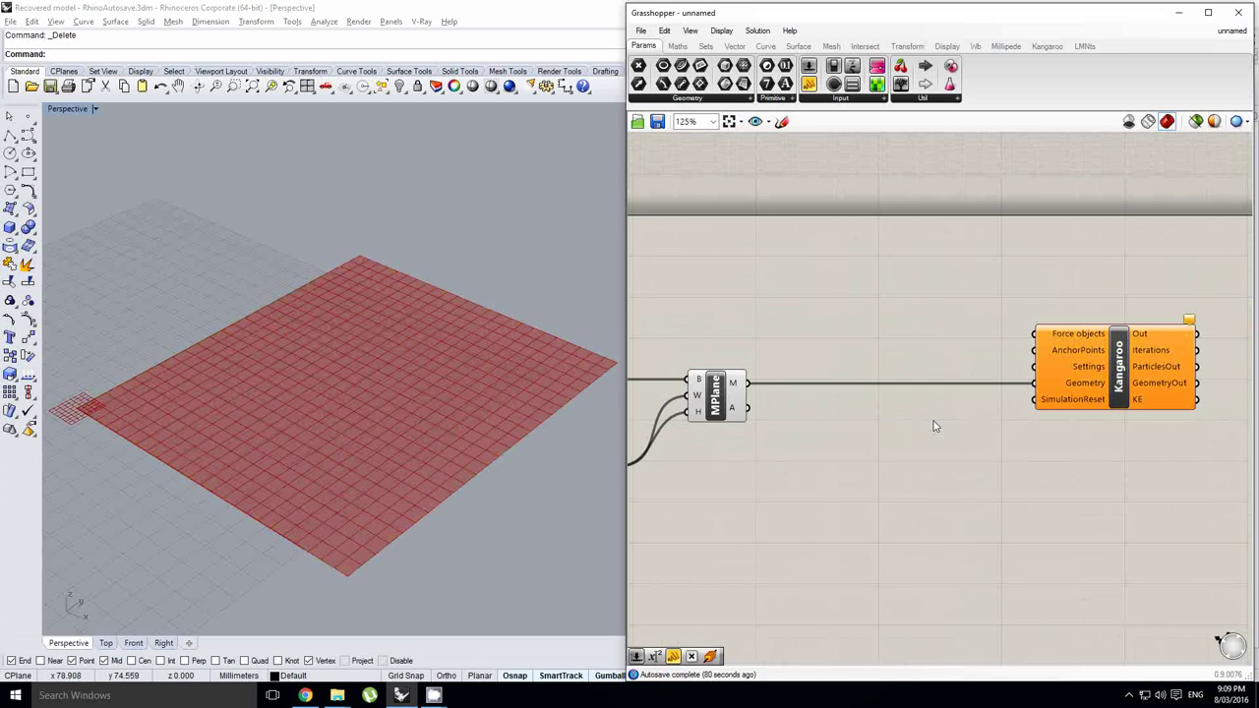
double_click(935, 426)
type("timer")
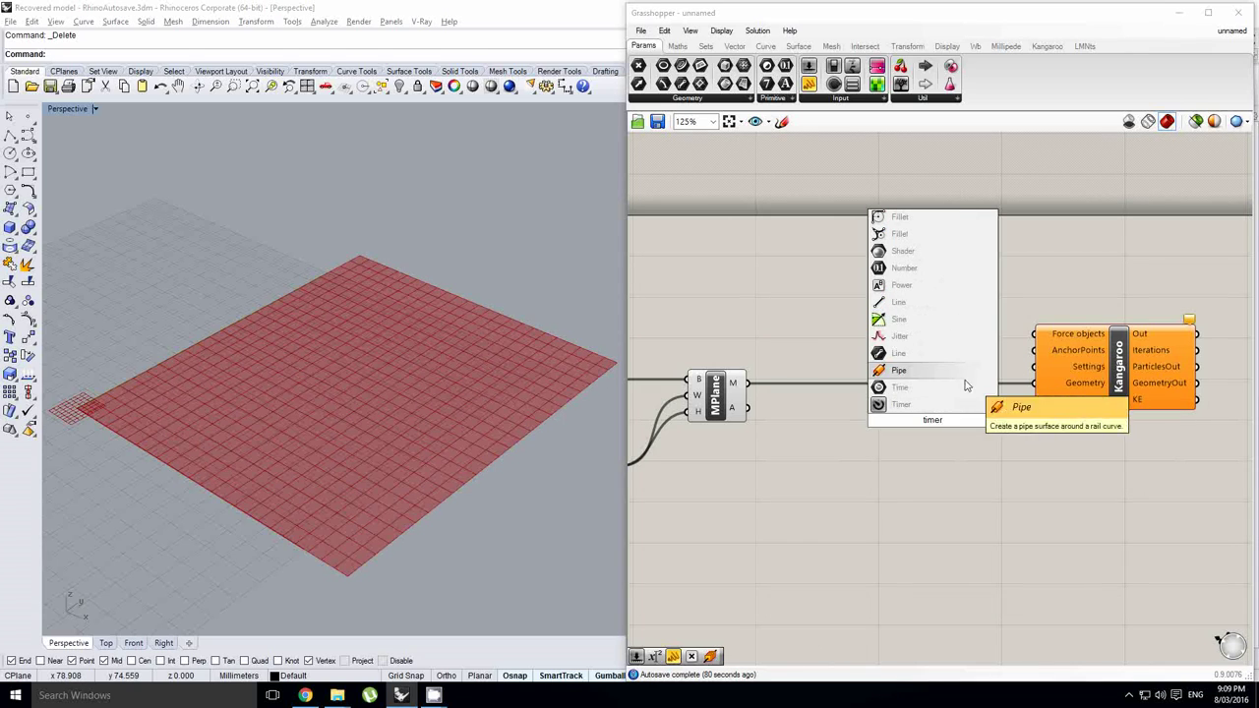
left_click(958, 404)
left_click_drag(958, 421, 1115, 394)
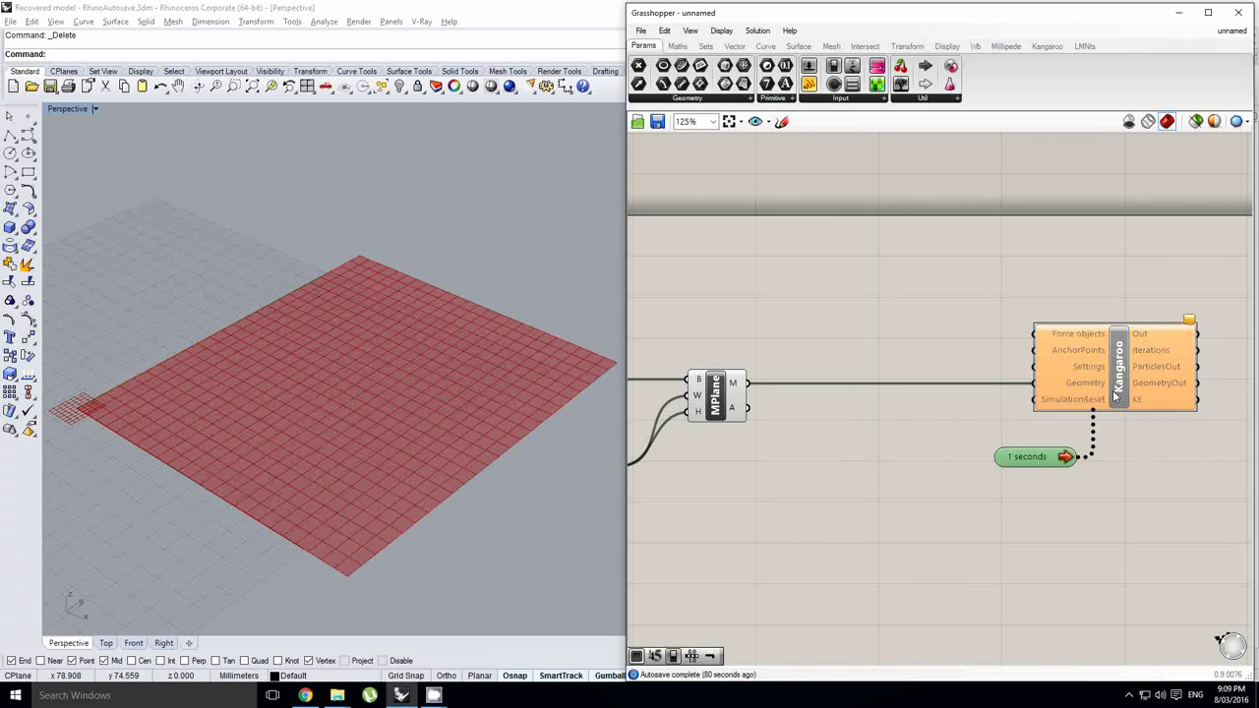
Set the timer interval to 20 ms and move the timer further below the Kangaroo component.
right_click(1050, 458)
mouse_move(1087, 512)
left_click(1015, 520)
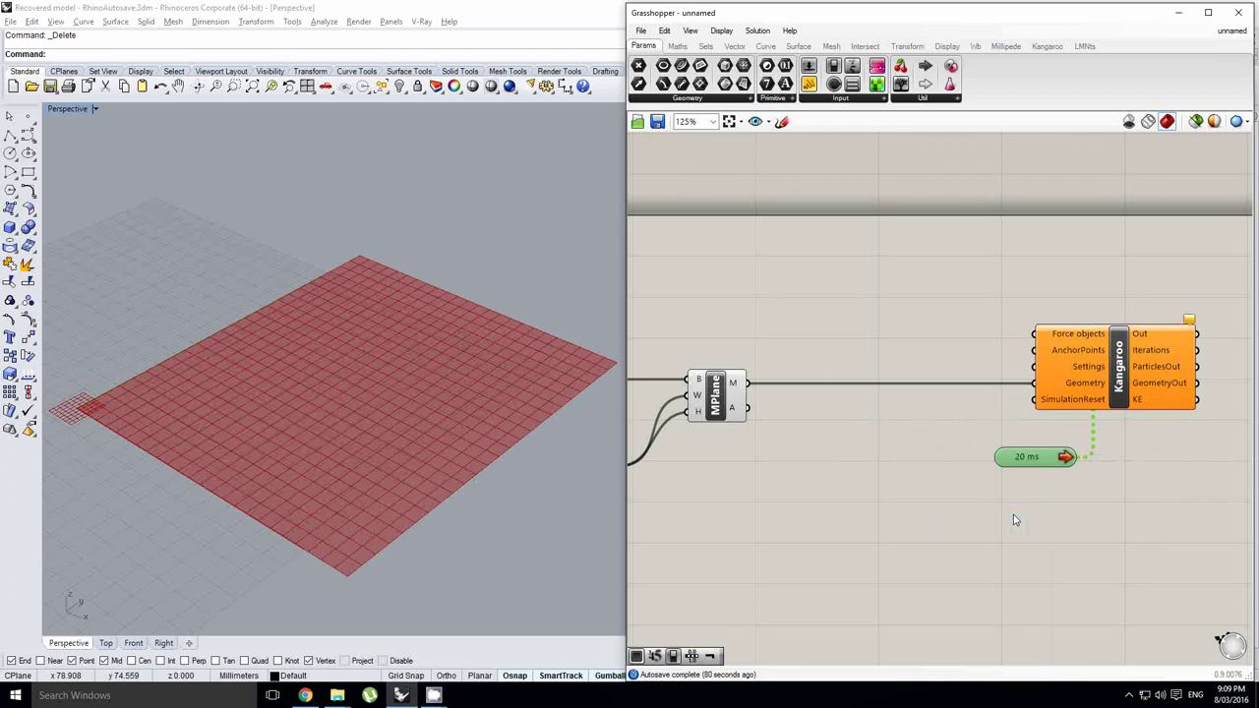
left_click_drag(1024, 456, 1038, 557)
Add a Button component and connect it to the Kangaroo component's SimulationReset input.
double_click(949, 411)
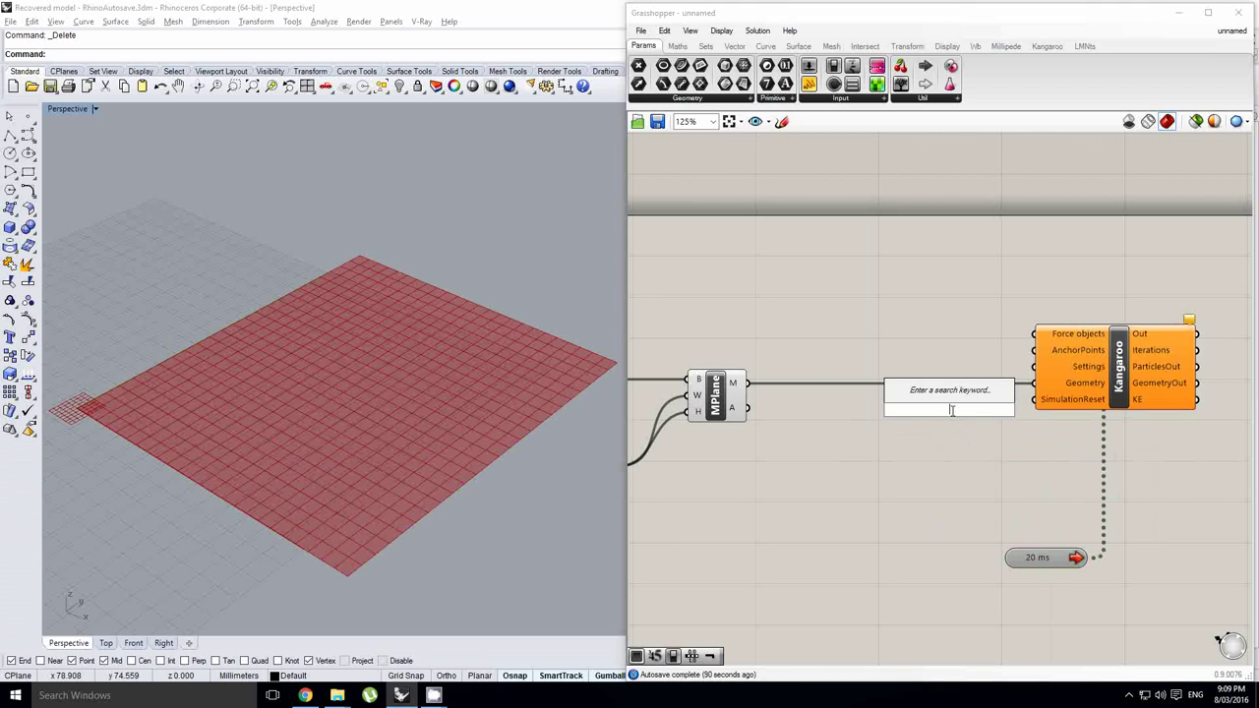
left_click(895, 257)
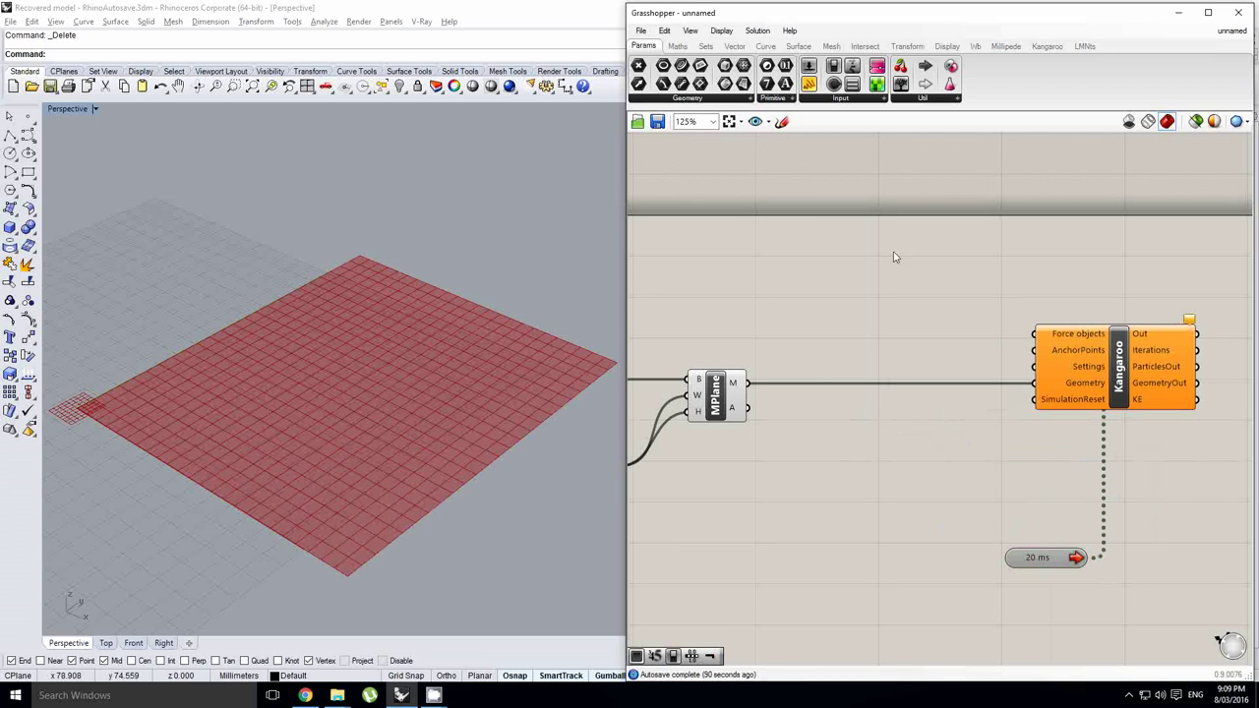
left_click(843, 99)
left_click(930, 146)
left_click(932, 409)
left_click_drag(977, 408, 1034, 400)
left_click(1042, 395)
key("ctrl+z")
left_click_drag(908, 413, 908, 404)
Move the Kangaroo, timer and Button components together farther away from the Mesh Plane component.
right_click_drag(908, 353, 985, 358)
left_click(956, 356)
right_click_drag(1092, 339, 995, 340)
scroll(995, 343, "down", 1)
left_click(1145, 538)
left_click_drag(1161, 544, 915, 351)
left_click_drag(1039, 378, 1172, 378)
Add a SpringsFromLine component and place it between the Mesh Plane and Kangaroo components.
double_click(869, 334)
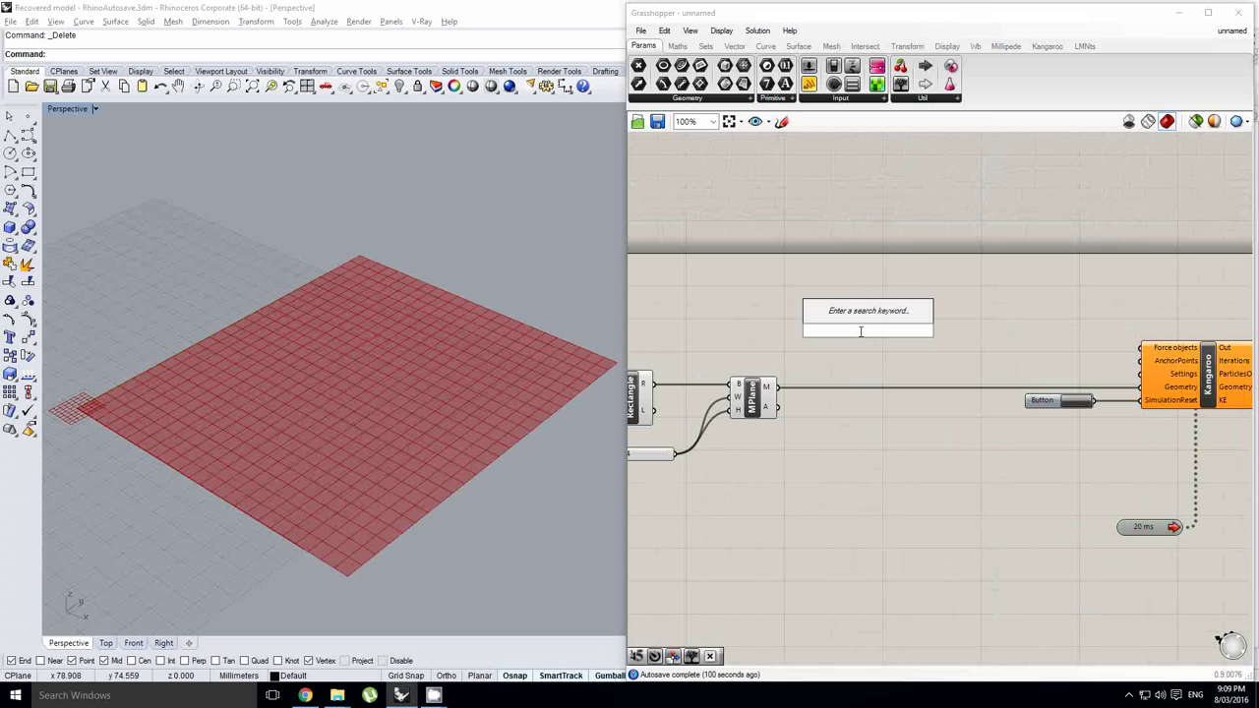
type("spring")
key("Up")
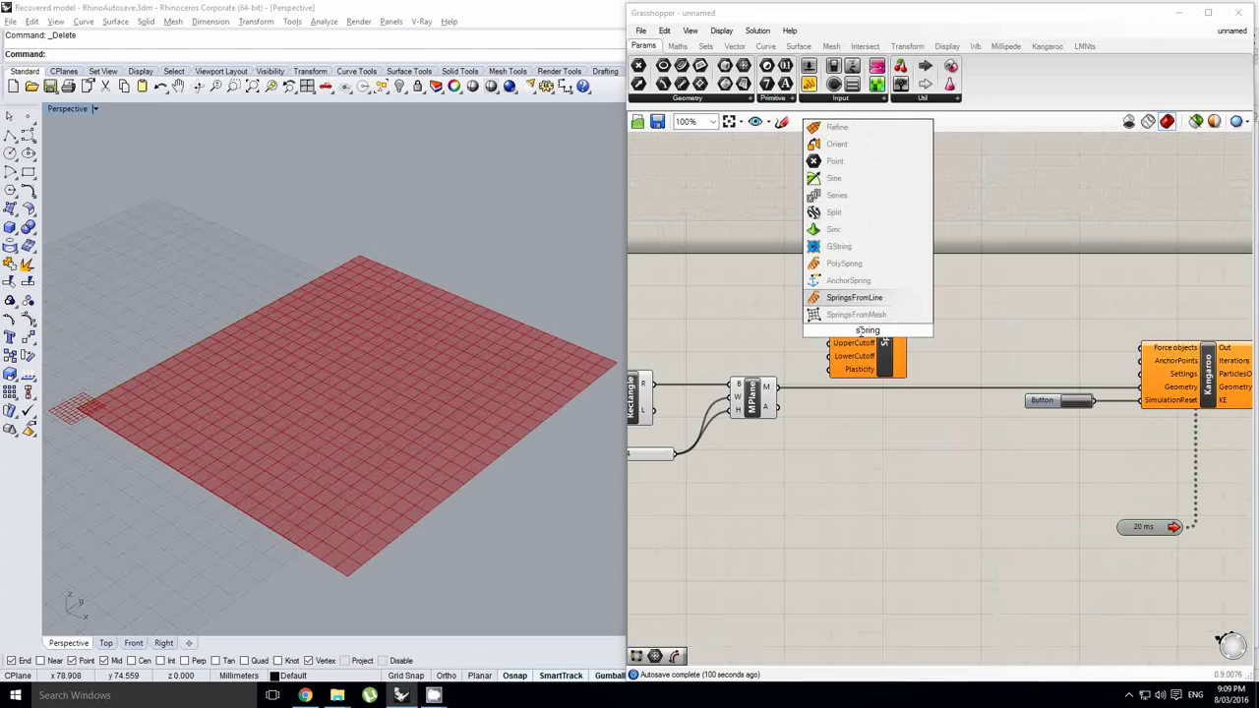
key("Return")
left_click_drag(863, 332, 964, 319)
right_click_drag(915, 329, 931, 334)
right_click_drag(852, 346, 862, 350)
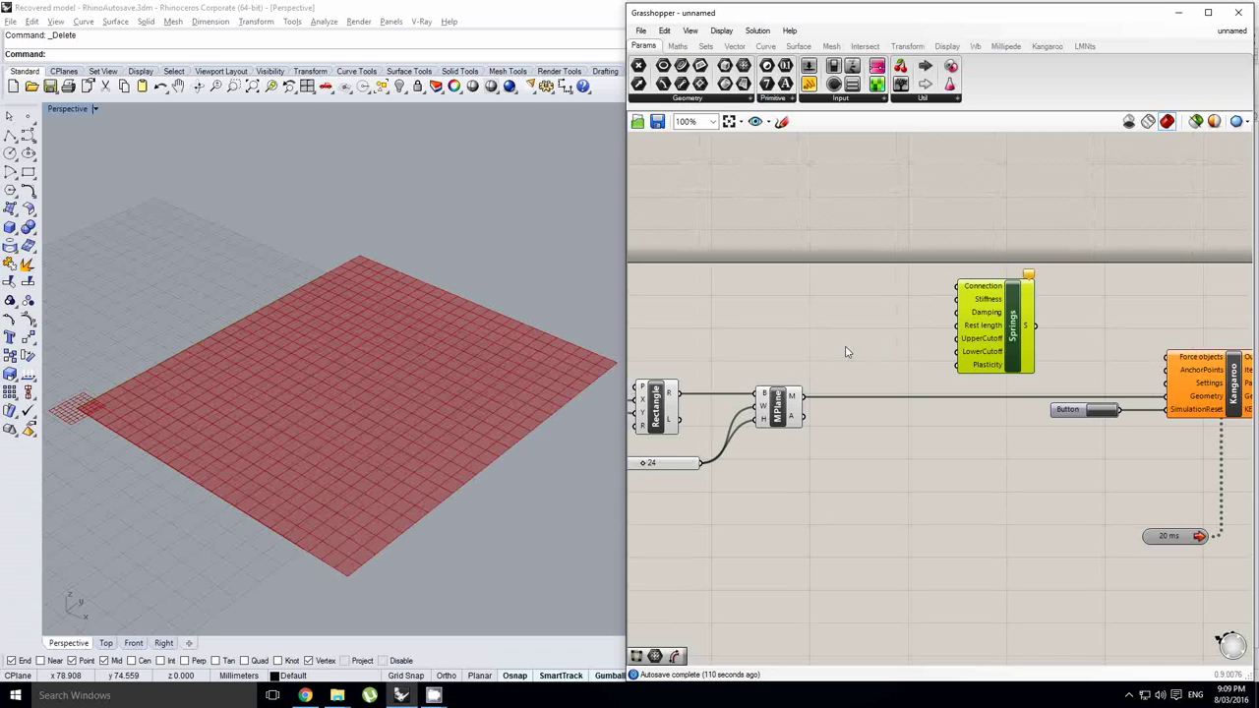
Add Weaverbird's Mesh Edges, feed it the Mesh Plane's mesh and connect its lines to the springs' Connection input.
double_click(850, 346)
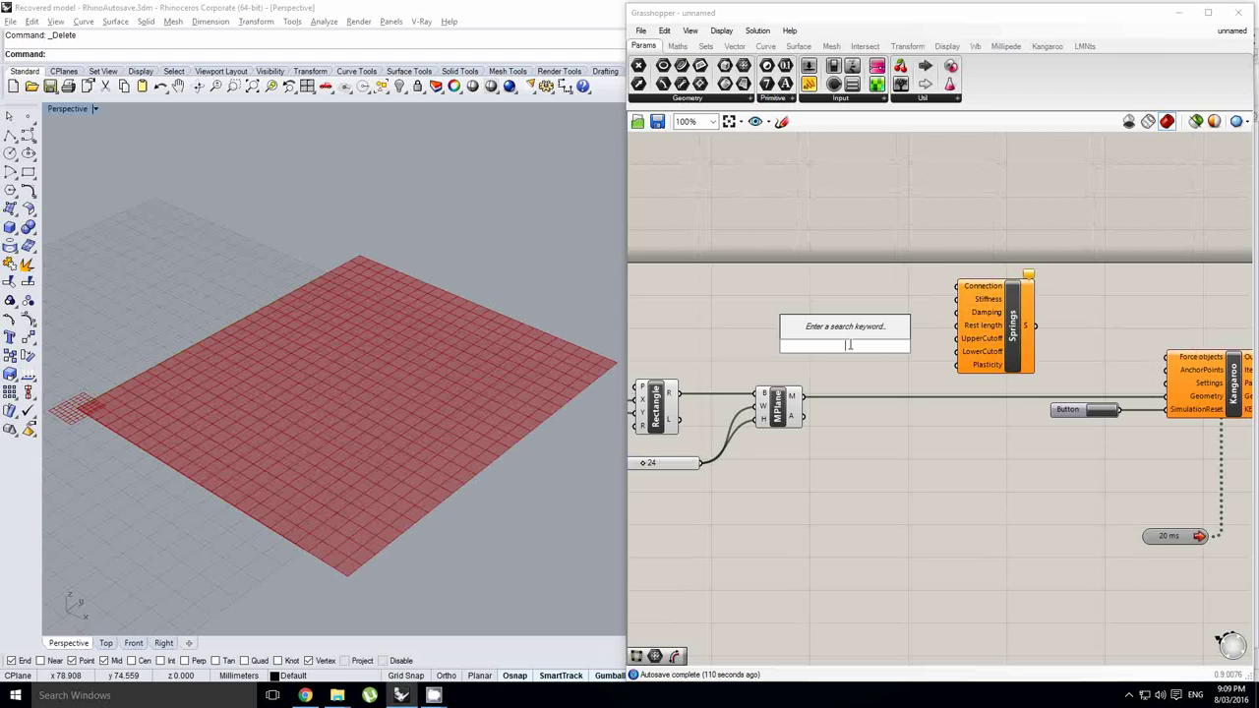
type("wbed")
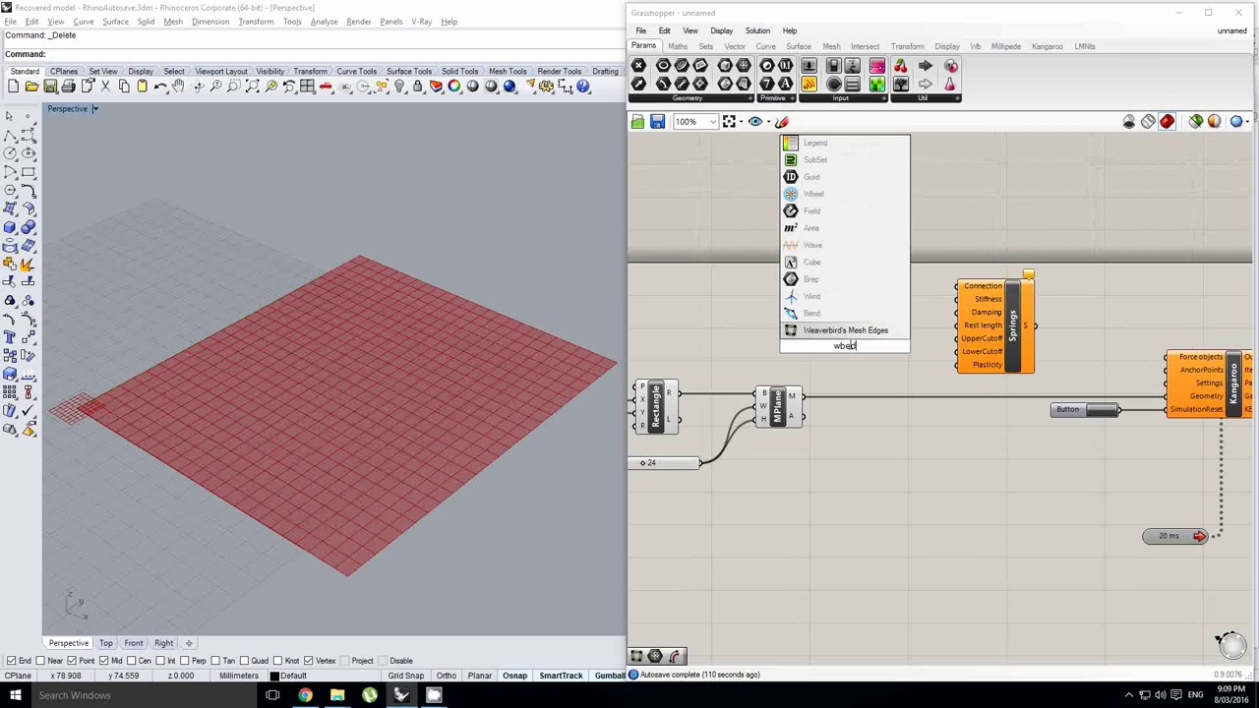
left_click(854, 332)
mouse_move(848, 340)
left_mouse_down()
mouse_move(782, 339)
mouse_move(840, 352)
left_mouse_up()
mouse_move(804, 397)
left_mouse_down()
mouse_move(843, 298)
mouse_move(958, 288)
left_mouse_up()
left_click_drag(990, 307, 1003, 309)
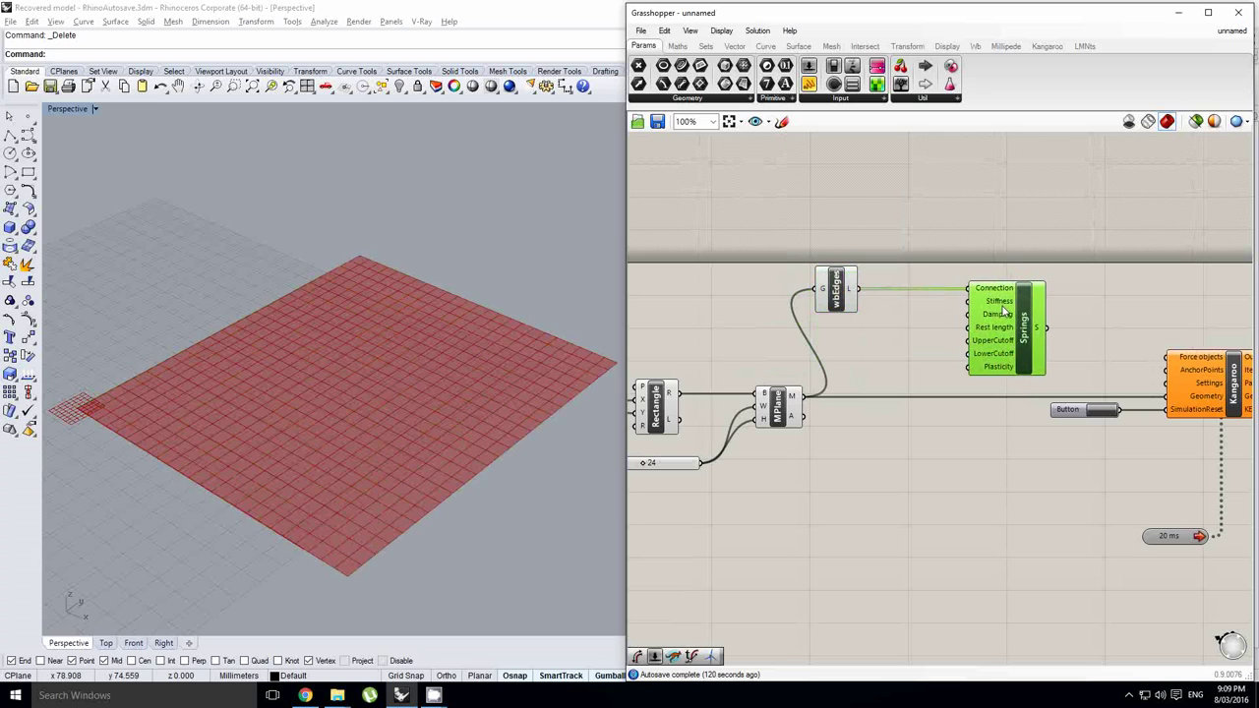
Add a Length component measuring the mesh edges and connect its output to the springs' Rest length input.
double_click(906, 318)
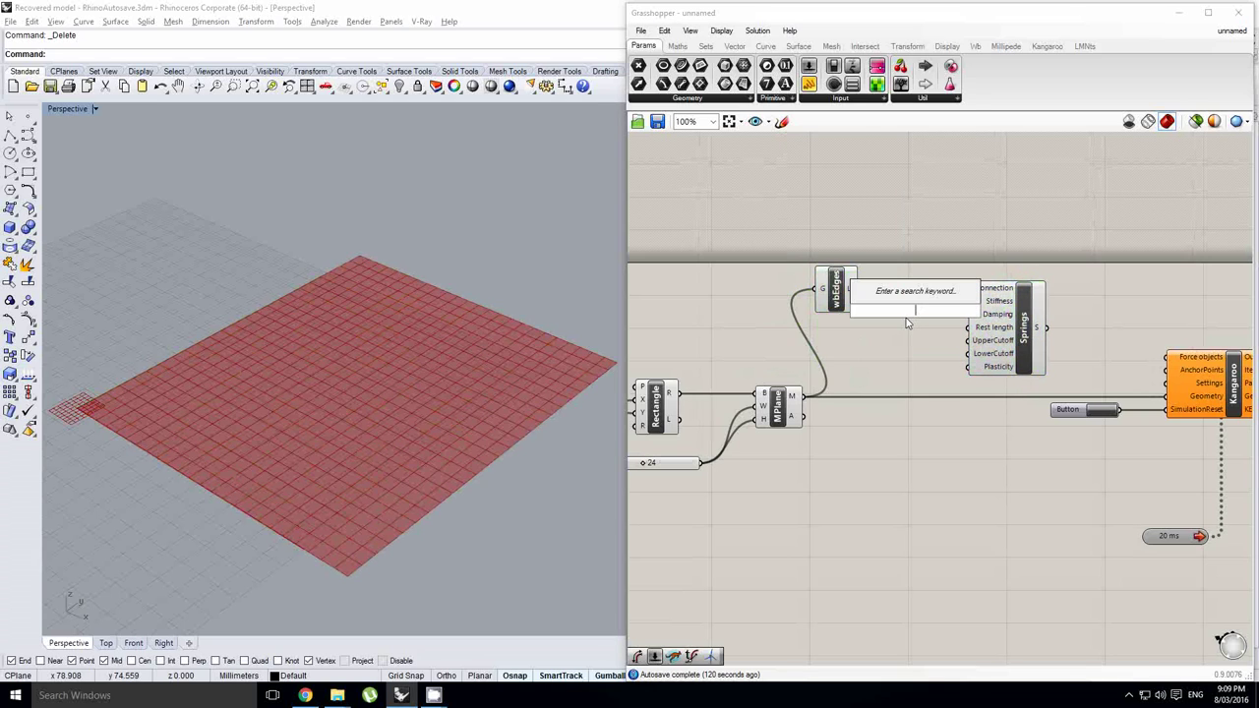
type("length")
left_click(906, 297)
mouse_move(859, 290)
left_mouse_down()
mouse_move(970, 328)
mouse_move(917, 315)
mouse_move(914, 333)
left_mouse_up()
right_click_drag(1048, 333, 946, 322)
left_click(956, 307)
Connect the springs' output to Kangaroo's Force objects input and reset the simulation.
left_click_drag(944, 318, 1061, 348)
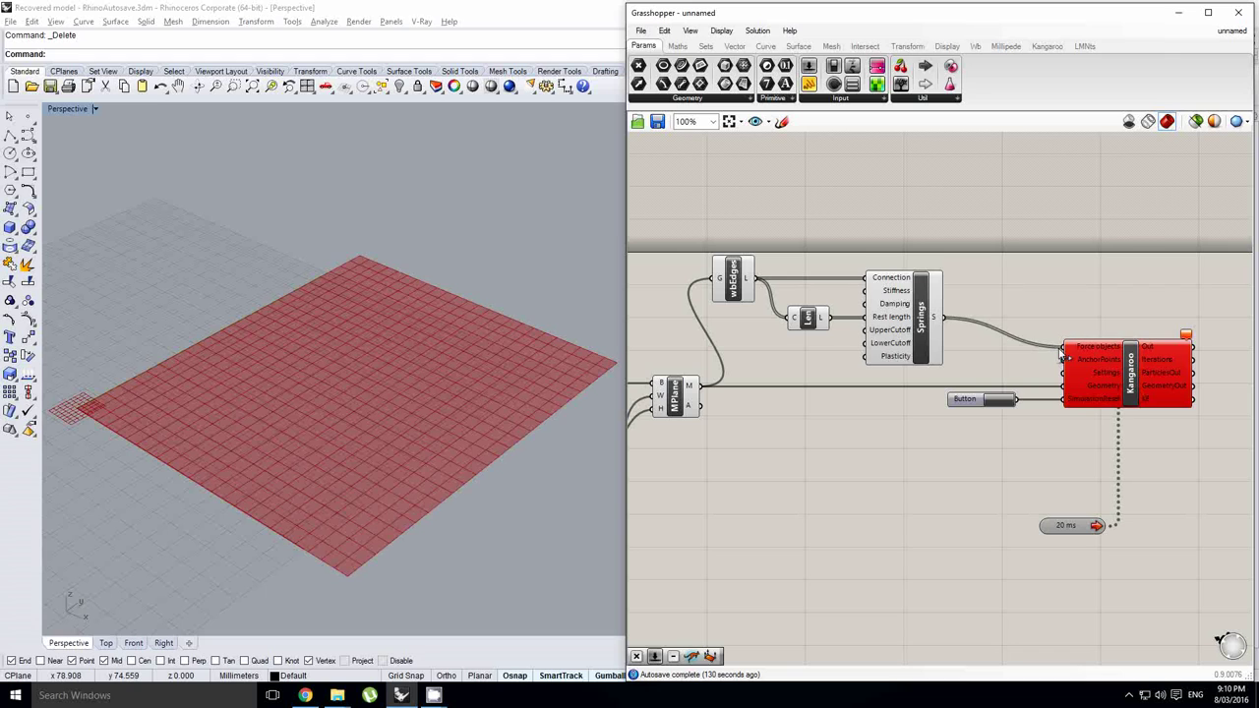
left_click(998, 401)
right_click_drag(934, 432, 848, 442)
right_click_drag(1127, 384, 1017, 384)
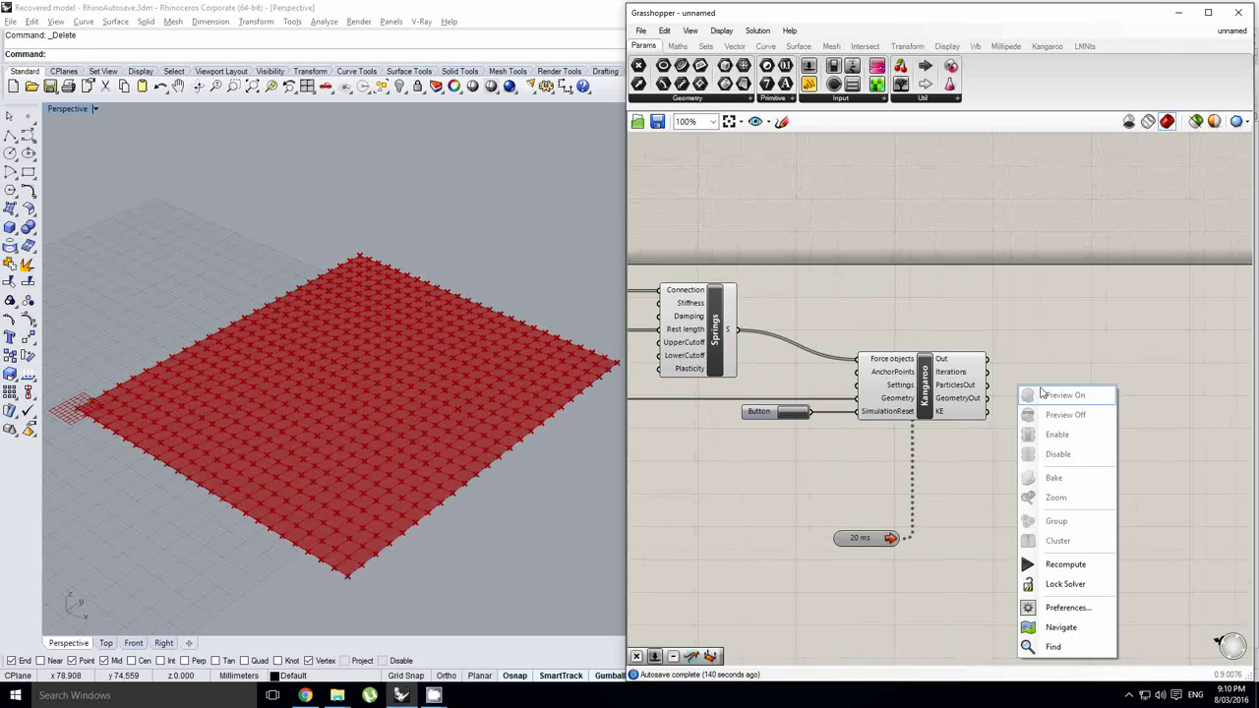
Add a Mesh parameter beside the Kangaroo component and connect Kangaroo's GeometryOut to it.
left_click(1053, 379)
double_click(1052, 379)
left_click(1074, 408)
double_click(1074, 408)
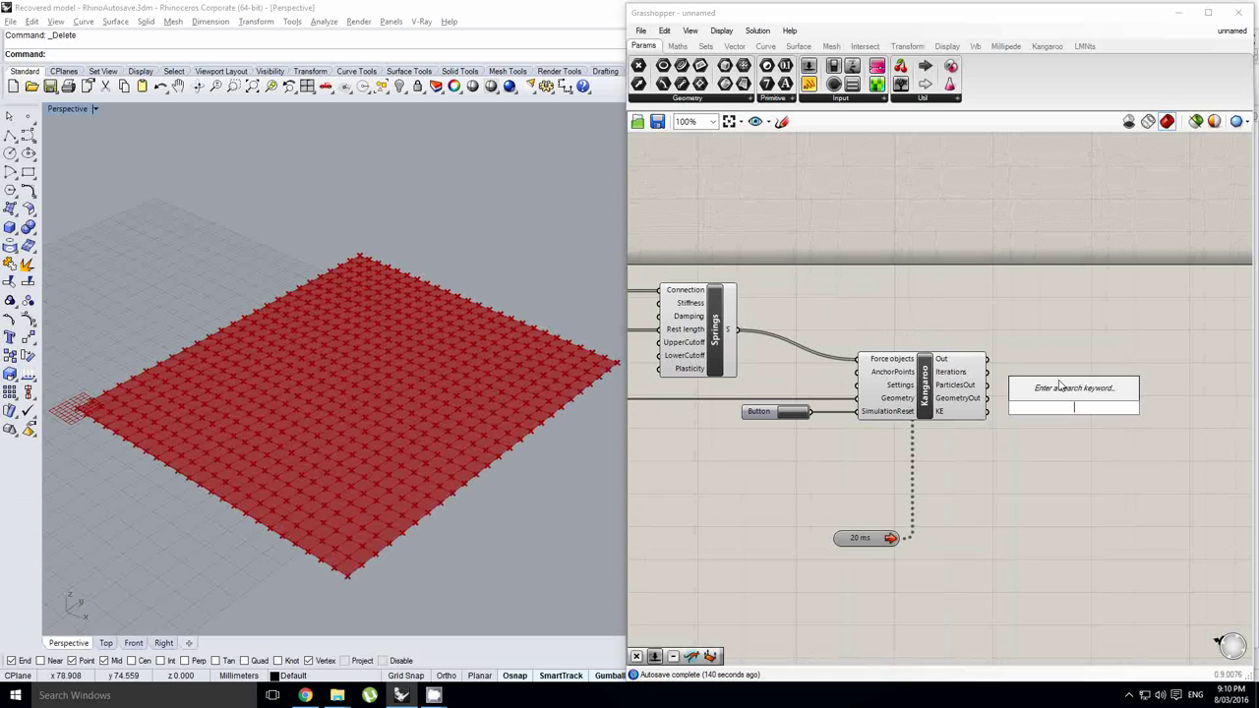
type("mesh")
key("Return")
left_click_drag(989, 400, 1058, 406)
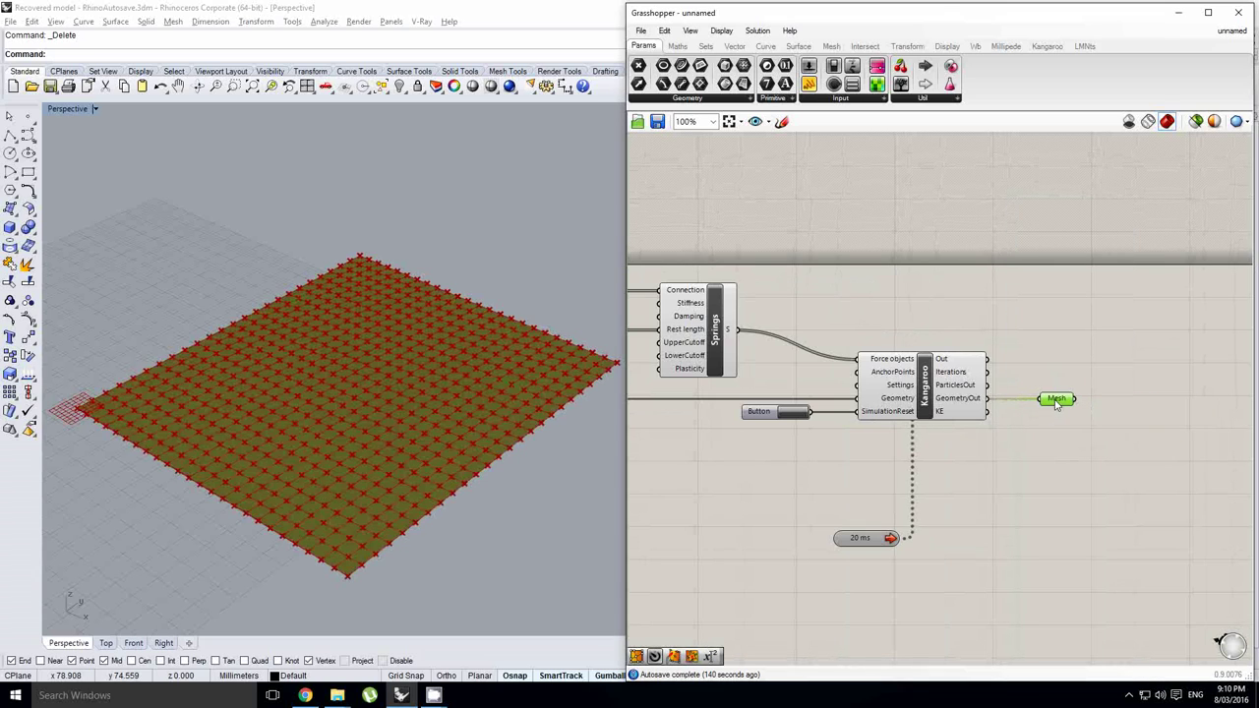
Turn off the preview of the Kangaroo component and of the Mesh Plane component.
left_click(950, 387)
middle_click(950, 387)
left_click(991, 349)
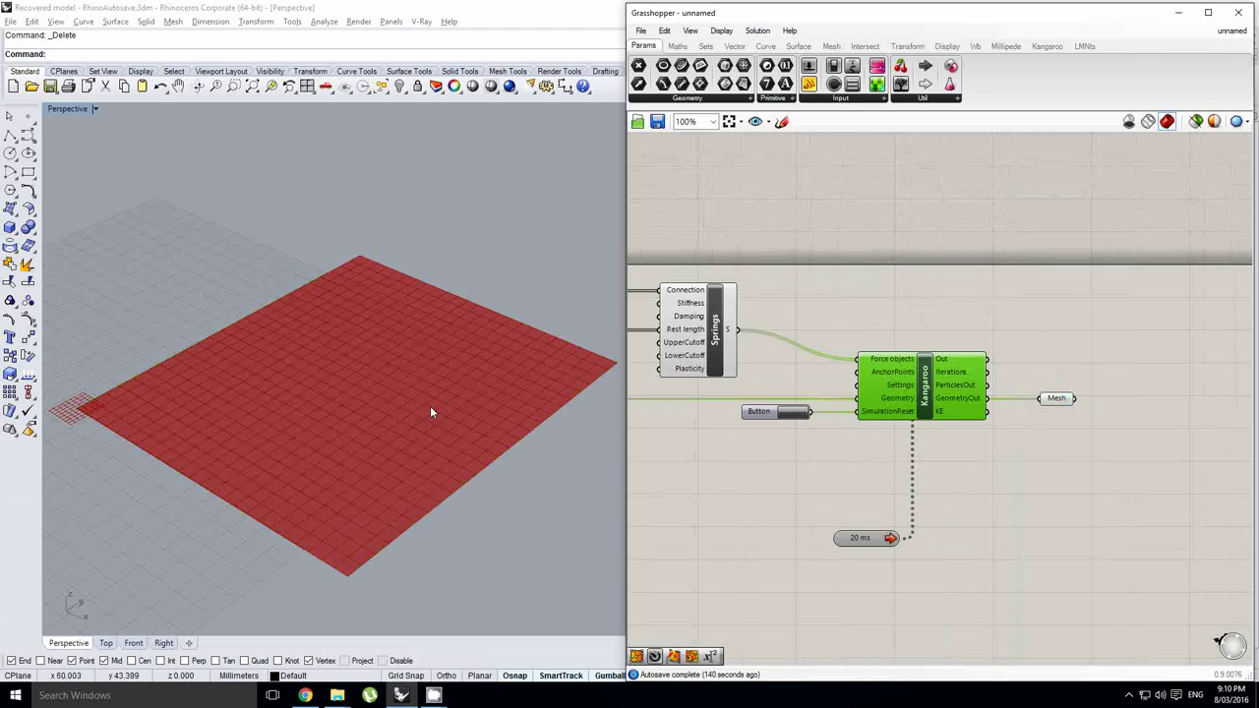
right_click_drag(431, 413, 470, 408, "shift")
right_click_drag(763, 386, 1027, 381)
left_click(737, 410)
middle_click(738, 409)
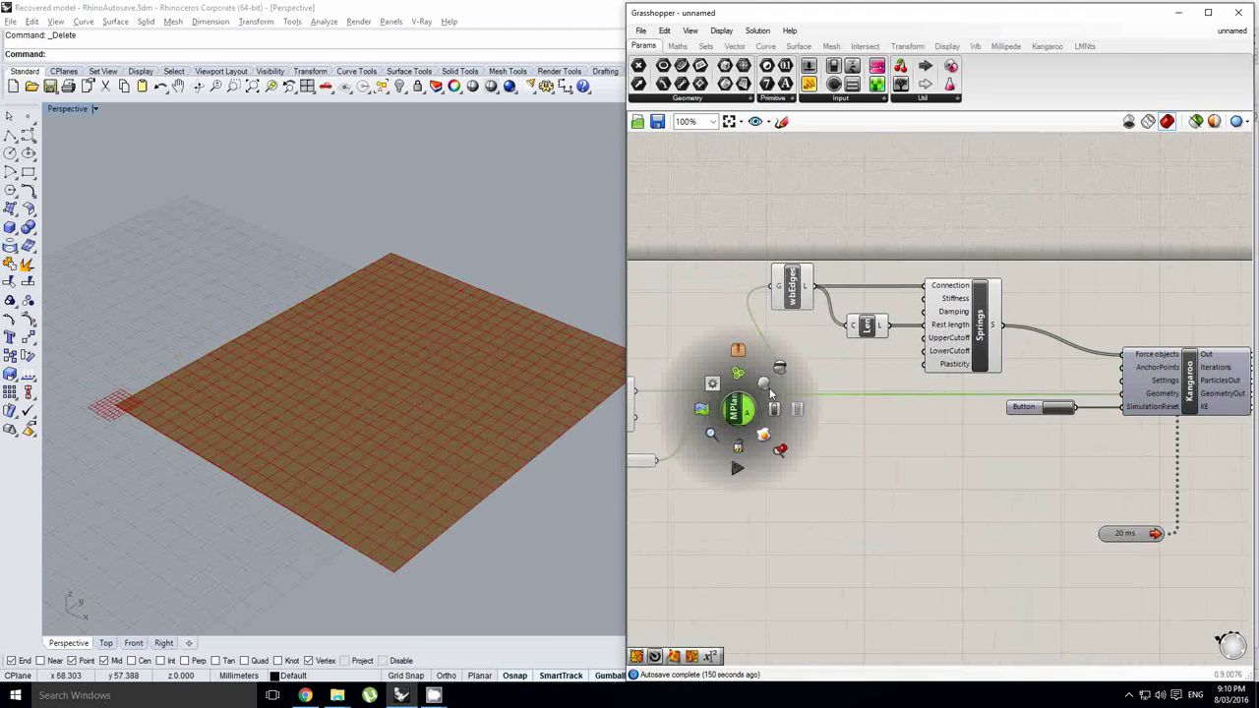
left_click(781, 370)
Add a Deconstruct Mesh component next to the Mesh Plane and feed it the Mesh Plane's mesh.
double_click(882, 411)
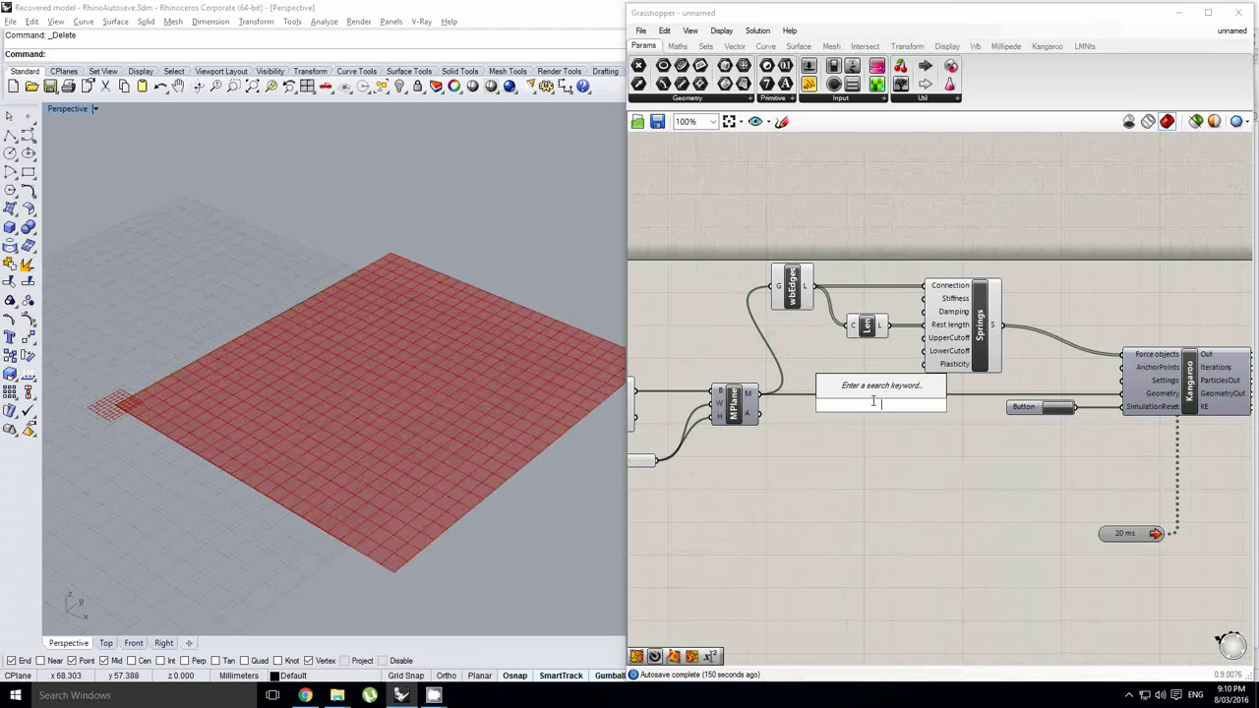
type("demesh")
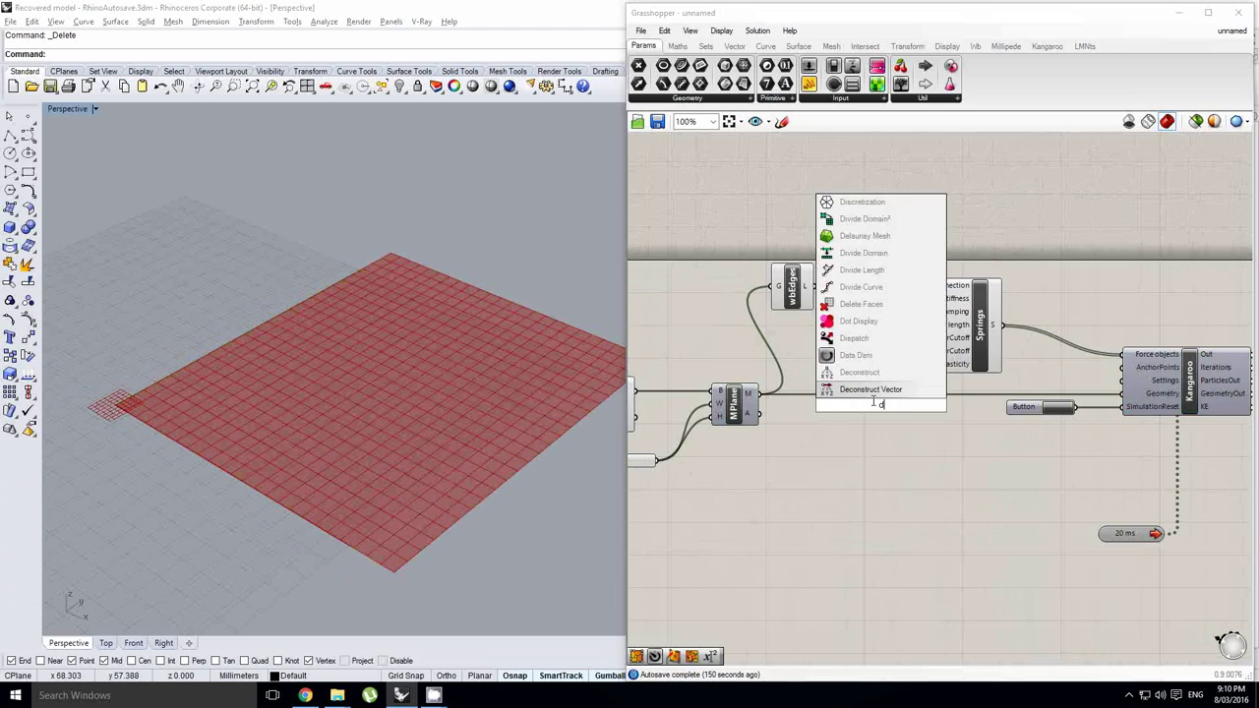
key("Return")
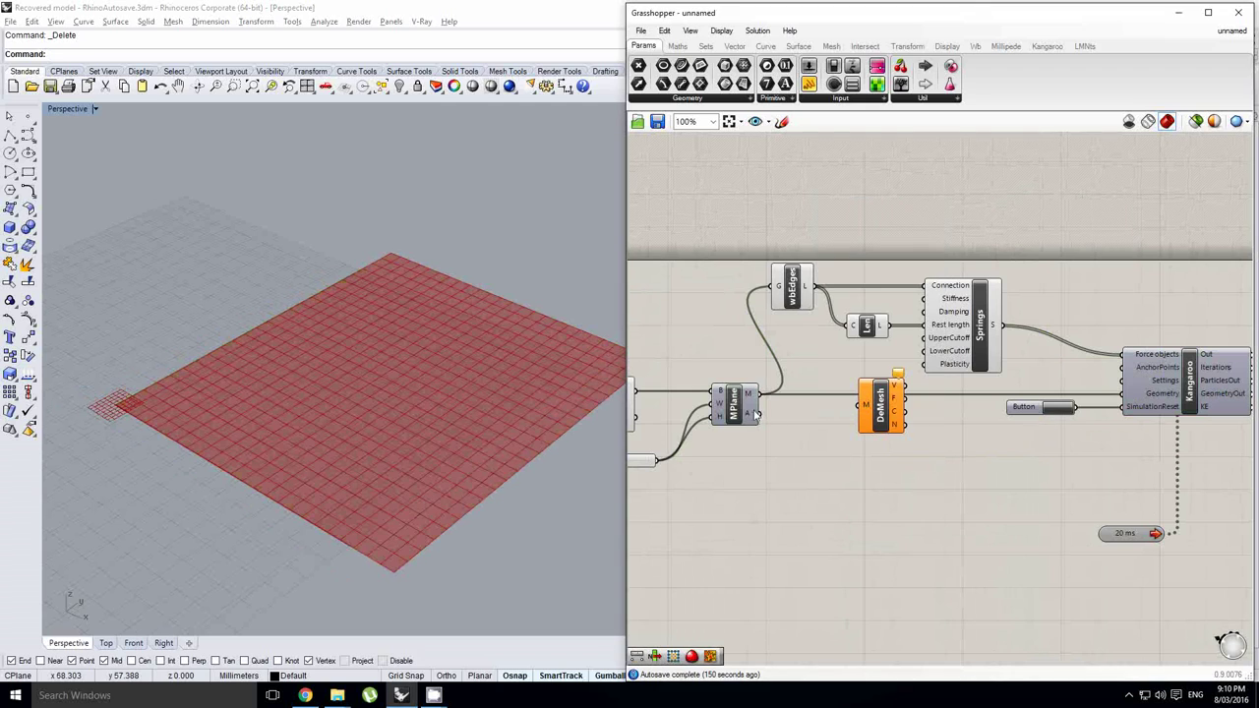
left_click_drag(763, 396, 816, 399)
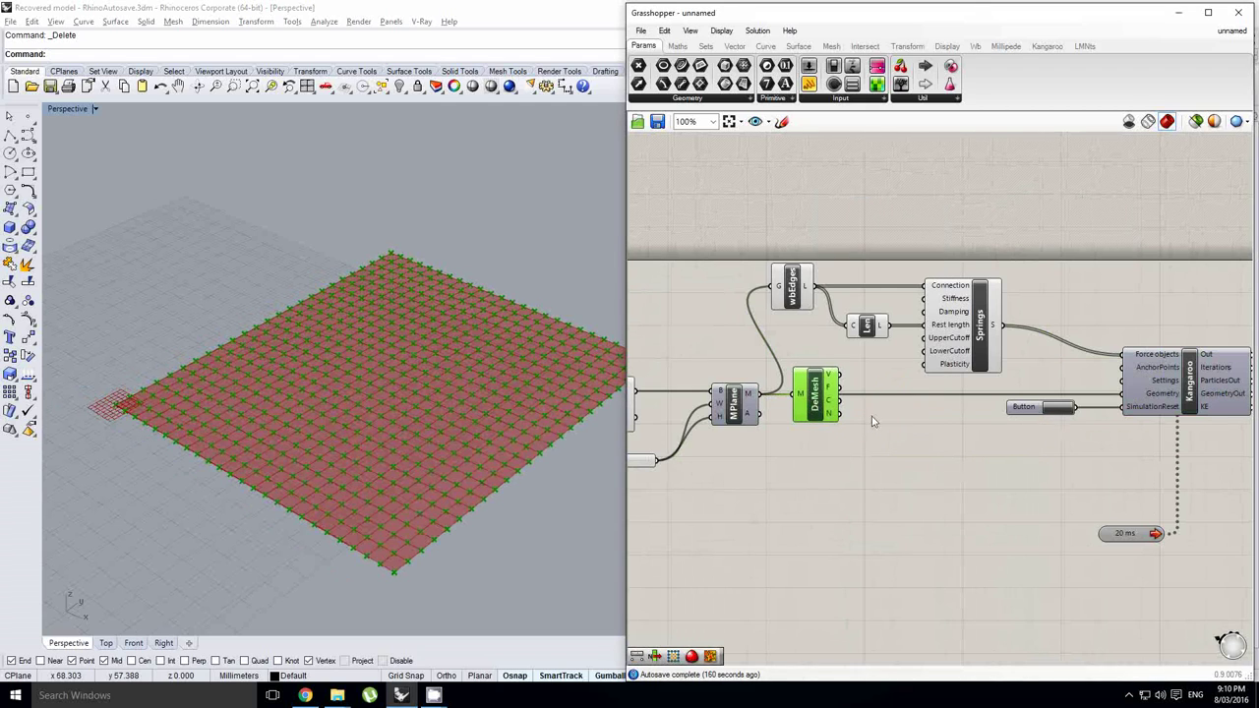
Add Kangaroo's Wind component below the springs and shift Deconstruct Mesh closer to it.
right_click_drag(962, 388, 924, 384)
scroll(924, 383, "down", 1)
right_click_drag(1079, 372, 1039, 377)
double_click(847, 418)
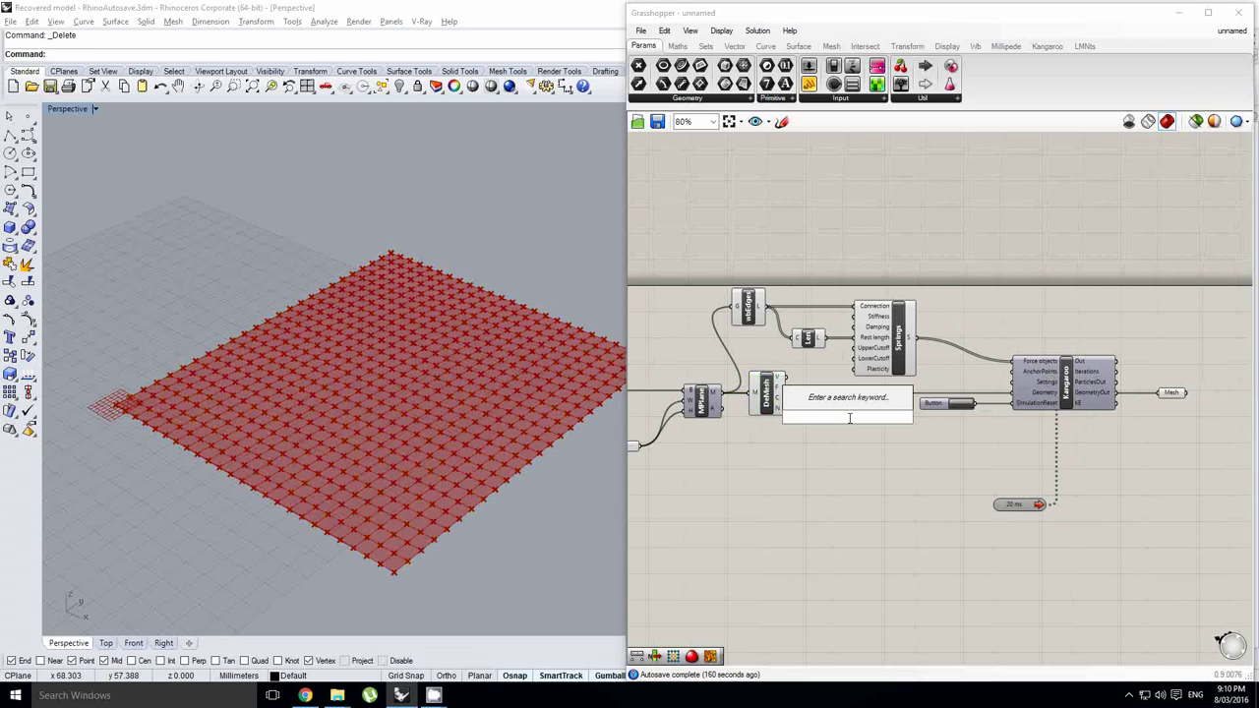
type("wind")
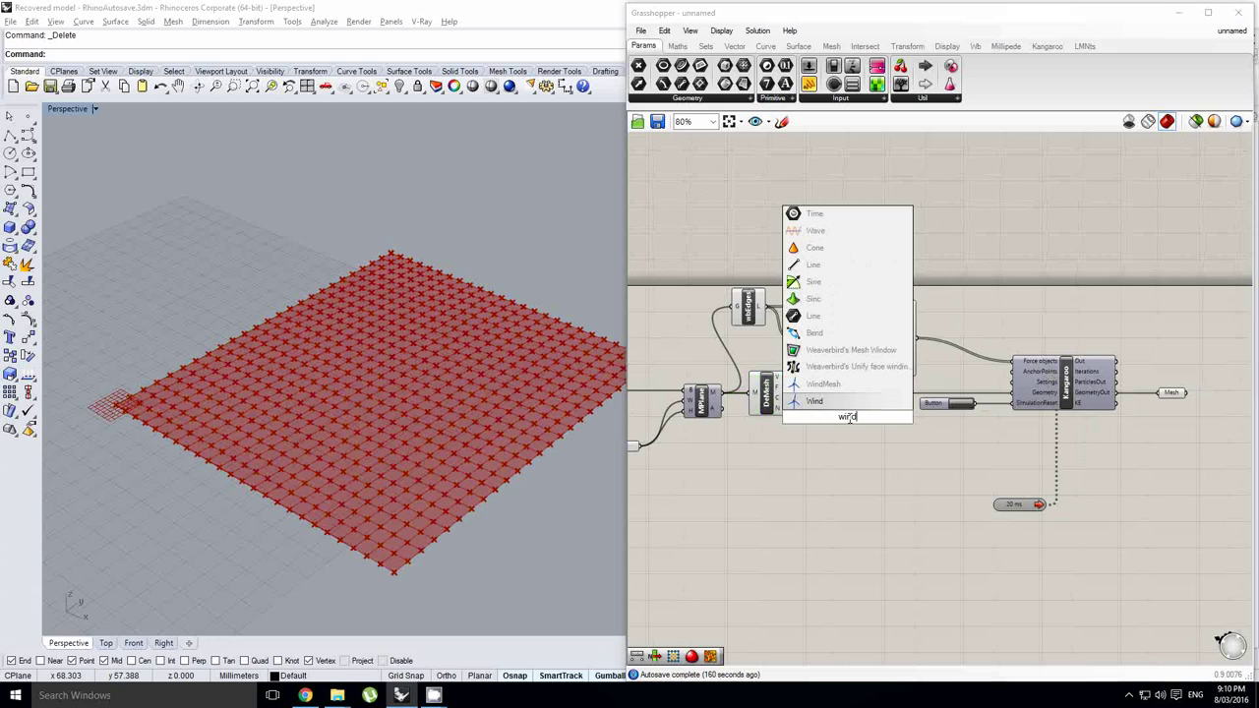
left_click(842, 404)
left_click_drag(839, 433, 855, 482)
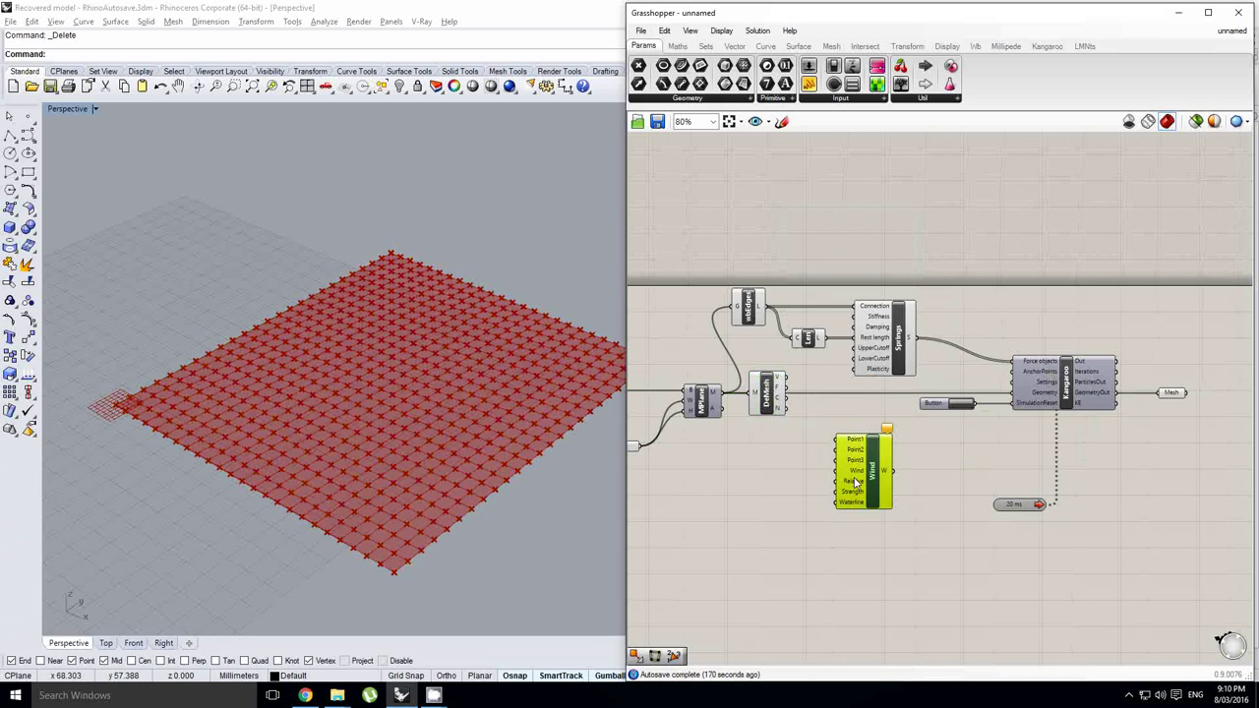
left_click_drag(772, 403, 797, 404)
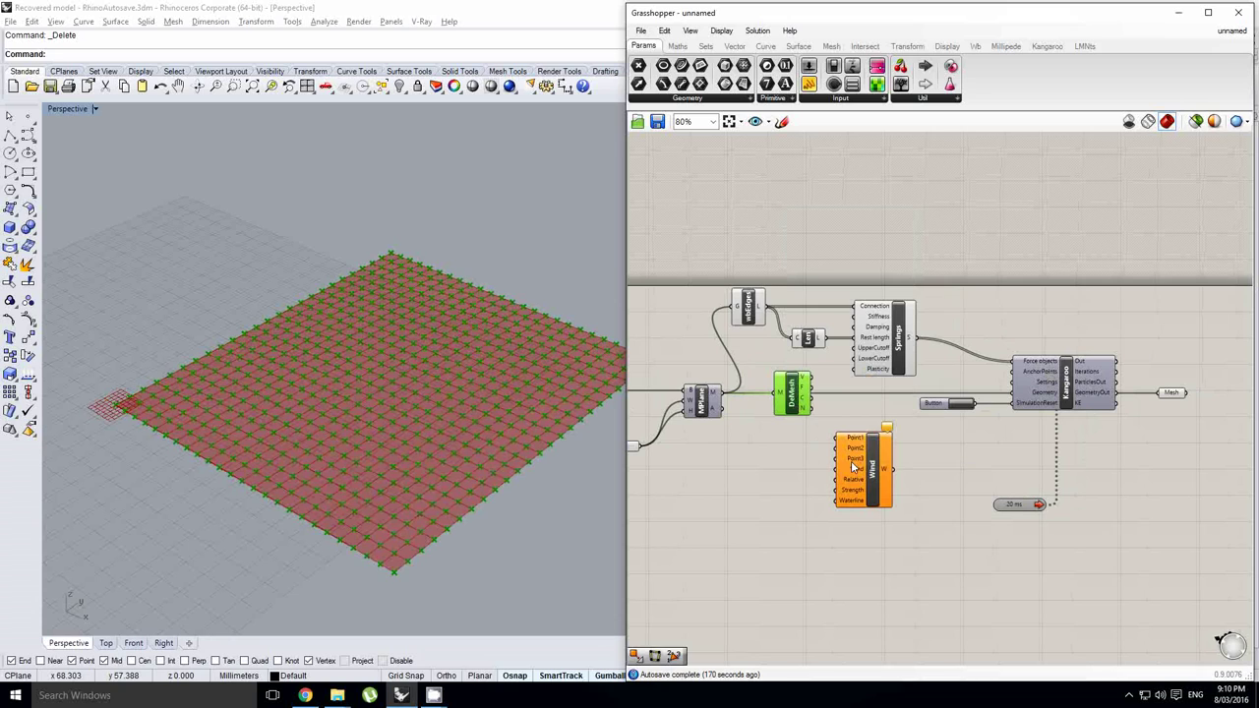
right_click_drag(817, 457, 849, 460)
Add a Triangulate component between the Mesh Plane and Deconstruct Mesh, wire it to both, and move Wind farther along.
double_click(817, 446)
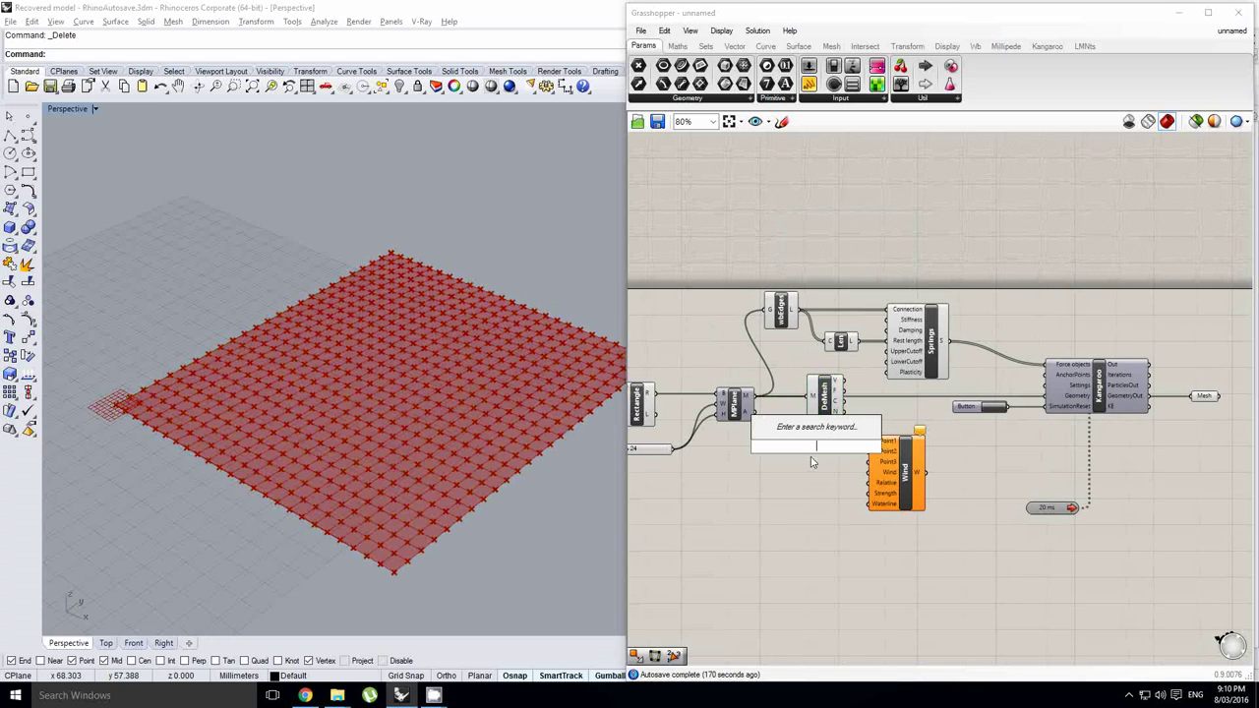
scroll(799, 458, "up", 2)
double_click(802, 451)
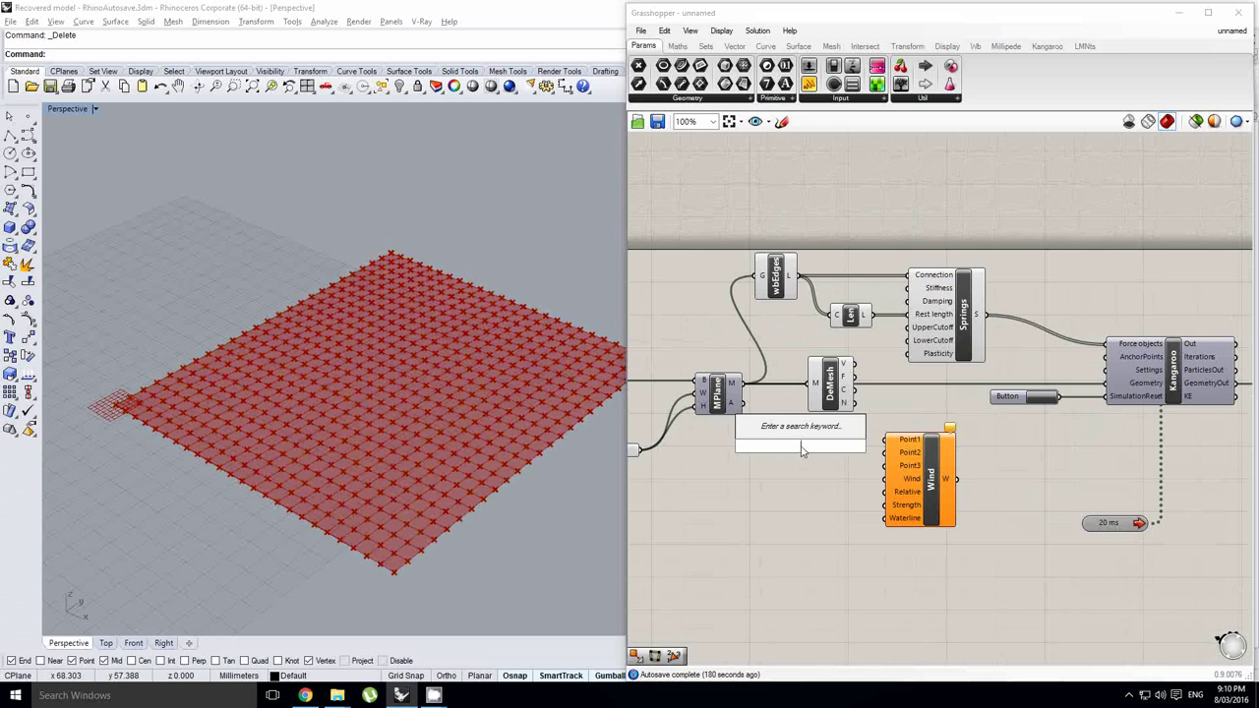
type("triang")
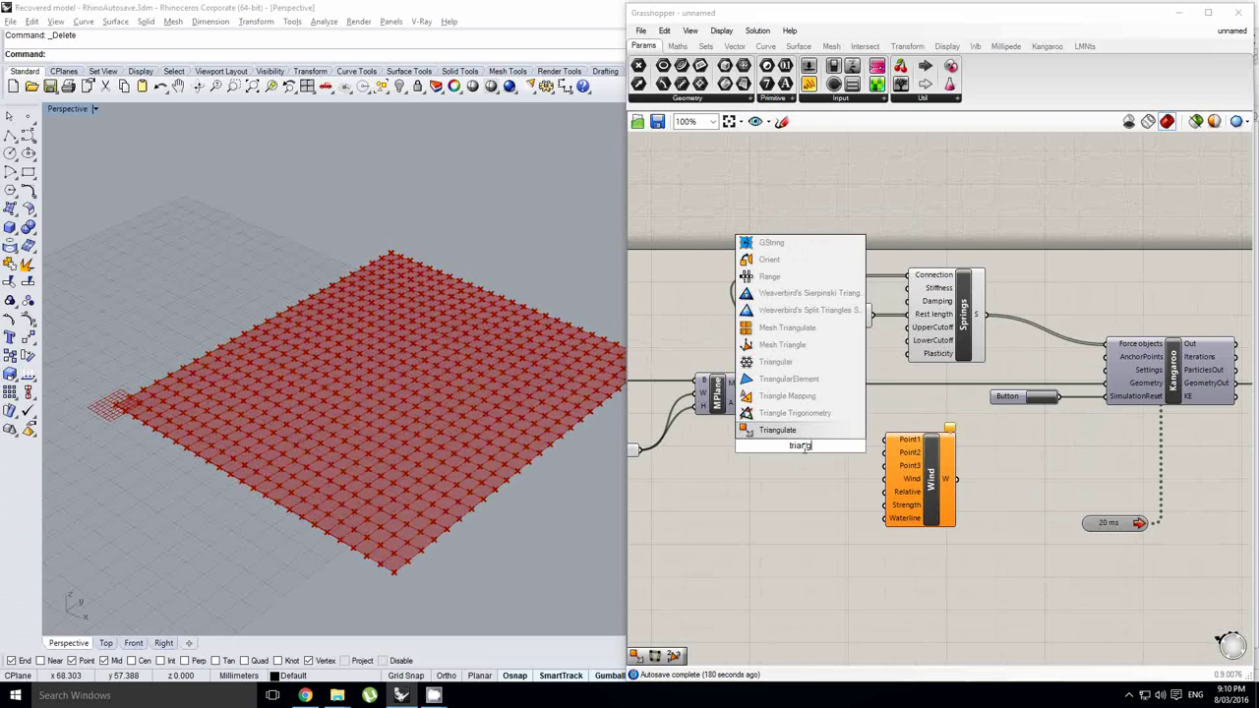
left_click(804, 432)
left_click_drag(743, 383, 807, 385)
left_click(825, 391)
left_click_drag(918, 467, 970, 471)
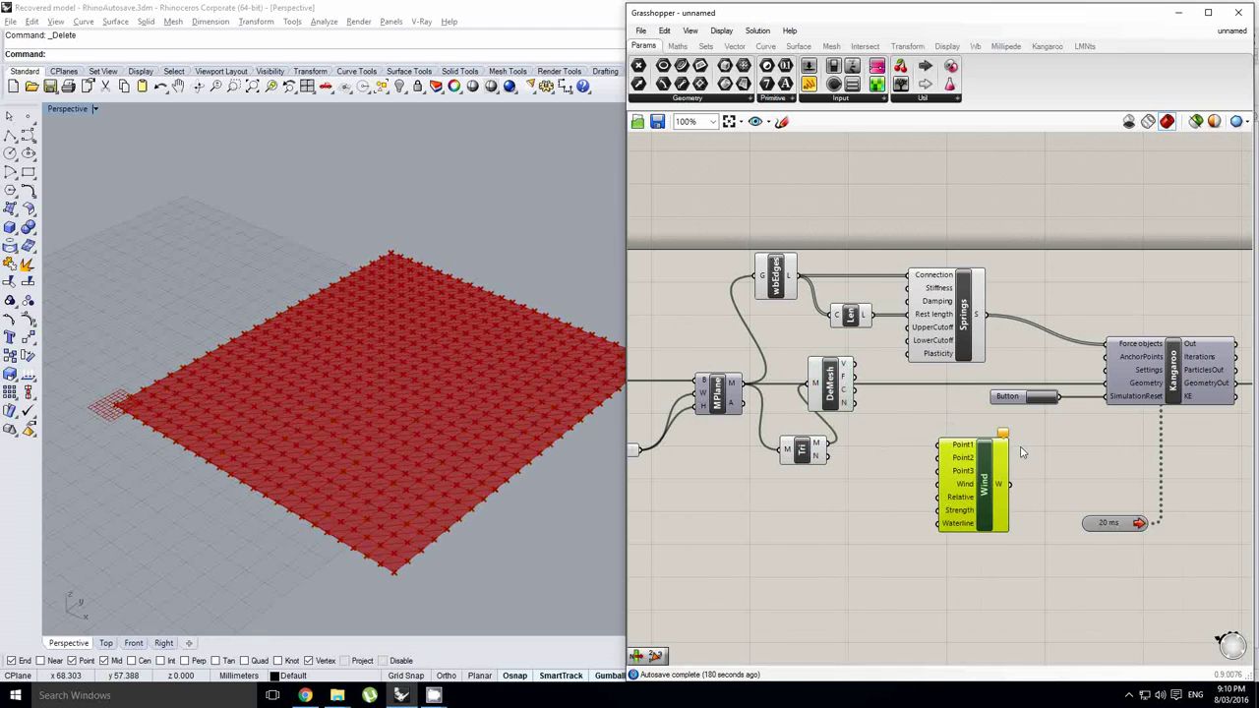
Move the Kangaroo component with its reset button, timer and output Mesh farther from the springs to make room.
scroll(1022, 450, "down", 3)
right_click_drag(1022, 449, 827, 438)
mouse_move(1037, 504)
left_mouse_down()
mouse_move(823, 384)
mouse_move(947, 456)
left_mouse_up()
scroll(869, 433, "up", 1)
left_click_drag(827, 436, 1047, 441, "alt")
left_click_drag(816, 409, 1048, 421)
right_click_drag(845, 426, 848, 426)
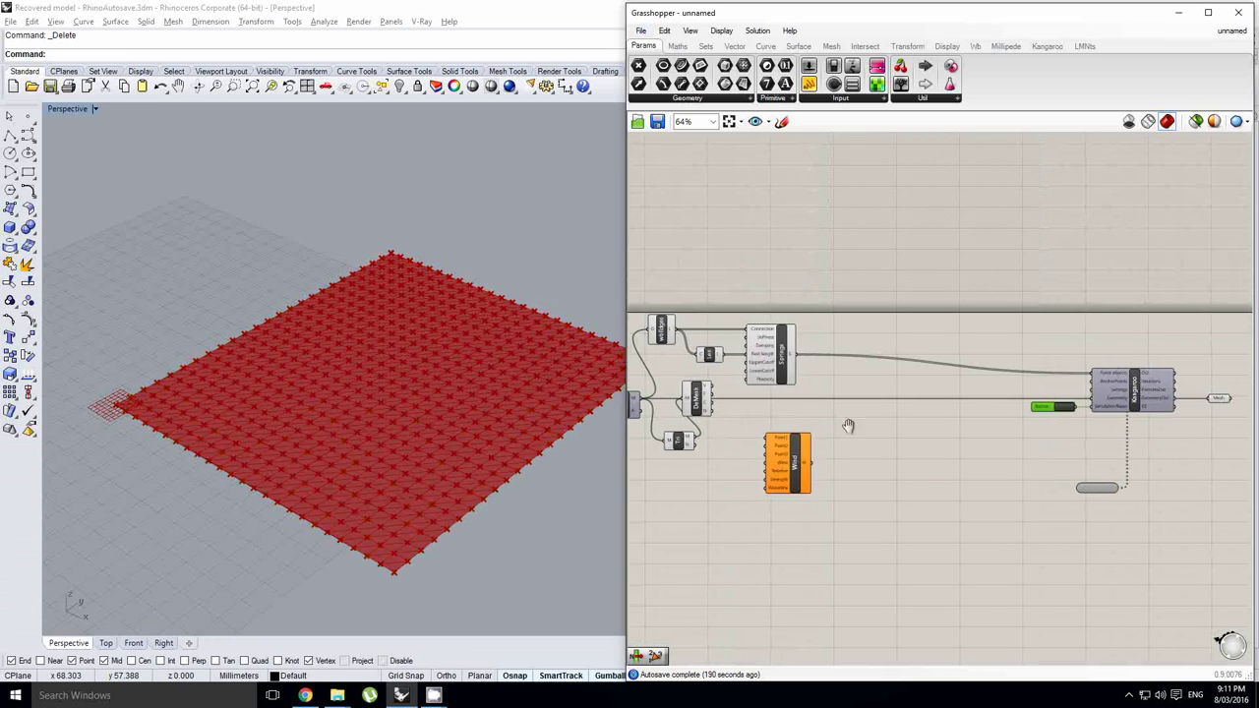
Place Deconstruct Mesh directly after Triangulate, below the main geometry wire, and space the Wind component farther away.
scroll(821, 431, "up", 2)
scroll(799, 393, "up", 1)
left_click_drag(781, 381, 838, 440)
right_click_drag(921, 452, 870, 448)
left_click_drag(884, 452, 960, 454)
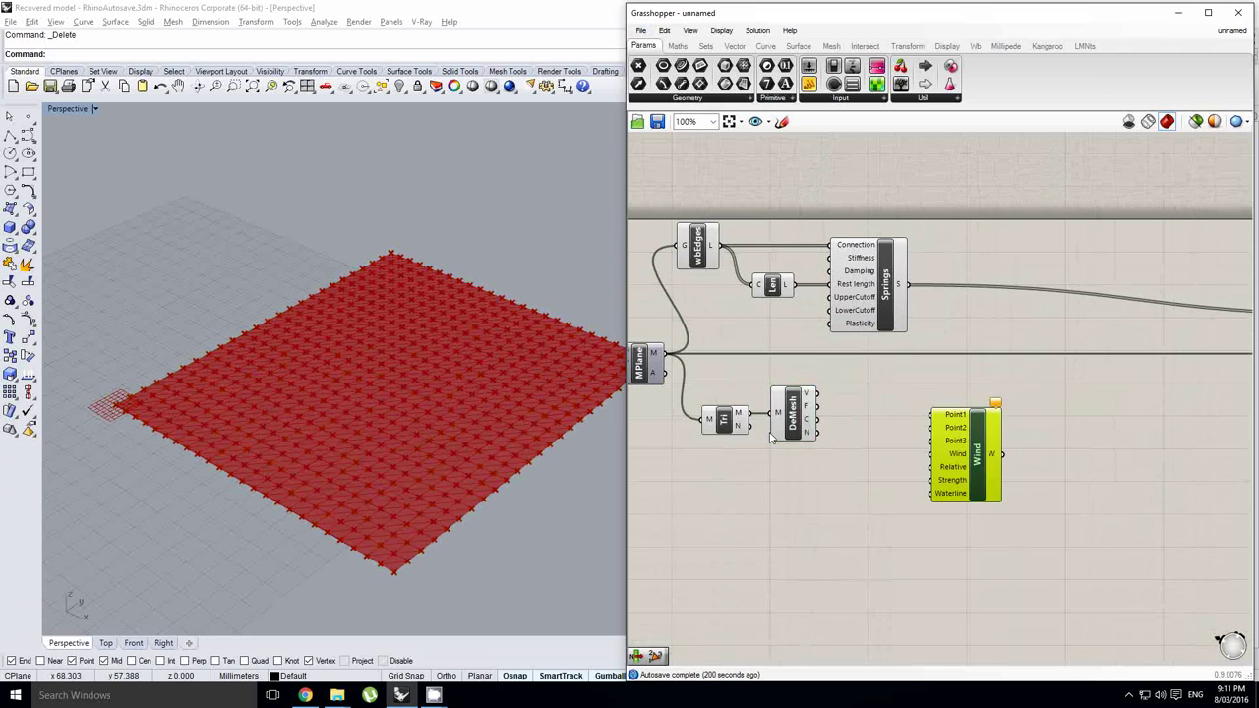
Turn off the Triangulate component's preview and widen the gap between Deconstruct Mesh and the Wind component.
left_click(734, 422)
middle_click(742, 413)
left_click(781, 370)
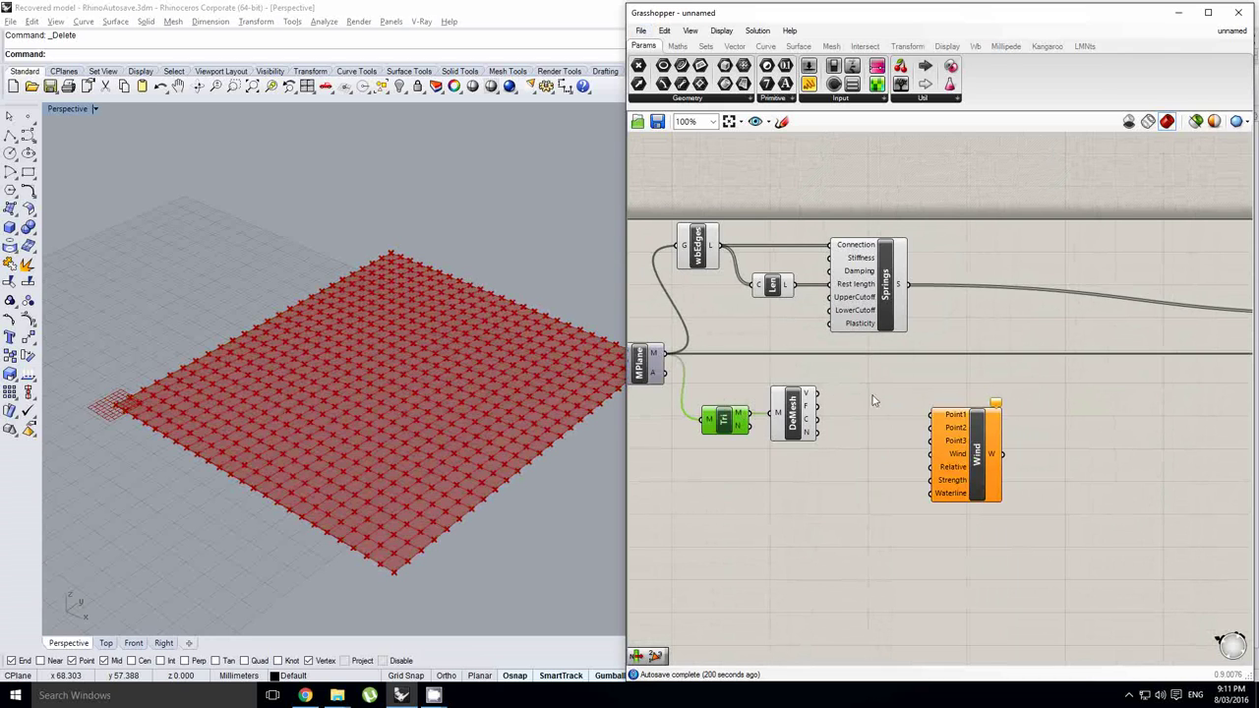
right_click_drag(861, 397, 857, 396)
left_click(821, 399)
left_click(799, 414)
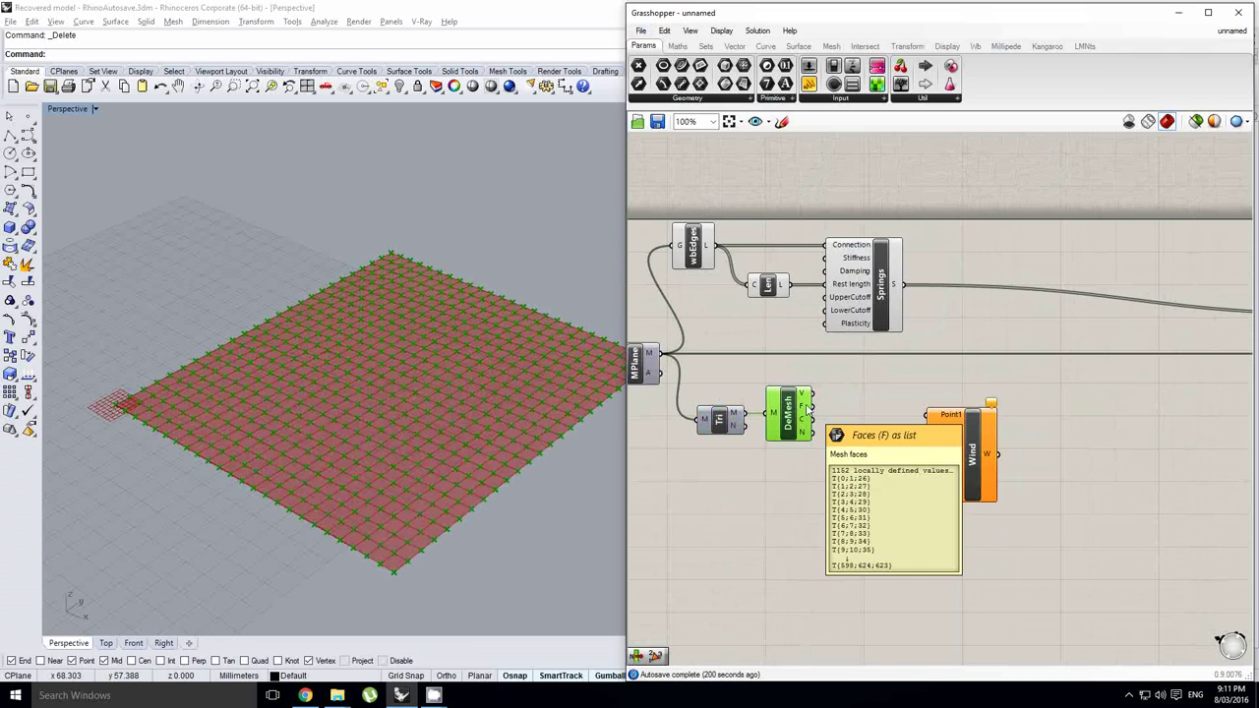
scroll(802, 408, "up", 2)
left_click_drag(981, 428, 1058, 429)
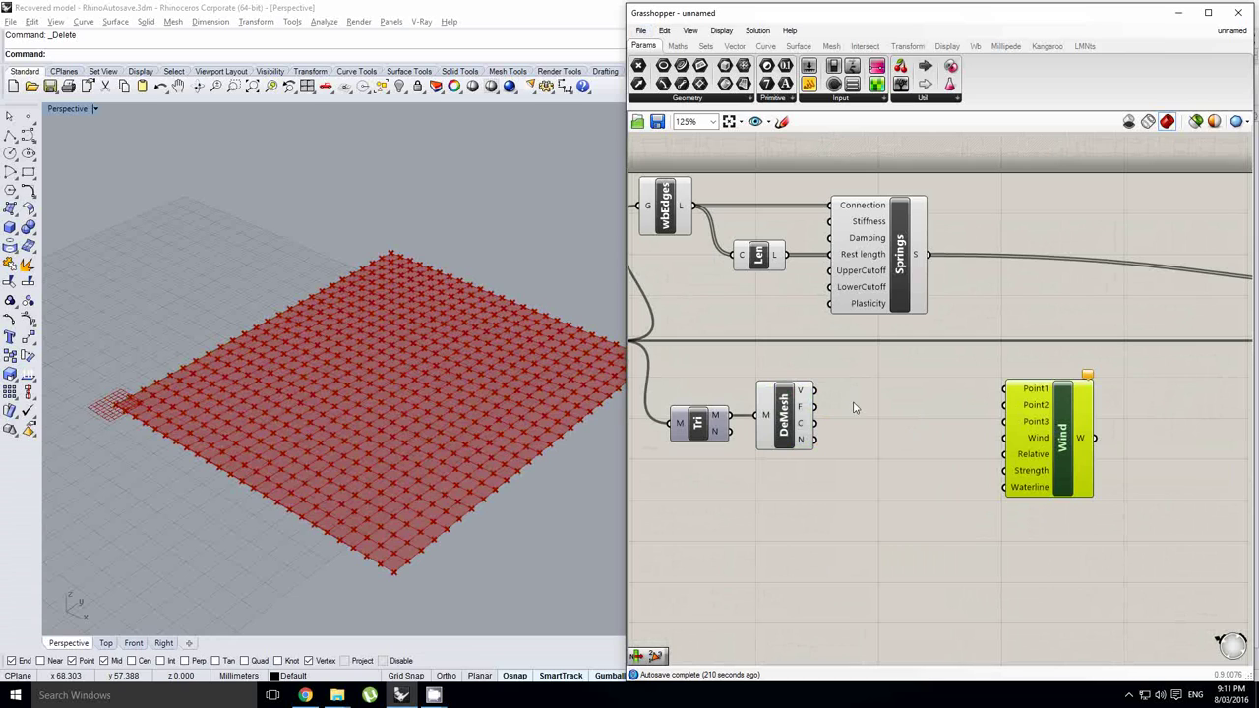
Add a Panel after Deconstruct Mesh and connect the Faces output to it.
double_click(911, 399)
left_click(830, 430)
mouse_move(803, 411)
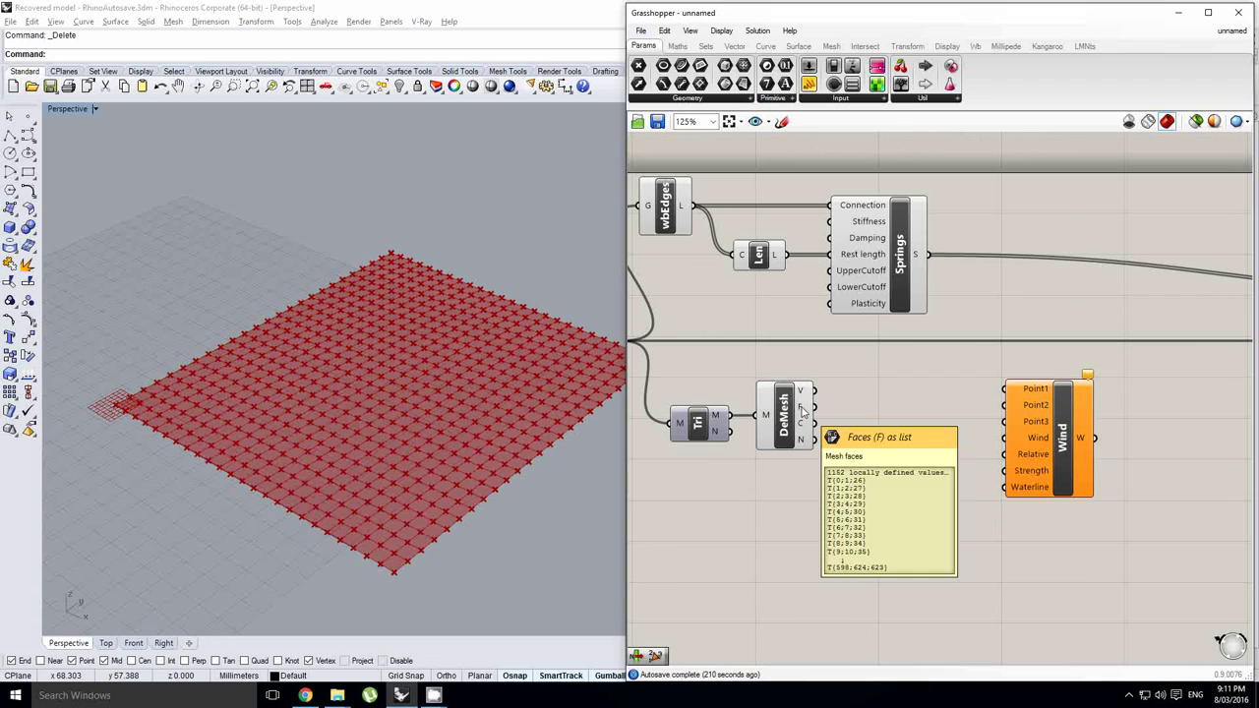
left_click_drag(810, 85, 888, 398)
scroll(820, 414, "up", 1)
left_click_drag(814, 410, 899, 413)
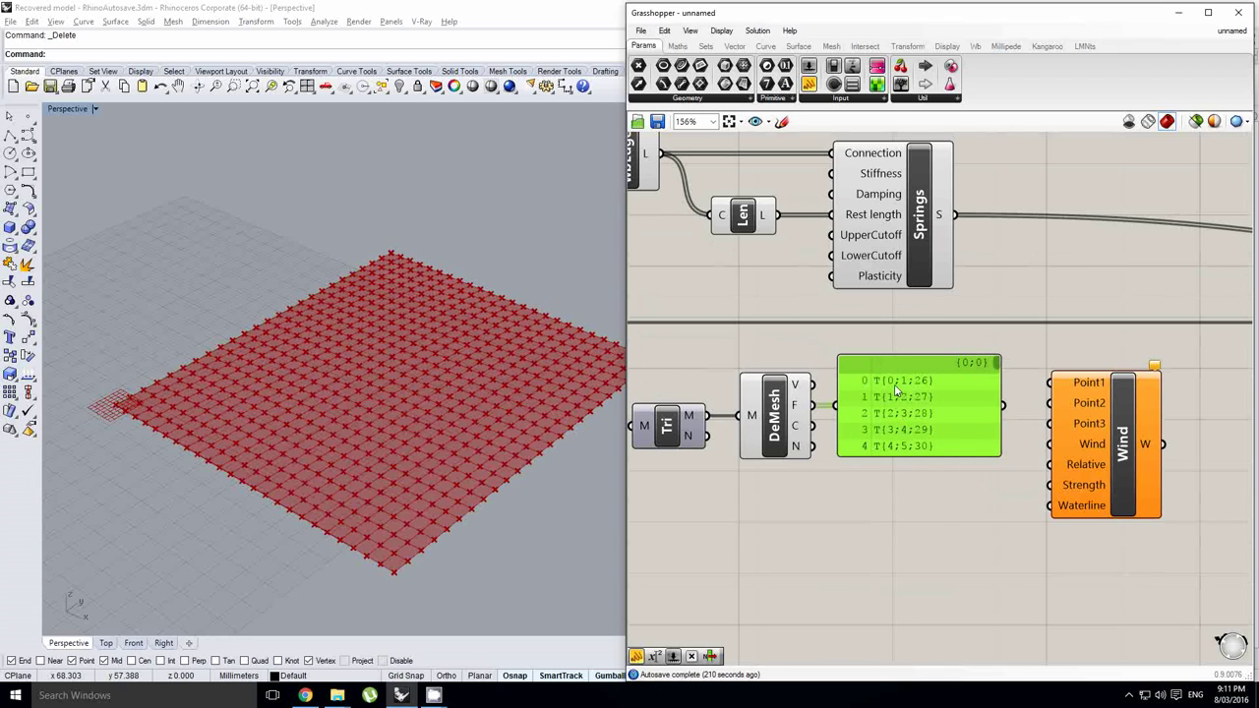
Examine the triangle vertex indices listed in the Panel, and delete the Panel.
left_click(863, 346)
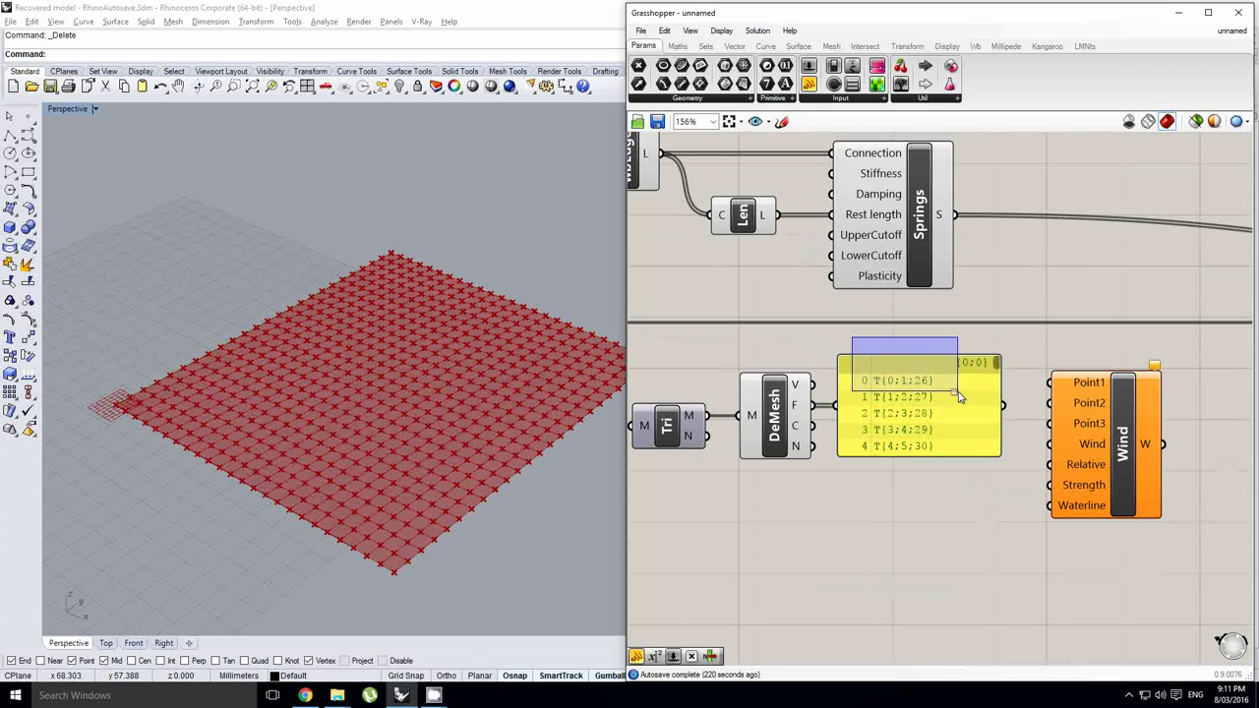
scroll(851, 396, "up", 1)
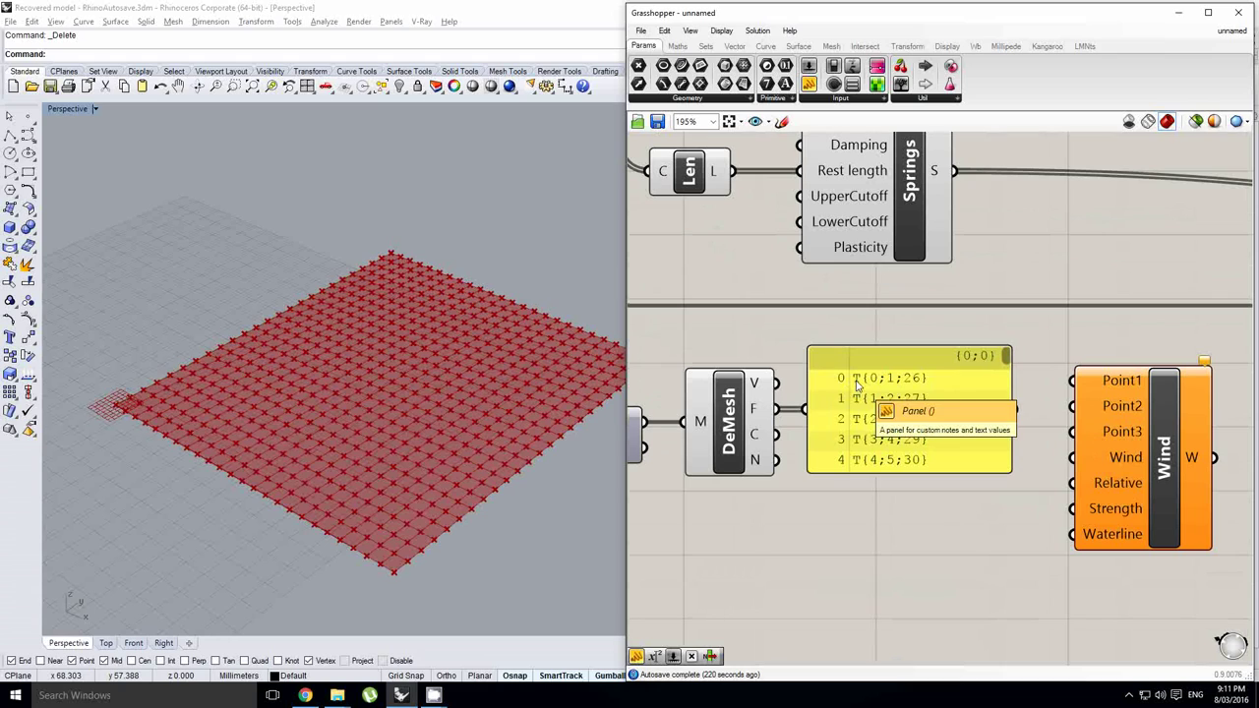
scroll(892, 388, "down", 1)
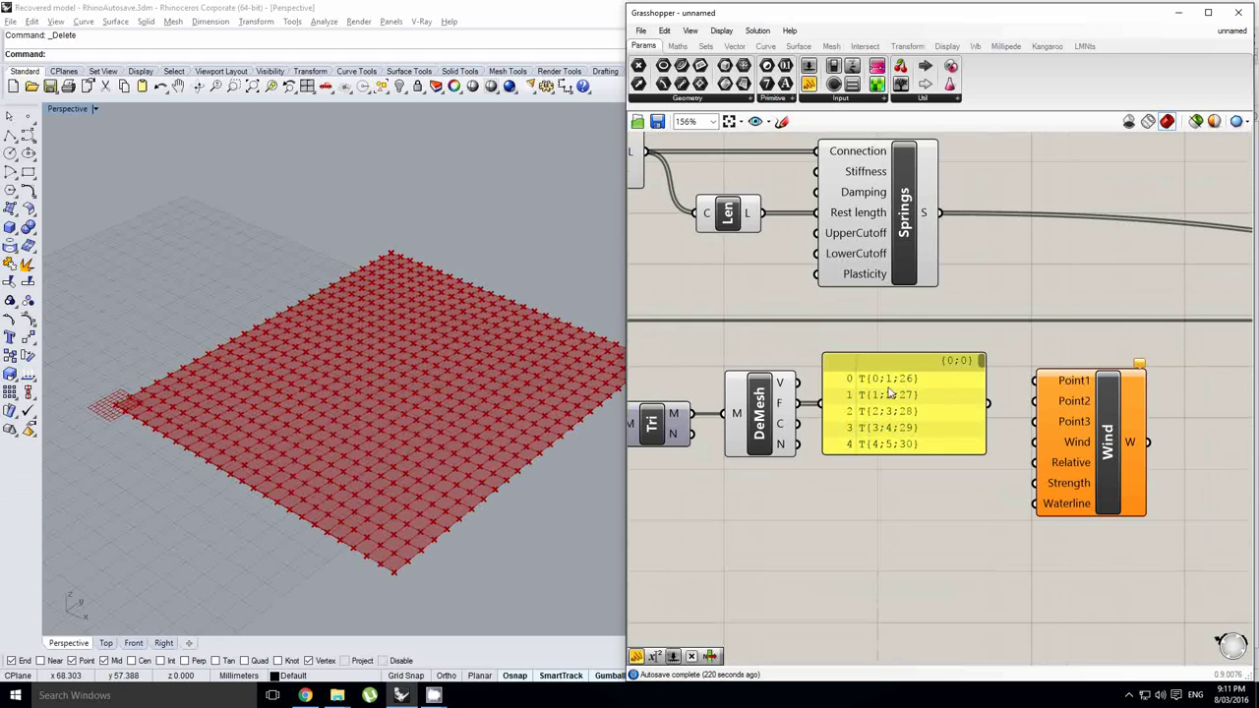
left_click(895, 403)
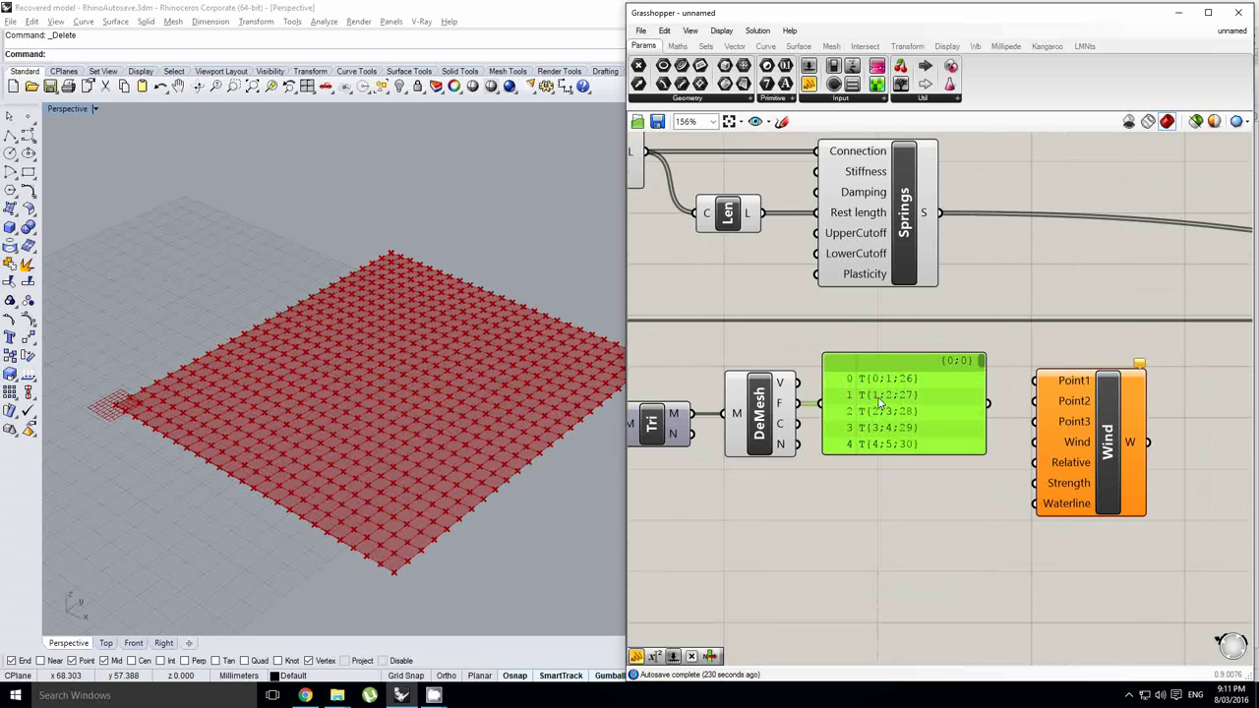
key("Delete")
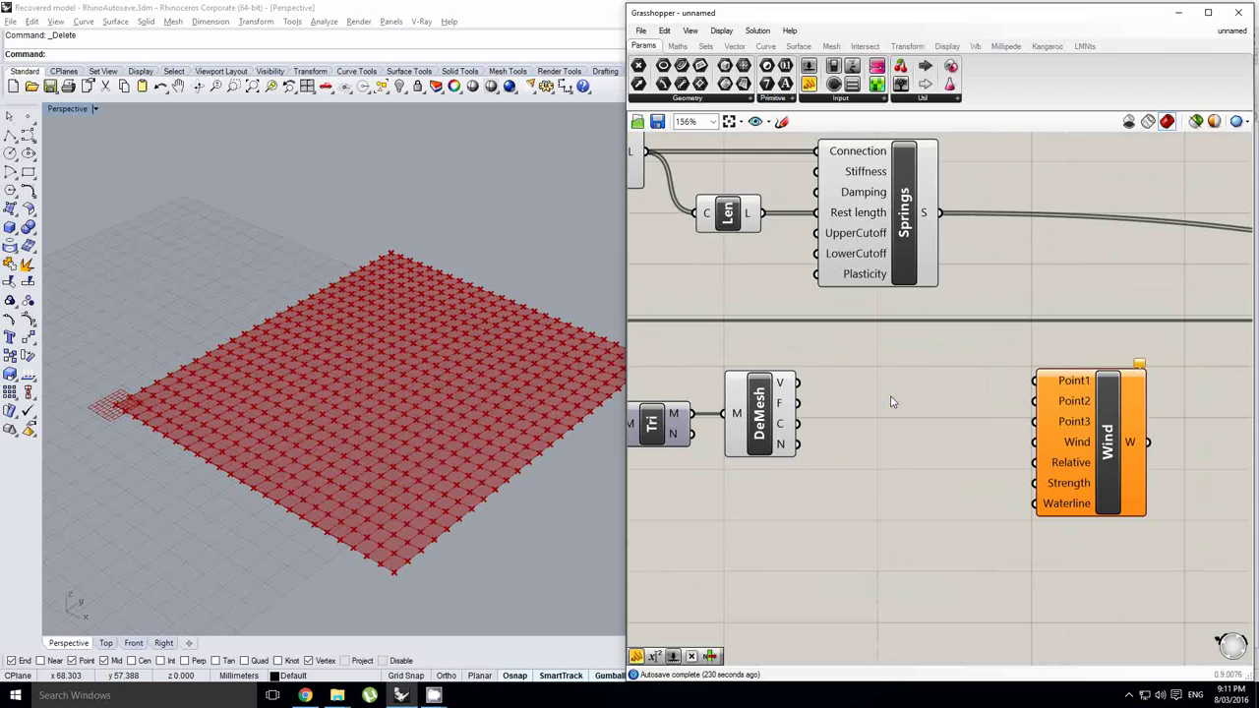
Add a Deconstruct Face component and connect Deconstruct Mesh's Faces output to it.
double_click(891, 398)
type("deface")
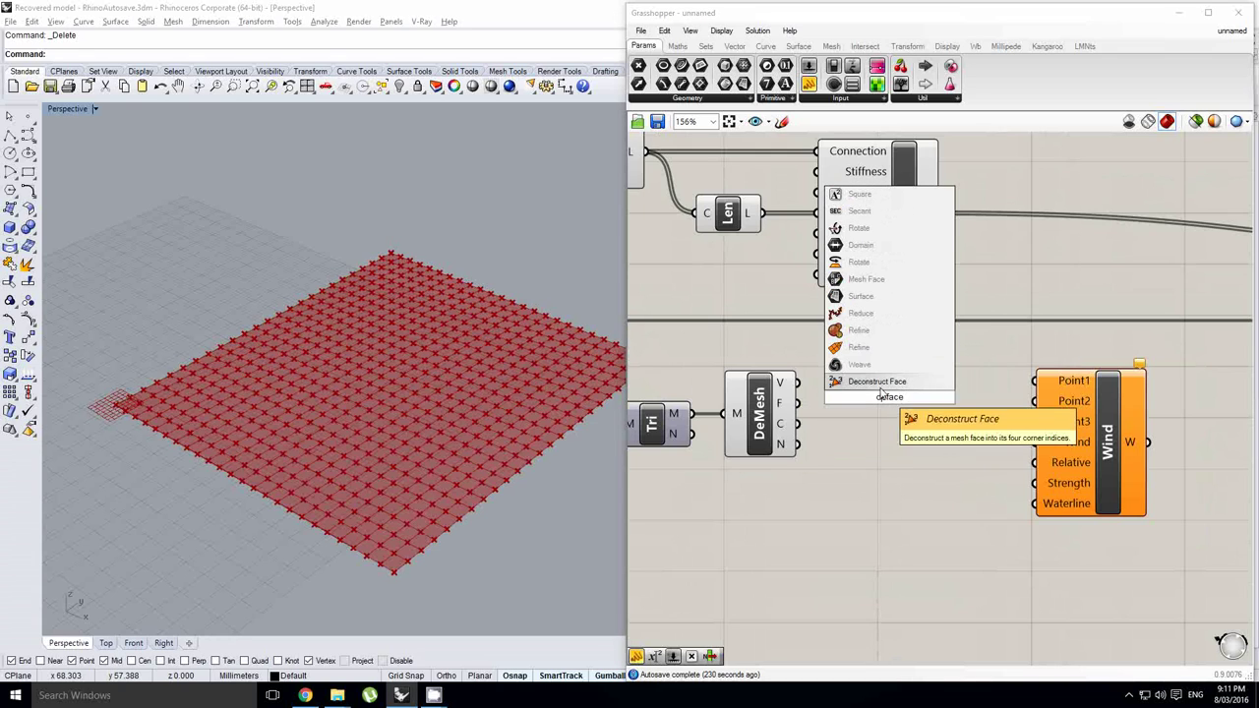
key("Return")
mouse_move(801, 404)
left_mouse_down()
mouse_move(858, 398)
mouse_move(852, 411)
left_mouse_up()
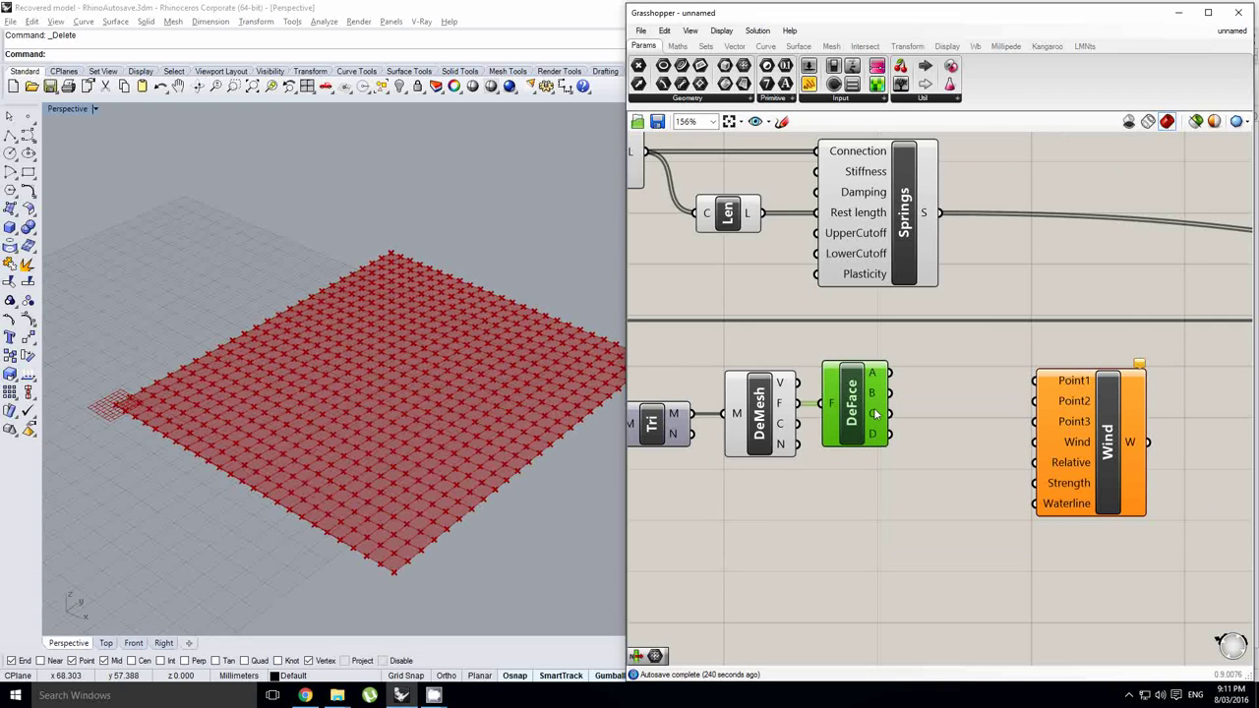
scroll(893, 417, "down", 3)
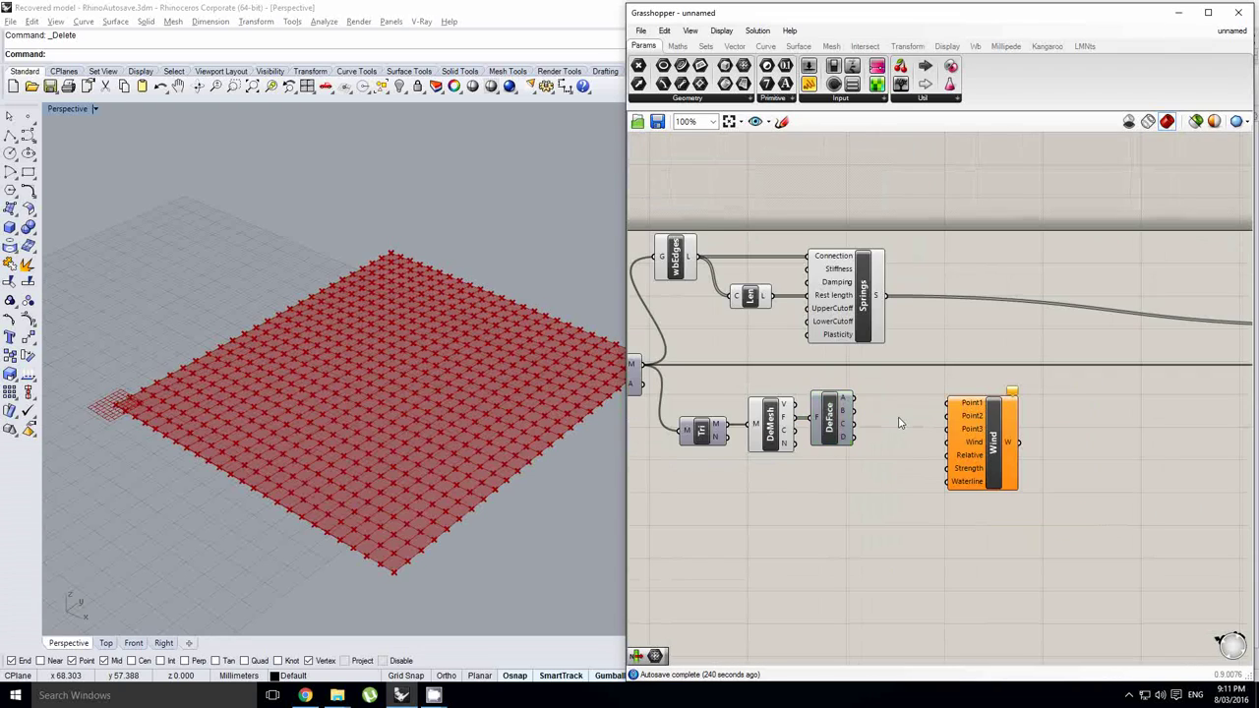
Add a List Item component after Deconstruct Face and connect Deconstruct Mesh's Vertices output to its List input.
double_click(891, 417)
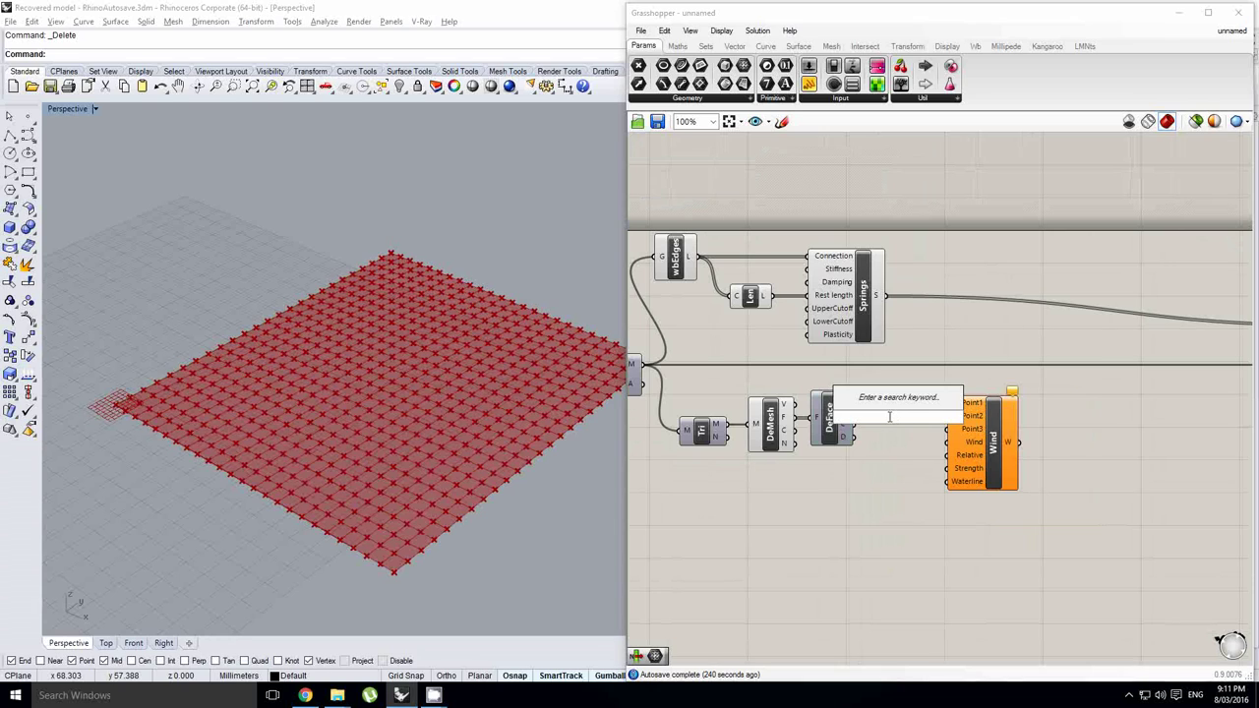
type("li")
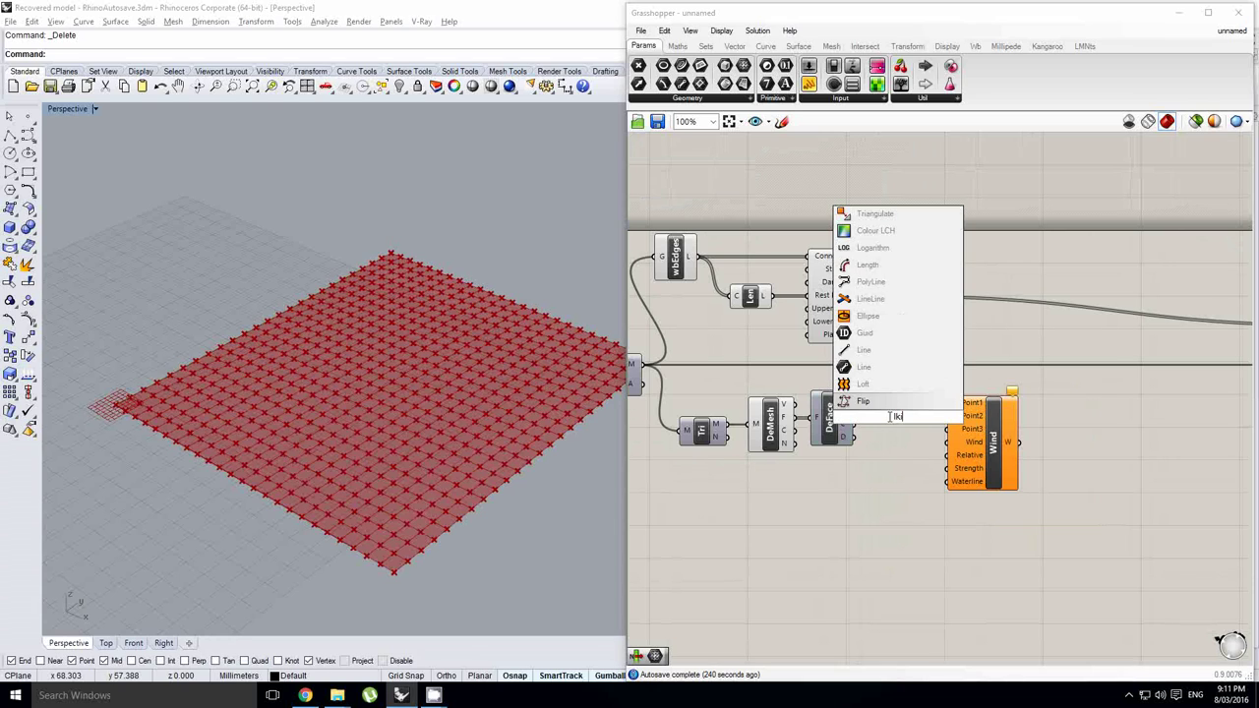
type("st item")
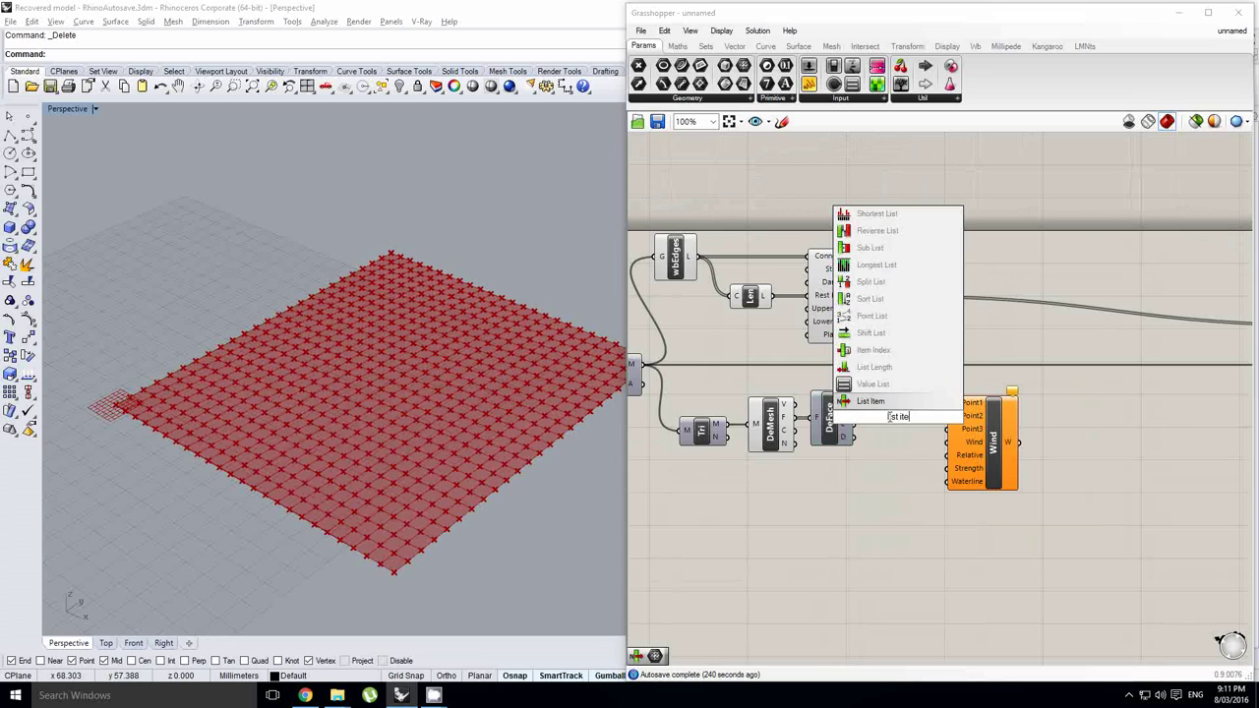
left_click(886, 402)
scroll(875, 421, "up", 1)
left_click_drag(776, 402, 882, 404)
Duplicate the List Item component for the other triangle corners and connect Deconstruct Face's B and C outputs to the copies' index inputs.
mouse_move(898, 410)
left_mouse_down()
mouse_move(911, 411)
mouse_move(888, 418)
mouse_move(863, 392)
mouse_move(901, 459)
mouse_move(901, 536)
left_mouse_up()
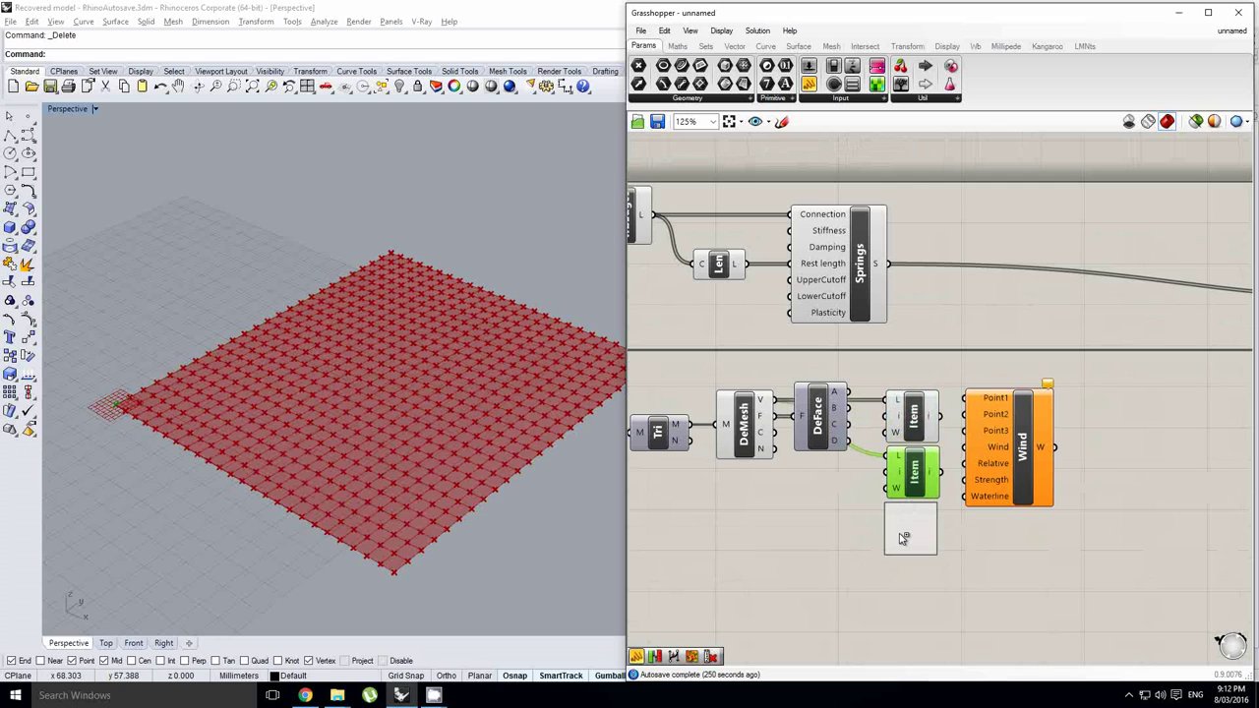
left_click_drag(848, 409, 883, 472)
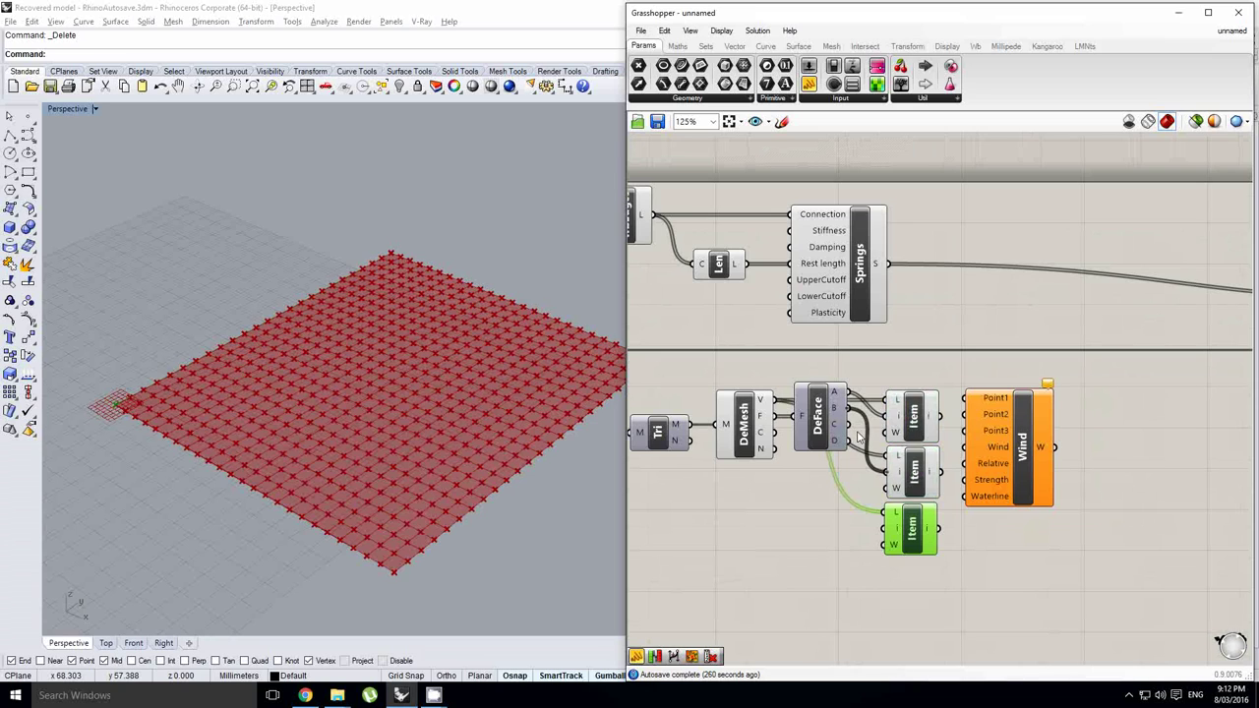
left_click_drag(850, 426, 885, 529)
Move the Wind component farther from the List Items and connect their three outputs to Point1, Point2 and Point3.
right_click_drag(966, 488, 886, 481)
left_click(941, 423)
left_click_drag(941, 425, 977, 428)
left_click_drag(860, 410, 921, 396)
left_click_drag(860, 465, 921, 412)
left_click_drag(859, 522, 971, 457)
right_click_drag(870, 447, 929, 427)
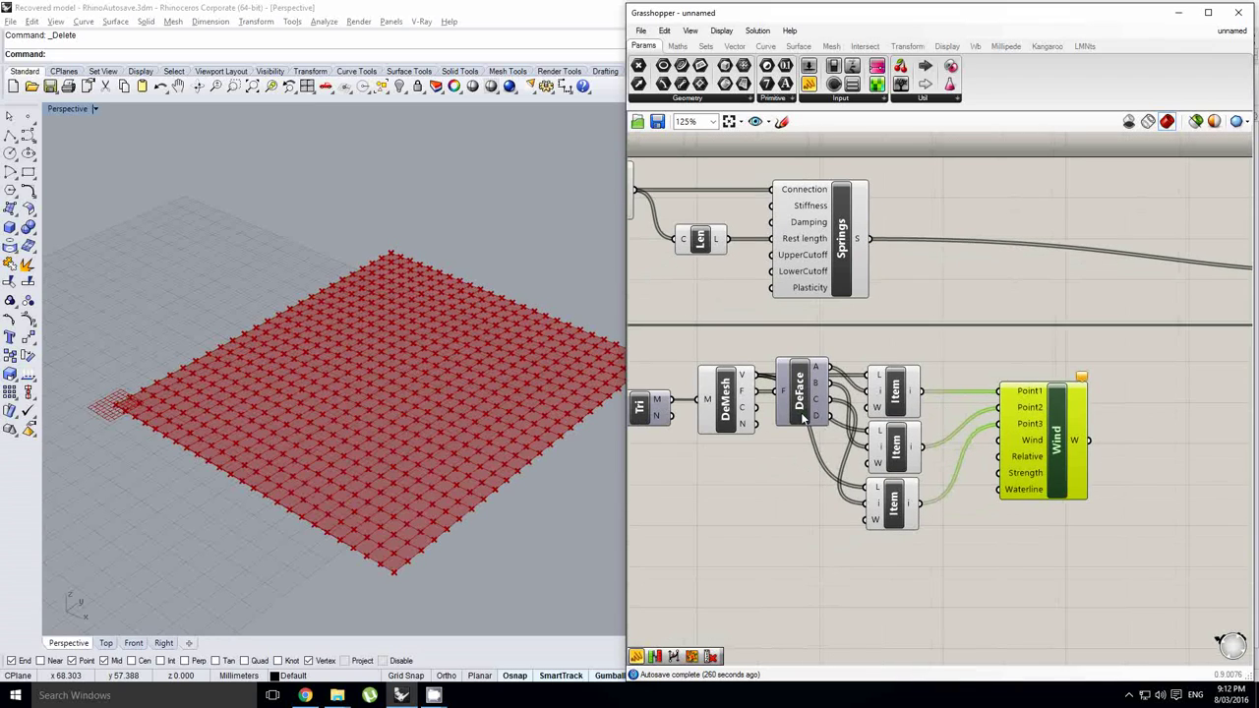
left_click(804, 415)
left_click_drag(805, 410, 801, 411)
Add an MD Slider in the empty area below the List Item components.
right_click_drag(980, 420, 960, 411)
right_click_drag(919, 478, 929, 415)
right_click_drag(888, 496, 899, 456)
left_click(987, 369)
left_click(1072, 351)
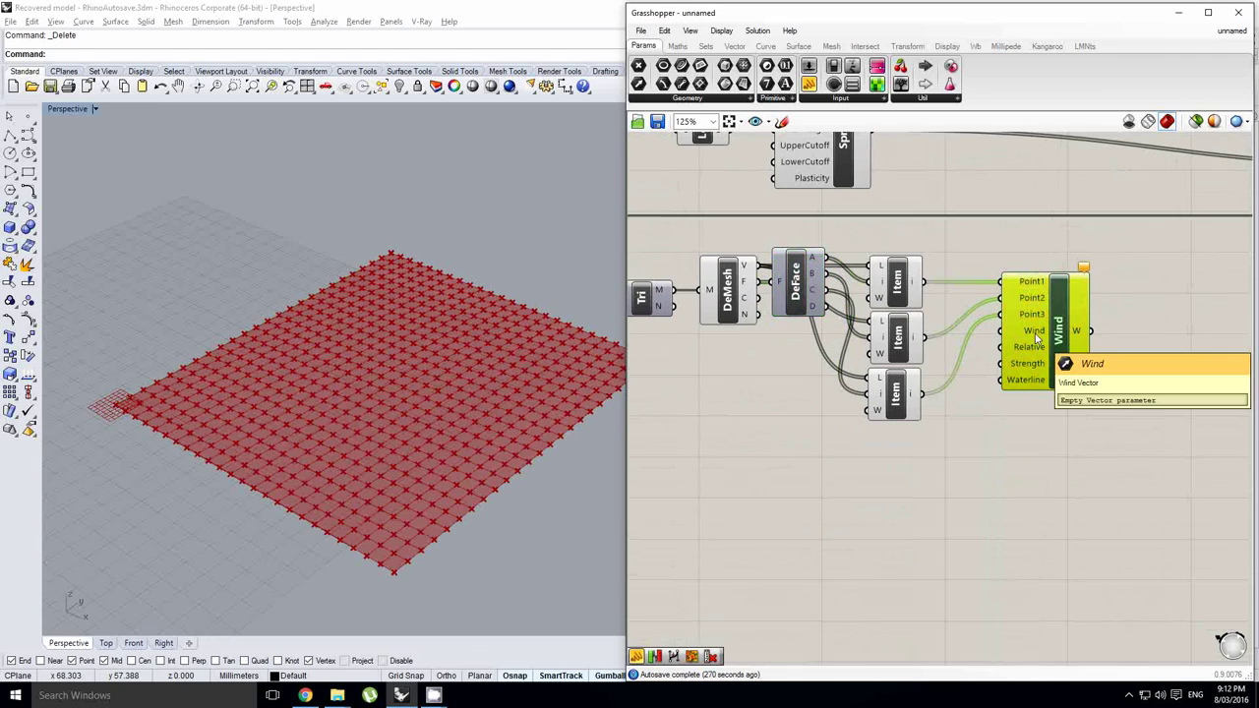
right_click_drag(957, 400, 985, 371)
double_click(883, 457)
left_click(829, 421)
double_click(859, 461)
type("md")
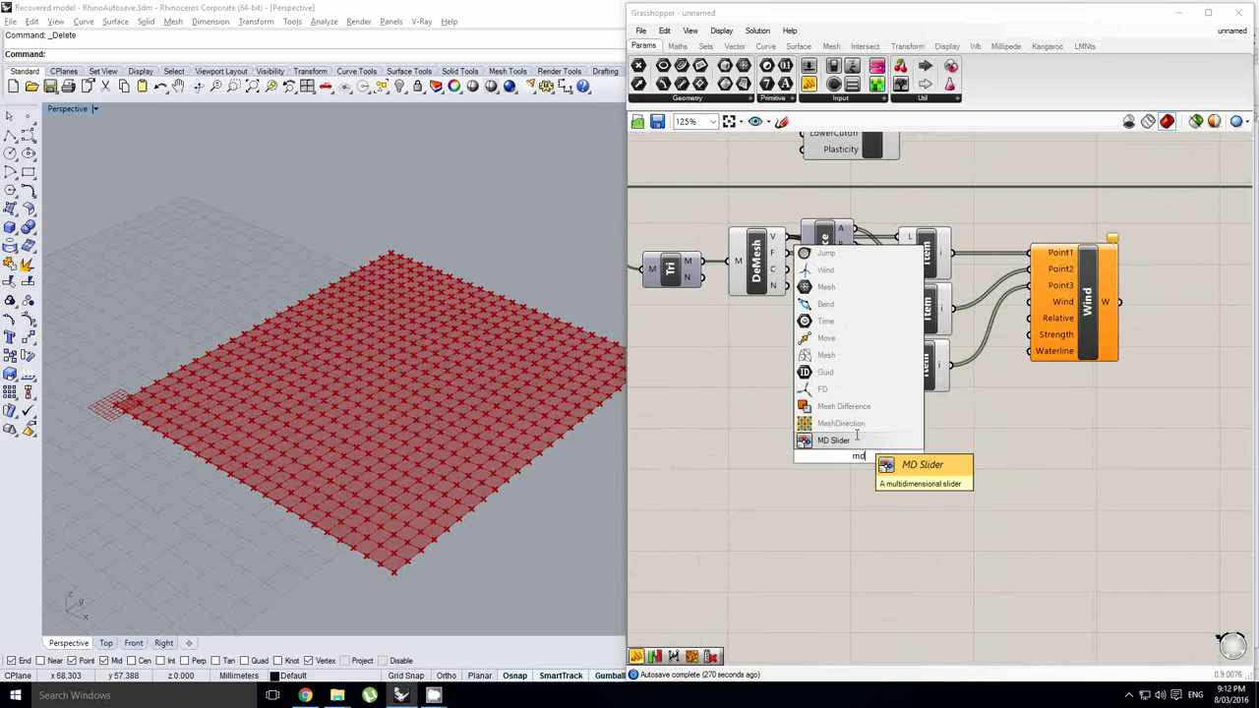
left_click(845, 441)
right_click_drag(928, 507, 890, 421)
left_click_drag(859, 400, 831, 479)
Set the MD Slider's X and Y domains to -1 To 1.0 and move its point to about 0.46, 0.25.
right_click(808, 452)
double_click(808, 442)
left_click_drag(831, 414, 770, 414)
key("Tab")
key("Left")
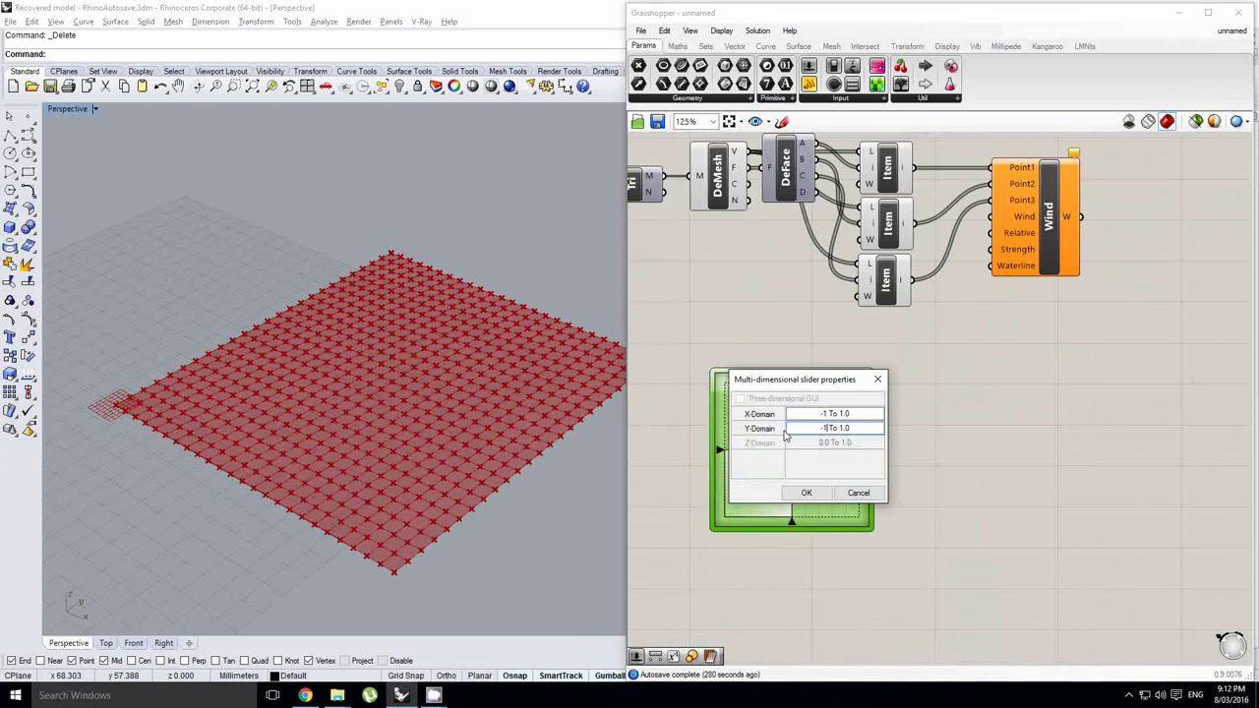
left_click(807, 492)
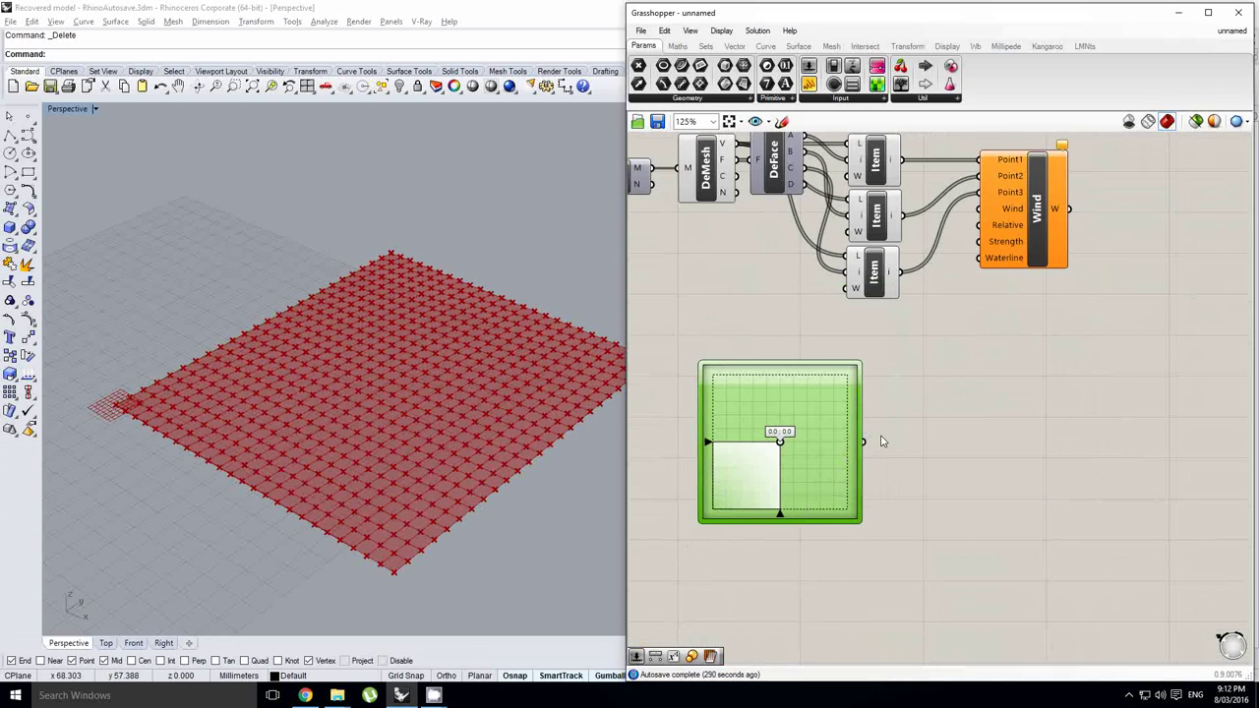
left_click_drag(779, 442, 810, 425)
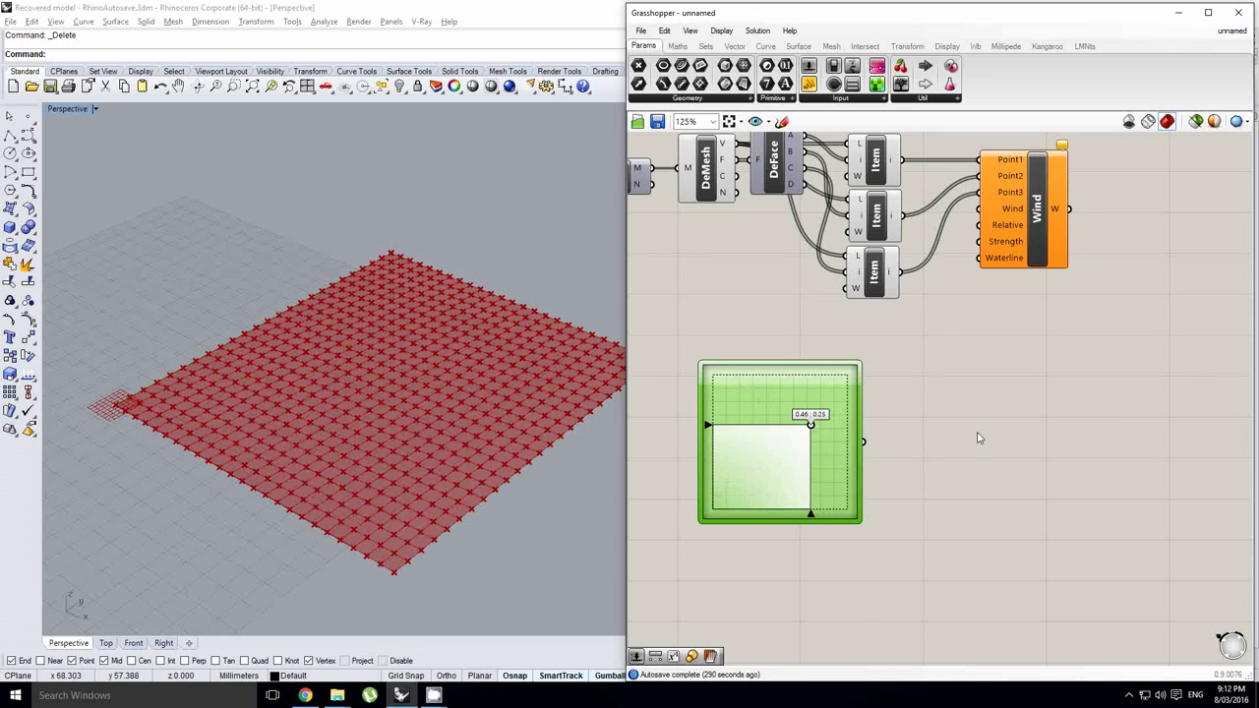
Add an Amplitude component and connect the MD Slider's output to its vector input.
double_click(968, 431)
type("vector")
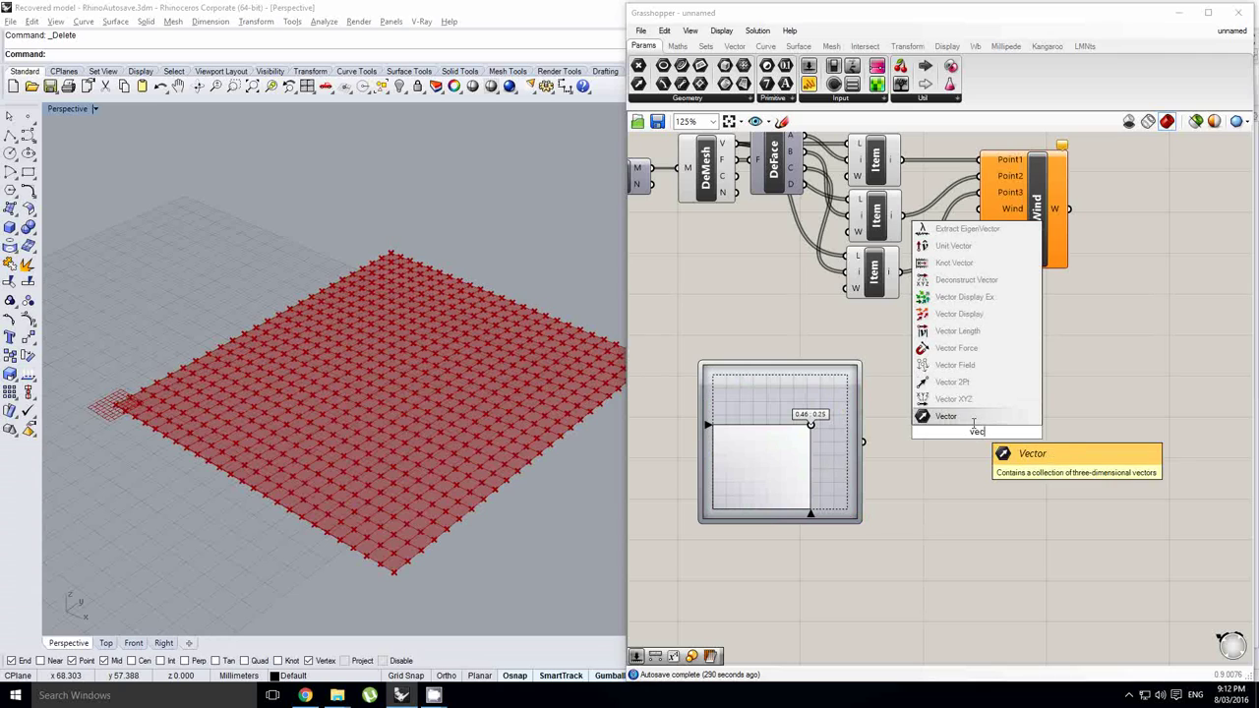
key("BackSpace")
key("BackSpace")
key("BackSpace")
type("tor")
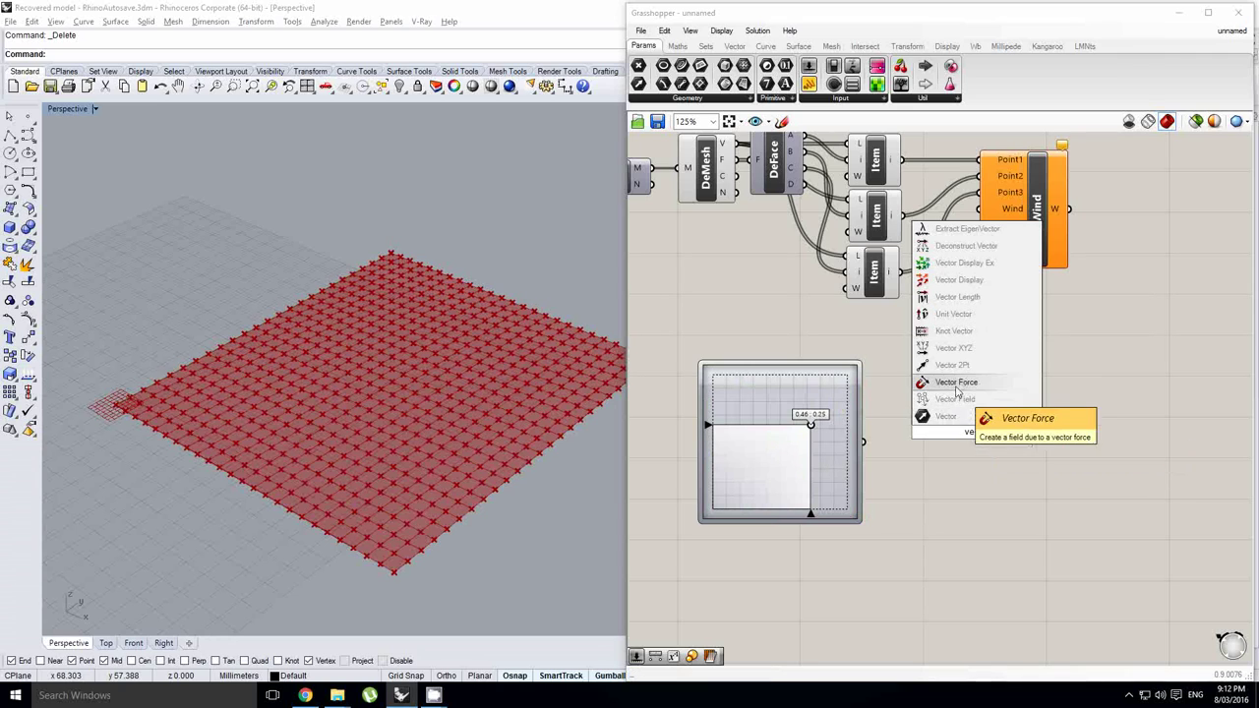
key("BackSpace")
key("BackSpace")
key("BackSpace")
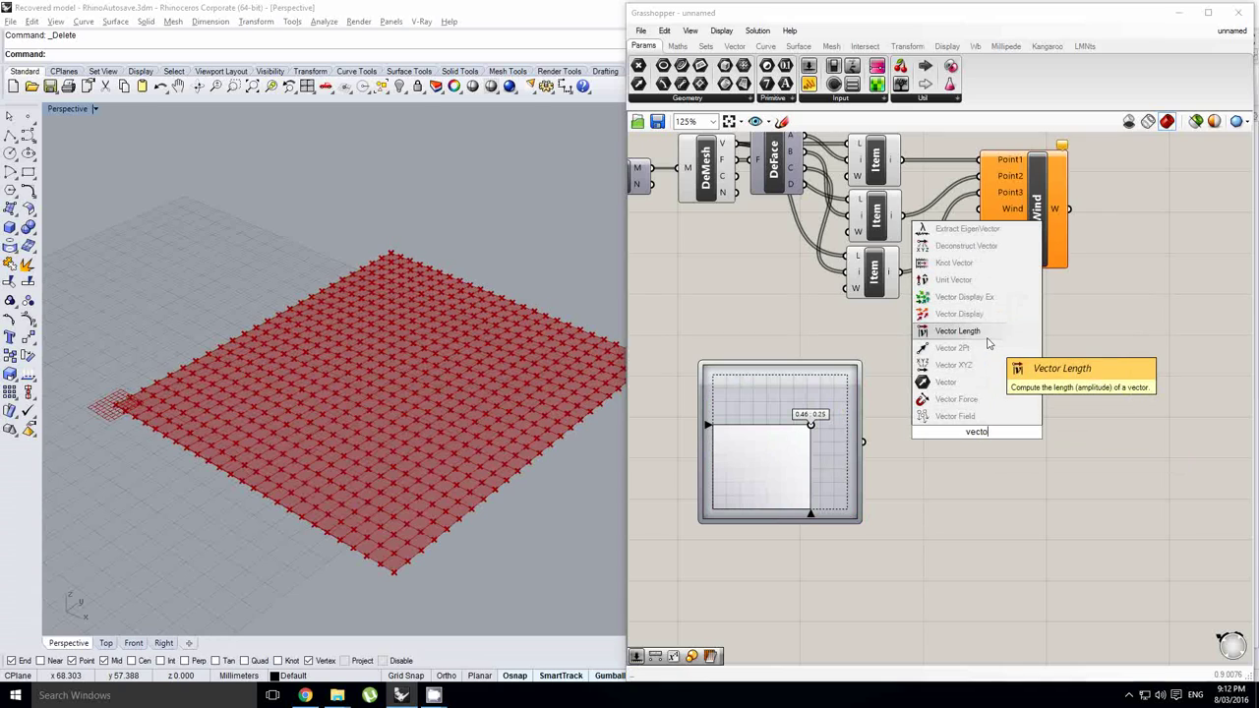
key("BackSpace")
key("BackSpace")
key("BackSpace")
type("amp")
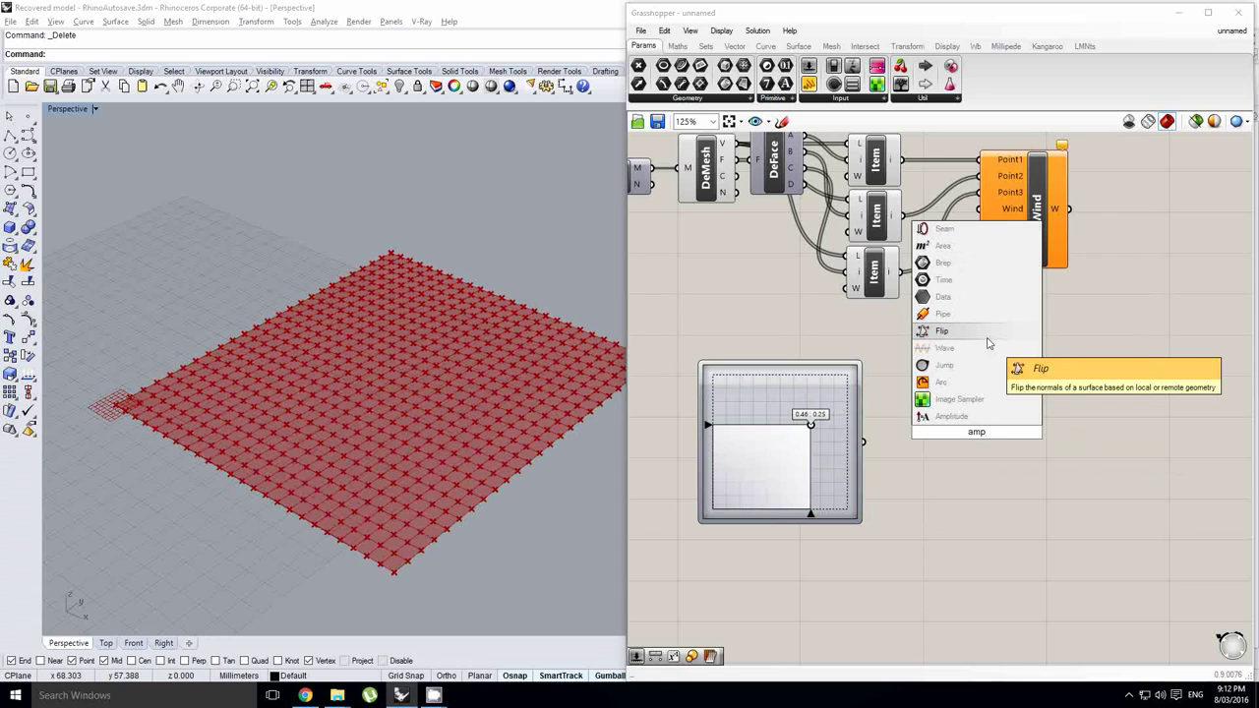
left_click(952, 417)
left_click_drag(862, 444, 949, 450)
key("ctrl+z")
Add a number slider below the MD Slider, edit its range, and connect it to Amplitude's A input.
left_click(808, 66)
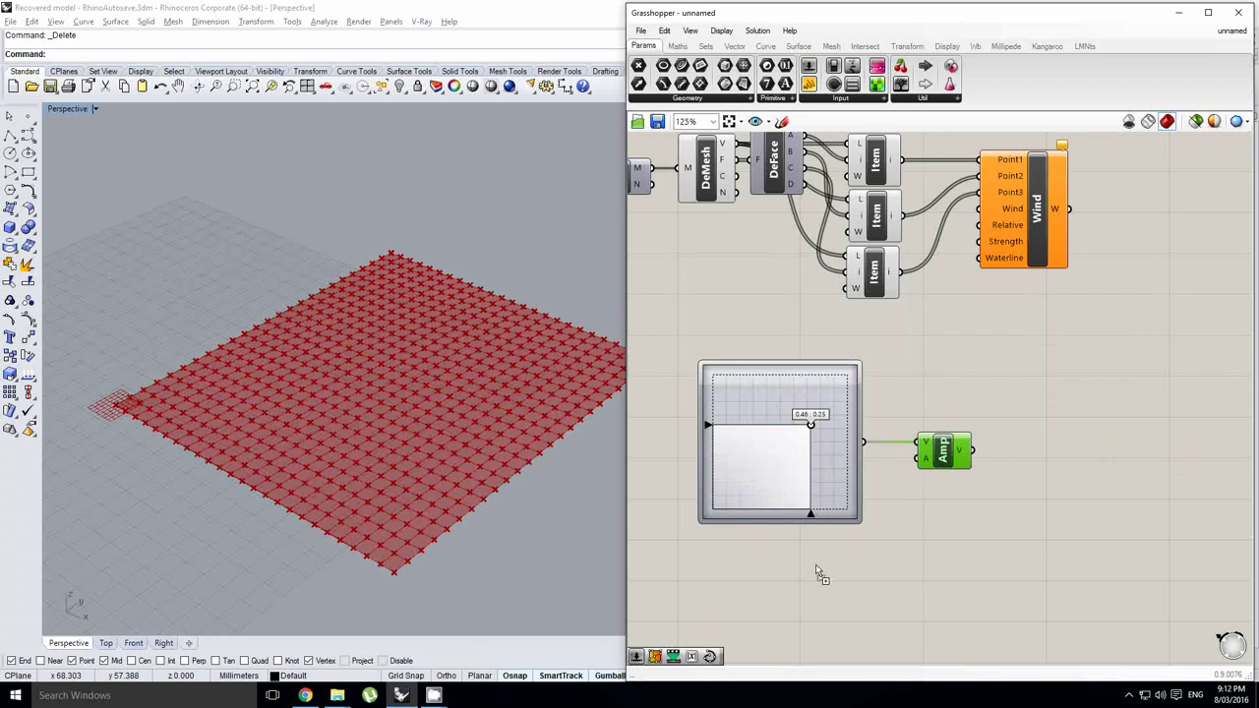
left_click(796, 553)
left_click(755, 556)
double_click(755, 554)
left_click(759, 579)
type("2")
left_click(759, 668)
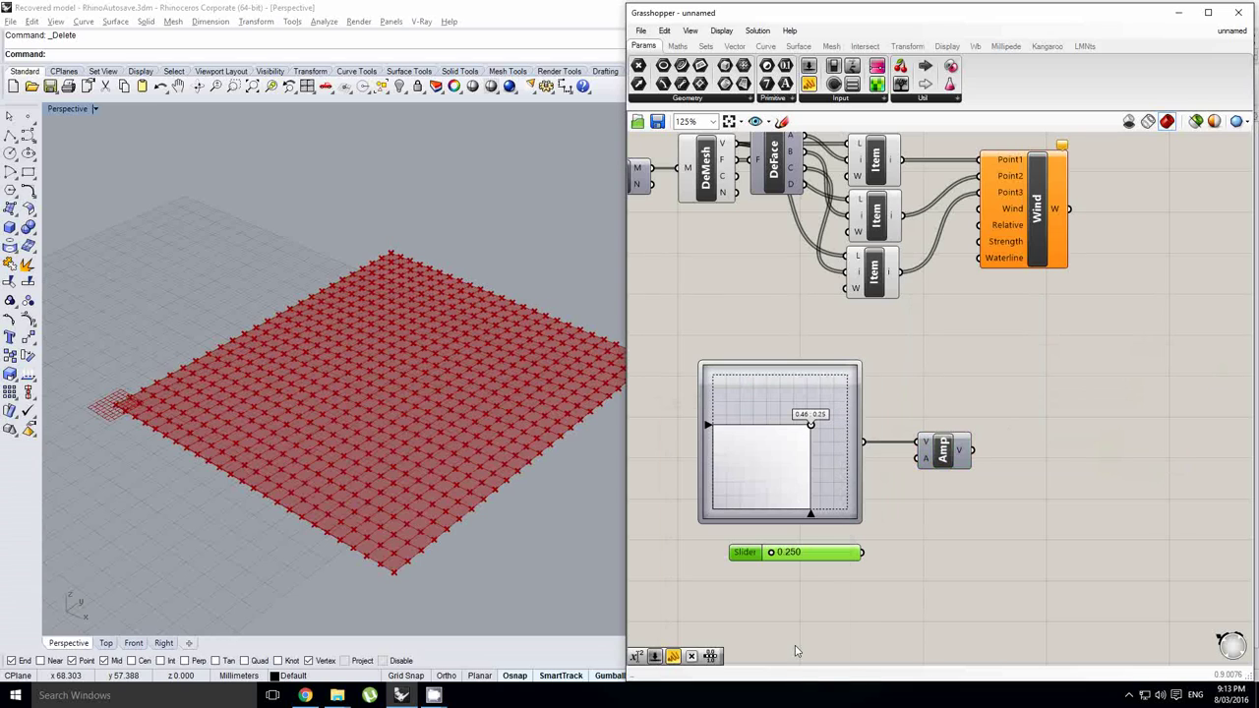
left_click_drag(862, 553, 918, 463)
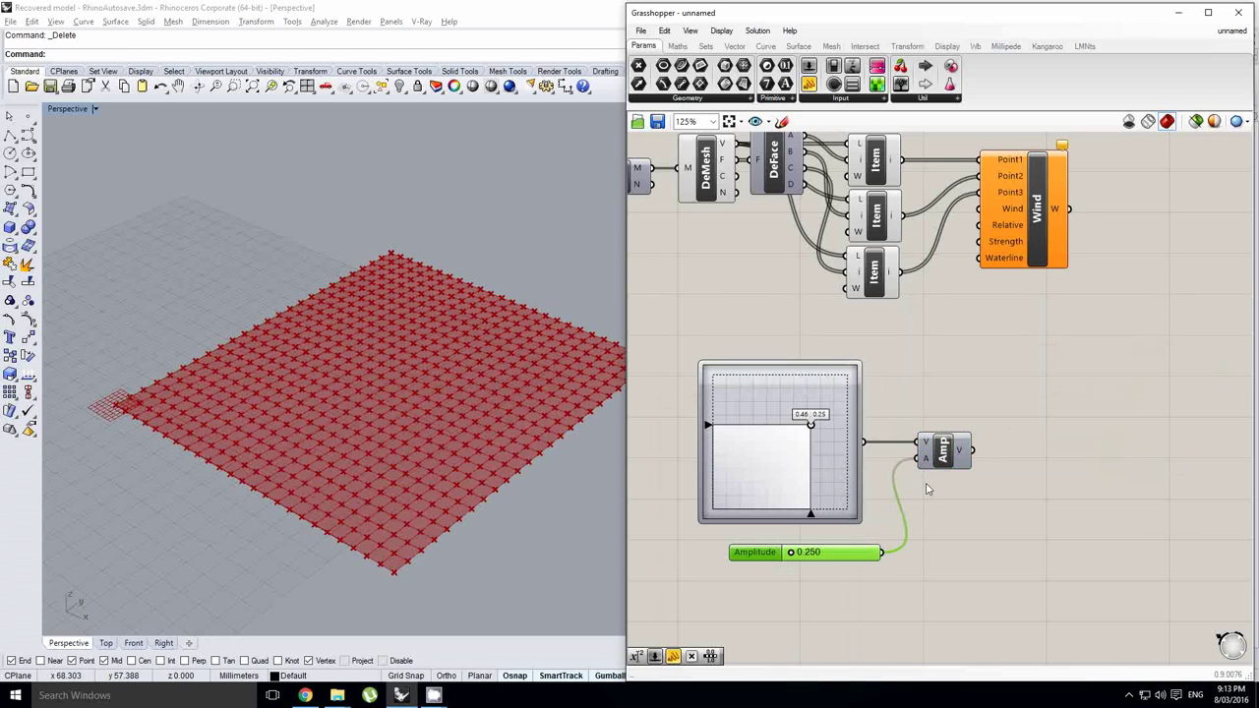
Connect the Amplitude component's vector output to the Wind component's Wind input.
right_click_drag(1016, 350, 1007, 366)
left_click(1006, 366)
left_click_drag(961, 468, 969, 226)
Connect the Wind component's output to Kangaroo's Force objects input, keeping the Springs connection.
left_click(942, 301)
right_click_drag(943, 301, 889, 392)
right_click(956, 345)
right_click_drag(1035, 292, 882, 378)
scroll(894, 368, "down", 1)
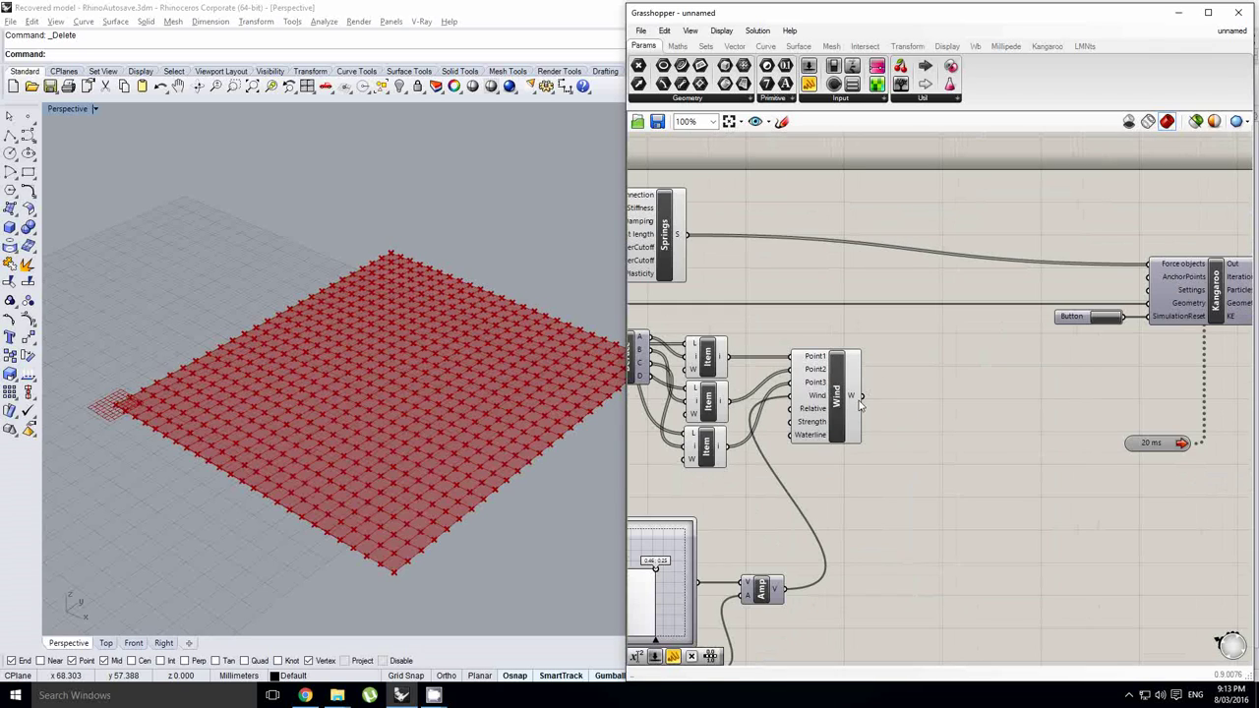
left_click_drag(861, 395, 1148, 264)
right_click_drag(1114, 289, 981, 316)
key("ctrl+z")
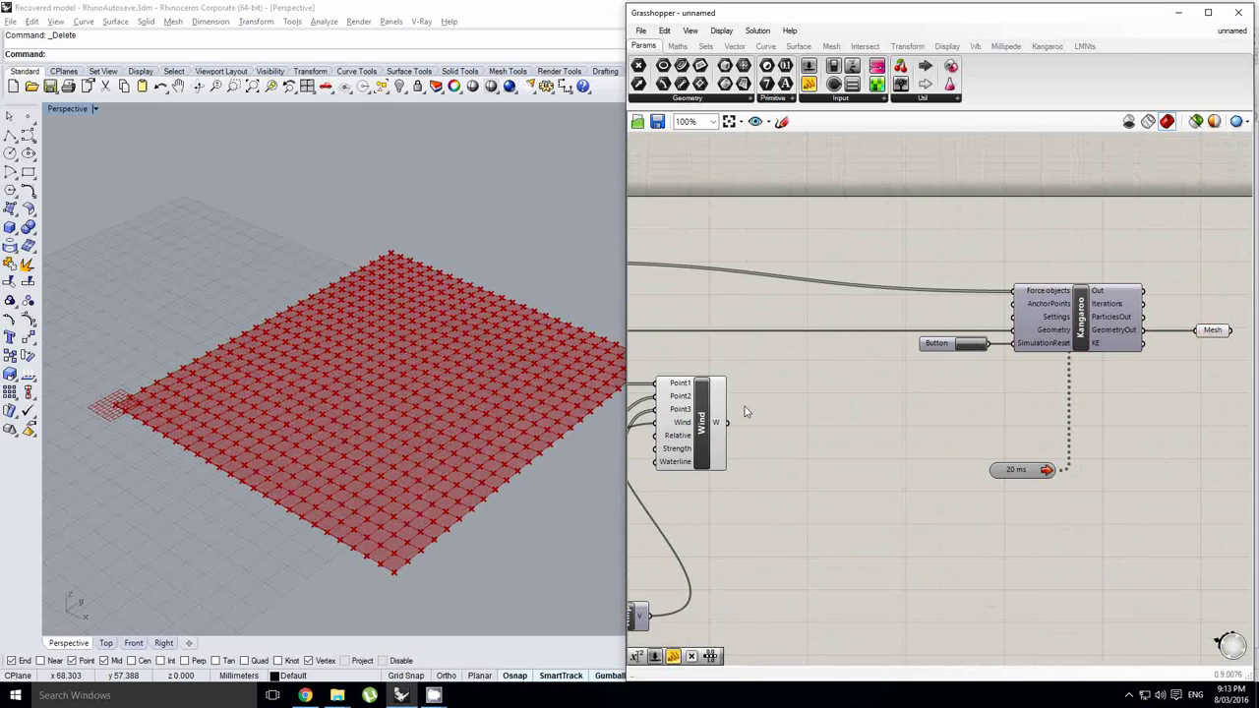
left_click_drag(729, 424, 1009, 291)
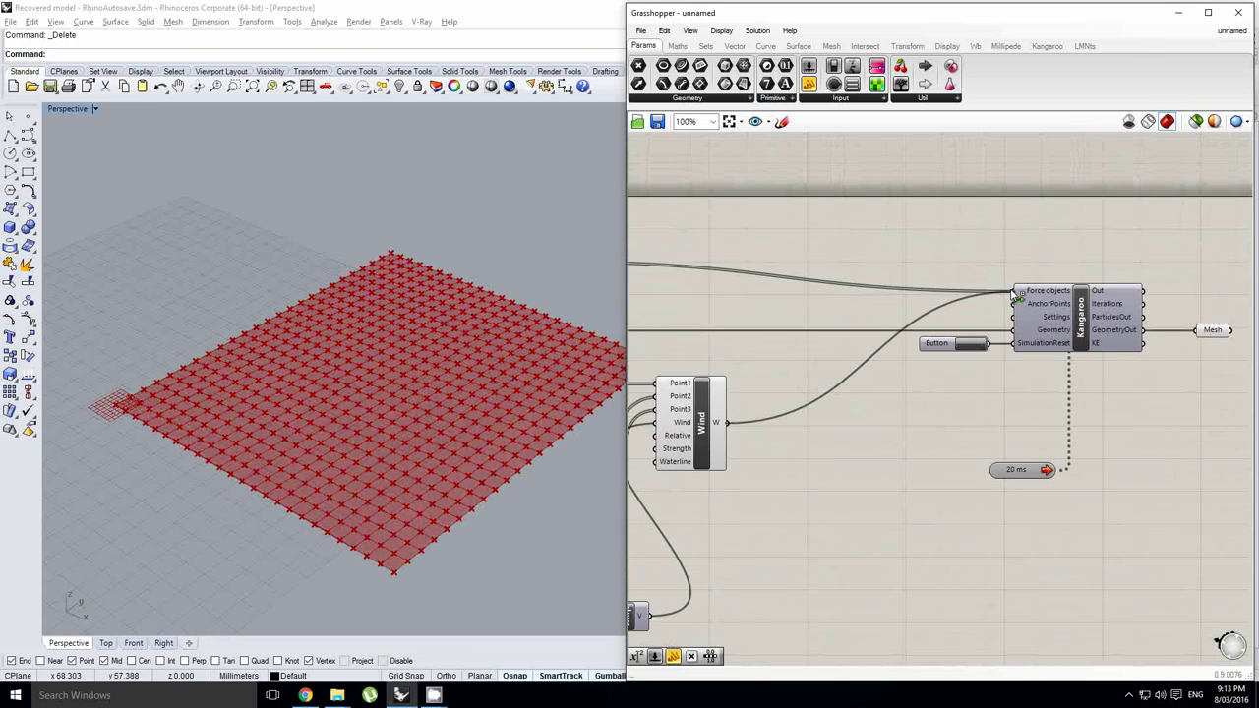
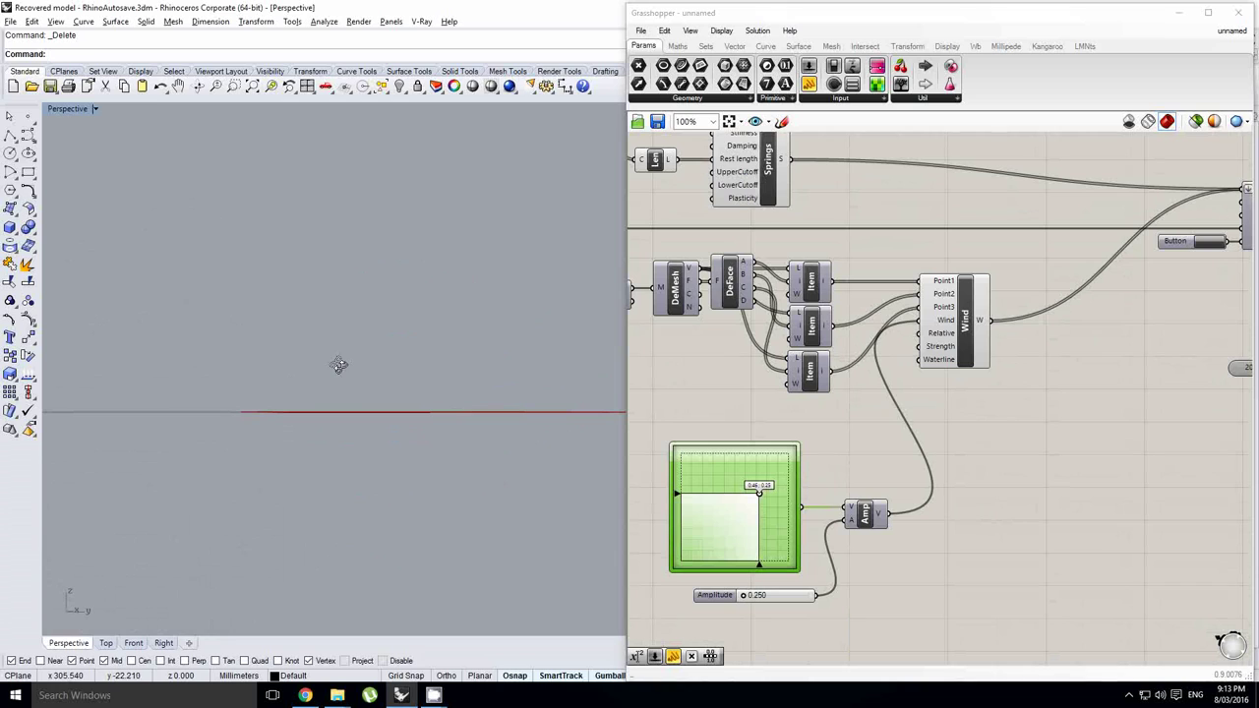
right_click_drag(421, 416, 404, 387)
right_click_drag(959, 410, 924, 404)
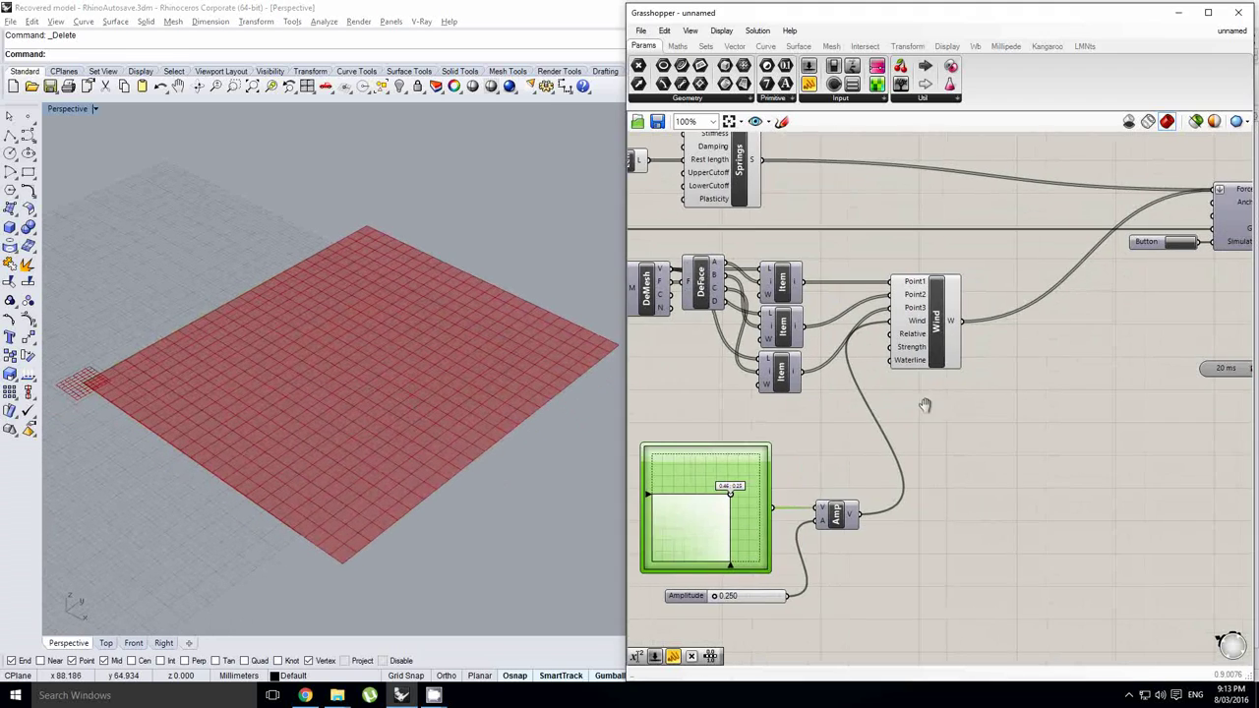
double_click(938, 488)
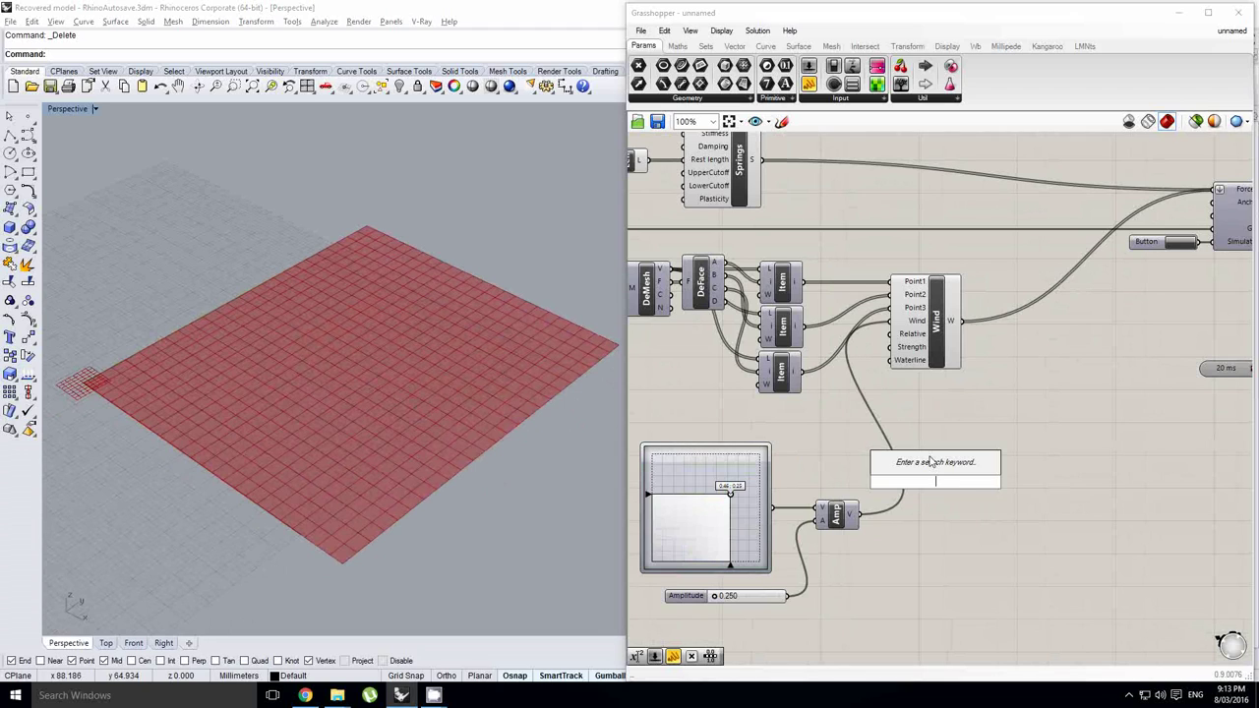
type("decon")
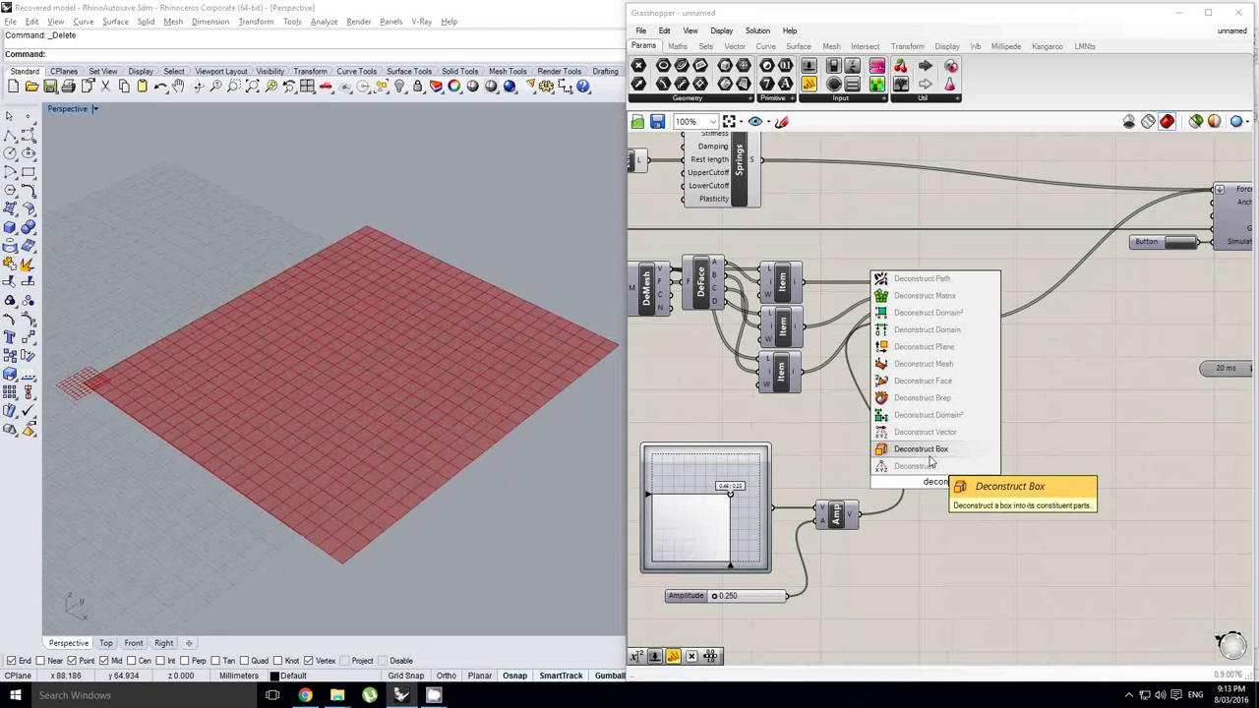
left_click(928, 433)
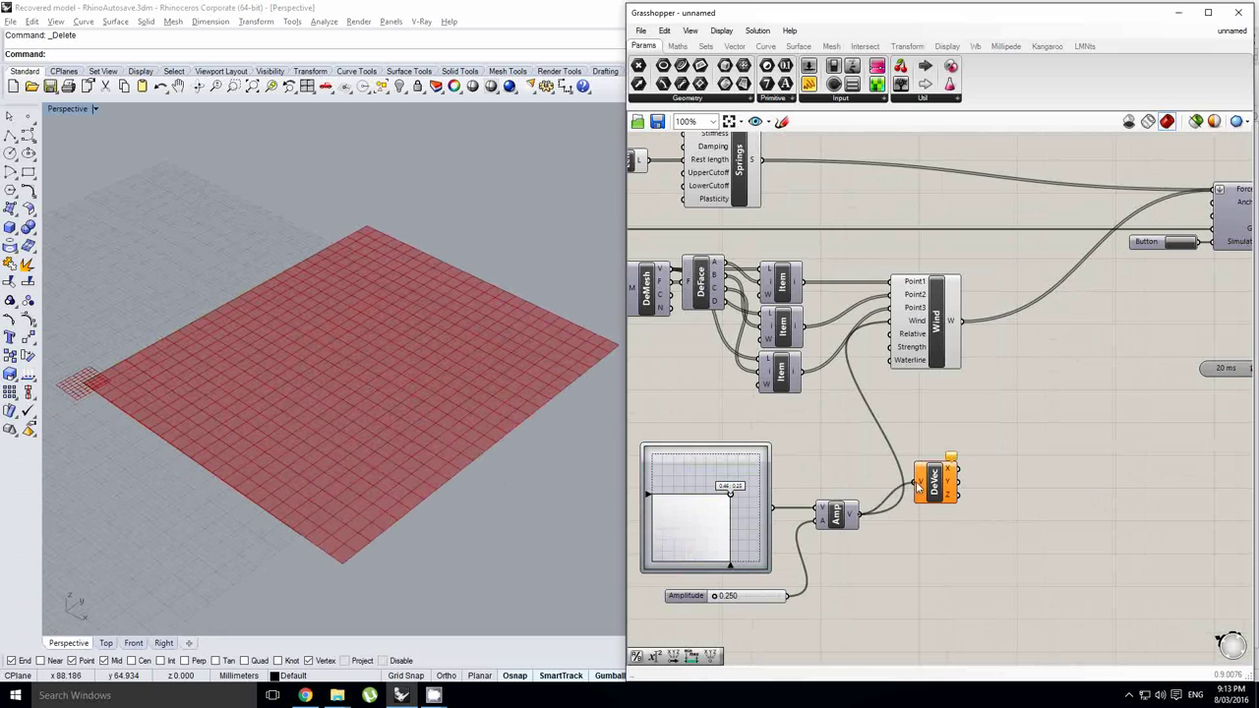
left_click_drag(919, 485, 910, 526)
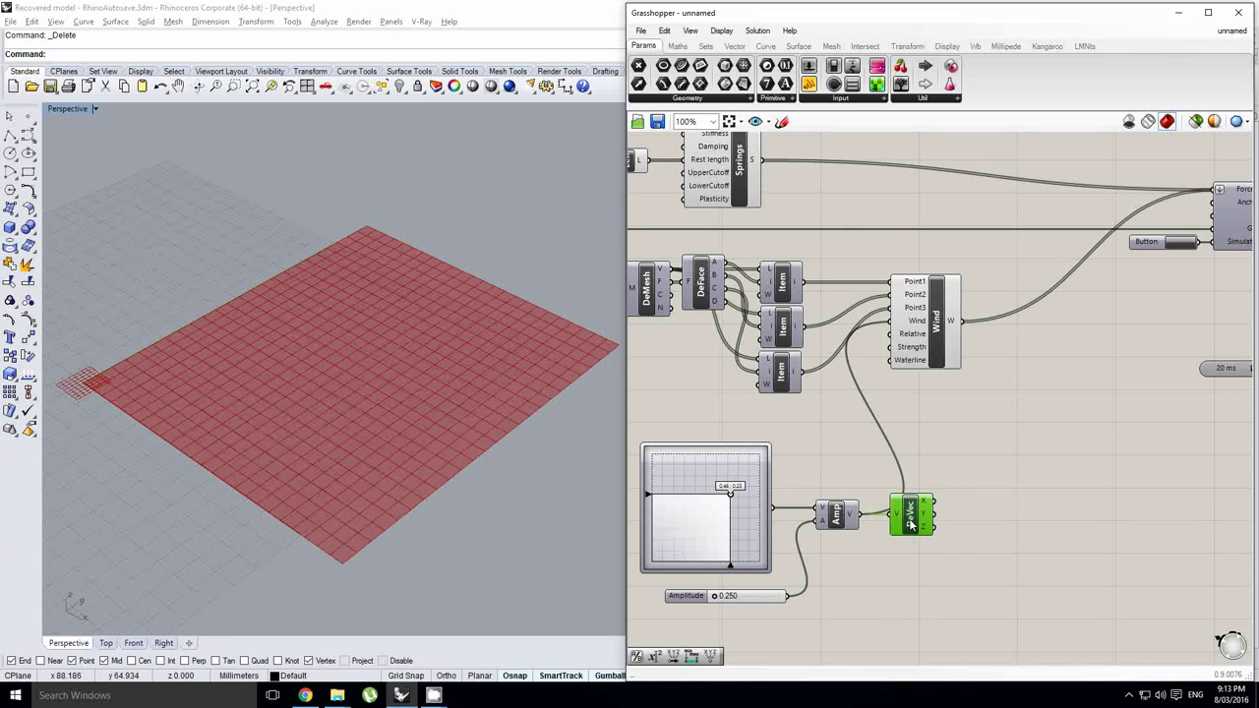
right_click_drag(973, 520, 941, 497)
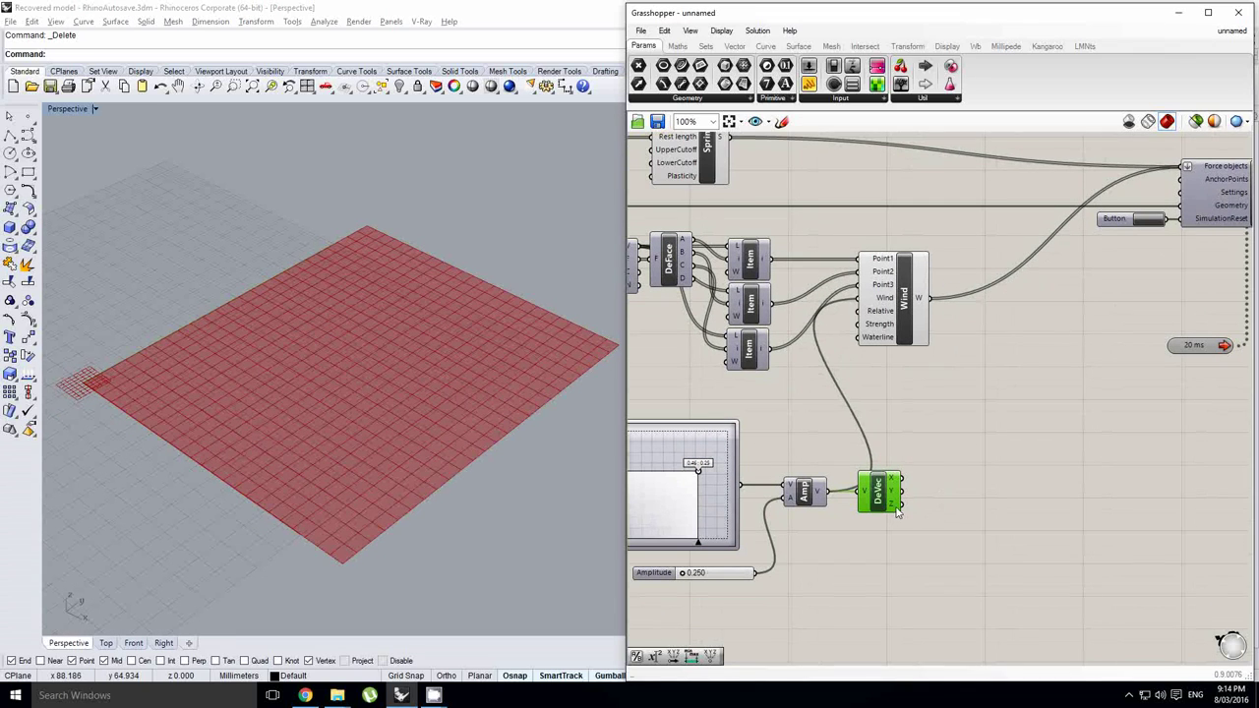
key("Delete")
Add an Addition component that sums the Amplitude output as A and a new Unit Z vector as B.
double_click(901, 484)
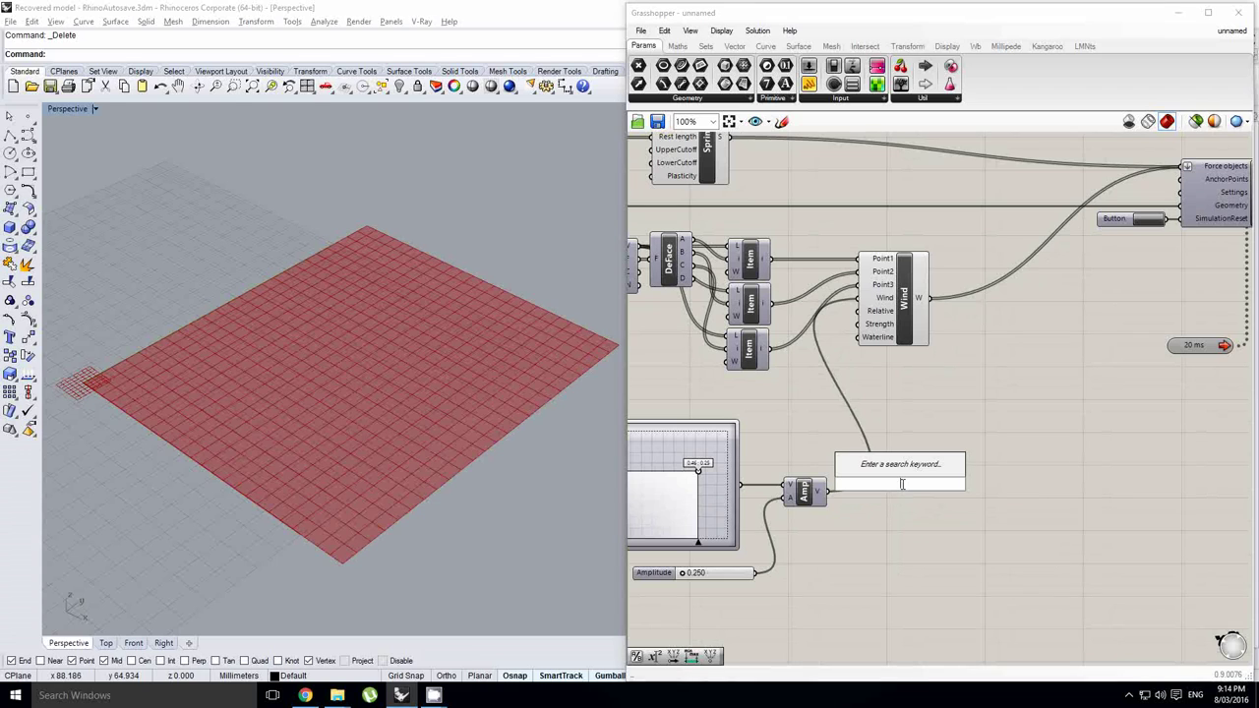
type("+")
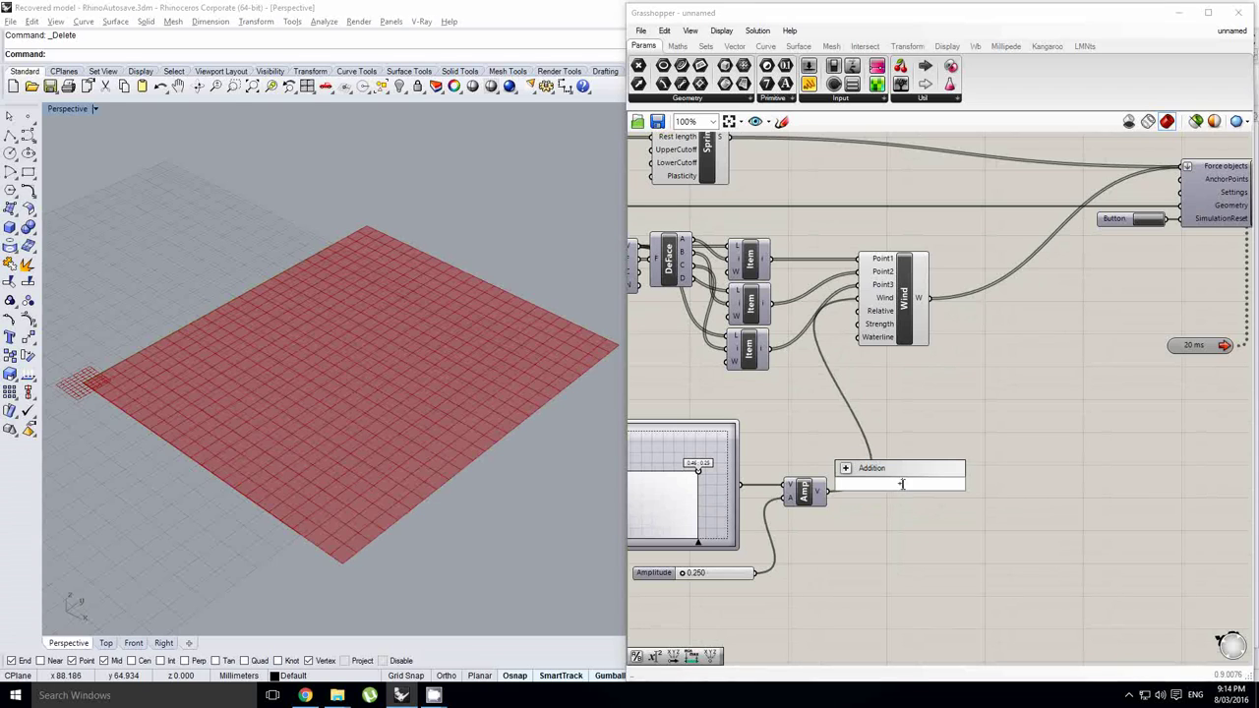
left_click(894, 469)
left_click_drag(885, 482, 891, 500)
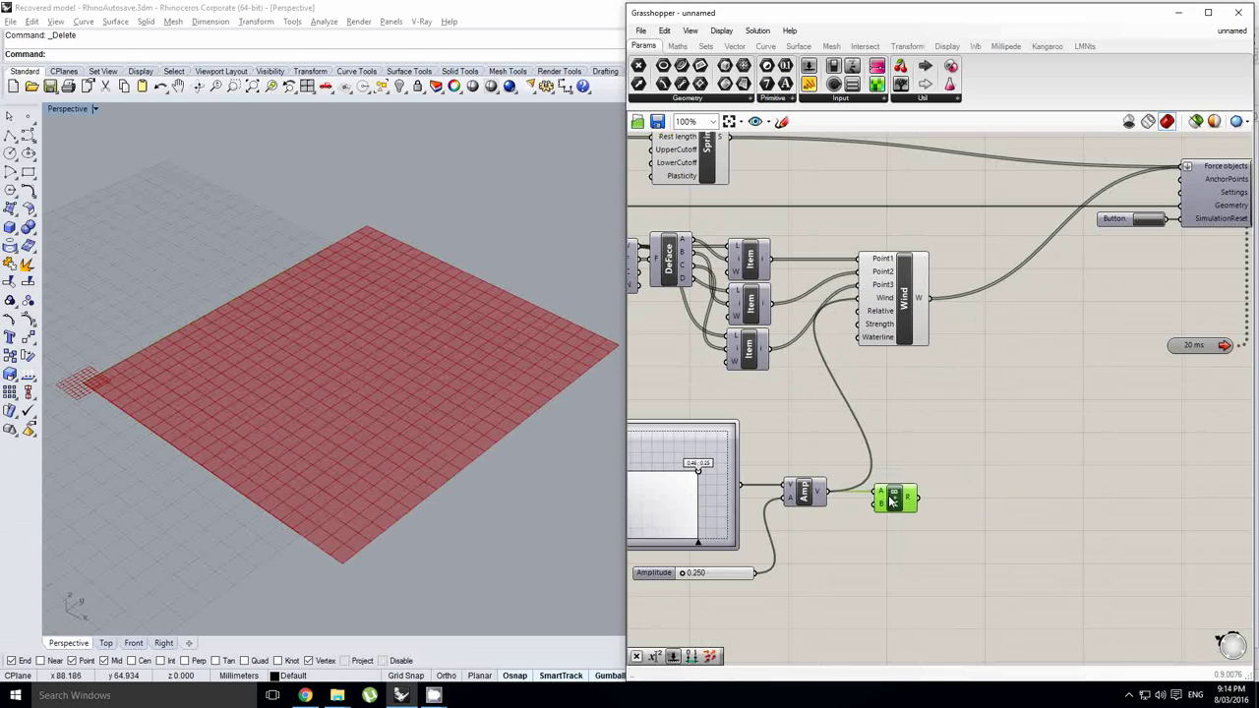
double_click(811, 557)
type("z")
left_click(809, 544)
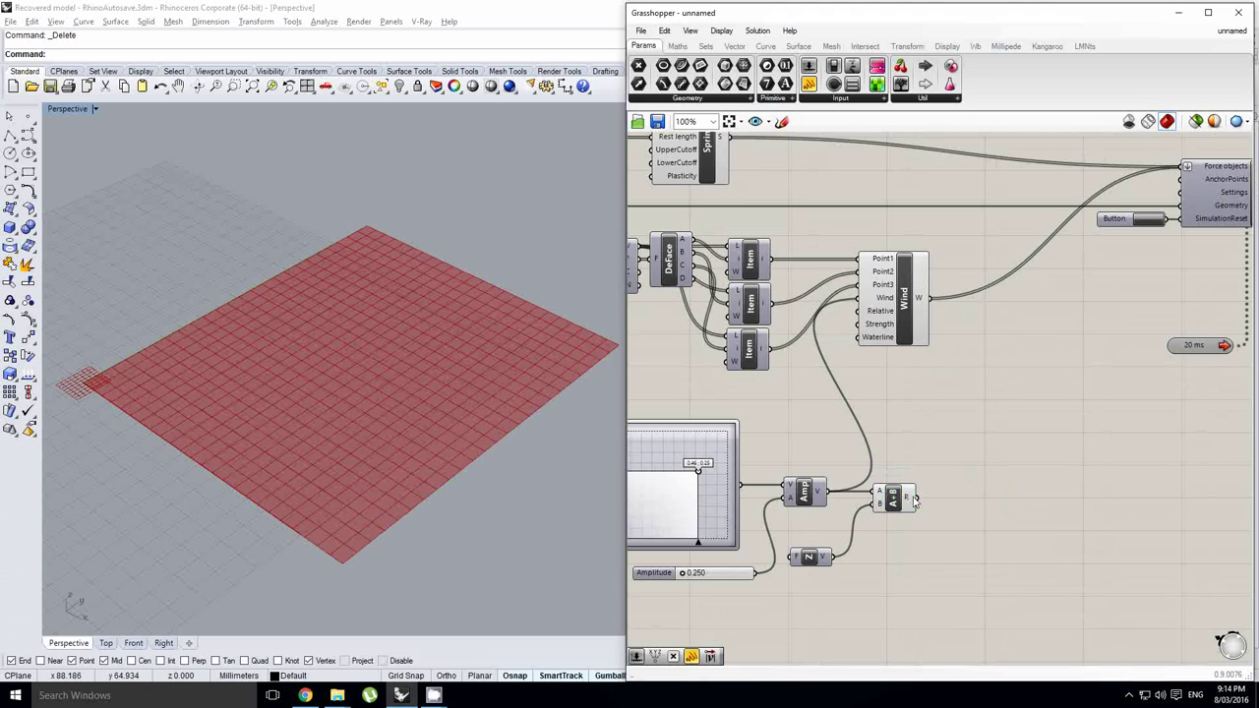
Connect the Addition result to the Wind component's Wind input, replacing the direct Amplitude connection.
left_click_drag(919, 500, 868, 307)
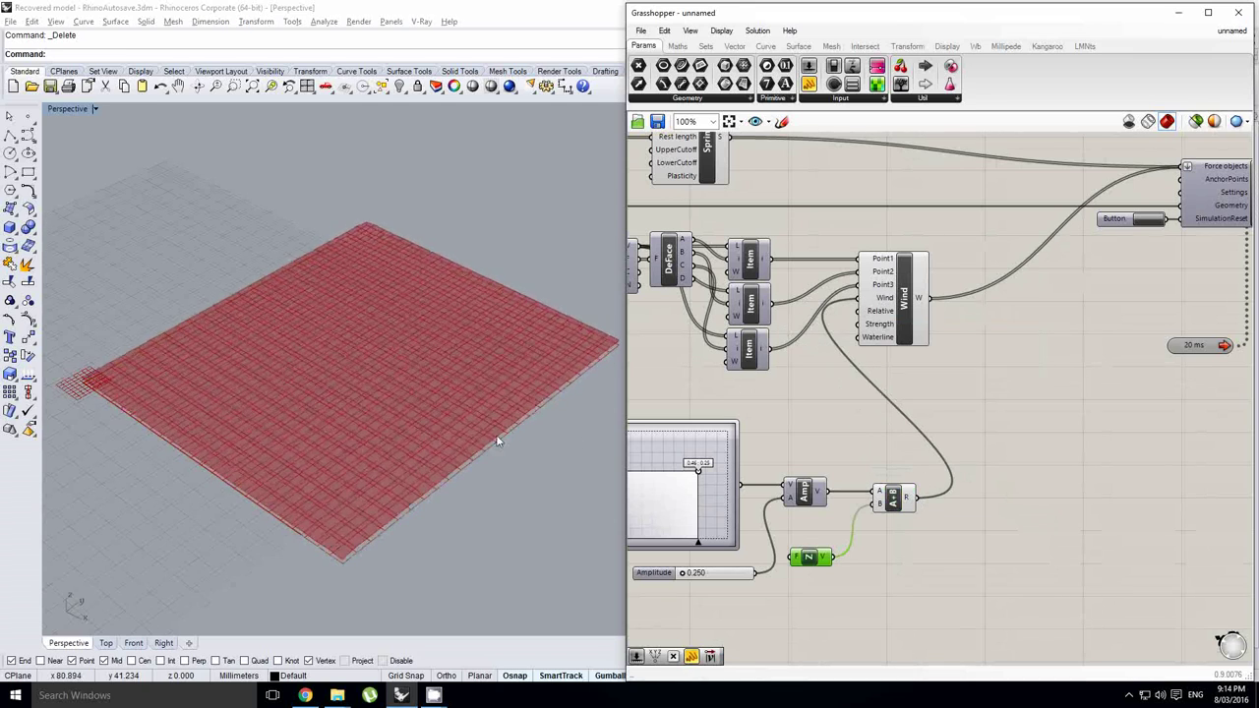
right_click_drag(498, 439, 500, 377)
right_click_drag(478, 421, 478, 406)
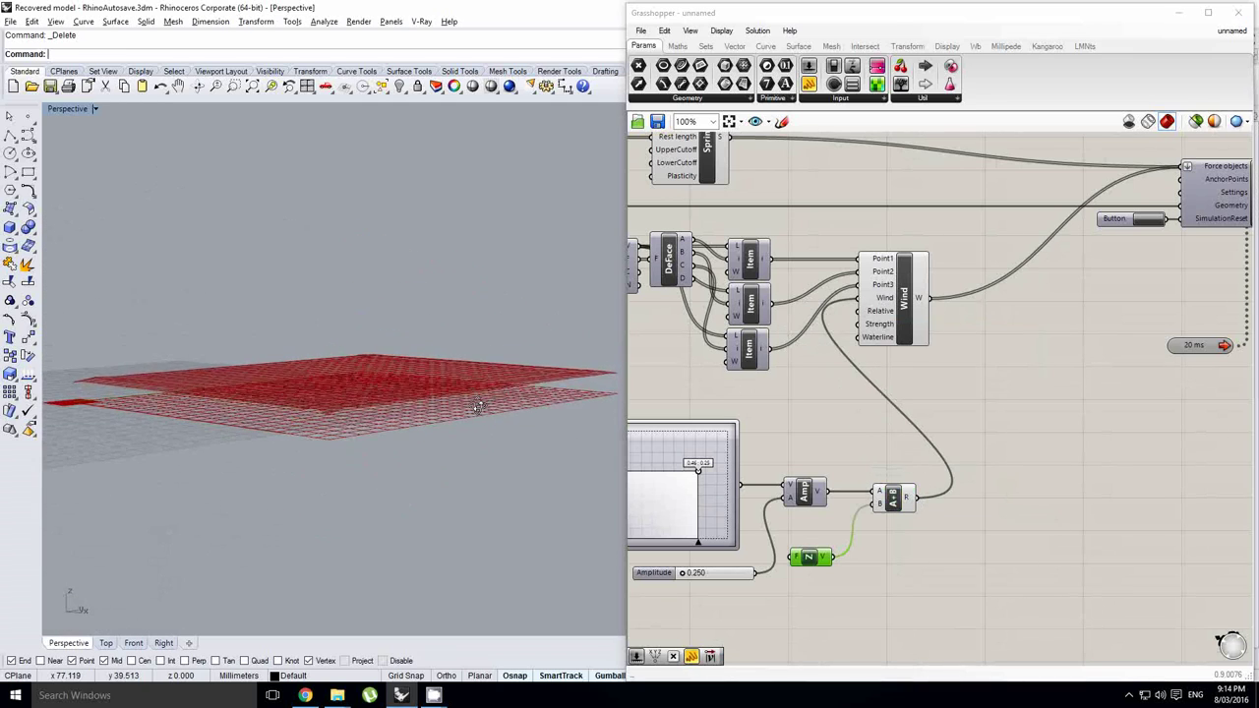
scroll(401, 397, "up", 1)
right_click_drag(401, 396, 433, 393)
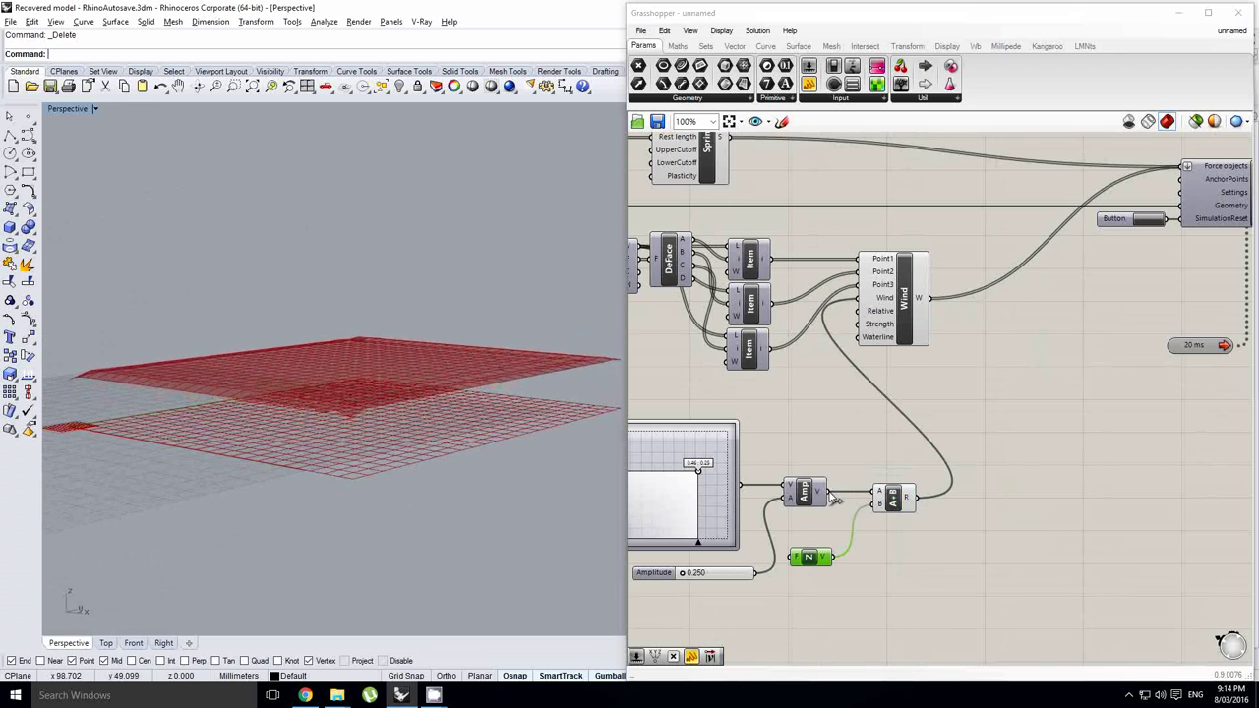
Connect the Amplitude component's vector output directly to the Wind component's Wind input, replacing the Addition result.
left_click_drag(829, 489, 861, 300)
right_click_drag(844, 359, 885, 356)
mouse_move(443, 369)
right_mouse_down()
mouse_move(443, 348)
mouse_move(433, 360)
mouse_move(452, 374)
right_mouse_up()
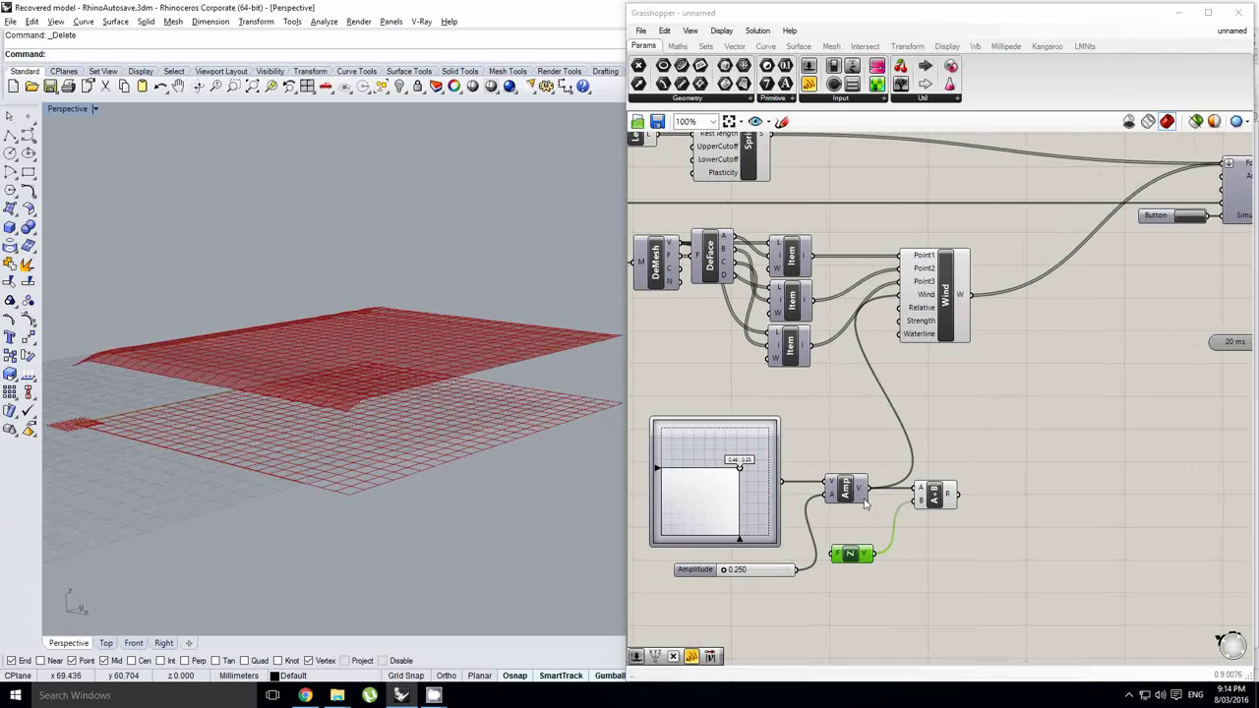
right_click_drag(738, 531, 768, 514)
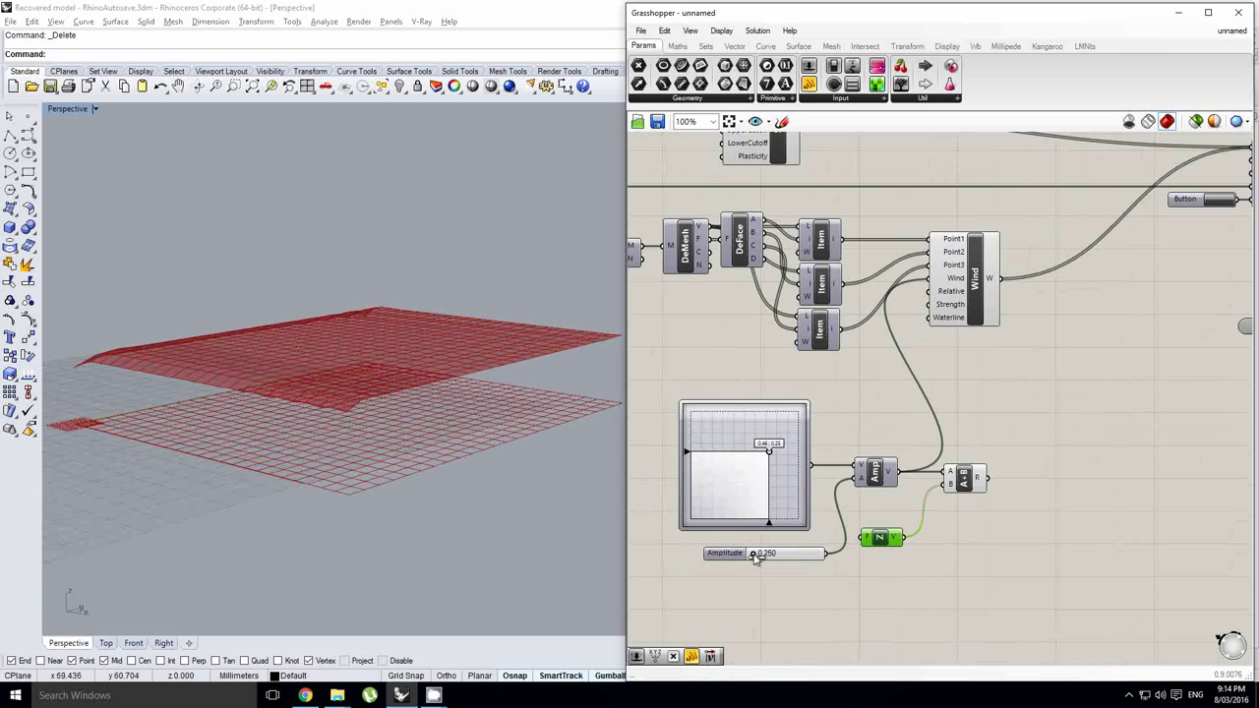
Raise the Amplitude slider to 15.850 and view the wind-blown mesh from further out.
left_click_drag(766, 556, 806, 556)
right_click_drag(423, 387, 343, 413)
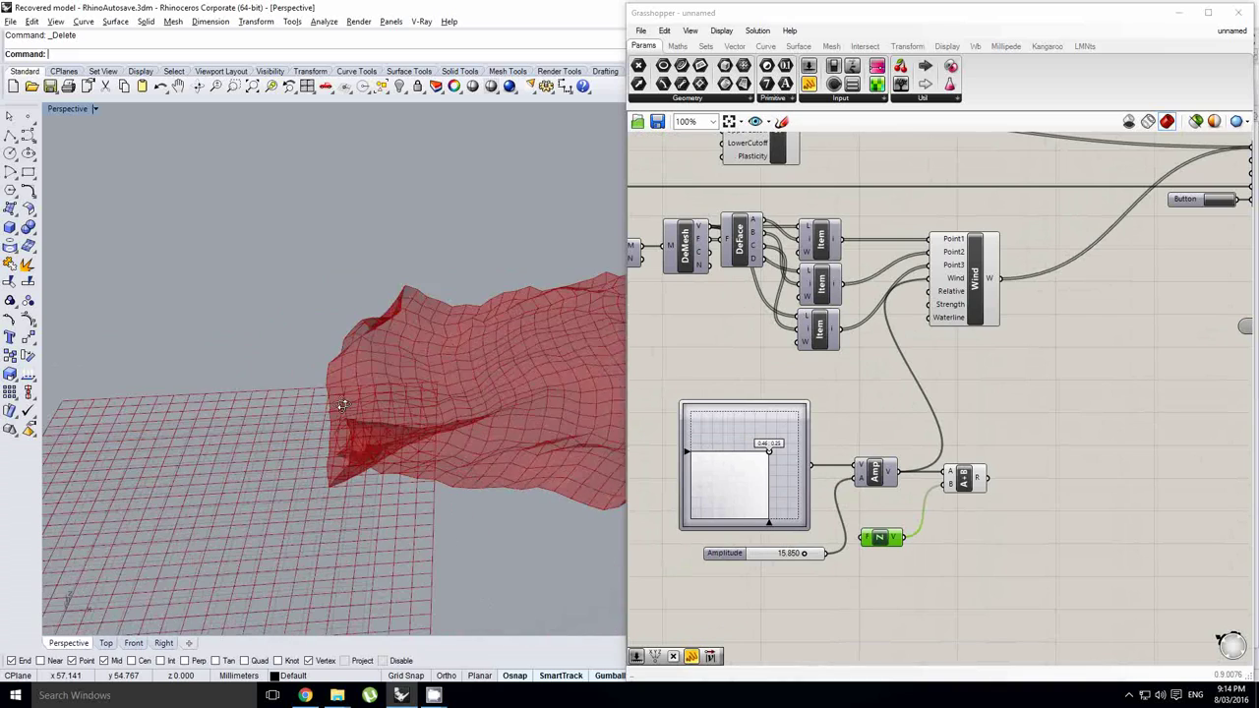
right_click_drag(491, 381, 427, 403)
scroll(374, 379, "down", 5)
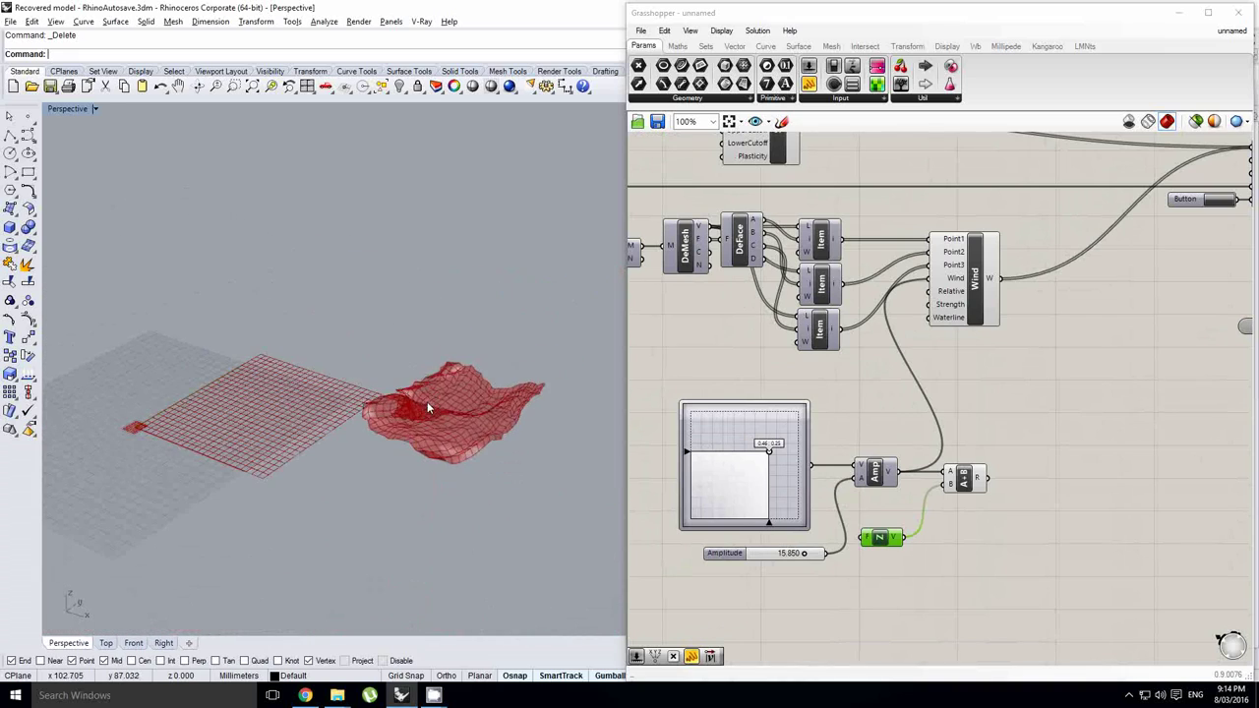
Reconnect the Addition result to the Wind component's Wind input and reset the simulation.
left_click_drag(988, 478, 925, 279)
scroll(976, 346, "down", 1)
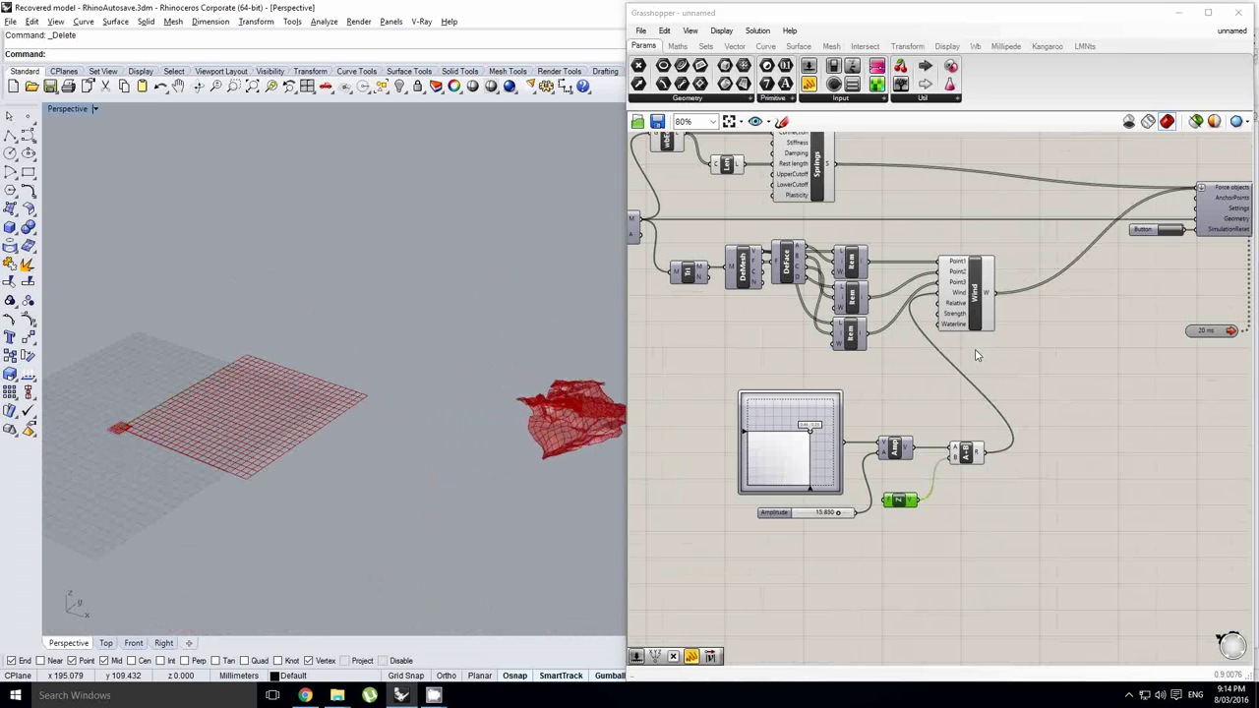
left_click(1165, 238)
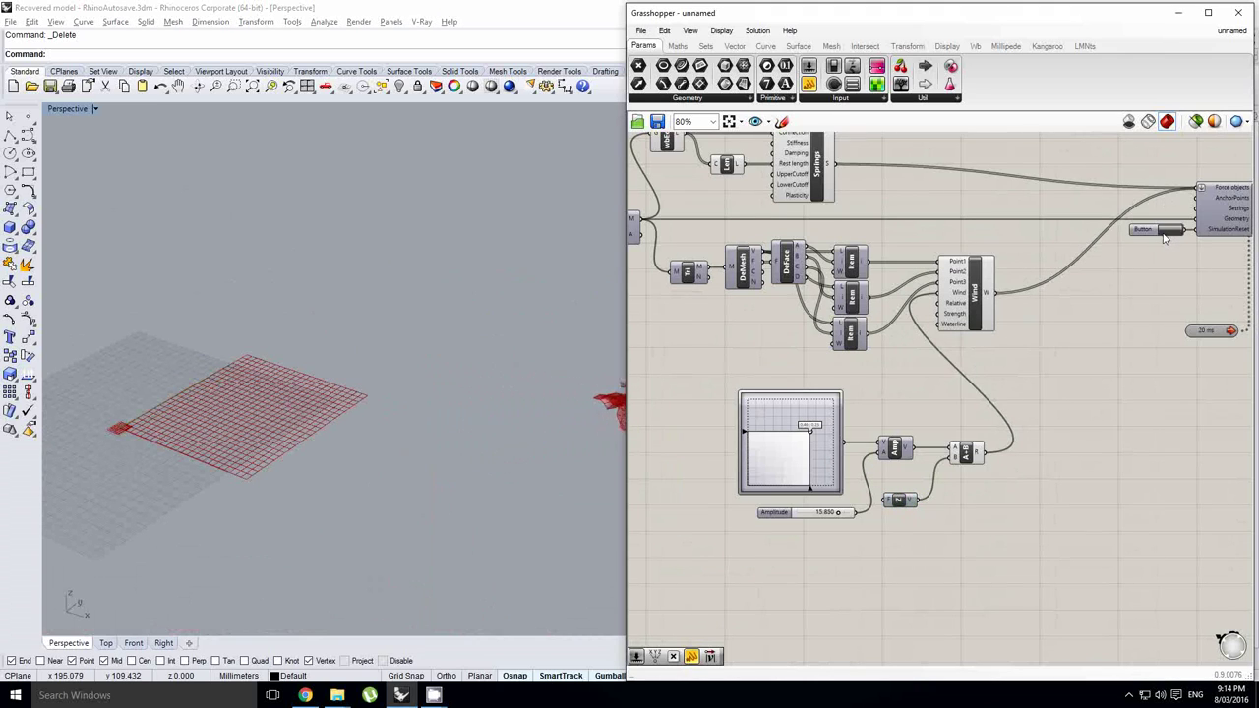
left_click(1163, 233)
scroll(352, 456, "up", 3)
right_click_drag(356, 458, 543, 433, "shift")
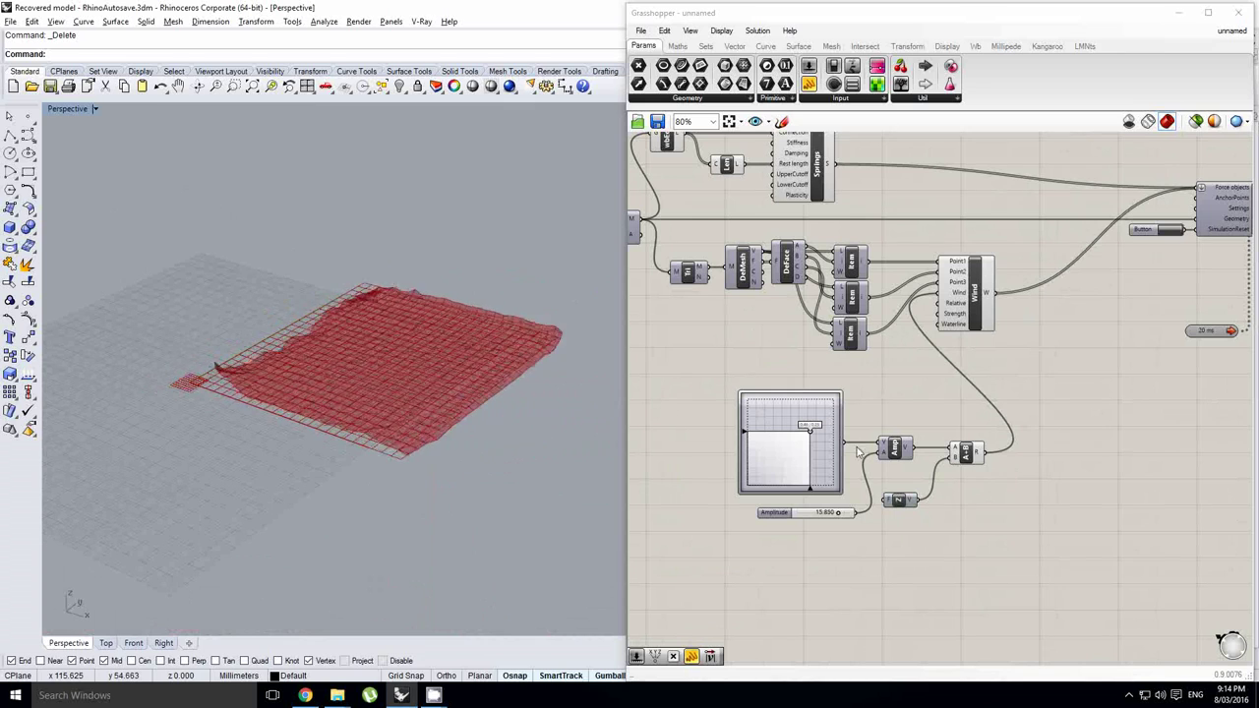
Restore the Amplitude output's direct connection to the Wind component's Wind input and reset the simulation.
left_click_drag(915, 448, 941, 293)
left_click(900, 448)
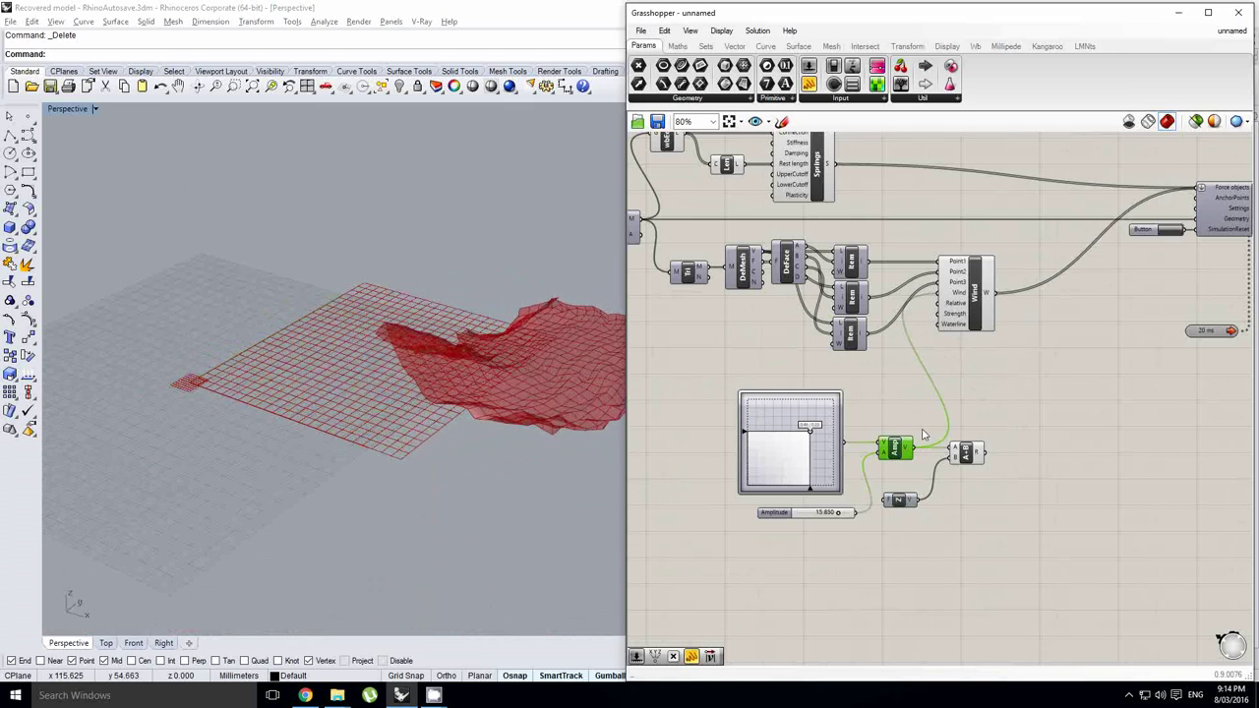
left_click(1176, 234)
scroll(414, 413, "up", 2)
mouse_move(421, 393)
right_mouse_down()
mouse_move(401, 336)
mouse_move(399, 403)
right_mouse_up()
right_click_drag(399, 403, 384, 383, "shift")
Disable the 20 ms timer that drives the Kangaroo simulation.
mouse_move(1037, 340)
right_mouse_down()
mouse_move(855, 400)
mouse_move(1023, 399)
mouse_move(1094, 363)
right_mouse_up()
left_click(985, 334)
left_click(924, 397)
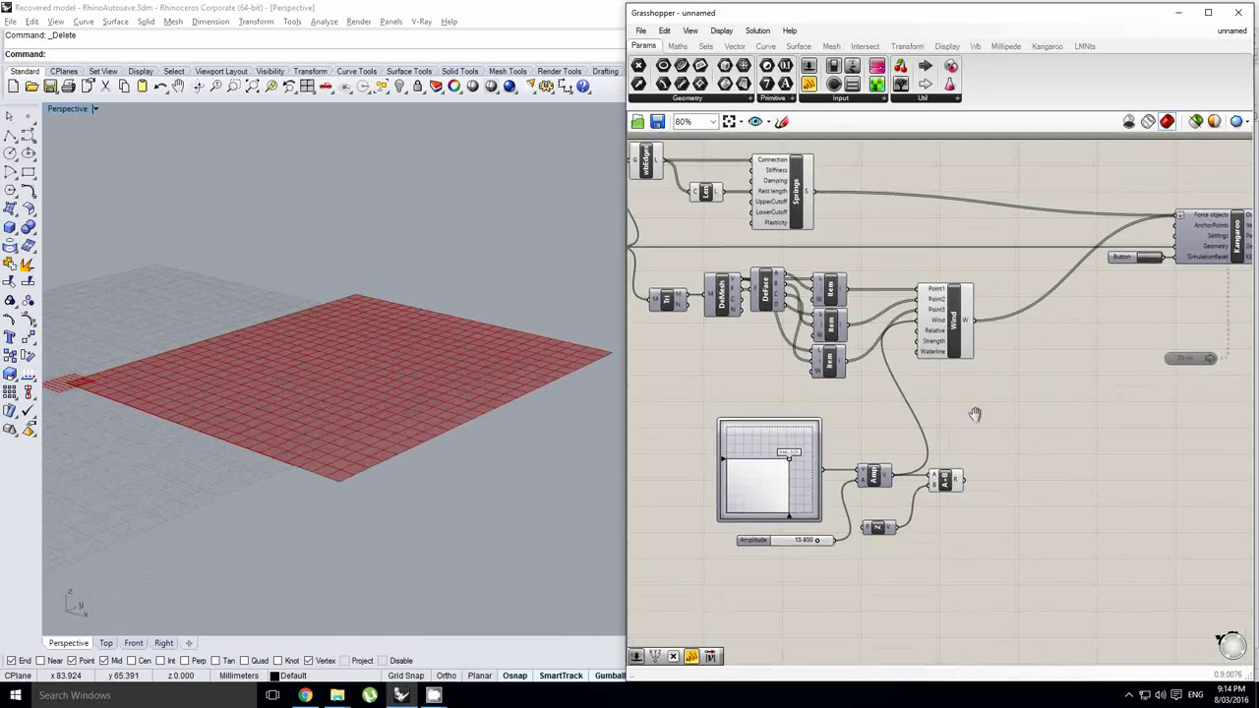
Examine the flat mesh plane's outer edges and corners in the perspective view.
right_click_drag(975, 413, 1063, 396)
right_click_drag(357, 374, 407, 374, "shift")
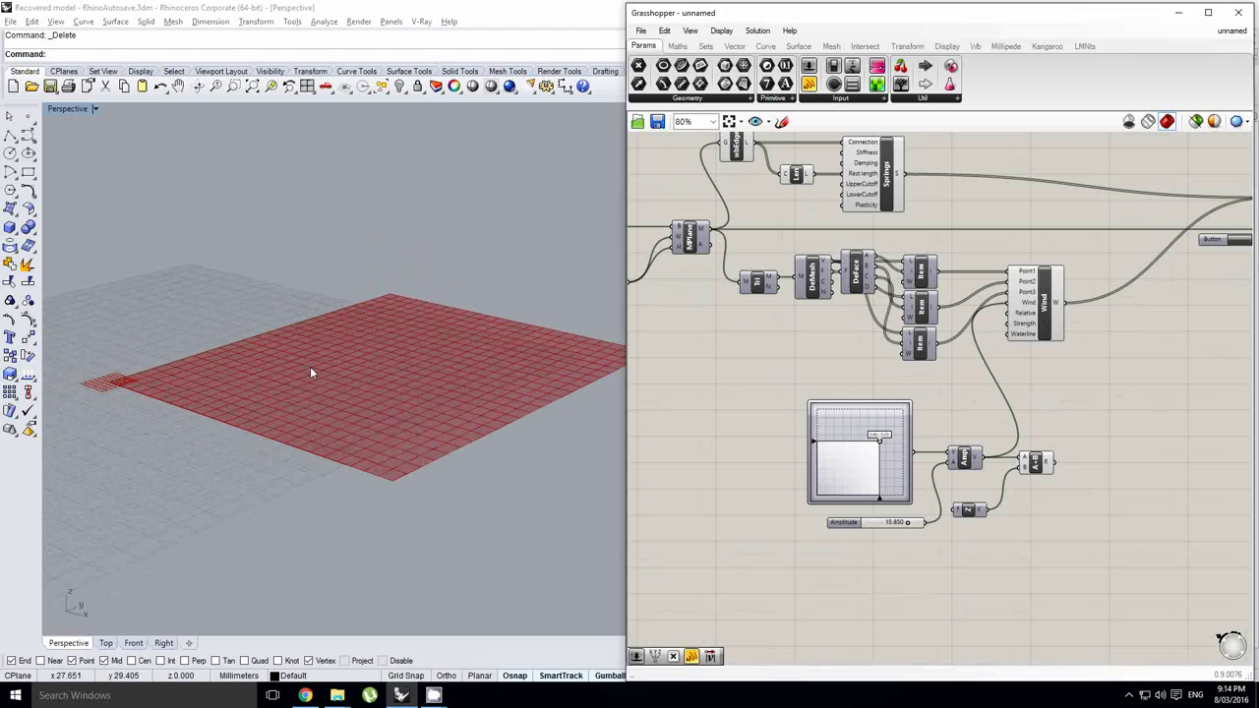
right_click_drag(928, 349, 898, 349)
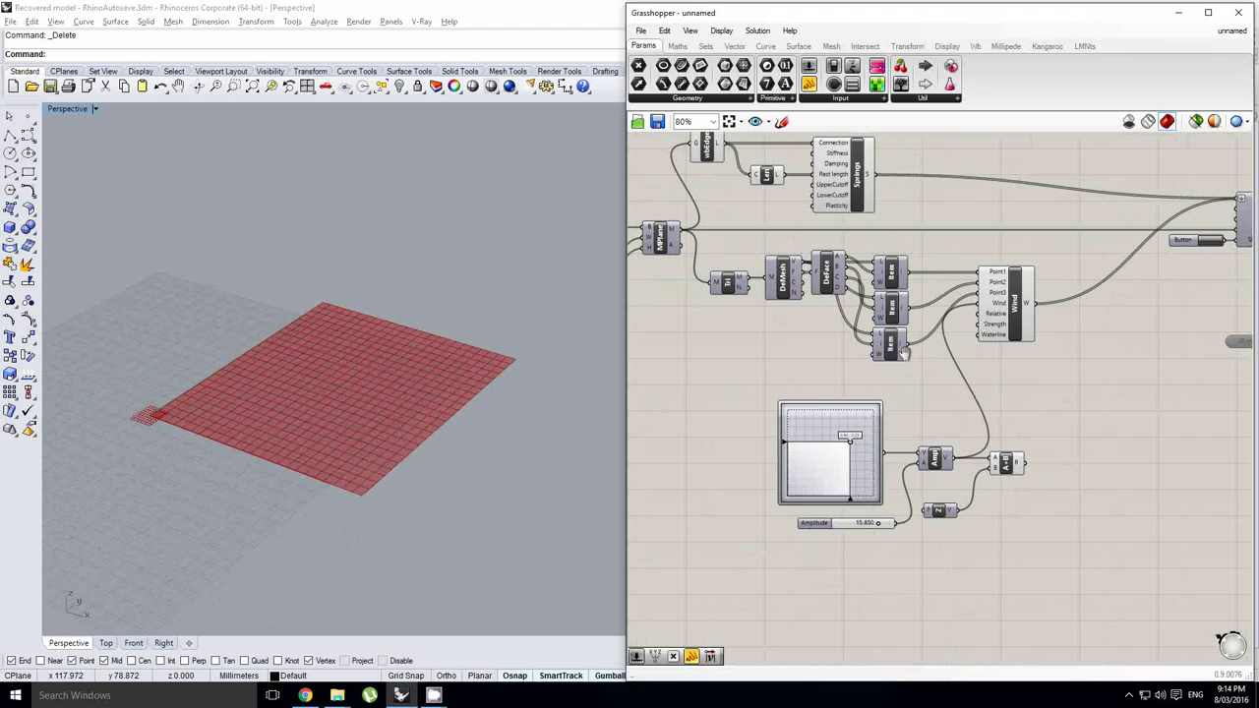
right_click_drag(376, 410, 458, 362)
scroll(382, 419, "up", 3)
right_click_drag(458, 362, 403, 433, "shift")
scroll(381, 387, "down", 2)
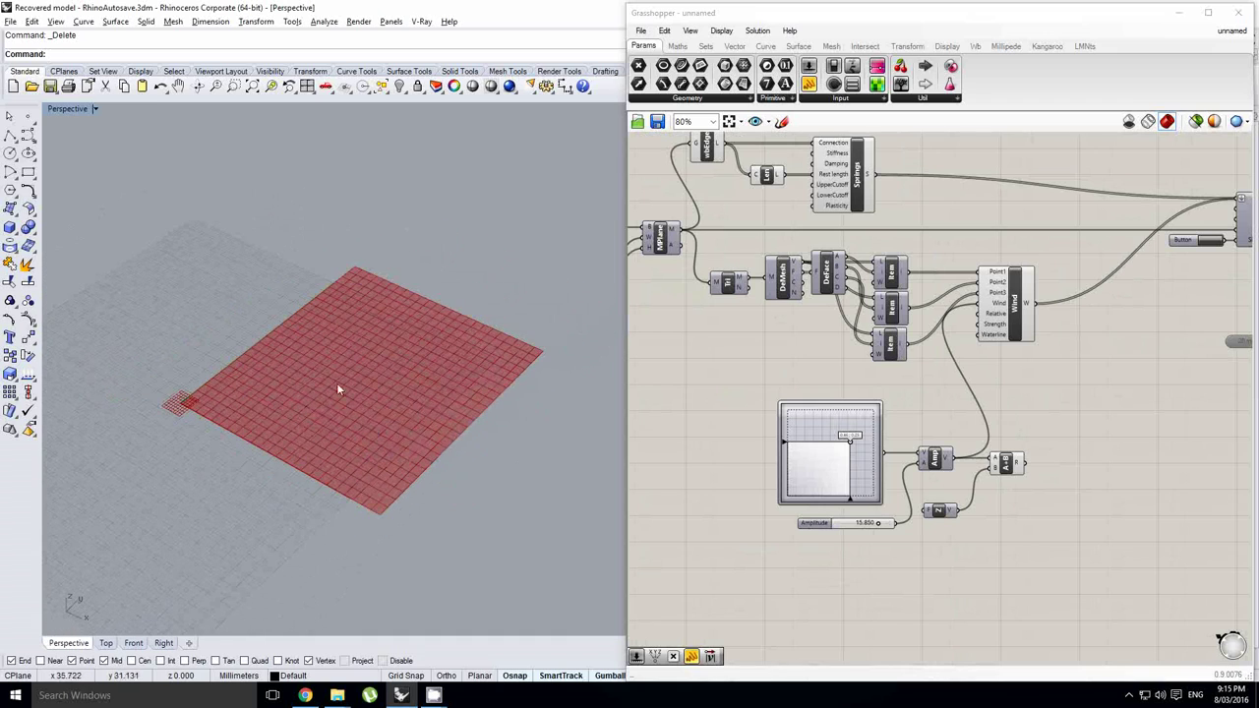
scroll(387, 387, "up", 2)
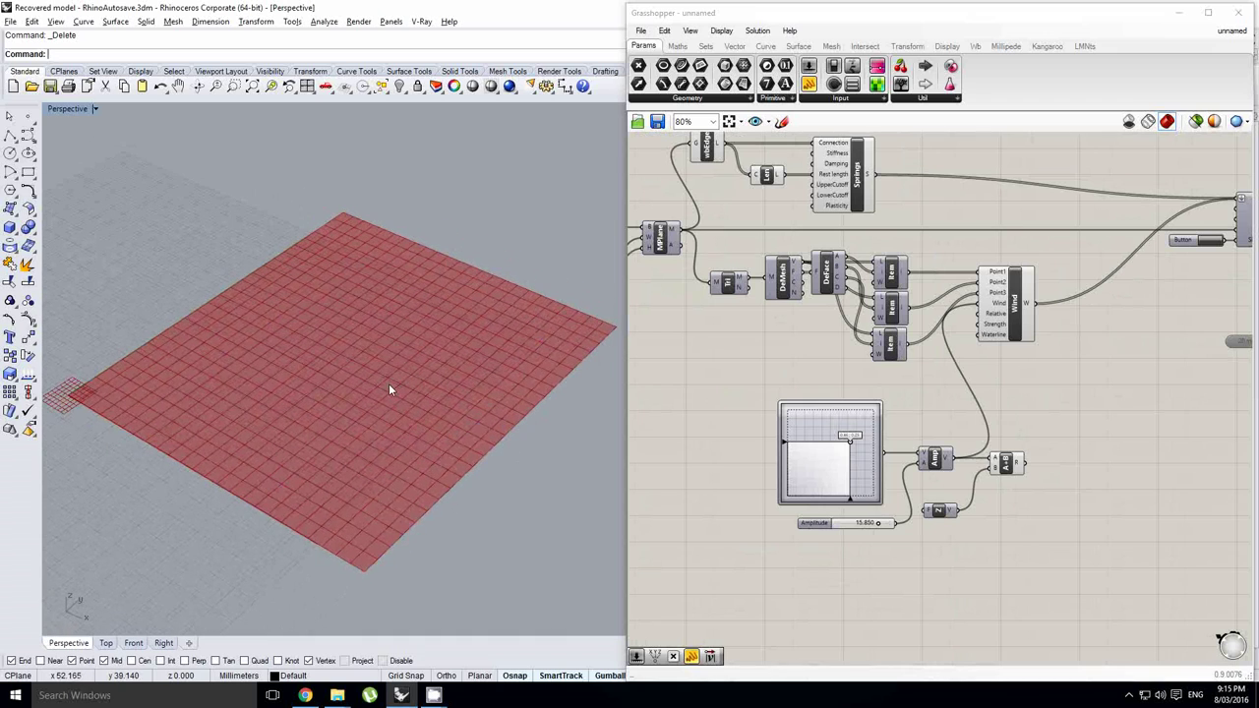
right_click_drag(361, 341, 368, 344, "shift")
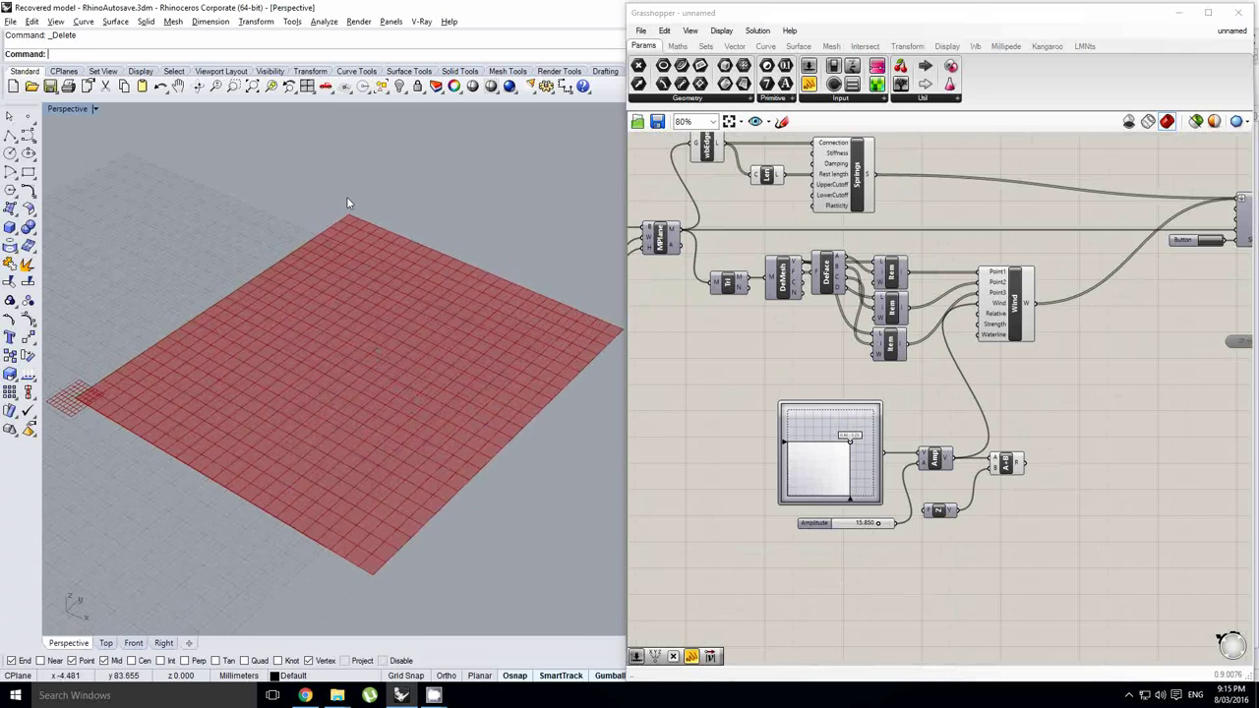
right_click_drag(239, 307, 269, 294, "shift")
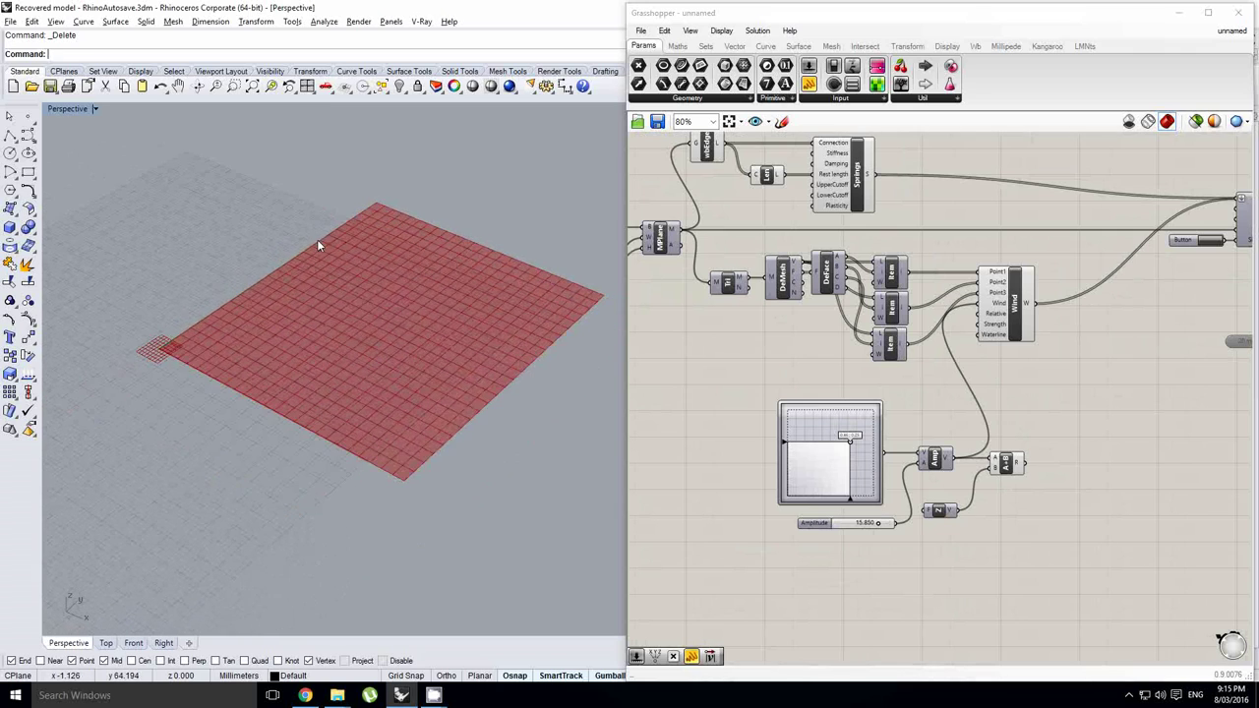
scroll(176, 336, "up", 2)
right_click_drag(176, 337, 191, 293, "shift")
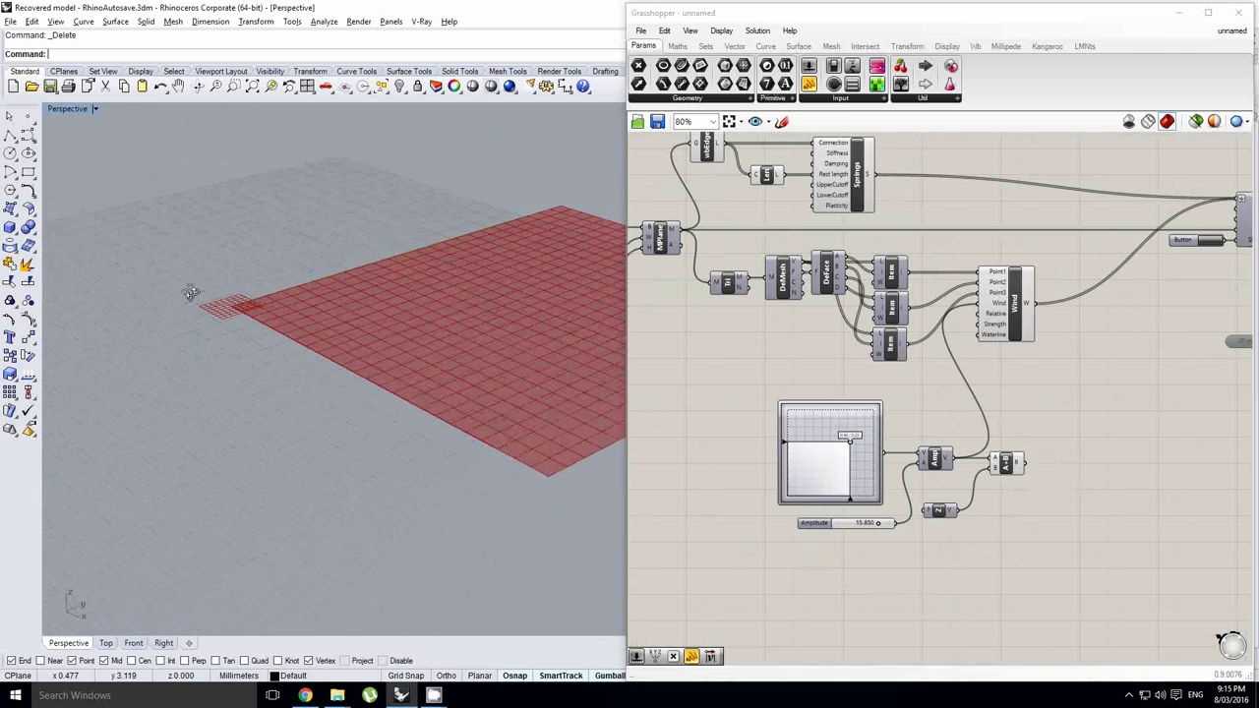
mouse_move(311, 325)
right_mouse_down("shift")
mouse_move(277, 338)
mouse_move(299, 363)
mouse_move(258, 342)
mouse_move(311, 302)
mouse_move(312, 283)
mouse_move(293, 271)
mouse_move(213, 315)
mouse_move(316, 328)
mouse_move(297, 325)
right_mouse_up("shift")
Add a NakedVertices component and connect the mesh plane's mesh output to its M input.
right_click_drag(787, 359, 1016, 434)
scroll(1013, 433, "down", 2)
right_click(903, 408)
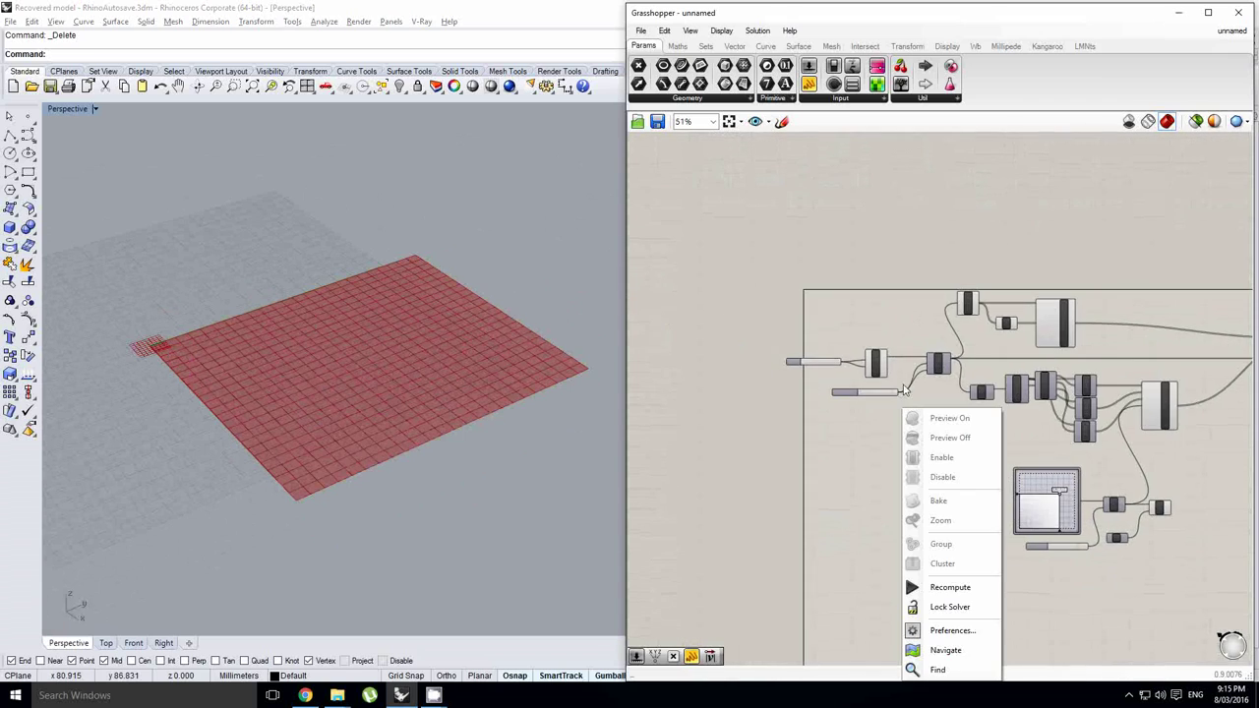
scroll(903, 390, "up", 4)
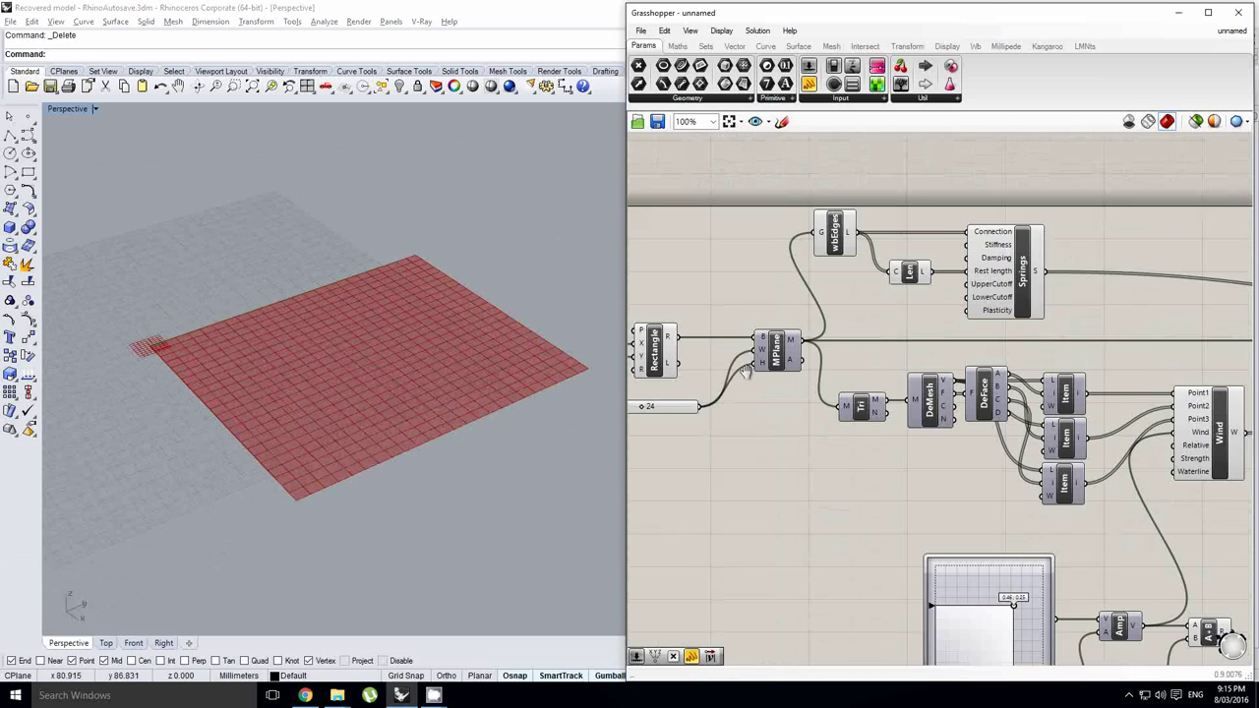
double_click(881, 347)
type("naked")
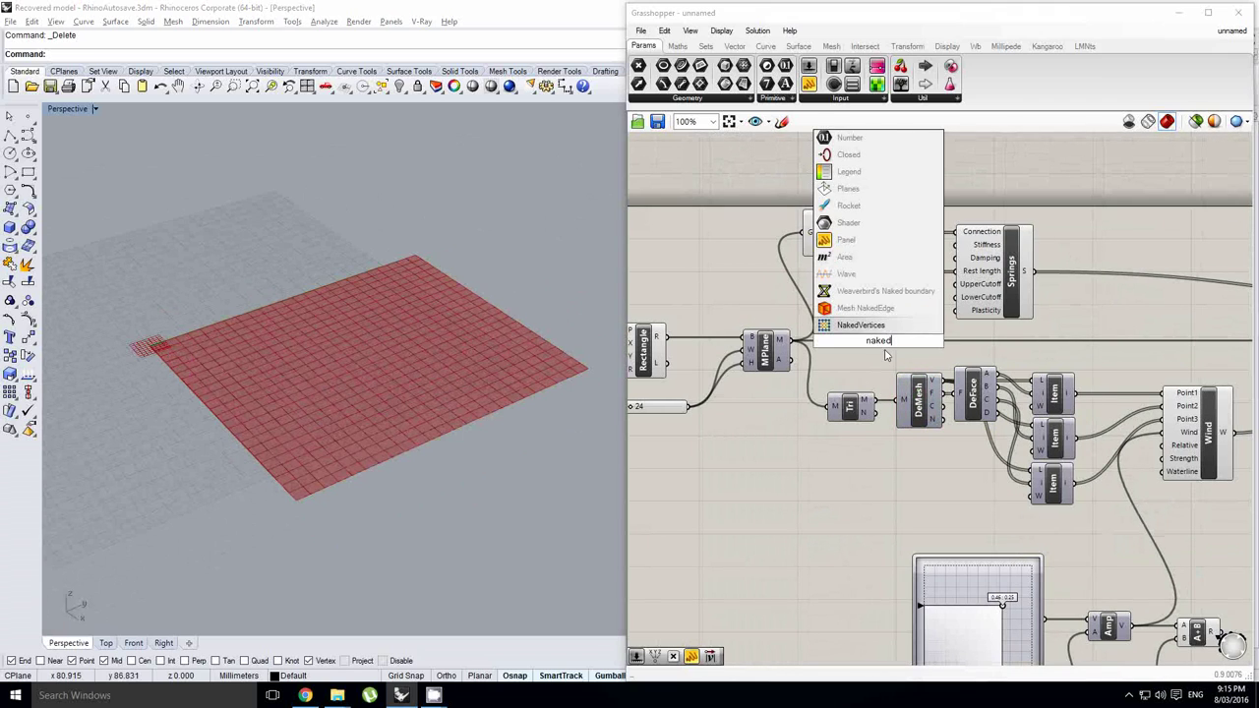
left_click(877, 329)
left_click_drag(792, 344, 847, 344)
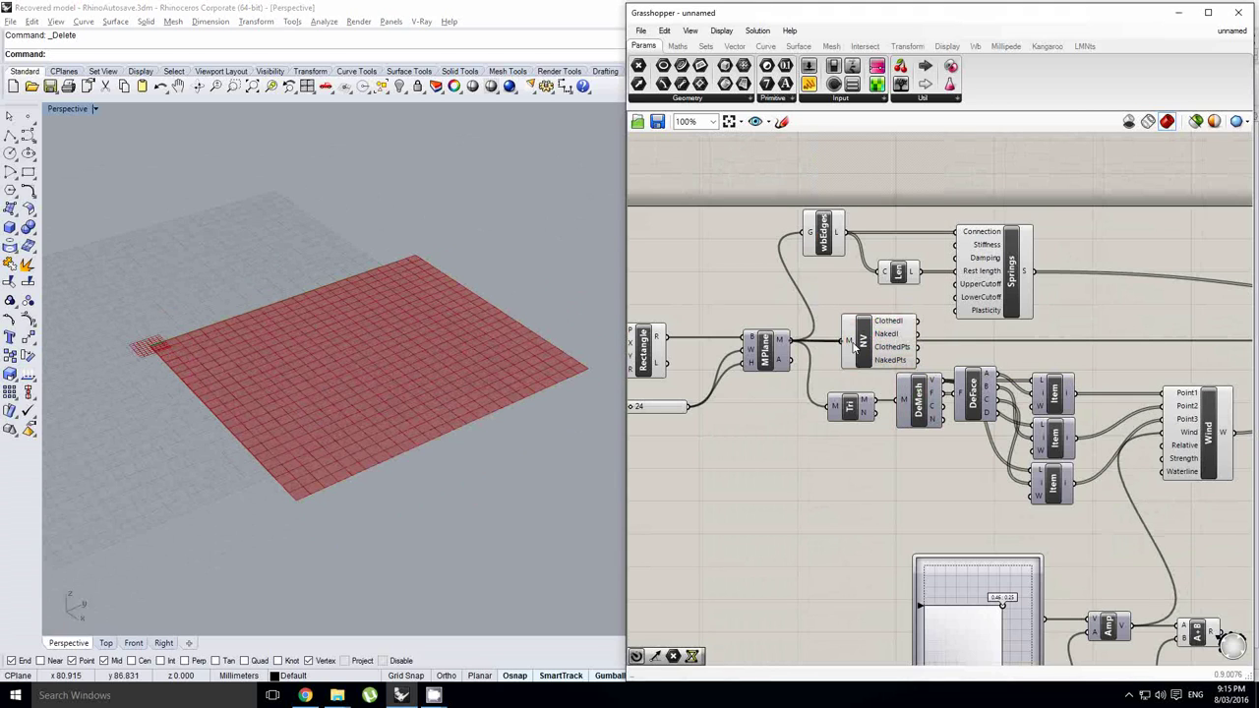
Move the NakedVertices component into the free canvas space above the mesh edges component.
scroll(870, 332, "down", 1)
right_click_drag(870, 332, 827, 378)
left_click_drag(830, 389, 822, 232)
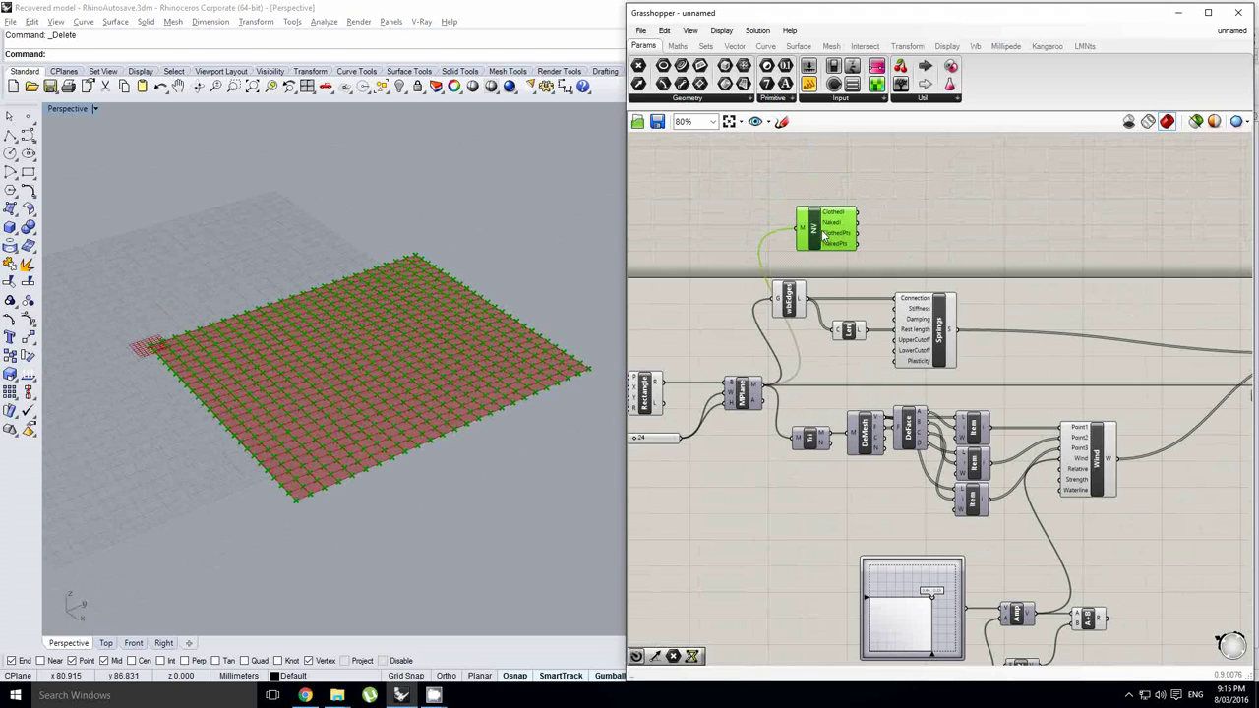
scroll(837, 239, "up", 1)
right_click_drag(891, 244, 826, 264)
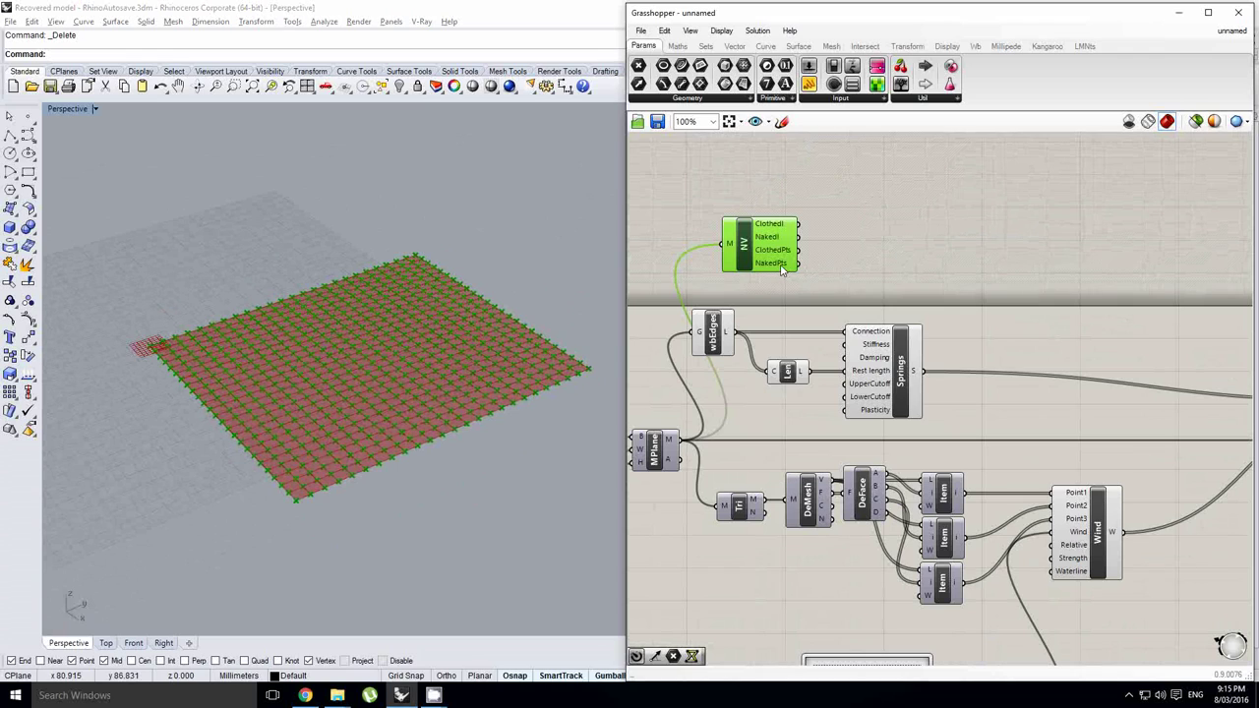
Add a Line SDL component to the right of the NakedVertices component.
double_click(987, 282)
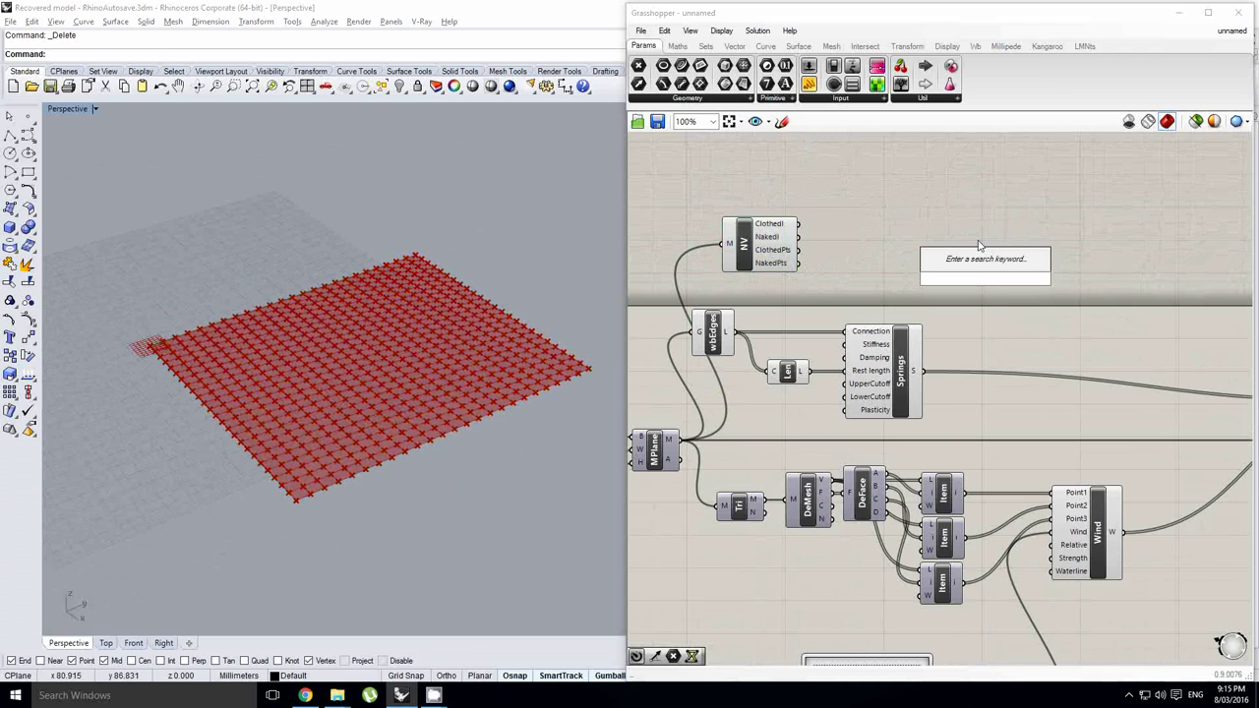
type("line")
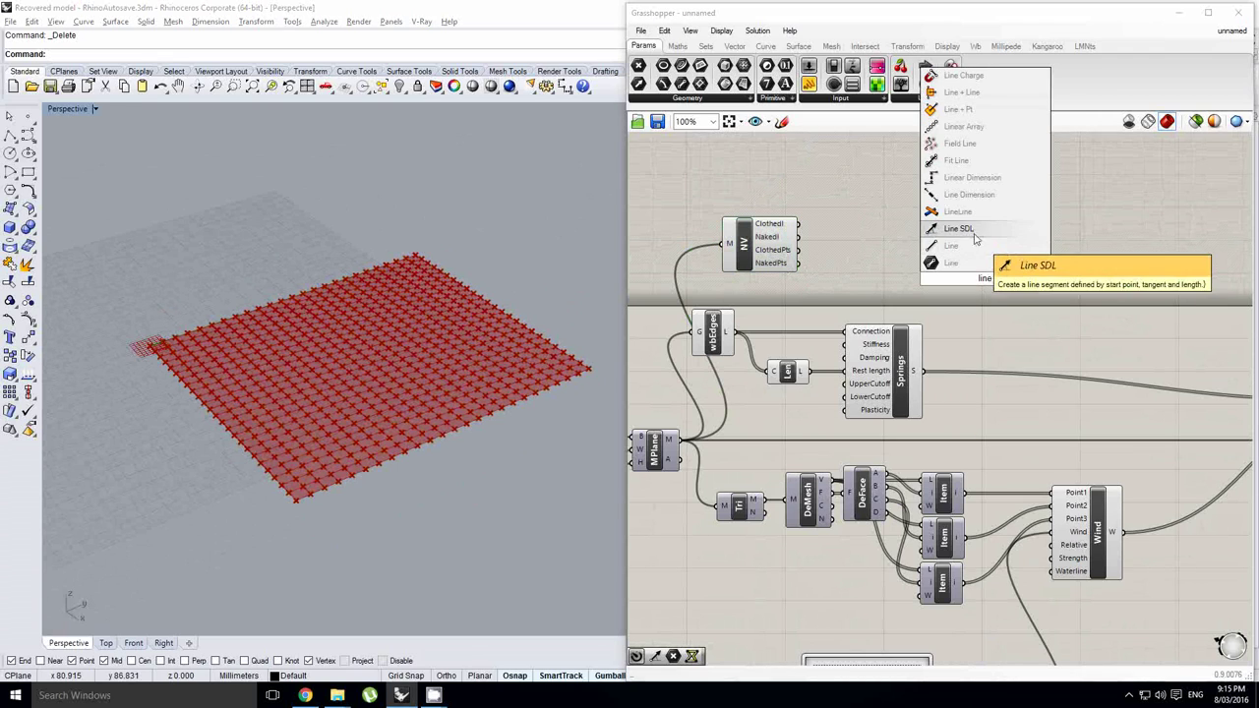
left_click(975, 231)
left_click_drag(983, 272, 1009, 282)
Add a Move component before the Line component and connect NakedPts to its geometry input.
double_click(834, 187)
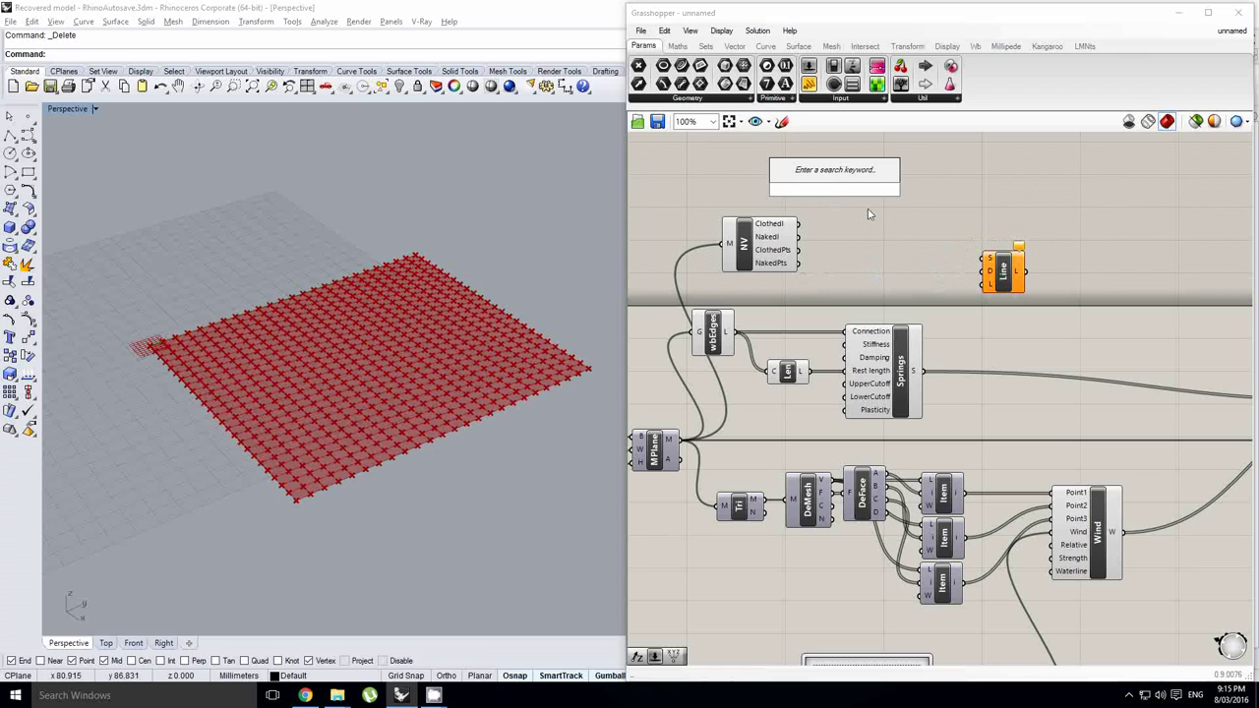
type("move")
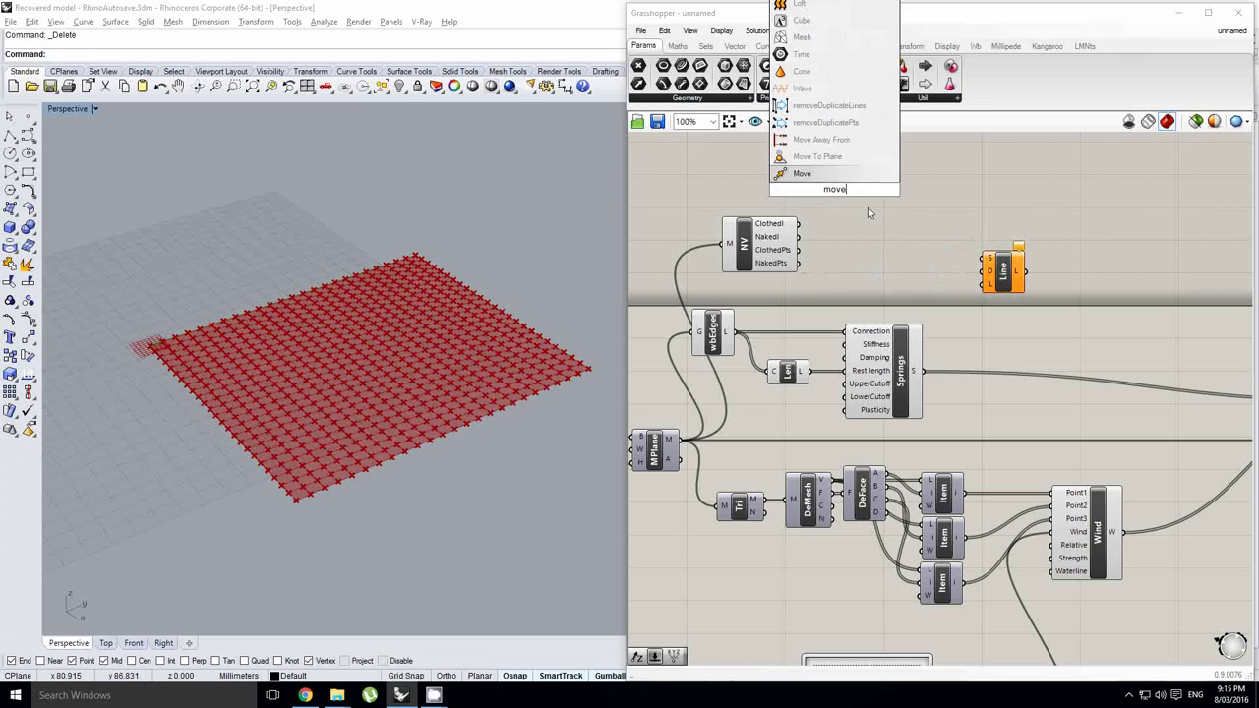
key("Return")
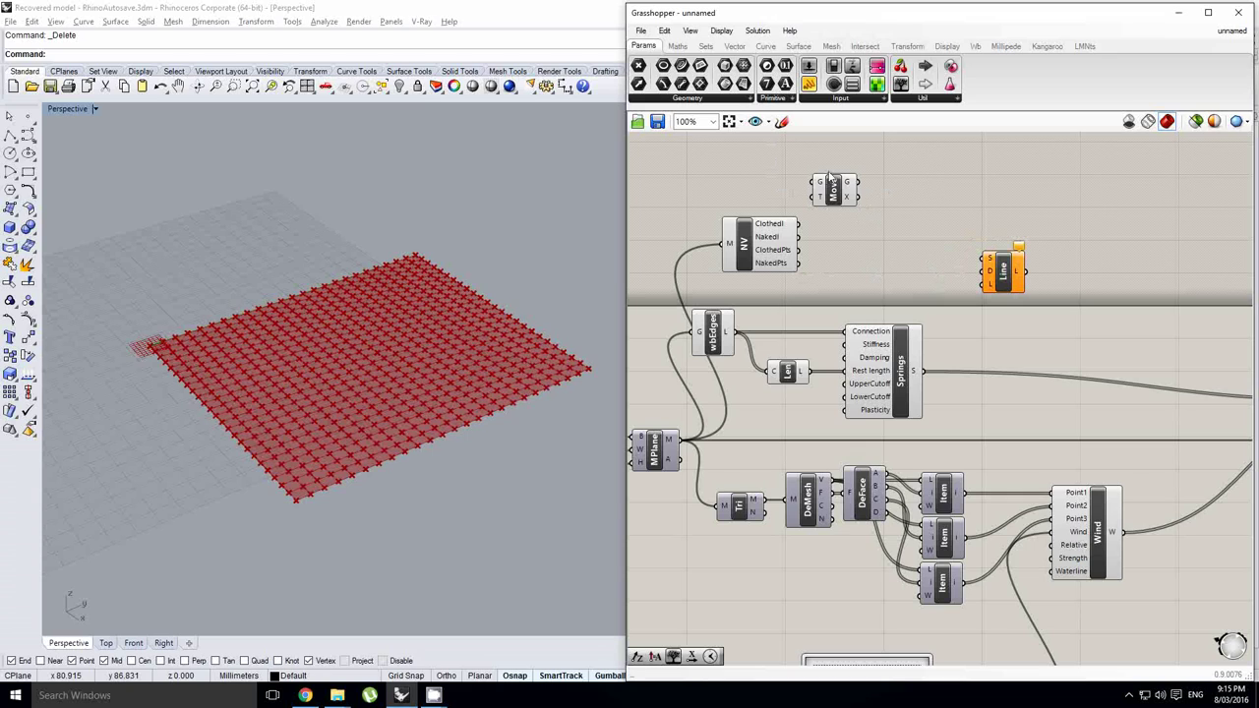
left_click_drag(829, 177, 908, 280)
Add a Unit Z vector component and connect it to the Move component's T input.
double_click(825, 184)
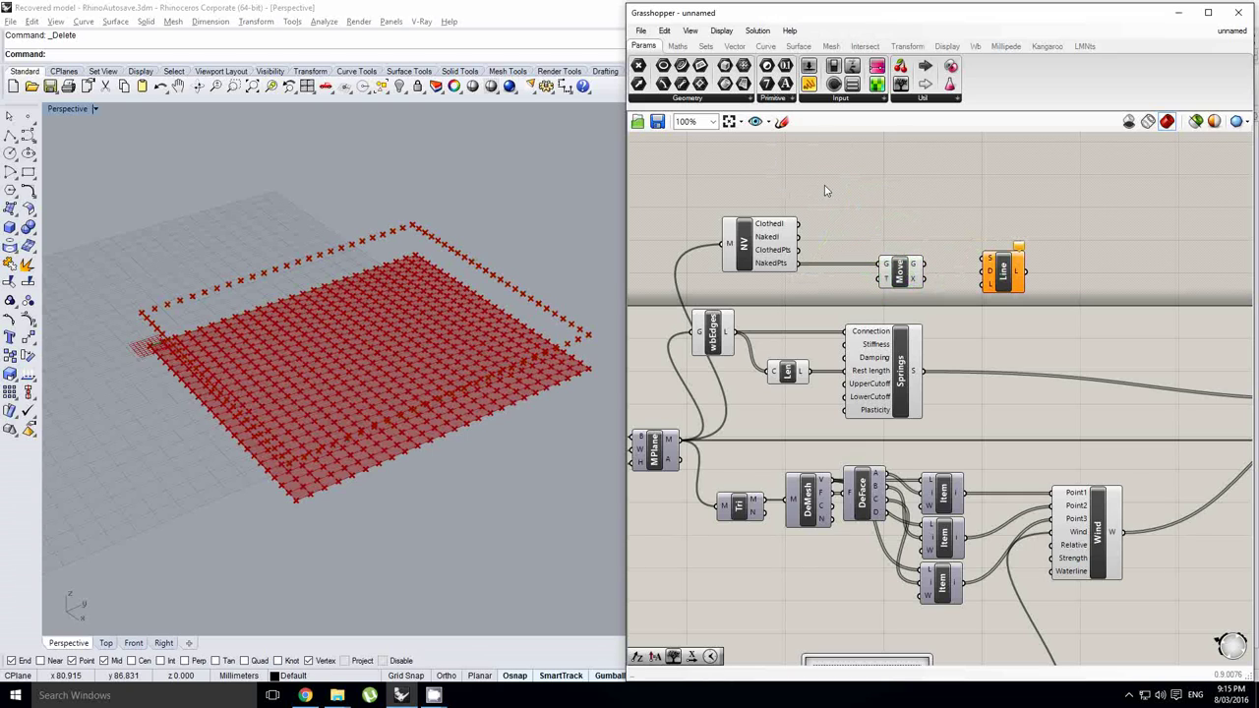
type("z")
key("Return")
right_click_drag(801, 210, 877, 226)
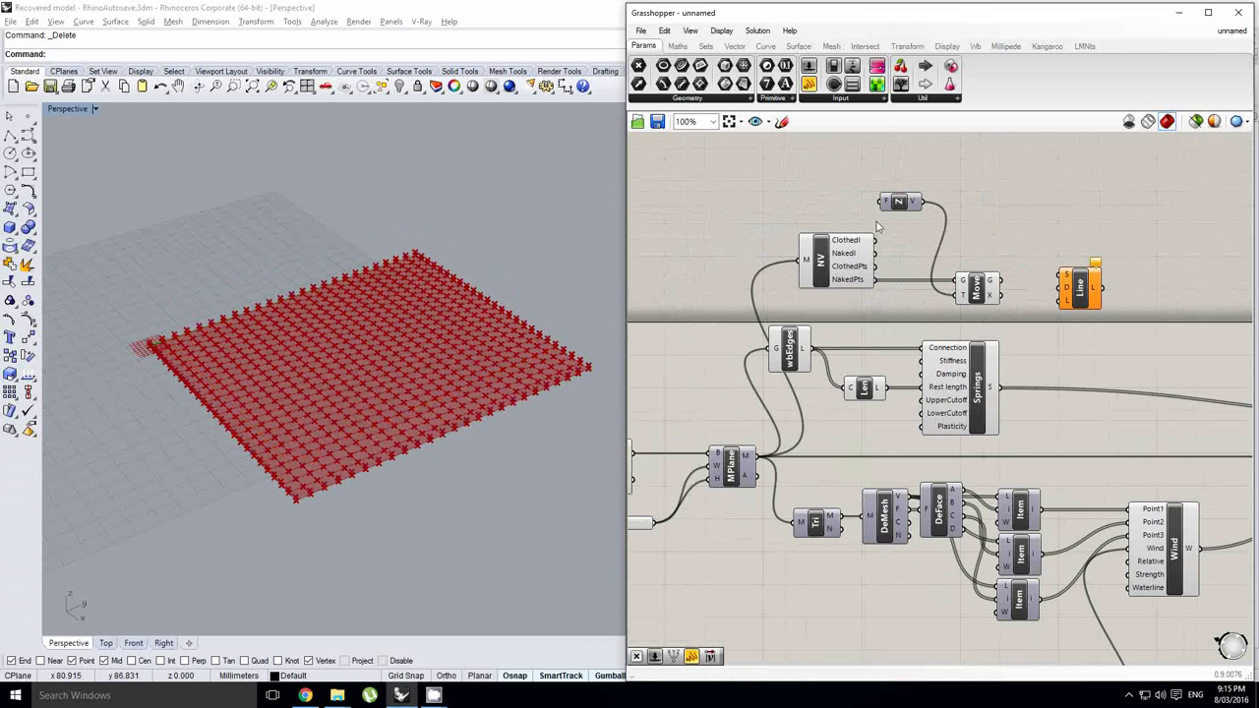
Add a number slider with a maximum of 10 and place it ahead of the Unit Z component.
left_click_drag(775, 215, 791, 202)
double_click(750, 201)
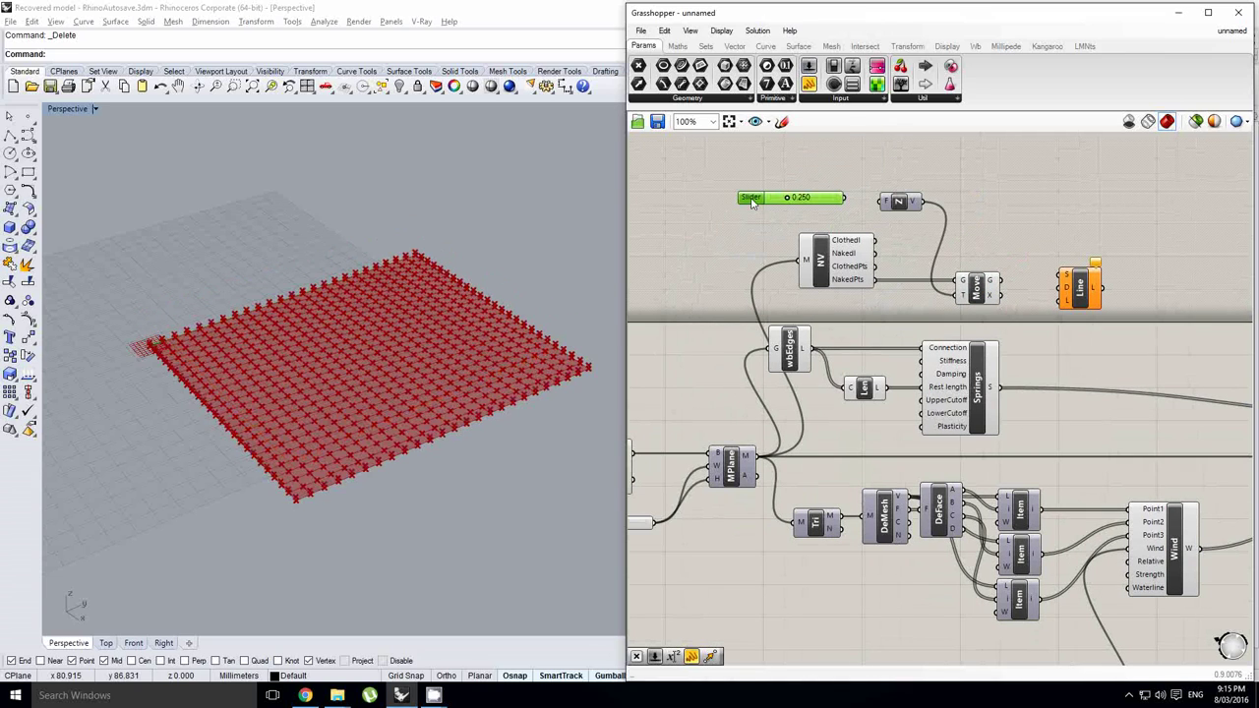
double_click(750, 236)
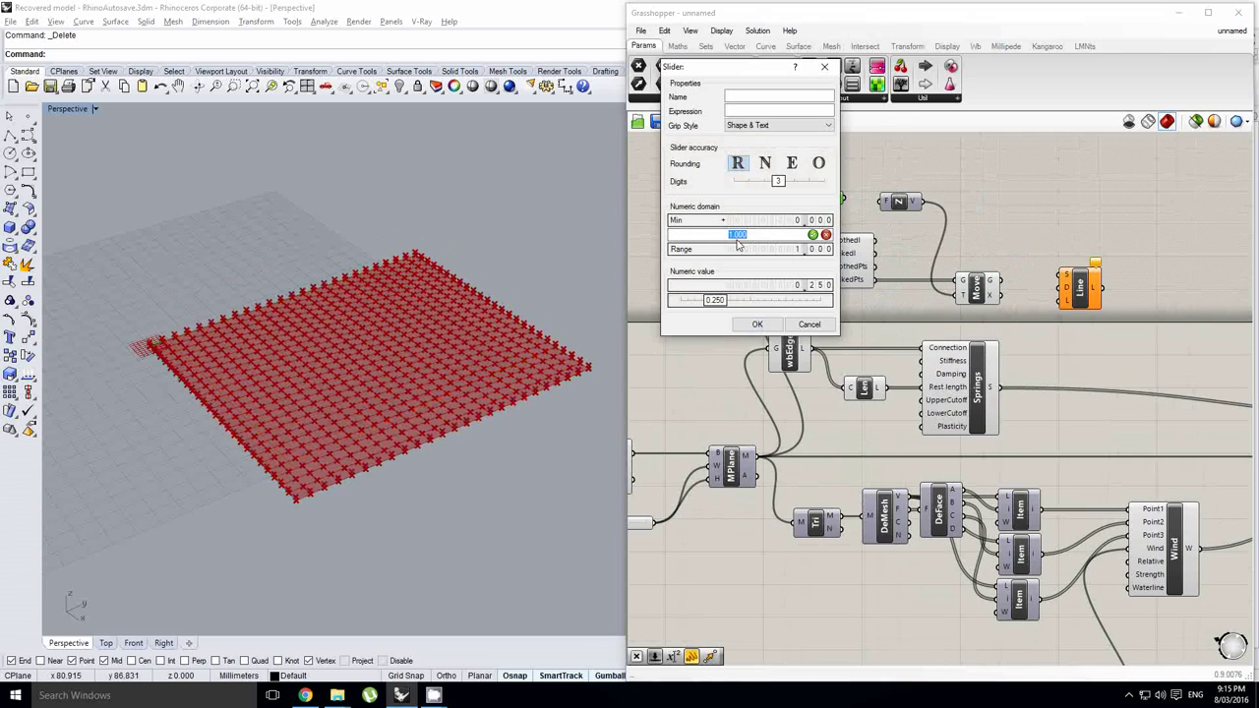
type("10")
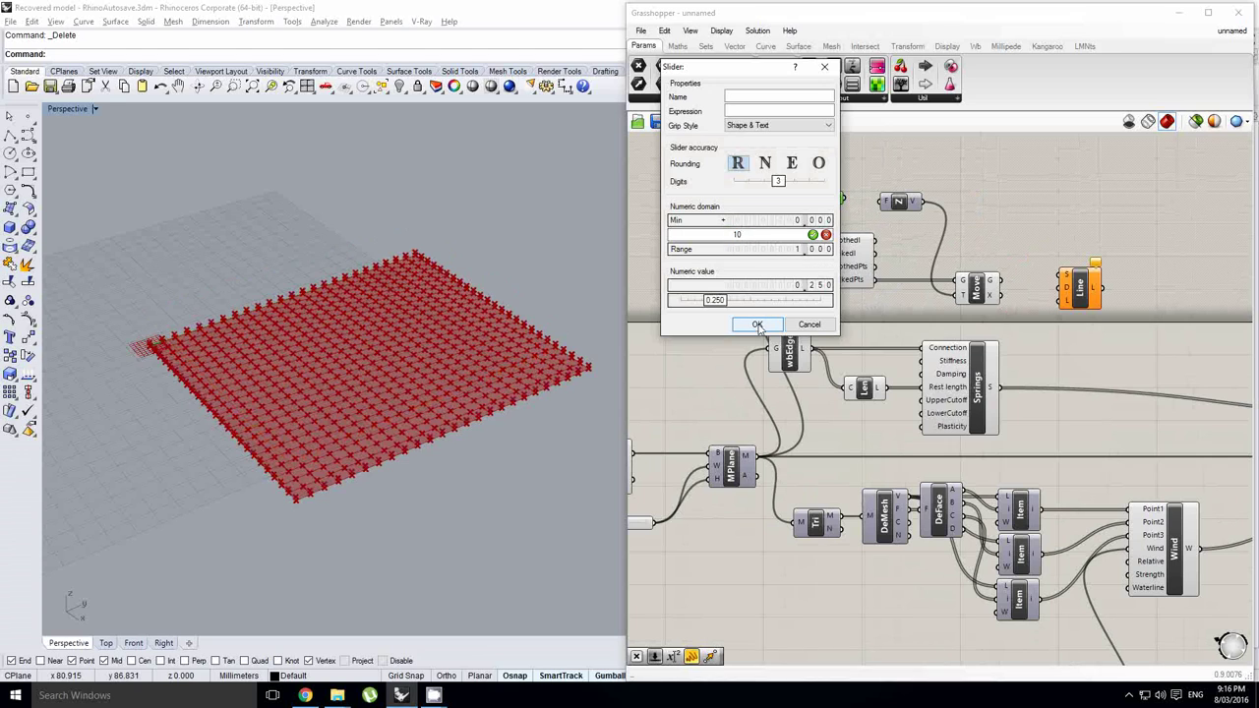
left_click(757, 326)
scroll(851, 201, "up", 1)
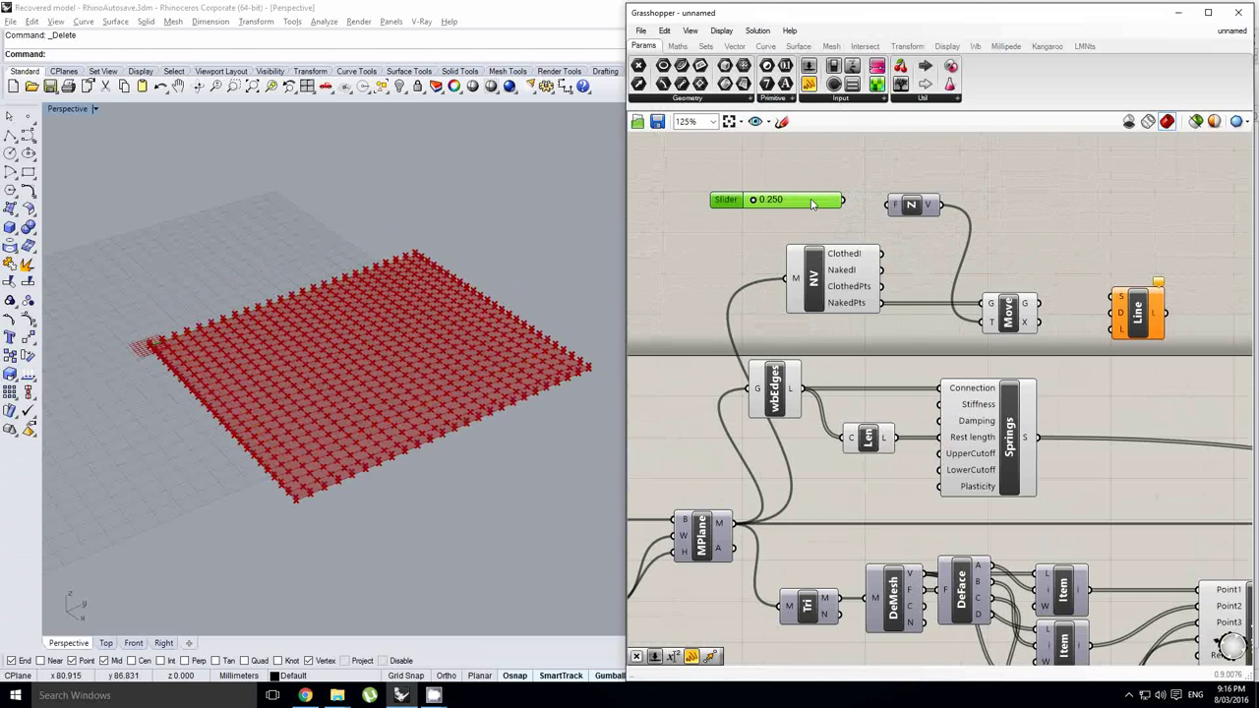
left_click_drag(812, 203, 748, 209)
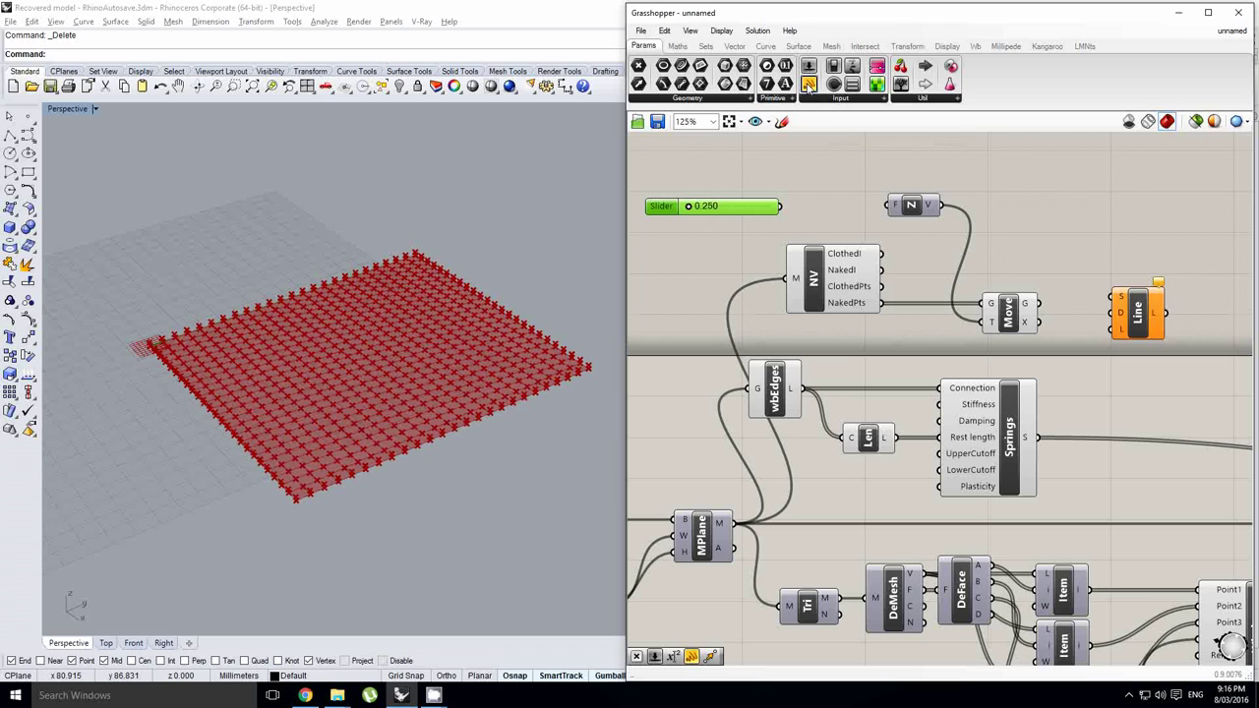
Add an Expression component between the slider and Unit Z and set its expression to -x/2.
left_click(689, 48)
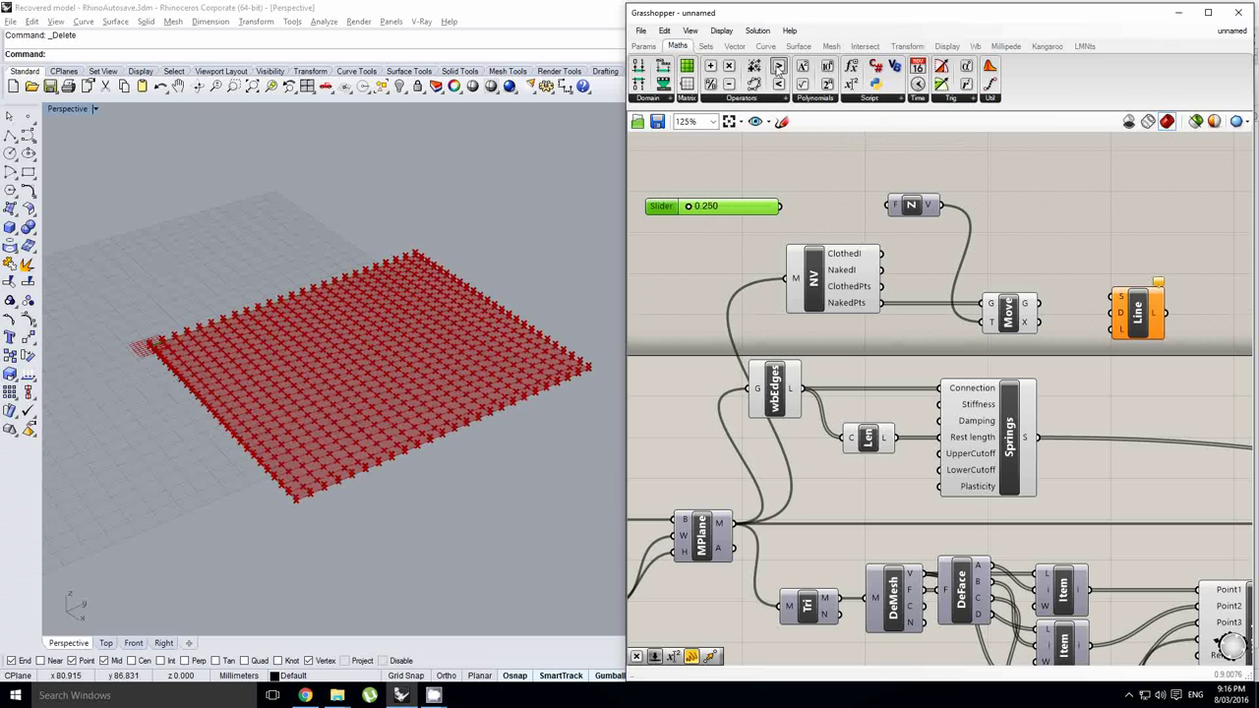
left_click_drag(851, 86, 839, 180)
double_click(839, 180)
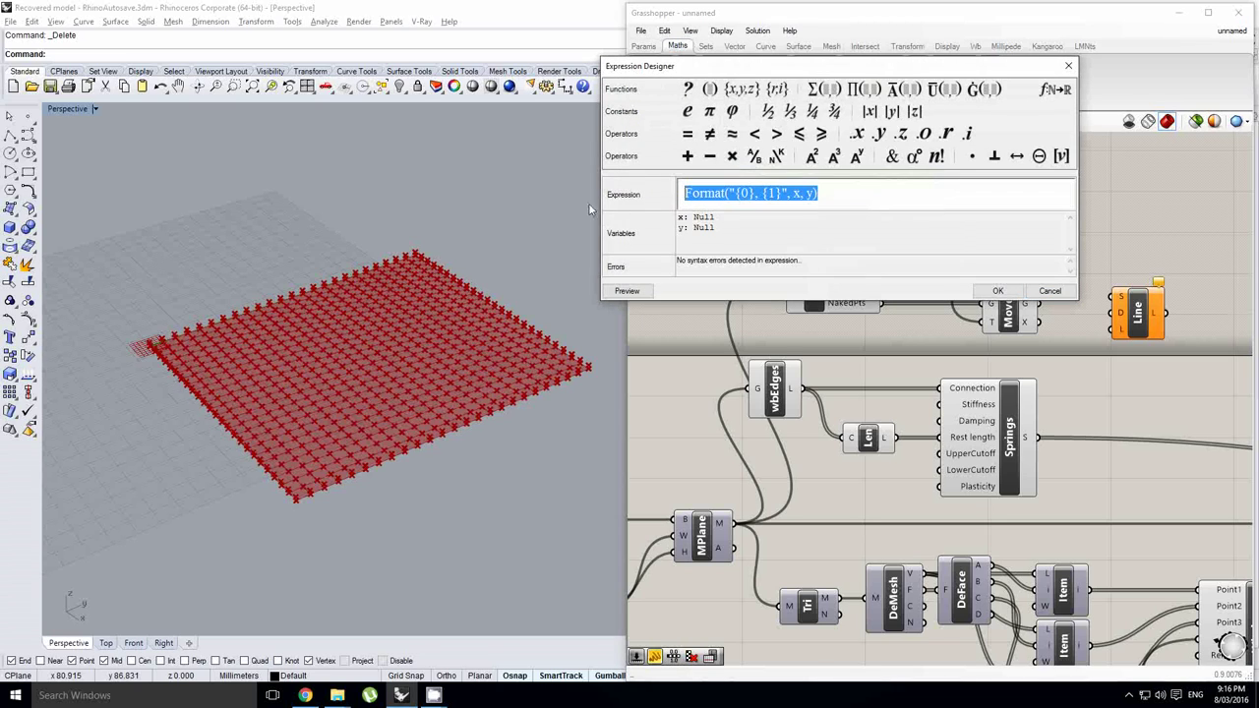
type("-x/")
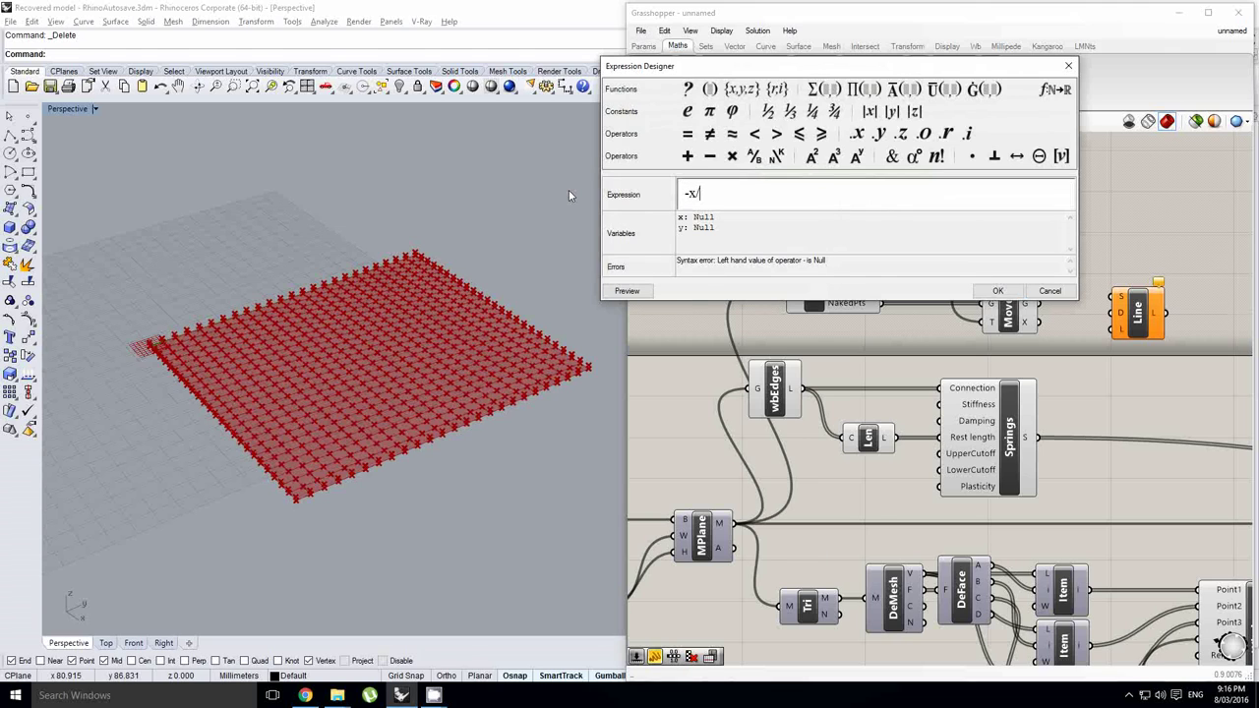
type("2")
left_click(1014, 293)
Remove the Expression component's y input and wire it between the slider and the Unit Z factor input.
scroll(787, 223, "up", 3)
left_click_drag(802, 165, 804, 165)
left_click_drag(863, 175, 869, 230)
scroll(848, 240, "up", 2)
left_click(825, 246)
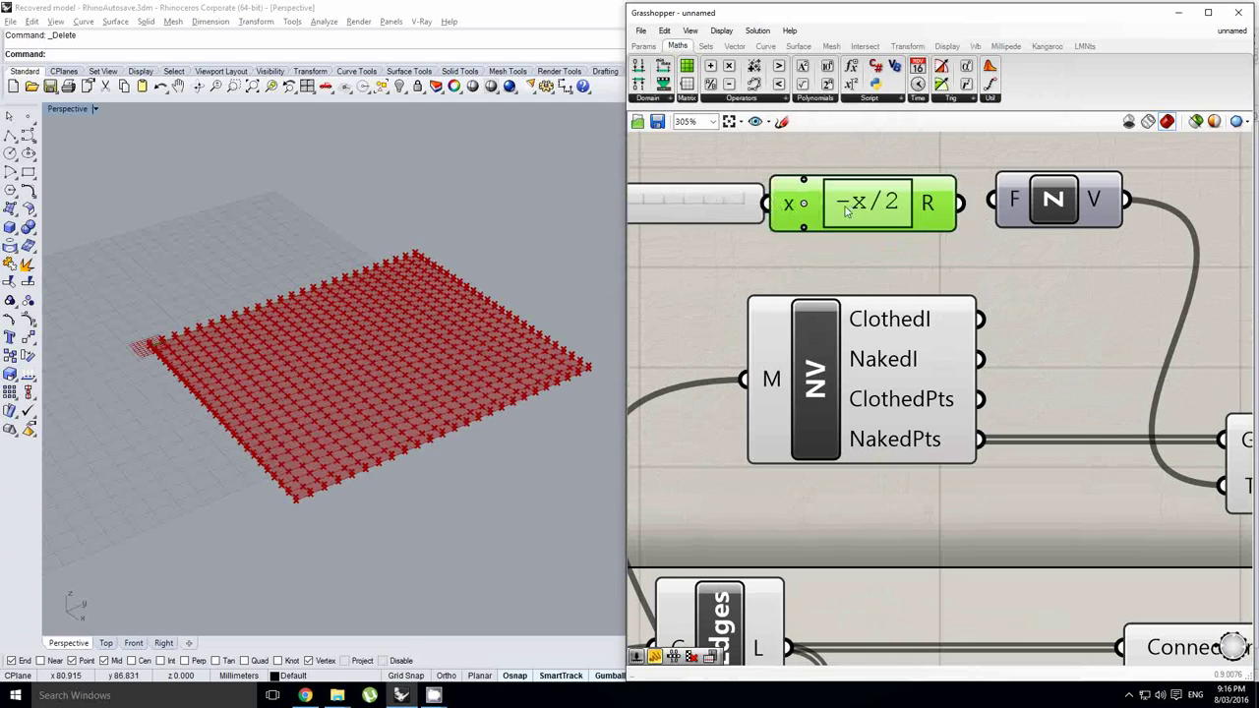
scroll(836, 212, "down", 2)
left_click(694, 214)
left_click_drag(885, 209, 859, 210)
scroll(950, 207, "down", 3)
scroll(961, 213, "up", 3)
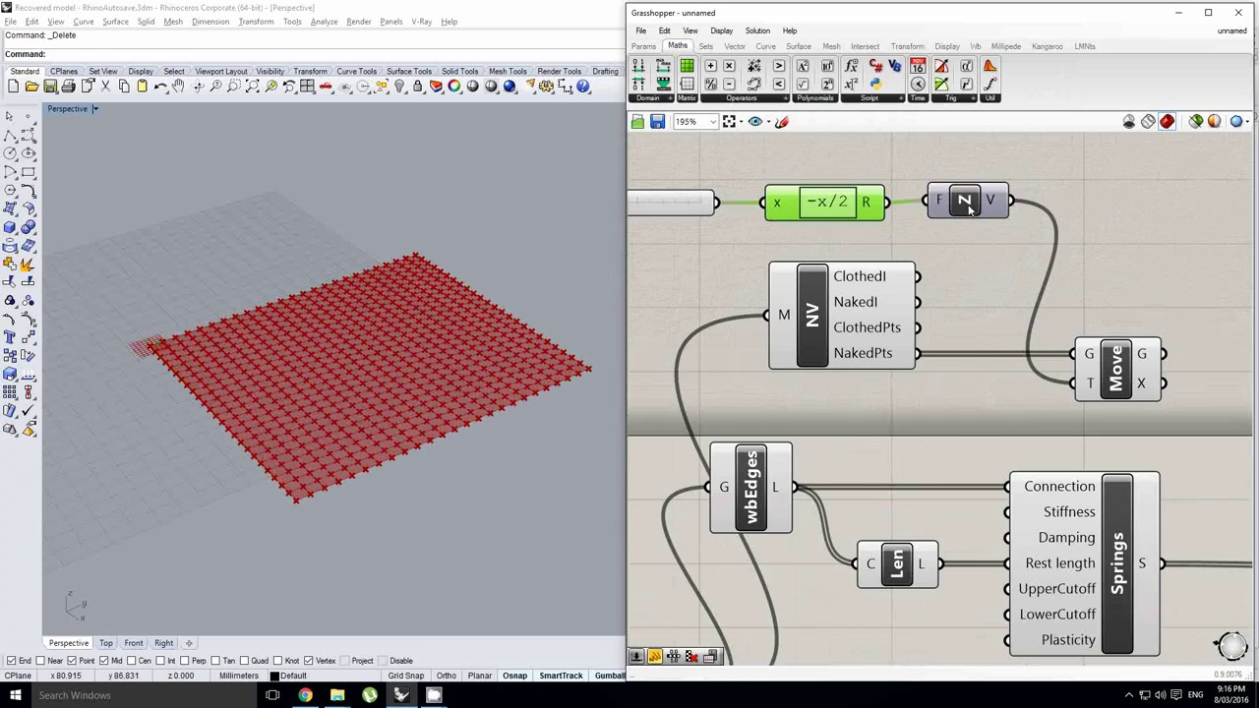
left_click_drag(966, 208, 966, 211)
Connect the Move component's geometry output to the Line's start input and align the Line component with it.
scroll(935, 225, "down", 1)
scroll(763, 217, "down", 1)
left_click_drag(760, 209, 993, 268)
scroll(1062, 301, "up", 1)
right_click_drag(1078, 301, 1026, 298)
left_click(994, 309)
left_click(974, 310)
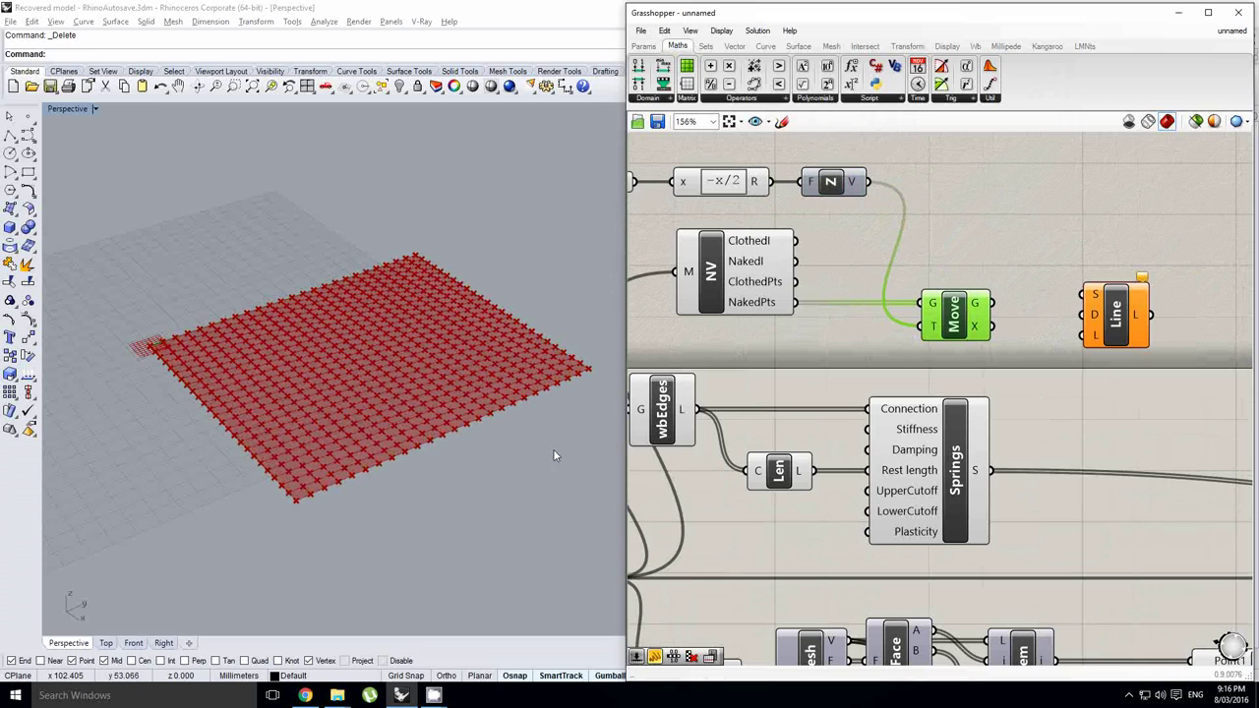
scroll(553, 455, "up", 2)
right_click_drag(944, 309, 930, 316)
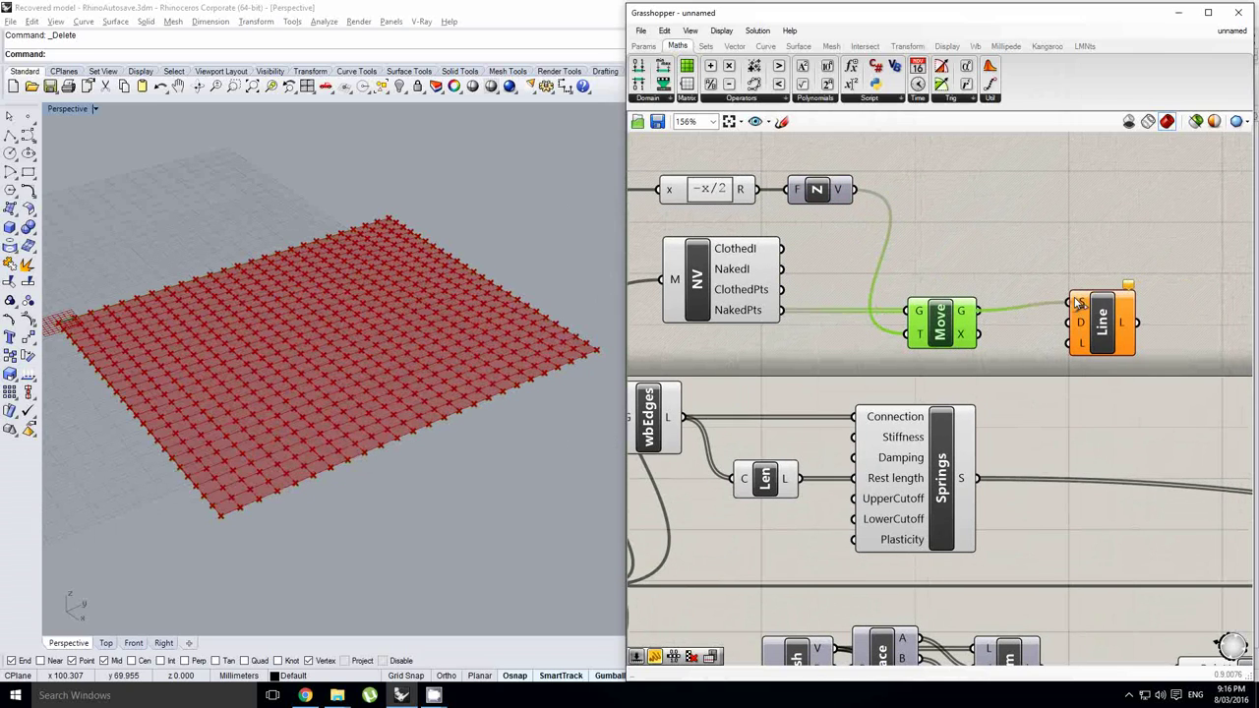
left_click_drag(1101, 313, 1102, 322)
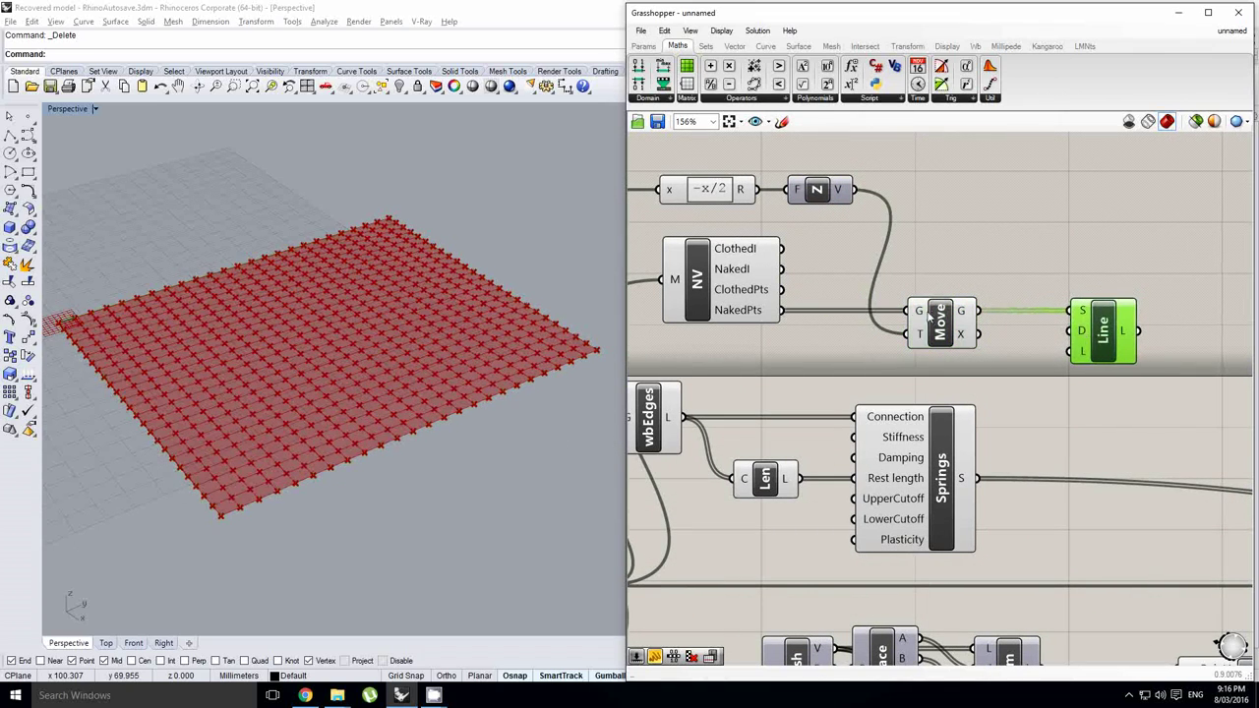
Connect the Unit Z vector to the Line's direction input and the slider to its length input.
left_click(833, 193)
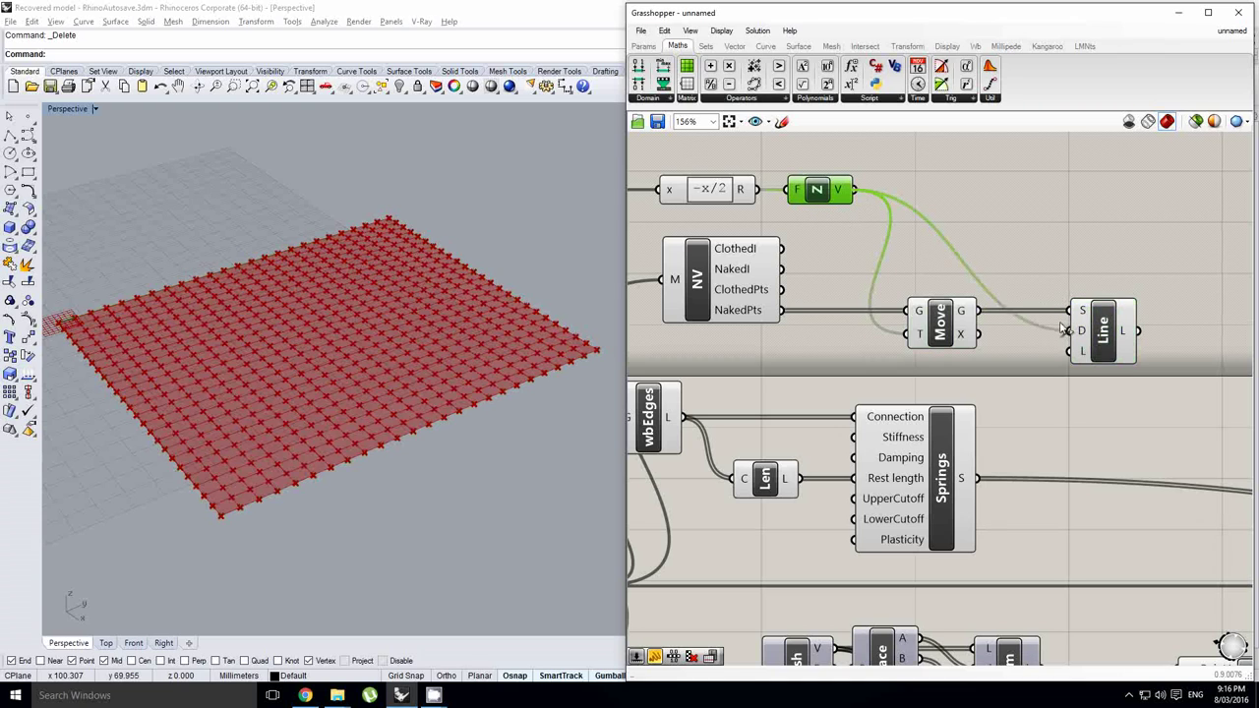
left_click_drag(861, 195, 1079, 344)
scroll(827, 242, "down", 1)
right_click_drag(826, 239, 923, 248)
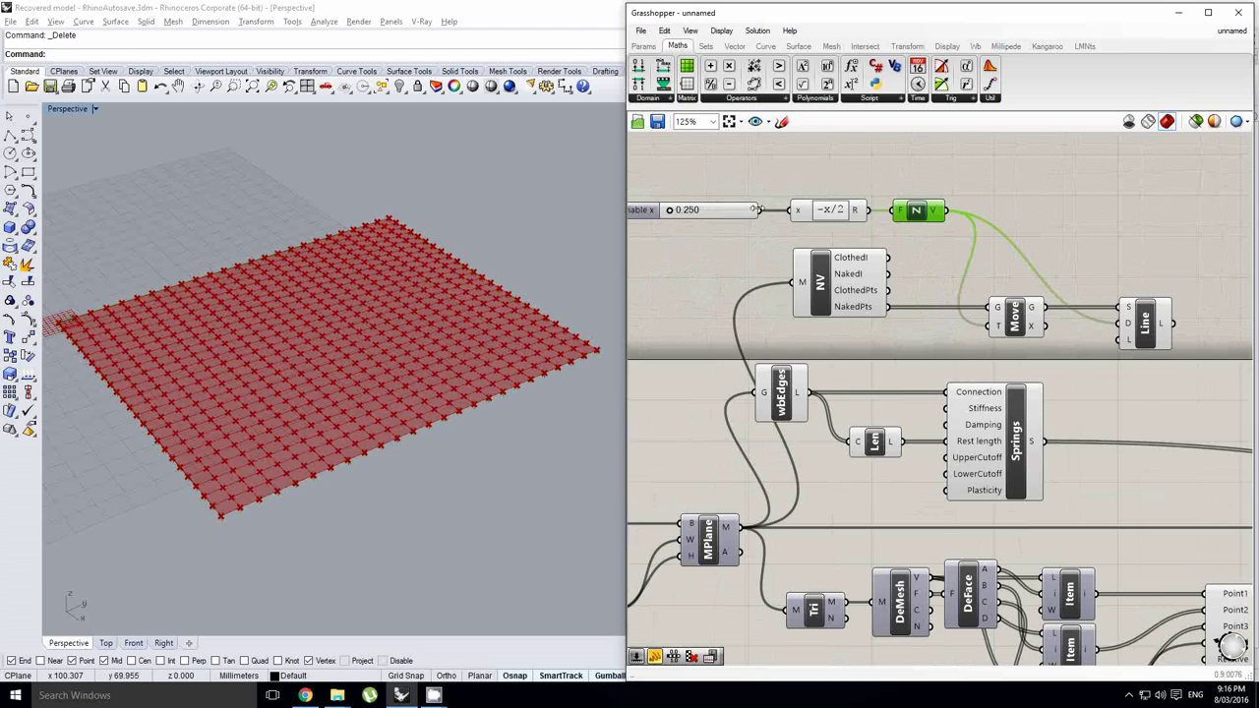
left_click_drag(1015, 308, 1134, 352)
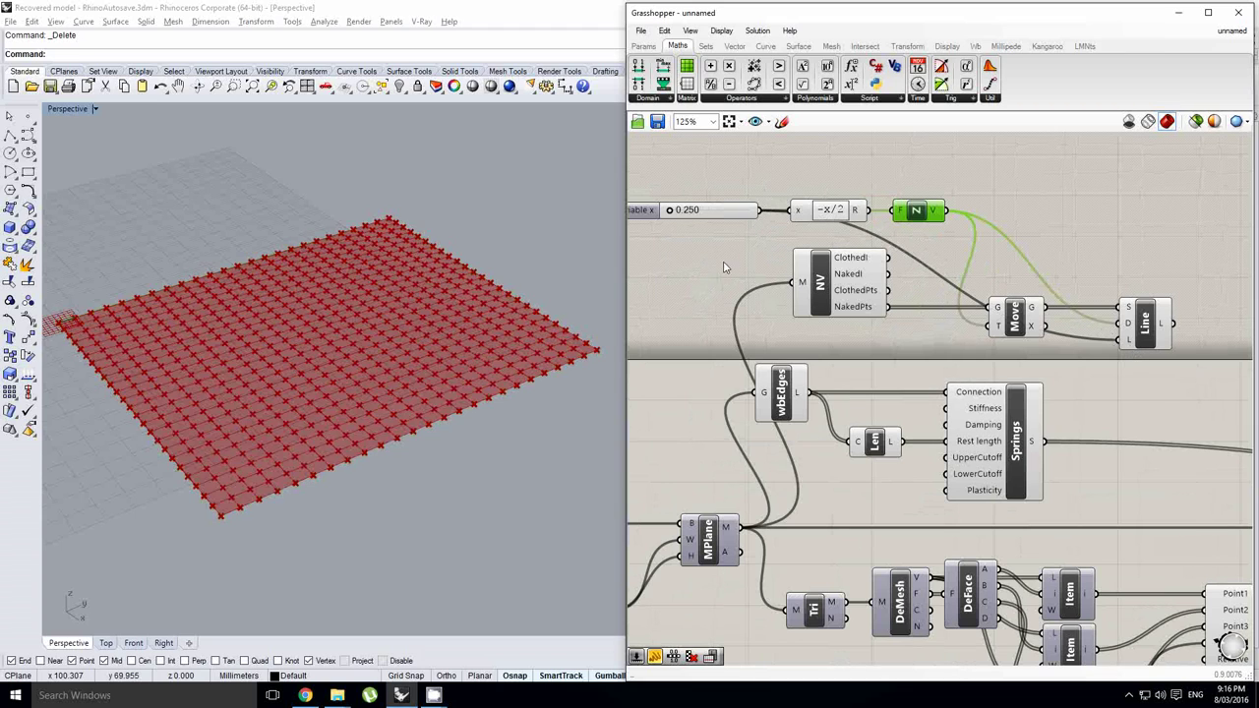
Add a second Unit Z component above Move and connect it to the Line's direction input in place of the first.
scroll(529, 357, "up", 5)
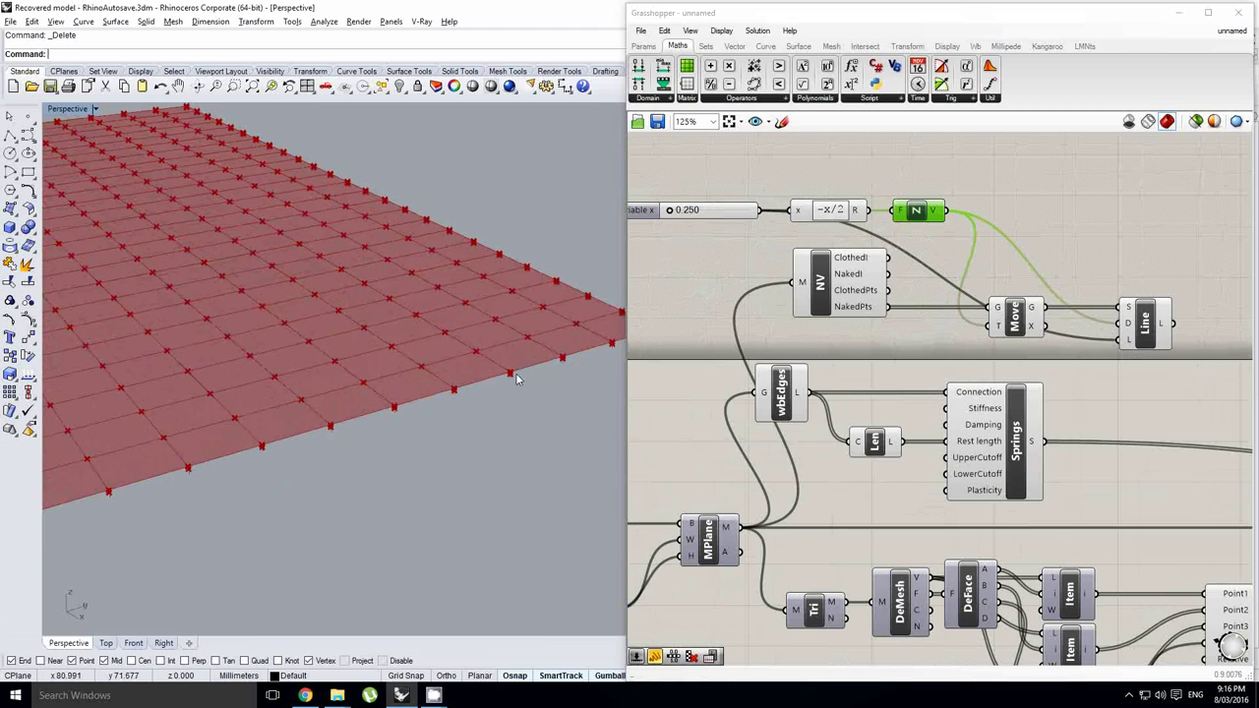
scroll(522, 365, "up", 4)
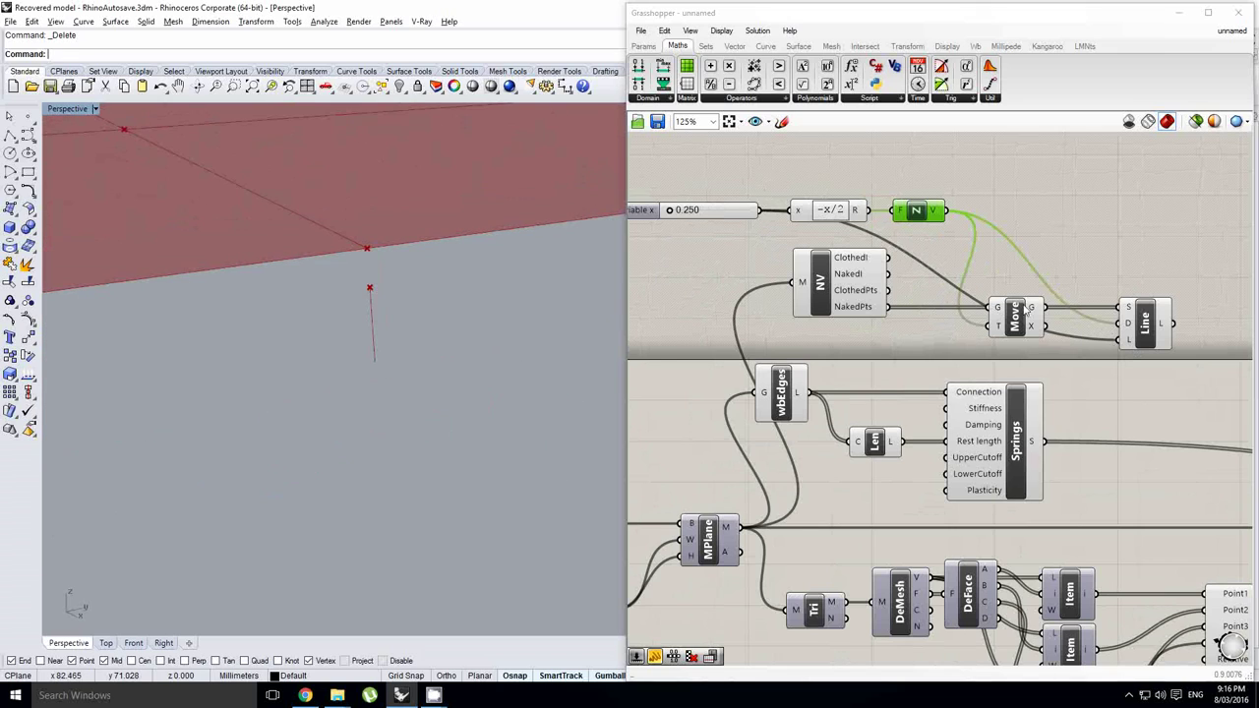
right_click_drag(1025, 310, 1002, 322)
double_click(938, 248)
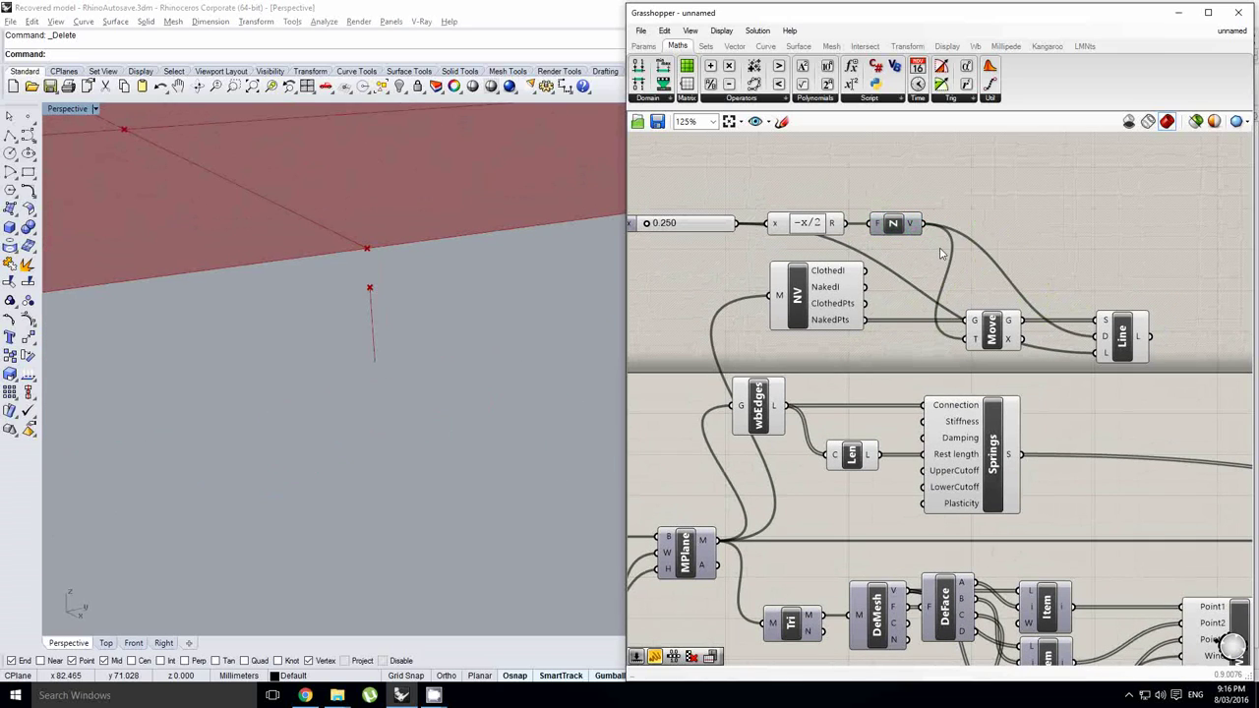
type("z")
key("Return")
left_click_drag(941, 250, 929, 287)
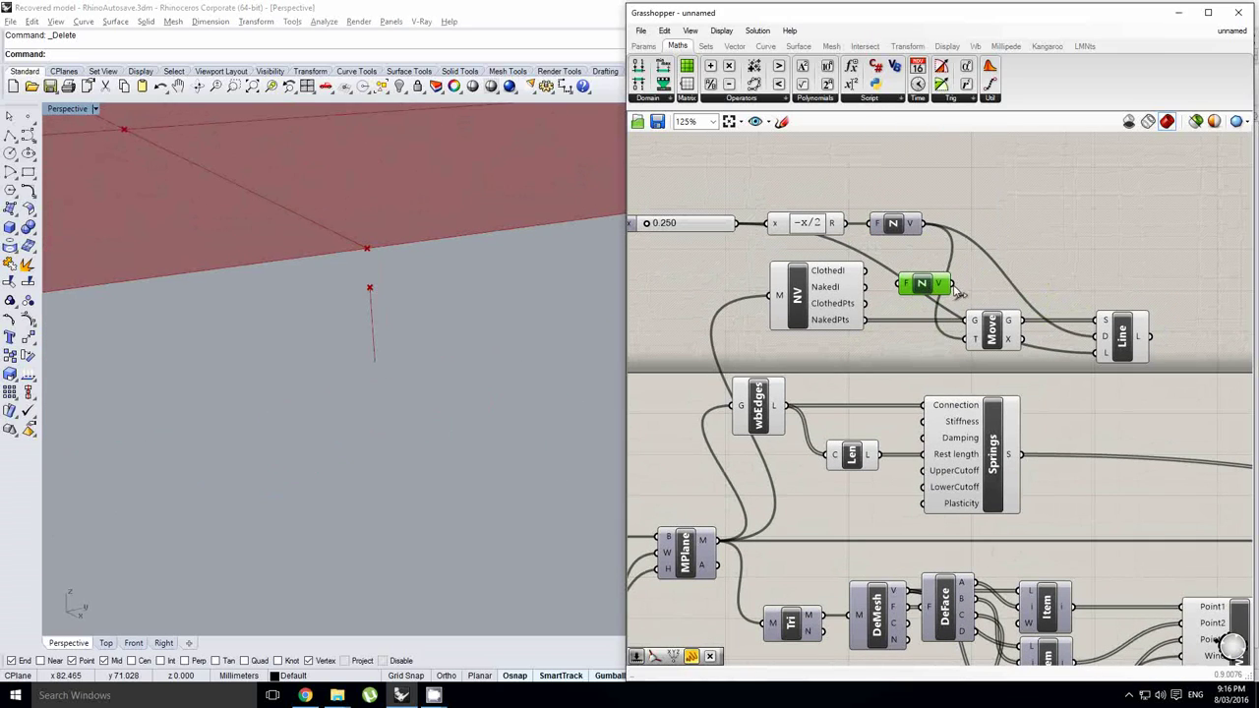
left_click_drag(1102, 340, 1101, 339)
right_click_drag(877, 296, 891, 296)
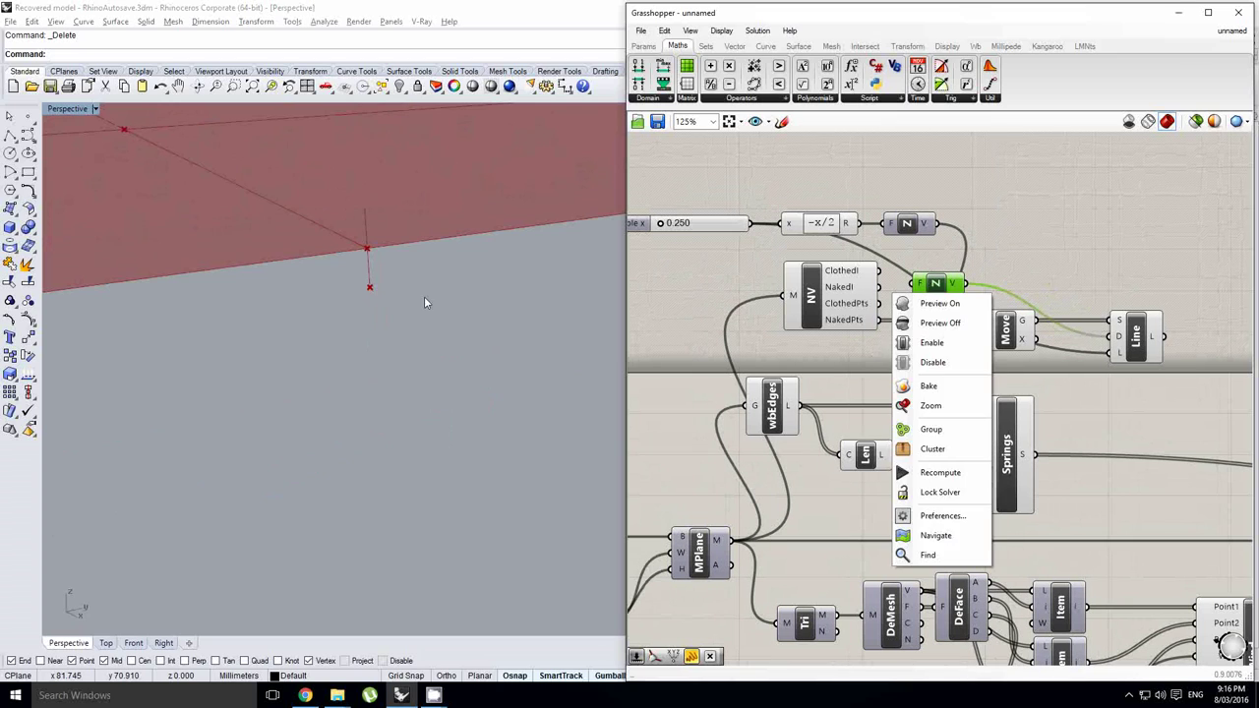
Examine the vertical lines and moved points at the mesh edge vertices in the Perspective viewport.
right_click_drag(426, 300, 412, 299)
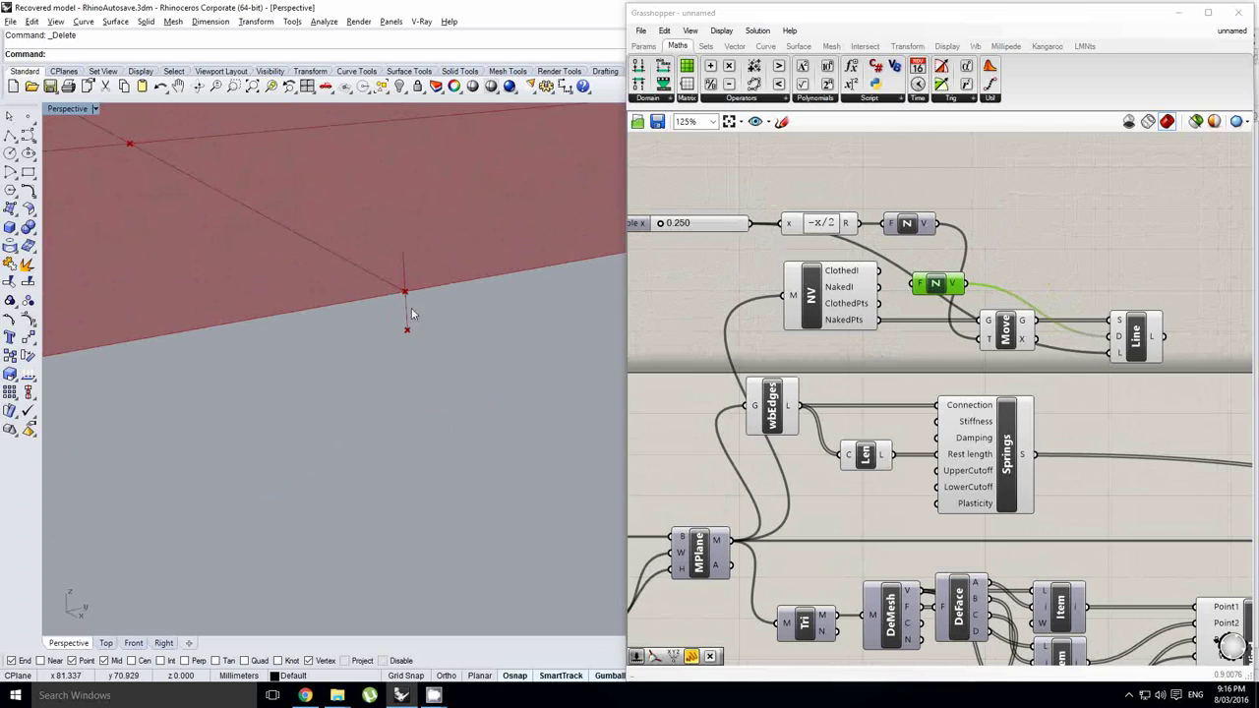
right_click_drag(402, 258, 453, 330)
scroll(466, 337, "down", 1)
scroll(480, 330, "down", 18)
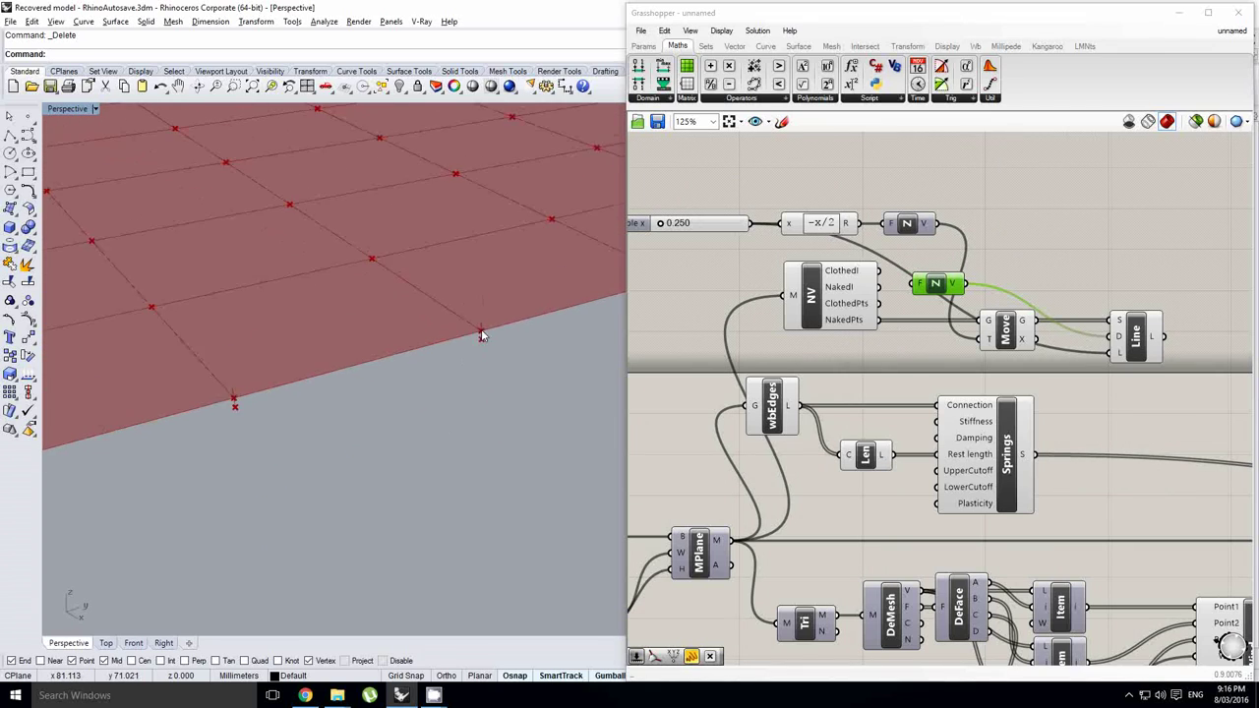
scroll(447, 347, "up", 5)
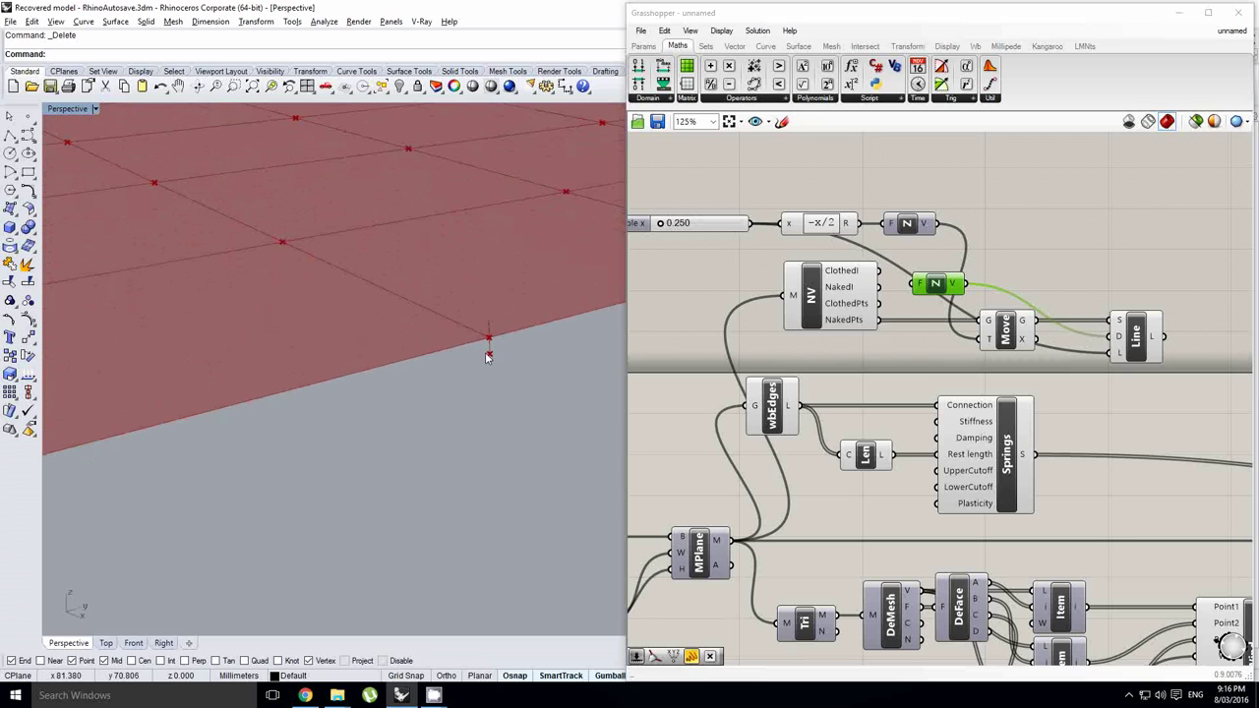
scroll(472, 344, "down", 5)
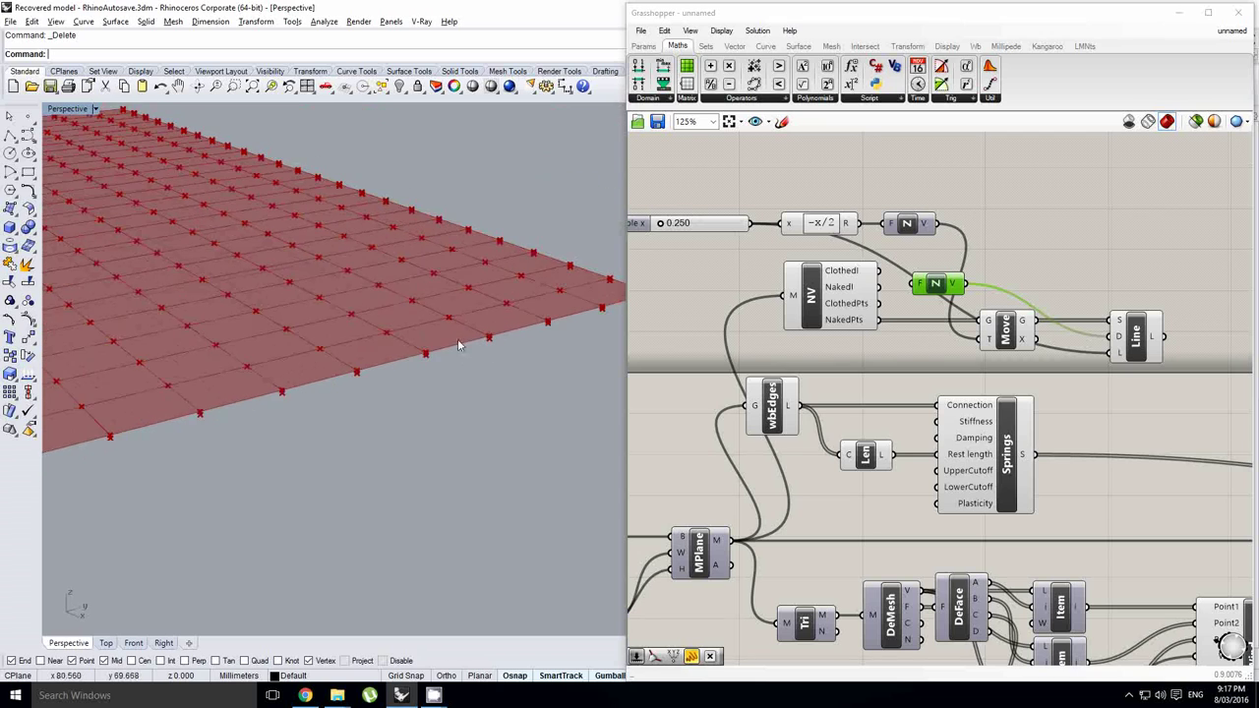
scroll(461, 346, "up", 6)
right_click_drag(481, 321, 550, 326)
scroll(544, 331, "up", 2)
scroll(550, 327, "up", 1)
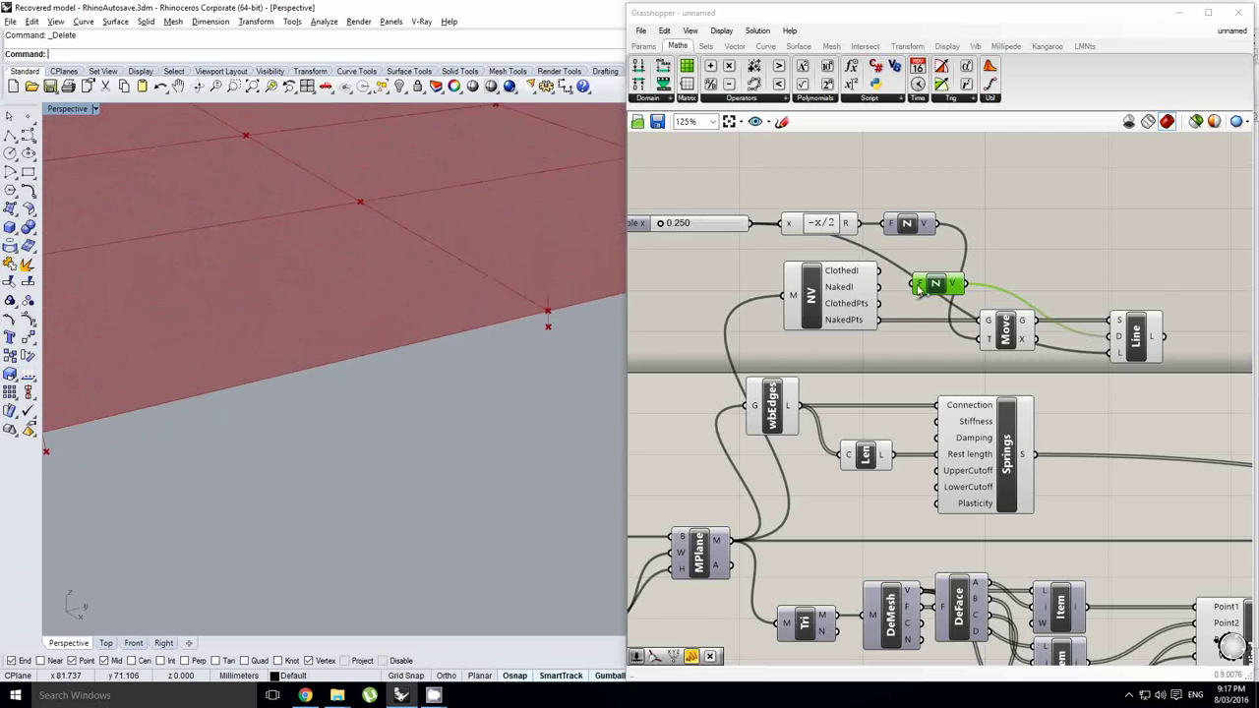
Turn off the preview of the NakedVertices, second Unit Z and Move components.
left_click_drag(1070, 370, 824, 288)
middle_click(824, 288)
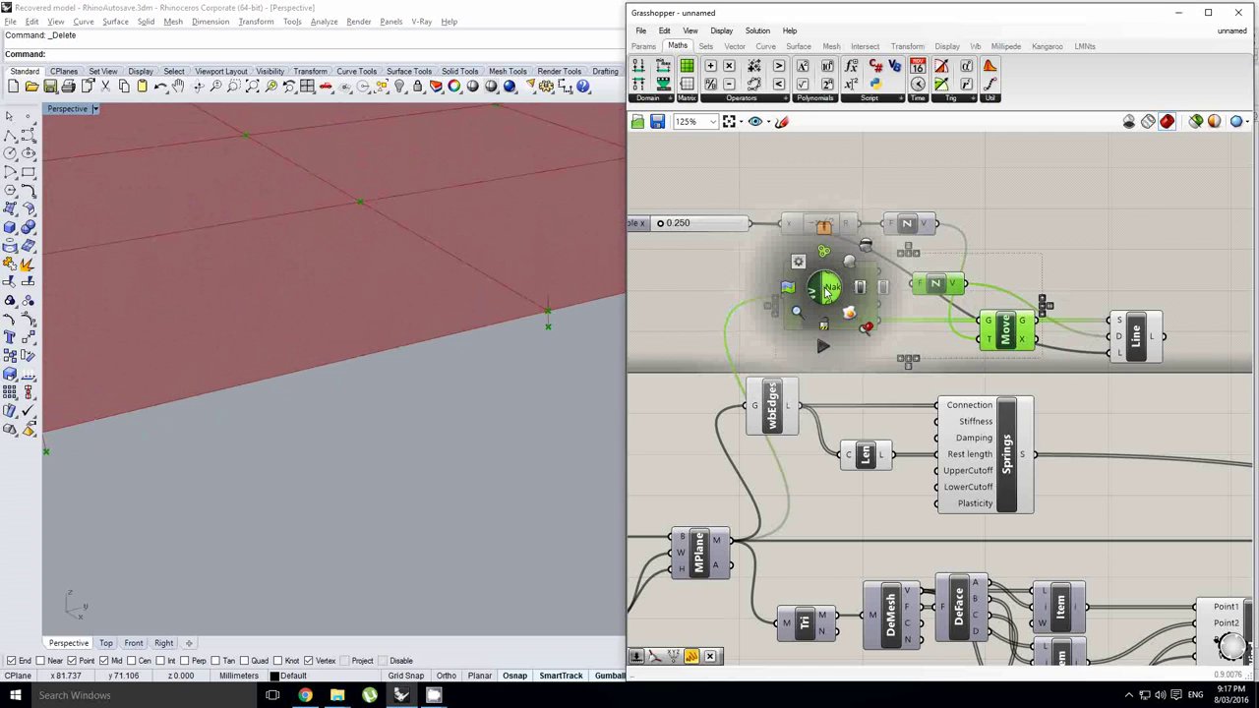
left_click(866, 255)
right_click_drag(1019, 317, 826, 321)
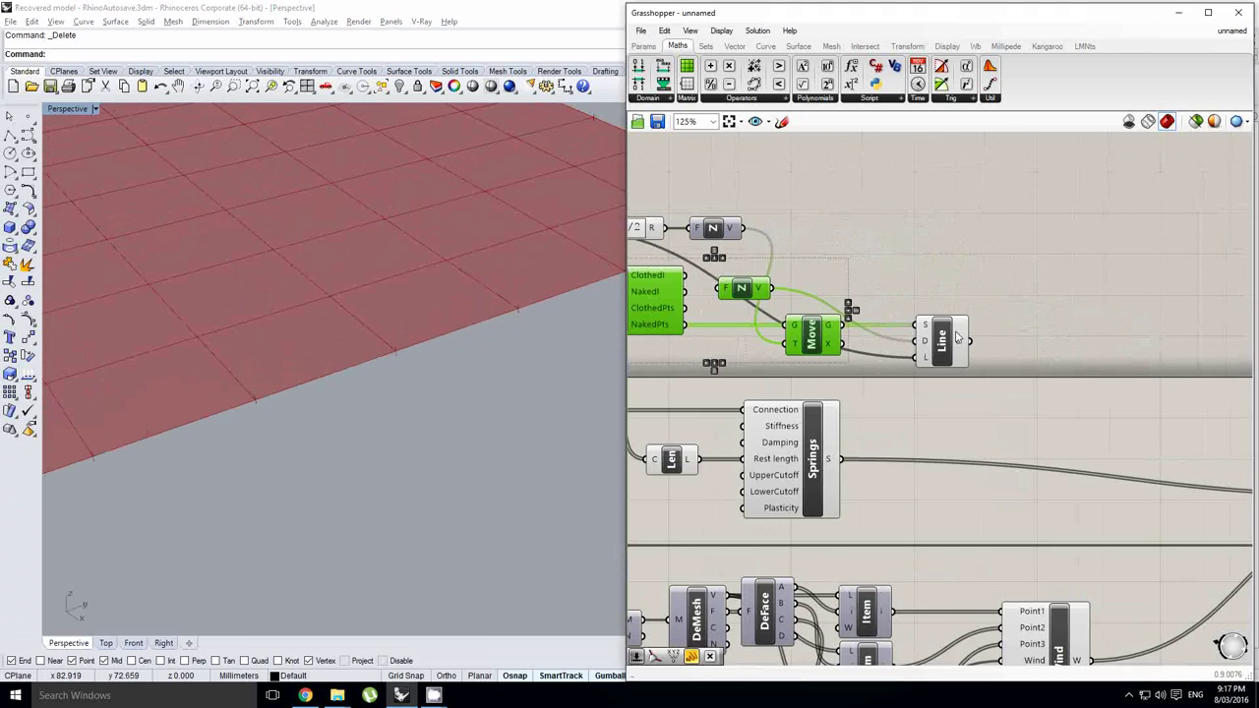
left_click(955, 332)
right_click_drag(1038, 350, 877, 291)
left_click(1062, 359)
double_click(1062, 364)
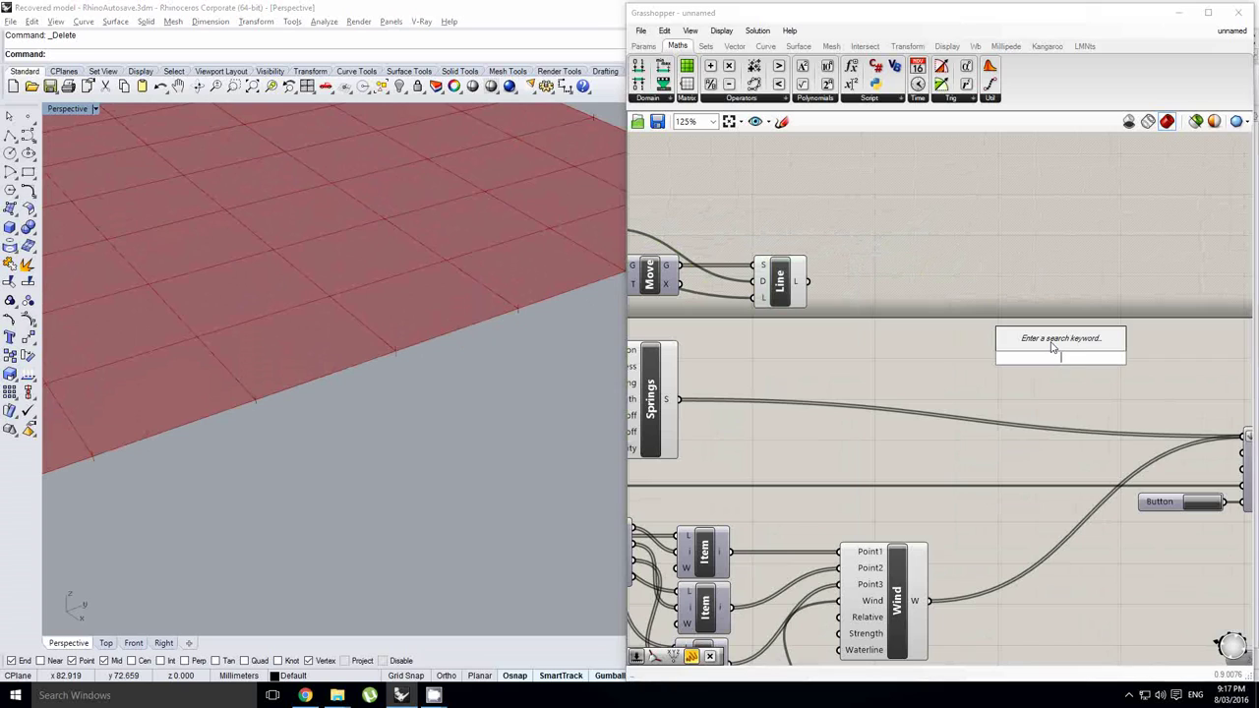
type("curve")
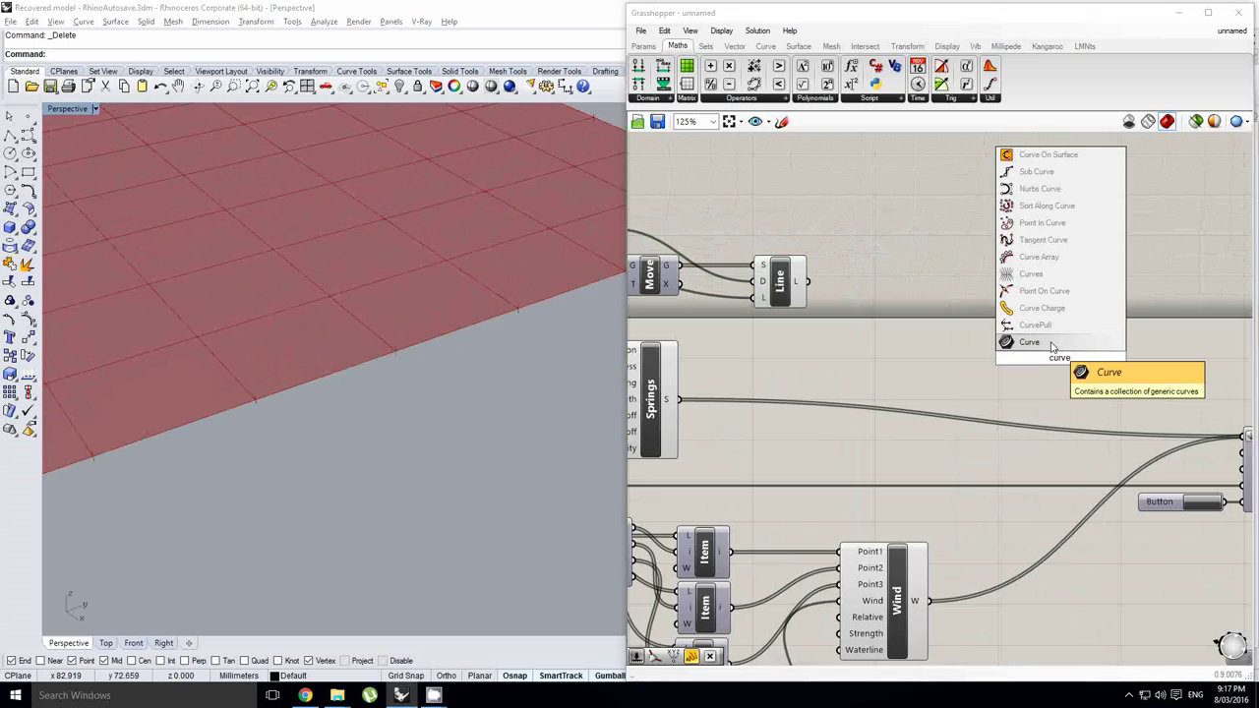
left_click(1038, 311)
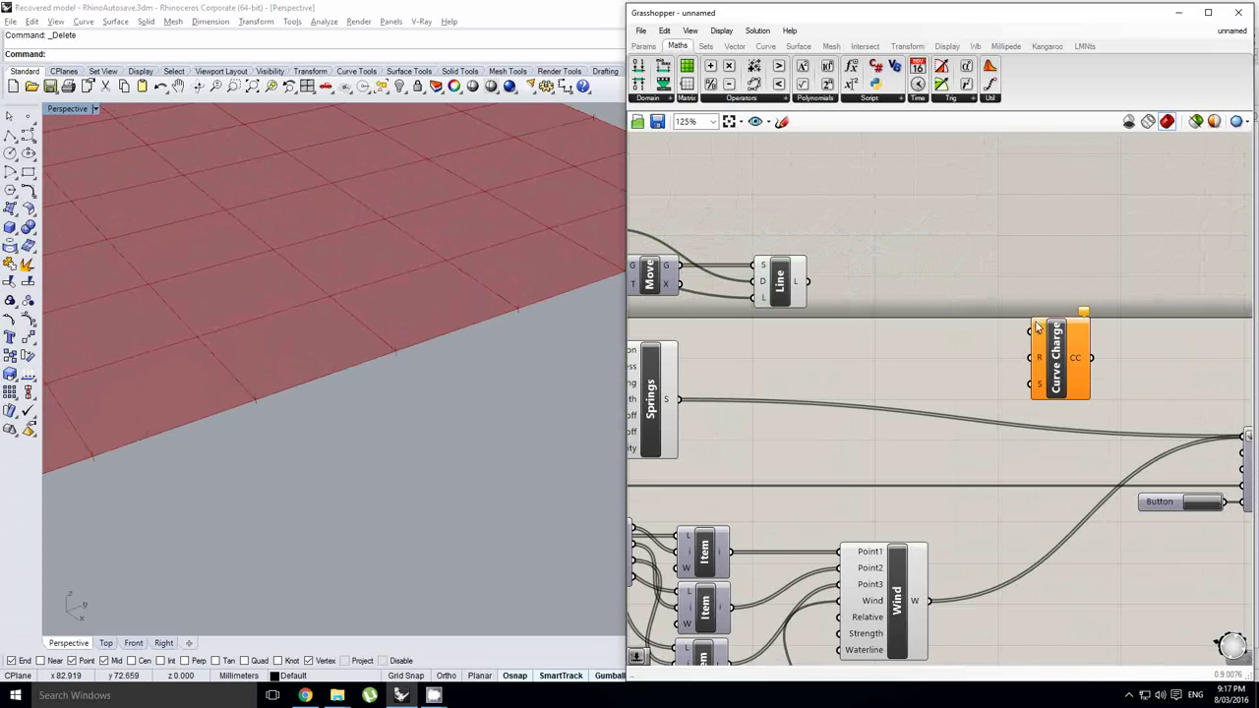
Add a Kangaroo CurvePull force, connect the Line output to its Curve input and align it beside the Line component.
left_click(1047, 46)
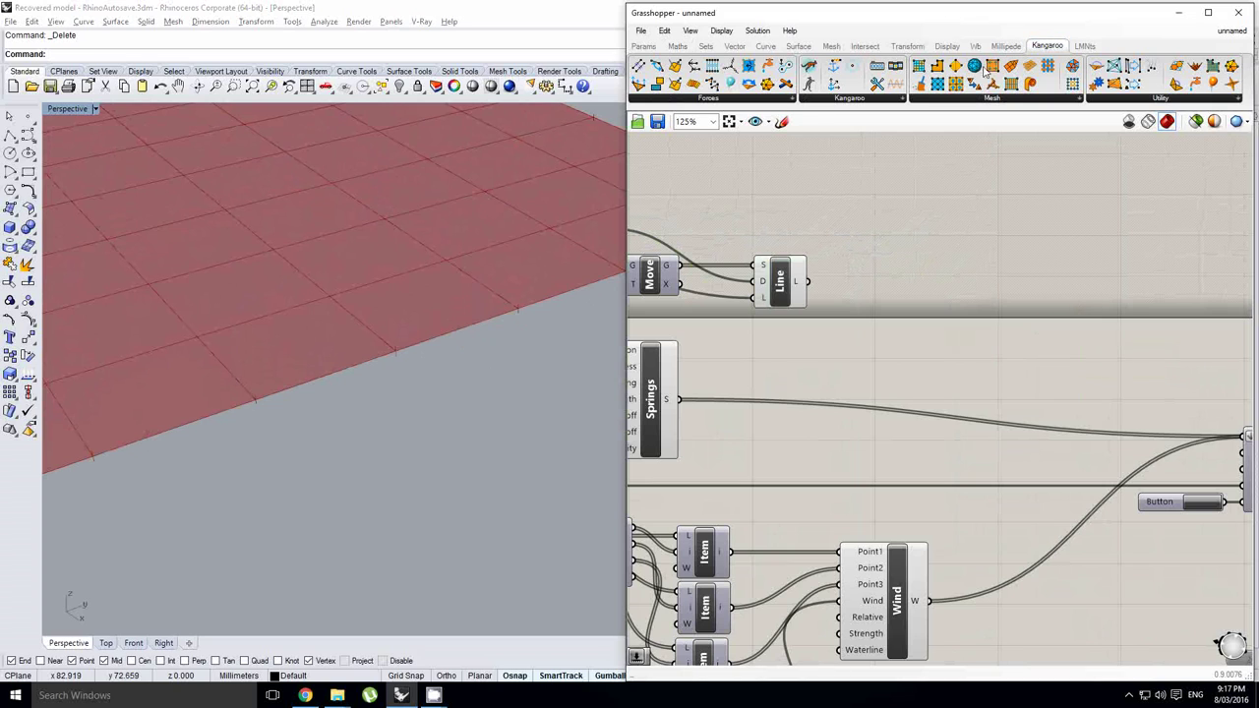
left_click(762, 100)
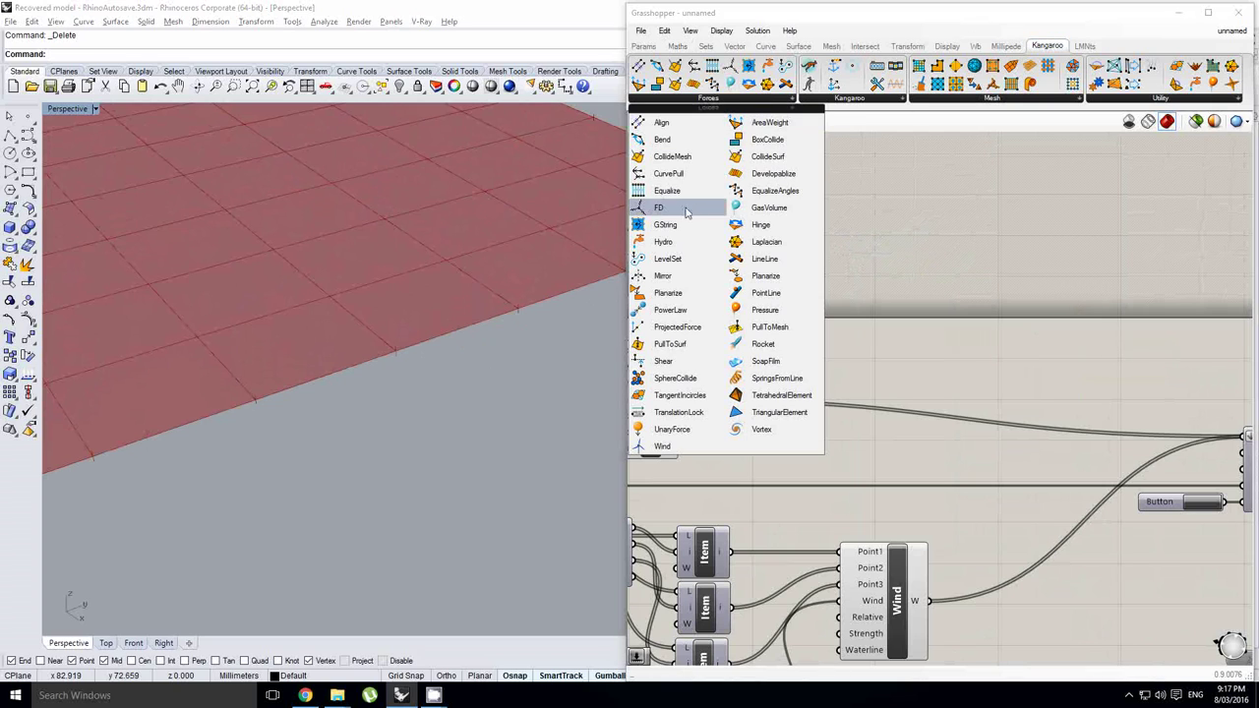
left_click_drag(679, 175, 940, 354)
right_click_drag(868, 317, 958, 326)
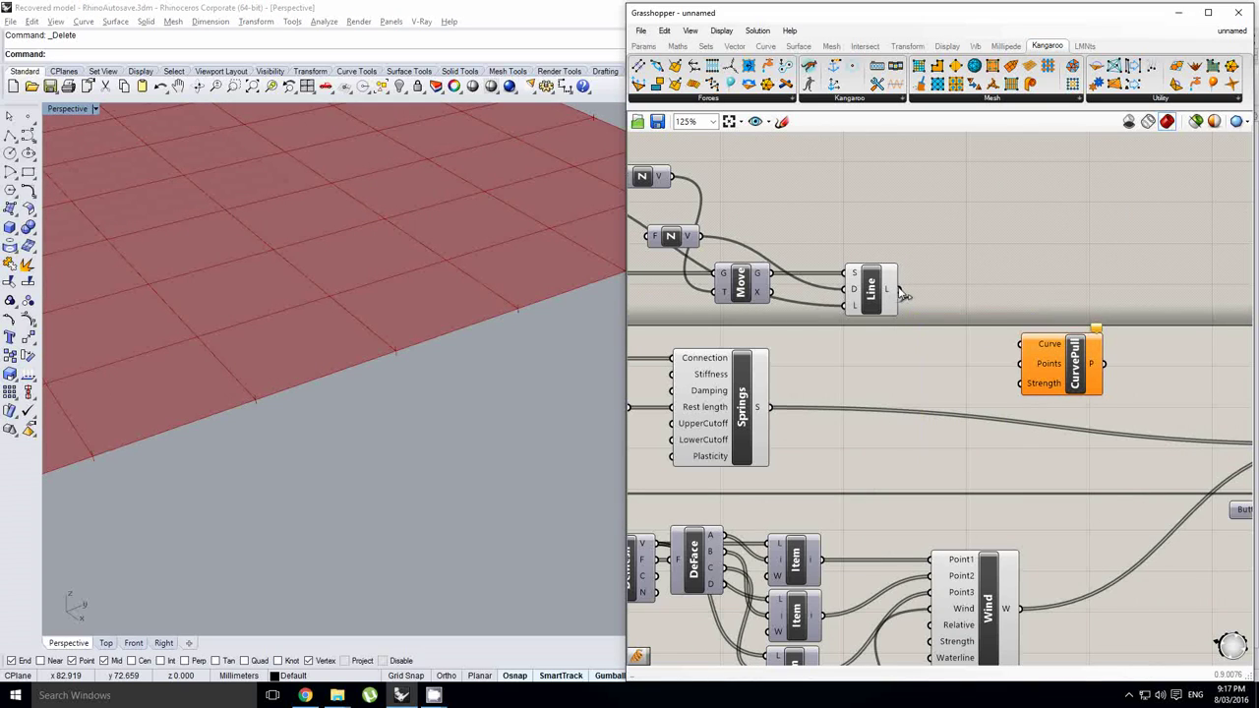
left_click_drag(1054, 365, 1049, 313)
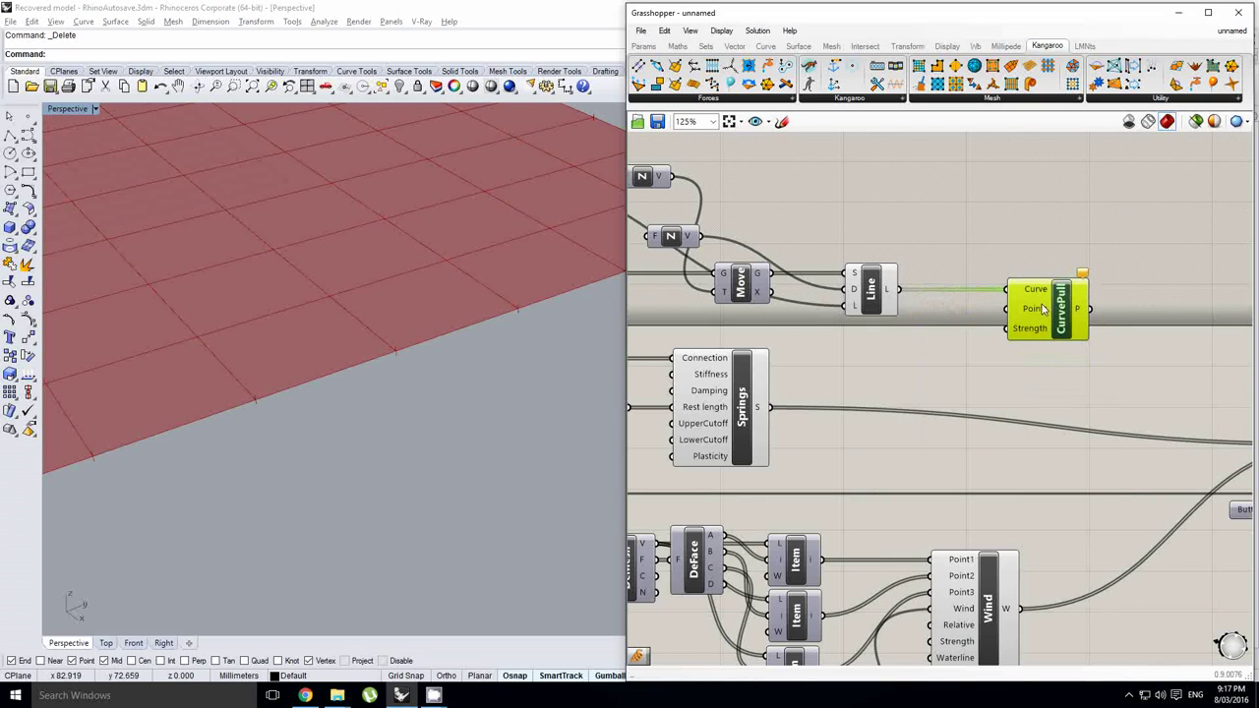
Connect the NakedPts output to the CurvePull component's Points input.
right_click_drag(874, 336, 952, 328)
scroll(952, 328, "down", 1)
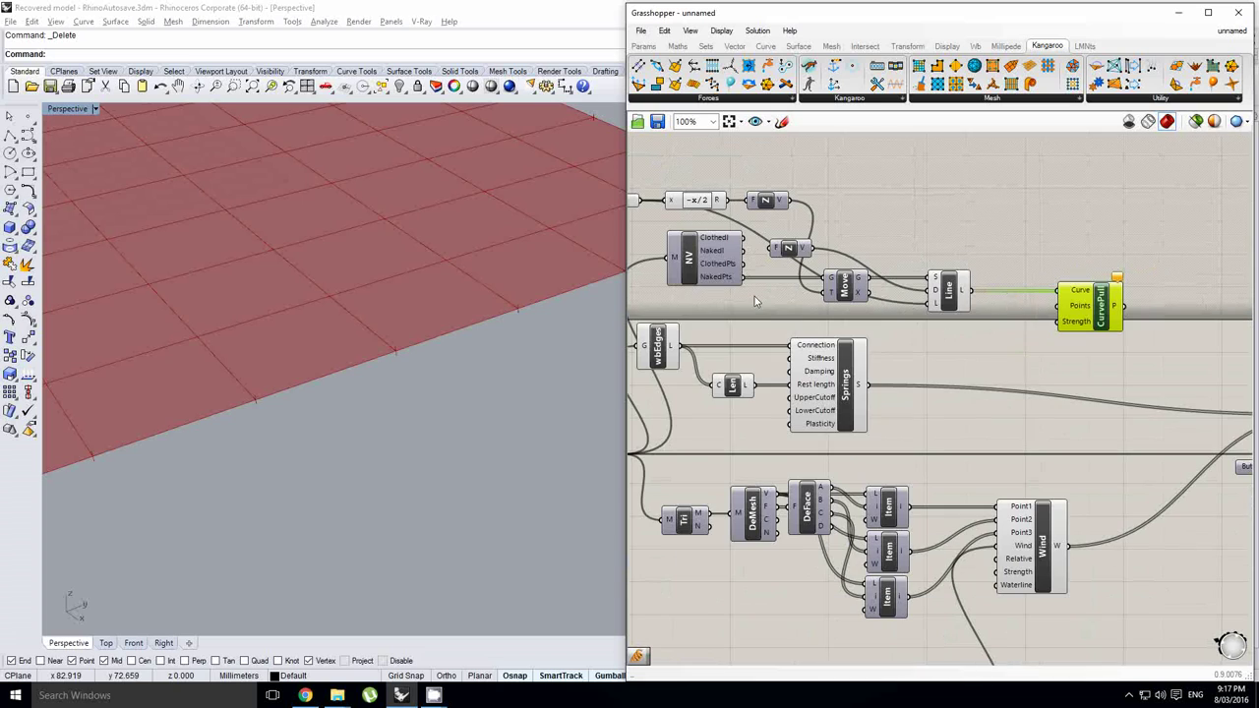
scroll(1091, 294, "up", 7)
Graft the Curve and Points inputs of the CurvePull component.
right_click(1041, 310)
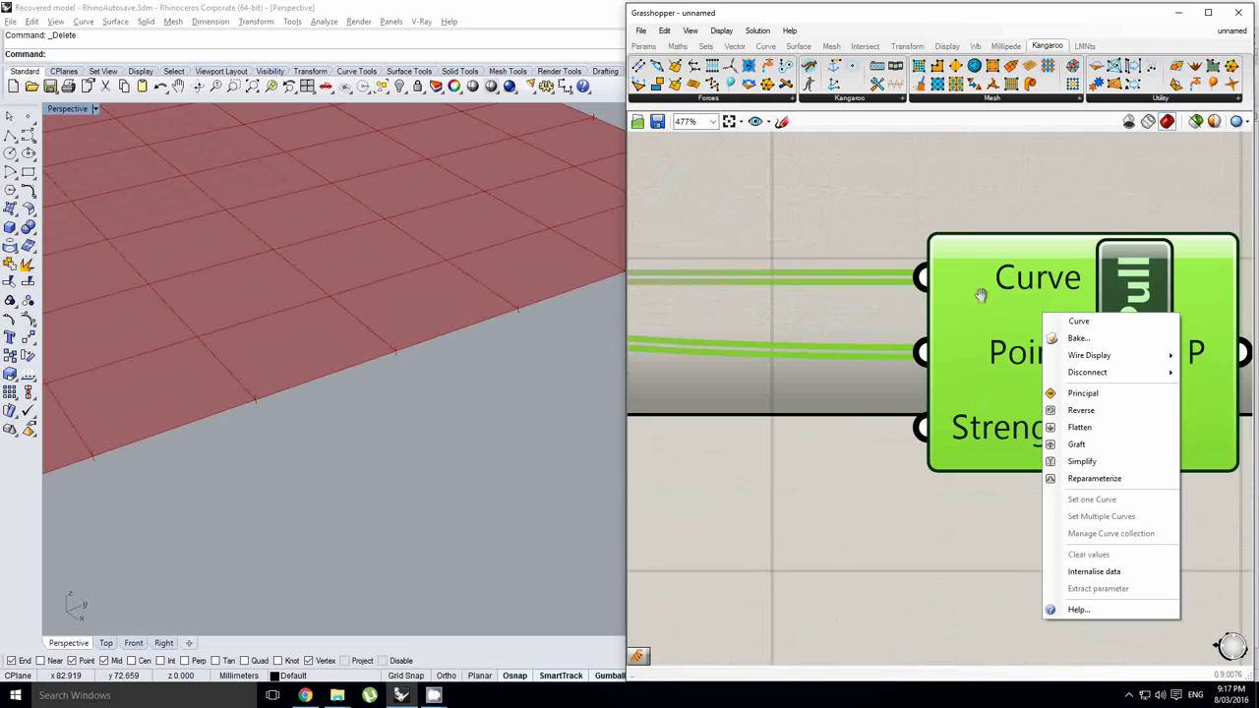
right_click(989, 280)
left_click(1027, 396)
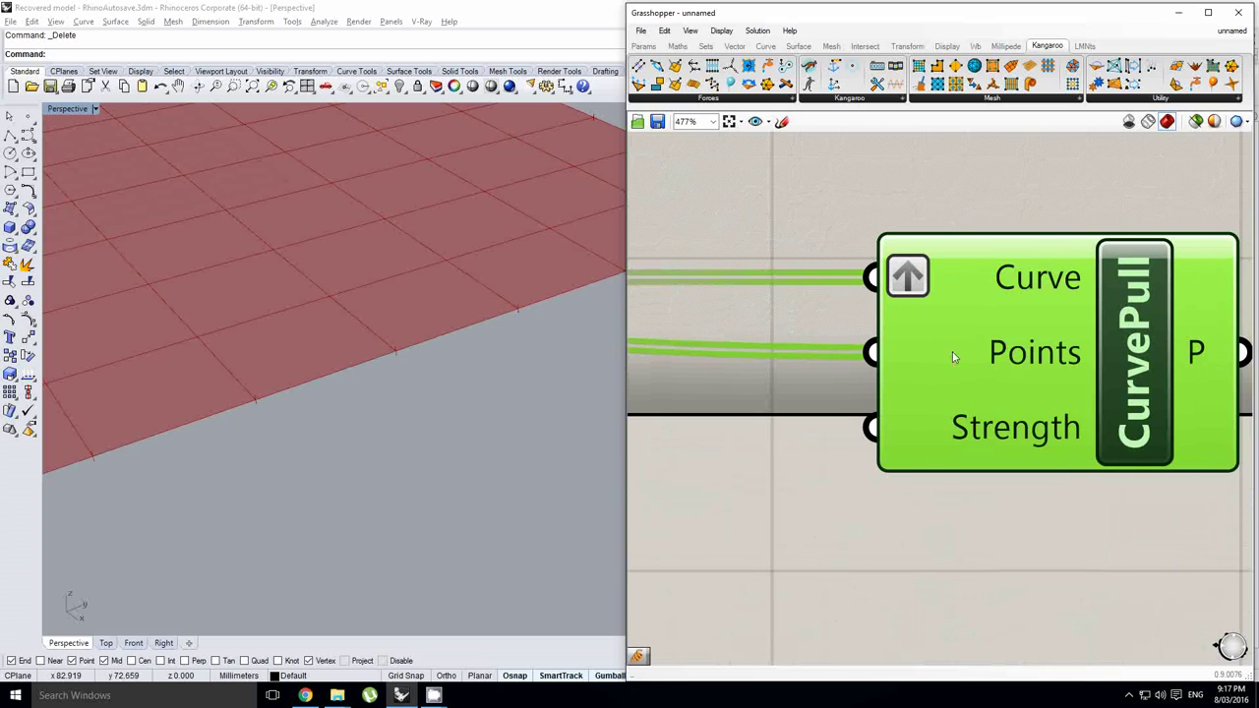
right_click(952, 356)
left_click(989, 484)
Add the CurvePull output to the Kangaroo solver's Force objects input, keeping the existing connections.
scroll(970, 452, "down", 5)
right_click_drag(1038, 440, 931, 375)
scroll(977, 371, "down", 1)
left_click(1012, 367)
right_click_drag(1013, 366, 964, 350)
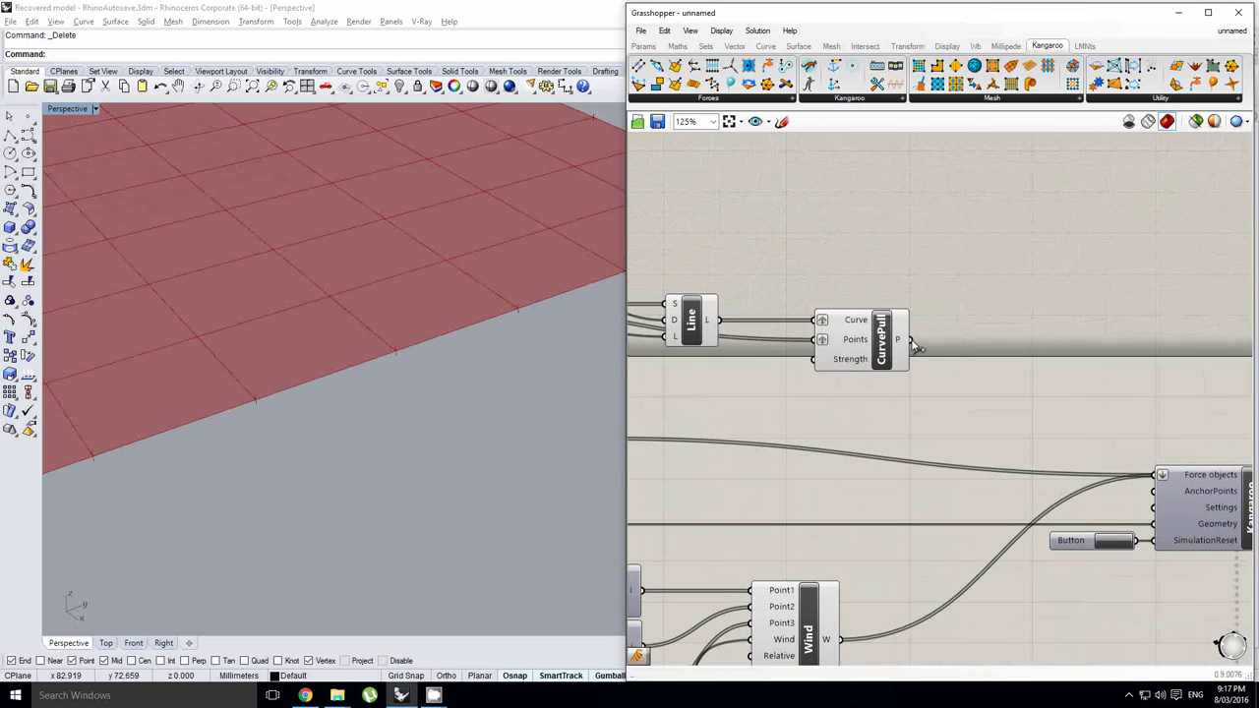
left_click_drag(1152, 474, 1154, 475, "shift")
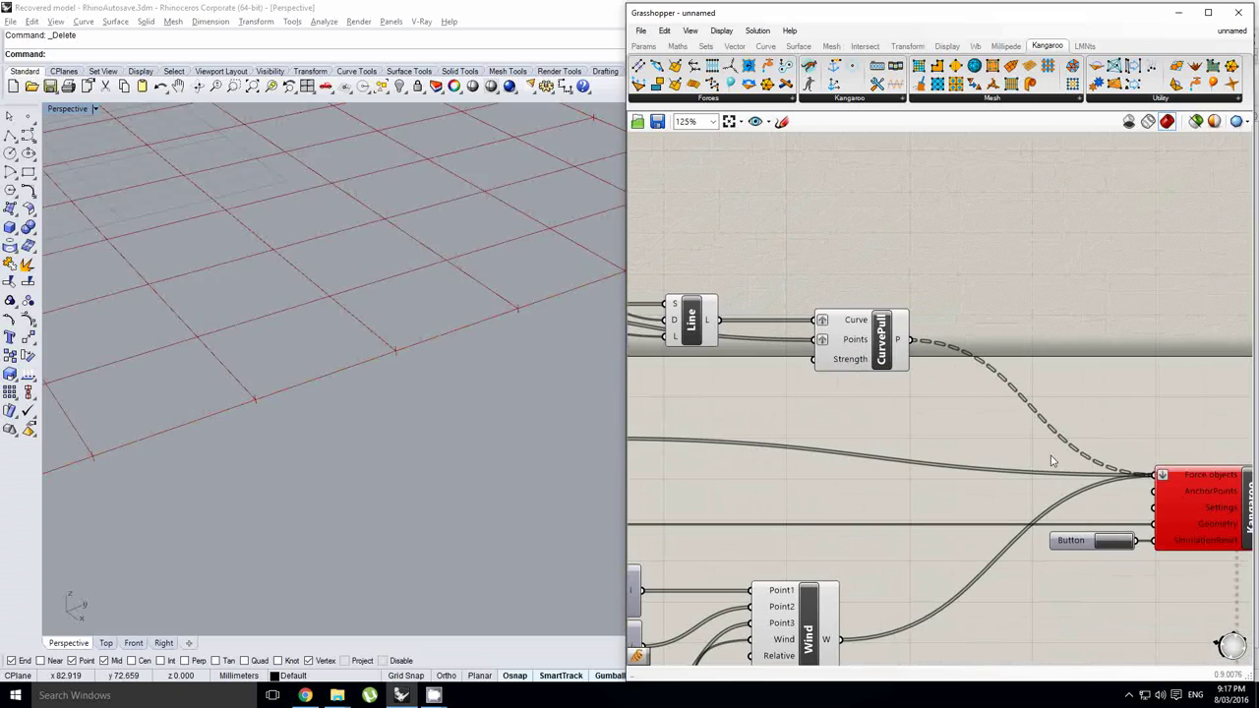
Reset the Kangaroo simulation using the button connected to the solver's SimulationReset input.
right_click_drag(1059, 442, 970, 408)
left_click(971, 394)
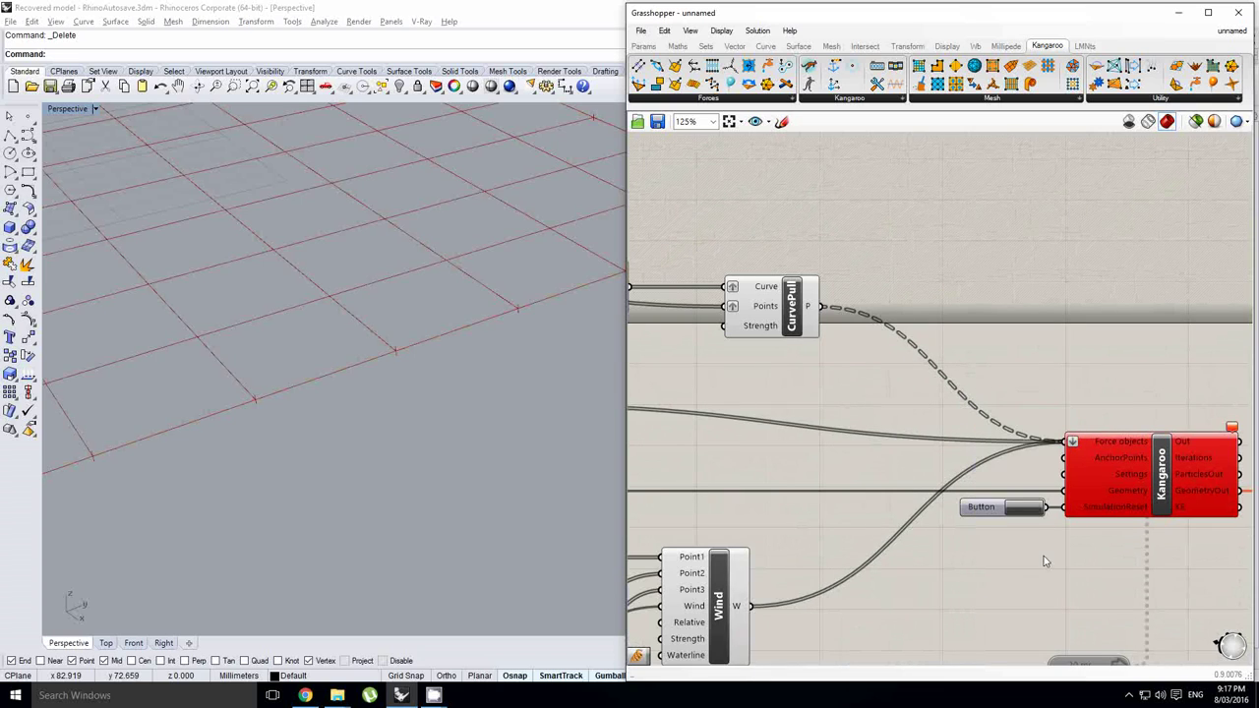
left_click(1028, 504)
left_click(530, 425)
Set the Variable x slider to 2.874 to lengthen the vertical lines at the mesh's naked edge vertices.
right_click_drag(758, 389, 1186, 414)
scroll(1185, 415, "down", 2)
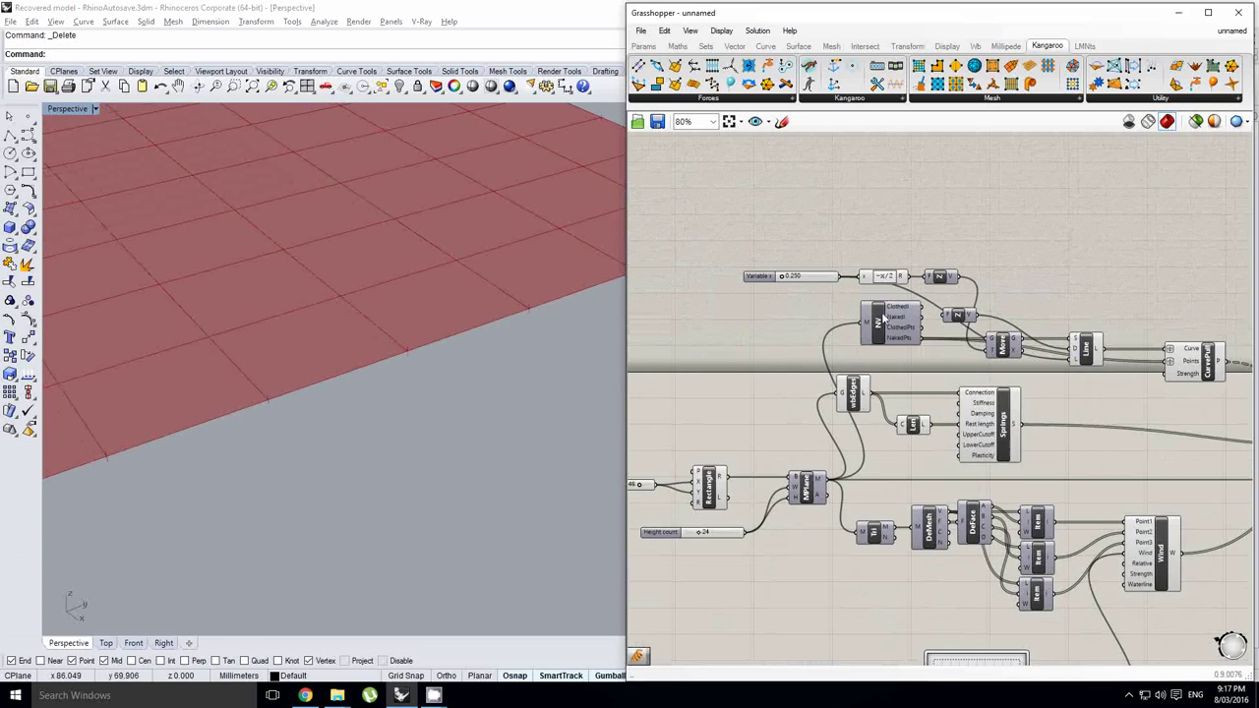
scroll(792, 276, "up", 3)
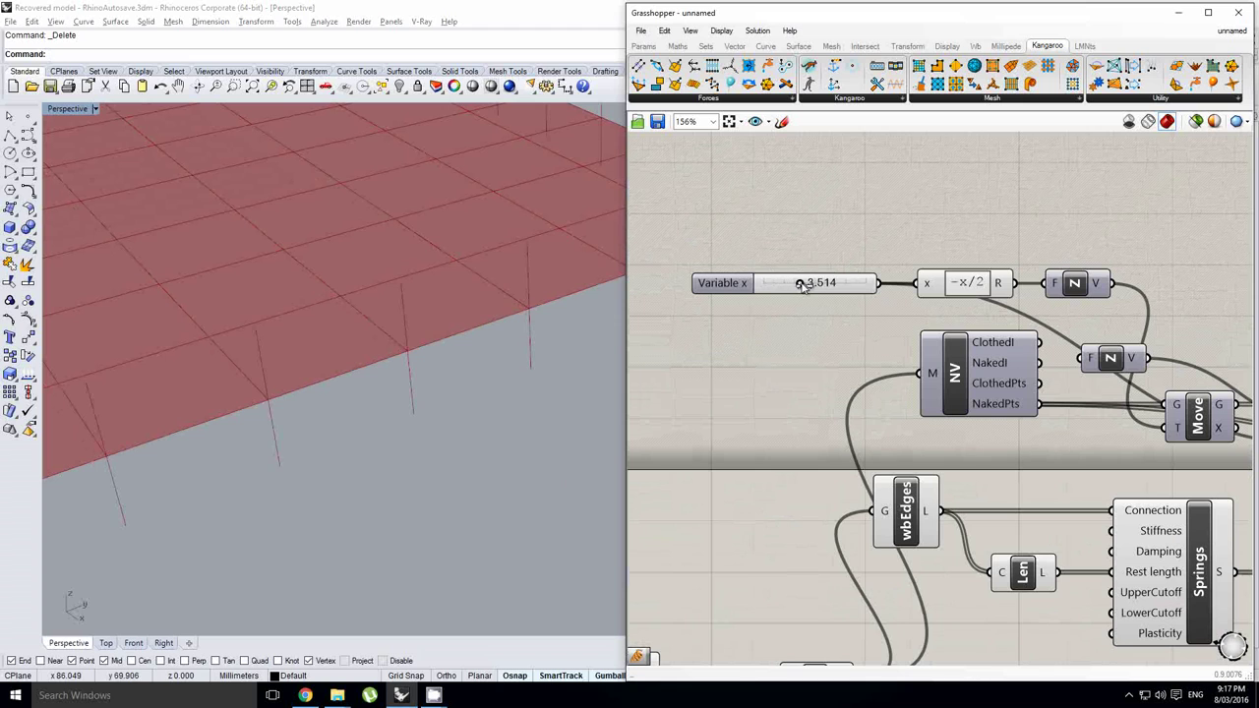
scroll(469, 347, "down", 15)
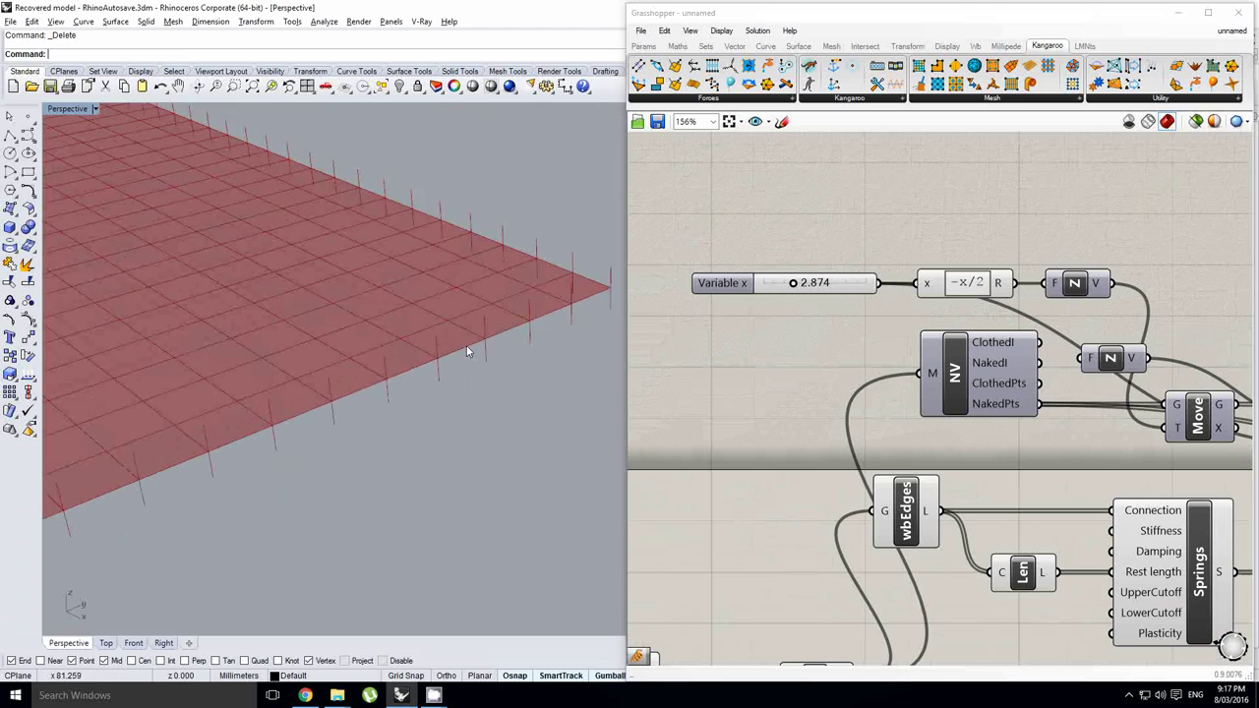
scroll(284, 361, "up", 2)
scroll(649, 394, "down", 3)
Examine the vertical lines around the mesh perimeter from several viewing angles in the Rhino viewport.
right_click(812, 352)
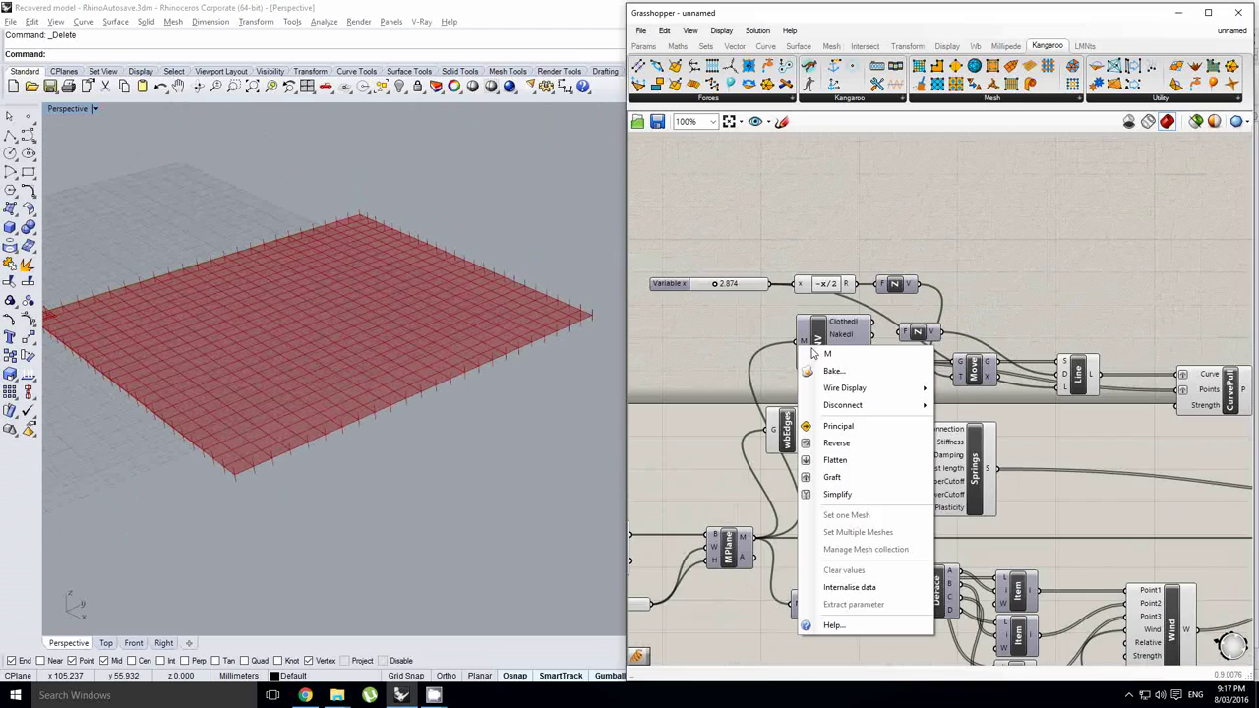
right_click_drag(1037, 453, 979, 405)
scroll(417, 376, "down", 4)
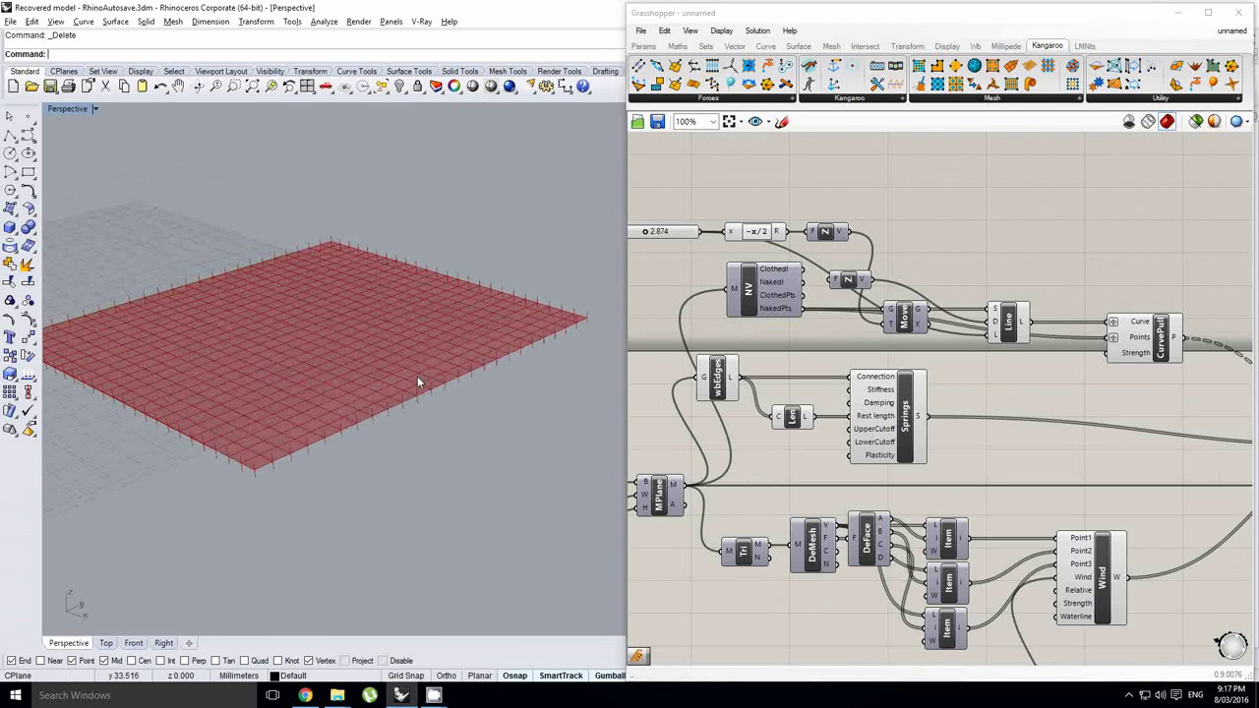
scroll(467, 340, "up", 2)
scroll(433, 393, "up", 3)
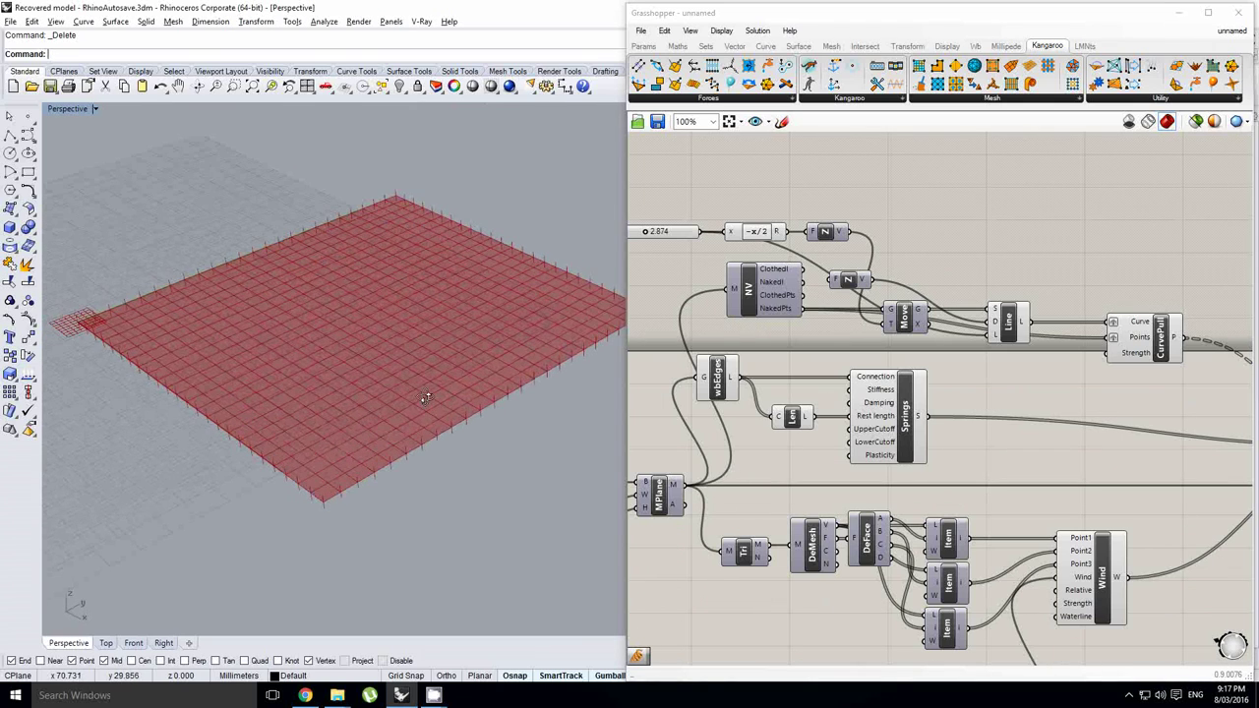
right_click_drag(497, 401, 581, 340)
scroll(578, 335, "down", 2)
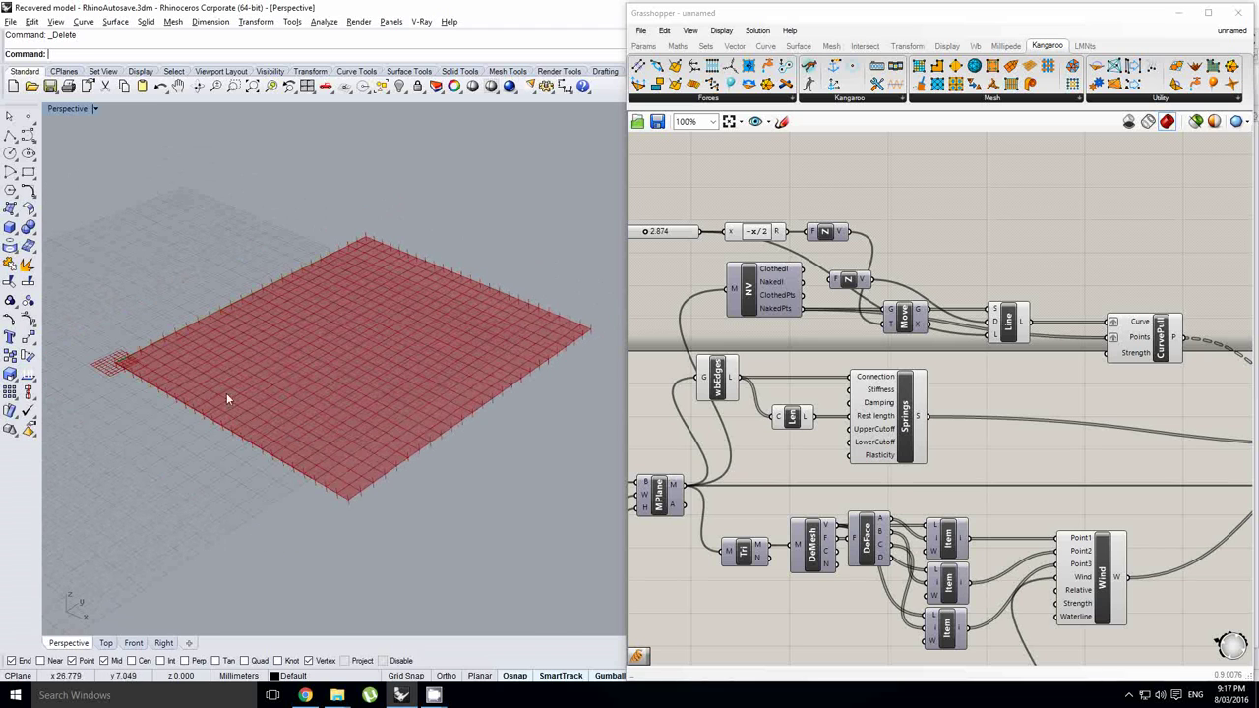
right_click_drag(389, 400, 368, 385)
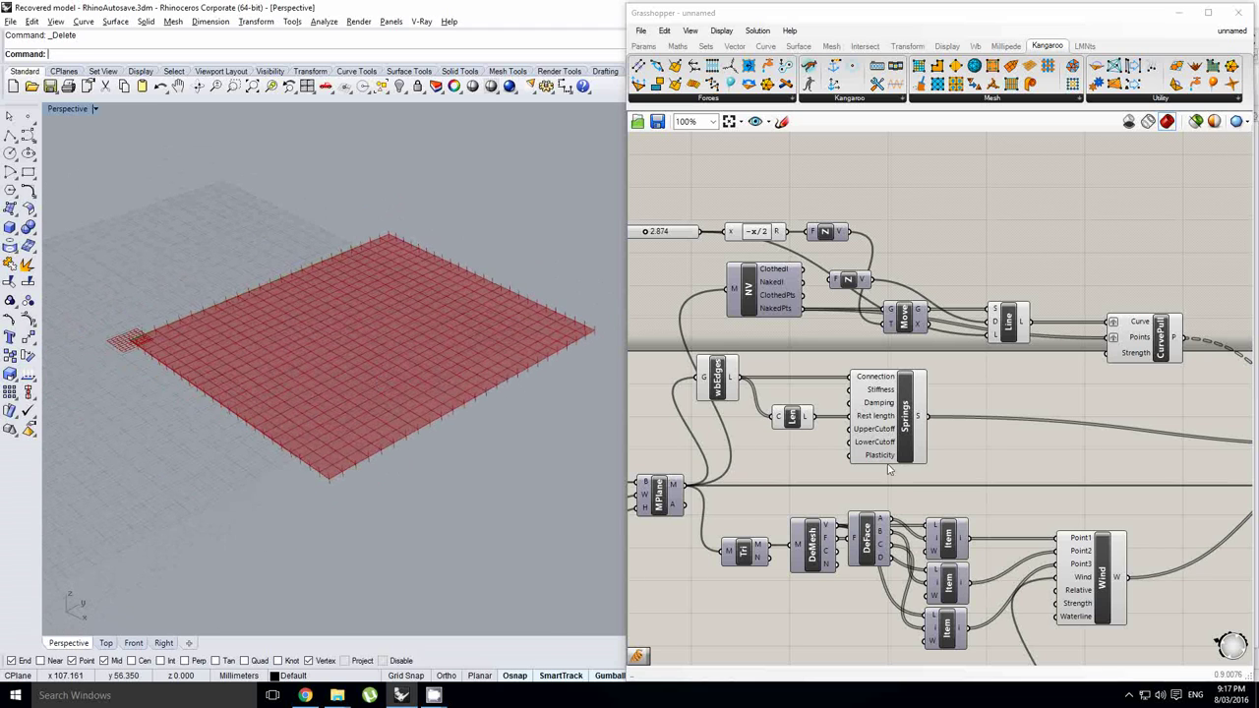
Replace the Amplitude vector feeding the Wind component's Wind input with the A+B addition result.
right_click_drag(984, 429, 875, 362)
right_click_drag(1035, 450, 996, 429)
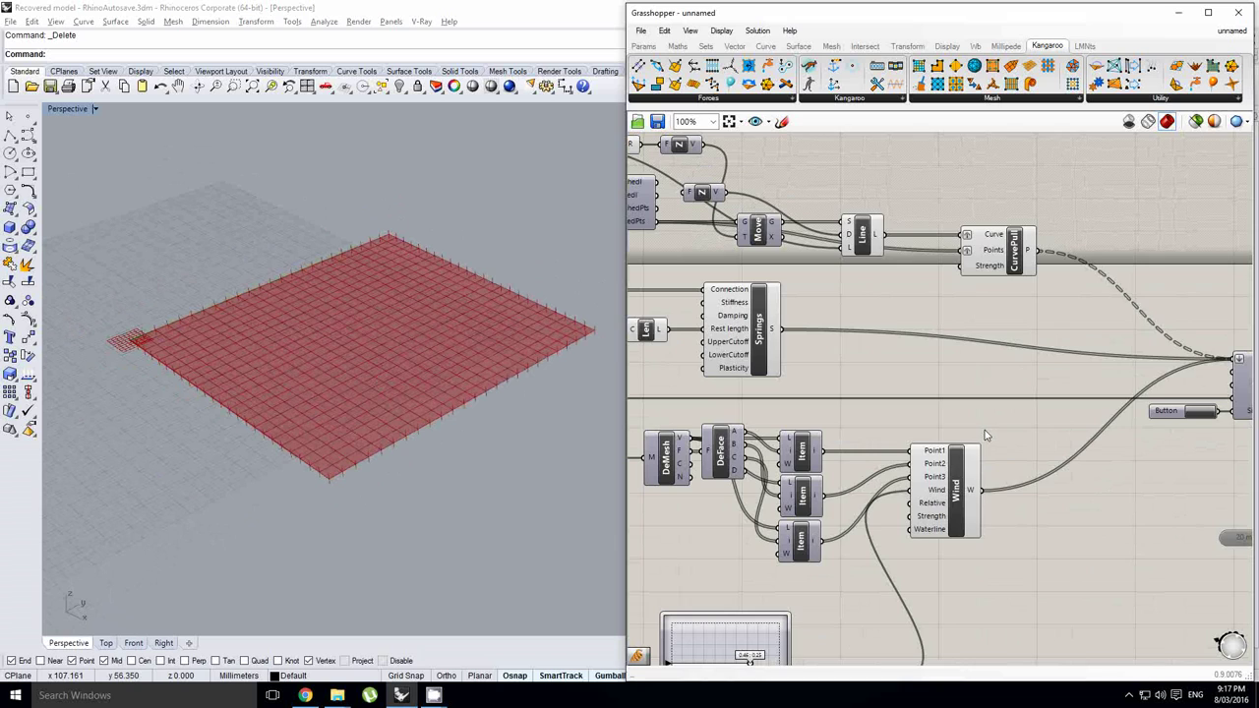
scroll(1015, 514, "down", 1)
right_click(1013, 513)
left_click_drag(994, 534, 783, 339)
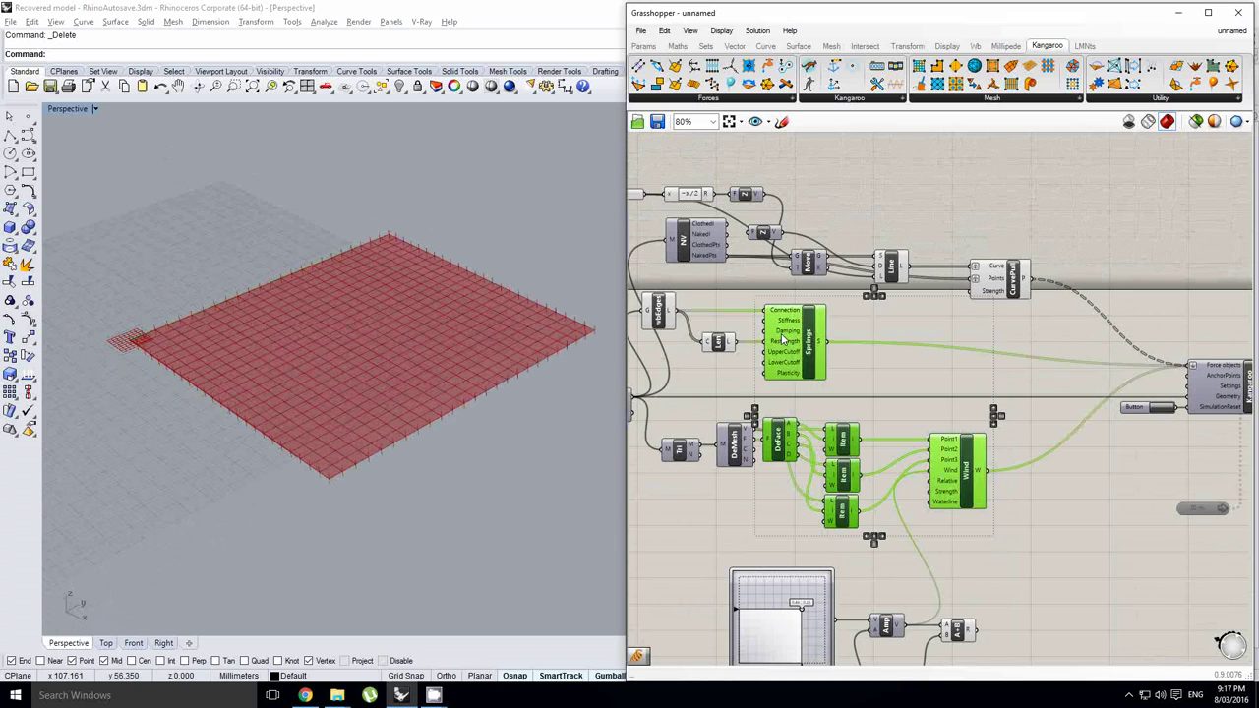
left_click(967, 390)
right_click_drag(973, 391, 899, 279)
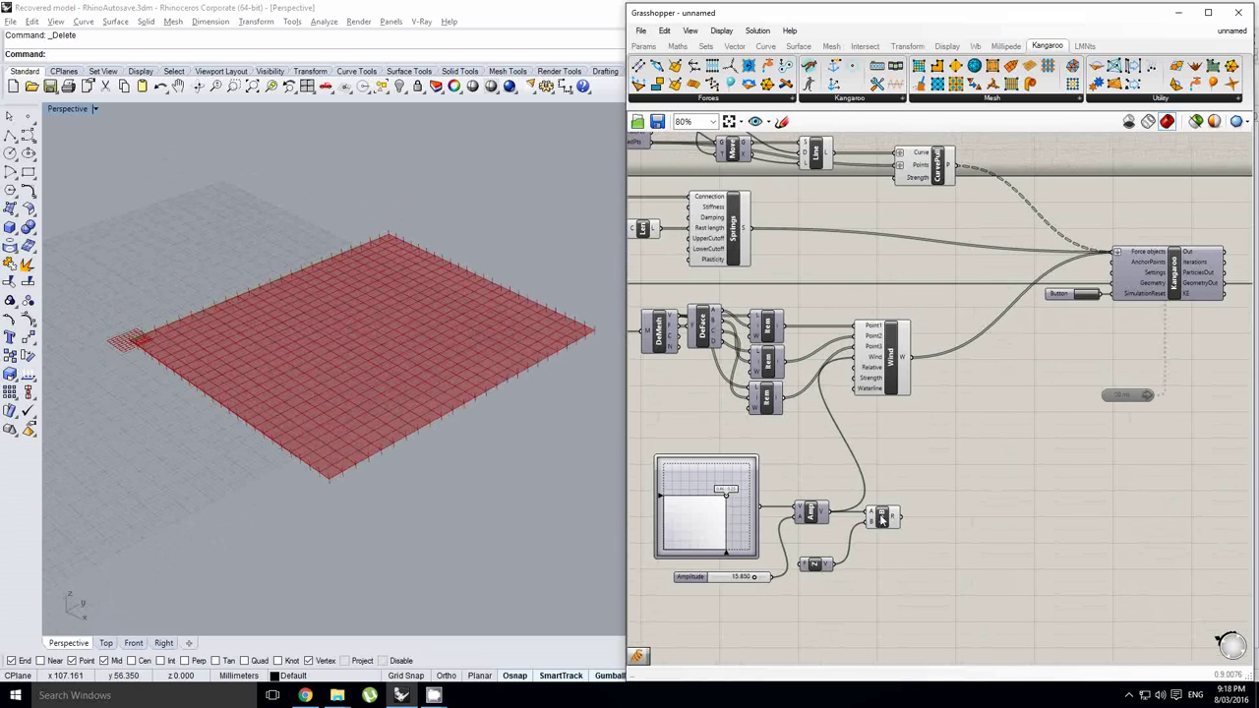
right_click_drag(863, 486, 867, 474)
left_click(998, 474)
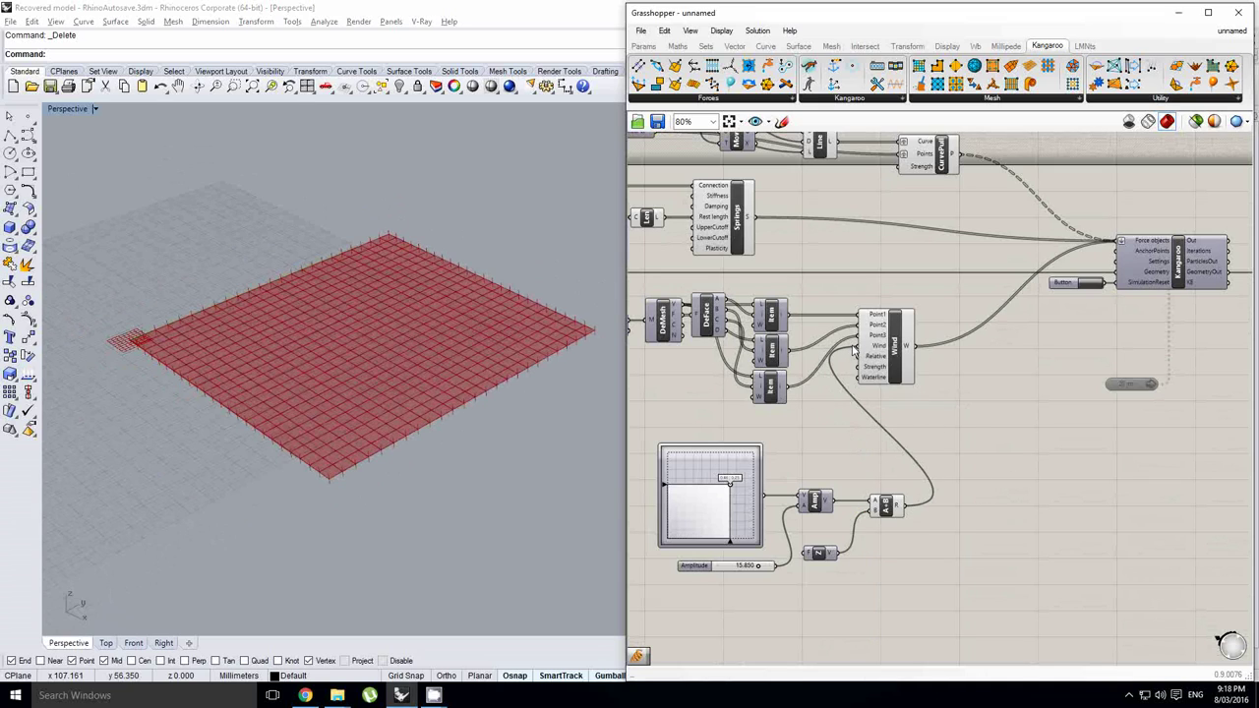
Start the timer attached to the Kangaroo solver and view the deforming mesh from a lower angle.
double_click(1129, 389)
right_click_drag(421, 395, 436, 341)
scroll(434, 355, "up", 2)
scroll(397, 366, "up", 2)
right_click_drag(377, 371, 474, 388)
Set the Amplitude slider of the wind vector to 0.000.
right_click_drag(880, 342, 1039, 276)
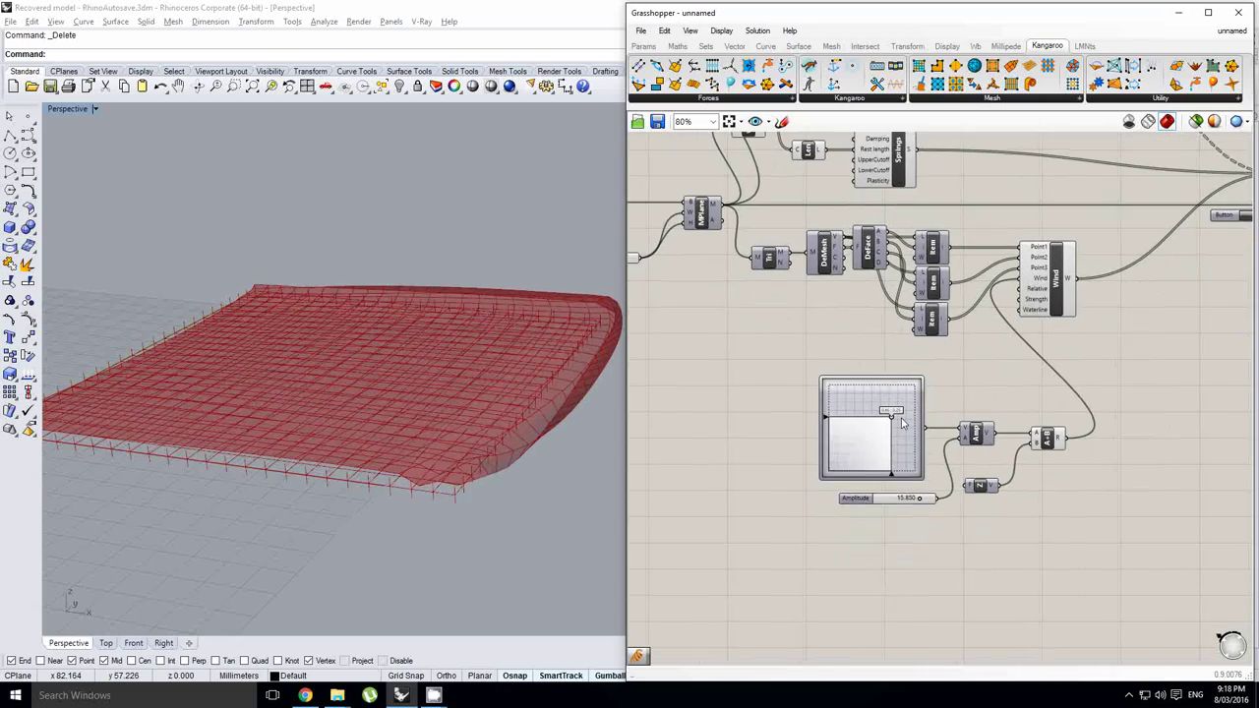
scroll(939, 444, "up", 1)
right_click_drag(939, 445, 938, 430)
scroll(906, 492, "up", 1)
left_click_drag(883, 488, 801, 495)
Examine how the mesh inflates and how its edges and corners relate to the vertical lines during the simulation.
right_click_drag(531, 447, 491, 431)
scroll(491, 433, "up", 2)
right_click_drag(433, 393, 336, 381)
scroll(430, 413, "down", 2)
scroll(342, 427, "up", 2)
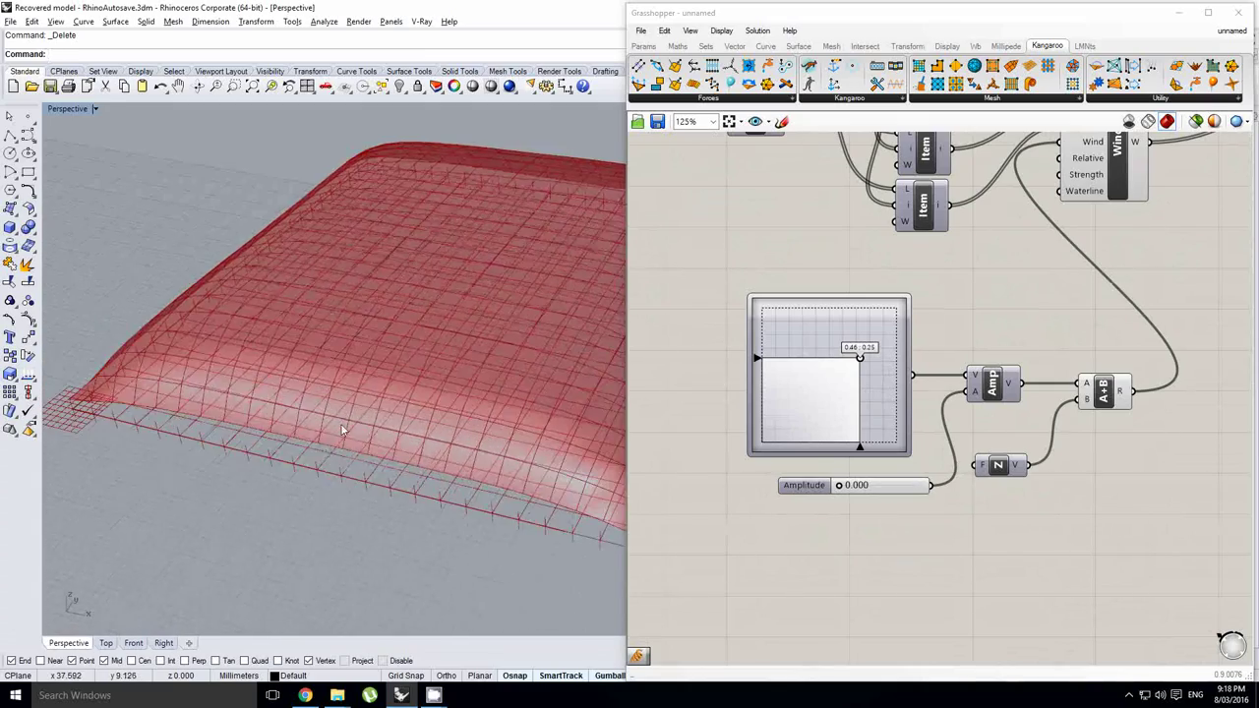
right_click_drag(342, 427, 269, 424)
scroll(297, 416, "up", 2)
right_click_drag(183, 258, 281, 363)
right_click_drag(363, 452, 321, 452)
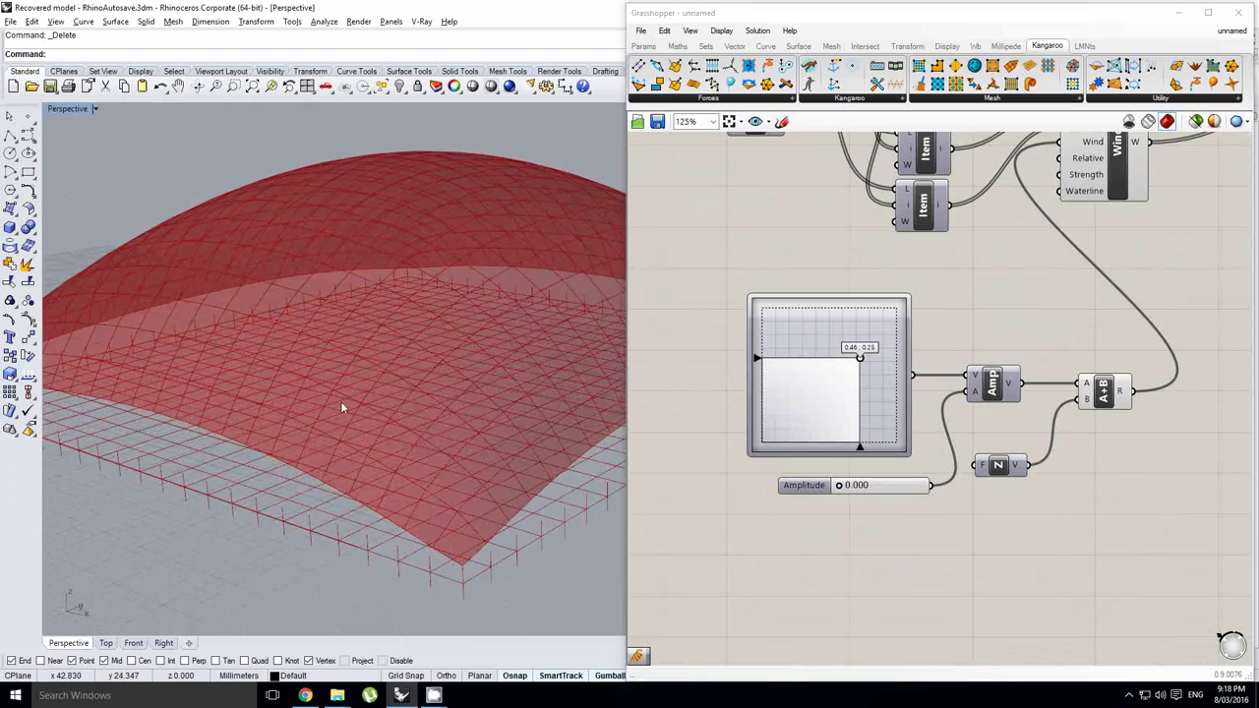
scroll(342, 407, "down", 2)
right_click_drag(343, 407, 263, 479)
scroll(347, 369, "down", 3)
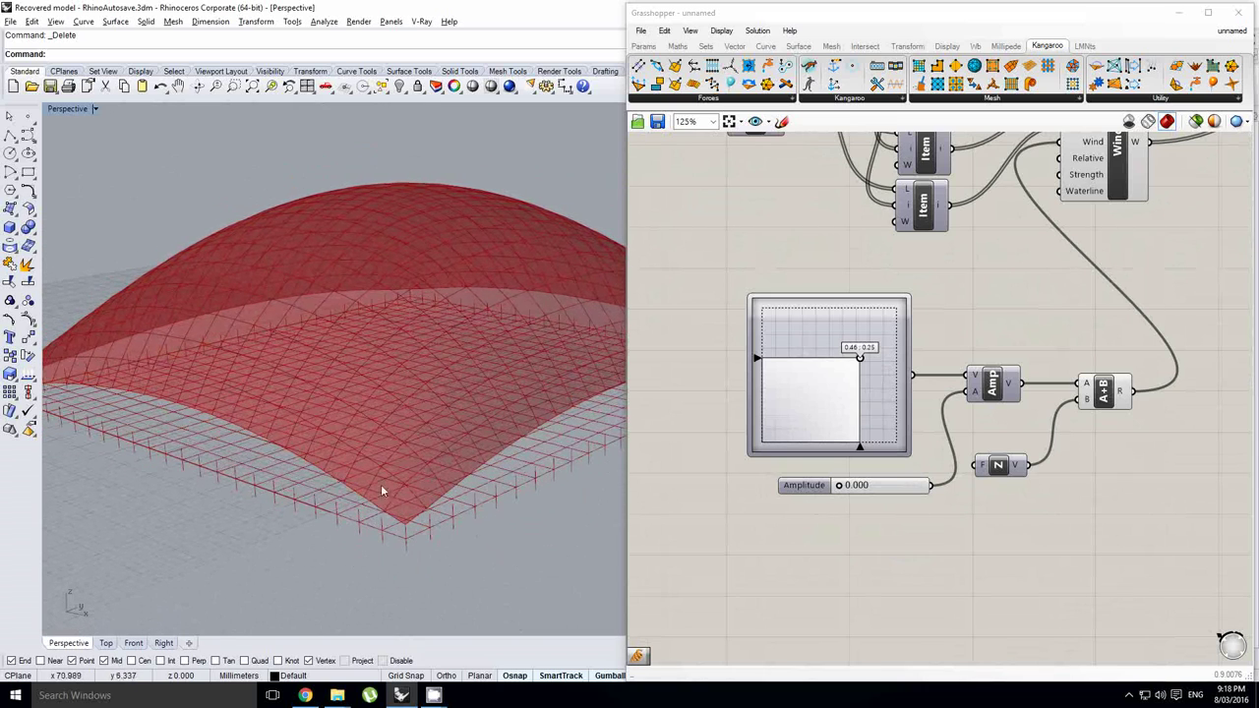
right_click_drag(381, 483, 453, 434)
right_click_drag(989, 309, 924, 382)
scroll(944, 352, "down", 2)
scroll(900, 391, "down", 1)
right_click_drag(424, 445, 370, 512)
scroll(380, 448, "down", 2)
Add a number slider above the Line component and give it an upper limit of 1000.
right_click_drag(929, 235, 889, 364)
scroll(943, 295, "up", 2)
right_click_drag(941, 304, 949, 306)
right_click(949, 305)
scroll(969, 317, "up", 4)
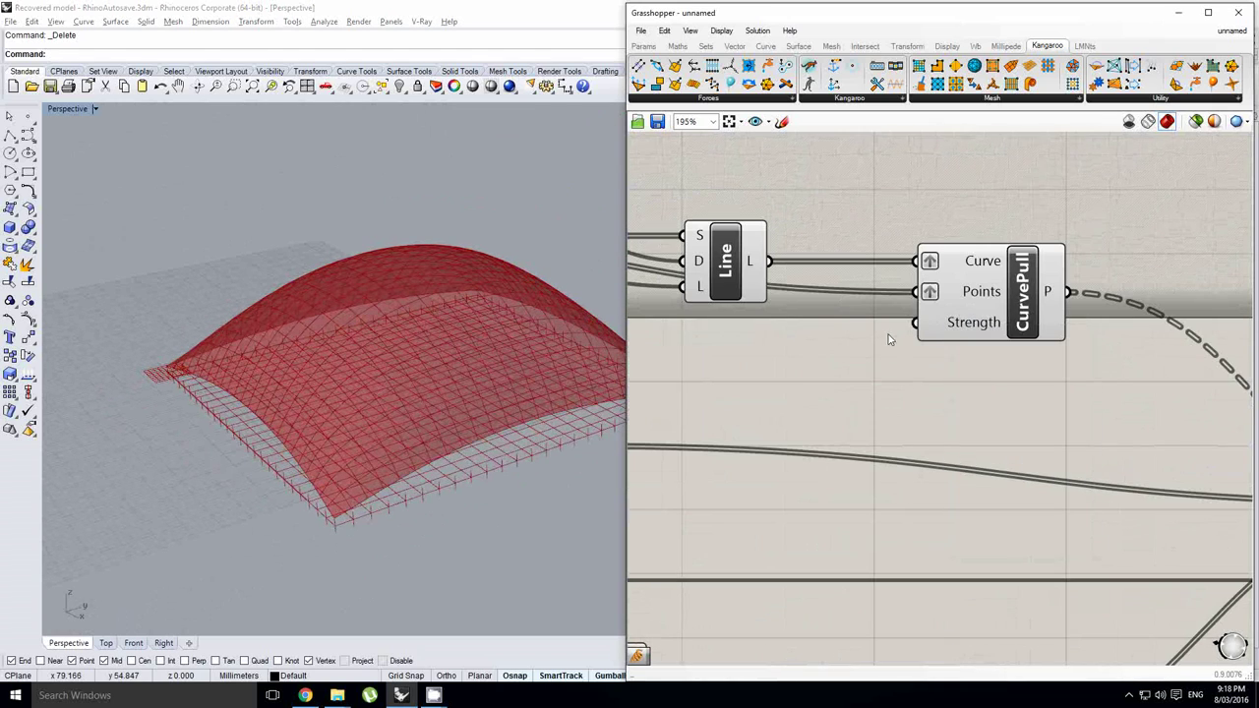
right_click_drag(852, 315, 938, 340)
scroll(926, 280, "down", 1)
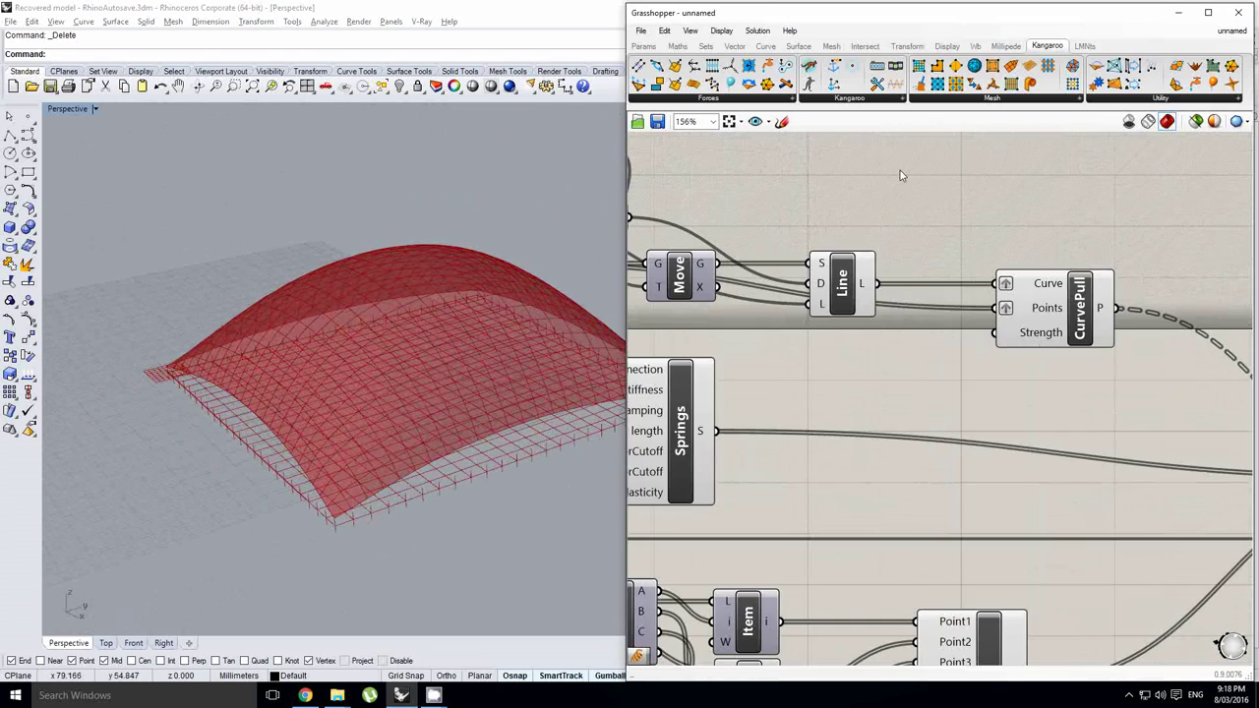
right_click_drag(900, 171, 947, 218)
left_click(658, 47)
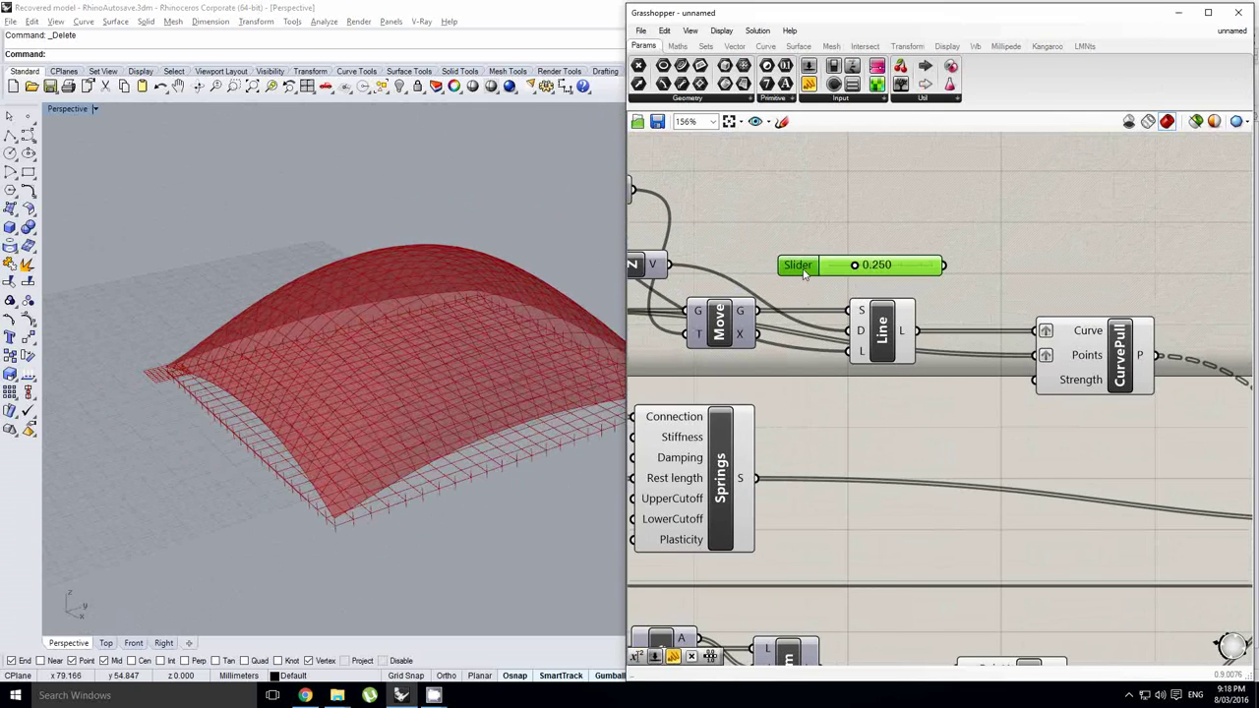
double_click(805, 274)
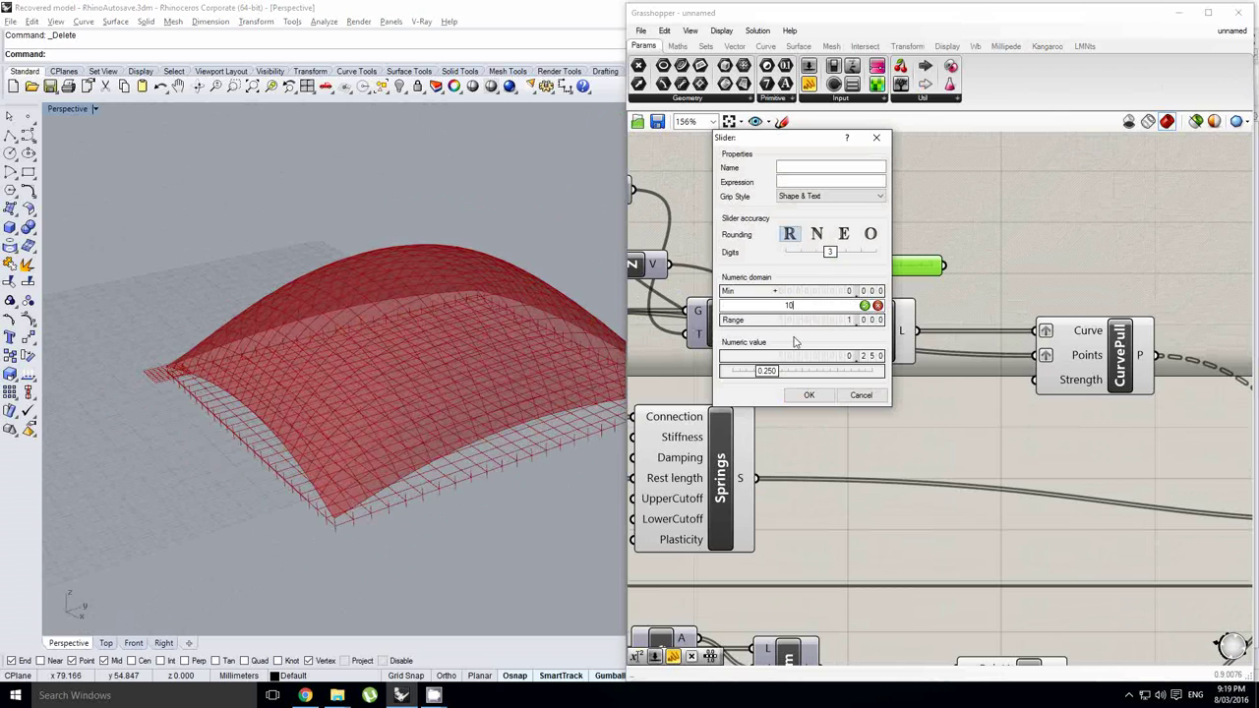
left_click(809, 393)
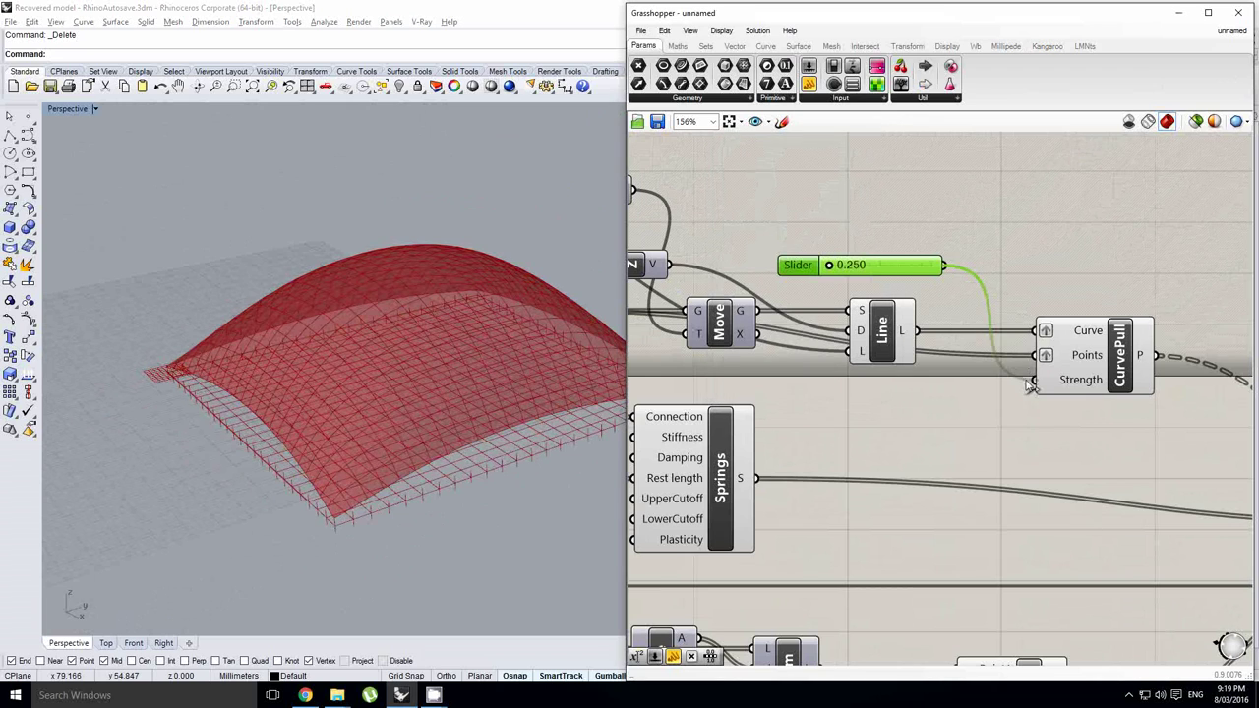
Connect the new slider to CurvePull's Strength input, set it to 1000, and inspect the mesh edges.
left_click_drag(1028, 385, 1030, 381)
left_click_drag(844, 267, 1074, 280)
right_click_drag(275, 437, 354, 424)
scroll(303, 463, "up", 5)
scroll(384, 423, "down", 6)
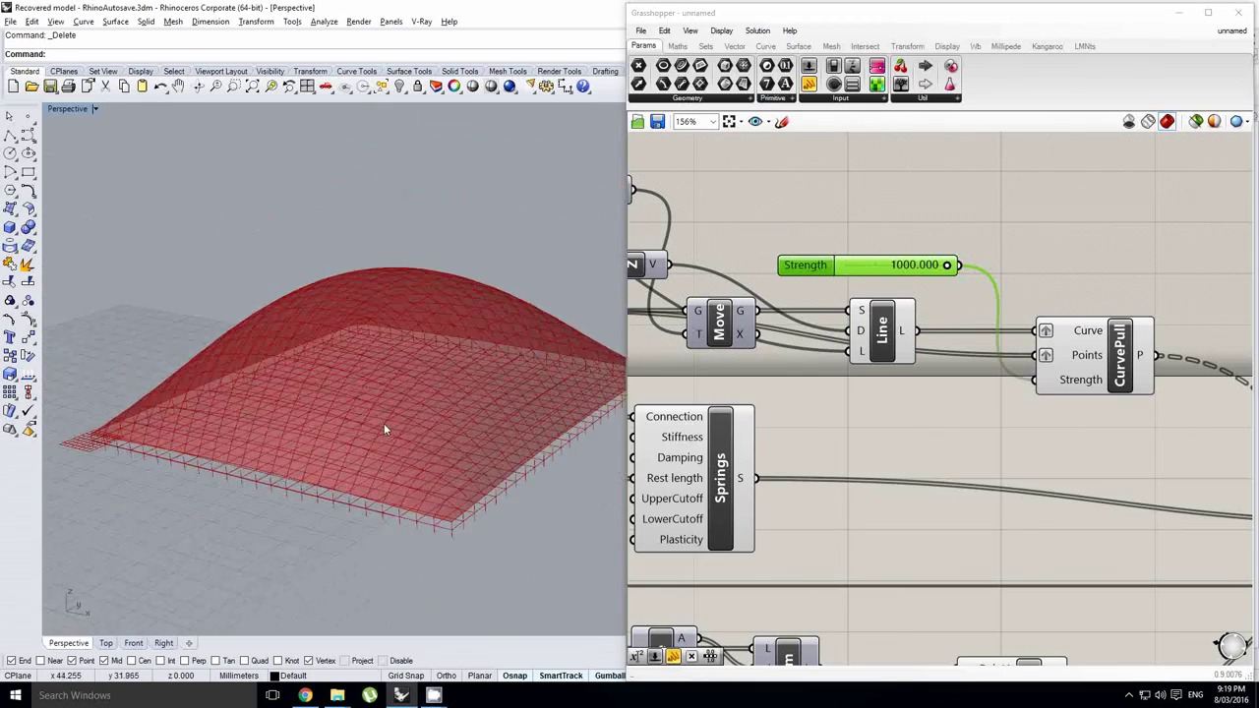
Delete the Strength slider connected to the CurvePull component.
left_click(858, 285)
scroll(912, 293, "down", 1)
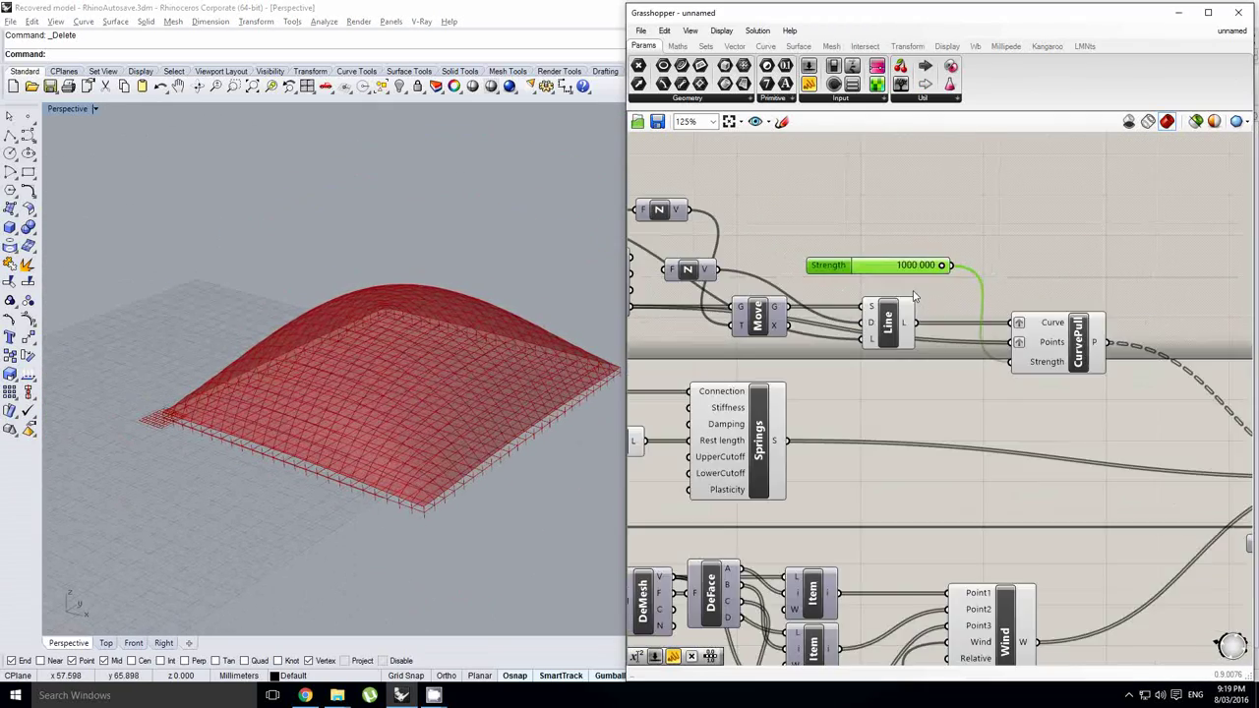
key("Delete")
Move the Wind component, Kangaroo solver, reset button, timer and output mesh farther from the upstream components to make room.
scroll(987, 288, "down", 1)
right_click_drag(991, 282, 1055, 279)
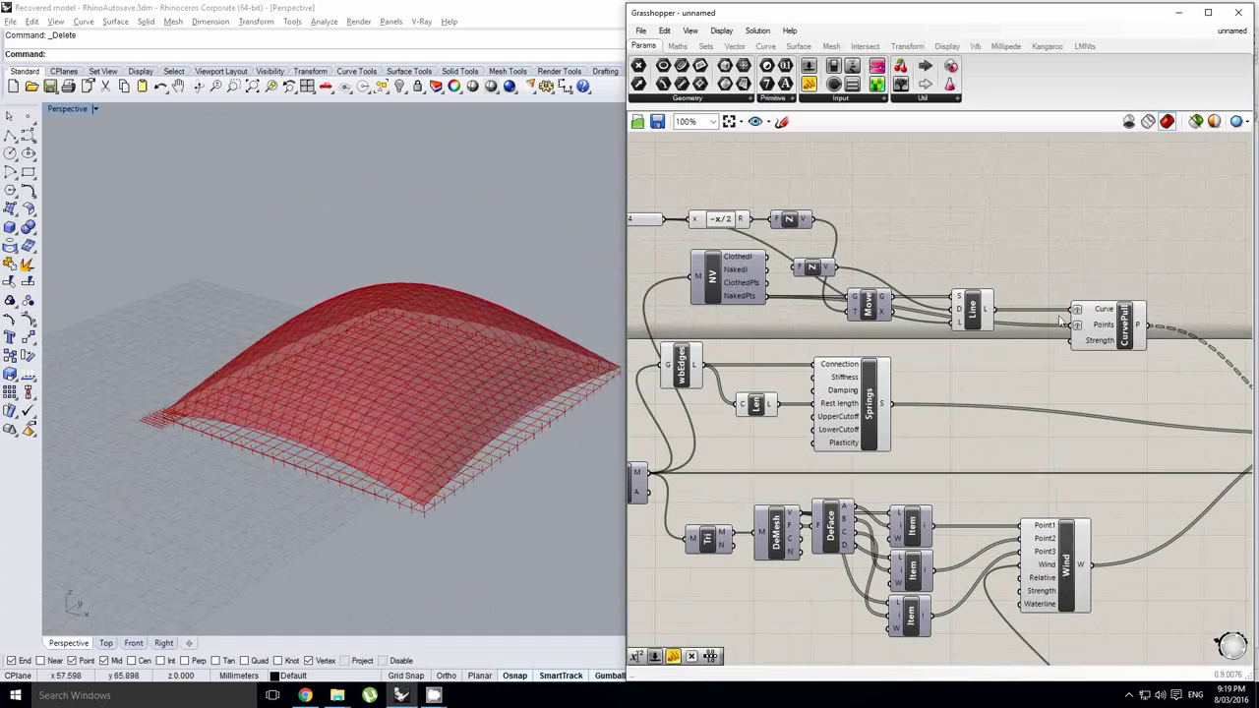
scroll(1025, 354, "down", 4)
right_click_drag(1025, 354, 1016, 358)
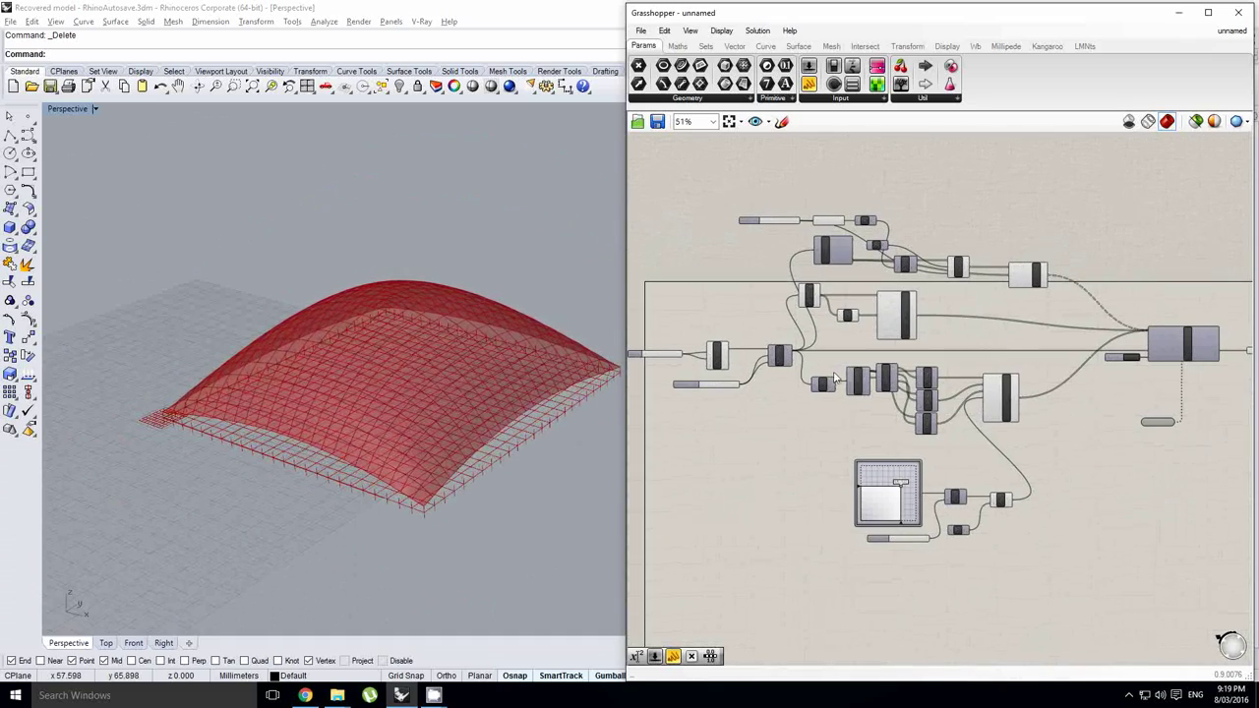
right_click_drag(1049, 398, 766, 401)
scroll(944, 406, "up", 1)
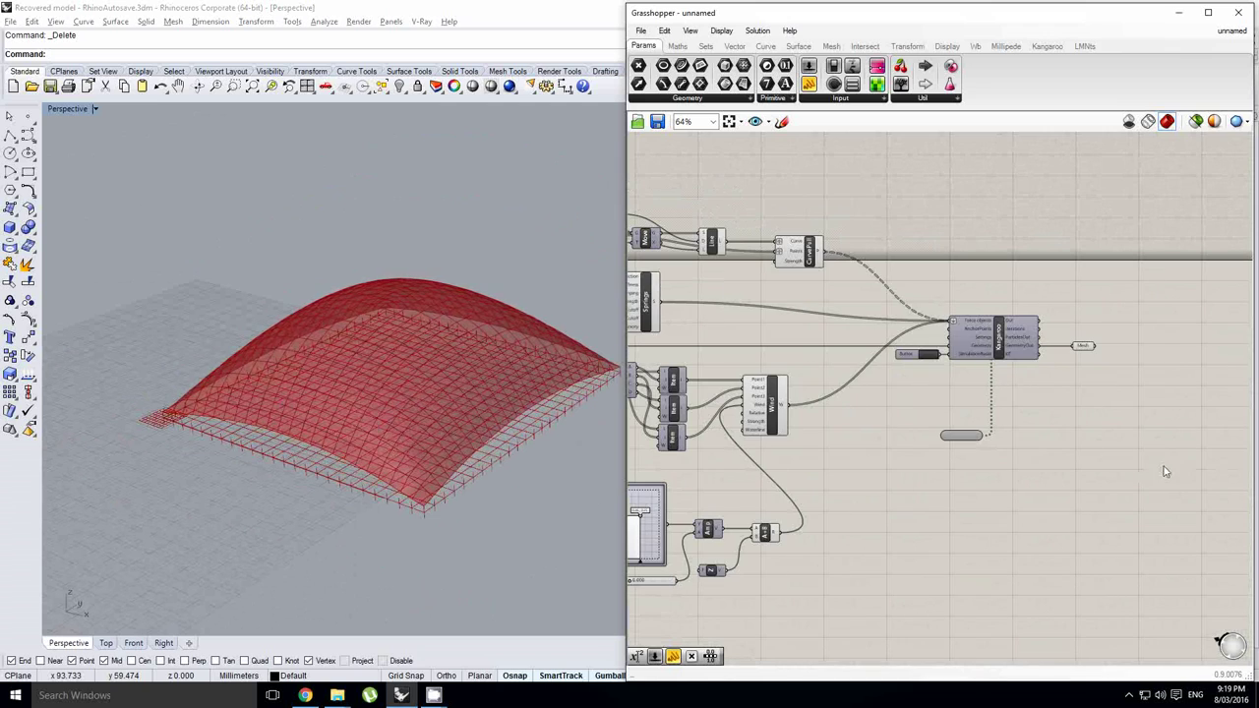
left_click_drag(1164, 465, 768, 296)
left_click_drag(762, 401, 934, 401)
left_click(812, 367)
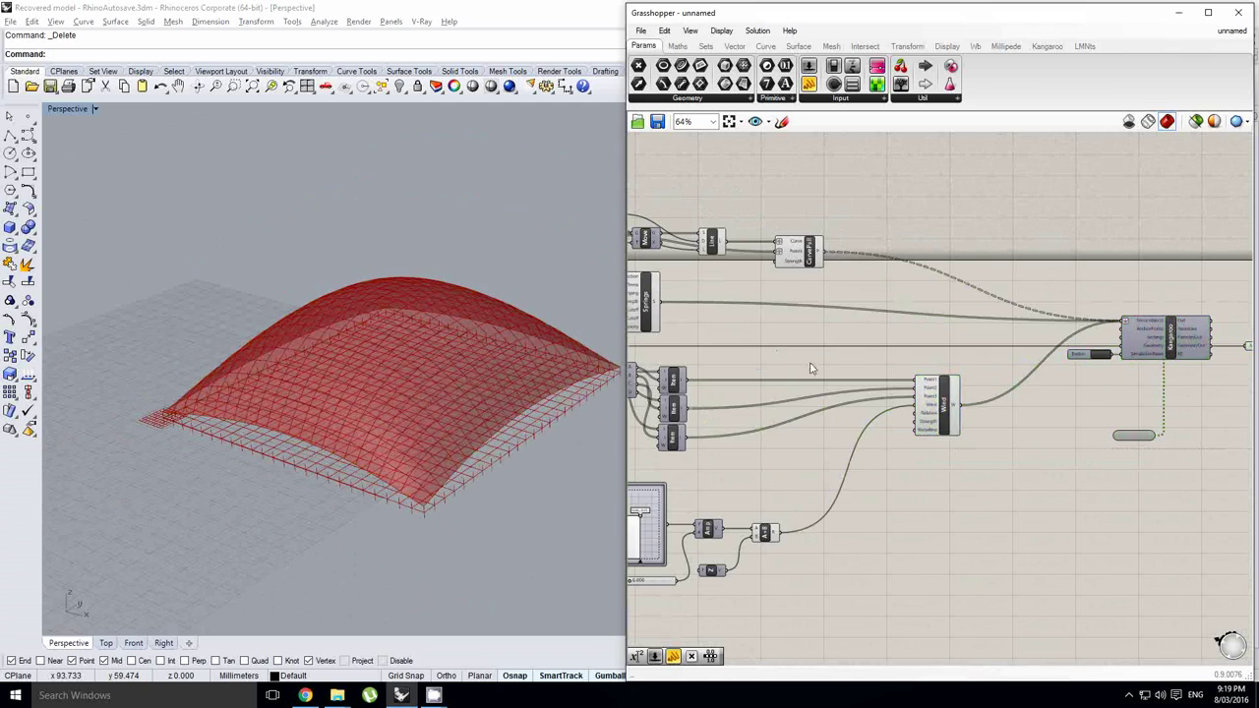
Move the wbEdges, Length and Springs components together to just above the Wind component.
scroll(775, 344, "down", 1)
right_click_drag(775, 344, 820, 336)
scroll(920, 351, "down", 1)
scroll(920, 335, "up", 4)
scroll(902, 323, "down", 1)
left_click(902, 322)
scroll(829, 316, "down", 1)
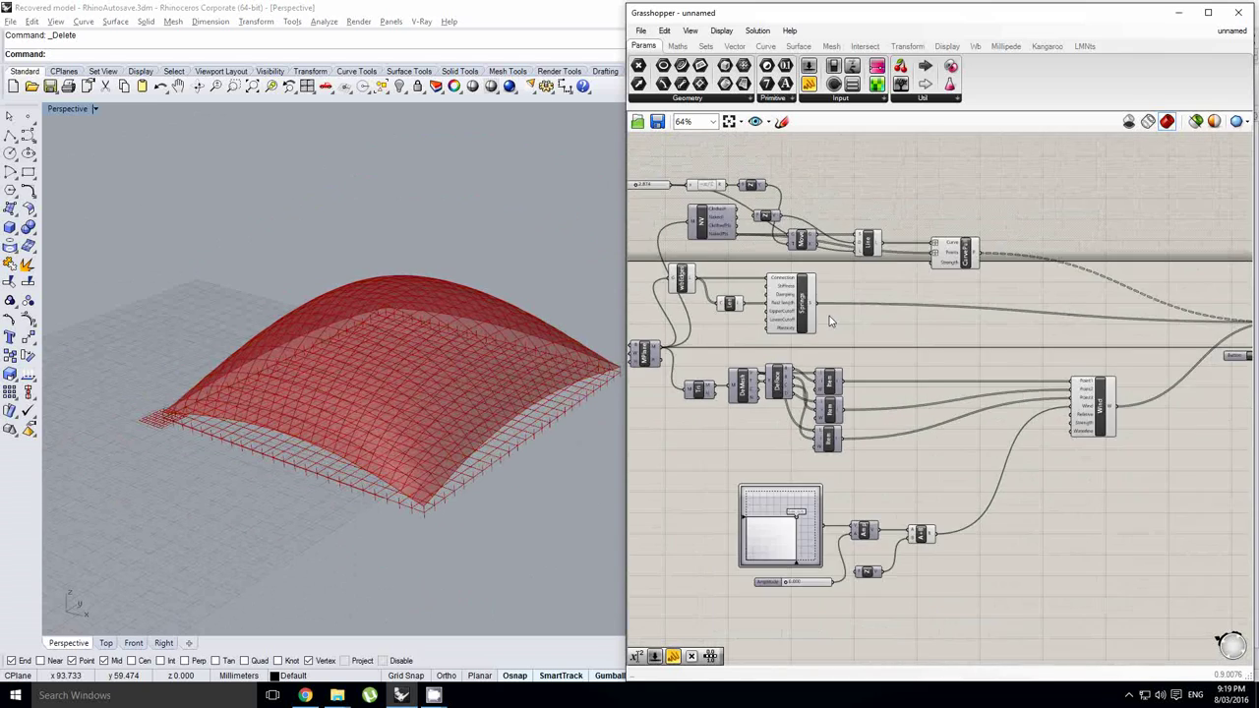
scroll(829, 315, "down", 2)
right_click_drag(1031, 501, 972, 492)
scroll(742, 295, "up", 1)
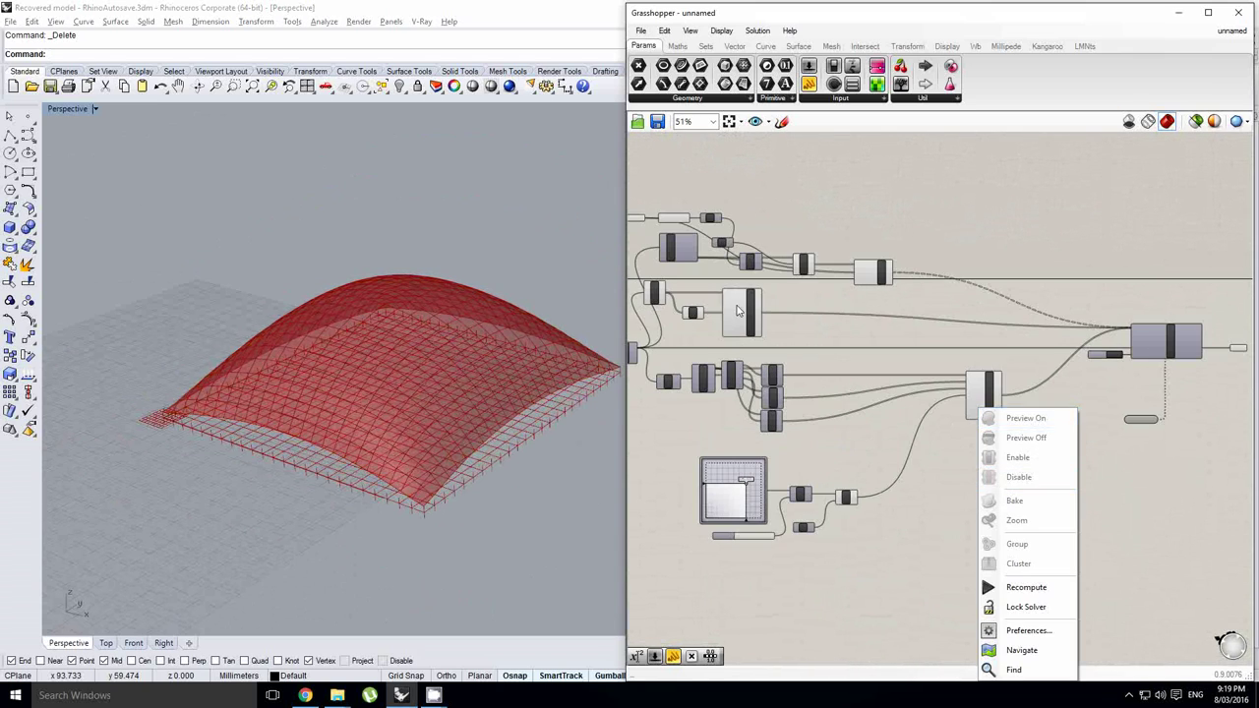
left_click(738, 308)
right_click_drag(721, 318, 847, 318)
scroll(811, 317, "up", 2)
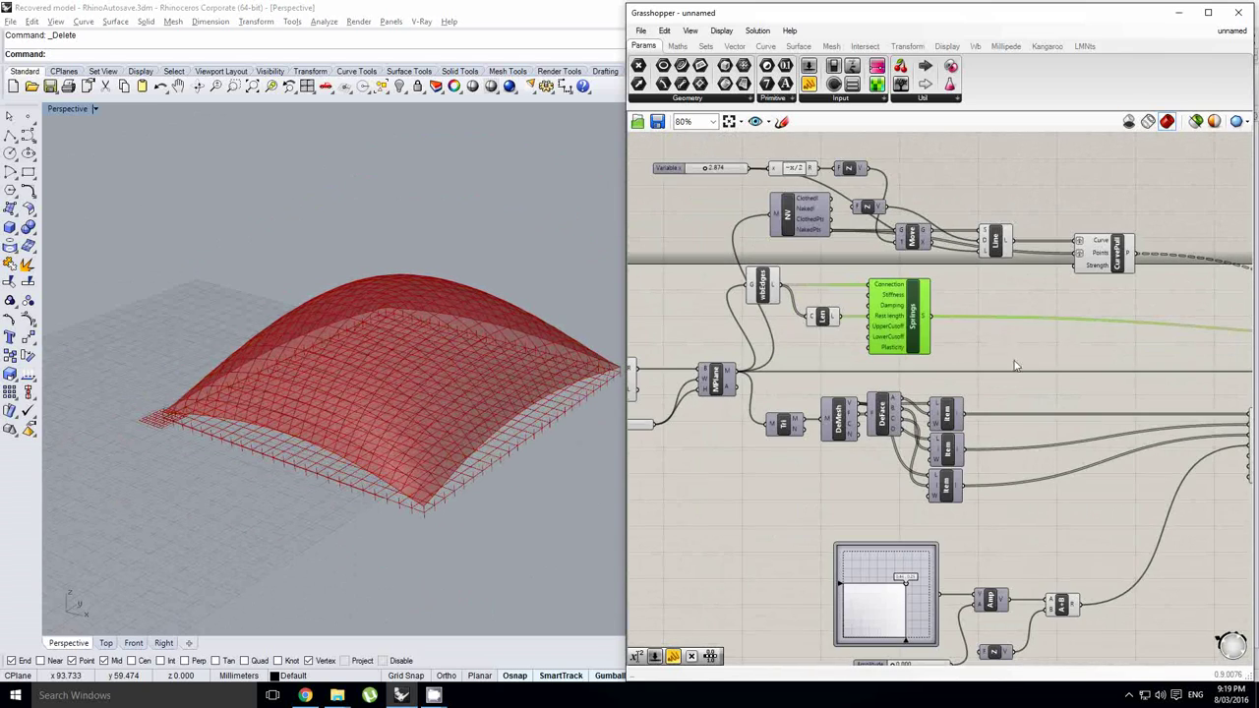
left_click_drag(1016, 366, 763, 277)
scroll(763, 280, "down", 3)
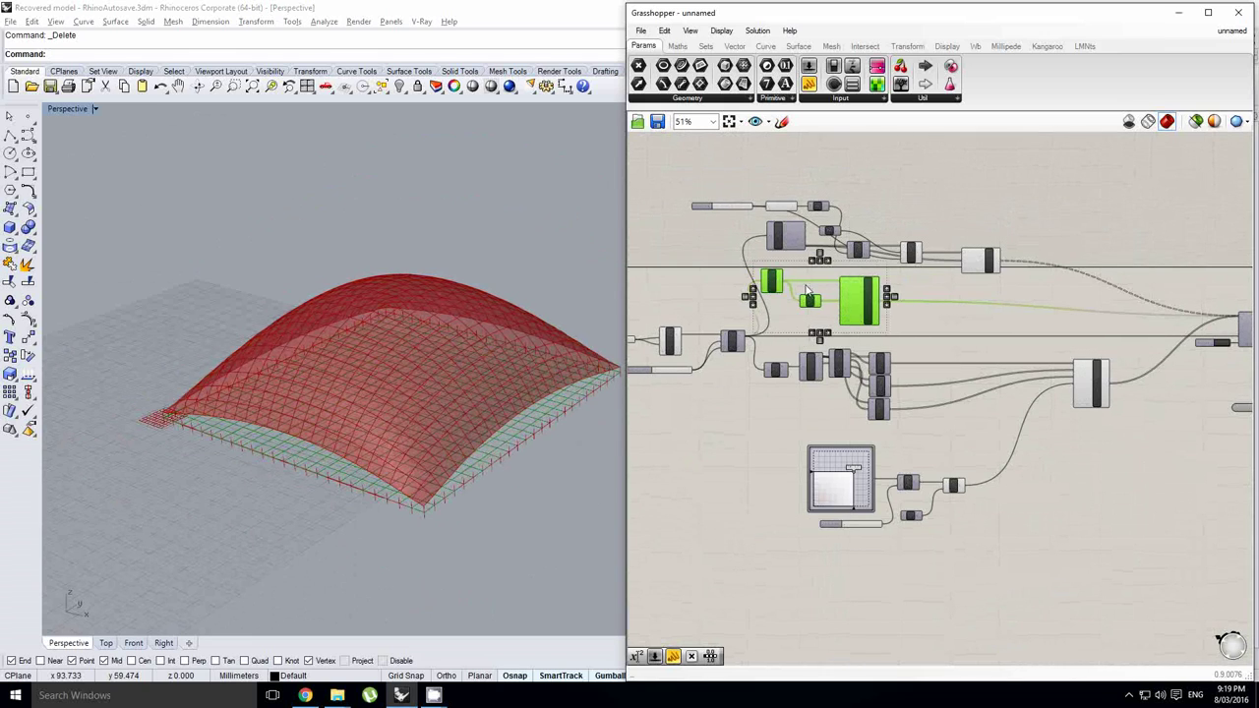
scroll(1031, 263, "up", 5)
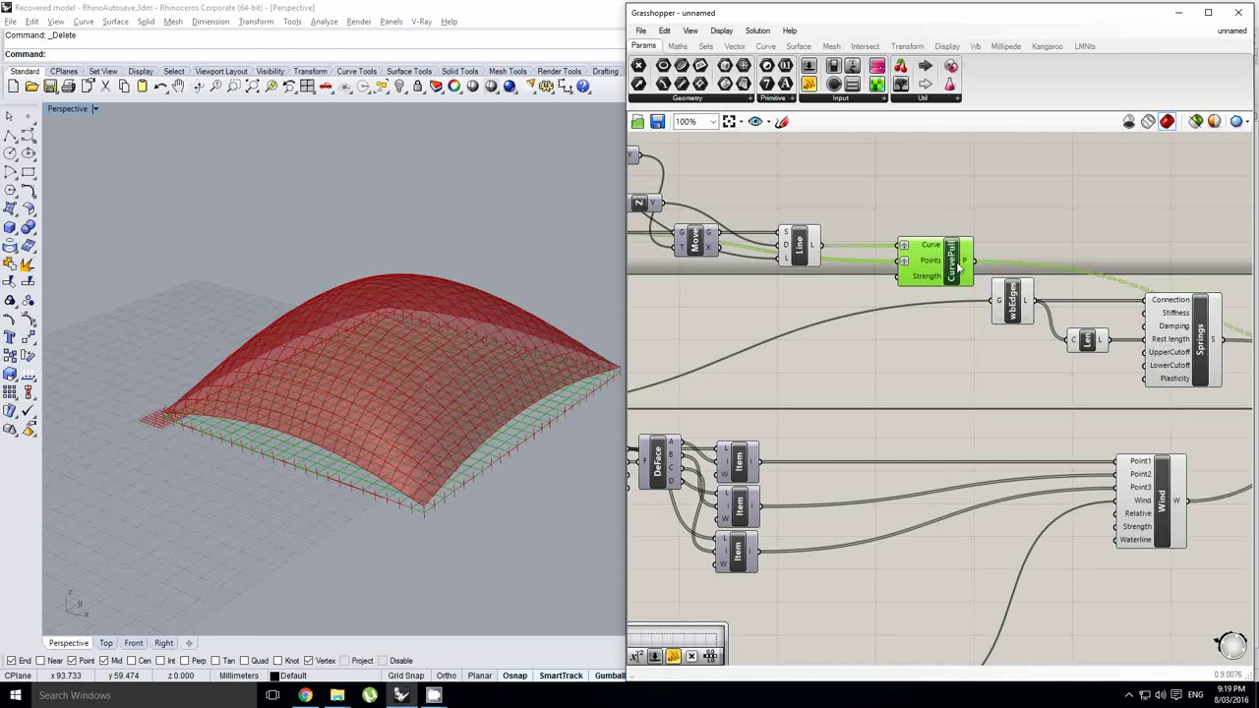
Move the naked vertices, slider, expression, Unit Z, Move and Line components together next to the CurvePull component.
scroll(847, 296, "down", 3)
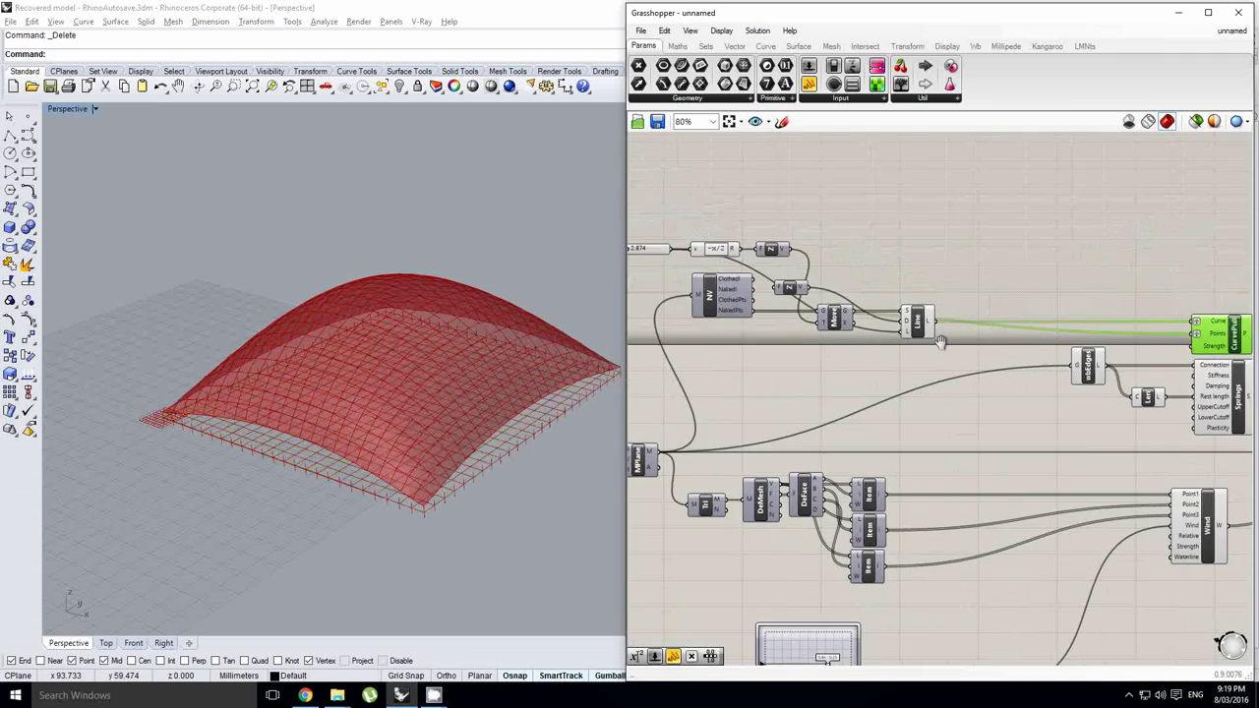
left_click_drag(970, 346, 692, 254)
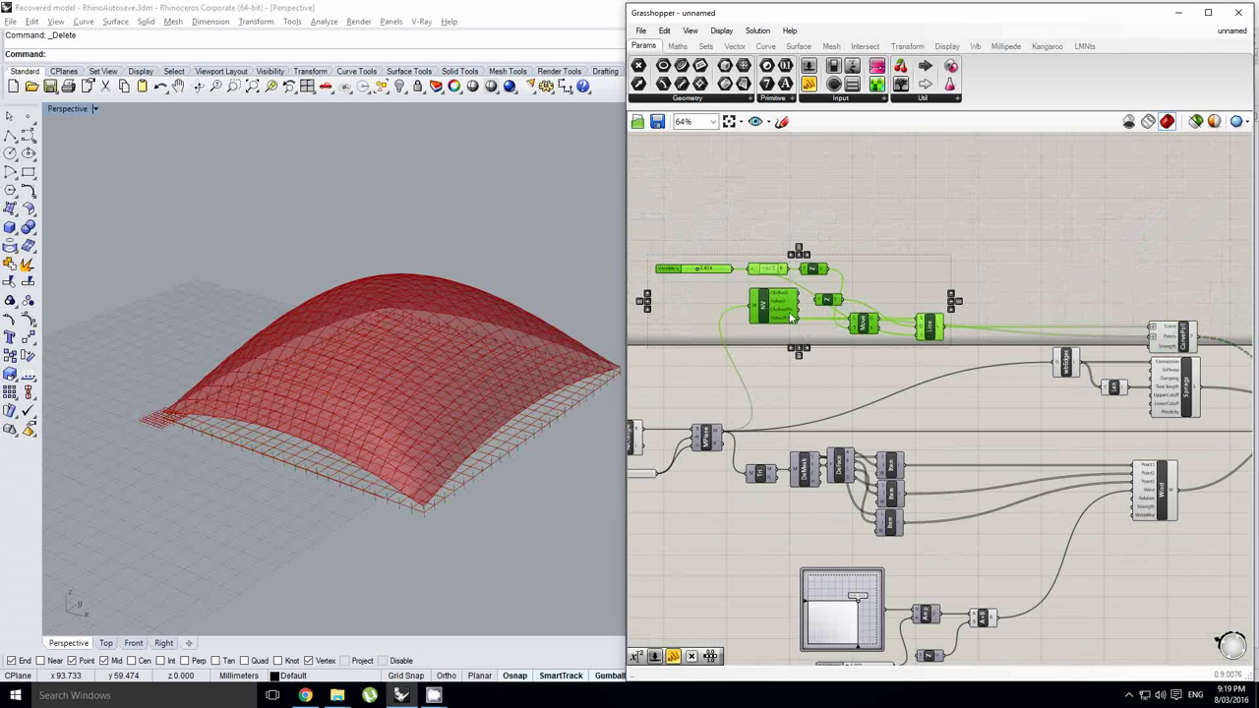
left_click_drag(772, 316, 944, 315)
Move the Triangulate, DeMesh, DeFace and three List Item components together next to the Wind component.
scroll(959, 318, "down", 2)
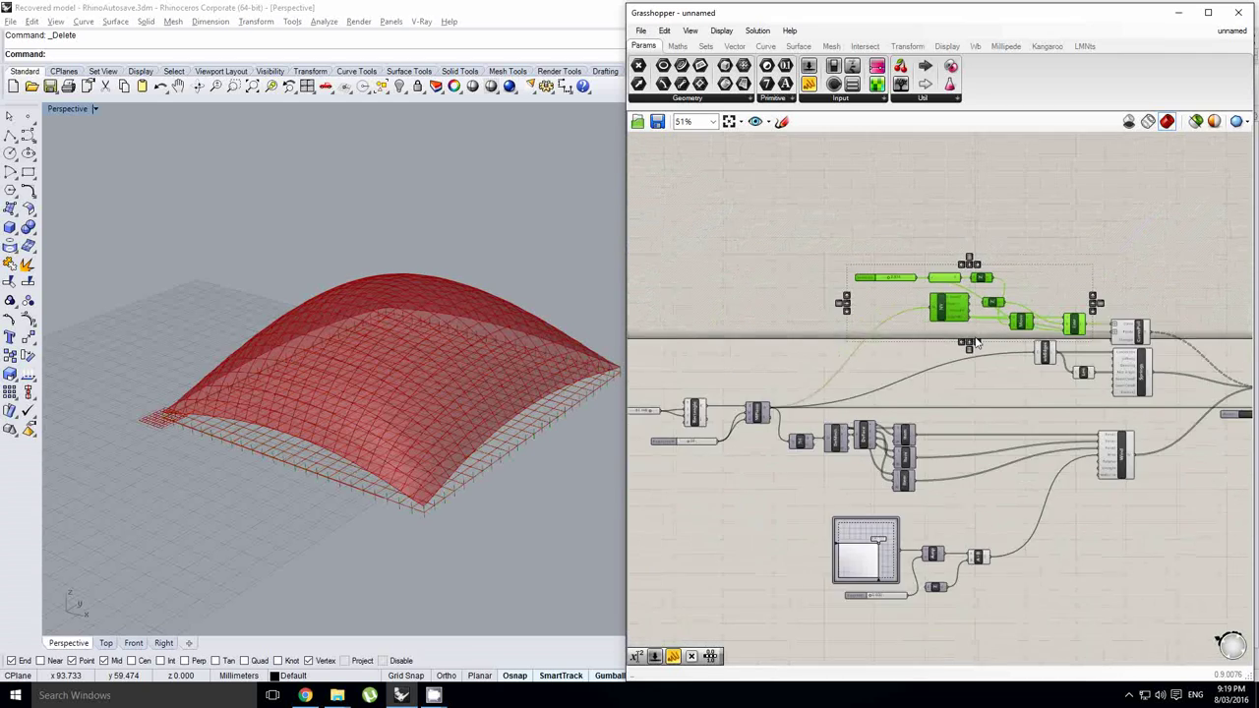
right_click_drag(853, 440, 821, 426)
scroll(821, 426, "up", 4)
scroll(821, 426, "down", 2)
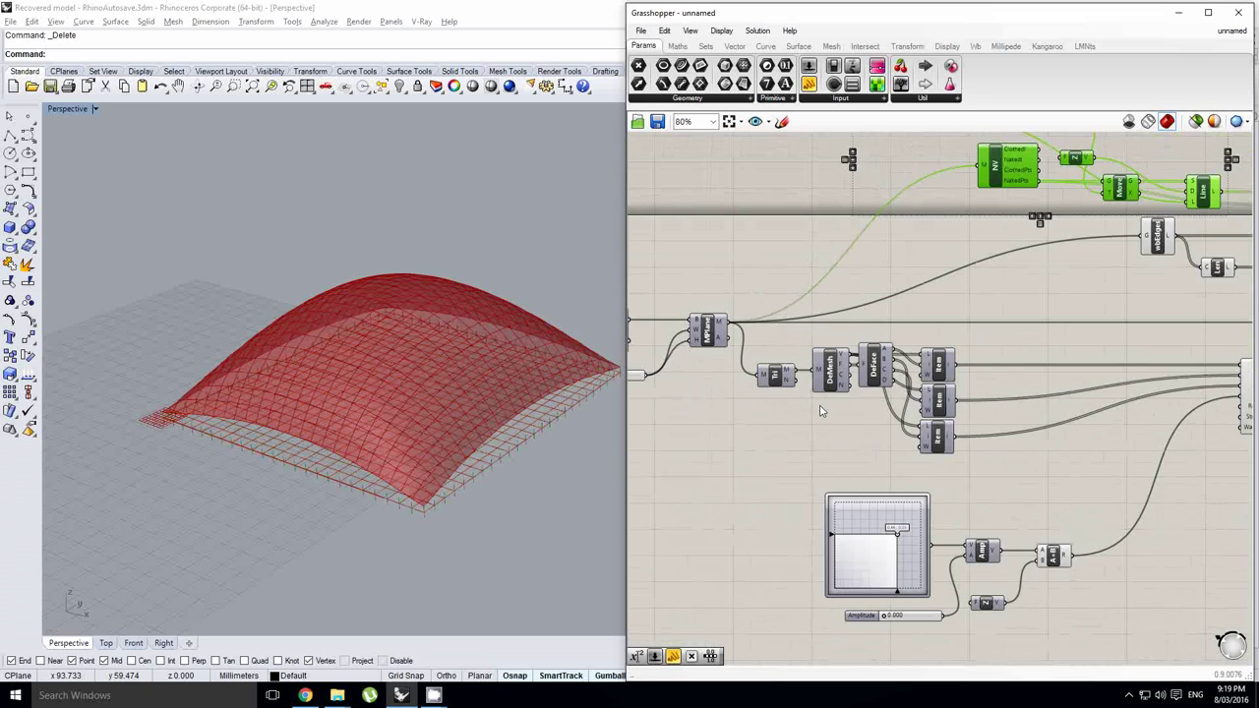
right_click_drag(1008, 434, 983, 430)
right_click(984, 430)
left_click_drag(938, 457, 879, 401)
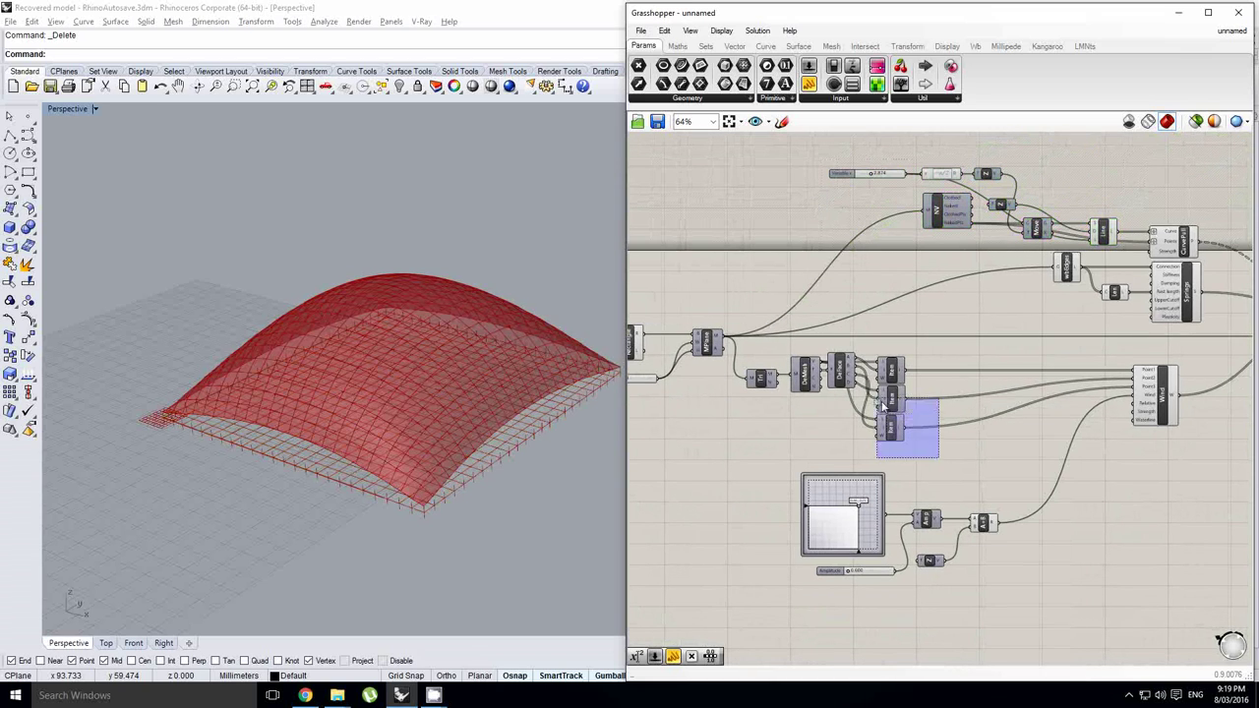
left_click_drag(963, 450, 754, 361)
left_click_drag(761, 385, 946, 384)
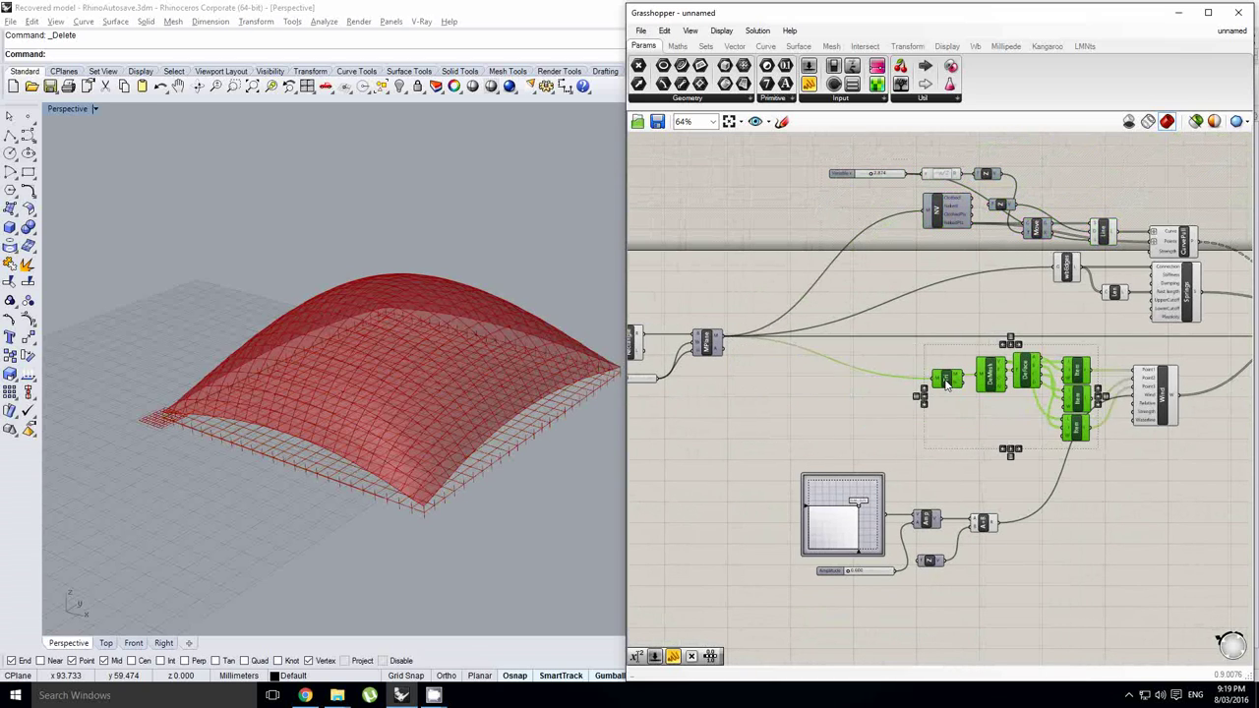
Bring the wind vector components nearer to Wind, and open a wide gap in the canvas after MPlane.
left_click_drag(1013, 599, 951, 492)
scroll(952, 497, "down", 4)
left_click_drag(862, 420, 1222, 413, "alt")
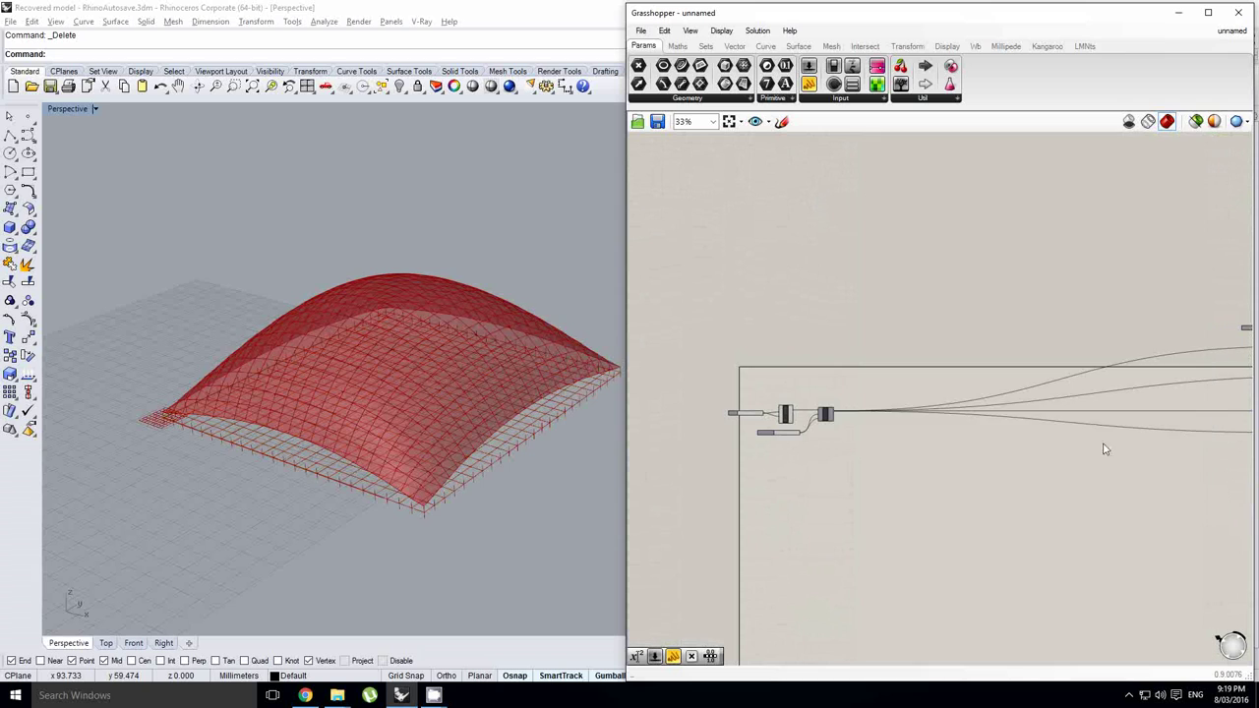
right_click_drag(831, 446, 812, 387)
scroll(826, 393, "up", 3)
left_click(839, 386)
scroll(841, 383, "up", 2)
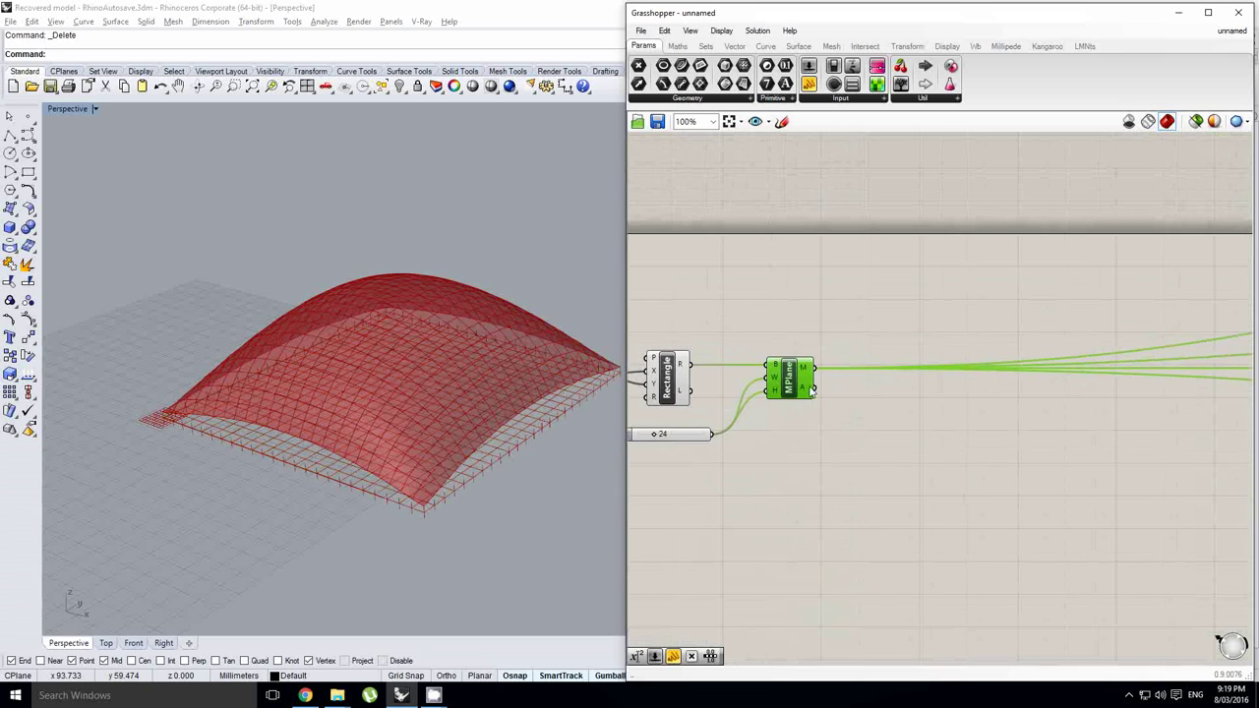
right_click_drag(904, 389, 858, 378)
scroll(841, 418, "down", 3)
right_click_drag(834, 425, 893, 352)
left_click(847, 399)
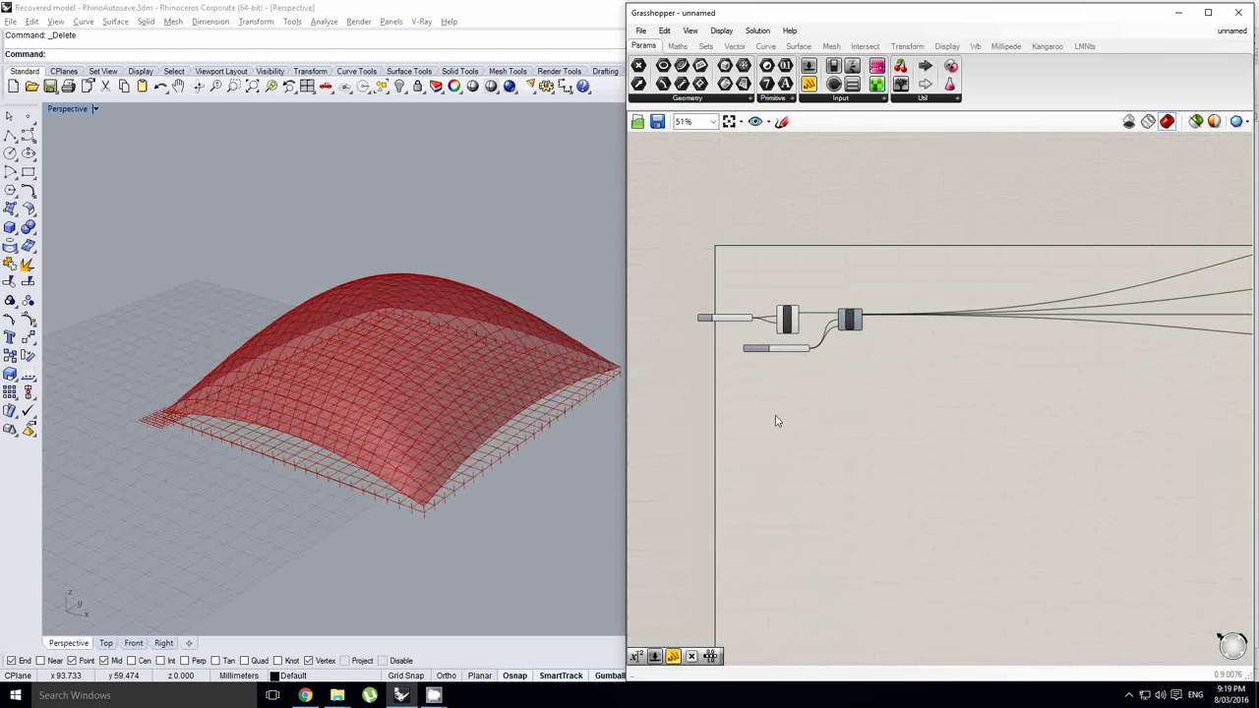
Reset the Kangaroo simulation with the button wired to the solver.
scroll(775, 420, "down", 4)
right_click_drag(866, 403, 767, 404)
scroll(767, 404, "down", 2)
right_click_drag(1035, 403, 1011, 398)
scroll(983, 403, "up", 5)
right_click_drag(980, 419, 952, 396)
scroll(976, 400, "up", 2)
left_click(975, 400)
left_click(923, 393)
left_click(972, 322)
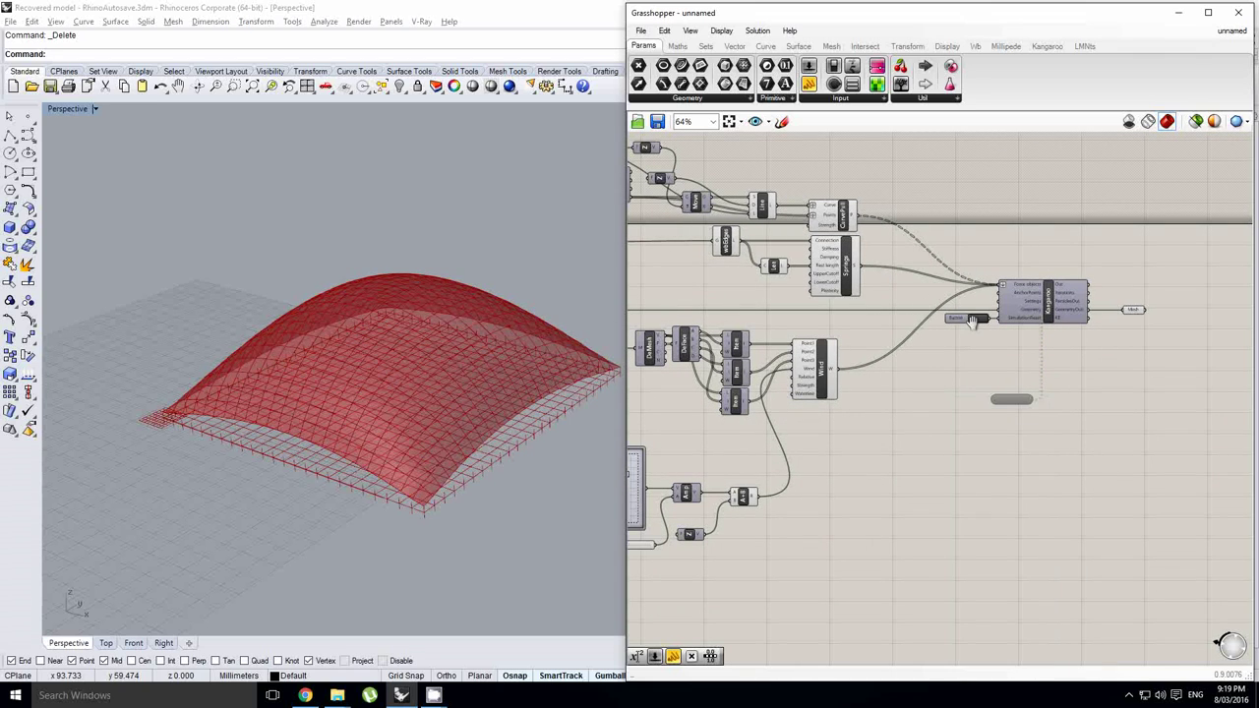
left_click(981, 317)
Examine the flat mesh in the perspective view and the MPlane component that generates it.
right_click_drag(809, 372, 1129, 369)
scroll(1129, 370, "down", 4)
right_click_drag(912, 389, 1122, 398)
scroll(863, 392, "up", 5)
right_click_drag(848, 387, 810, 383)
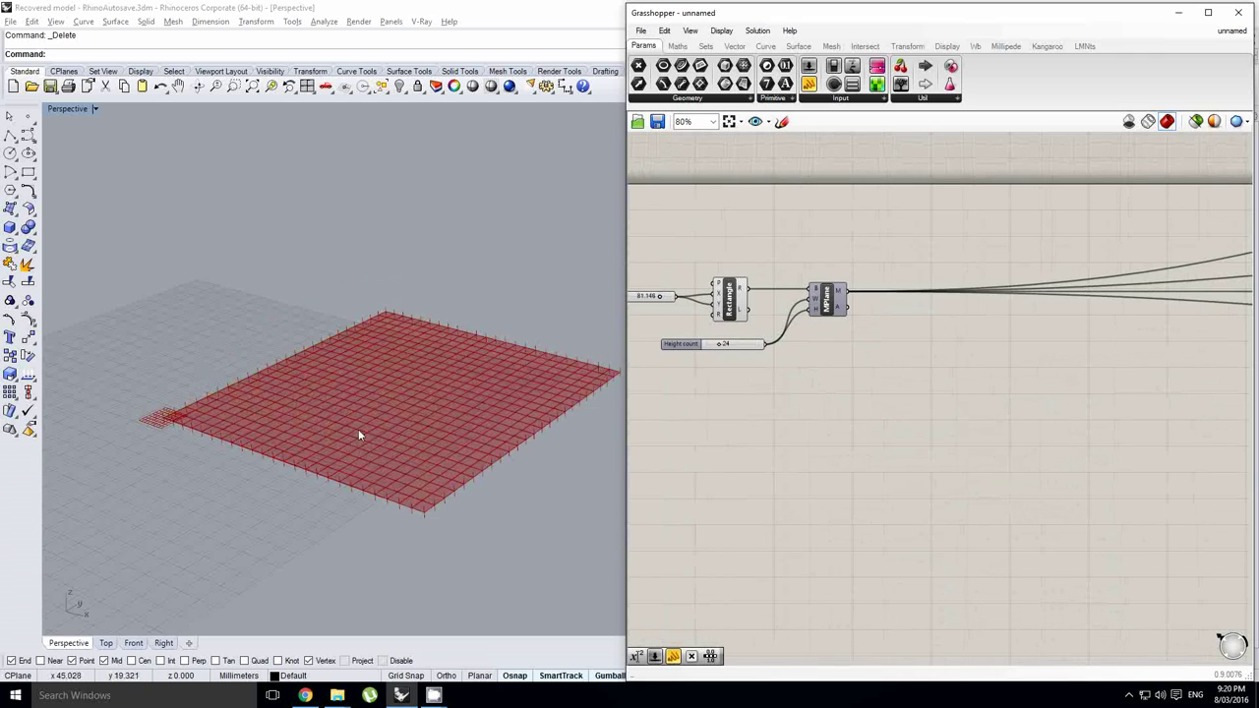
right_click_drag(398, 387, 382, 448)
right_click_drag(818, 348, 819, 377)
right_click_drag(423, 404, 435, 430)
double_click(876, 391)
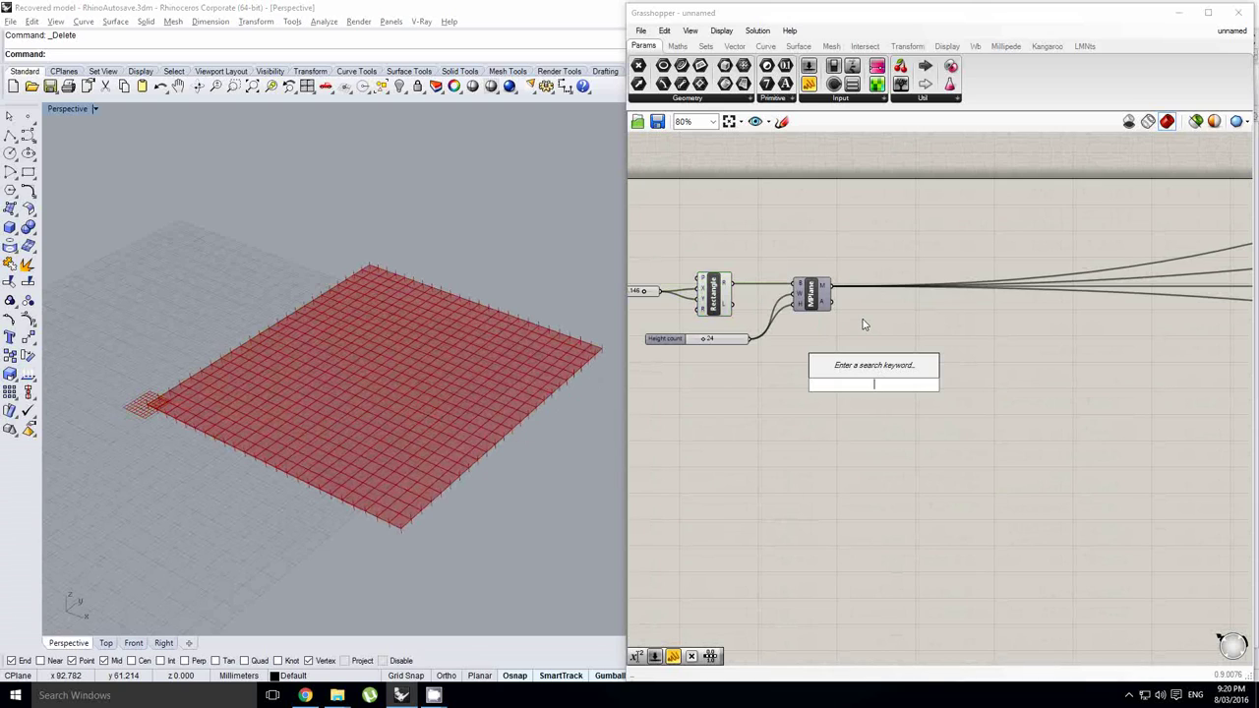
left_click(884, 346)
right_click_drag(896, 346, 862, 348)
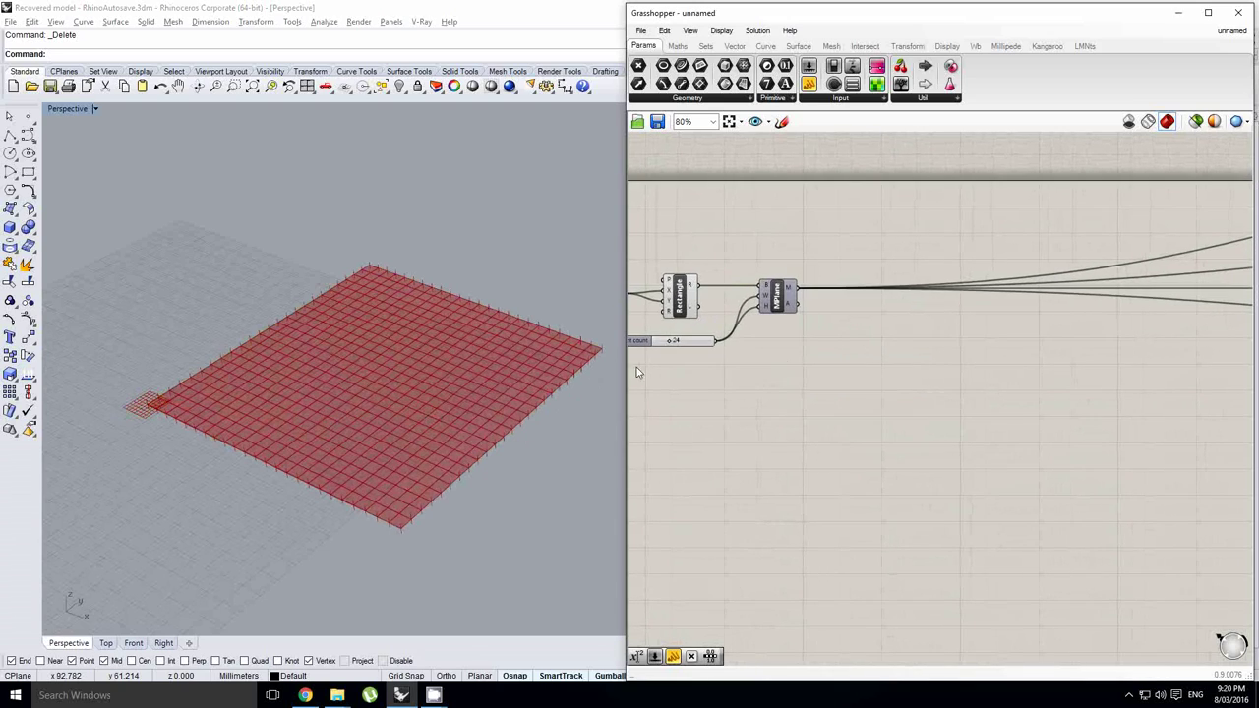
right_click_drag(439, 389, 401, 398)
scroll(413, 397, "up", 2)
scroll(904, 325, "down", 4)
right_click_drag(973, 321, 883, 325)
scroll(803, 343, "up", 1)
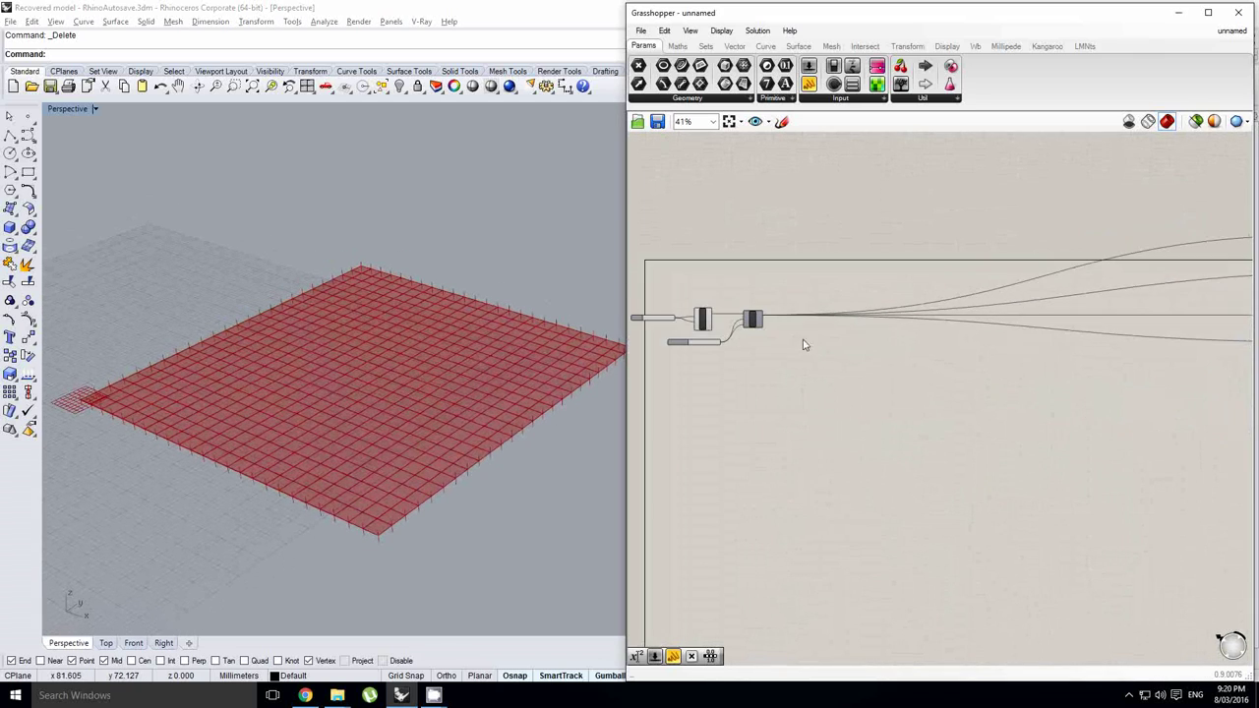
scroll(786, 338, "up", 4)
scroll(786, 337, "up", 1)
right_click_drag(831, 300, 839, 296)
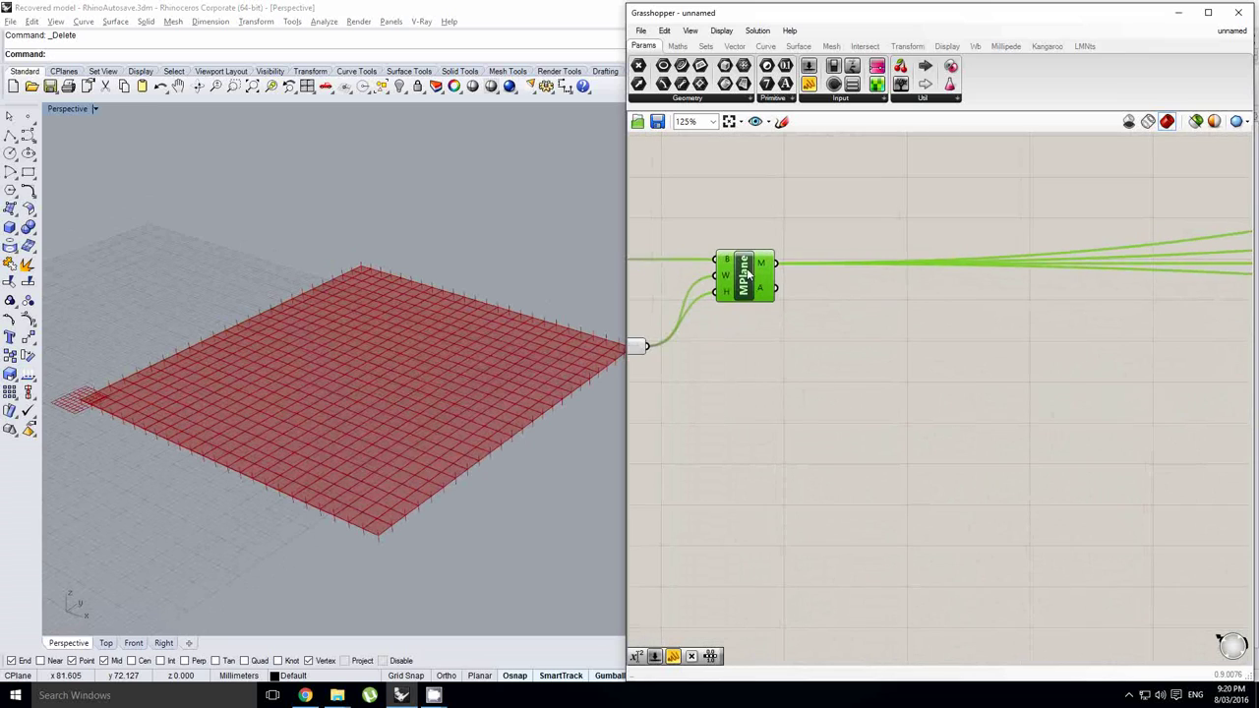
Add a Deconstruct Mesh component beside MPlane and connect MPlane's mesh output to it.
double_click(942, 379)
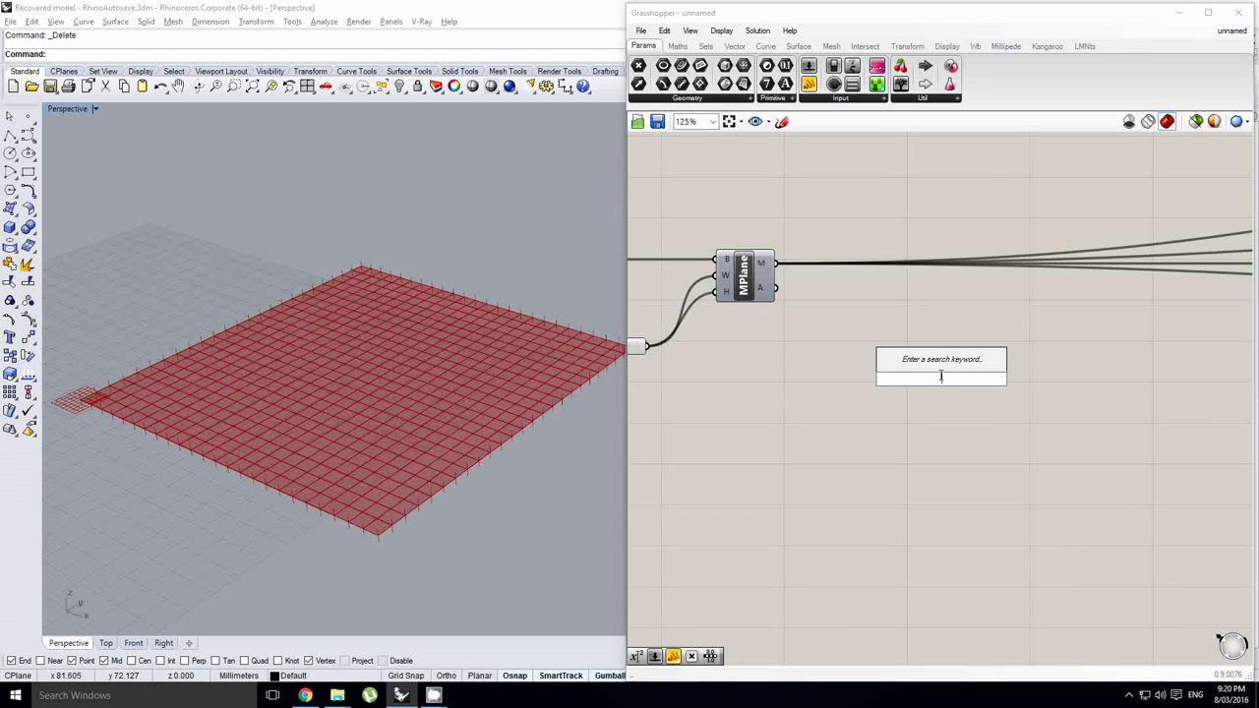
type("dem")
left_click(931, 364)
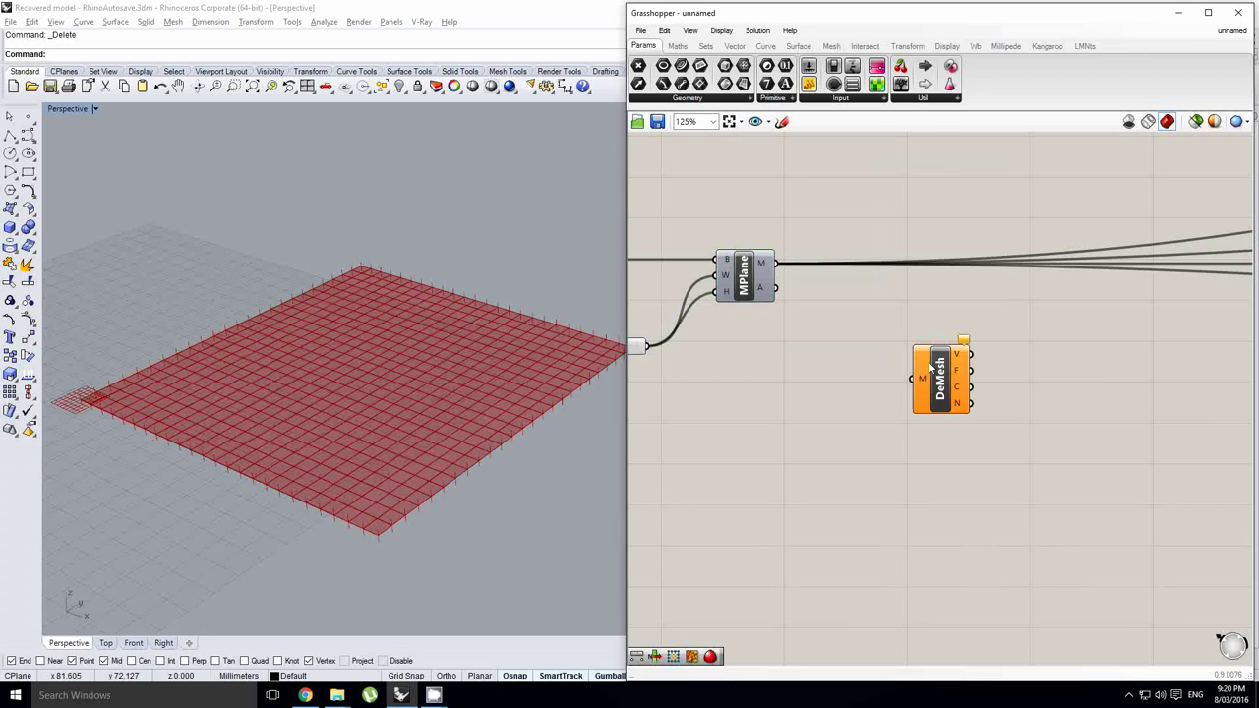
left_click_drag(774, 263, 861, 266)
mouse_move(897, 244)
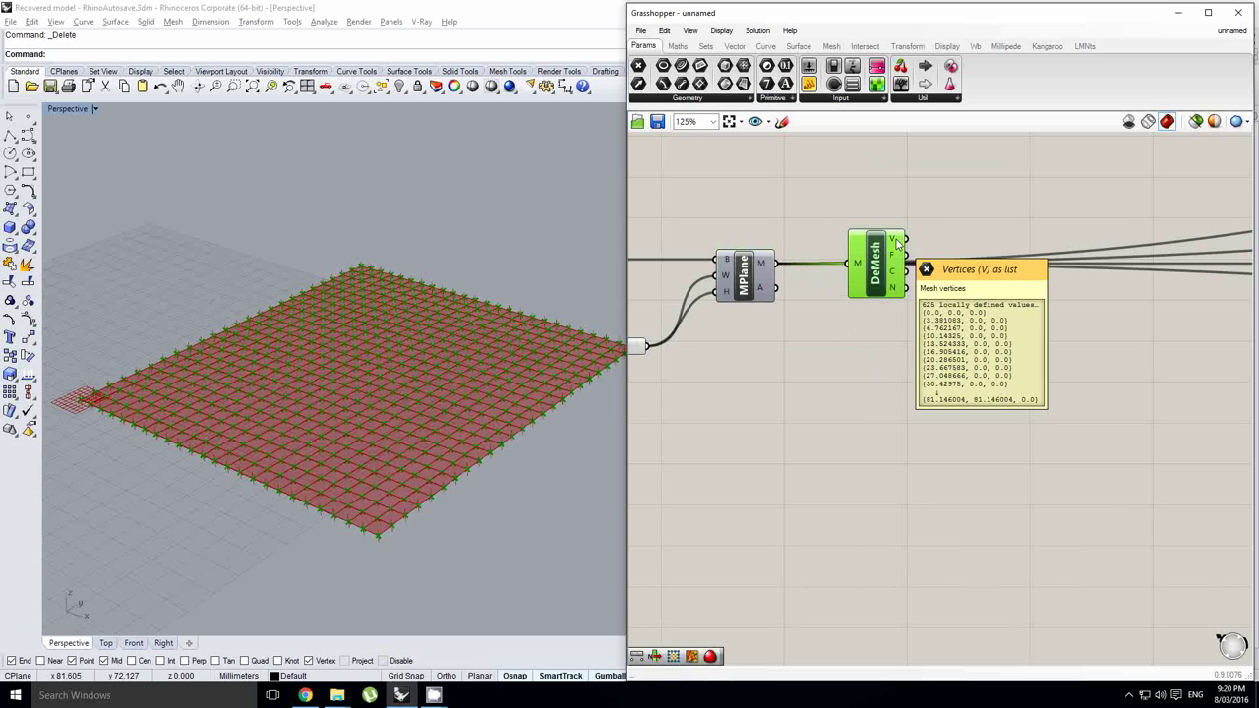
Inspect the deconstructed mesh's vertices in the perspective view.
scroll(911, 240, "down", 1)
right_click_drag(909, 239, 938, 239)
scroll(930, 251, "up", 1)
left_click(852, 228)
right_click_drag(400, 347, 379, 361)
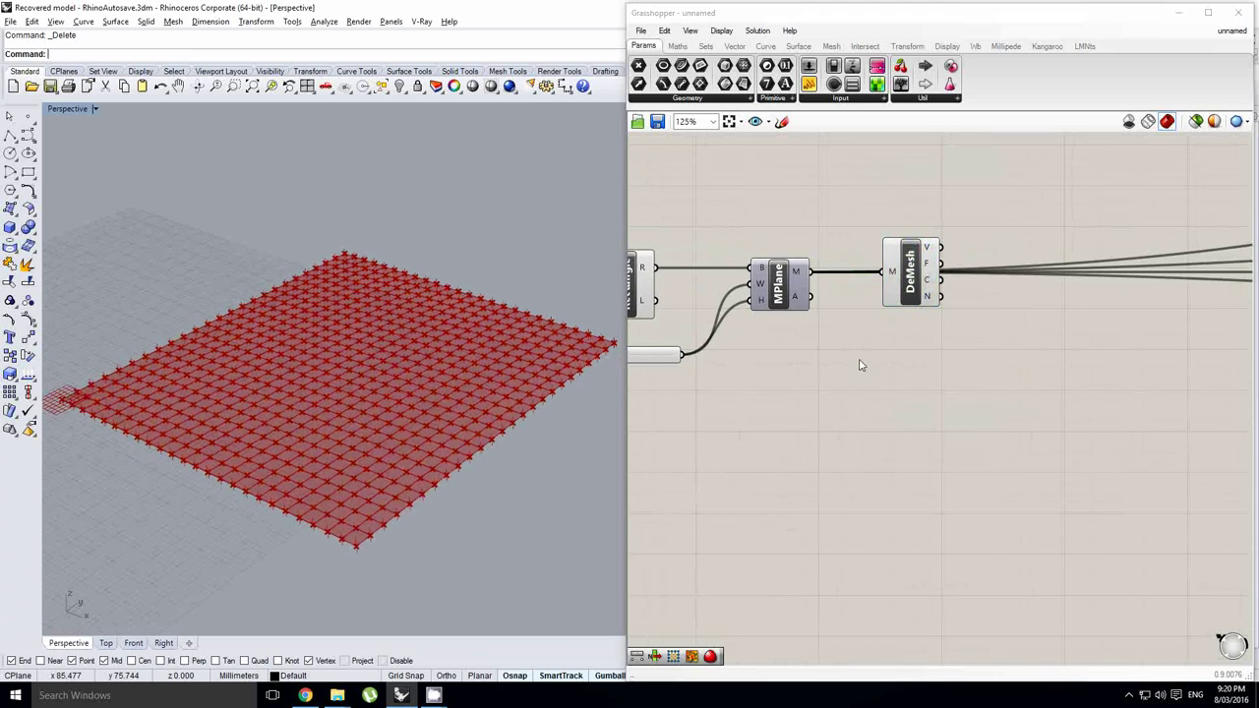
right_click_drag(862, 365, 931, 327)
left_click(909, 267)
scroll(471, 384, "down", 2)
right_click_drag(499, 358, 379, 351)
scroll(378, 384, "up", 4)
scroll(403, 366, "down", 2)
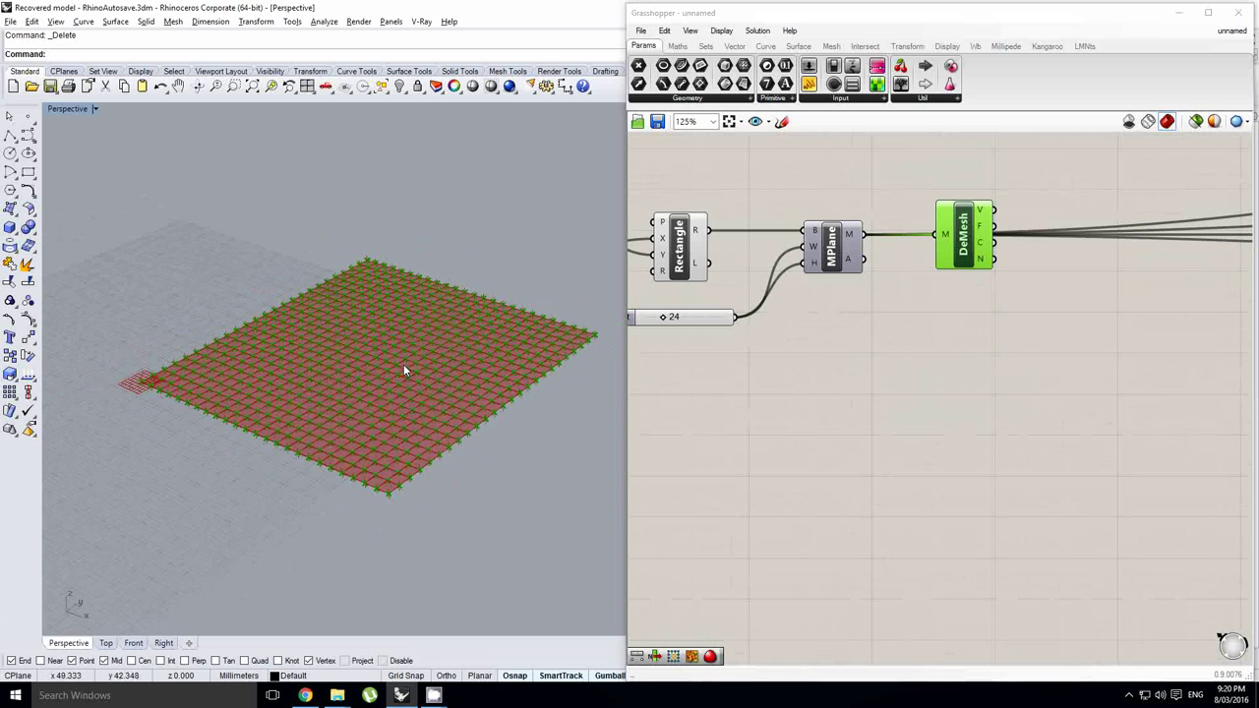
Add an Evaluate Surface component to the open canvas below MPlane.
scroll(876, 368, "down", 1)
right_click_drag(875, 369, 880, 351)
scroll(890, 340, "down", 1)
right_click_drag(844, 398, 893, 372)
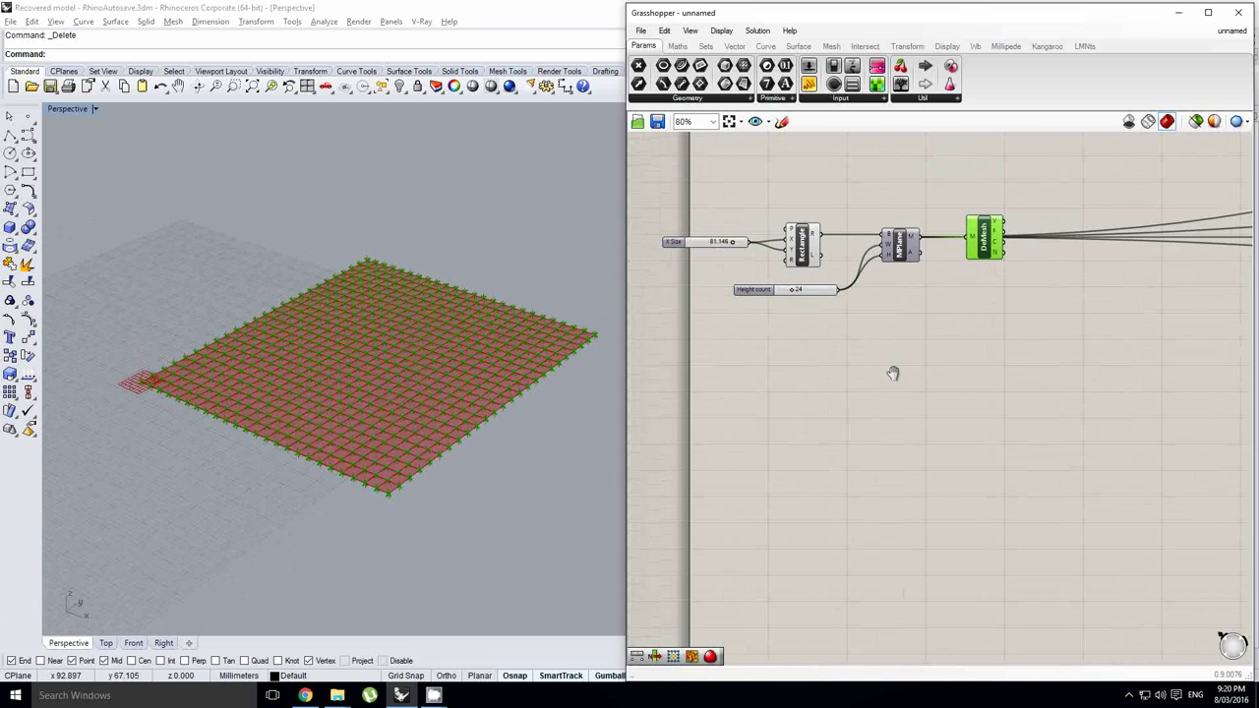
left_click(893, 373)
double_click(893, 373)
left_click(862, 318)
double_click(862, 318)
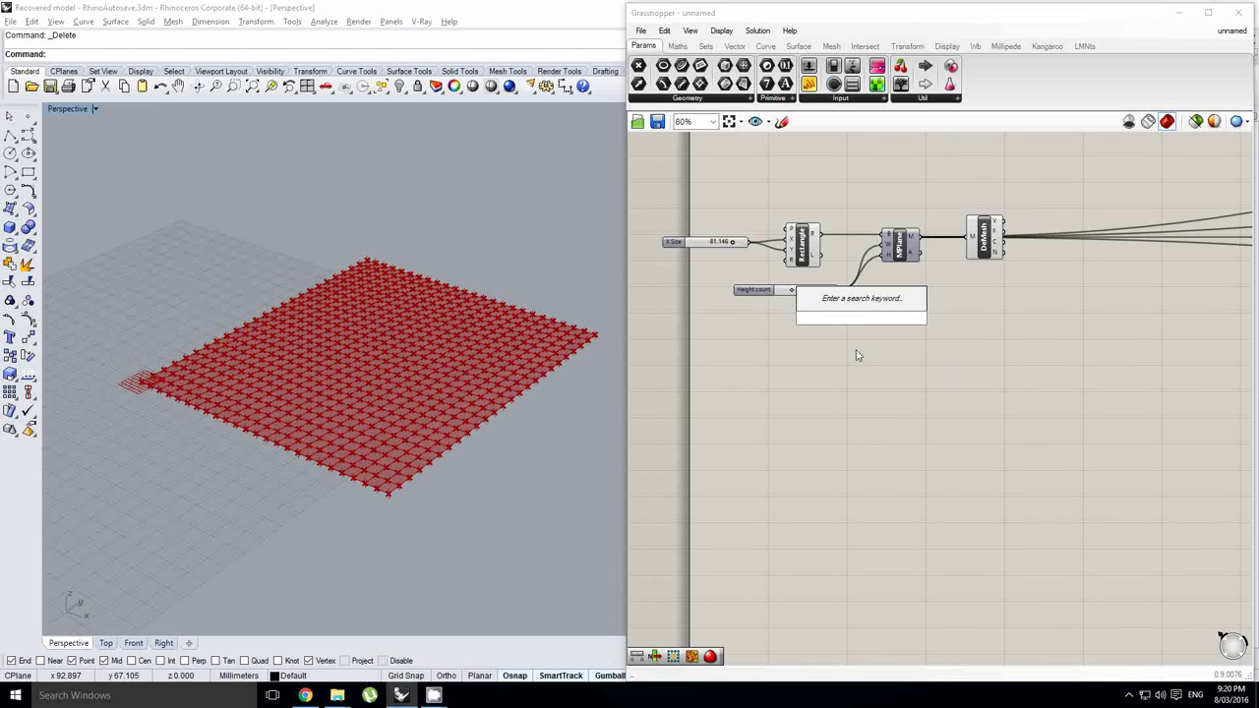
type("evalua")
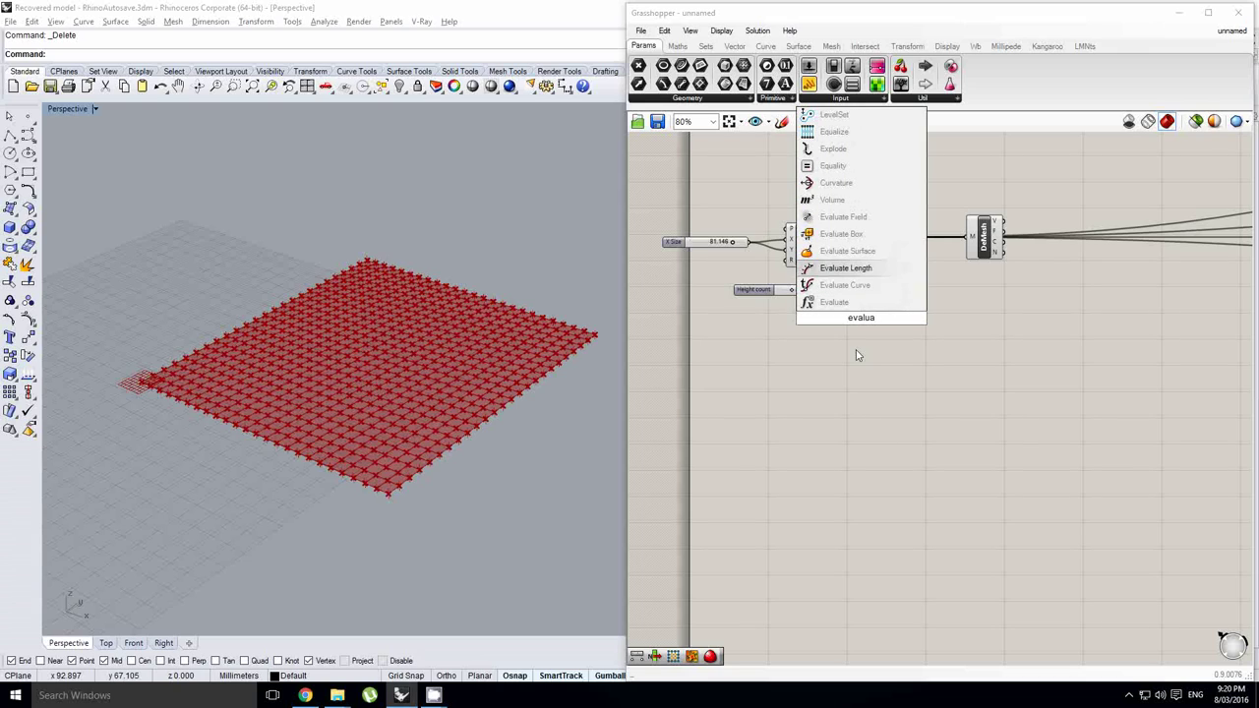
key("Up")
key("Return")
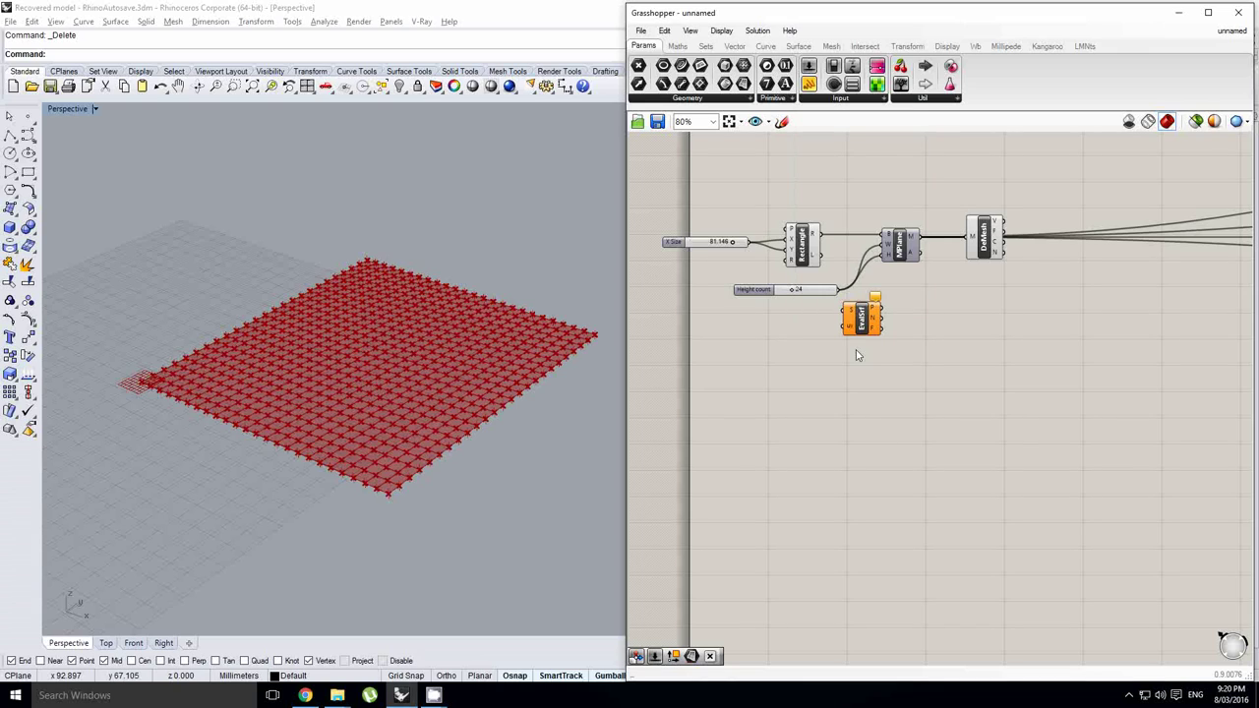
left_click_drag(859, 320, 931, 335)
Link the Rectangle output to Evaluate Surface through a new Surface parameter, and reparameterize the surface input.
double_click(882, 318)
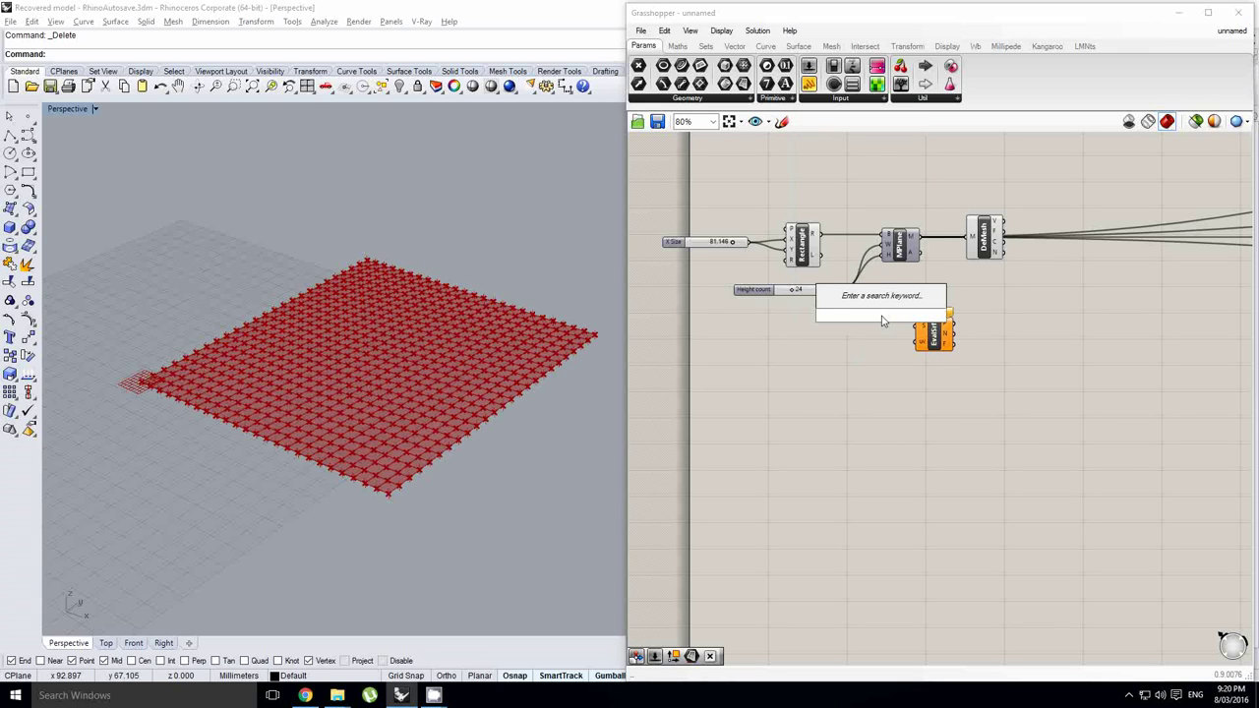
type("srf")
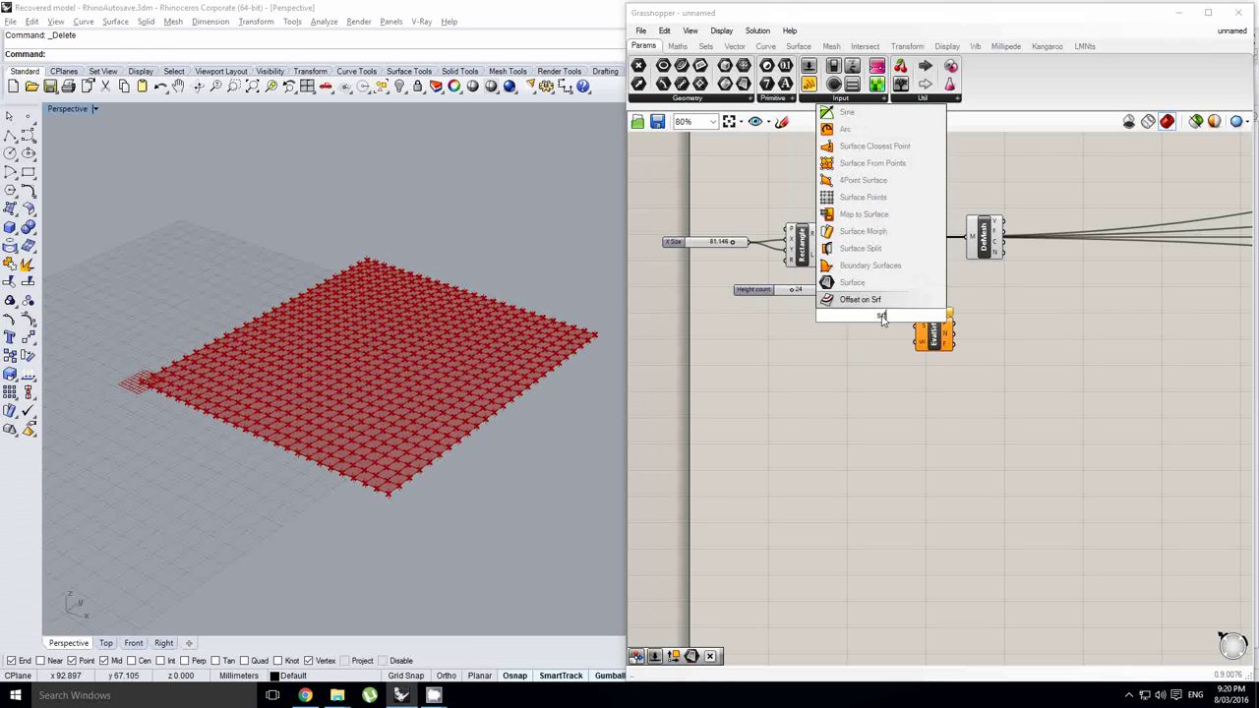
left_click(887, 284)
left_click_drag(823, 236, 859, 323)
scroll(881, 327, "up", 2)
left_click_drag(965, 344, 958, 338)
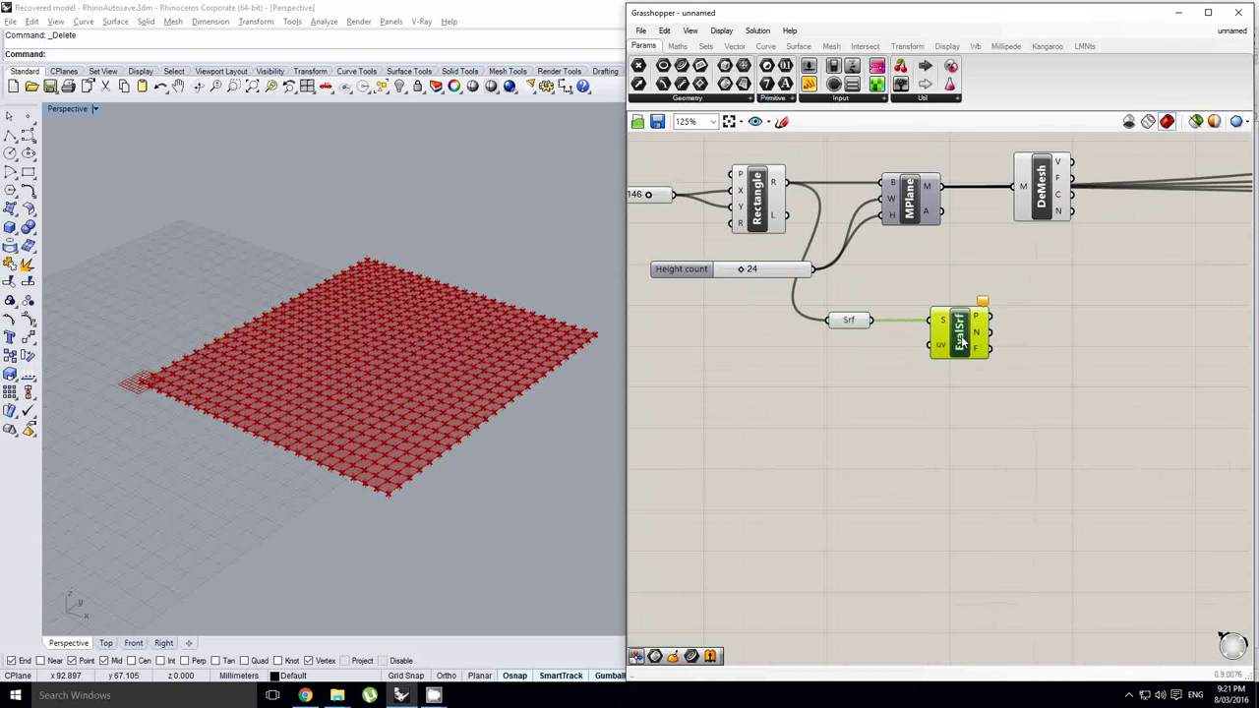
right_click(941, 322)
left_click(980, 474)
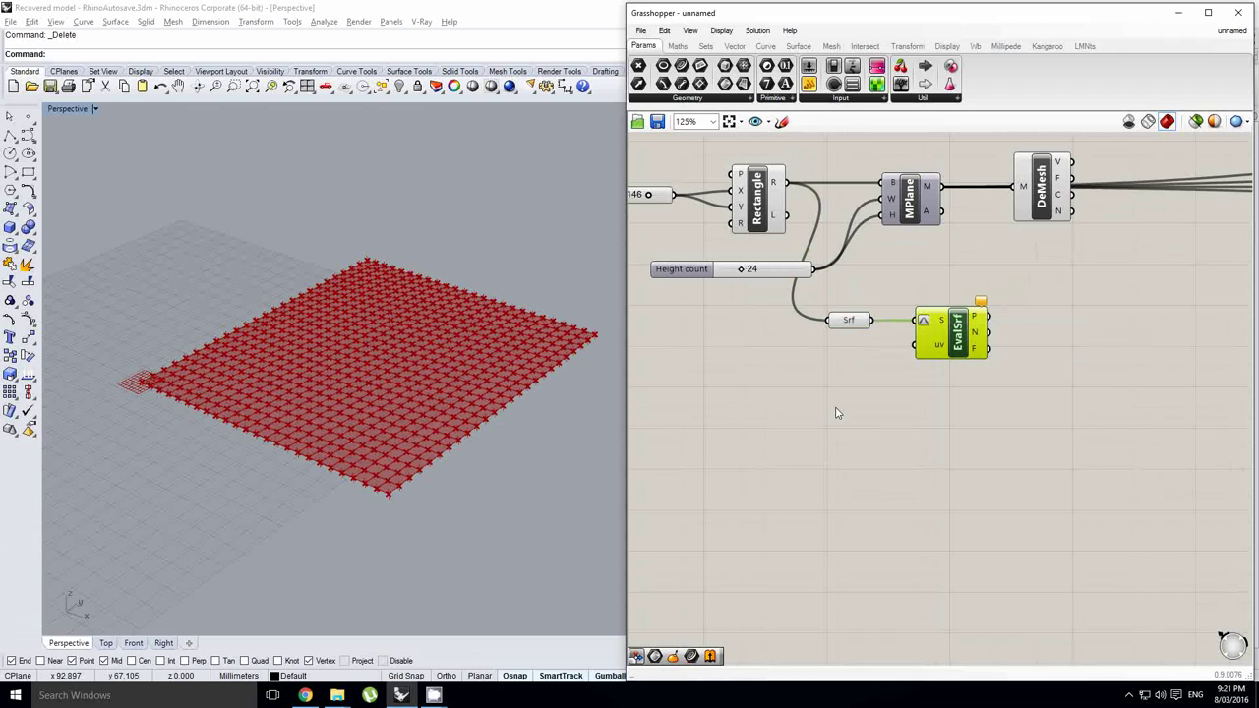
Add an MD Slider and connect it to the uv input of Evaluate Surface.
right_click_drag(800, 204, 872, 203)
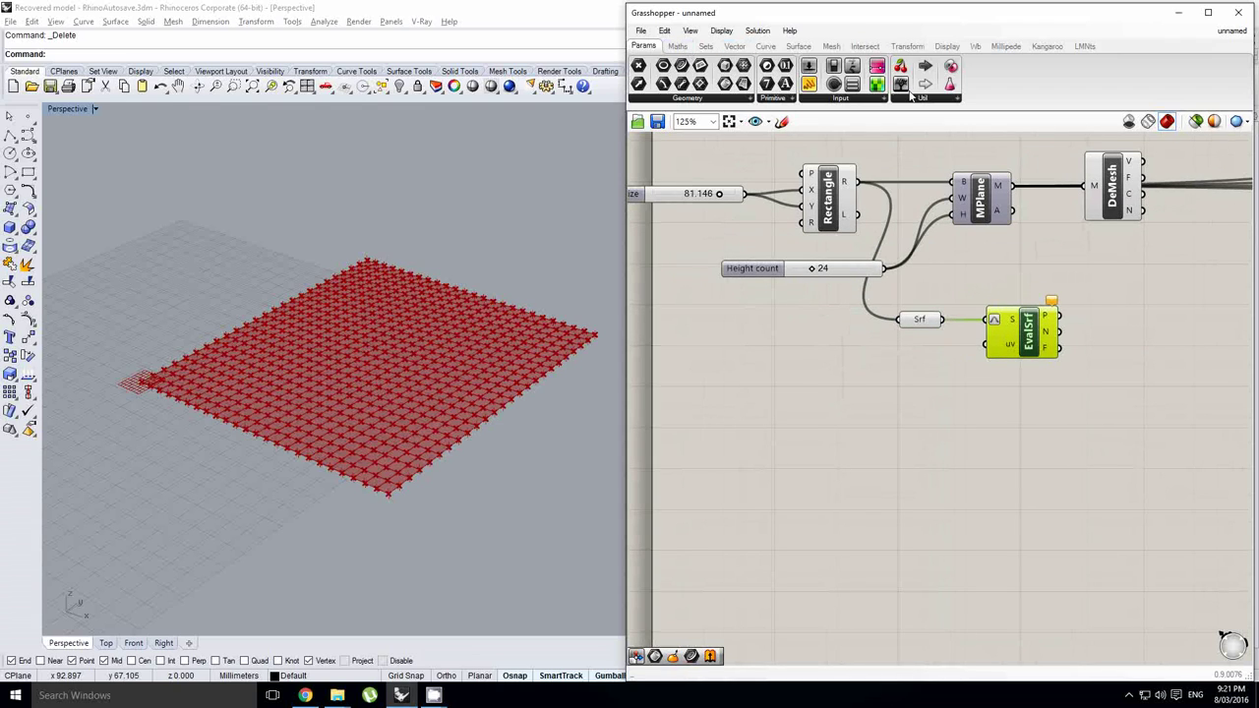
left_click(901, 98)
left_click(841, 98)
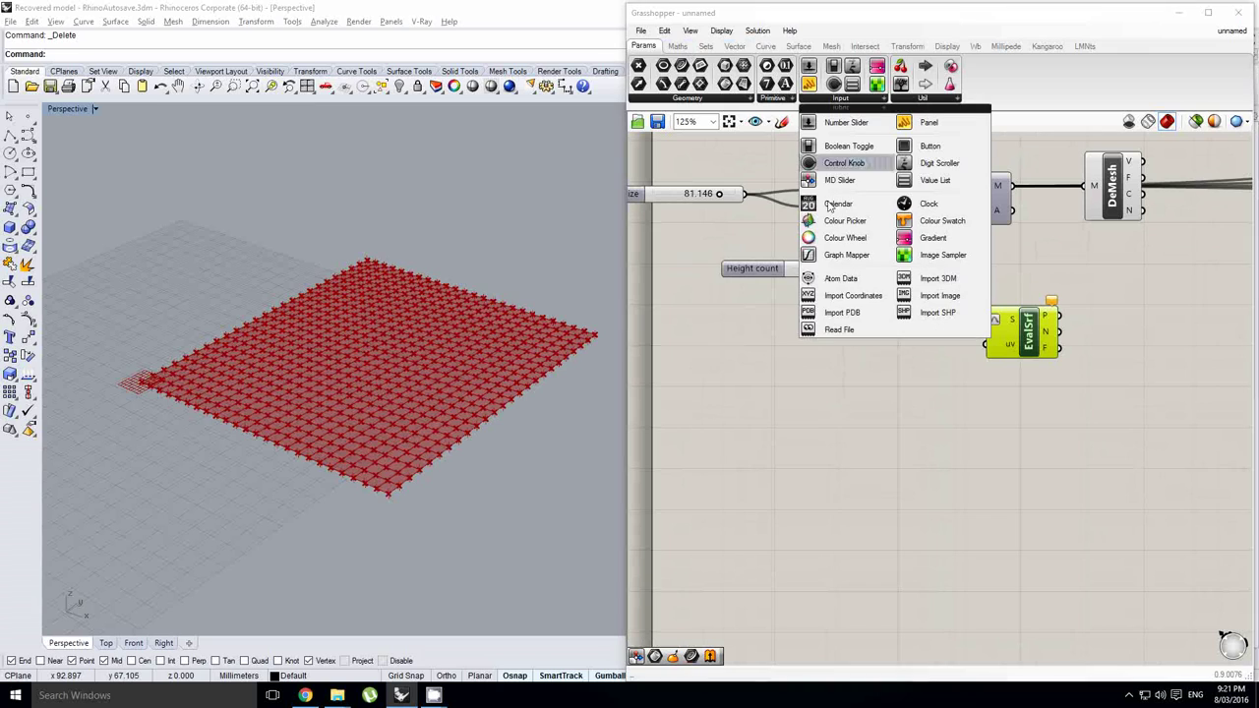
left_click(836, 181)
left_click(758, 439)
left_click_drag(823, 439, 987, 344)
right_click_drag(1004, 344, 852, 421)
left_click(930, 399)
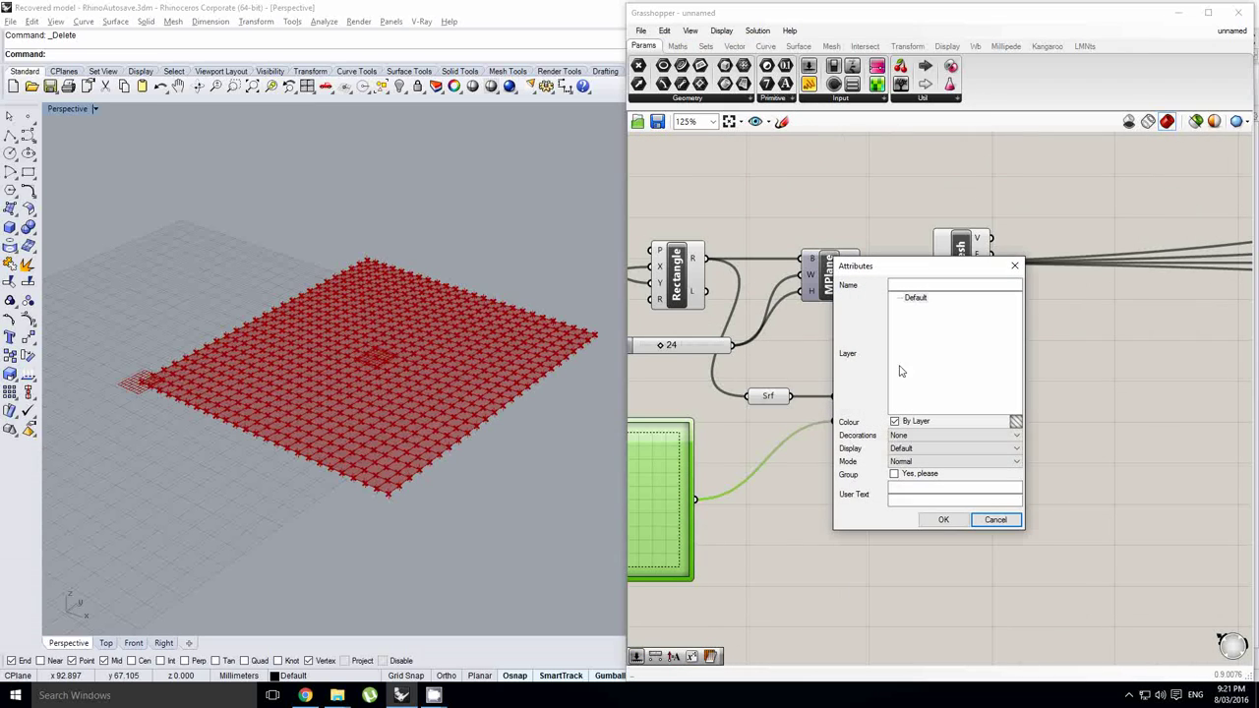
left_click(978, 518)
scroll(922, 395, "up", 1)
scroll(972, 397, "down", 2)
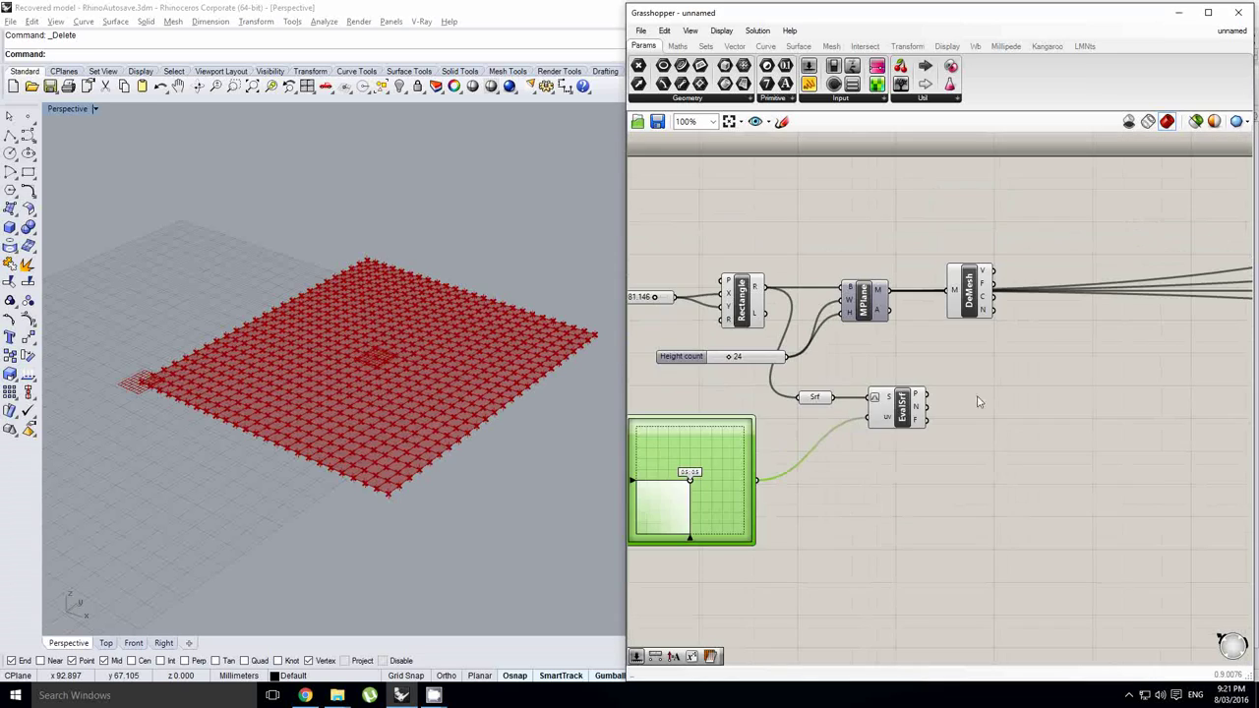
Add a Distance component to the open canvas between DeMesh and Evaluate Surface.
right_click_drag(977, 399, 868, 410)
left_click(1014, 397)
double_click(1015, 397)
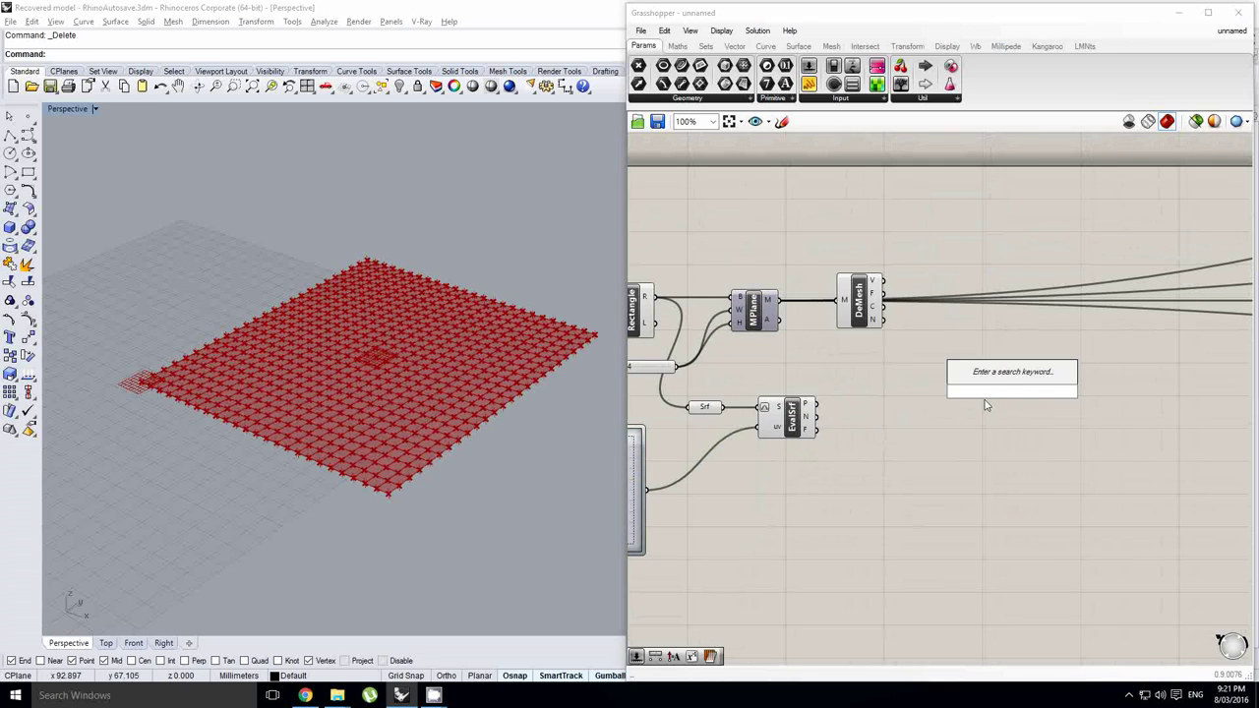
type("dist")
left_click(1000, 377)
left_click(1014, 397)
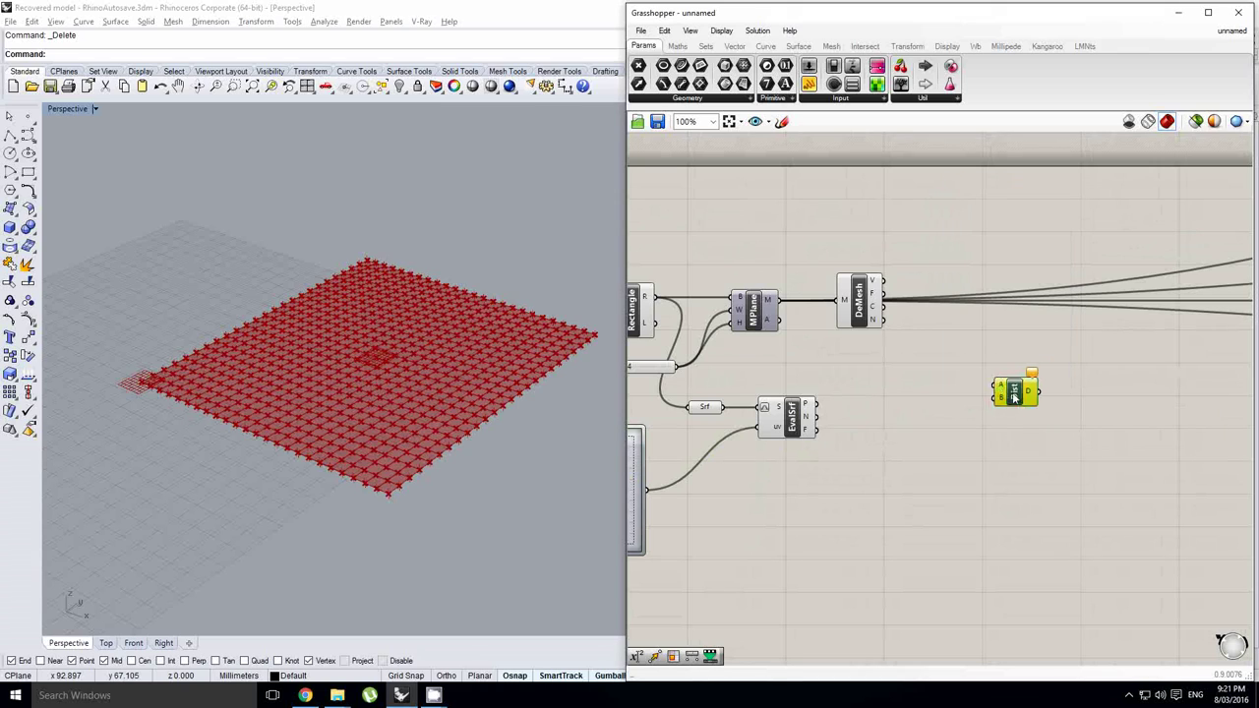
left_click_drag(1015, 397, 1049, 379)
Wire the DeMesh vertices output and the Evaluate Surface point output into the Distance component's A and B inputs.
left_click_drag(883, 281, 1029, 368)
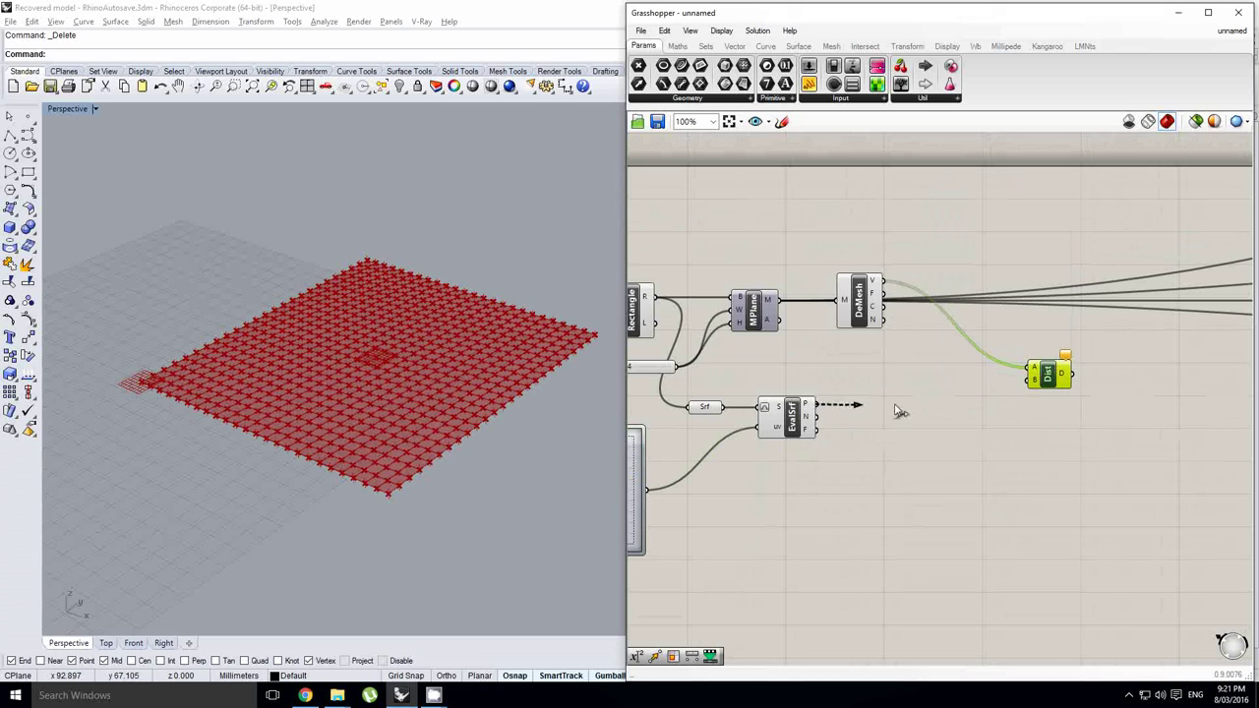
left_click_drag(895, 405, 989, 403)
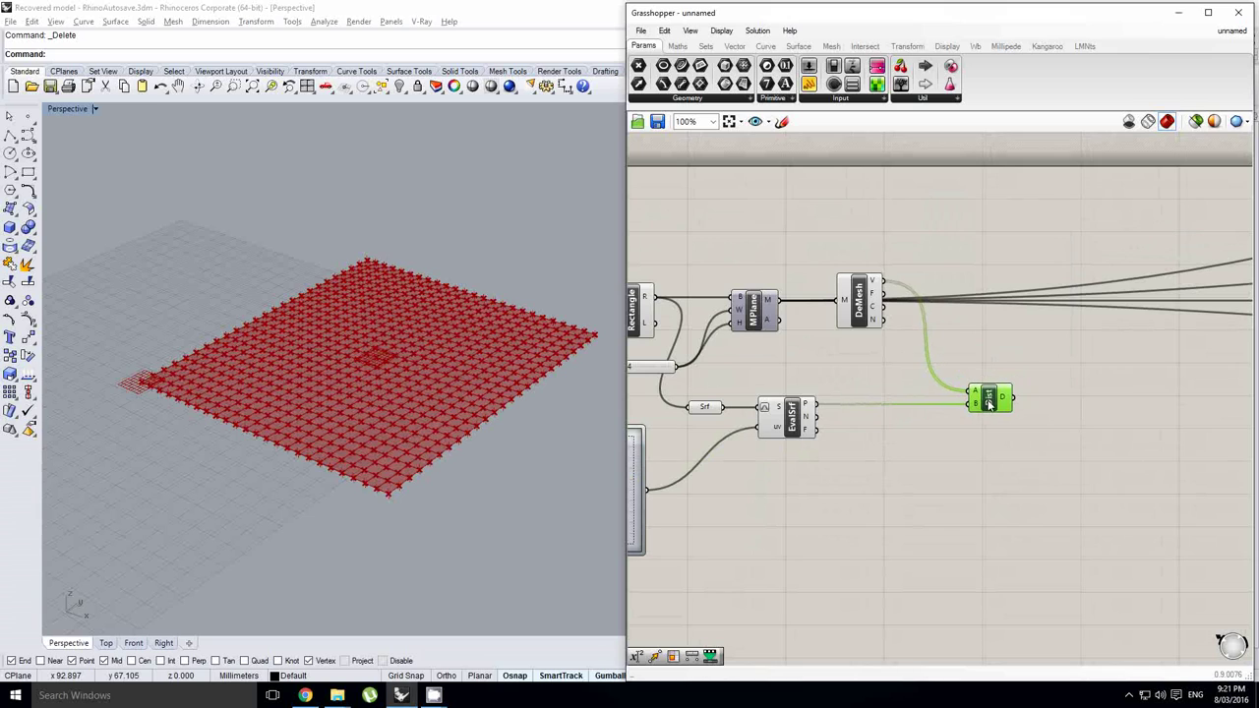
right_click_drag(1068, 392, 988, 396)
left_click(974, 395)
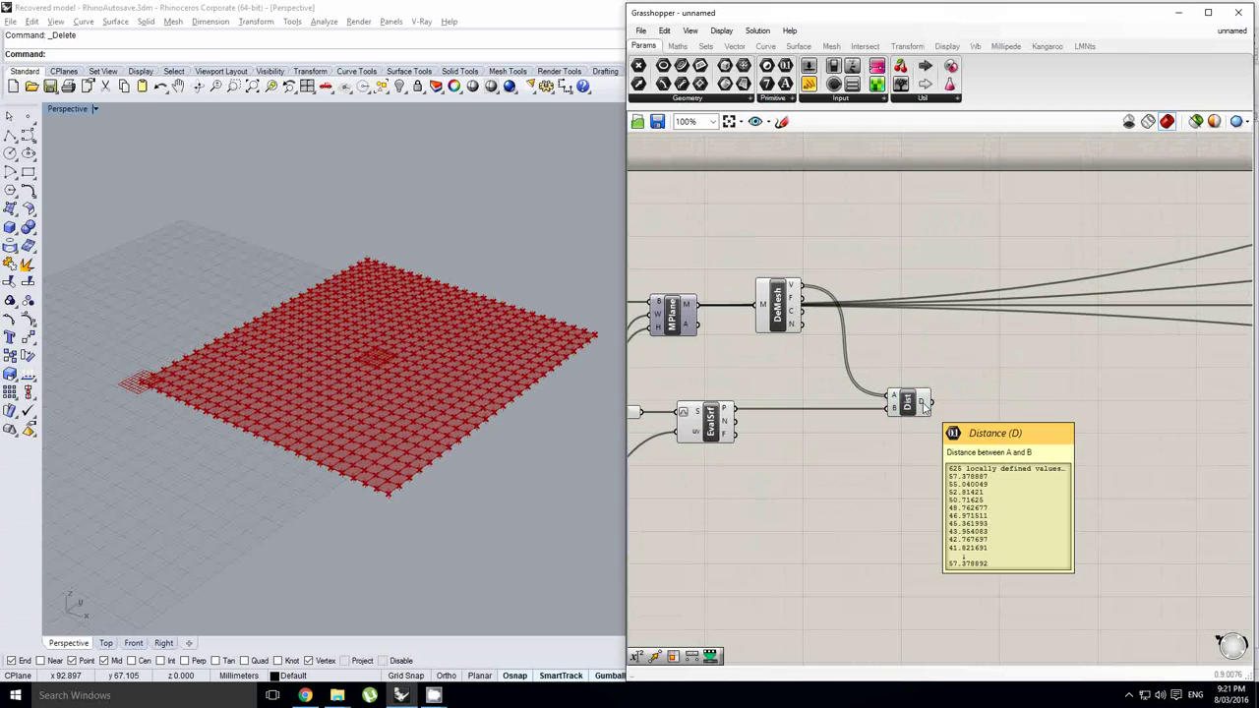
right_click_drag(1090, 390, 976, 385)
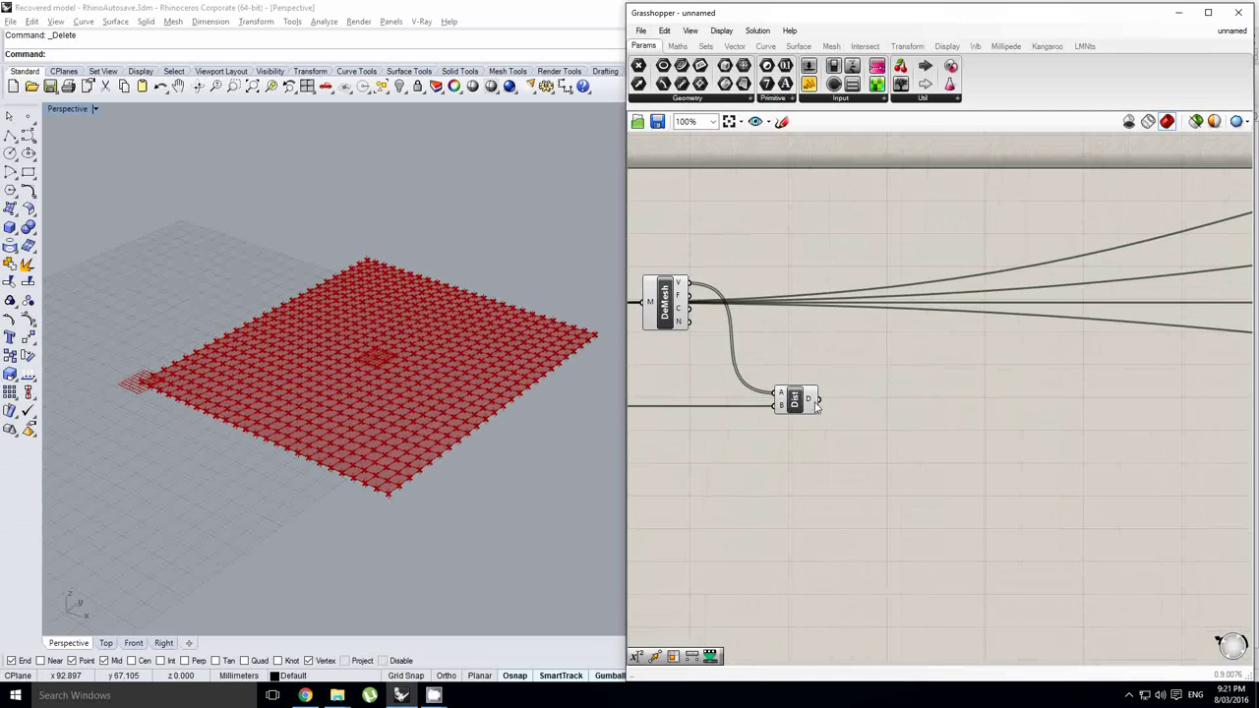
double_click(1010, 386)
key("Escape")
mouse_move(881, 381)
right_mouse_down()
mouse_move(871, 387)
mouse_move(891, 369)
mouse_move(870, 381)
right_mouse_up()
scroll(877, 380, "up", 1)
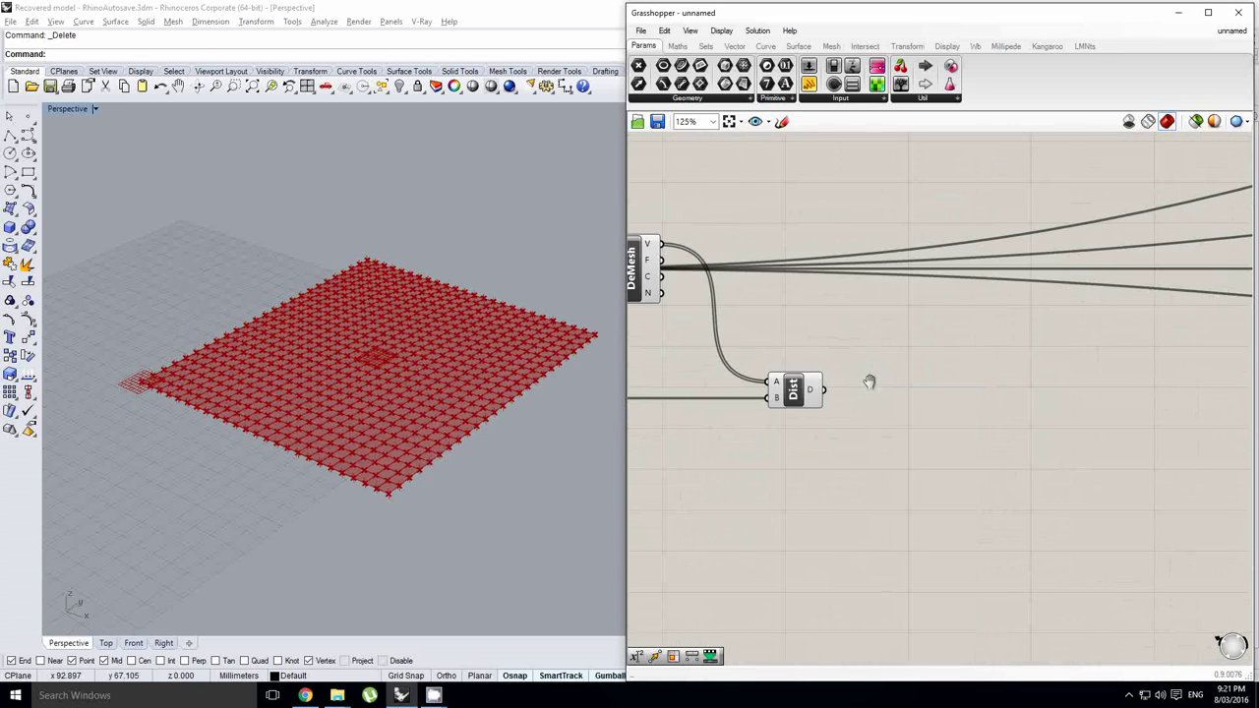
right_click_drag(963, 358, 941, 356)
double_click(947, 348)
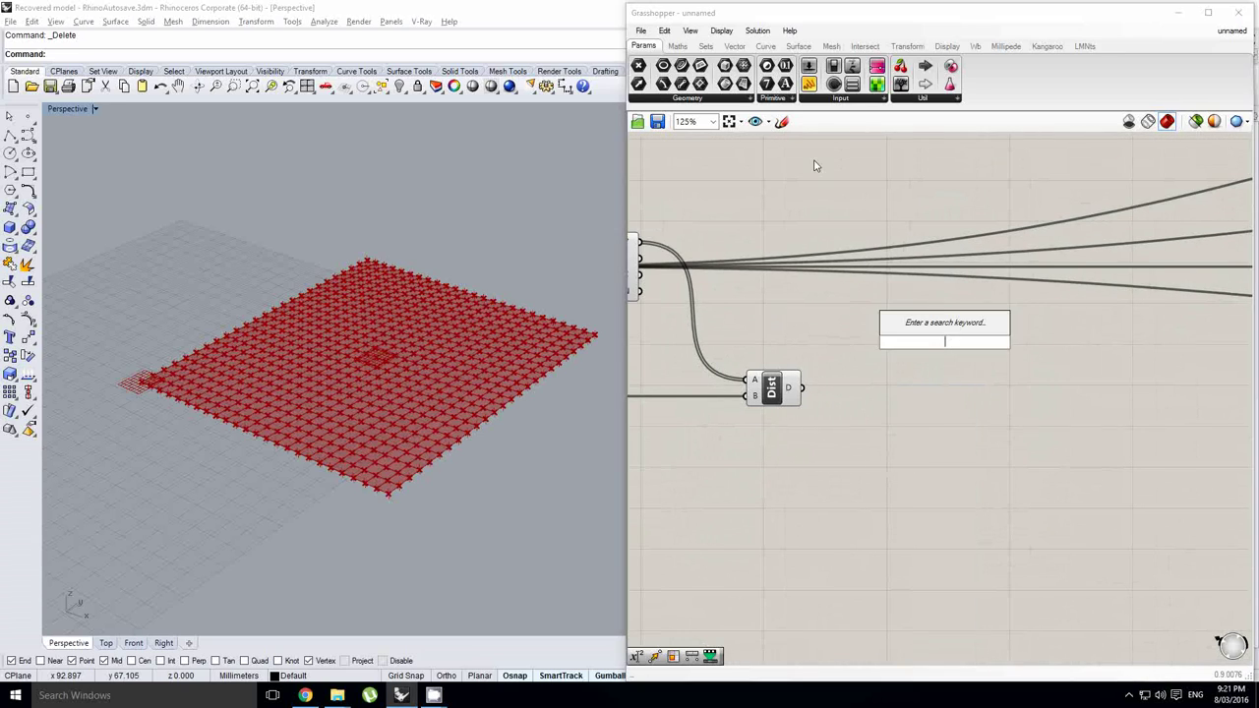
left_click(720, 17)
Add an Expression component after Distance and set its expression to A*sin(x).
left_click(678, 46)
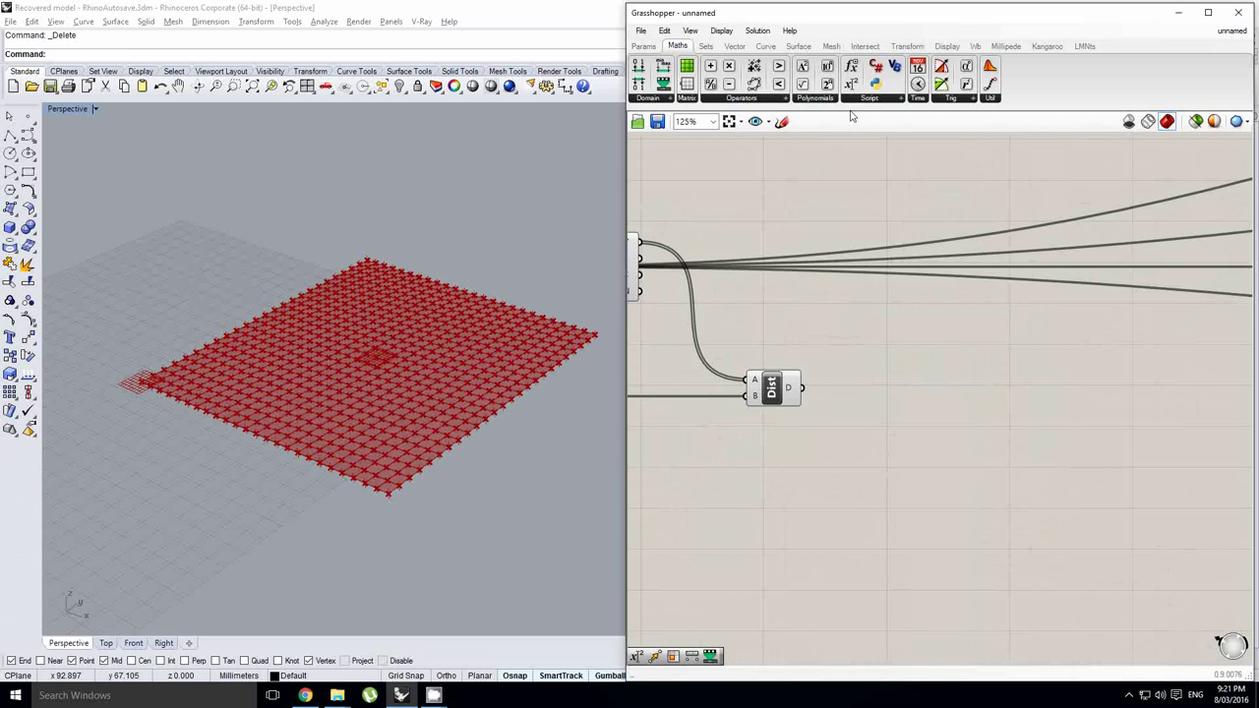
left_click(991, 354)
double_click(990, 354)
left_click_drag(974, 367, 832, 368)
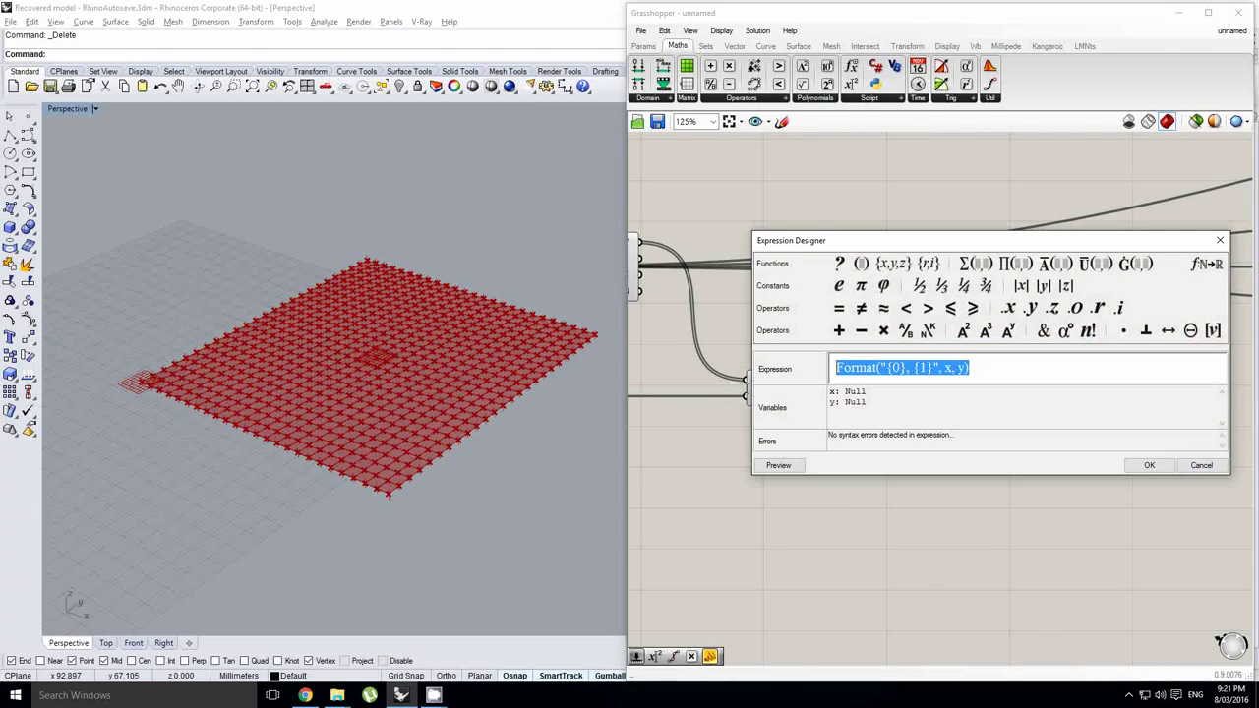
type("A")
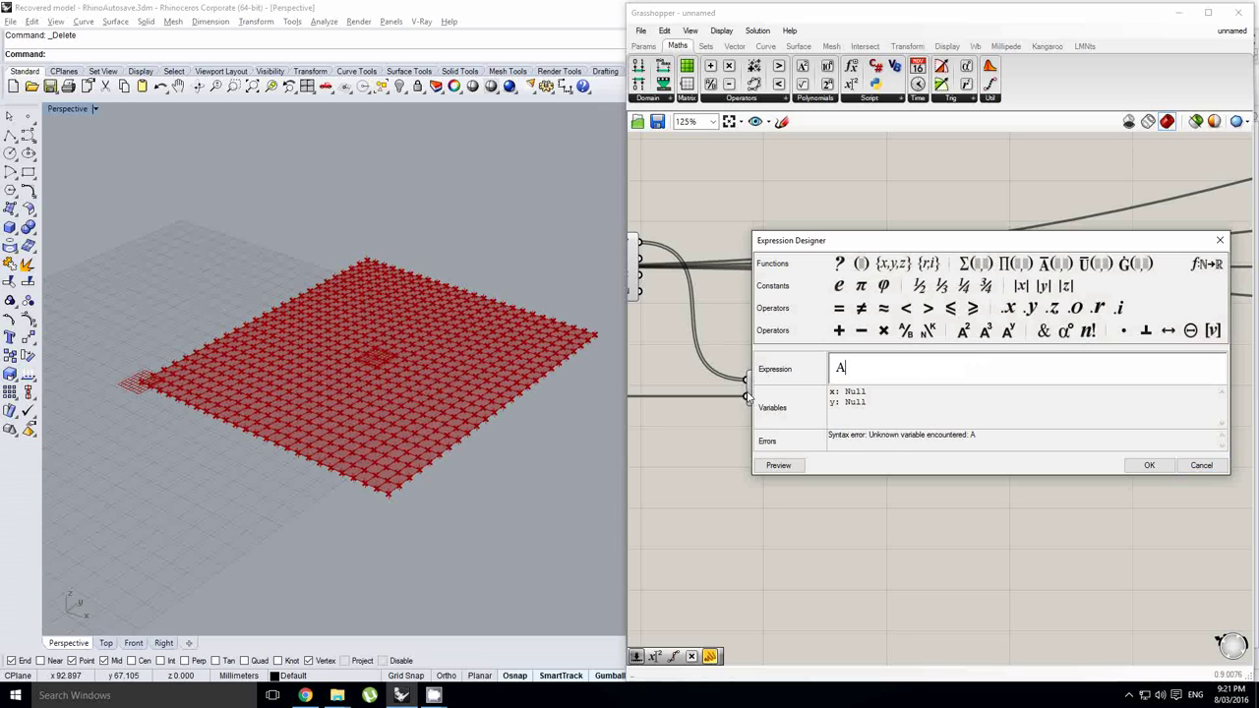
type("*sin(")
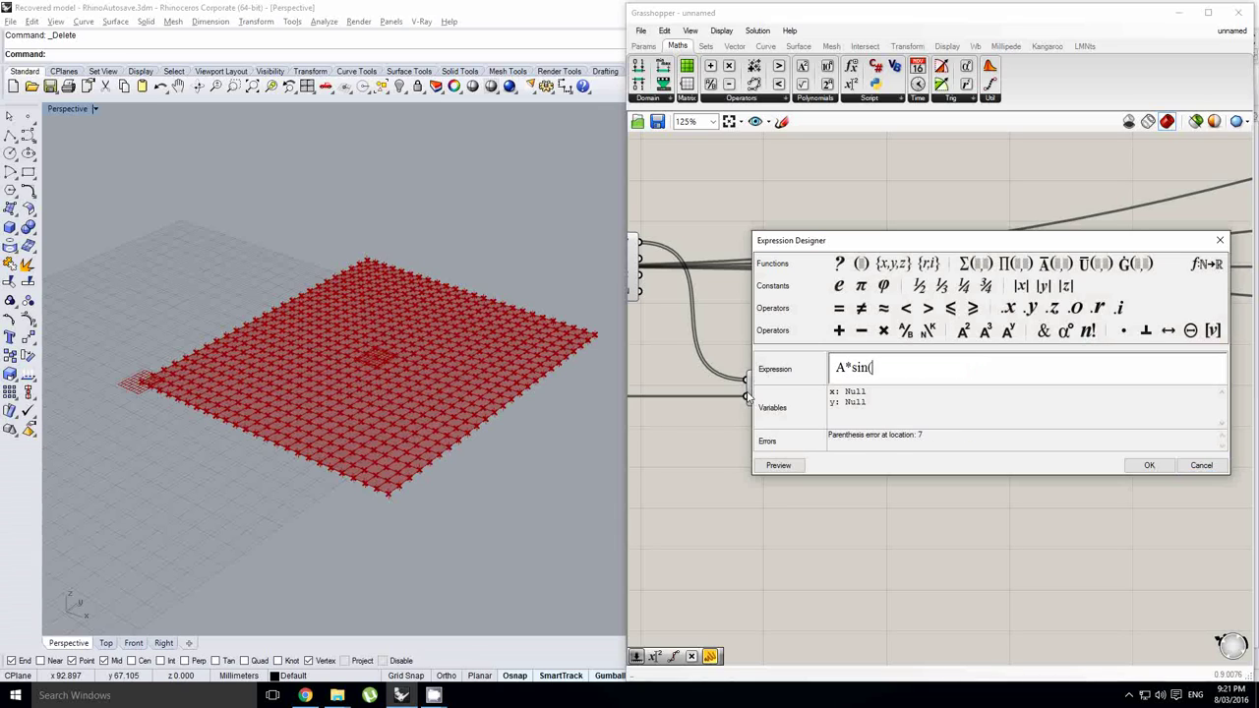
type("x)")
left_click(1143, 466)
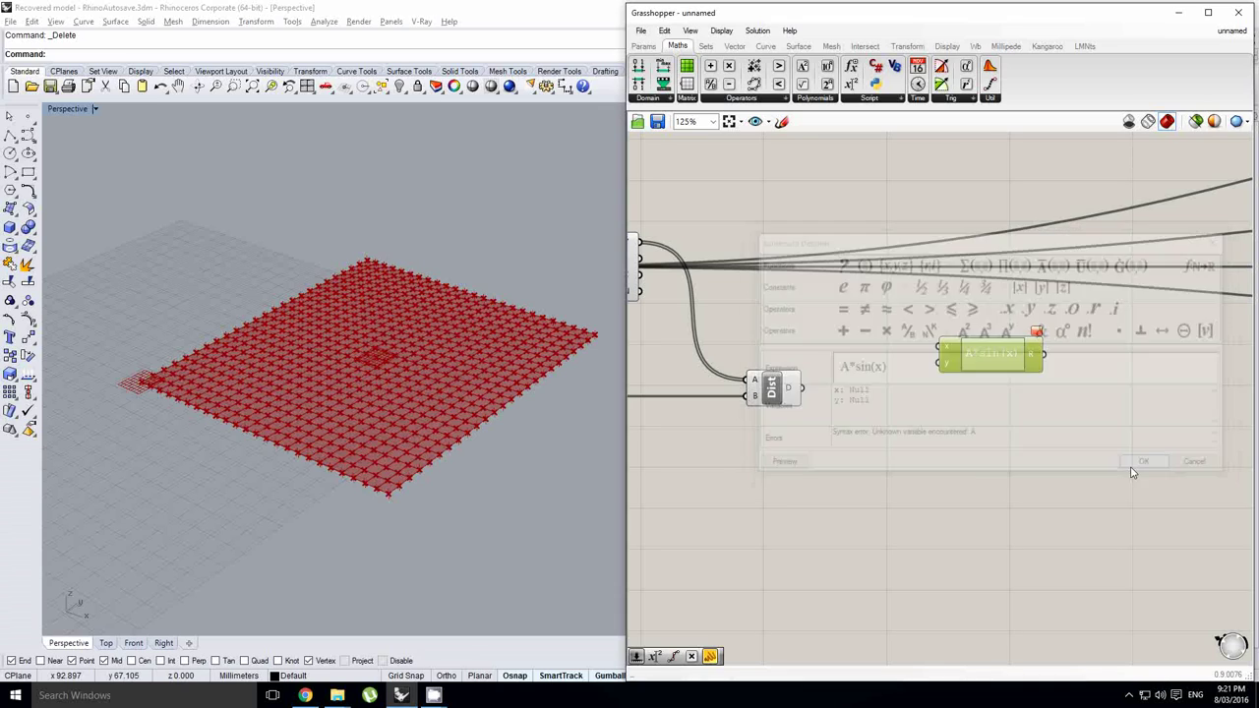
Connect the Distance output to the expression's x input and insert an extra input named A above it.
left_click_drag(839, 381, 1007, 401)
scroll(992, 355, "up", 1)
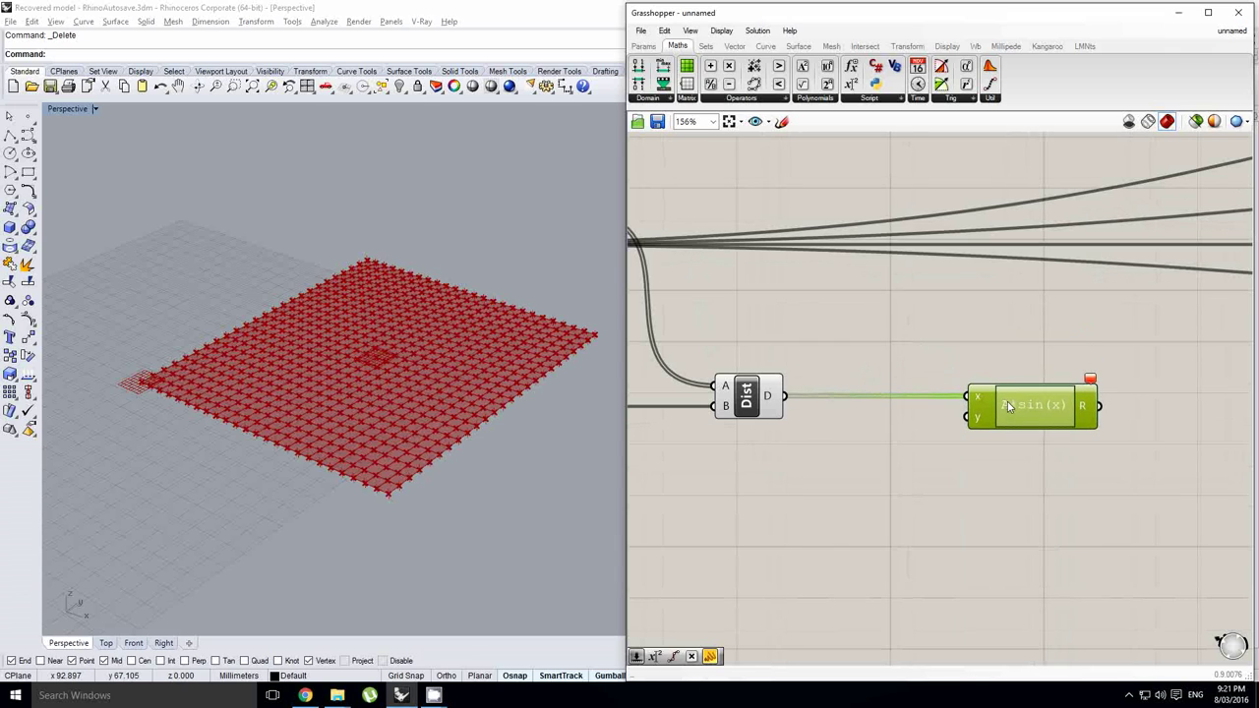
scroll(984, 400, "up", 1)
scroll(987, 386, "up", 2)
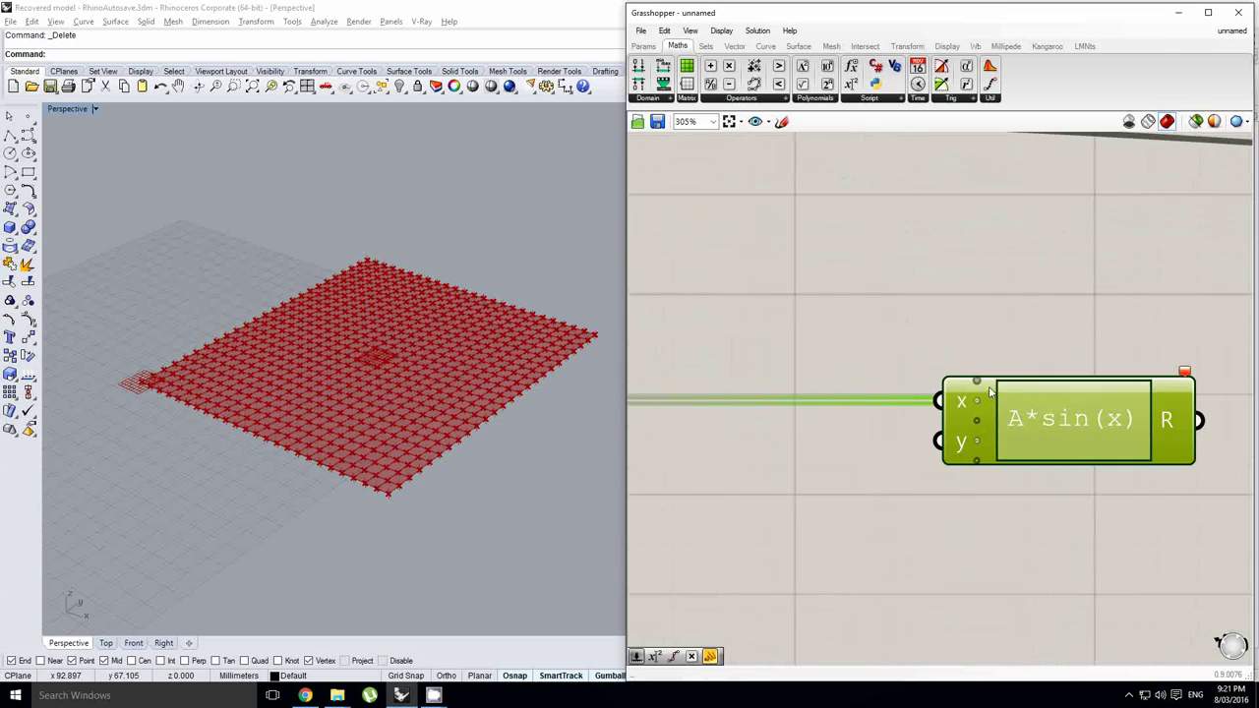
left_click(977, 379)
right_click(960, 383)
type("A")
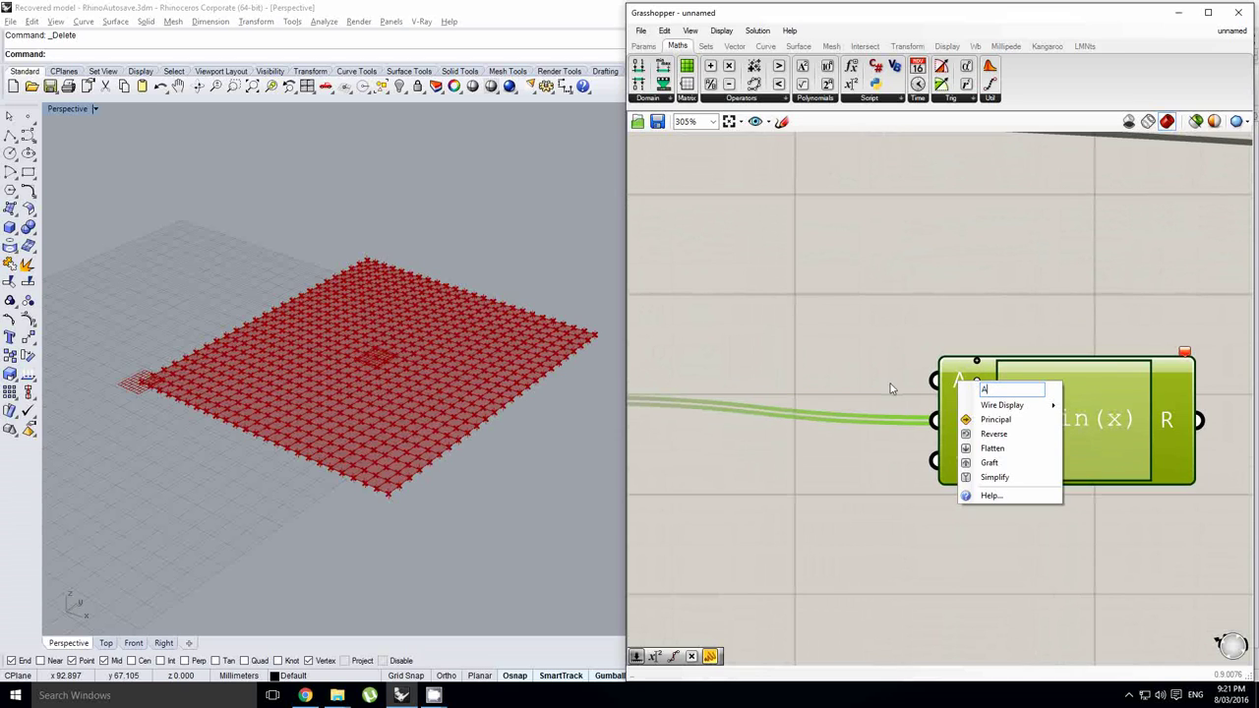
left_click(891, 385)
scroll(972, 425, "up", 1)
left_click(976, 466)
scroll(974, 465, "down", 3)
mouse_move(1026, 434)
left_mouse_down()
mouse_move(1024, 410)
mouse_move(1024, 437)
left_mouse_up()
key("ctrl+z")
key("ctrl+z")
scroll(1015, 442, "up", 1)
Add a number slider to the canvas above the Distance component.
right_click_drag(874, 398, 987, 398)
scroll(981, 396, "down", 4)
left_click(913, 371)
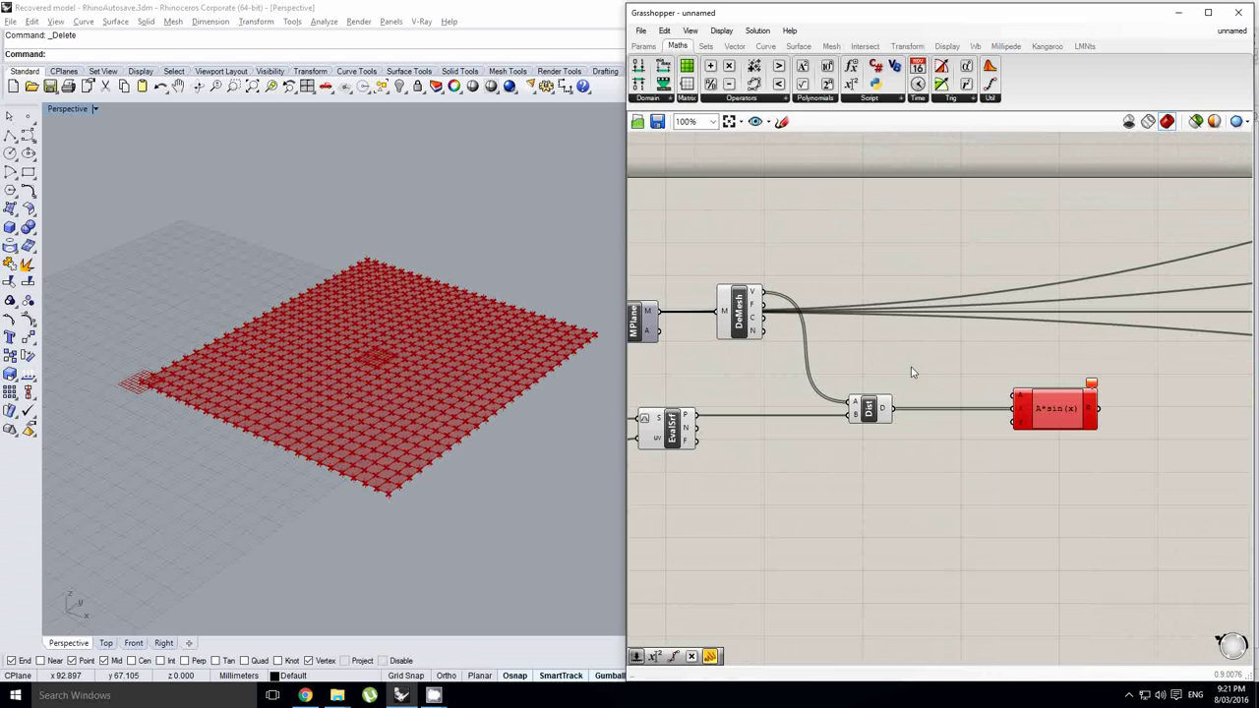
left_click(646, 46)
left_click_drag(906, 316, 897, 346)
scroll(909, 369, "up", 3)
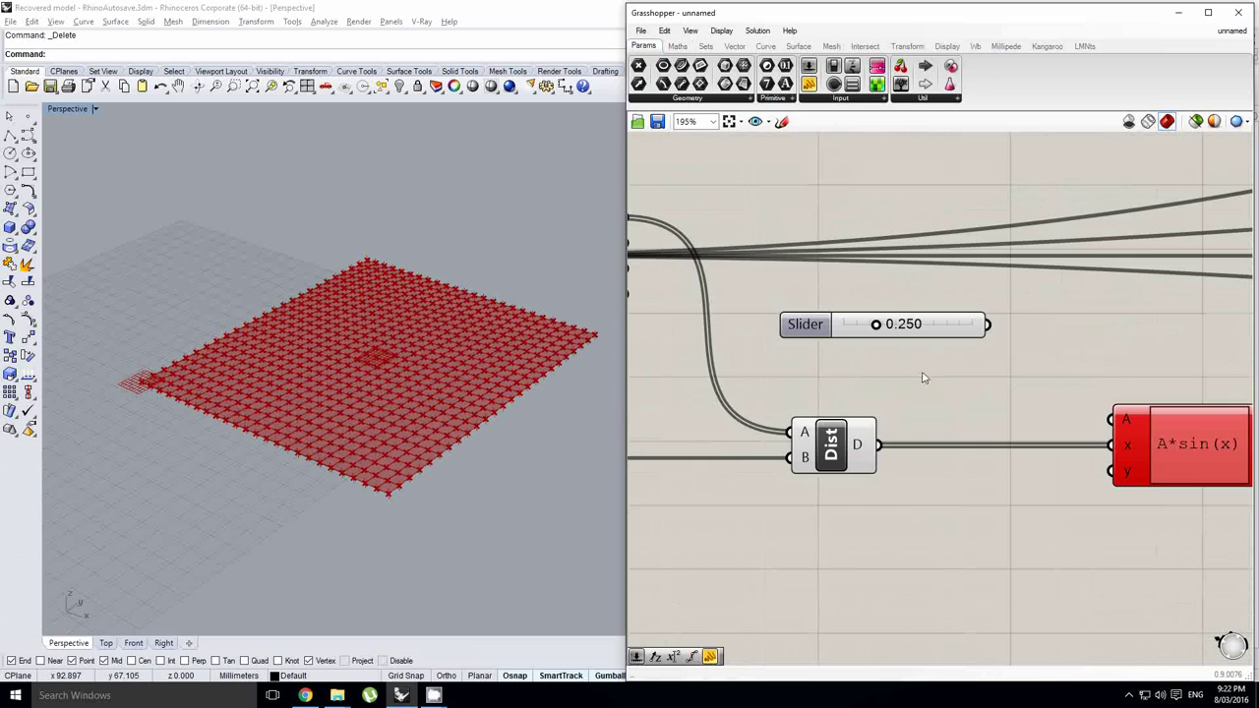
Set the new slider's upper limit and value to 10 and connect it to the expression's A input.
double_click(809, 337)
double_click(813, 368)
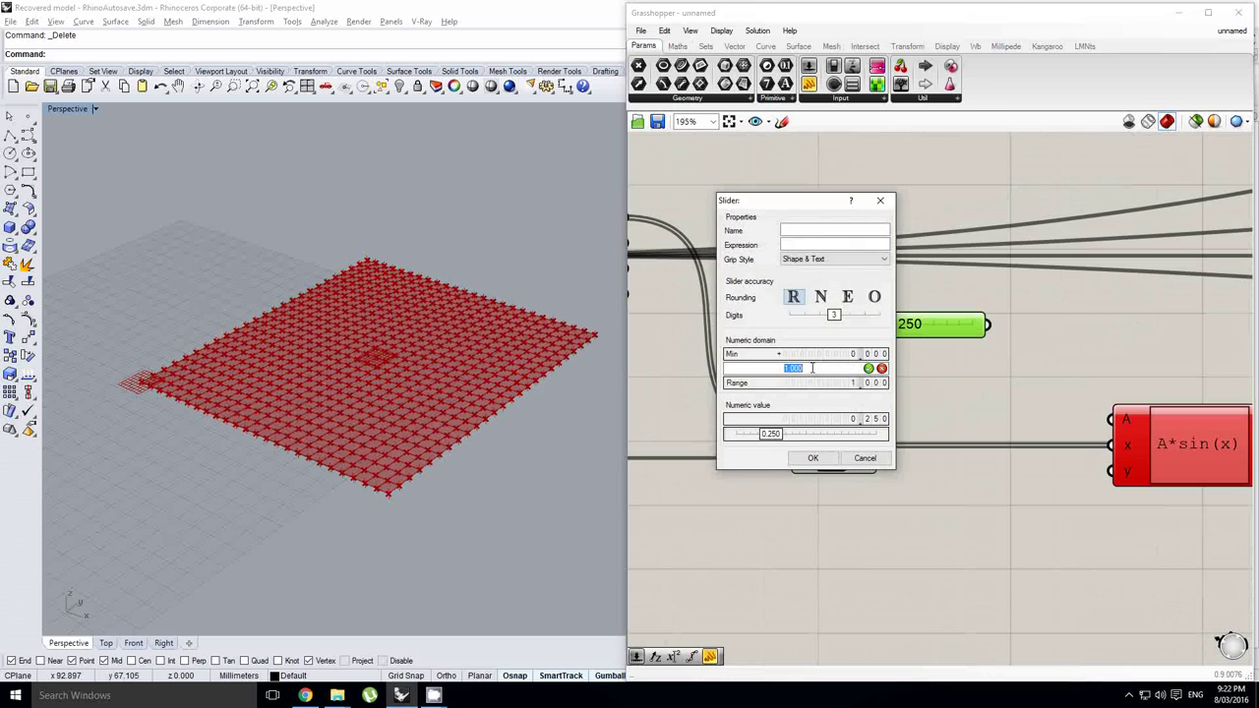
left_click(812, 461)
left_click_drag(990, 326, 1109, 421)
left_click_drag(876, 326, 1006, 325)
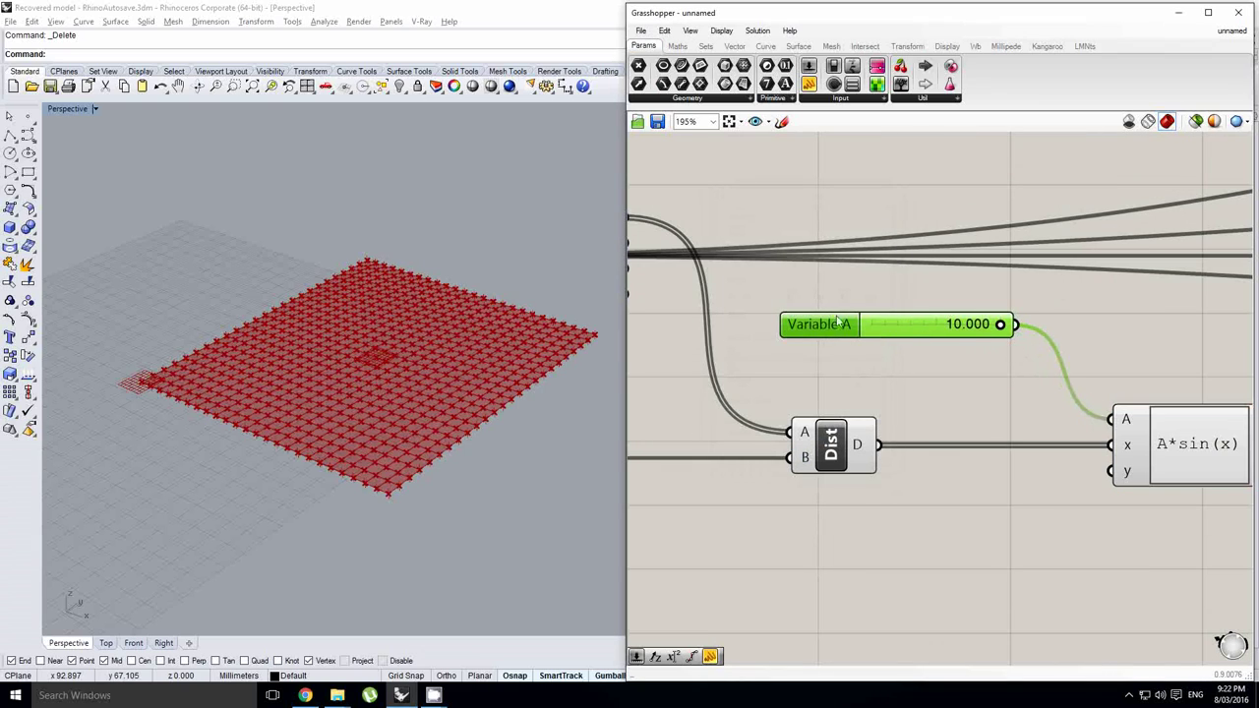
Examine the values output by the A*sin(x) expression.
scroll(1012, 394, "down", 3)
mouse_move(951, 404)
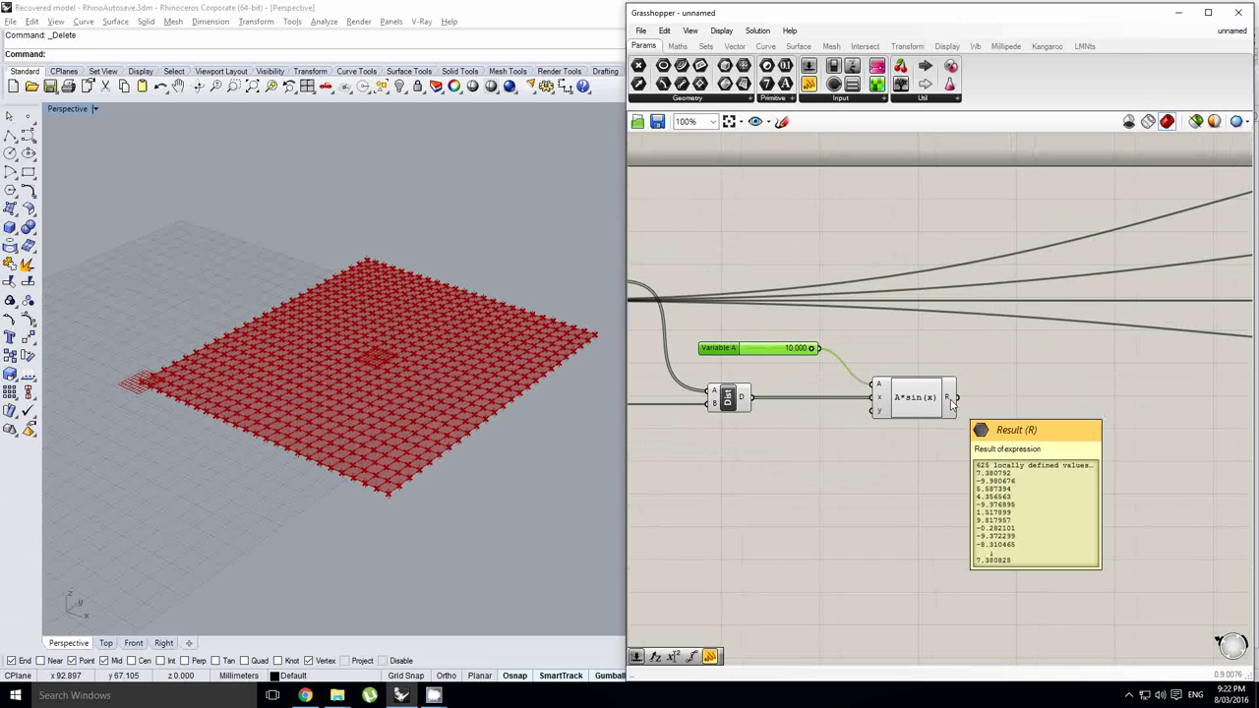
scroll(966, 397, "down", 1)
scroll(903, 409, "up", 1)
right_click_drag(973, 397, 900, 407)
mouse_move(882, 410)
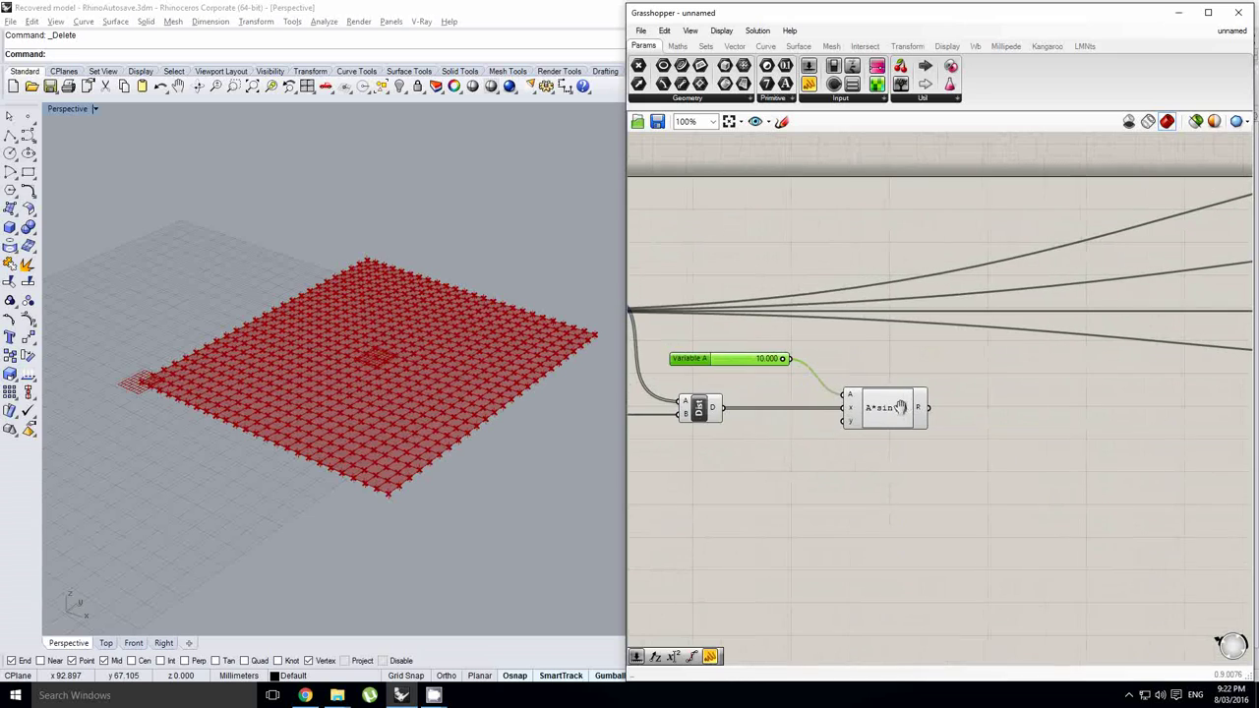
scroll(923, 408, "up", 1)
scroll(979, 397, "down", 1)
mouse_move(996, 396)
right_mouse_down()
mouse_move(932, 390)
mouse_move(873, 409)
mouse_move(1018, 394)
right_mouse_up()
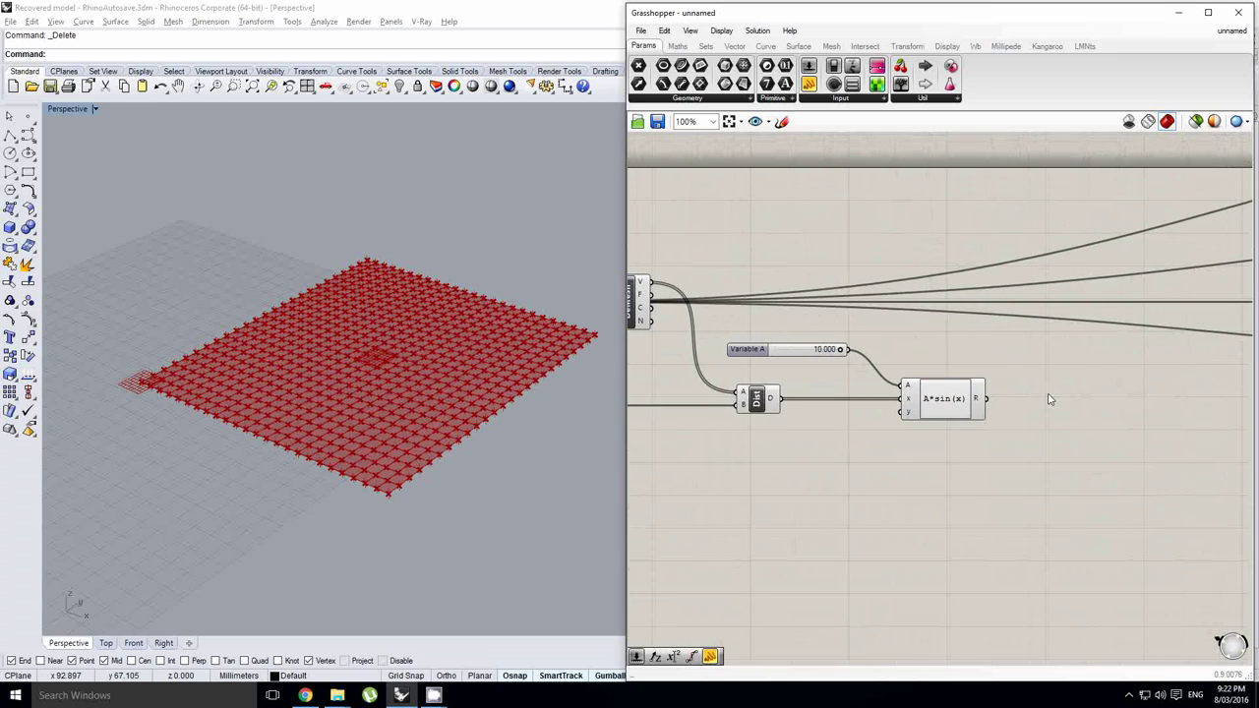
Add a Move component after the expression and connect the DeMesh vertices to its geometry input.
double_click(1048, 399)
type("move")
left_click(1047, 384)
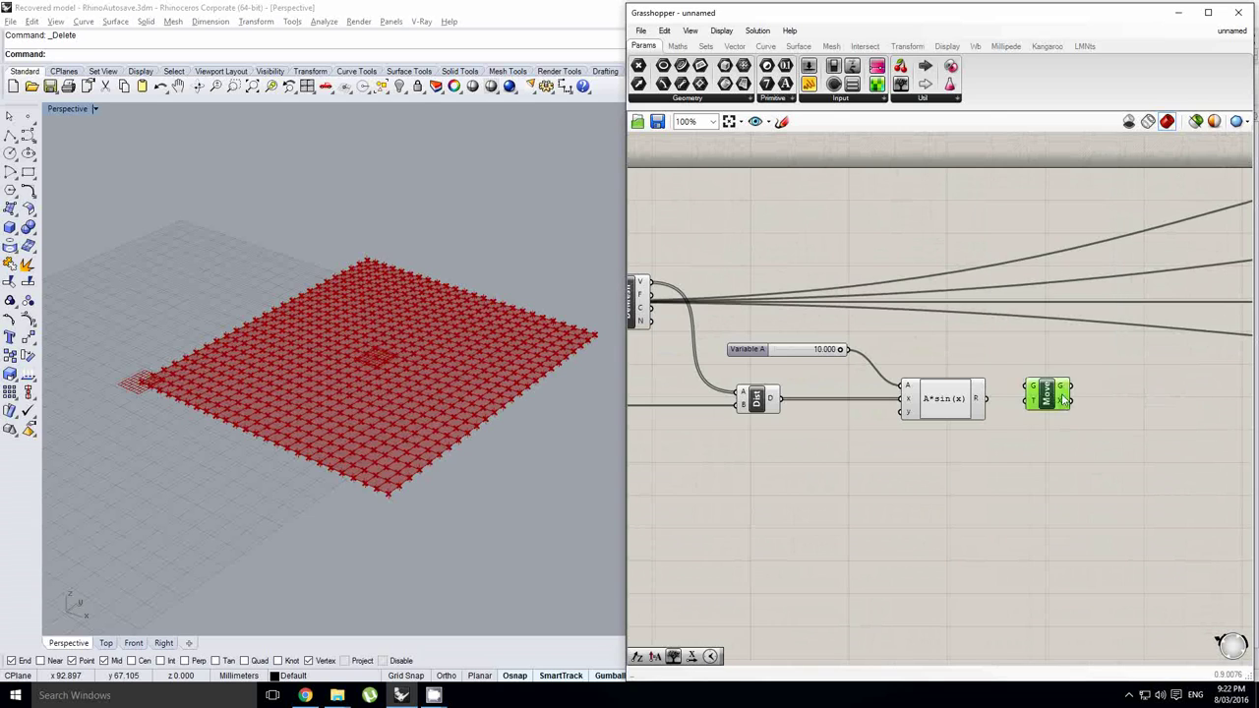
left_click_drag(1049, 394, 1073, 391)
right_click_drag(881, 364, 991, 380)
left_click_drag(763, 300, 1161, 401)
Insert a Unit Z vector between the expression and Move, wiring the expression result through it to the translation input.
double_click(1136, 418)
type("z")
left_click(1135, 403)
scroll(1139, 417, "up", 3)
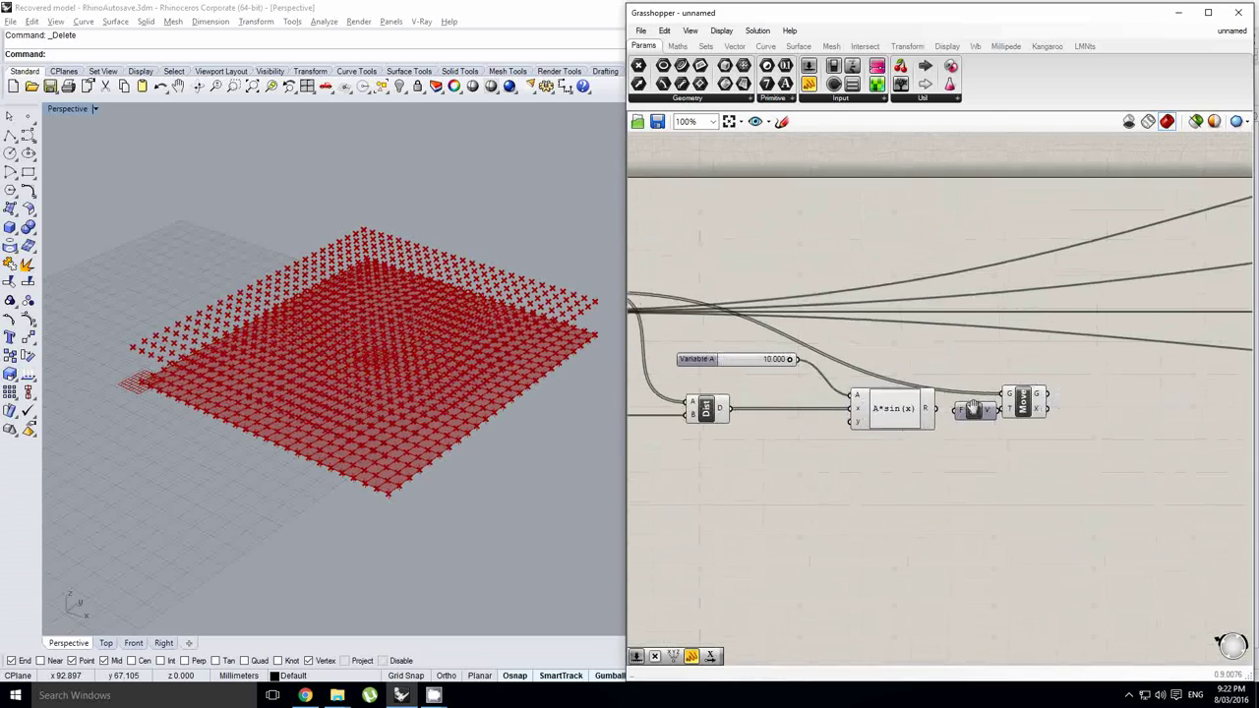
left_click(971, 415)
left_click_drag(946, 417, 946, 416)
left_click_drag(963, 416, 1021, 410)
Inspect the displaced mesh points from low and high angles in the perspective view.
scroll(396, 433, "up", 3)
right_click_drag(423, 398, 427, 313)
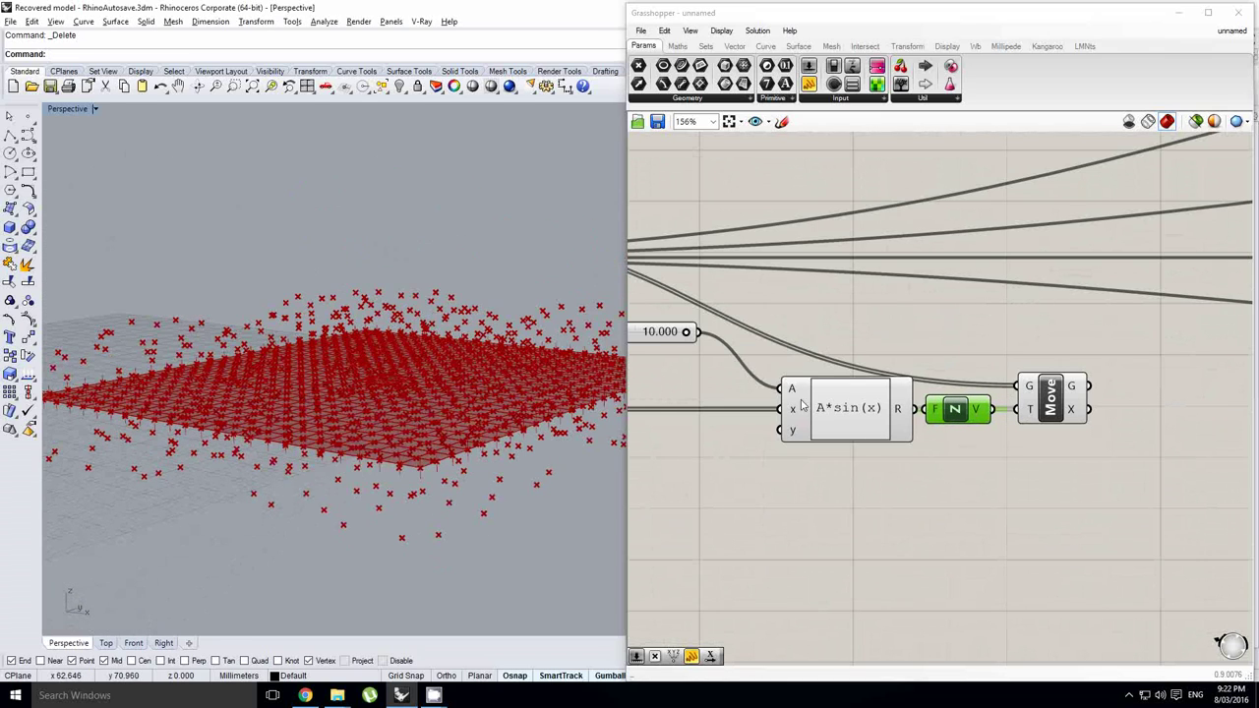
right_click_drag(747, 369, 949, 353)
scroll(949, 352, "down", 1)
right_click_drag(441, 310, 470, 383)
right_click_drag(897, 406, 906, 435)
Move the Variable A slider up and place a Multiplication component after Distance, with the distances wired to its B input.
left_click_drag(841, 351, 854, 290)
right_click_drag(826, 348, 865, 360)
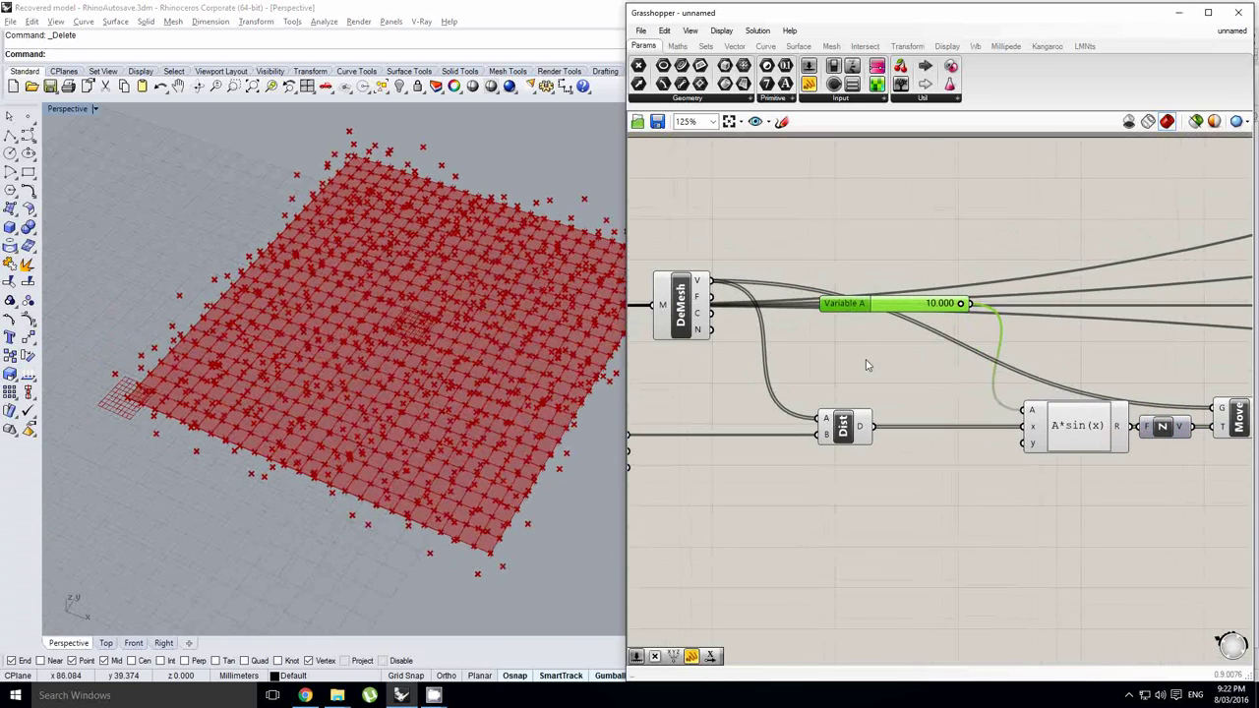
left_click(852, 433)
right_click_drag(957, 378, 937, 387)
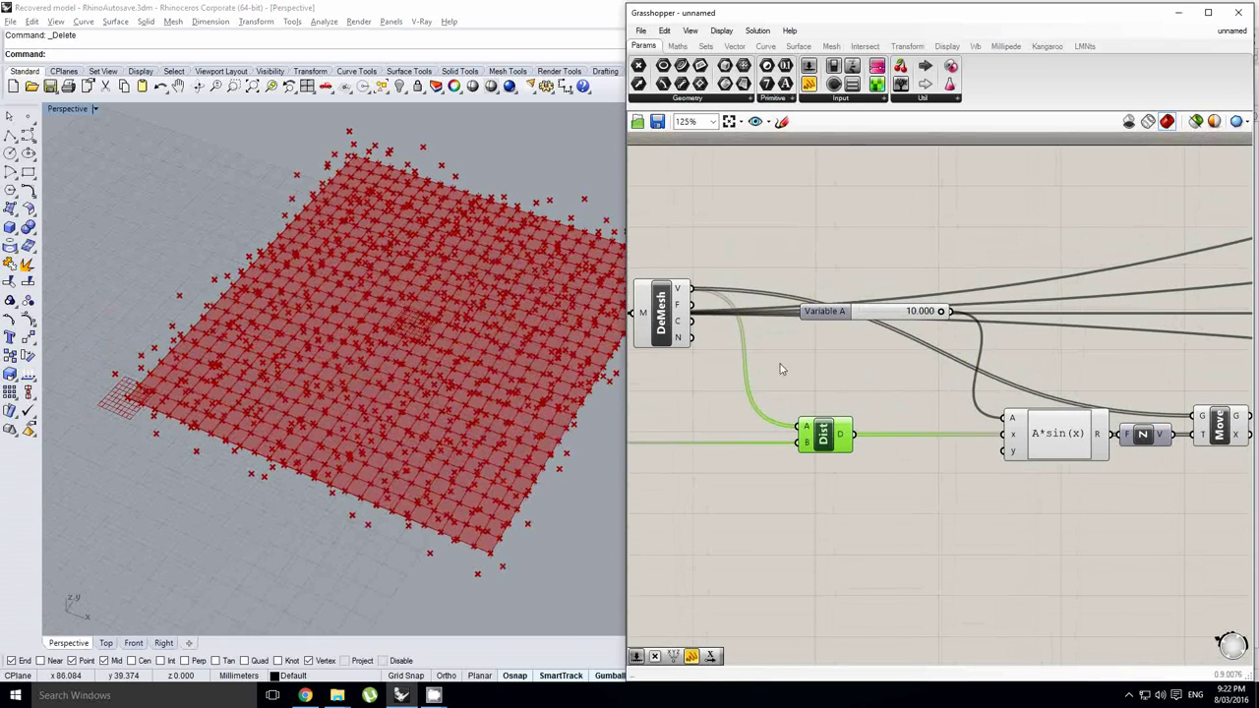
left_click(677, 46)
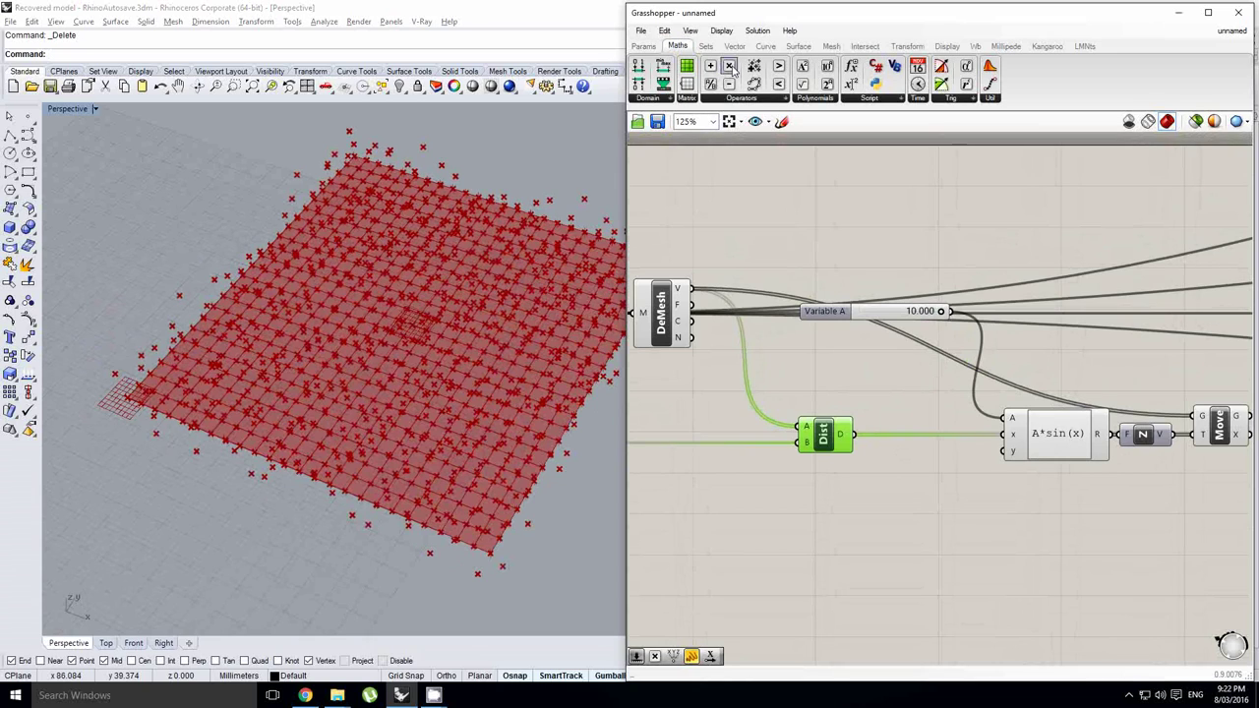
left_click(911, 400)
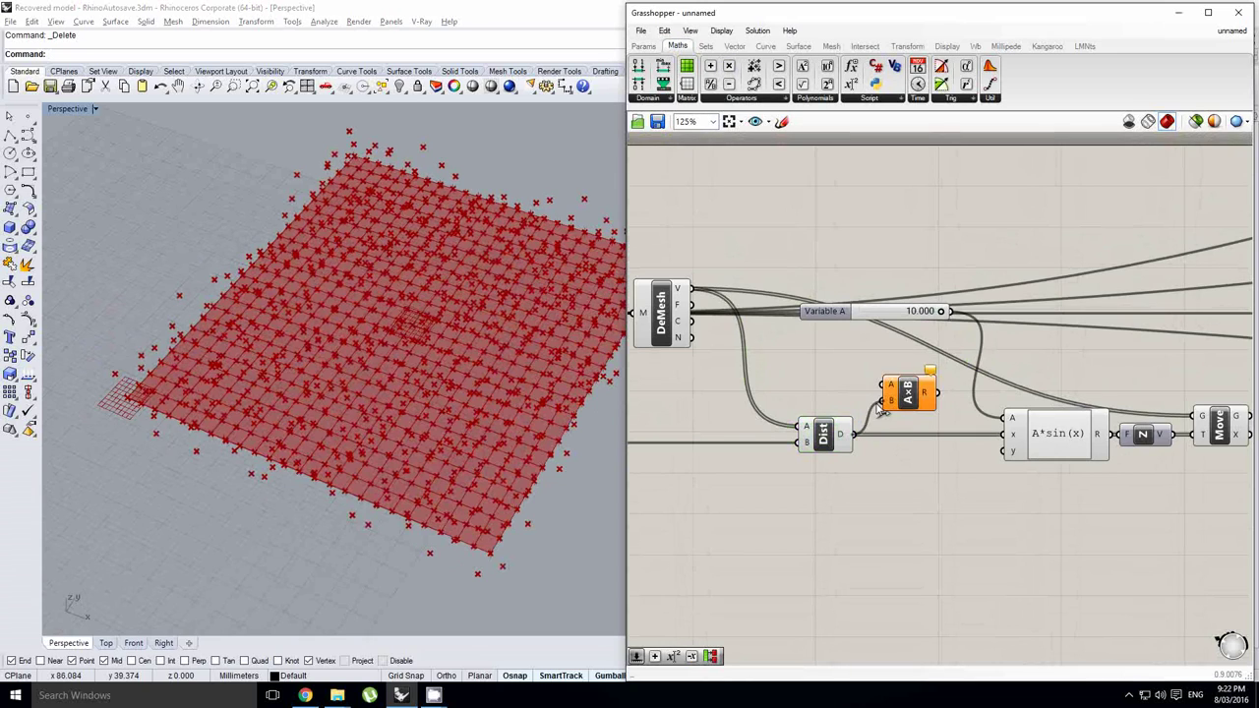
left_click_drag(906, 404, 913, 436)
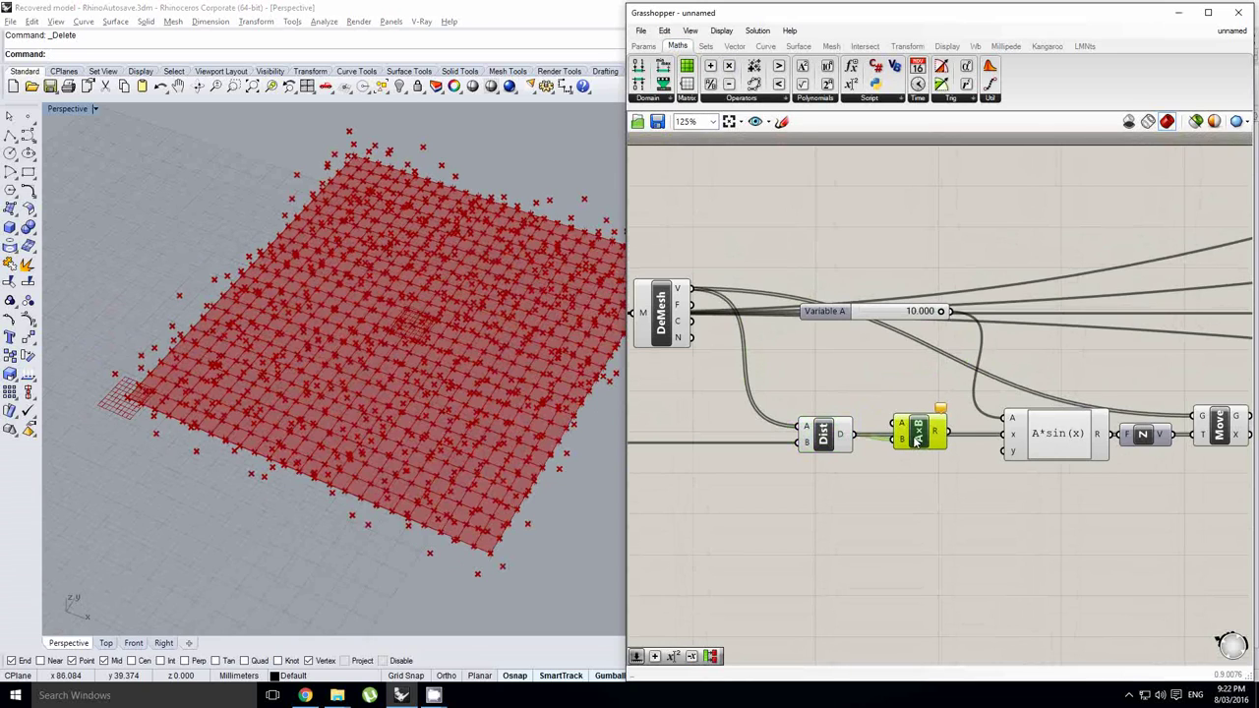
Feed a new 0.250 number slider into the multiplication's A input and route its result to the expression's x input.
left_click(644, 46)
left_click_drag(824, 248, 915, 428)
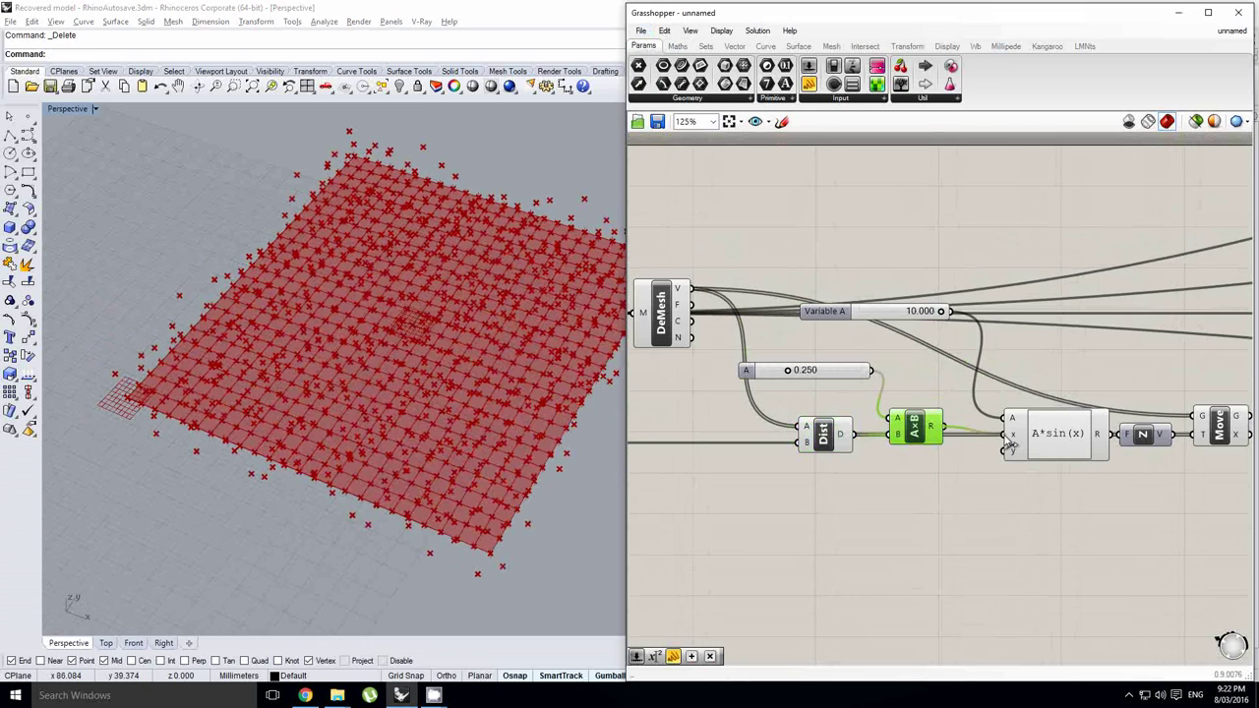
left_click_drag(1010, 444, 1009, 442)
Set the multiplication's slider to 0.123 and check the resulting wave shape in the perspective view.
mouse_move(434, 356)
right_mouse_down()
mouse_move(430, 321)
mouse_move(438, 335)
right_mouse_up()
right_click_drag(797, 371, 815, 370)
left_click(794, 376)
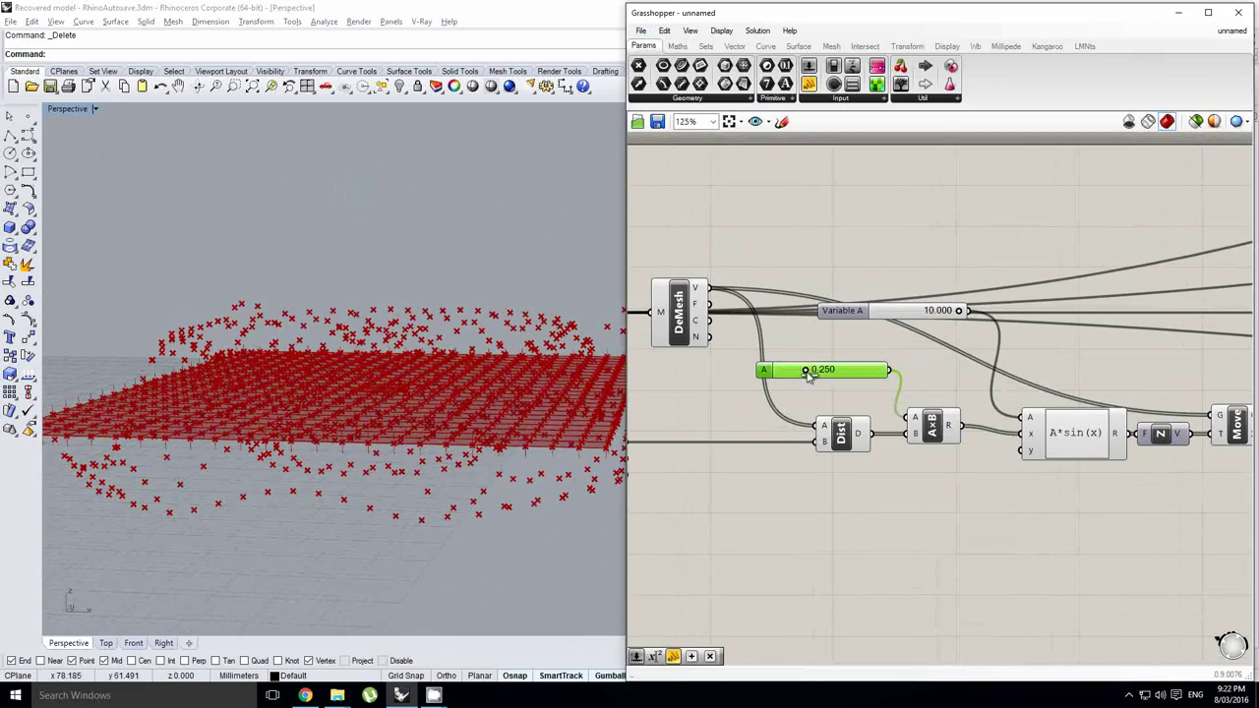
left_click_drag(809, 377, 796, 376)
right_click_drag(465, 352, 409, 407)
scroll(450, 372, "down", 5)
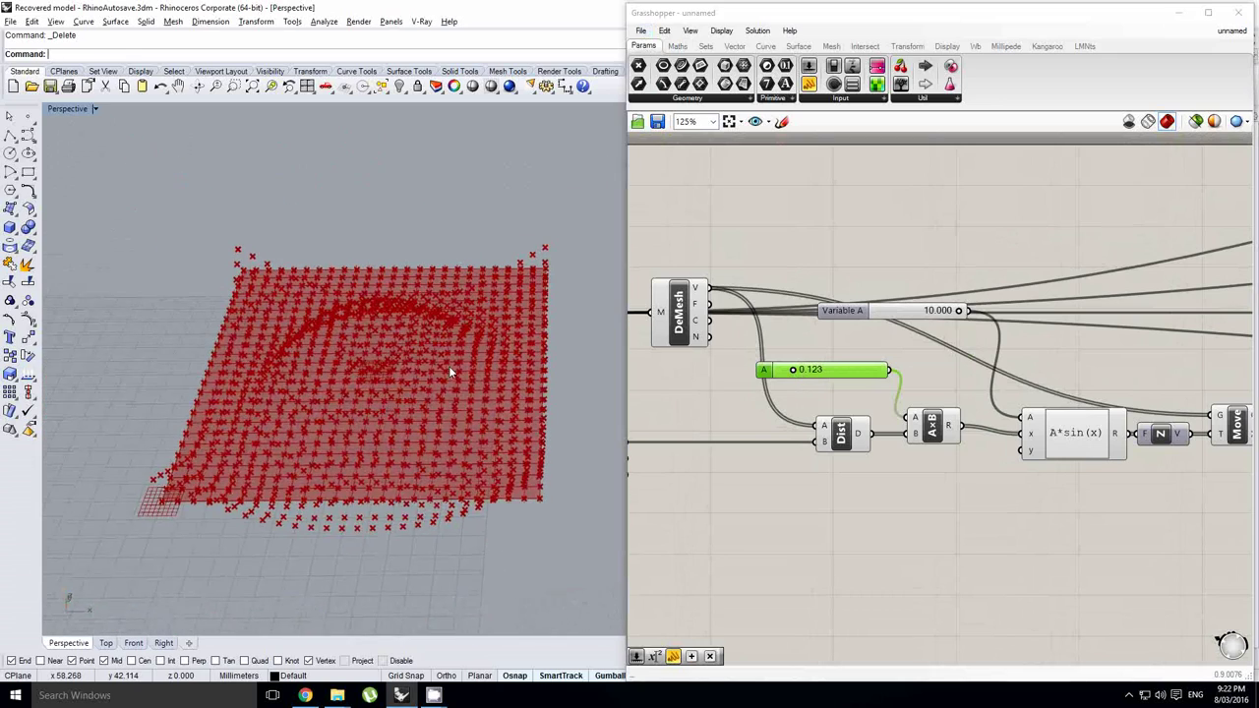
right_click_drag(449, 369, 424, 369)
right_click_drag(984, 468, 895, 456)
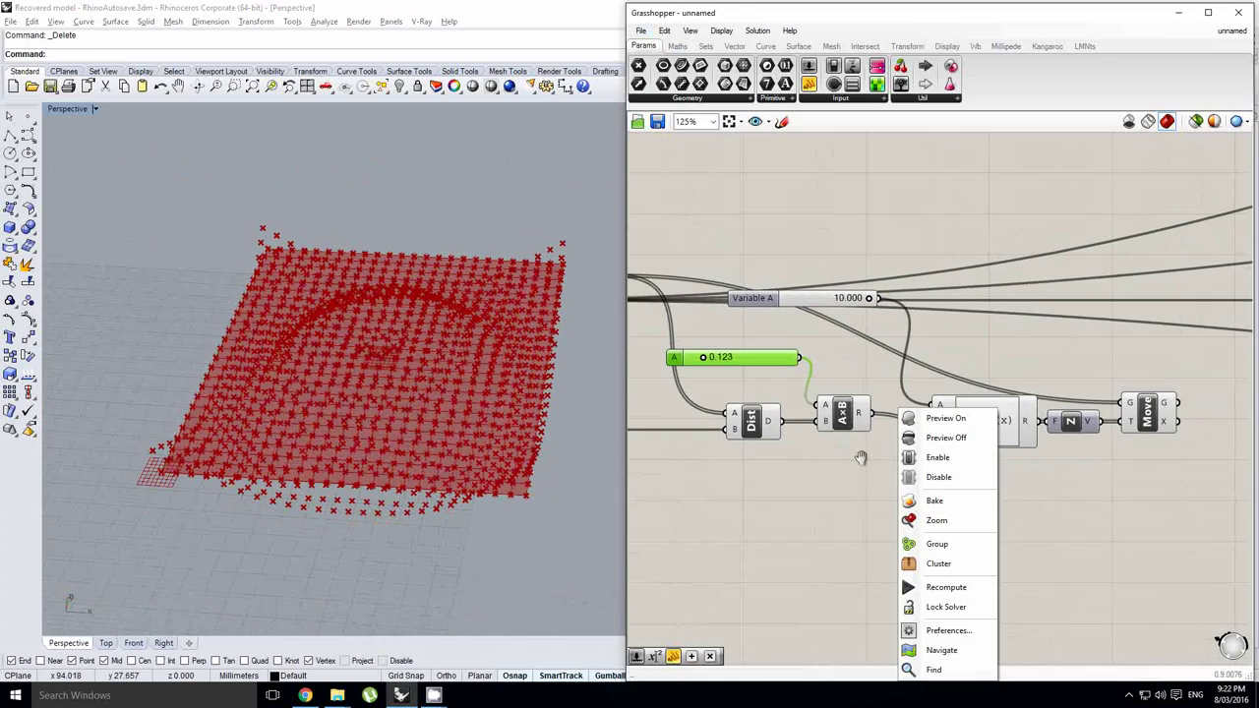
Select the Move component and examine its displaced points against the flat mesh grid in the perspective view.
left_click(861, 457)
right_click_drag(1057, 427, 895, 424)
right_click_drag(993, 391, 940, 394)
left_click(956, 382)
scroll(951, 388, "down", 1)
right_click_drag(295, 415, 302, 384)
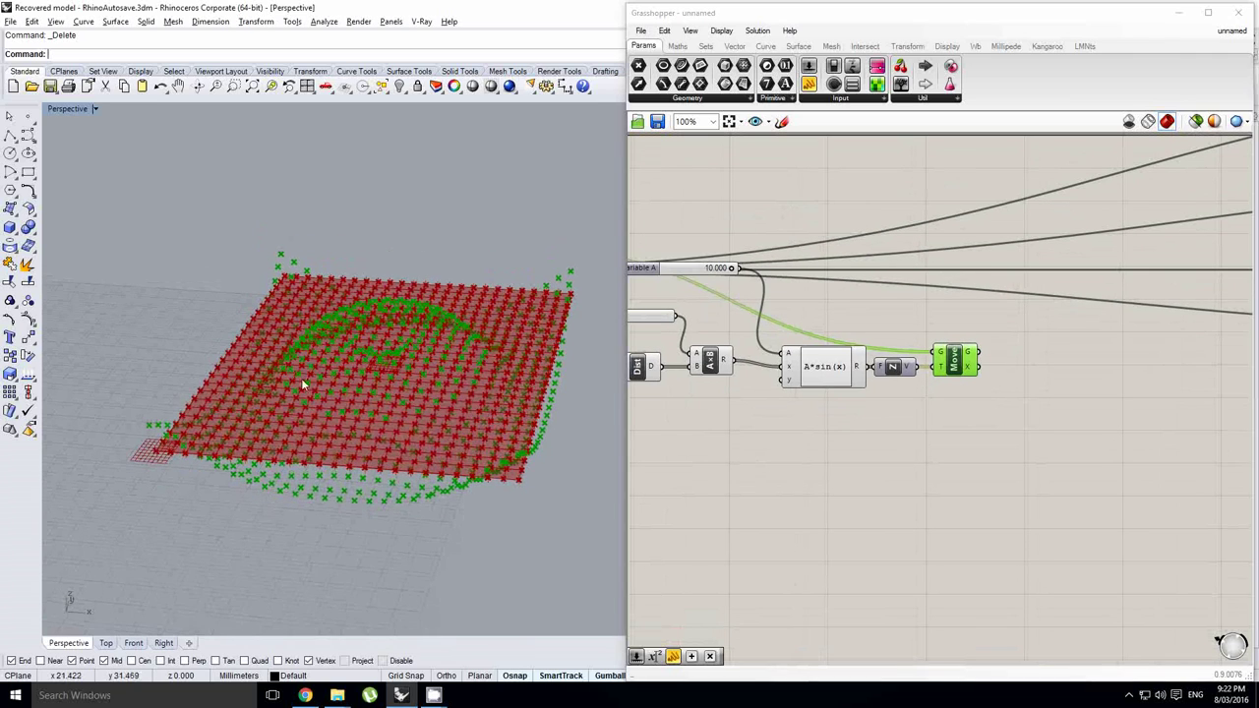
right_click_drag(847, 431, 904, 431)
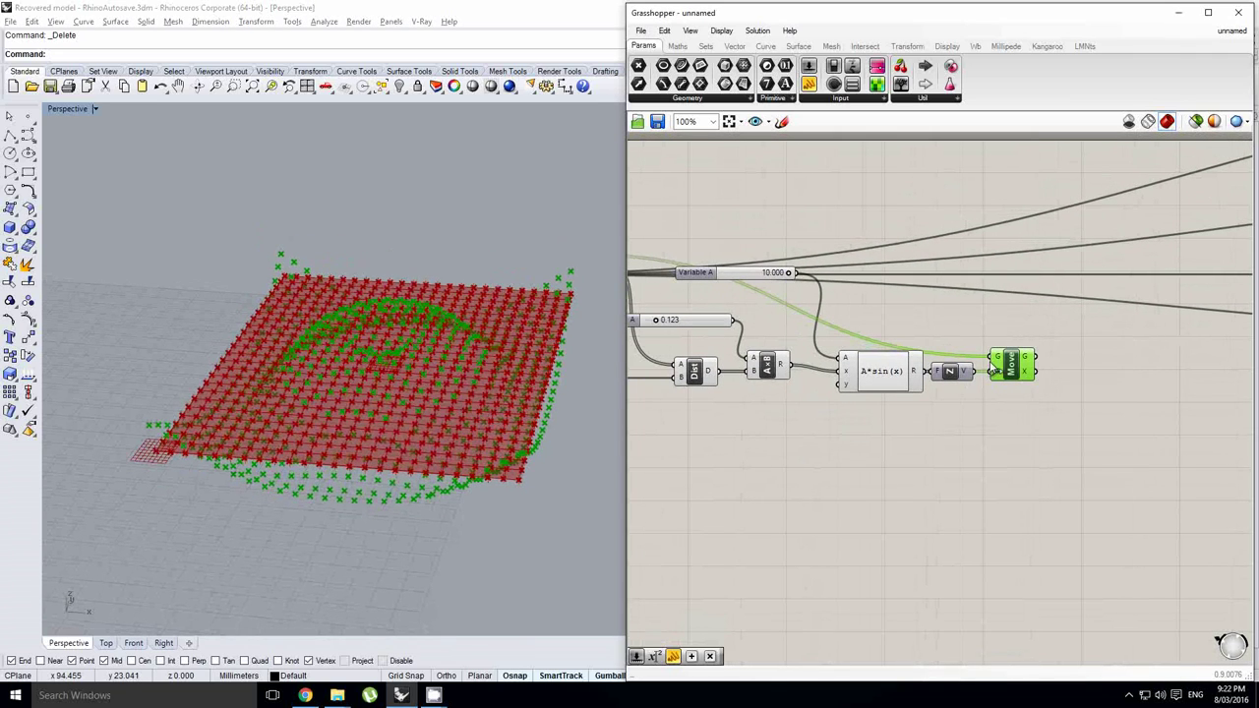
right_click_drag(483, 433, 343, 373)
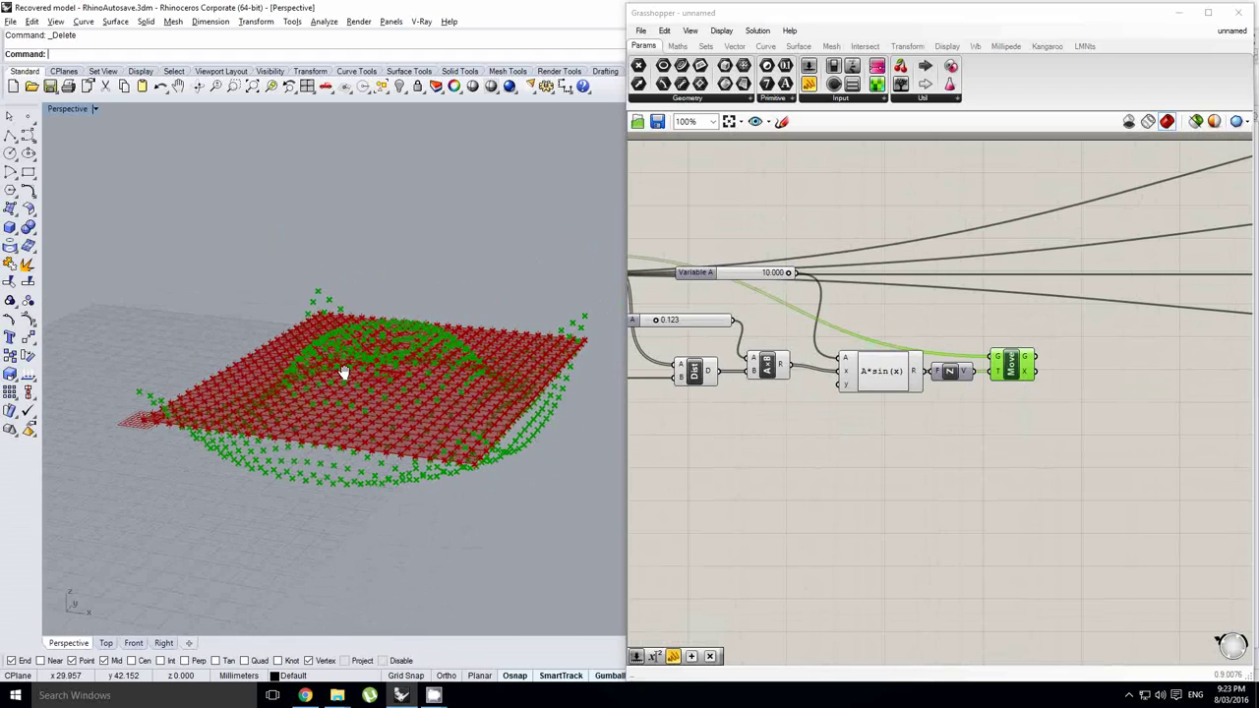
right_click_drag(474, 364, 471, 368)
Place a Counter component in the empty canvas area below the wave definition.
right_click_drag(765, 489, 1038, 442)
scroll(1038, 442, "down", 2)
right_click_drag(964, 463, 990, 405)
double_click(927, 482)
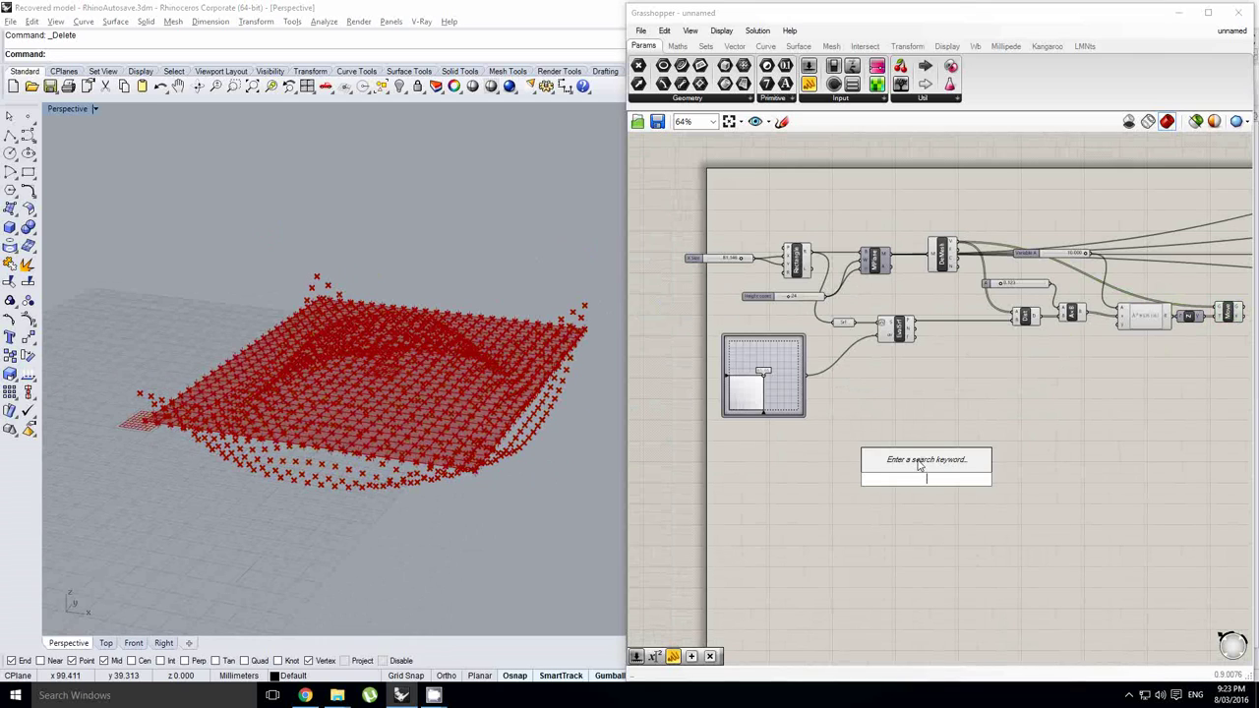
type("counte")
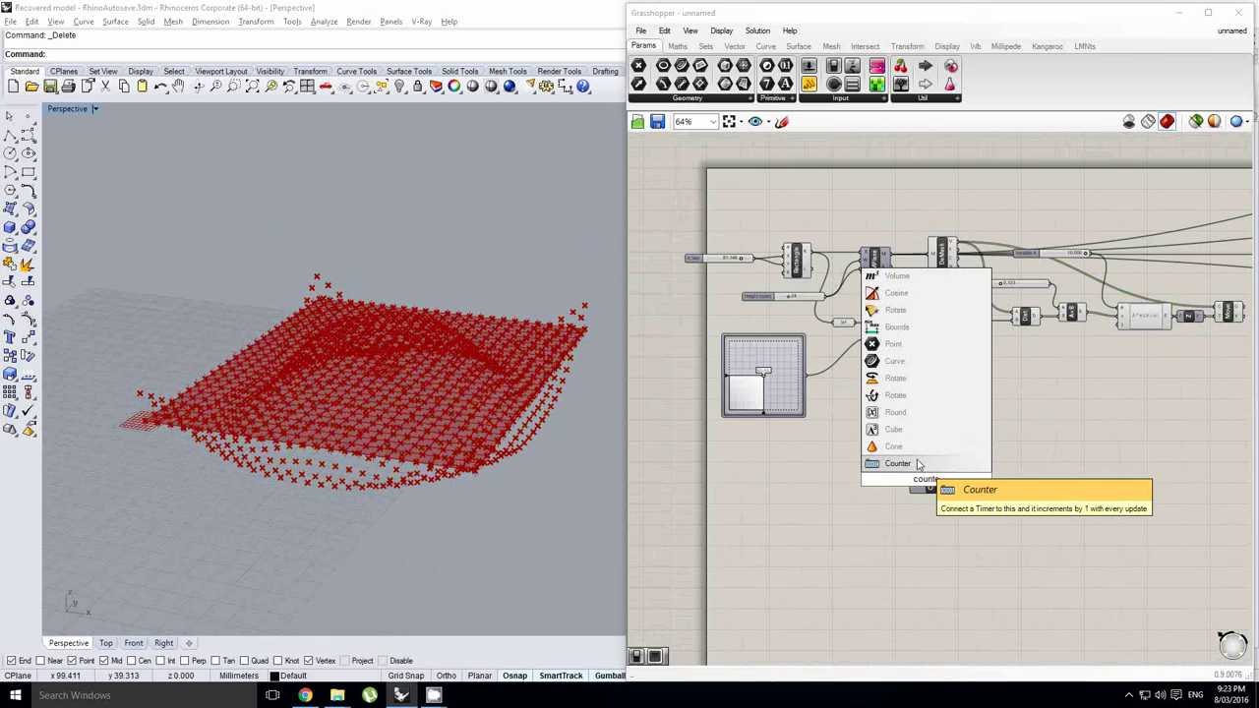
left_click(917, 464)
right_click_drag(926, 461, 895, 414)
scroll(941, 422, "up", 2)
left_click(934, 444)
Add a Button beside the Counter, wire it to the Reset input and align the two.
left_click(843, 98)
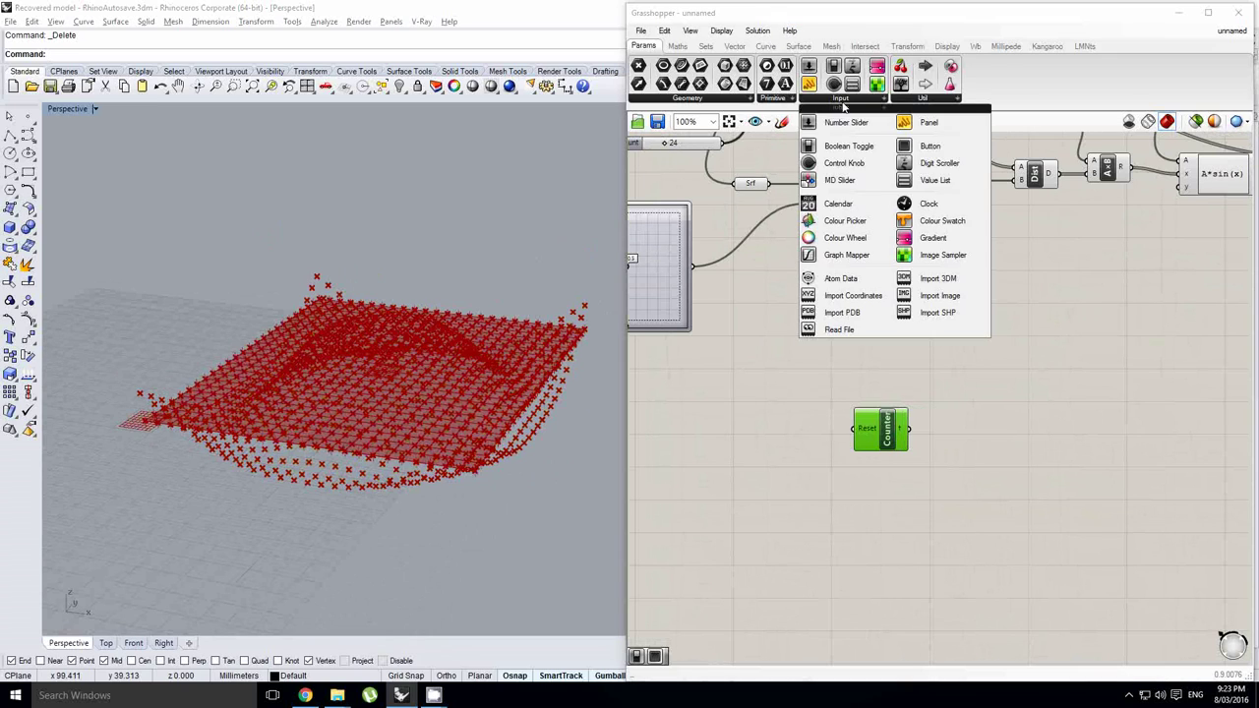
left_click(929, 145)
left_click(770, 428)
scroll(769, 430, "up", 3)
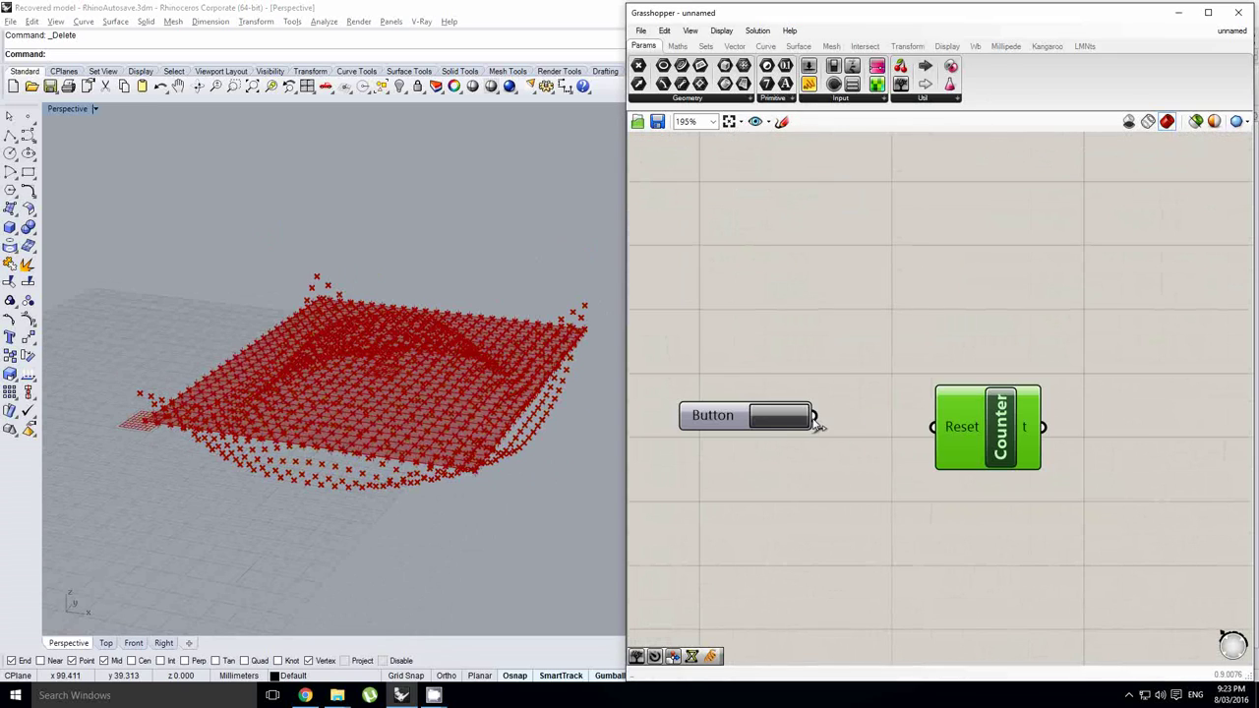
left_click_drag(814, 419, 927, 426)
left_click_drag(723, 421, 722, 432)
scroll(851, 412, "down", 8)
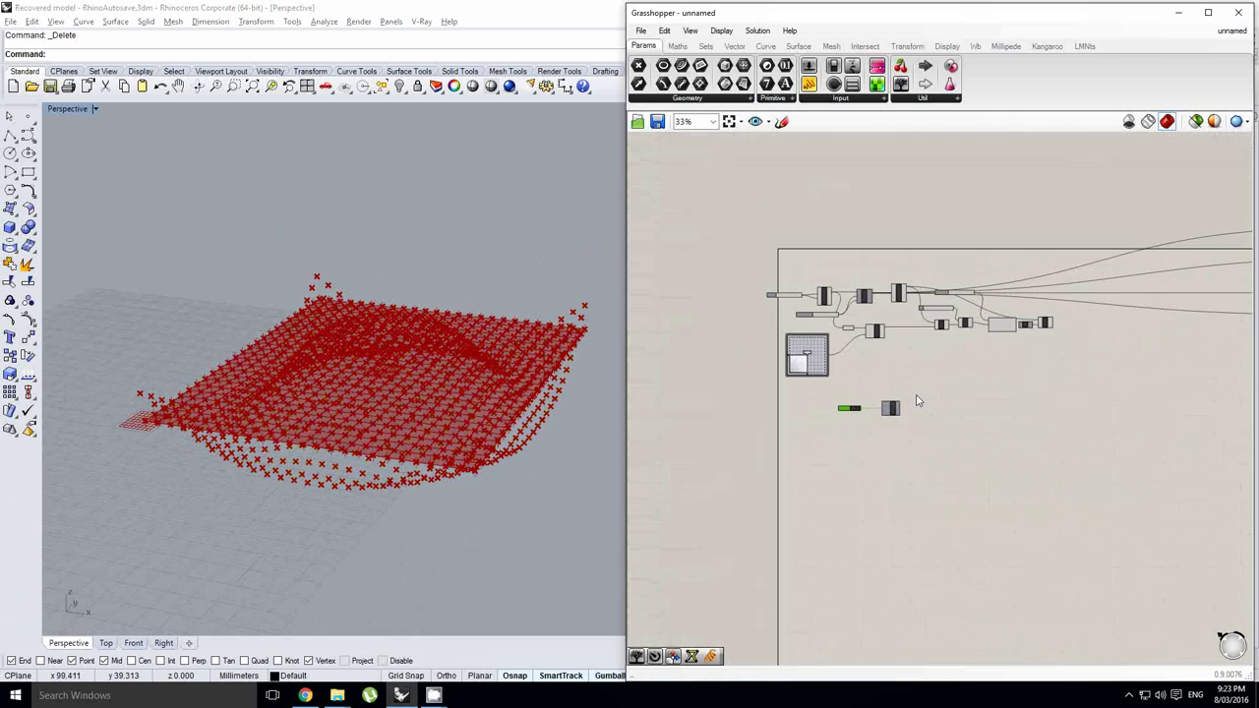
right_click_drag(1069, 392, 910, 402)
scroll(930, 391, "down", 2)
left_click_drag(1222, 362, 1198, 407)
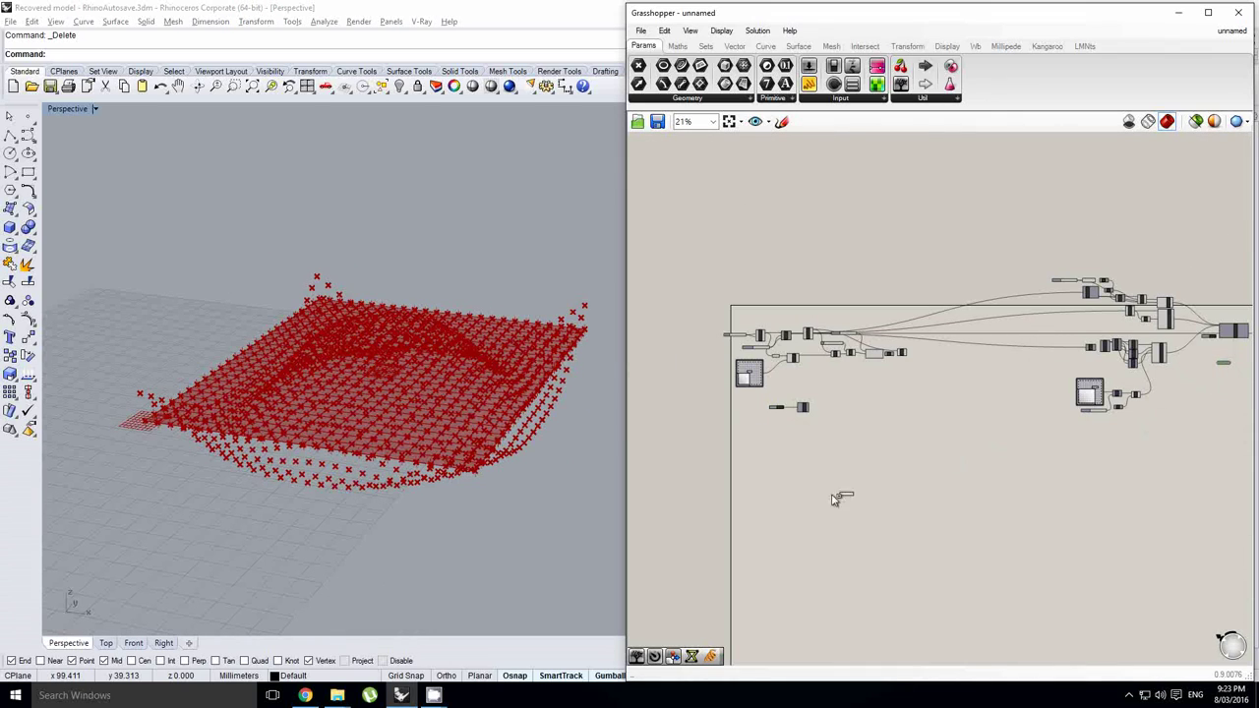
scroll(790, 434, "up", 10)
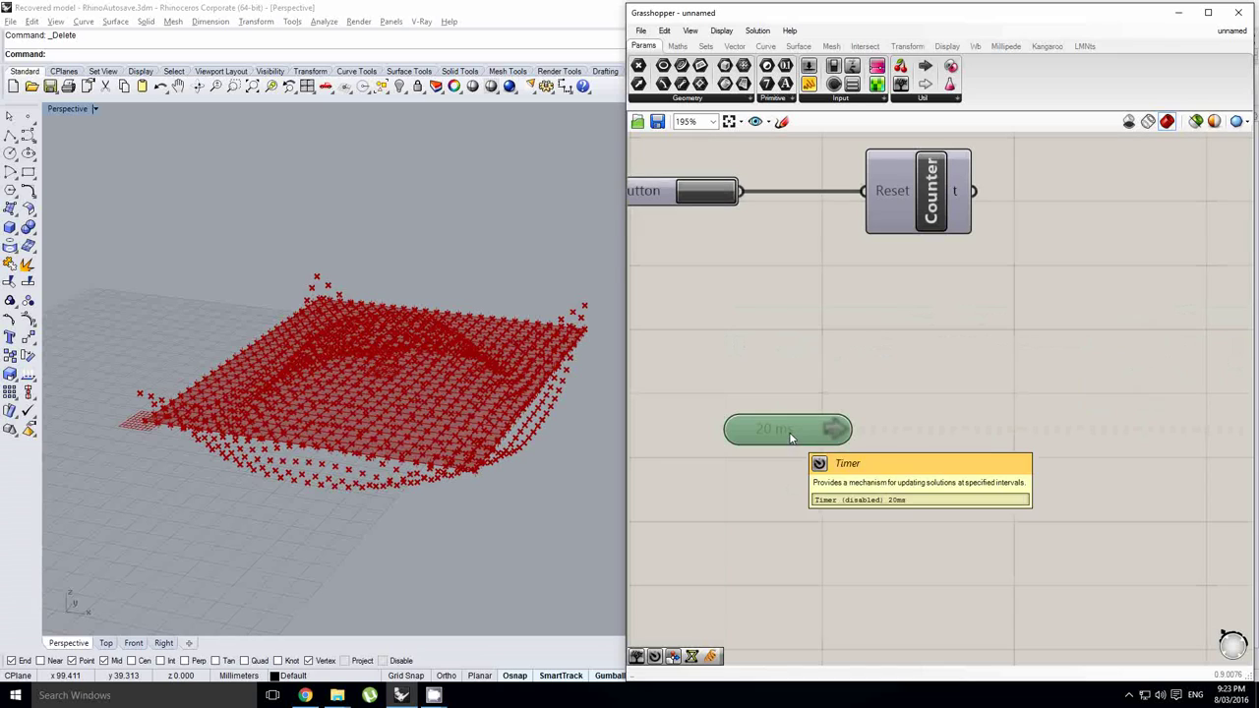
key("Delete")
Add a Timer targeting the Counter, set its interval to 20 ms and place it below the Button.
left_click(928, 99)
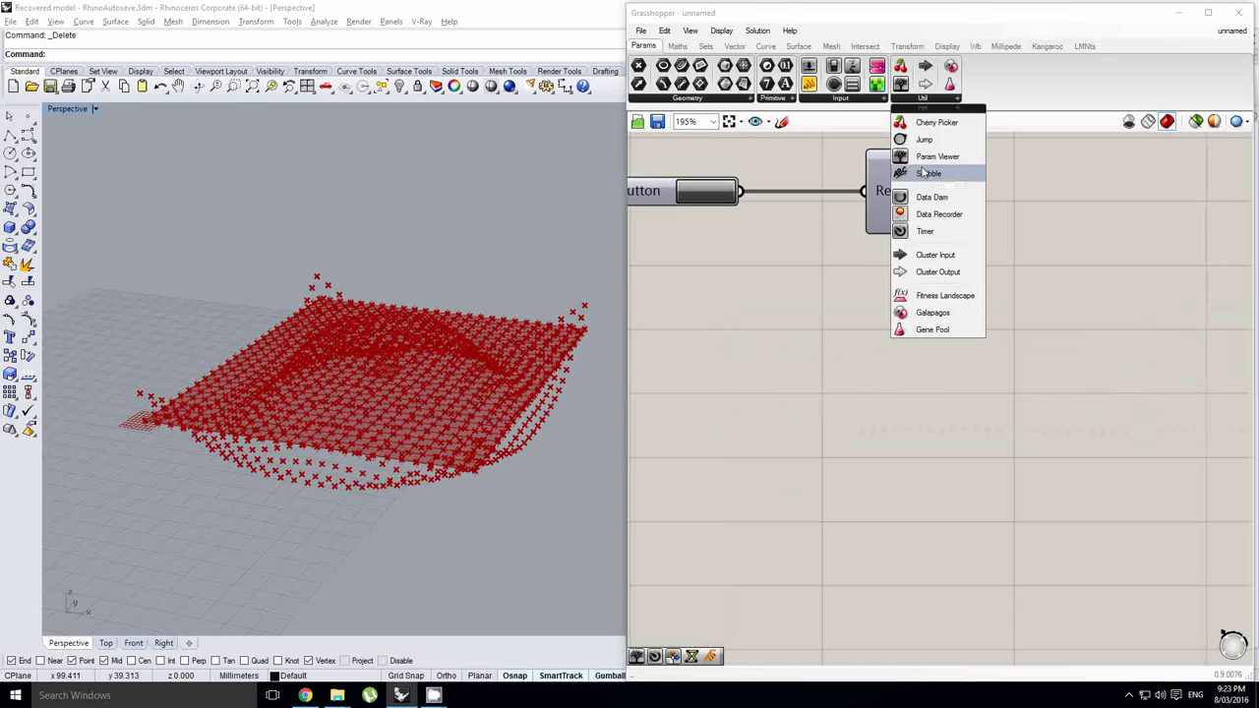
left_click(930, 231)
left_click(841, 336)
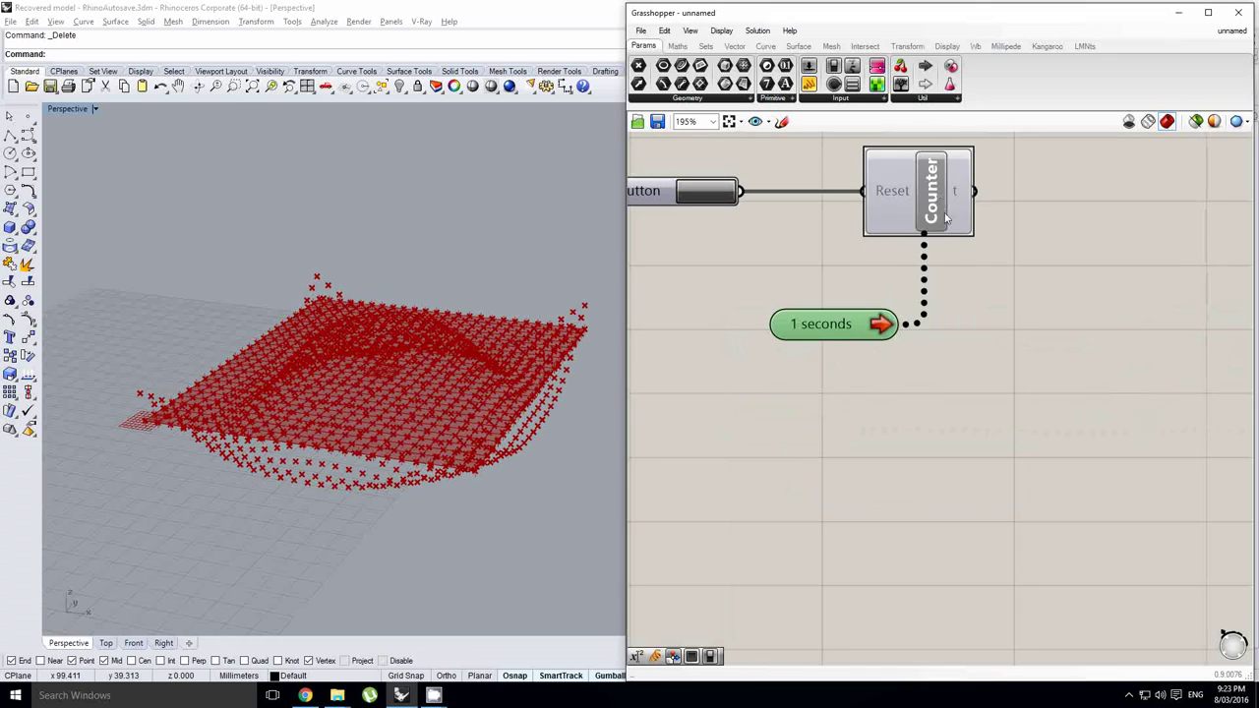
right_click(842, 318)
mouse_move(897, 380)
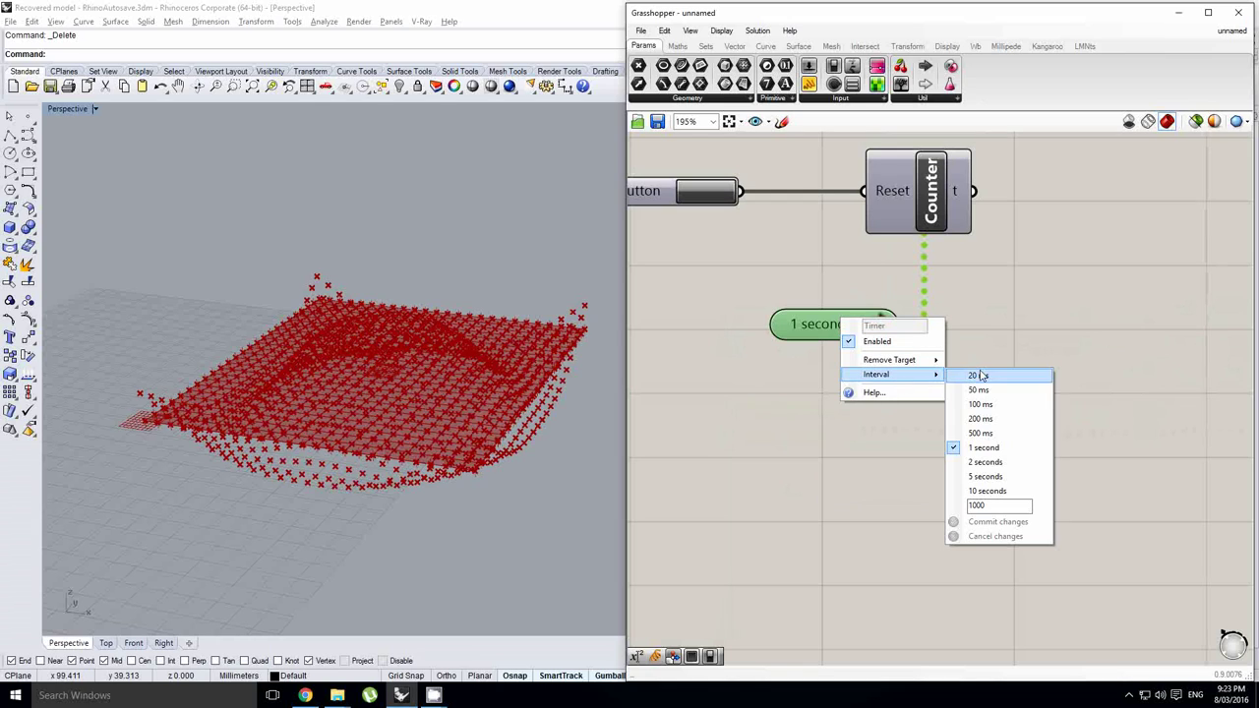
left_click(981, 376)
left_click_drag(844, 333, 757, 394)
right_click_drag(920, 286, 868, 402)
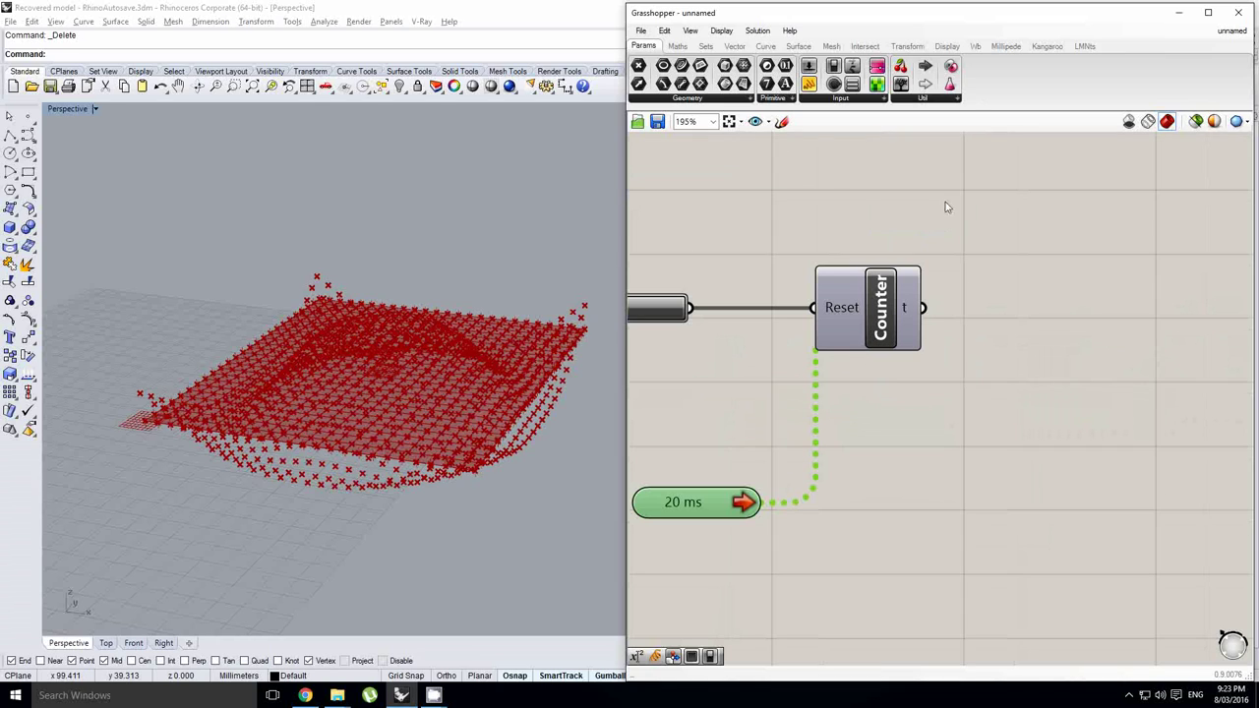
Read the Counter's output in a temporary panel wired to t, and delete the panel.
left_click_drag(1098, 296, 1109, 303)
left_click_drag(923, 308, 1052, 309)
scroll(1052, 315, "down", 3)
right_click_drag(1081, 326, 963, 434)
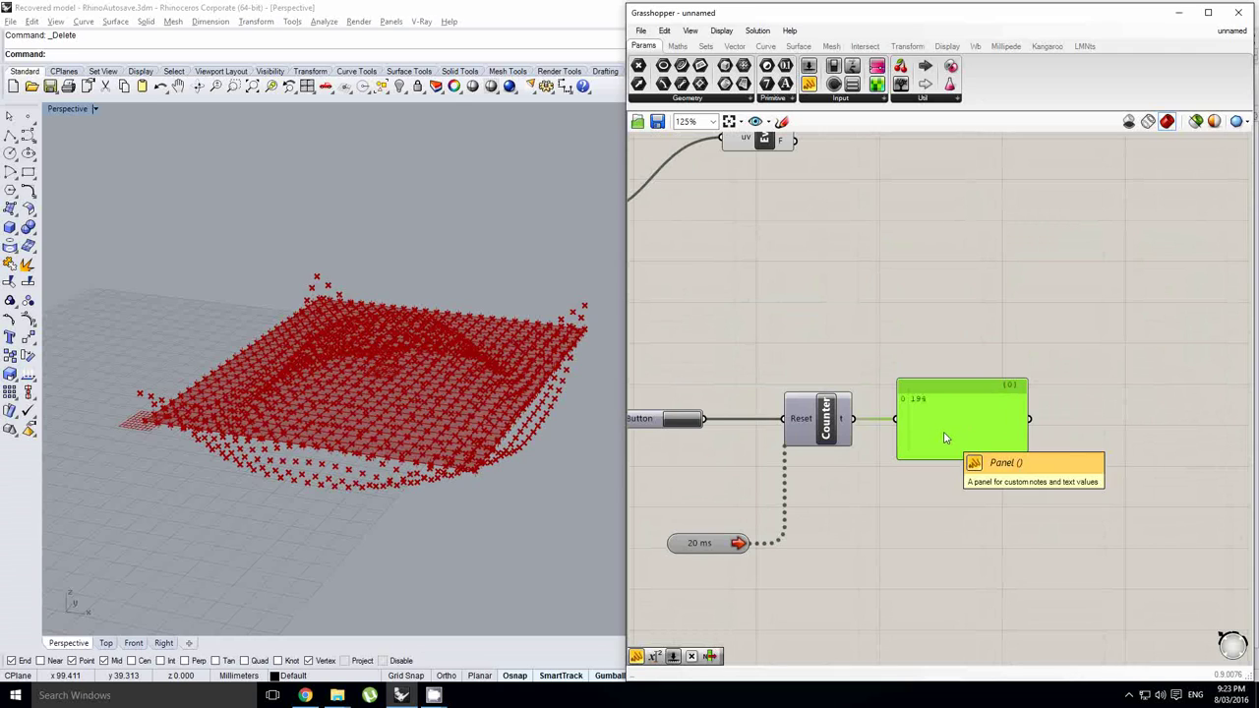
key("Delete")
Place an Expression component after the Counter and wire the Counter's t output to its x input.
left_click(677, 46)
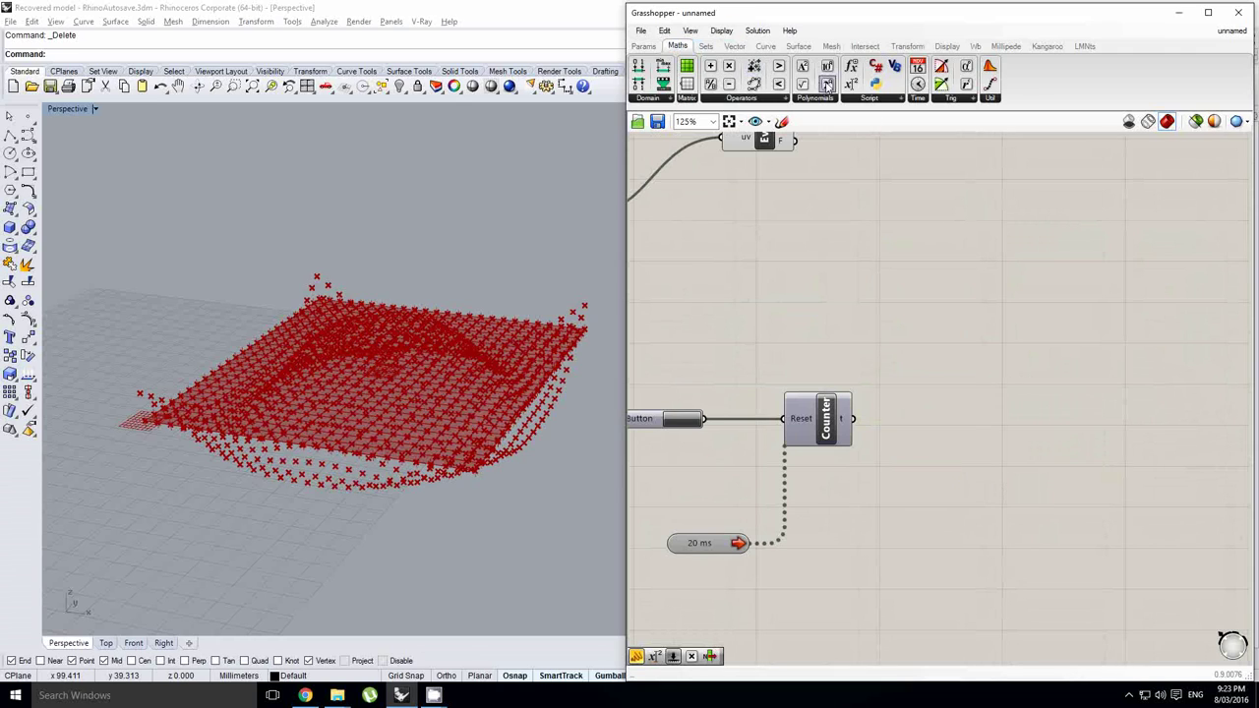
left_click_drag(889, 159, 1044, 414)
right_click_drag(1044, 414, 1033, 413)
left_click(1010, 411)
left_click_drag(993, 413, 719, 424)
Set the new component's expression to x%y/y.
double_click(997, 432)
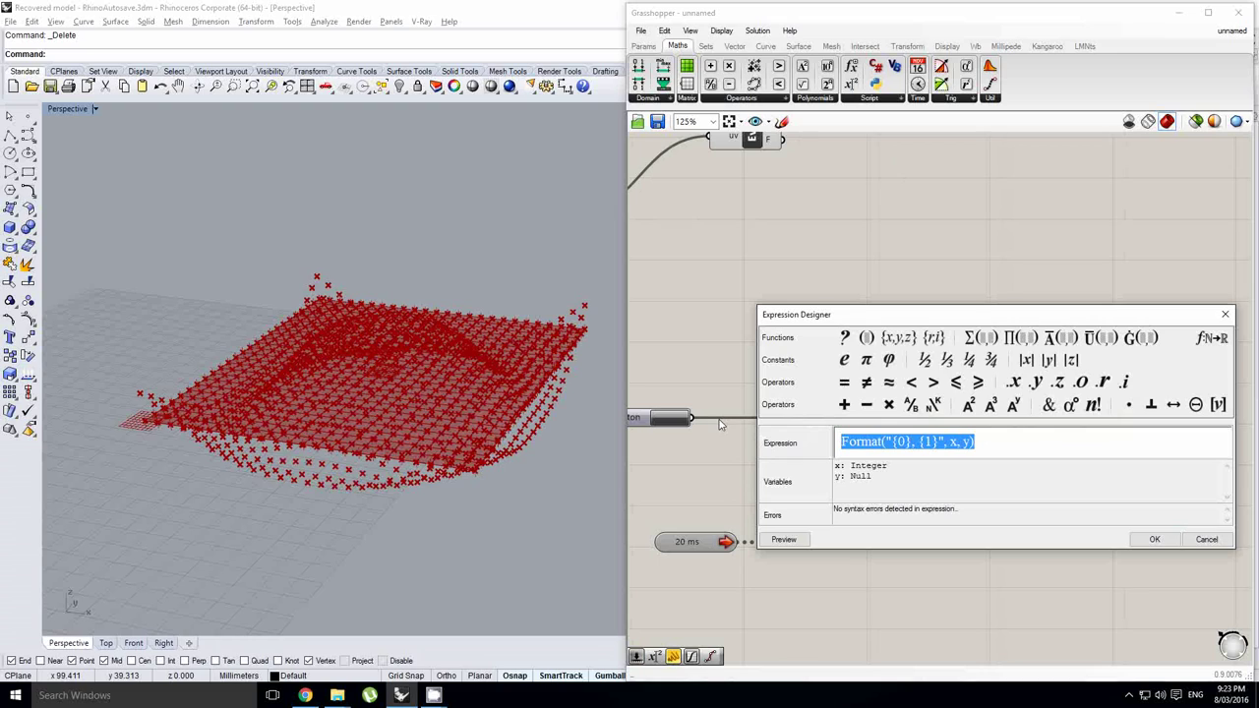
type("x/%y")
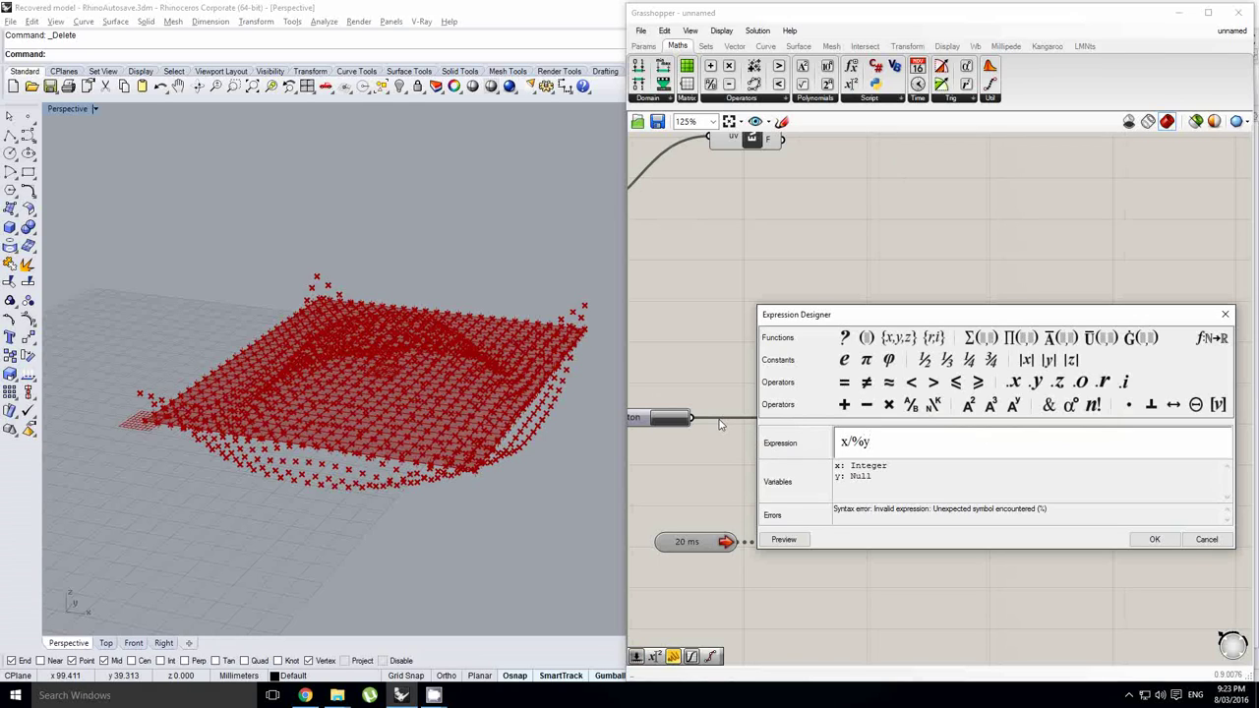
key("BackSpace")
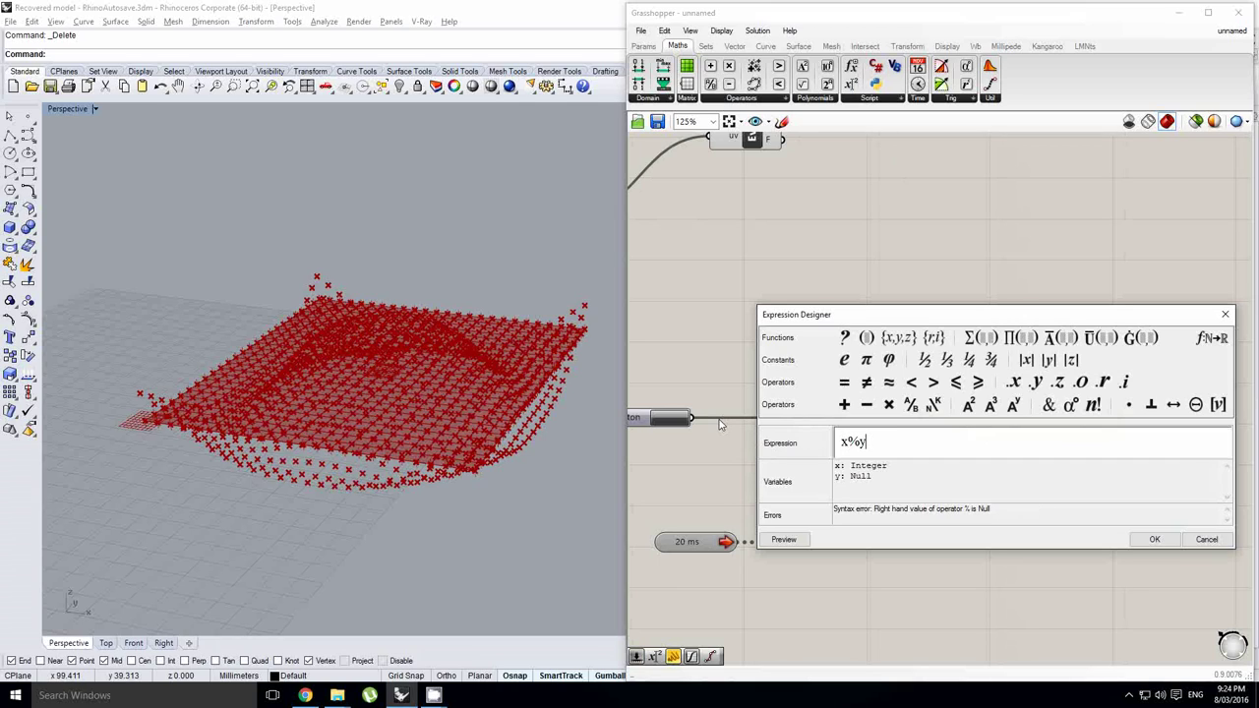
left_click(1136, 543)
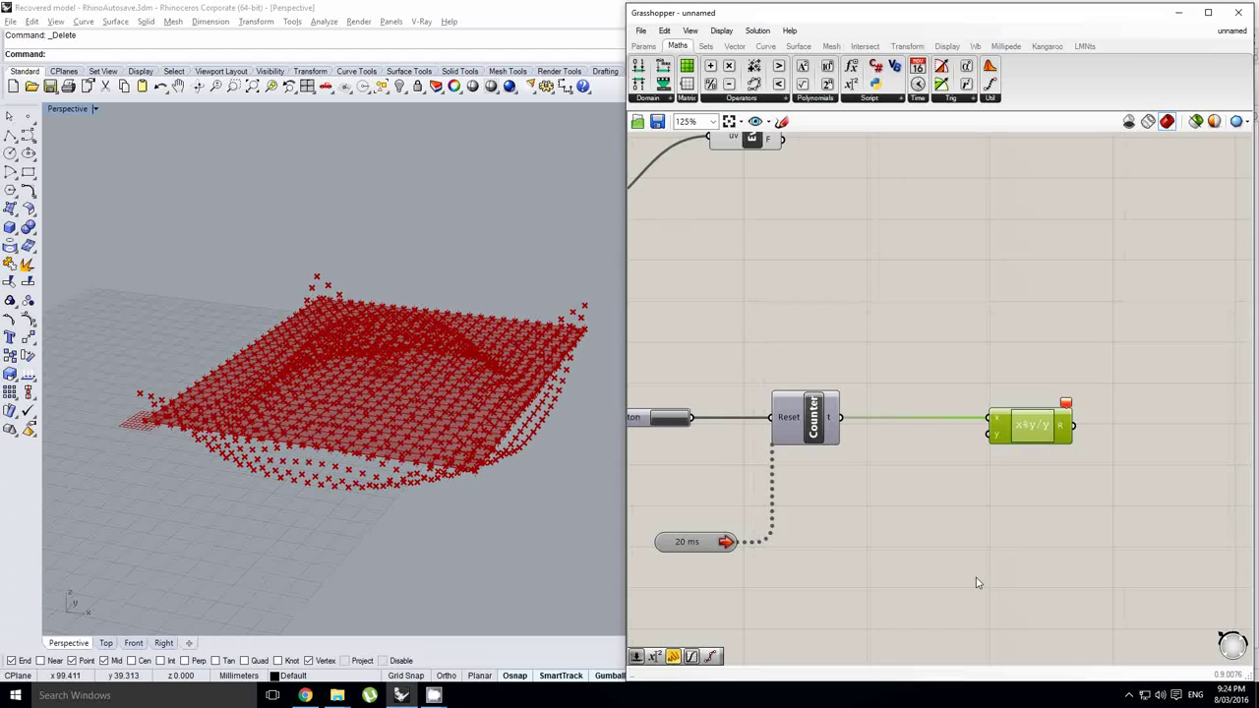
Add a number slider with maximum 100, wire it to the expression's y input and set it to 100.000.
left_click(641, 46)
left_click(810, 548)
left_click(764, 552)
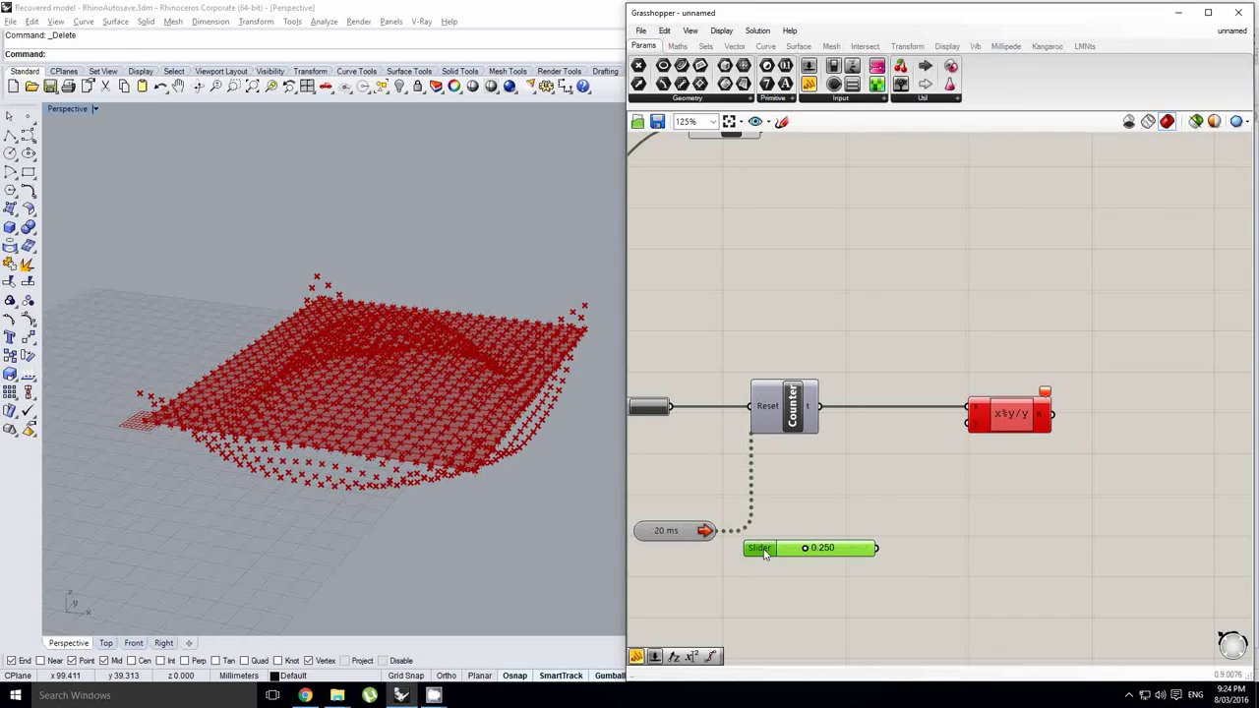
double_click(766, 552)
double_click(779, 578)
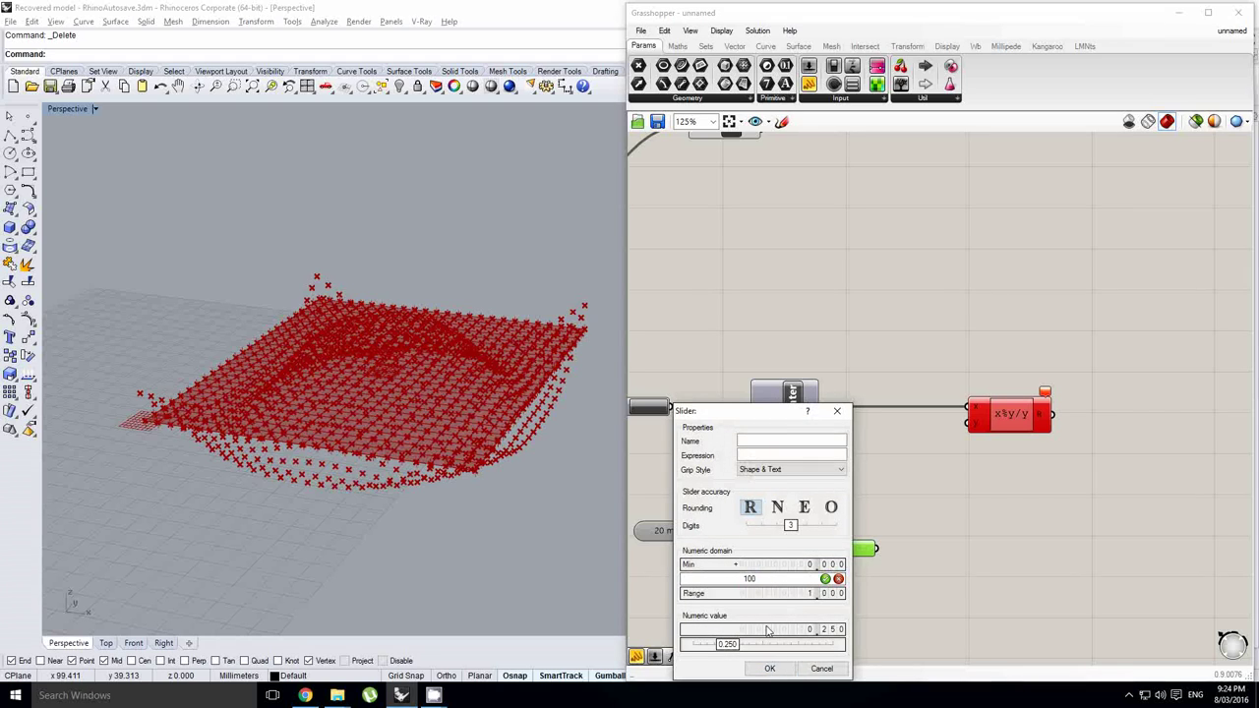
left_click(770, 668)
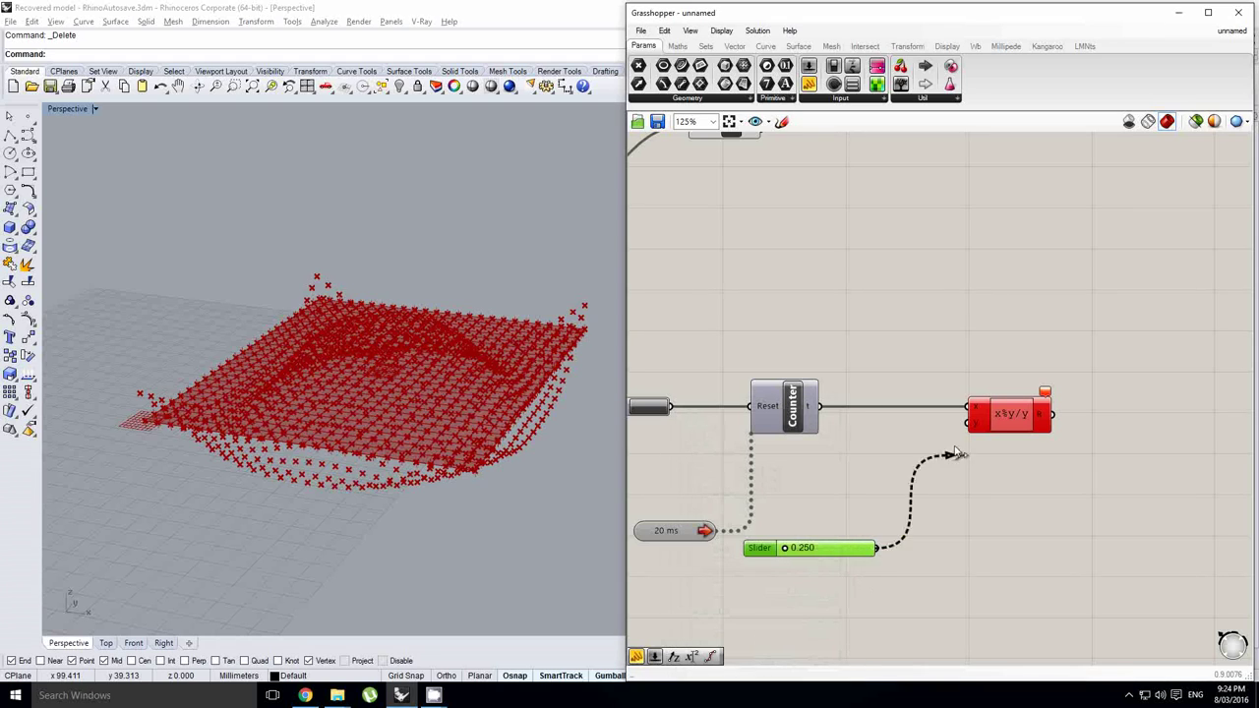
left_click_drag(956, 455, 971, 422)
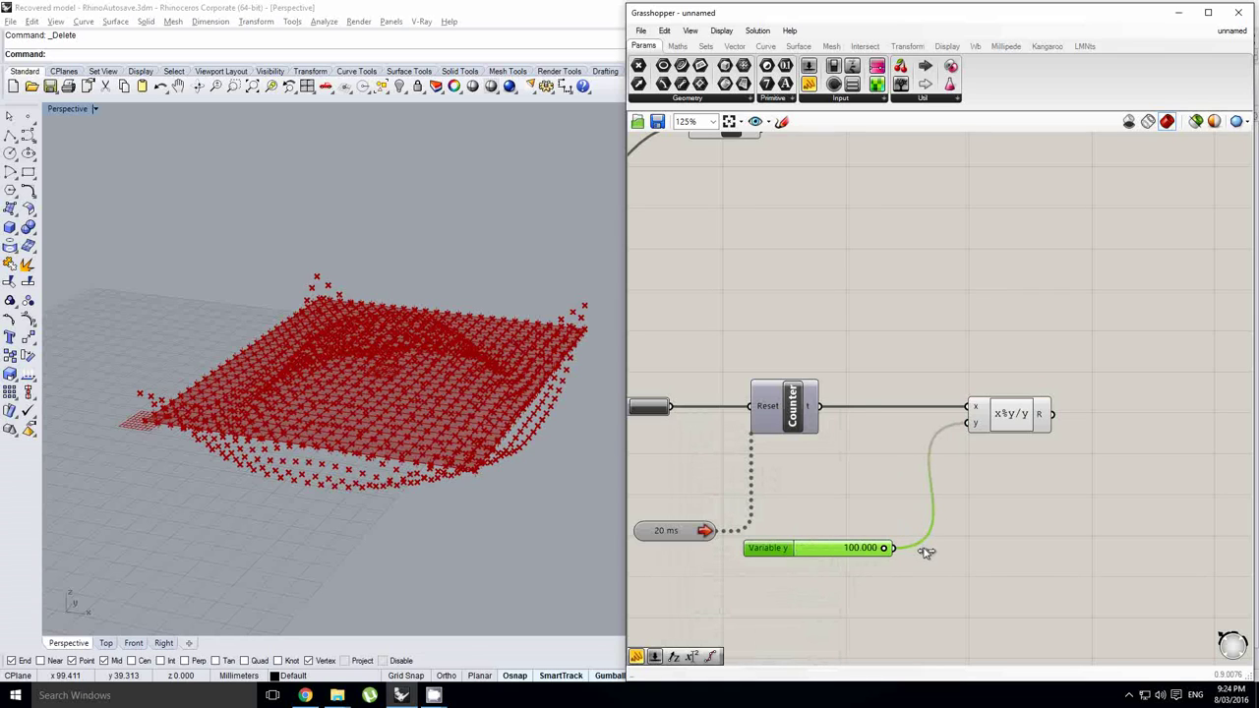
right_click_drag(1005, 431, 985, 442)
double_click(992, 425)
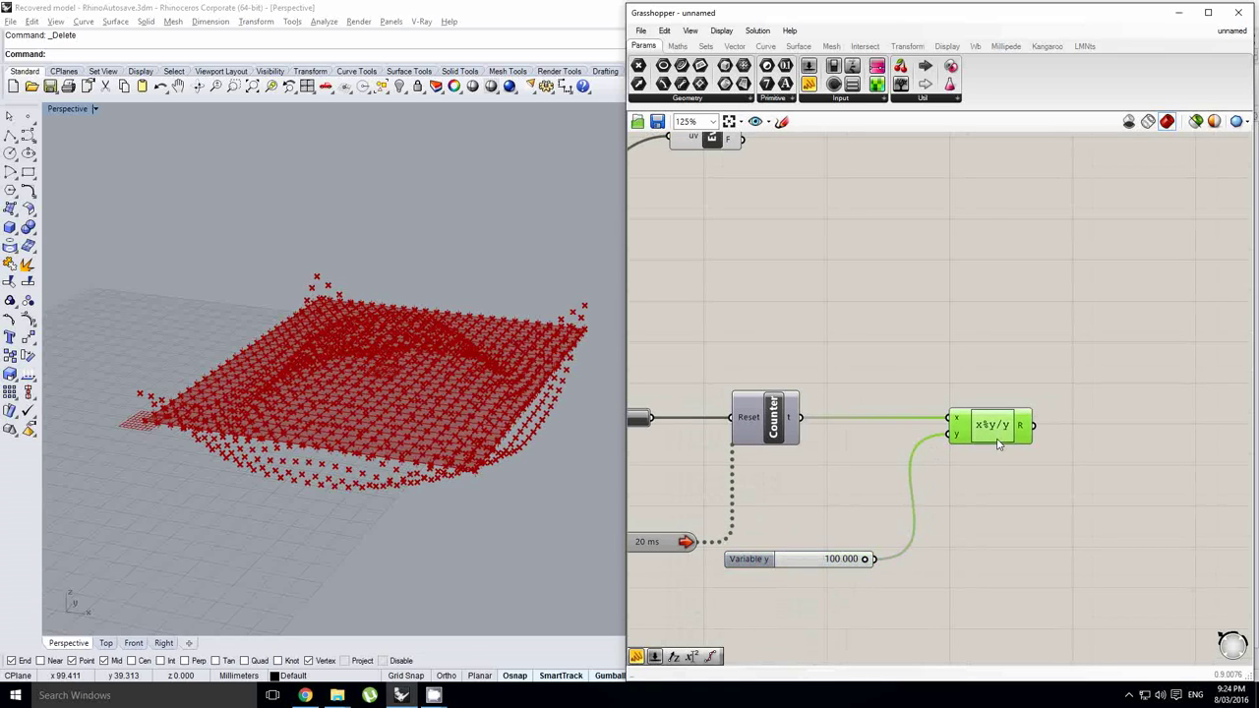
left_click(1206, 550)
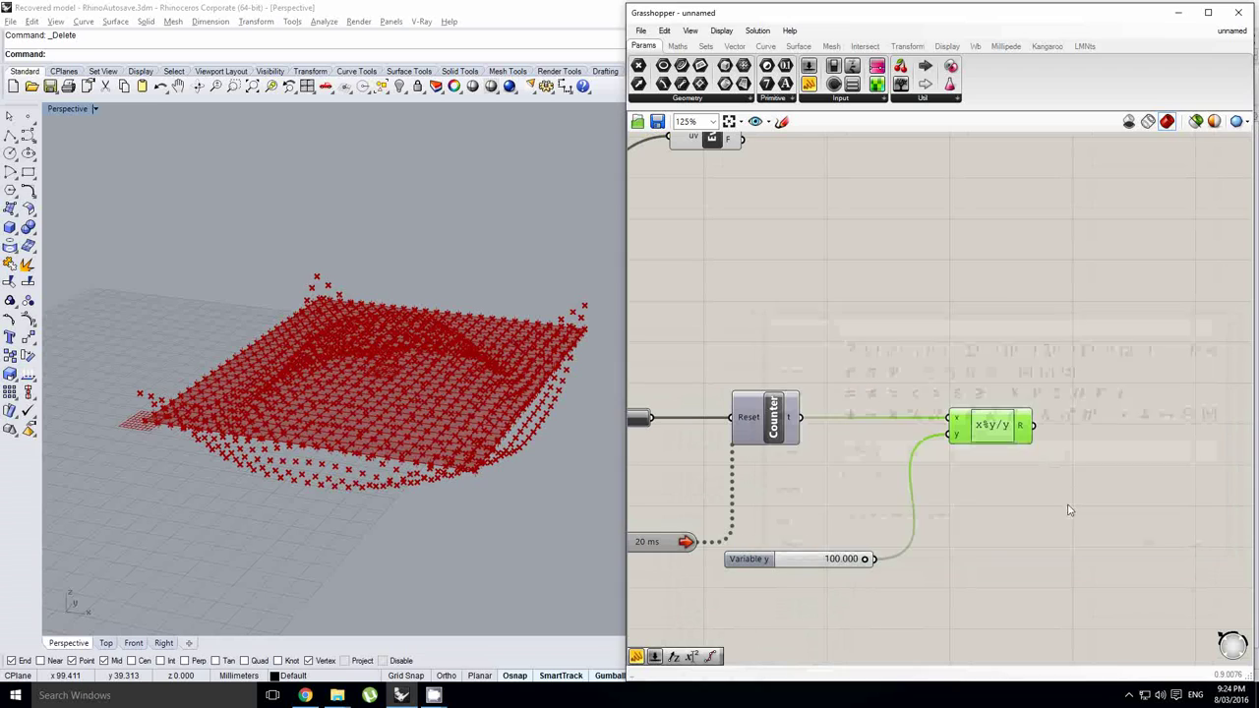
Duplicate the x%y/y expression component with its wires and set the copy's expression to x%y.
left_click_drag(996, 437, 994, 478, "alt")
double_click(991, 482)
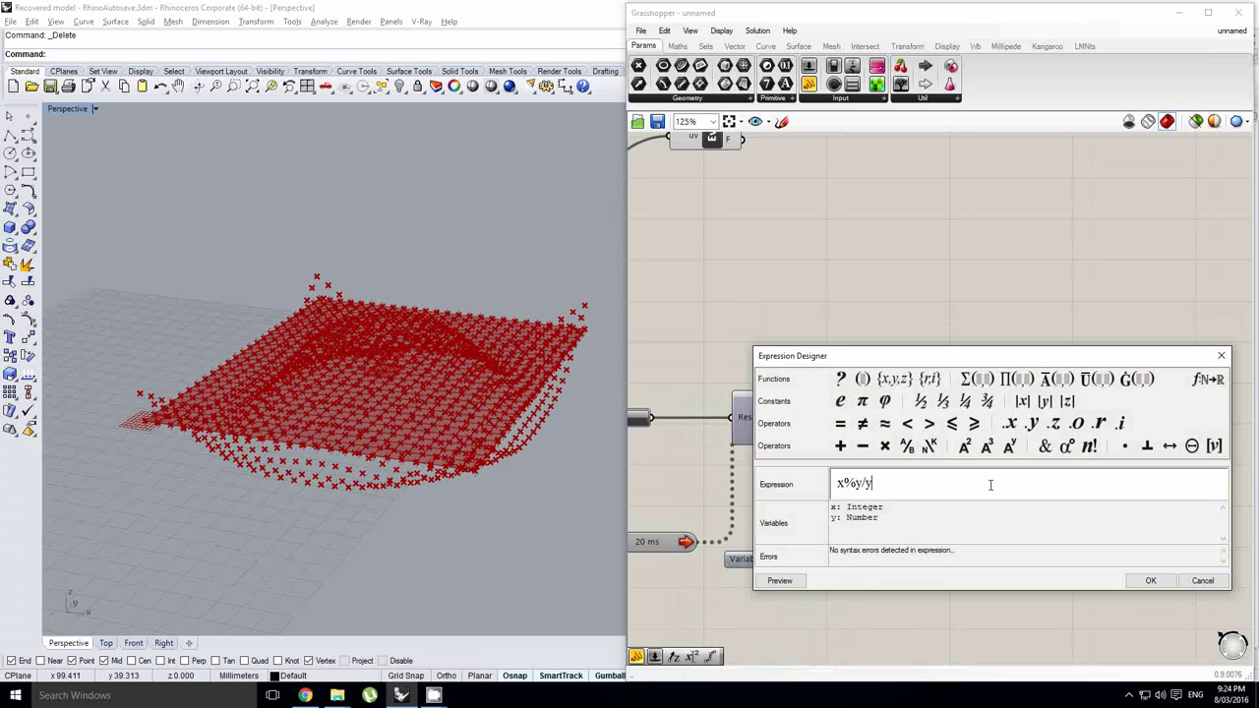
left_click(1139, 579)
right_click_drag(1104, 472, 1069, 468)
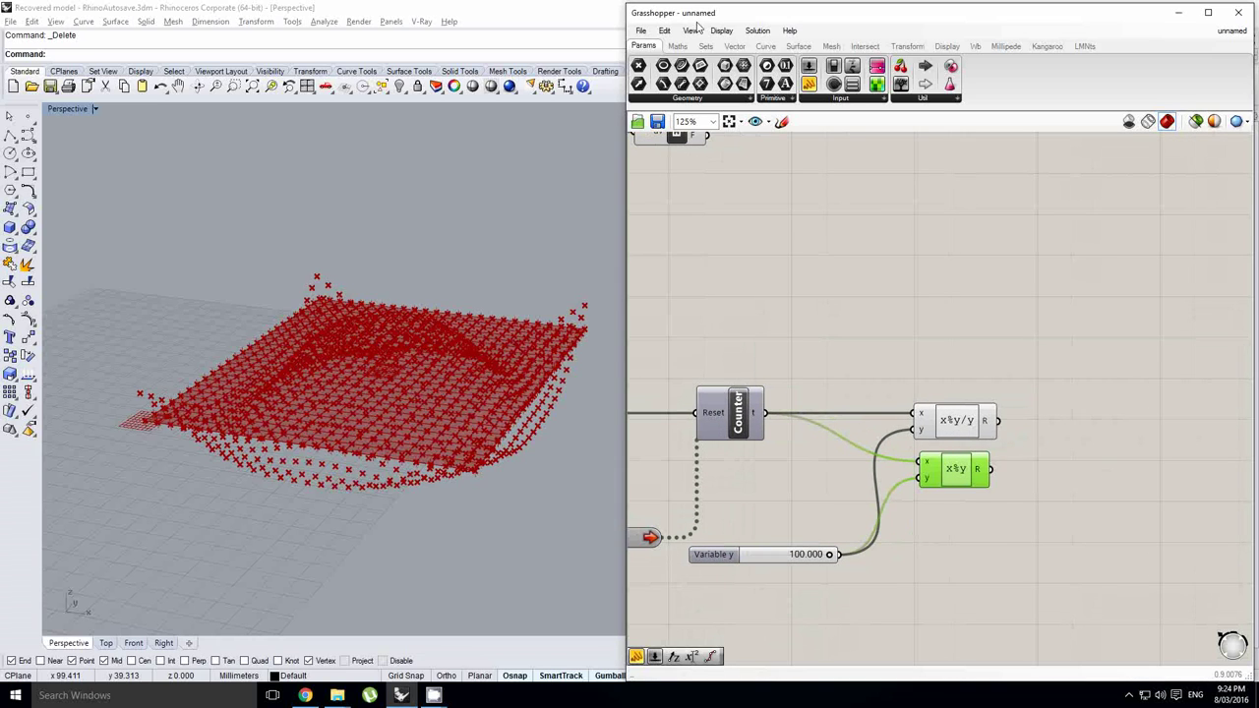
Check the output of the x%y expression with a temporary panel and delete the panel.
left_click_drag(815, 92, 1101, 478)
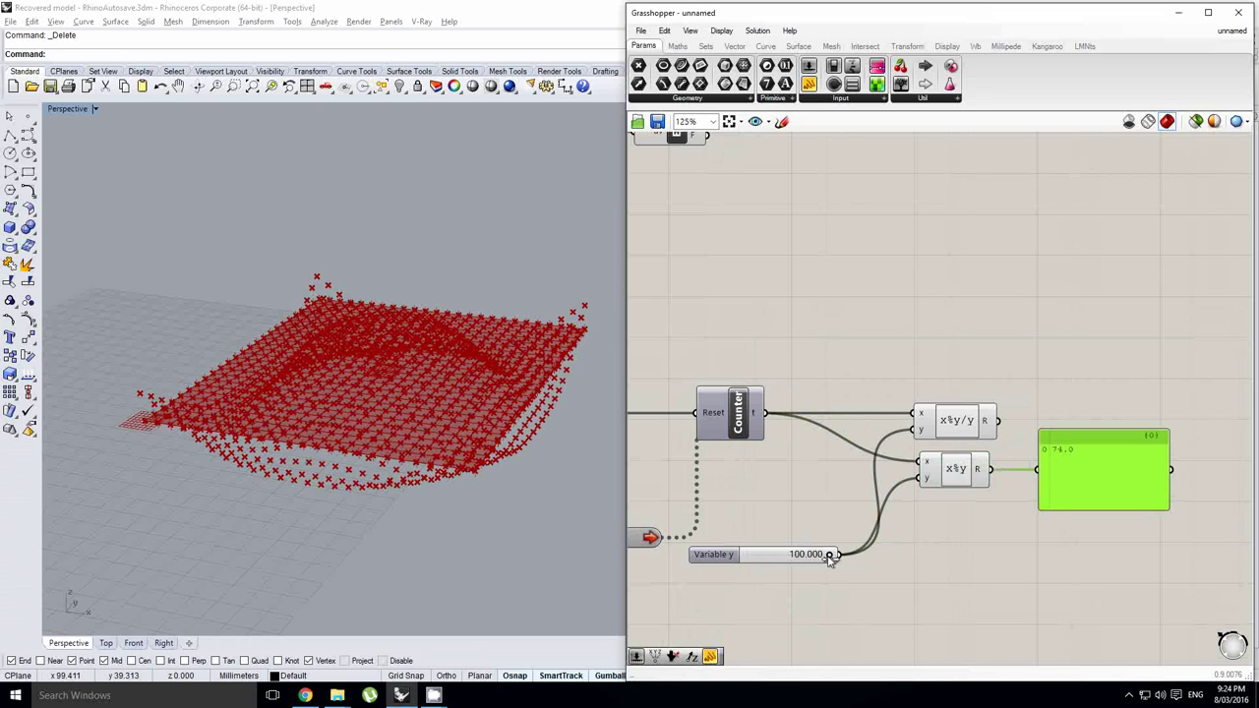
mouse_move(827, 557)
left_mouse_down()
mouse_move(784, 559)
mouse_move(833, 560)
left_mouse_up()
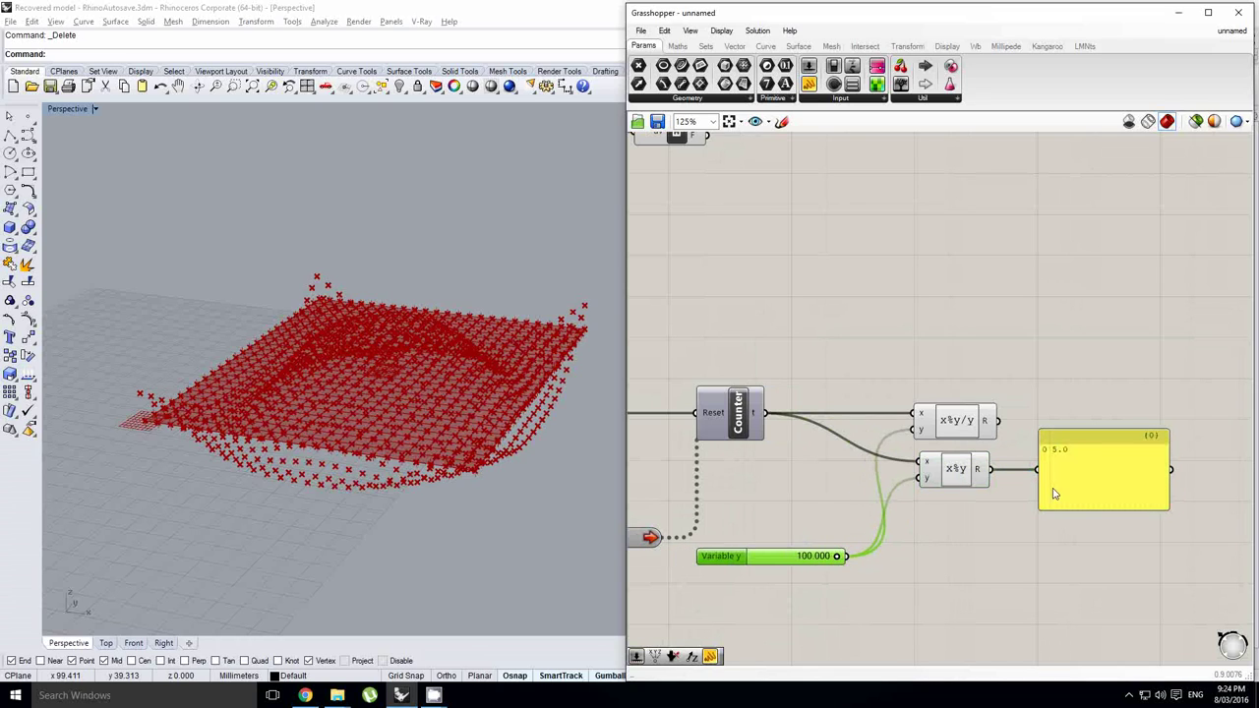
right_click_drag(775, 452, 789, 454)
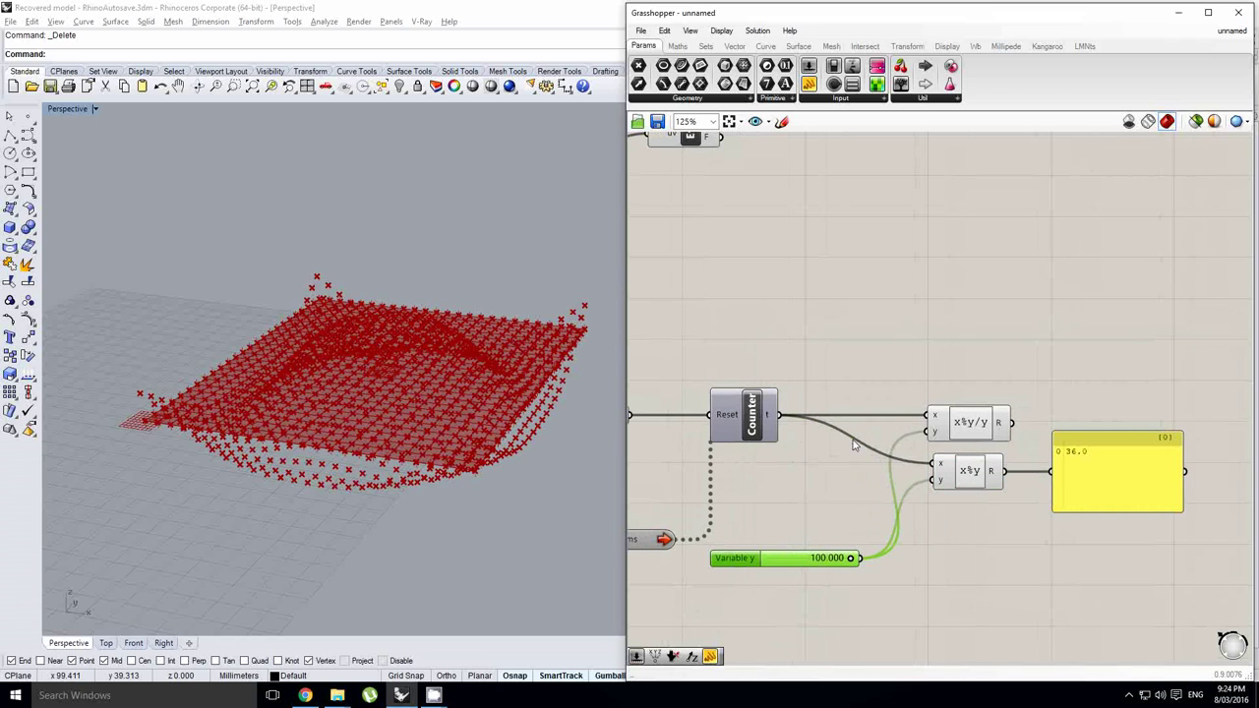
right_click_drag(1031, 446, 946, 438)
left_click(995, 448)
left_click(969, 442)
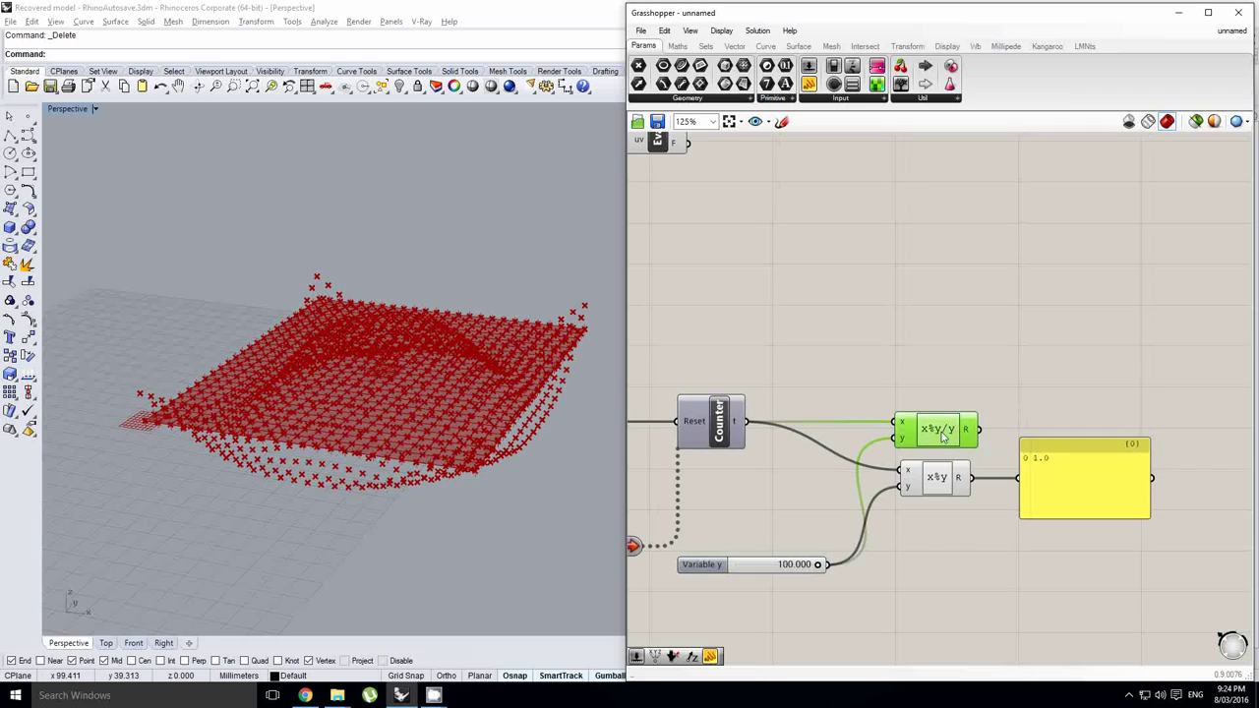
left_click(1079, 486)
key("Delete")
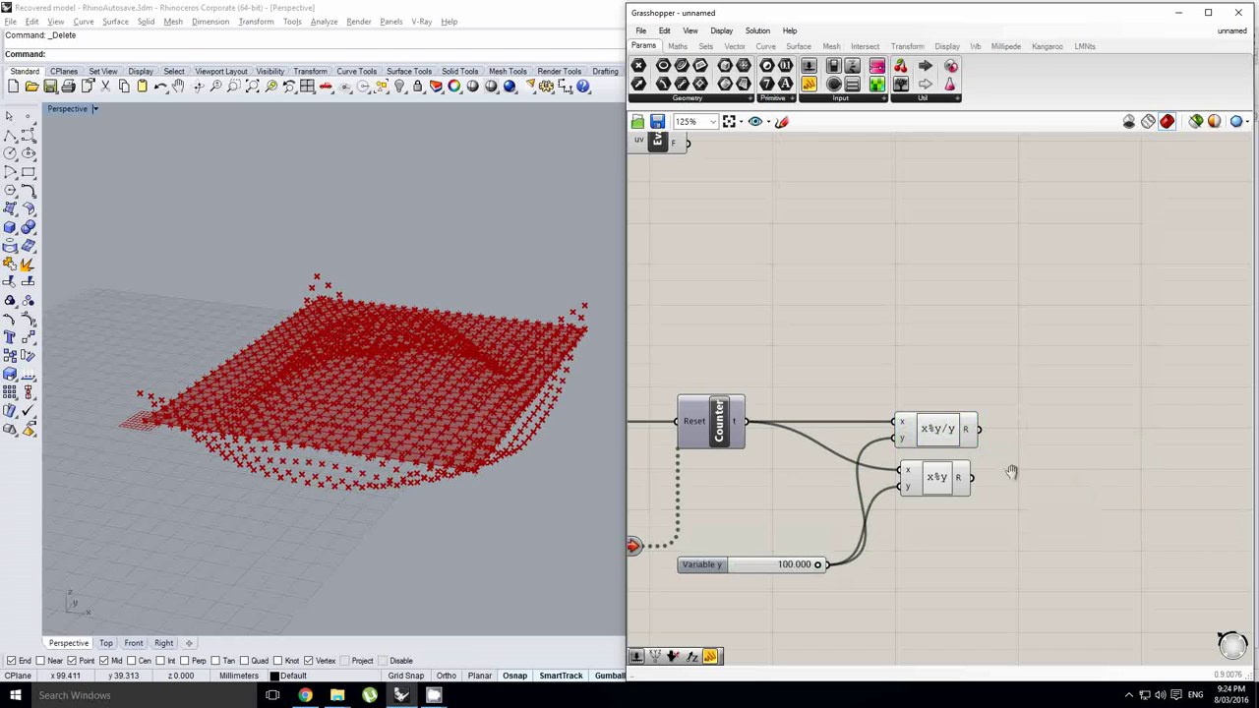
right_click_drag(1012, 469, 1012, 486)
left_click(955, 453)
right_click_drag(974, 437, 963, 440)
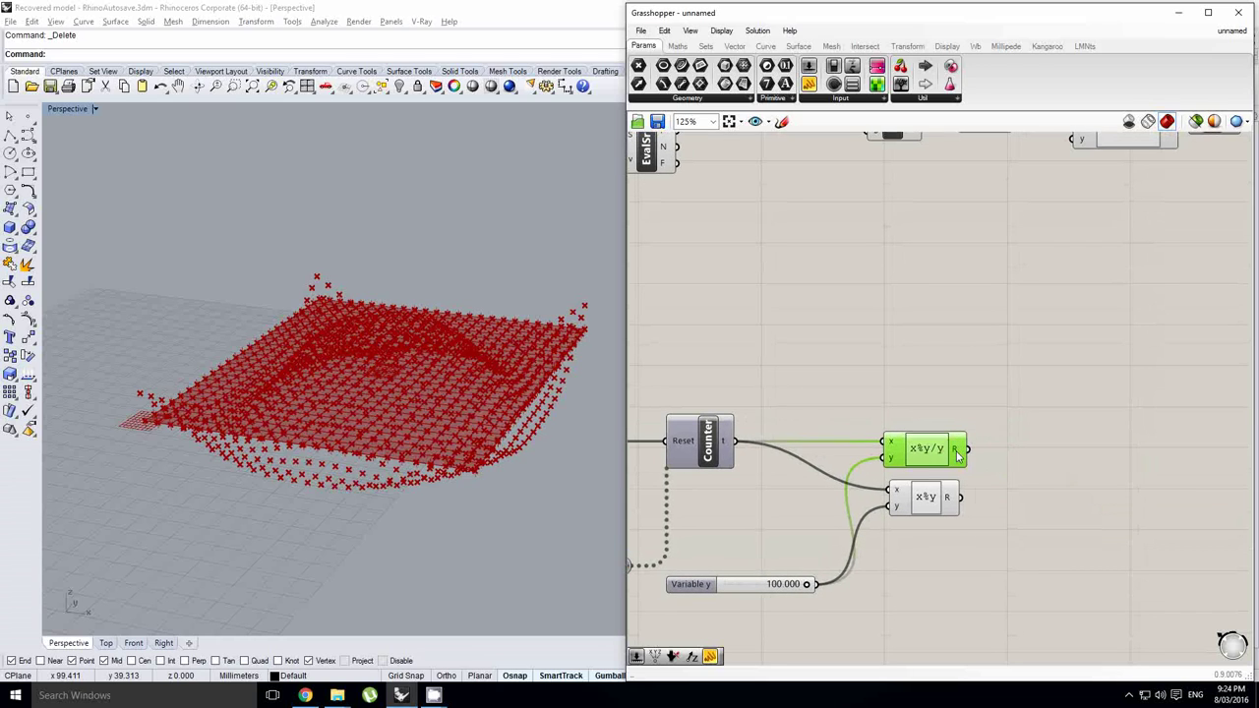
mouse_move(958, 455)
right_click_drag(1035, 399, 899, 422)
left_click(990, 405)
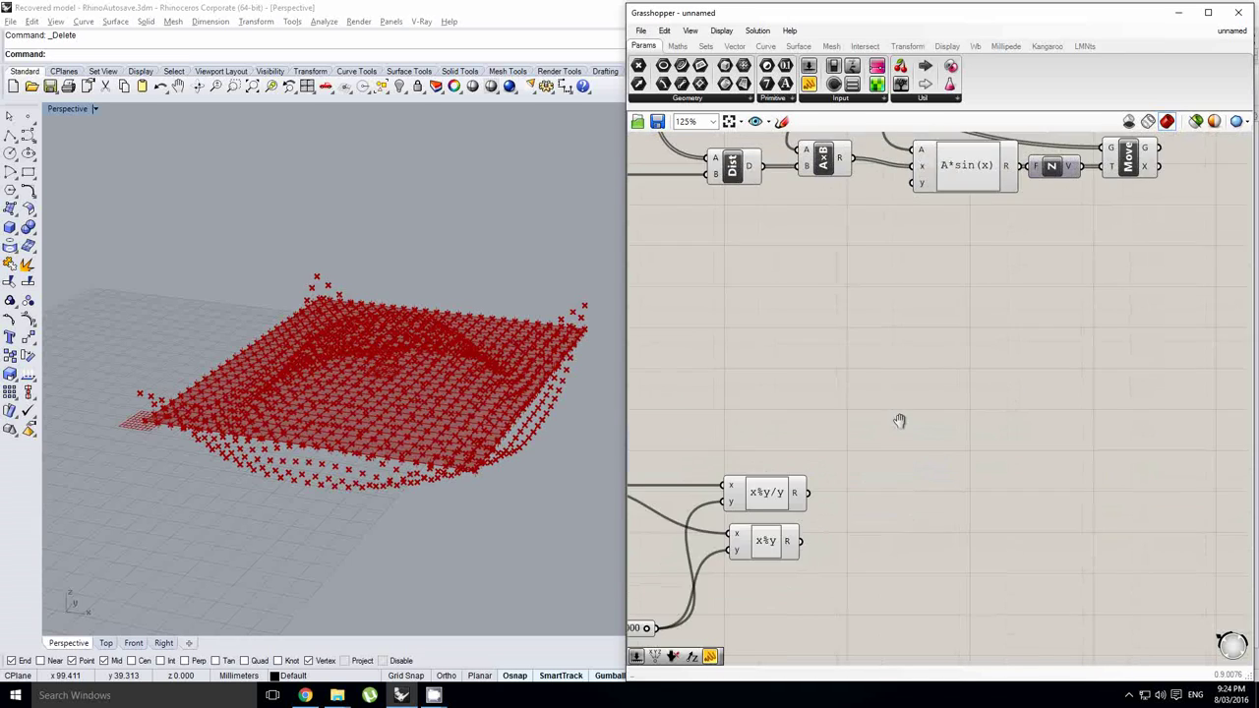
scroll(897, 423, "down", 1)
right_click_drag(840, 232, 850, 223)
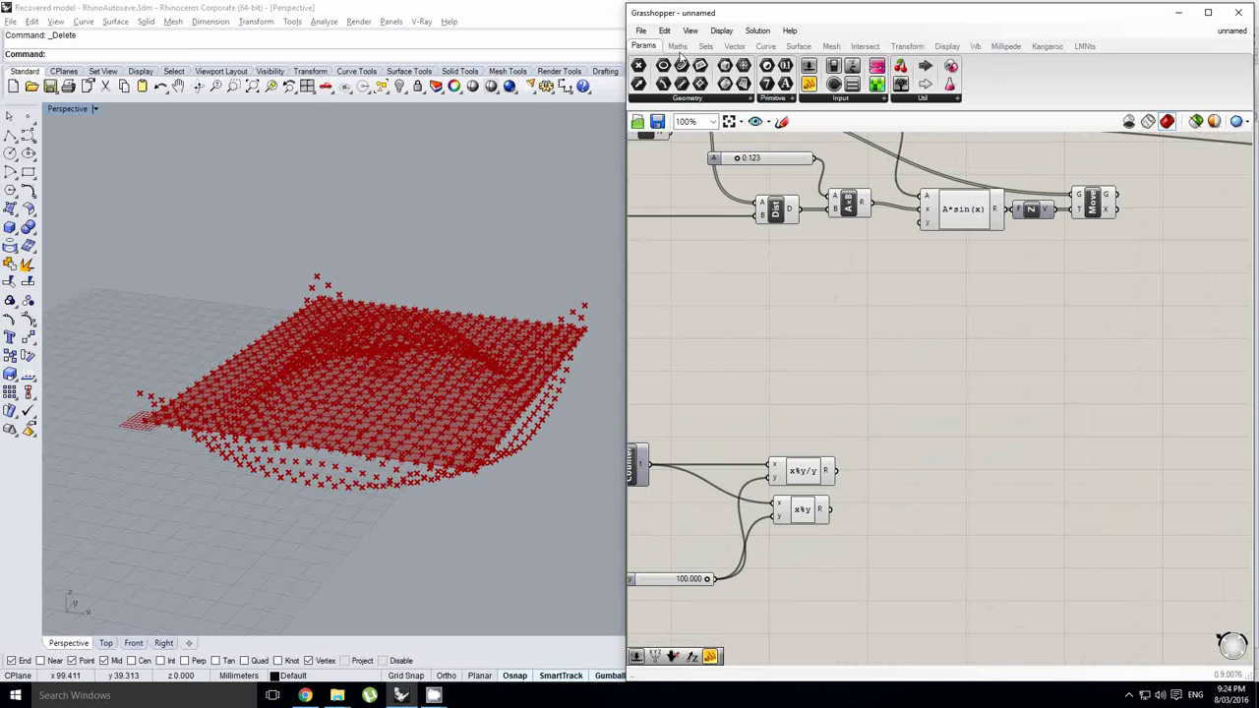
left_click(678, 46)
Change the x%y/y expression to 2*pi*(x%y/y).
scroll(800, 457, "up", 4)
left_click(895, 437)
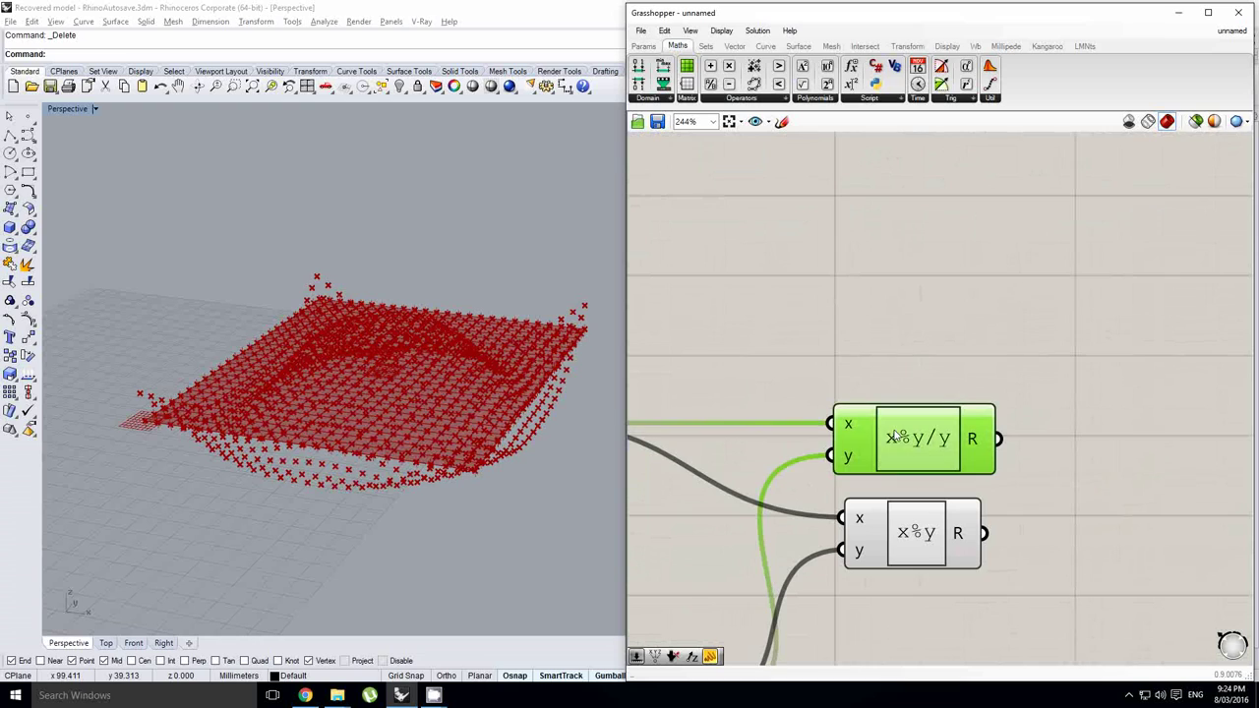
double_click(888, 447)
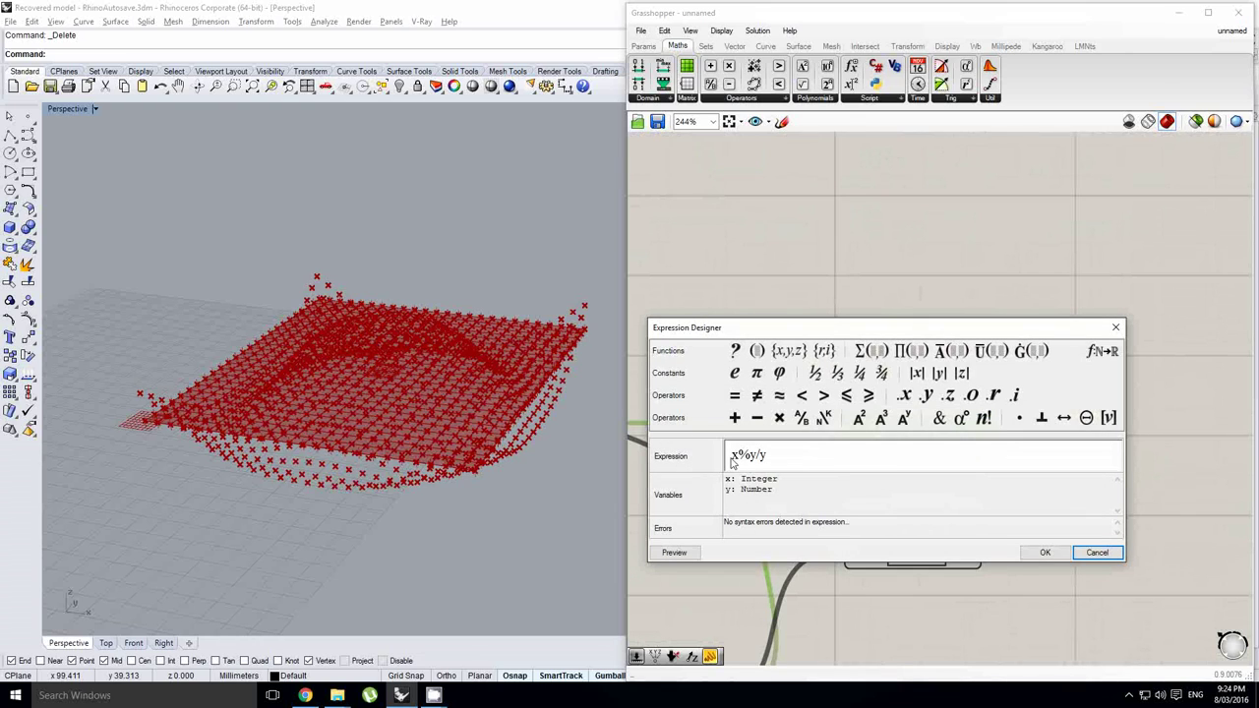
type("2*p")
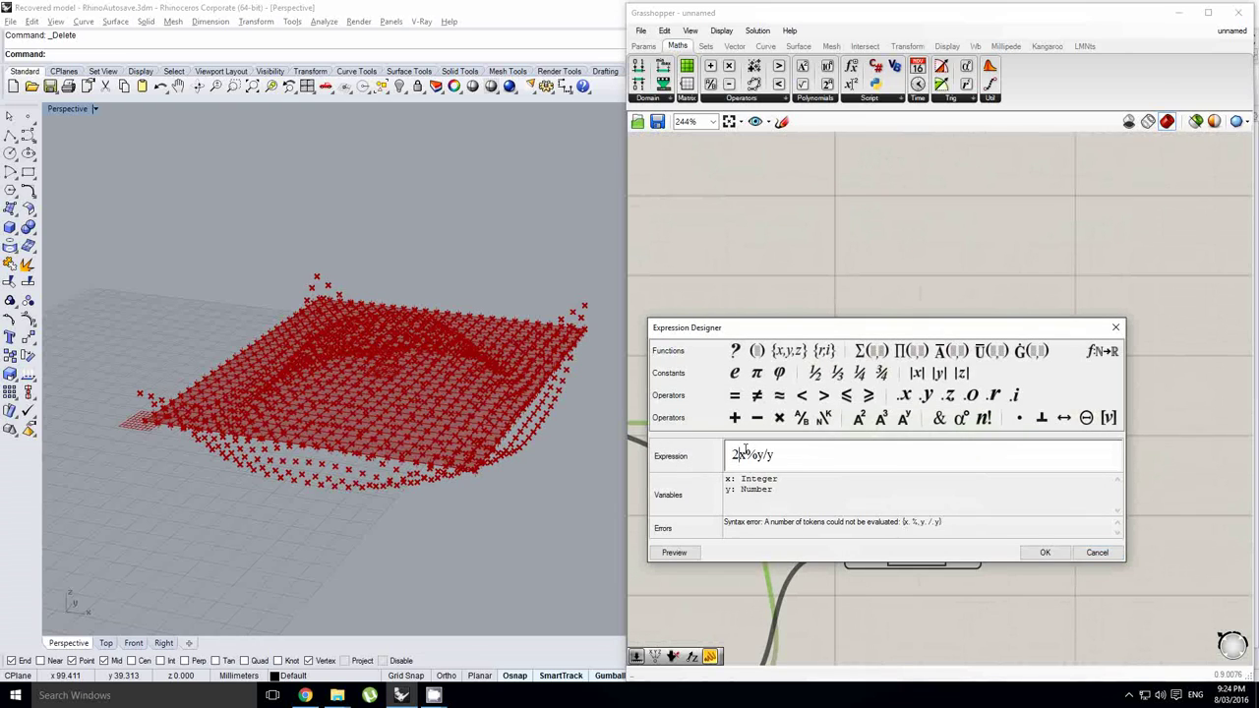
type("i*")
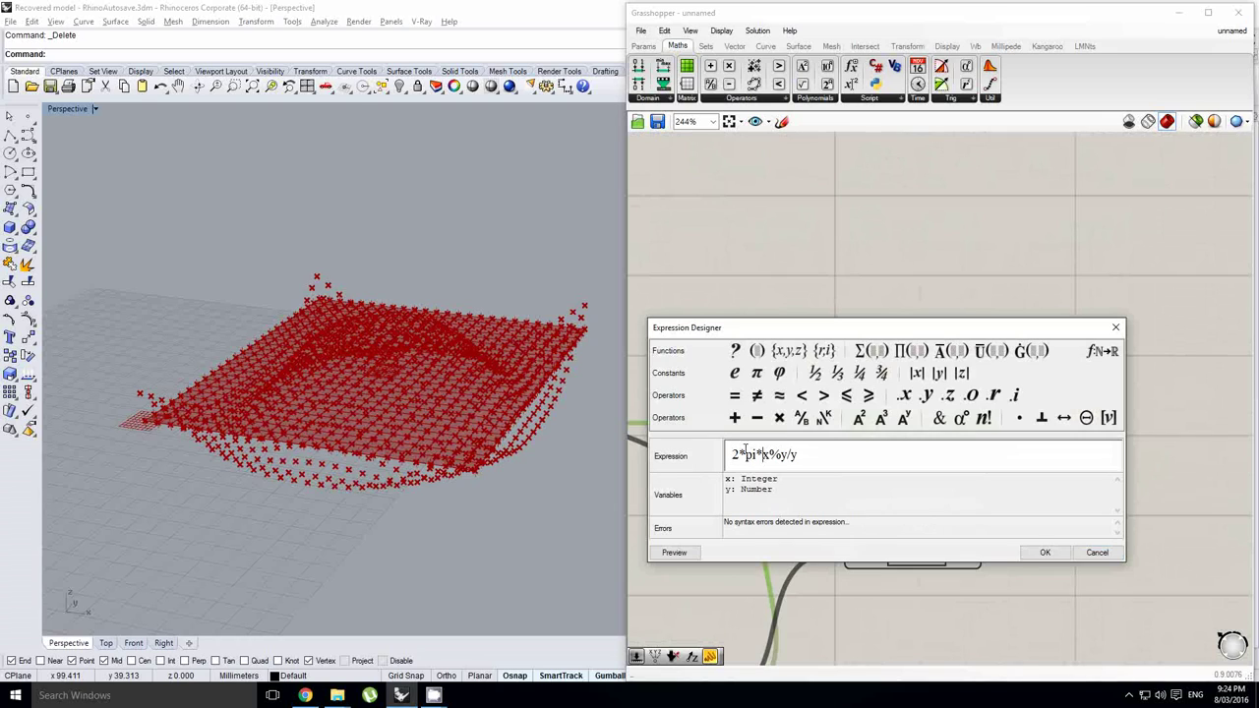
type("(")
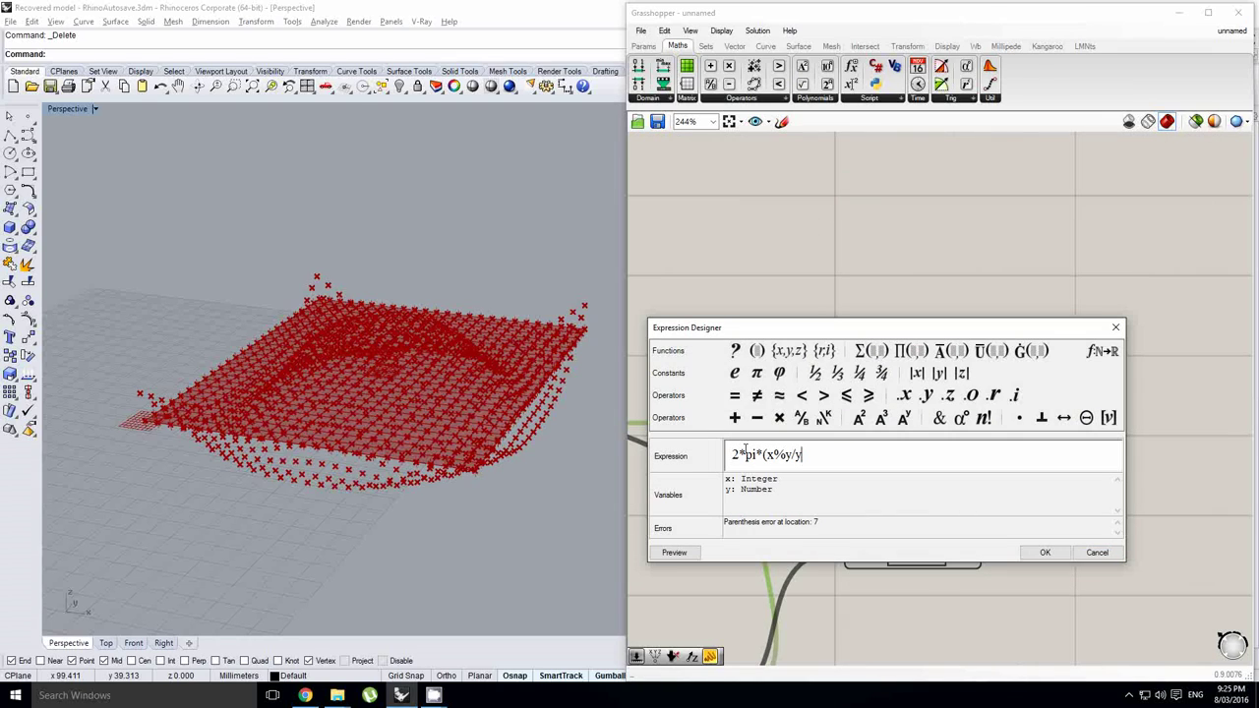
left_click(1045, 552)
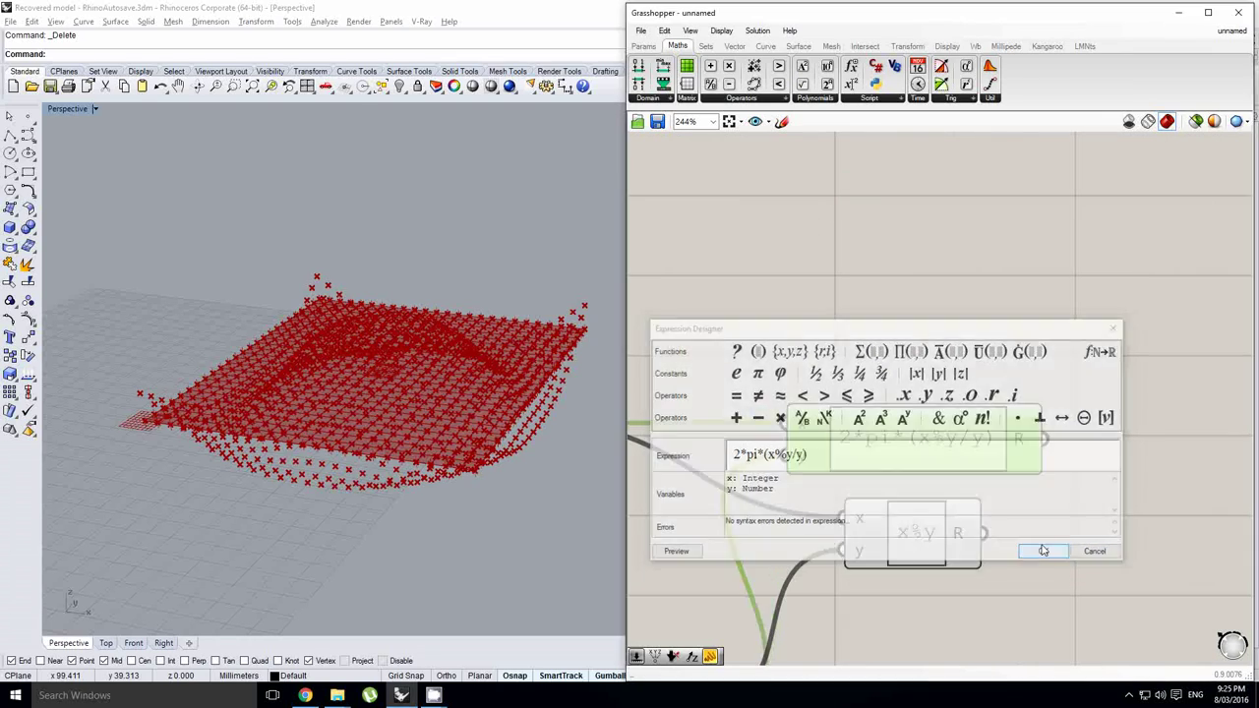
Change the A*sin(x) expression to A*sin(x+y).
right_click_drag(1031, 375, 1003, 397)
scroll(942, 465, "down", 3)
right_click_drag(1051, 302, 925, 392)
left_click(946, 359)
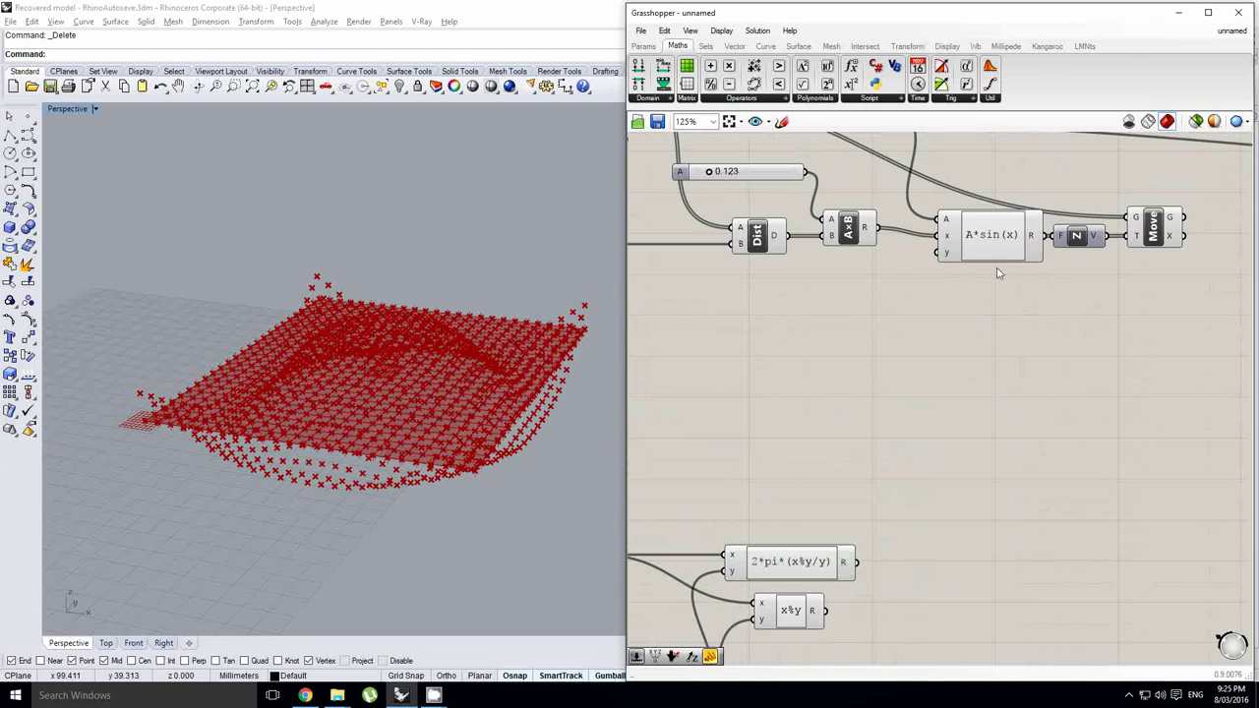
double_click(1003, 247)
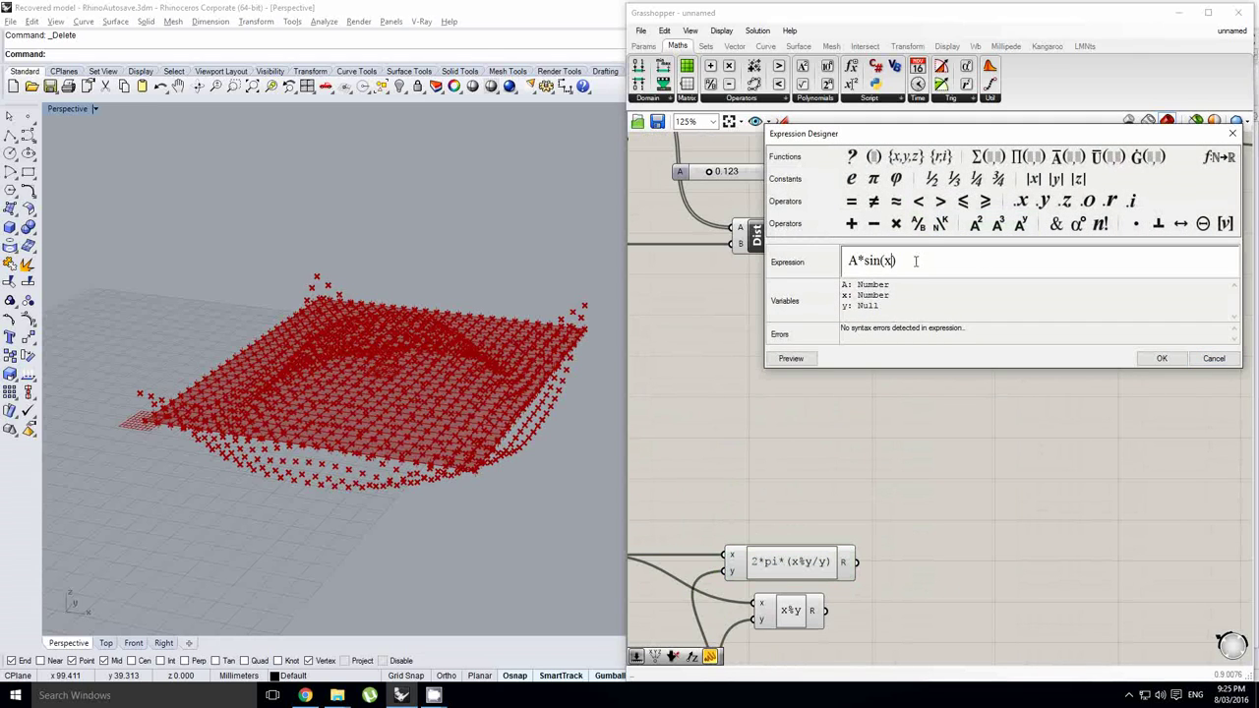
type("+y")
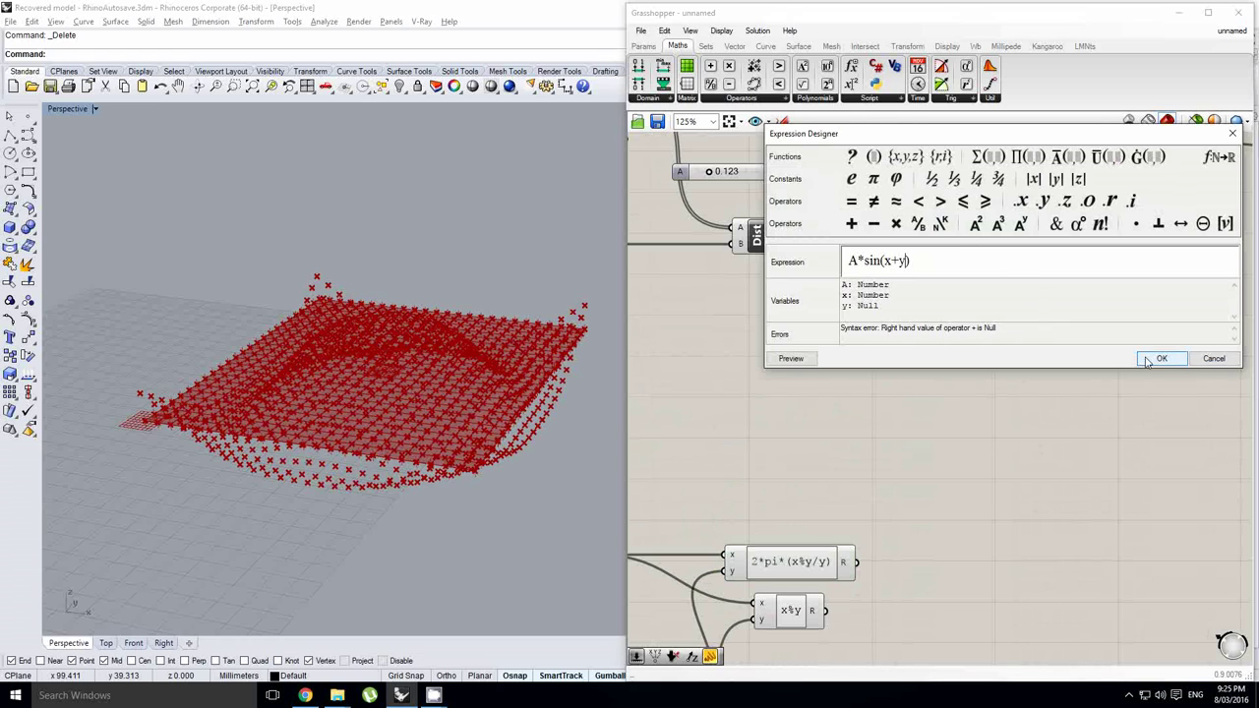
left_click(1149, 360)
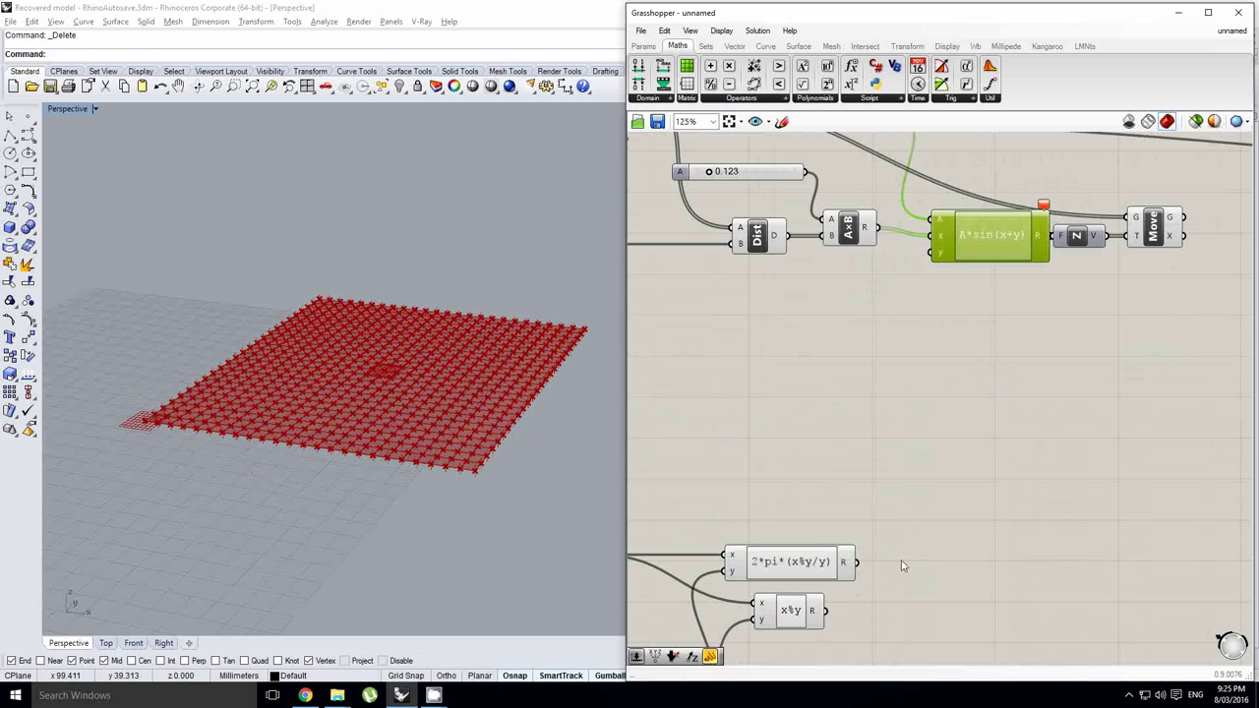
Connect the result of the 2*pi*(x%y/y) expression to the y input of A*sin(x+y) and inspect the wave animation.
left_click_drag(862, 571, 933, 254)
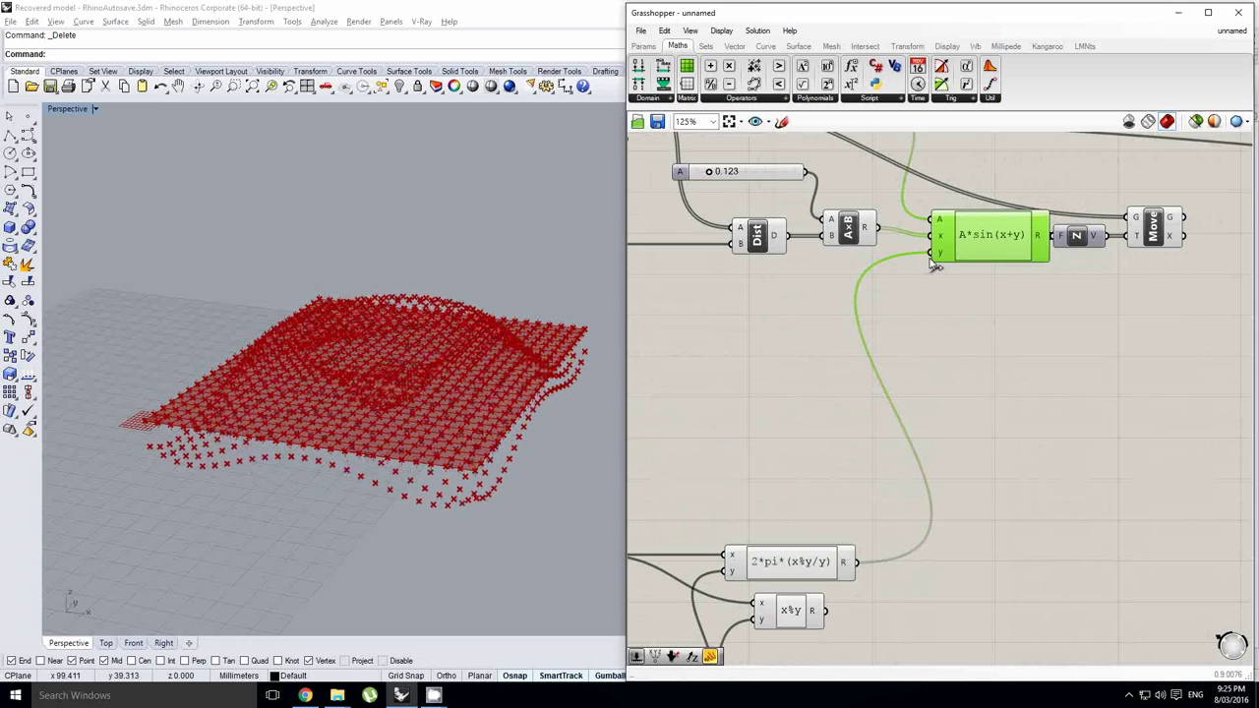
scroll(373, 402, "up", 2)
right_click_drag(373, 401, 419, 365)
scroll(399, 374, "down", 2)
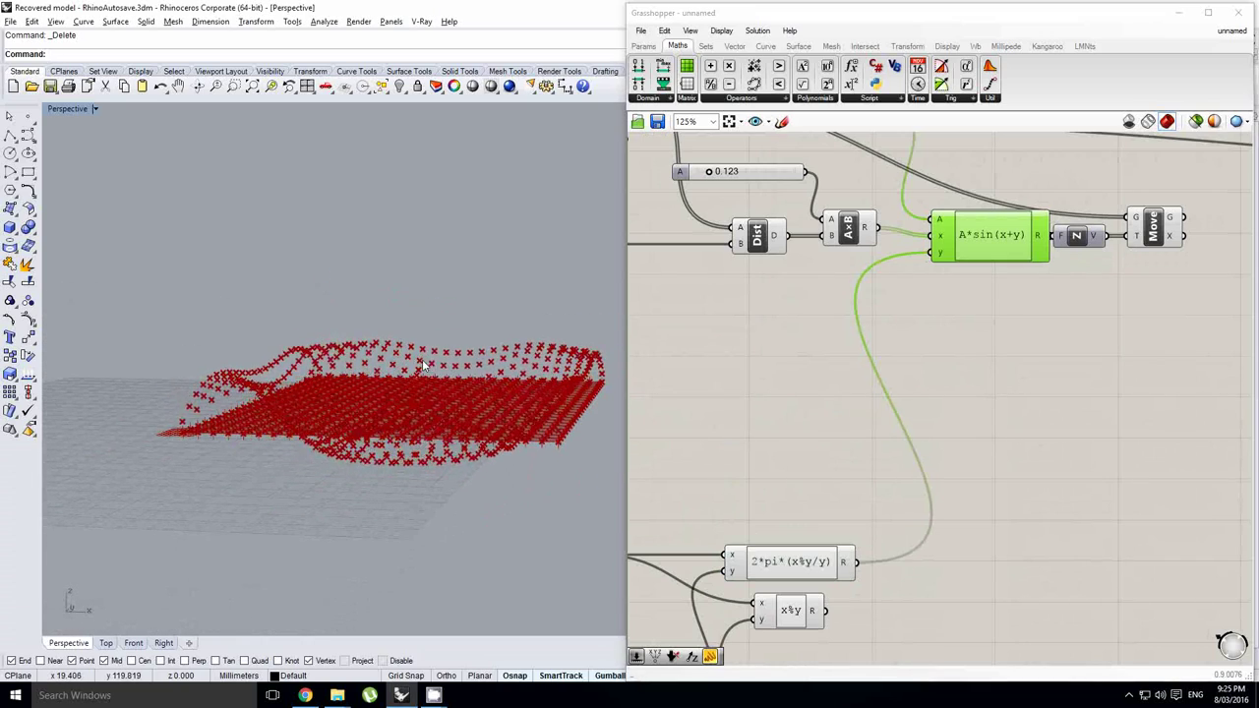
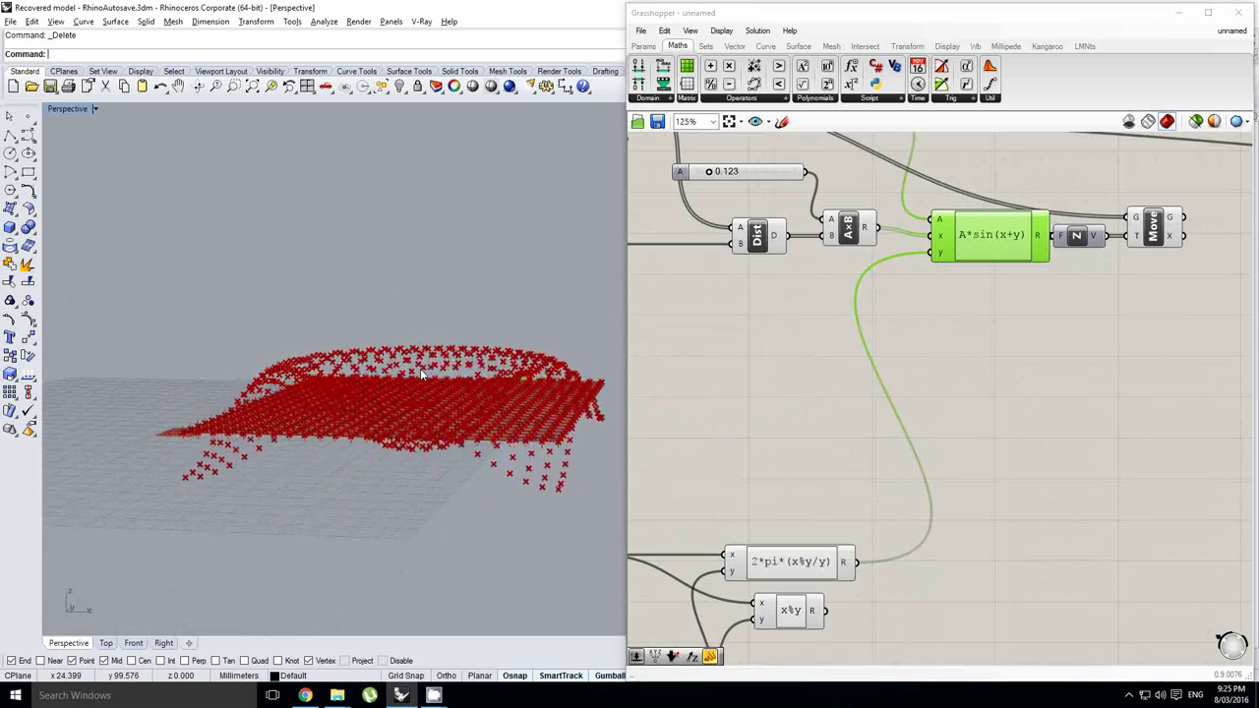
right_click_drag(426, 375, 436, 401)
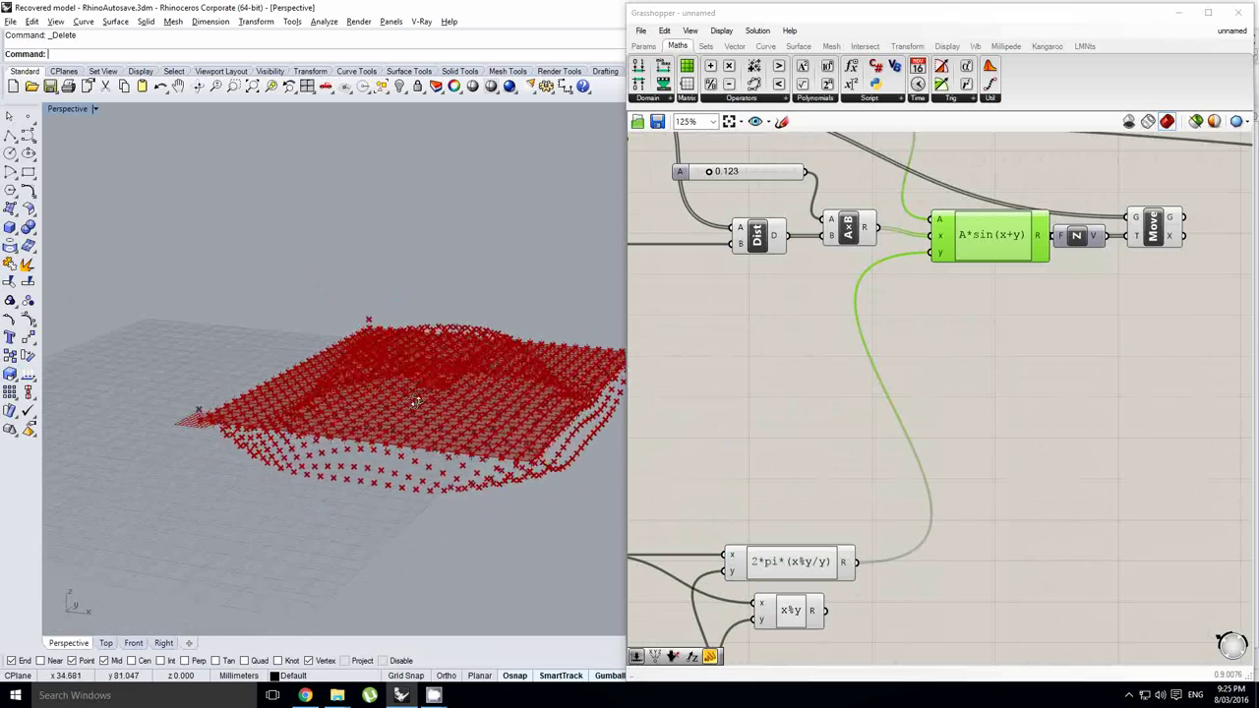
Examine the animated wave points produced by the Move component in the Perspective viewport.
right_click_drag(978, 378, 929, 381)
scroll(959, 340, "down", 2)
right_click_drag(967, 335, 879, 379)
scroll(962, 343, "up", 1)
left_click(902, 362)
right_click_drag(988, 354, 903, 337)
left_click(878, 343)
left_click_drag(944, 382, 884, 352)
left_click(838, 380)
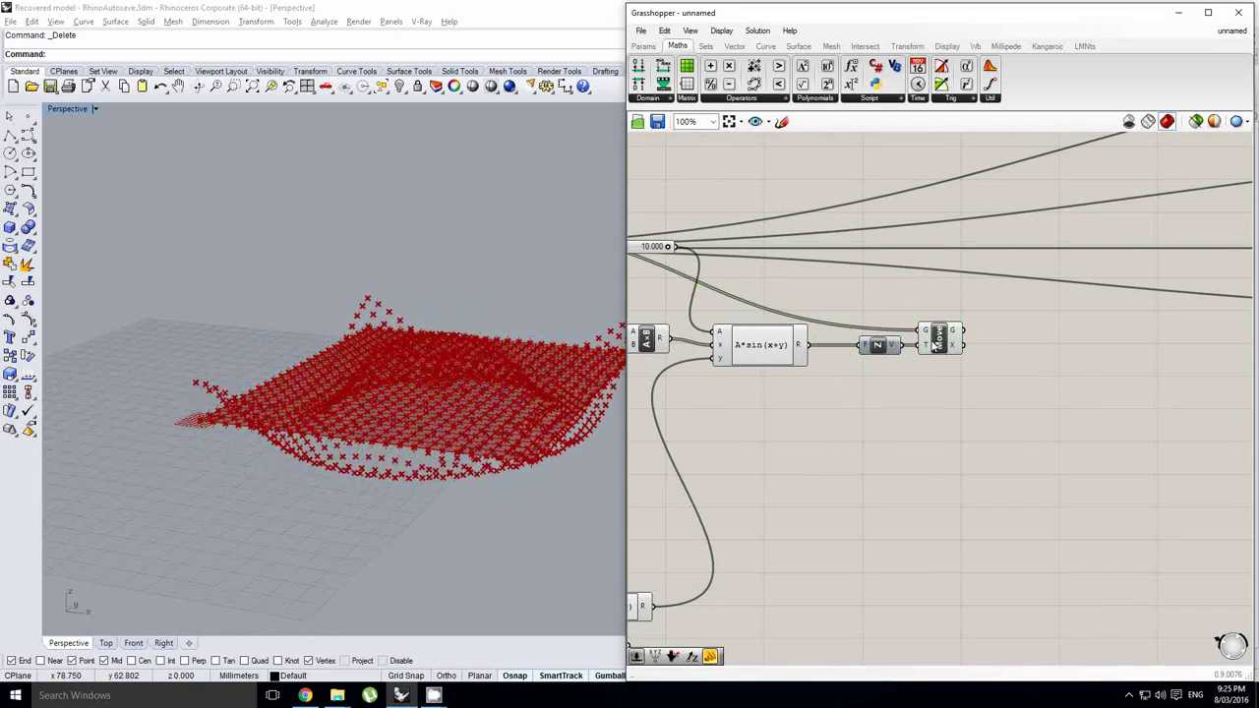
left_click(939, 339)
right_click_drag(482, 405, 491, 427)
right_click_drag(878, 371, 837, 396)
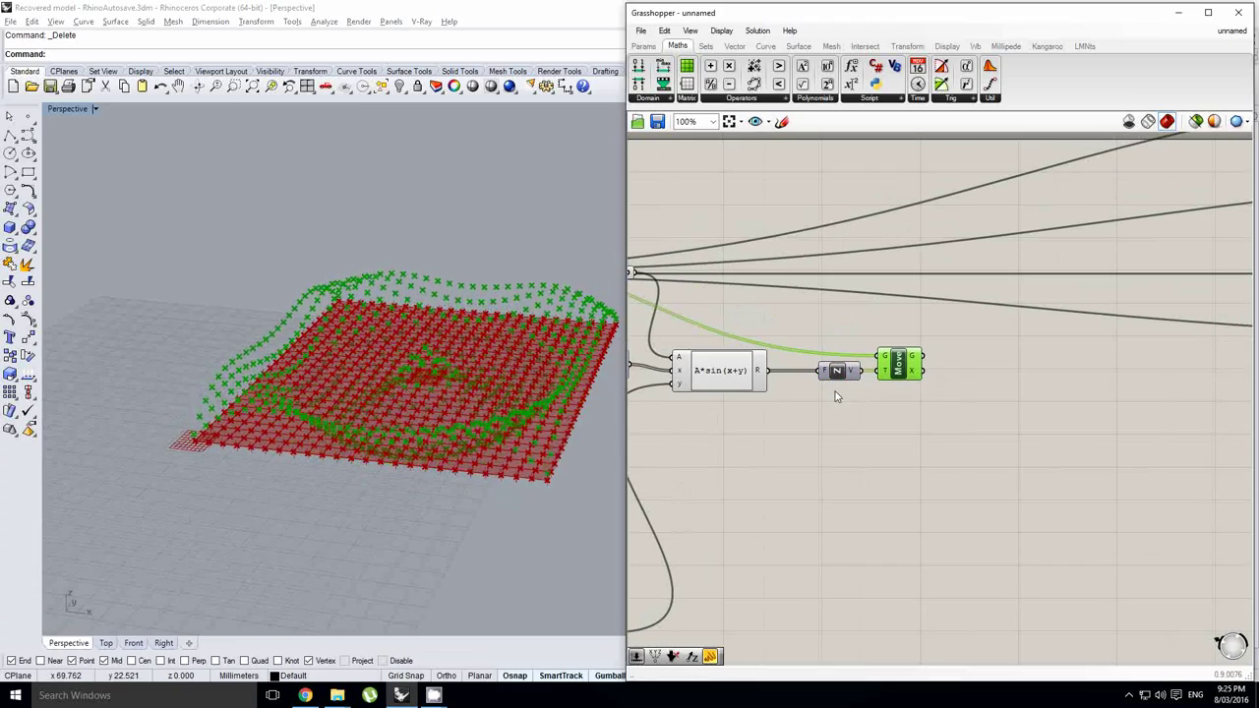
Add a UnaryForce component and place it just above the Move component.
left_click(1035, 337)
double_click(1035, 337)
left_click(758, 389)
left_click(739, 380)
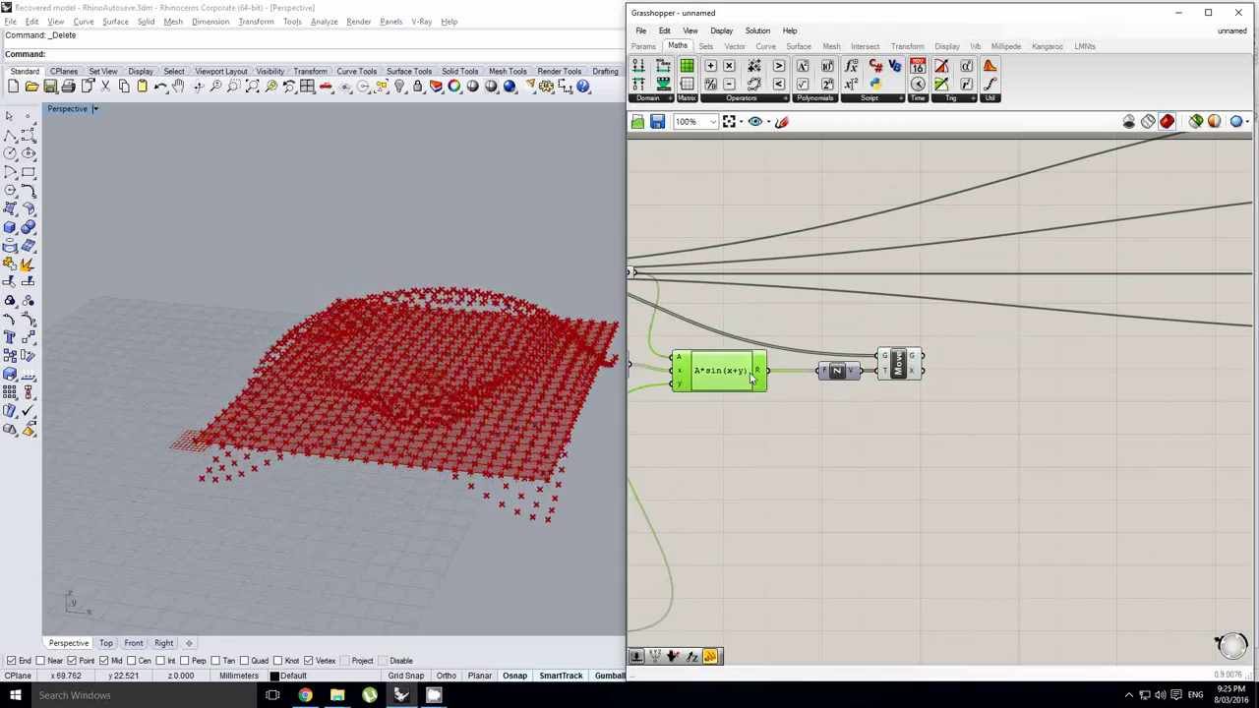
double_click(997, 335)
type("unar")
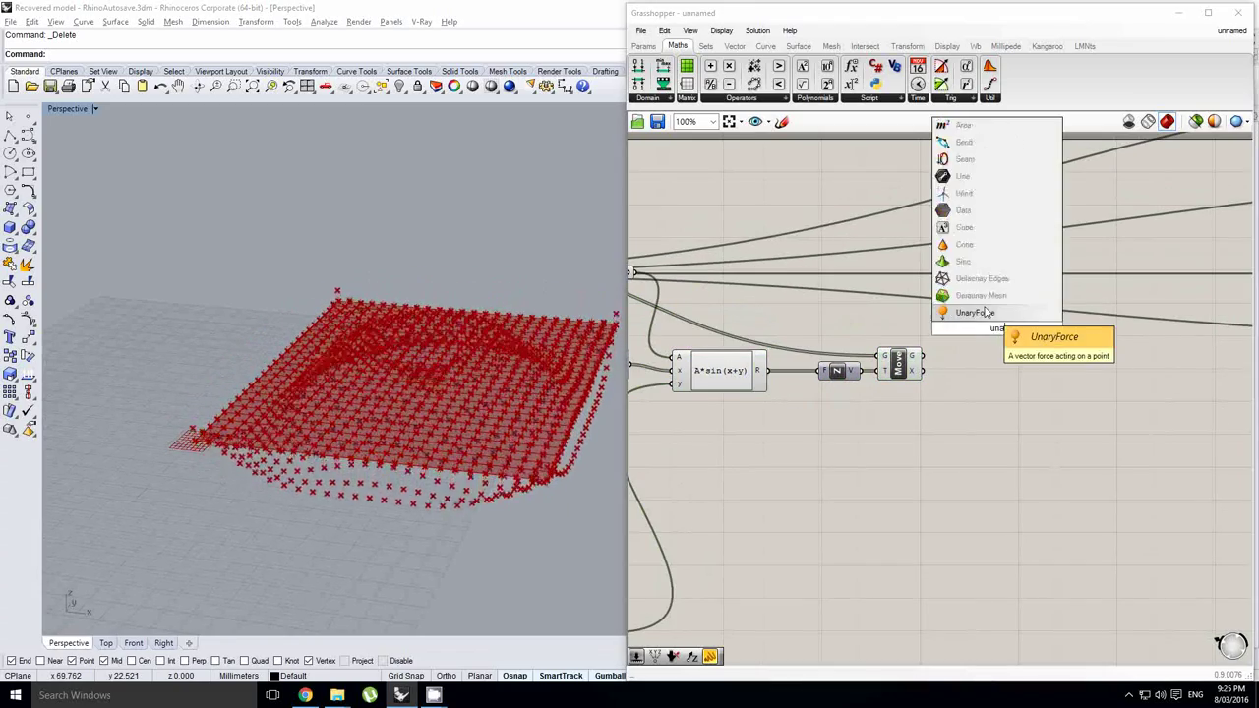
left_click(986, 311)
left_click_drag(982, 336, 945, 307)
Connect the deconstructed mesh's vertices to the UnaryForce's Point input and the Z vector to its Force input.
right_click_drag(746, 287, 906, 309)
right_click_drag(799, 319, 896, 319)
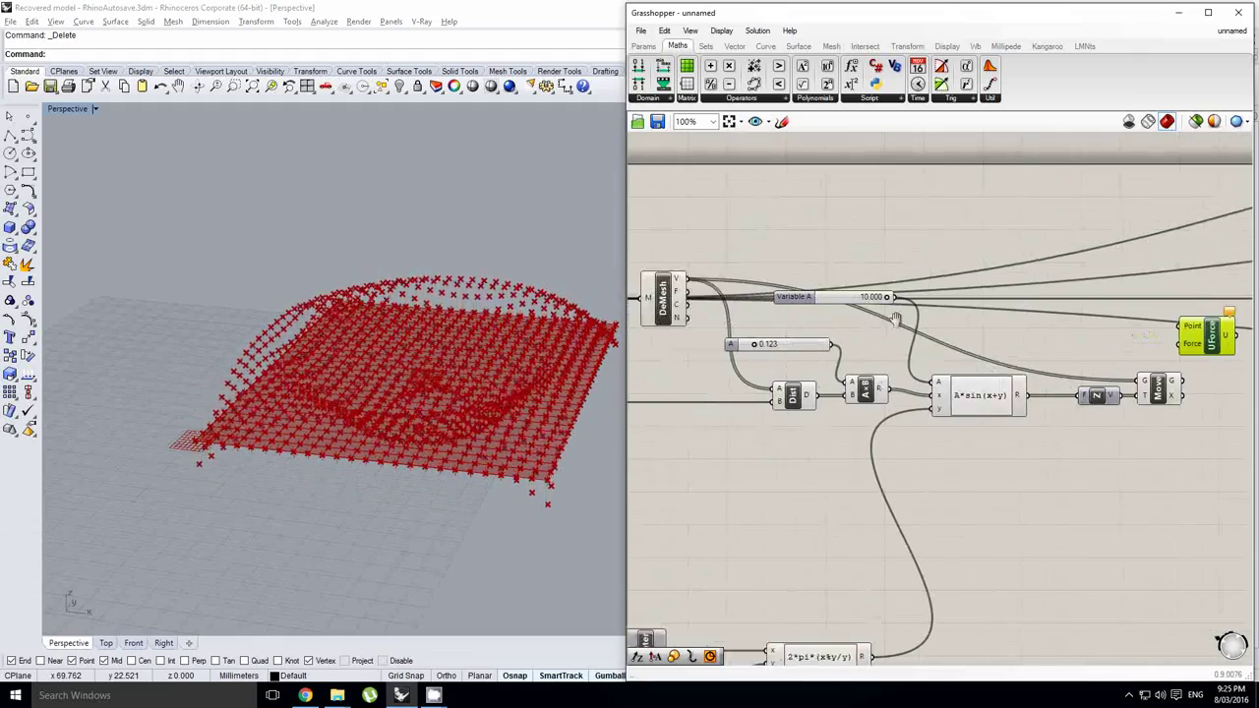
scroll(894, 320, "down", 1)
left_click_drag(729, 287, 1099, 328)
scroll(1067, 337, "up", 1)
left_click_drag(1047, 392, 1021, 394)
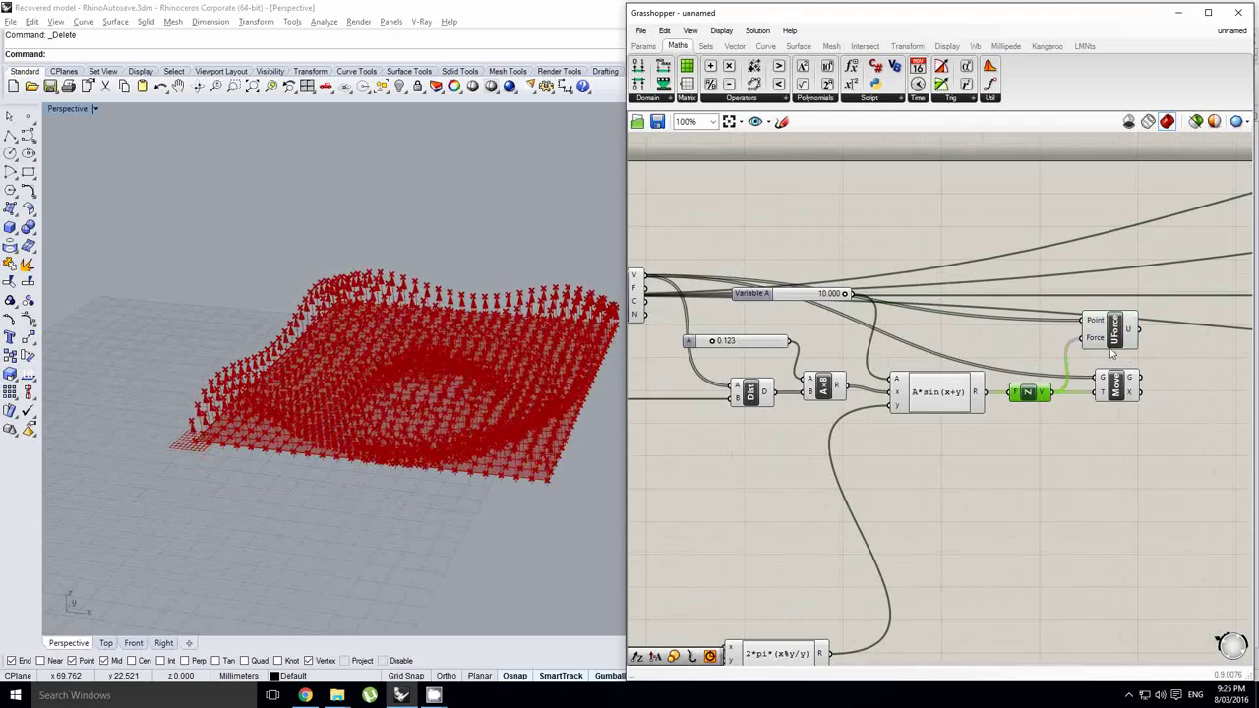
Delete the Move component and inspect the force arrows in the Perspective viewport.
right_click_drag(1126, 357, 1022, 374)
scroll(1021, 374, "up", 1)
left_click(1013, 398)
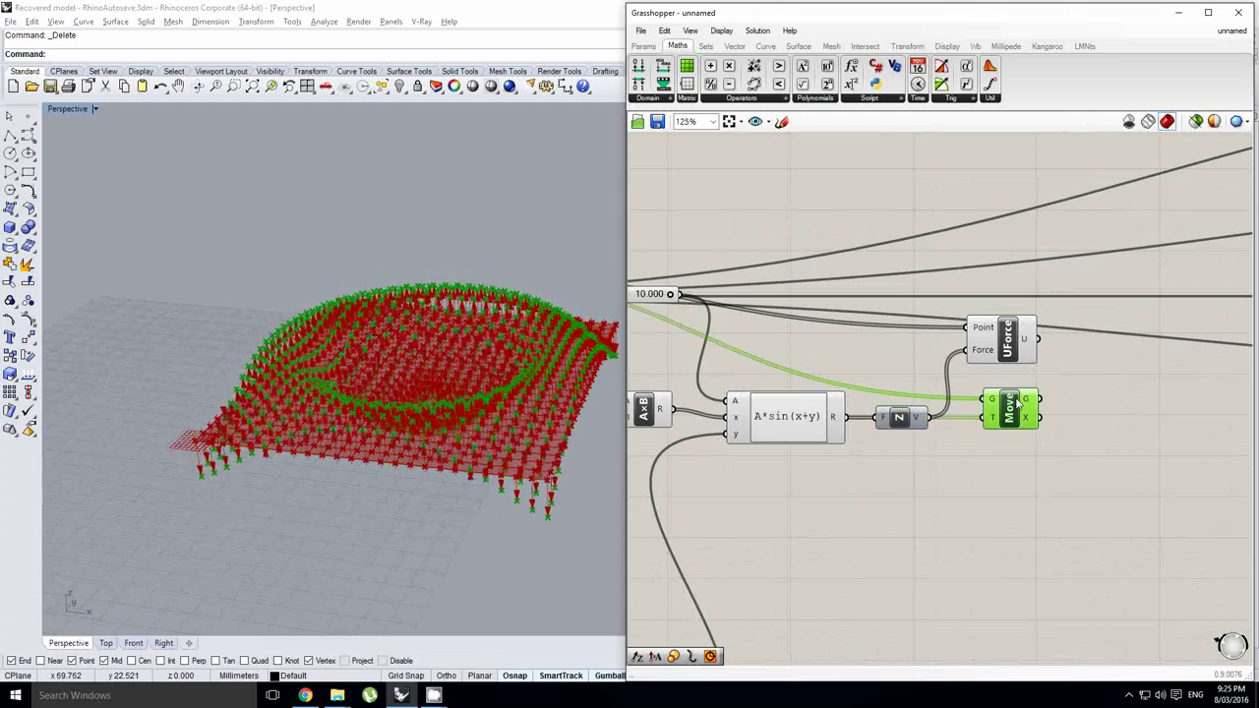
key("Delete")
right_click_drag(976, 430, 959, 432)
right_click_drag(517, 464, 514, 455)
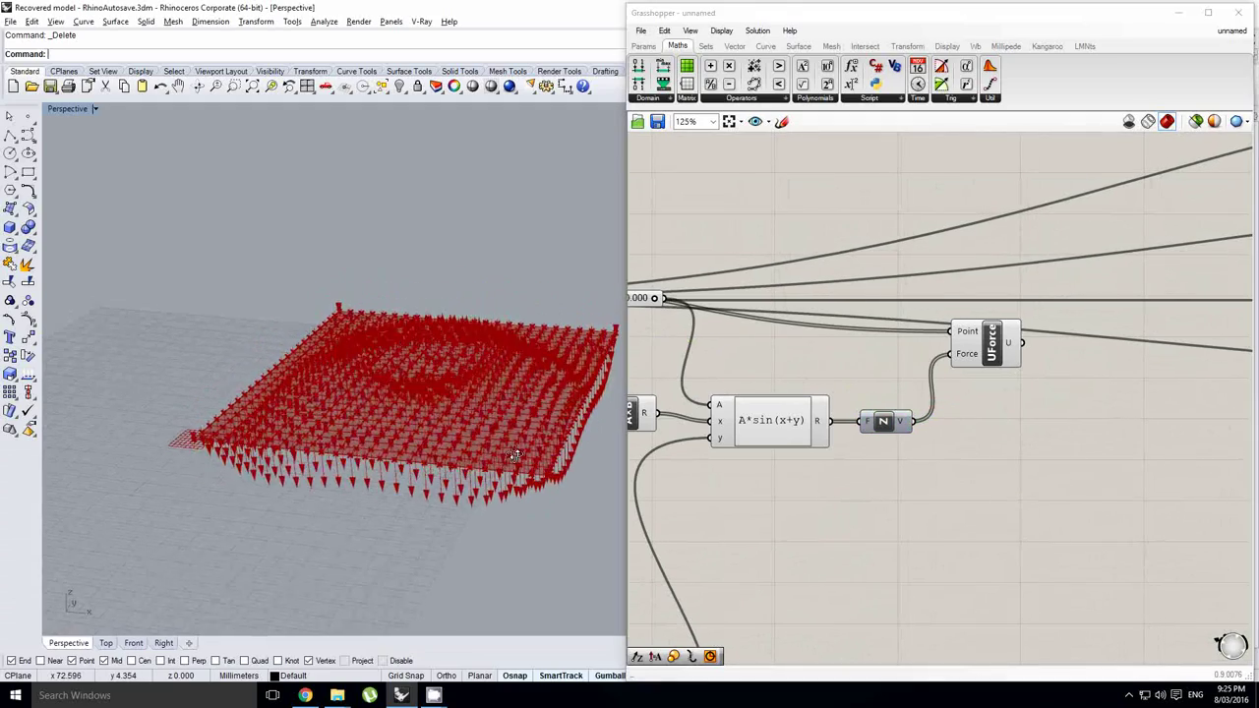
Add the UnaryForce output to the existing connections on the Kangaroo component's Force objects input.
right_click_drag(1038, 417, 829, 427)
right_click(828, 408)
scroll(827, 408, "down", 3)
left_click(827, 384)
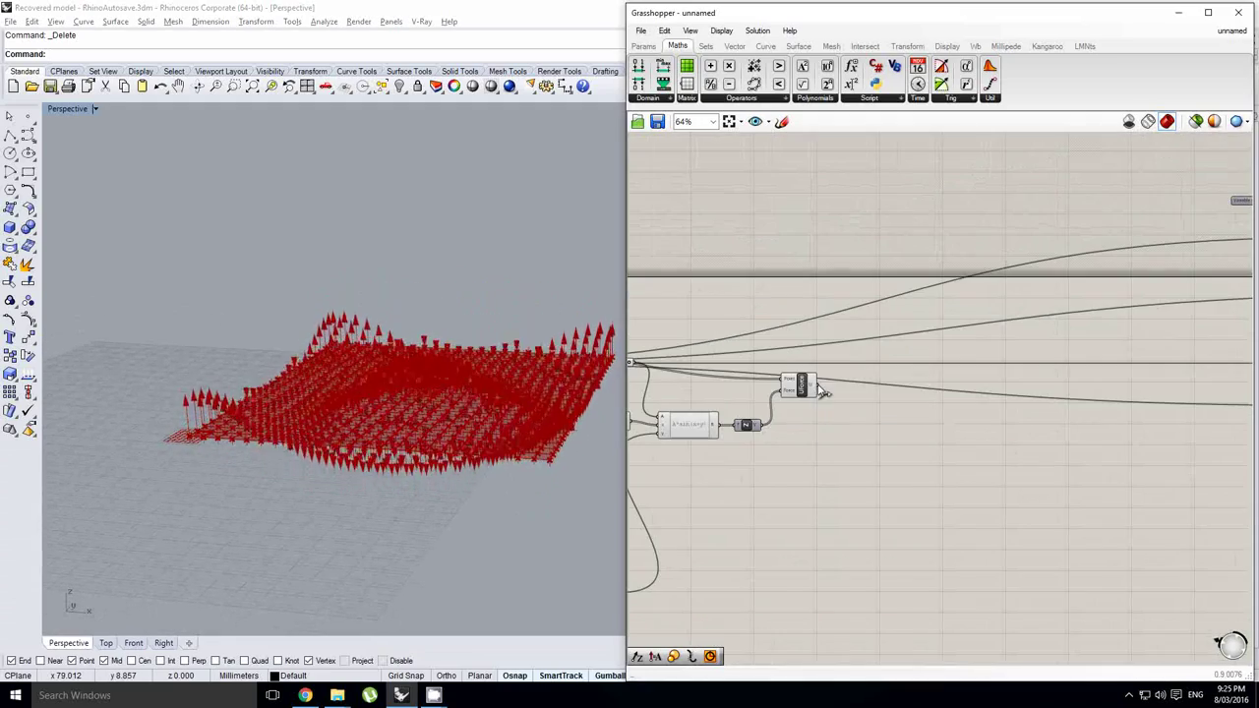
scroll(755, 397, "down", 5)
left_click_drag(755, 397, 1121, 398)
scroll(942, 395, "up", 2)
scroll(1145, 368, "up", 8)
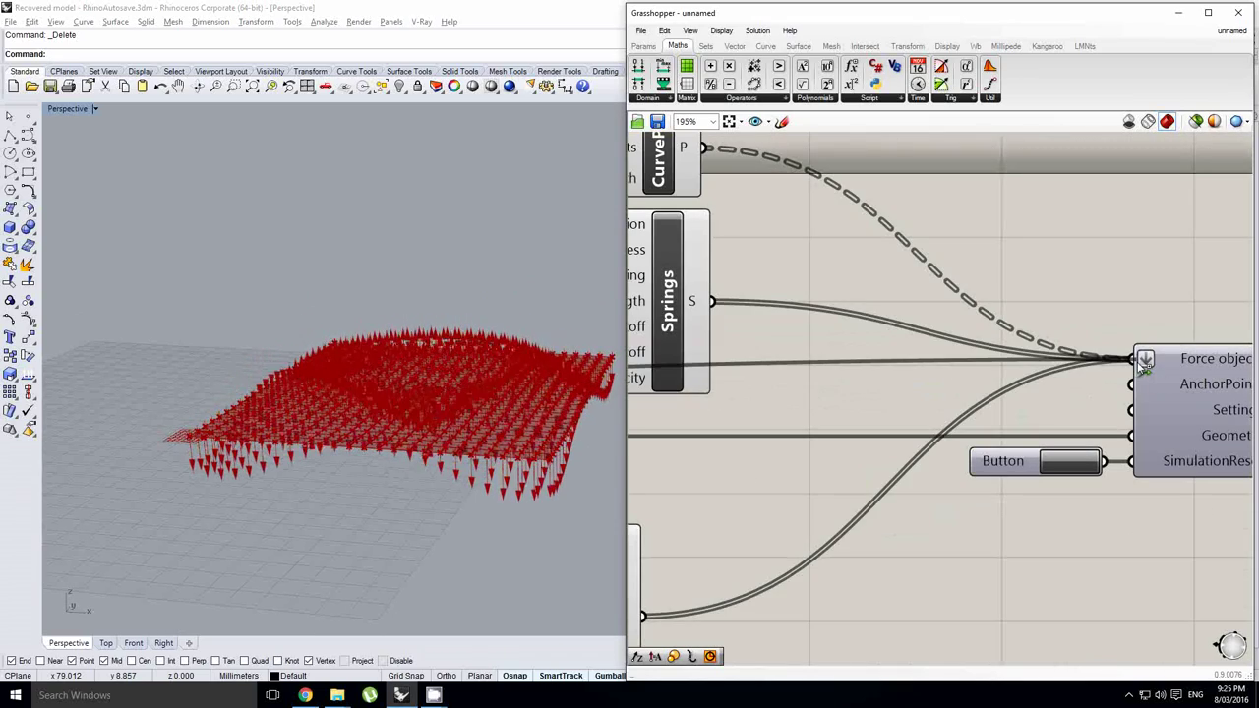
scroll(1149, 379, "down", 3)
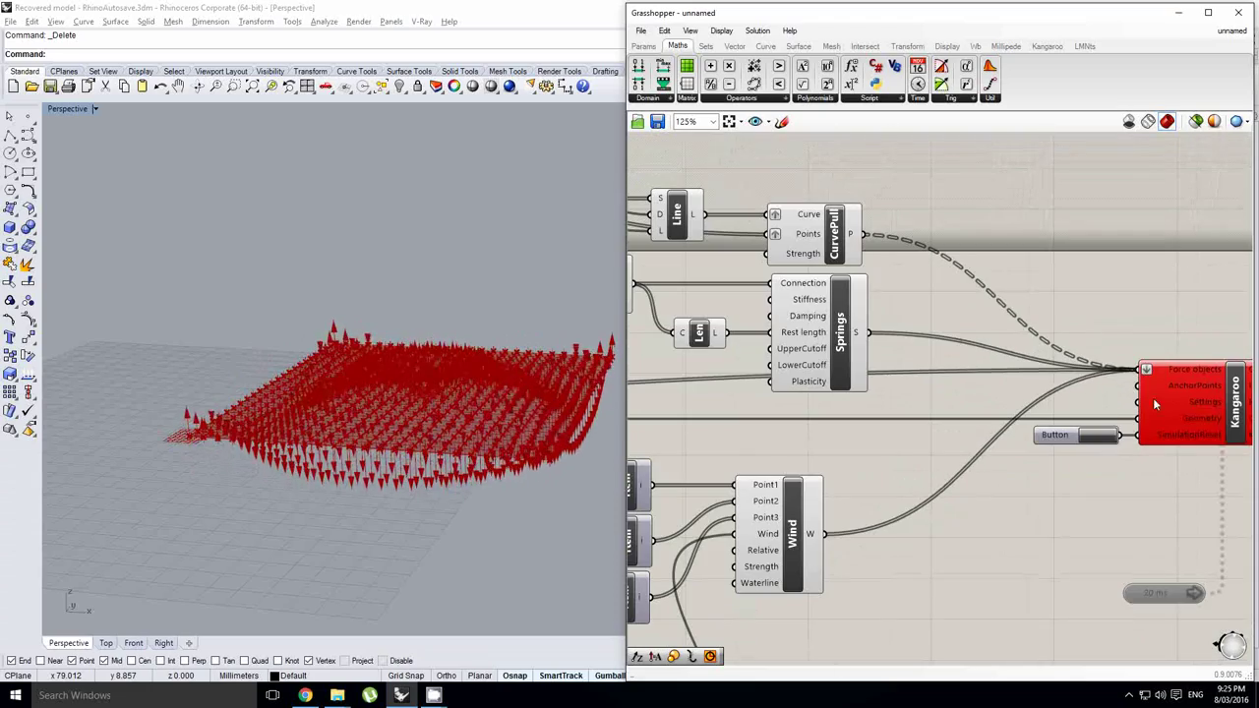
Turn off the preview of the UnaryForce component so its force arrows no longer display.
left_click(1101, 440)
scroll(942, 444, "down", 1)
right_click_drag(798, 463, 1048, 411)
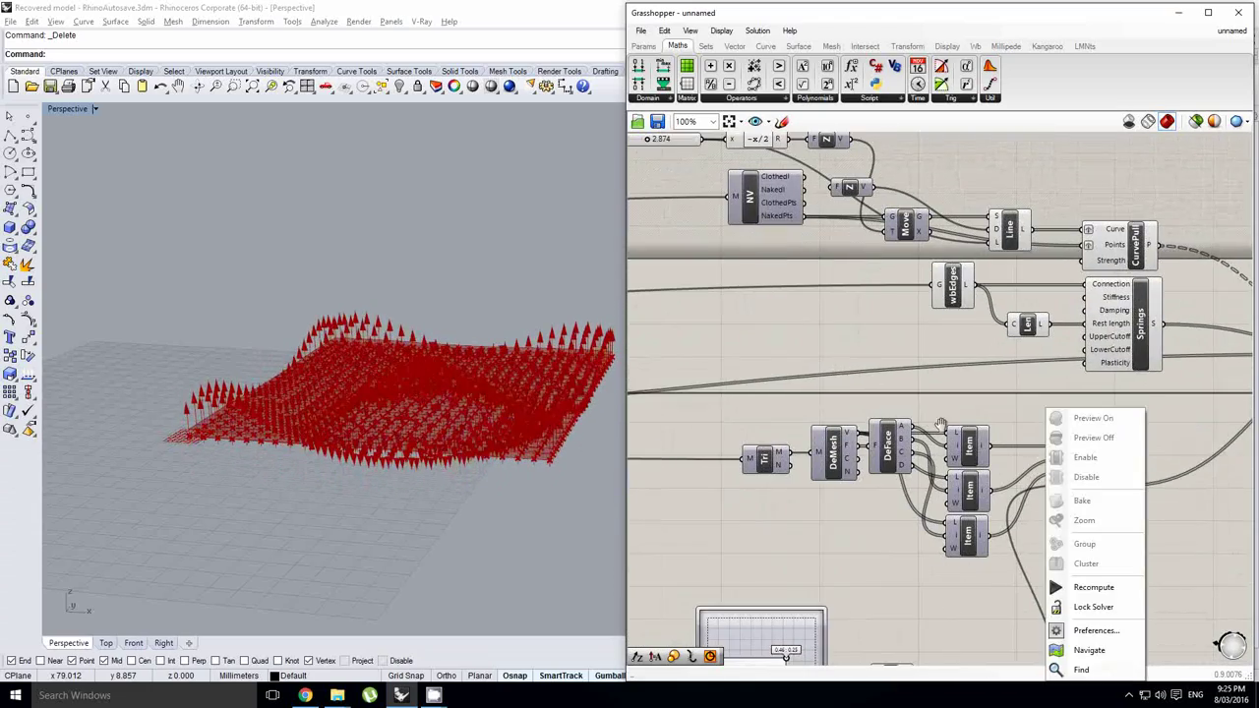
right_click_drag(925, 424, 1122, 409)
left_click(1176, 398)
scroll(1177, 400, "down", 5)
scroll(822, 413, "up", 5)
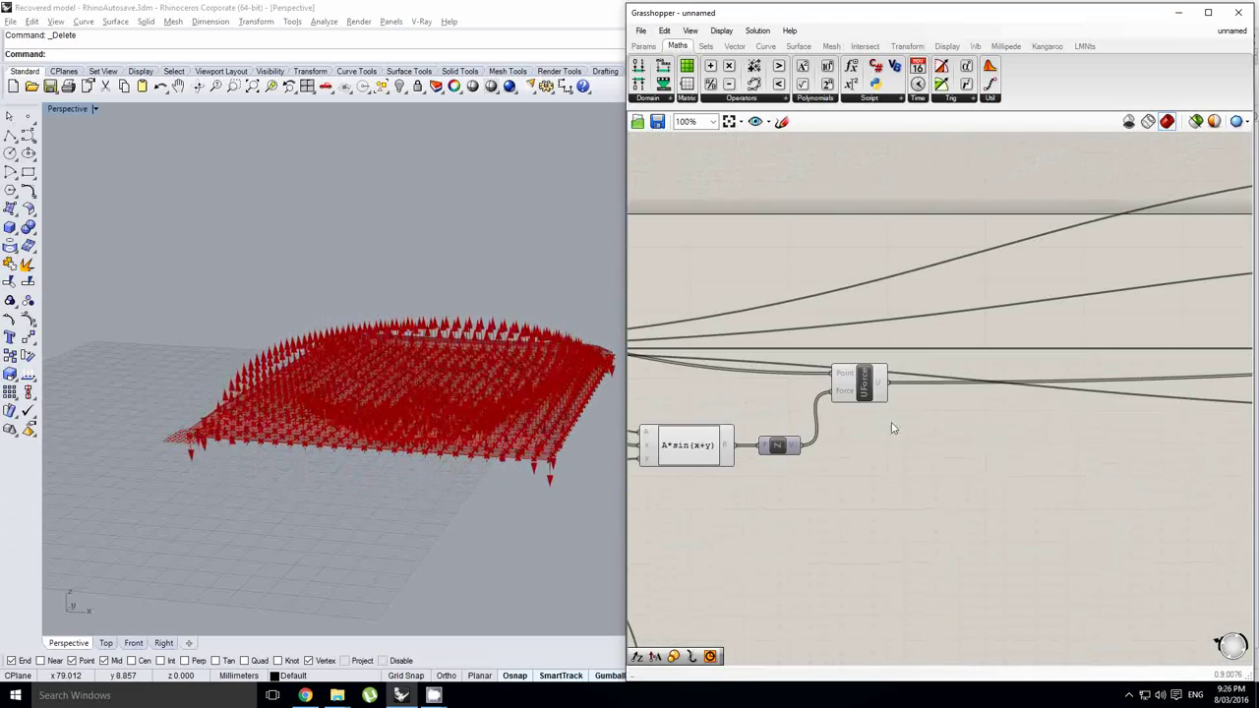
left_click_drag(906, 433, 804, 351)
middle_click(803, 349)
left_click(843, 382)
scroll(866, 379, "down", 8)
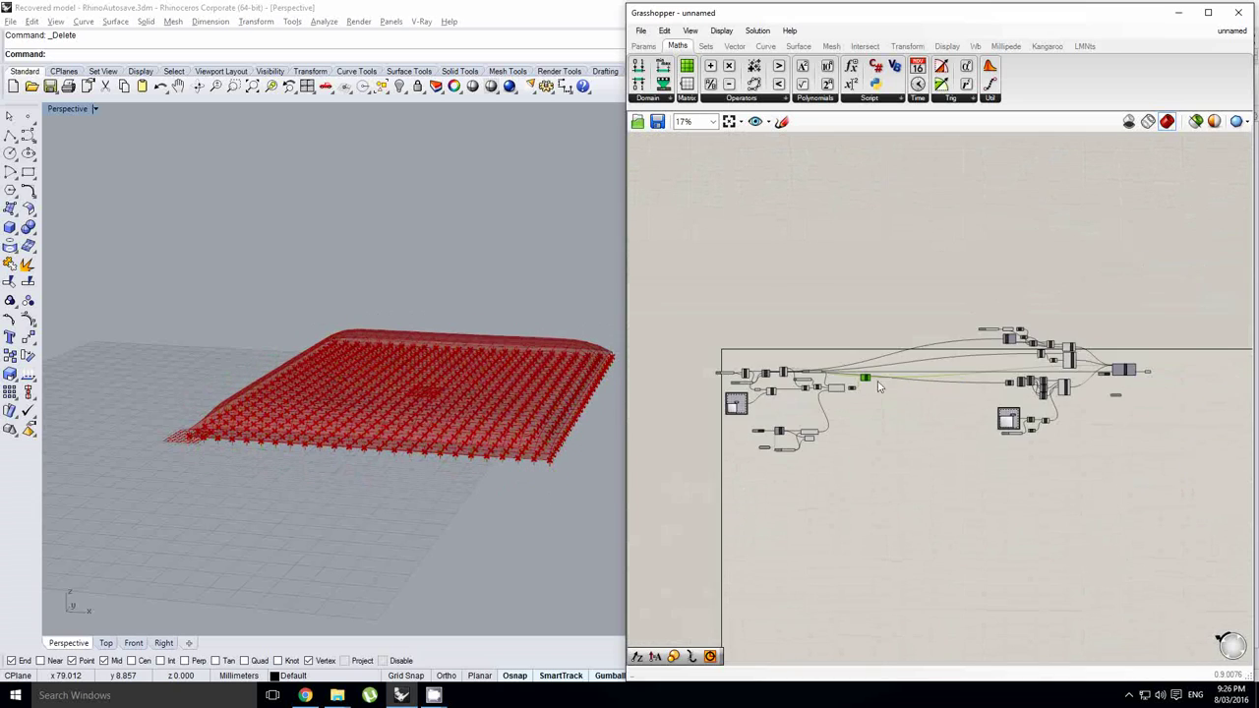
Enable the 20 ms timer on the Kangaroo component and reset the simulation.
right_click_drag(950, 390, 818, 408)
scroll(993, 391, "up", 4)
left_click(996, 417)
scroll(992, 429, "up", 4)
double_click(934, 477)
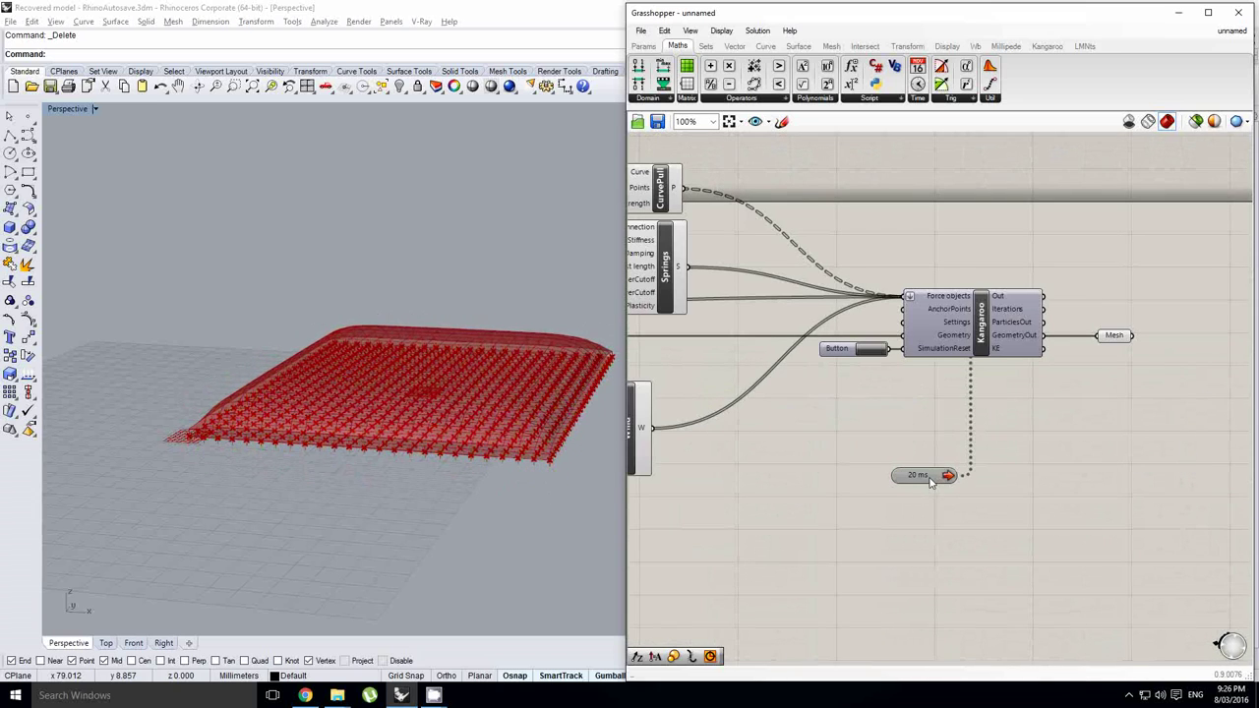
left_click(866, 350)
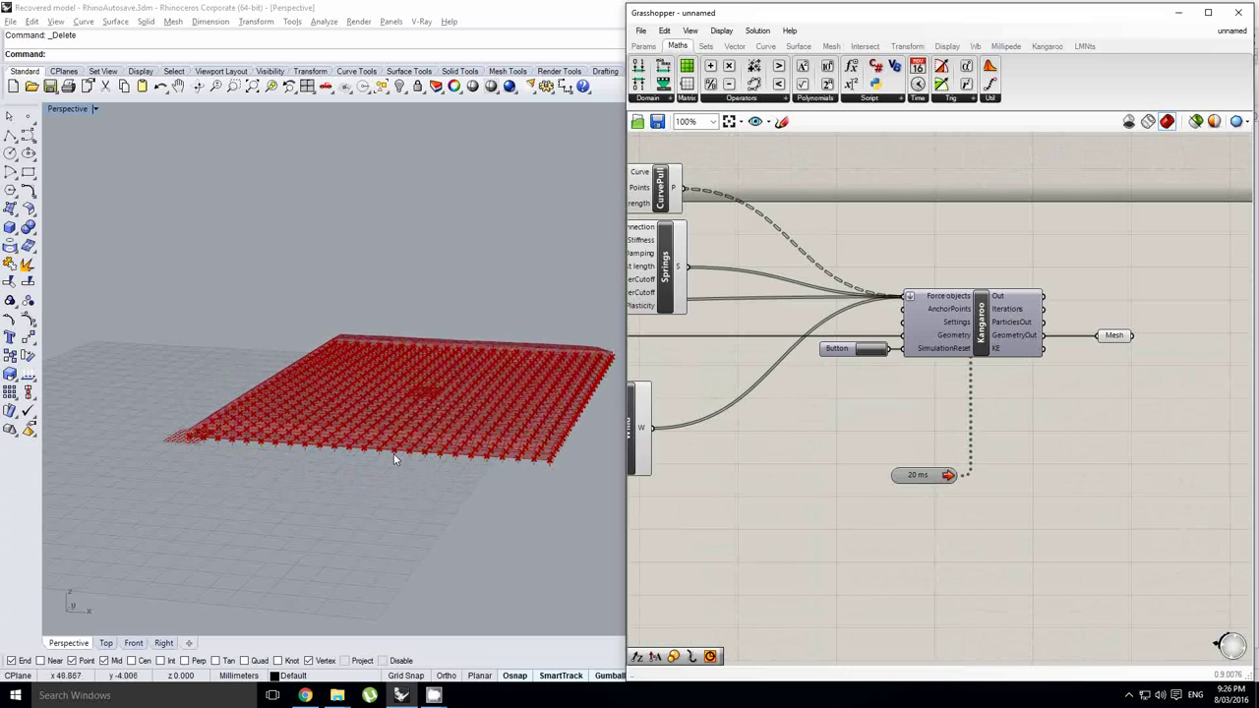
mouse_move(436, 405)
right_mouse_down()
mouse_move(416, 442)
mouse_move(431, 424)
right_mouse_up()
Turn off the preview of the Surface parameter and the Evaluate Surface component.
right_click_drag(871, 374, 1127, 361)
scroll(1127, 361, "down", 5)
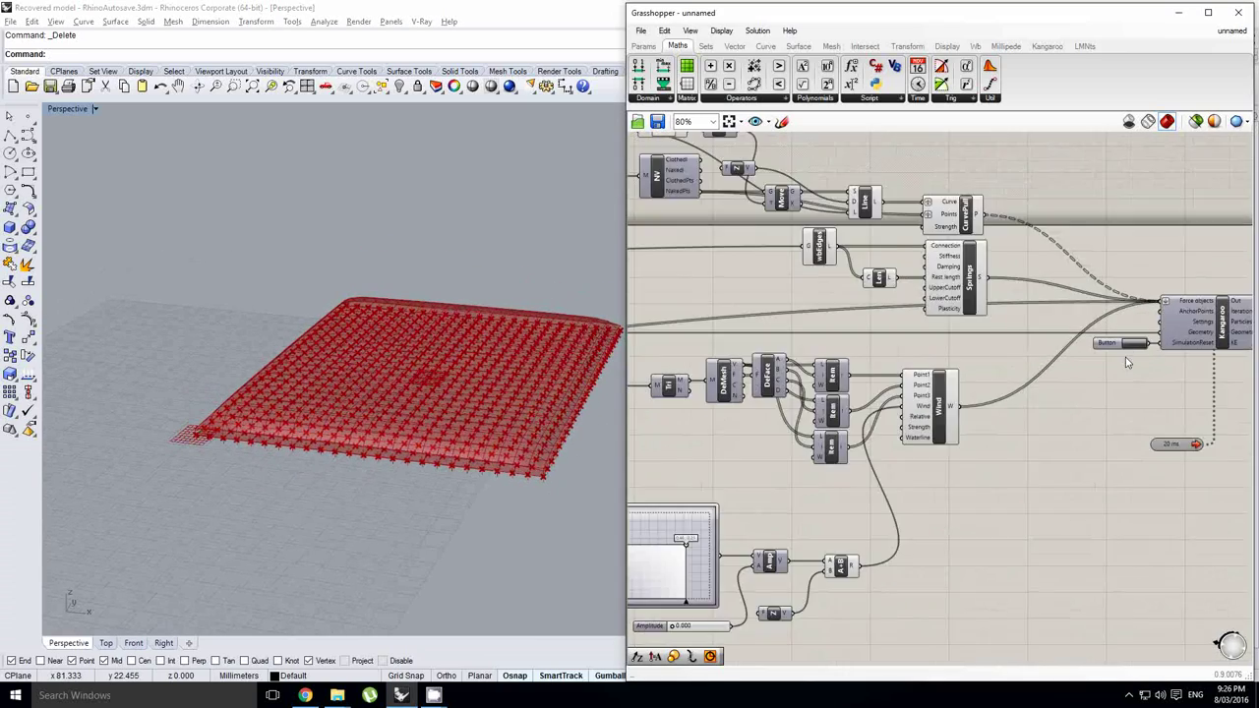
scroll(1127, 361, "down", 1)
right_click_drag(850, 365, 1031, 363)
scroll(863, 351, "up", 4)
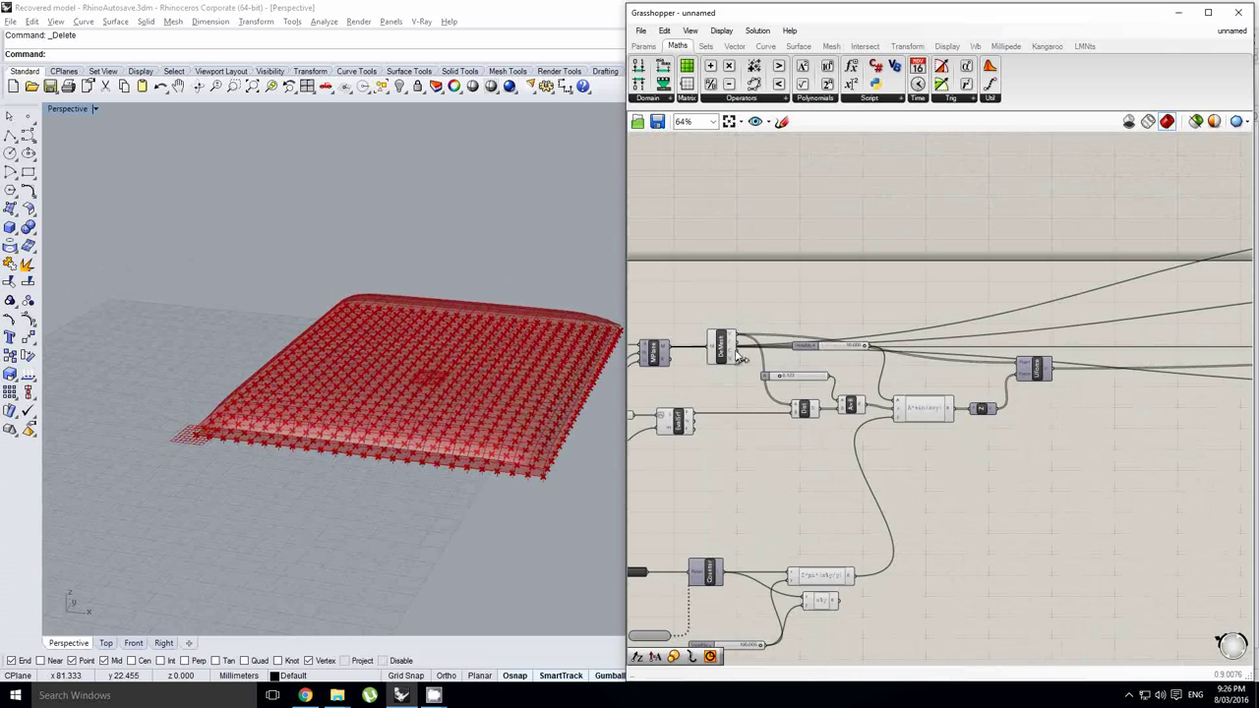
left_click(725, 352)
middle_click(724, 355)
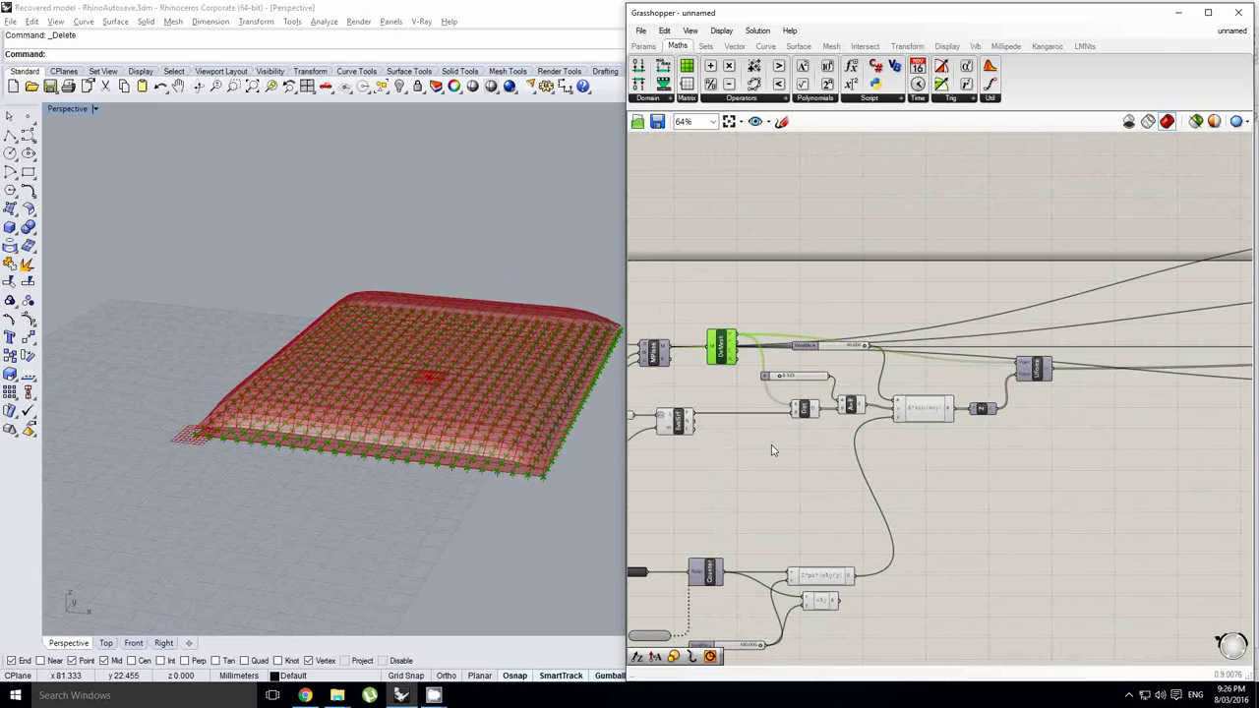
right_click_drag(769, 446, 902, 413)
left_click_drag(837, 438, 755, 387)
middle_click(754, 387)
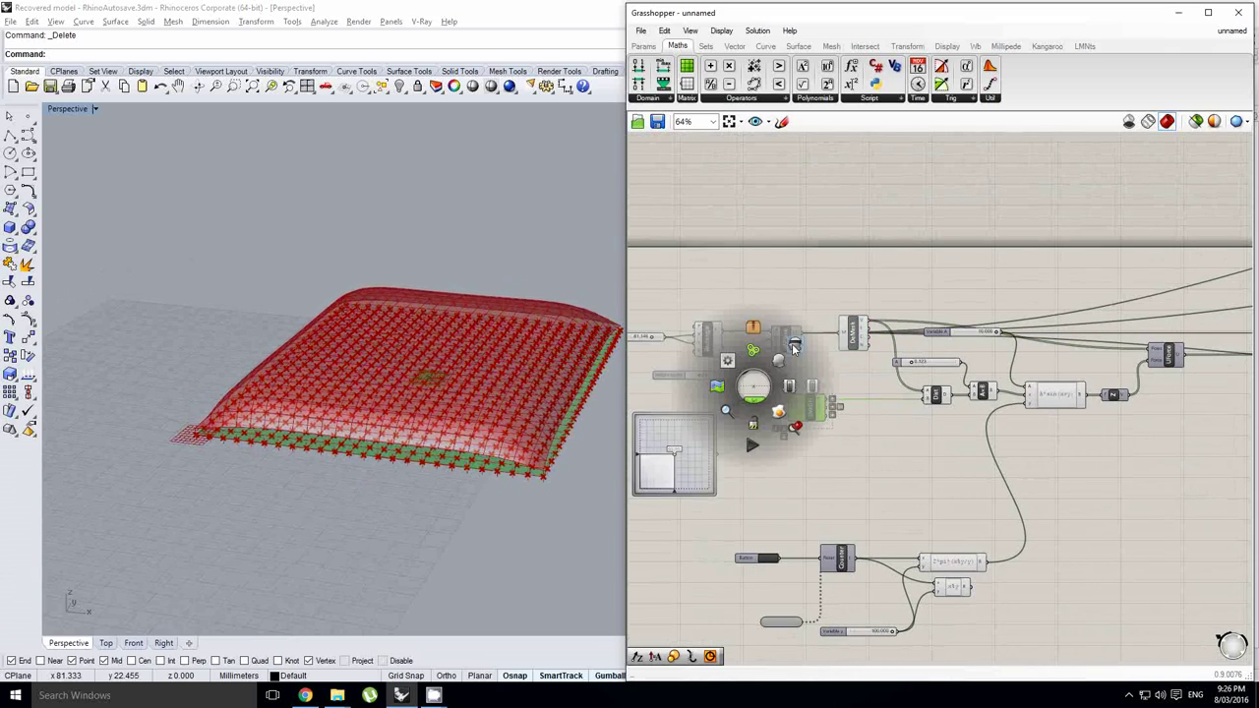
left_click(726, 356)
scroll(444, 422, "up", 4)
right_click_drag(444, 423, 464, 372)
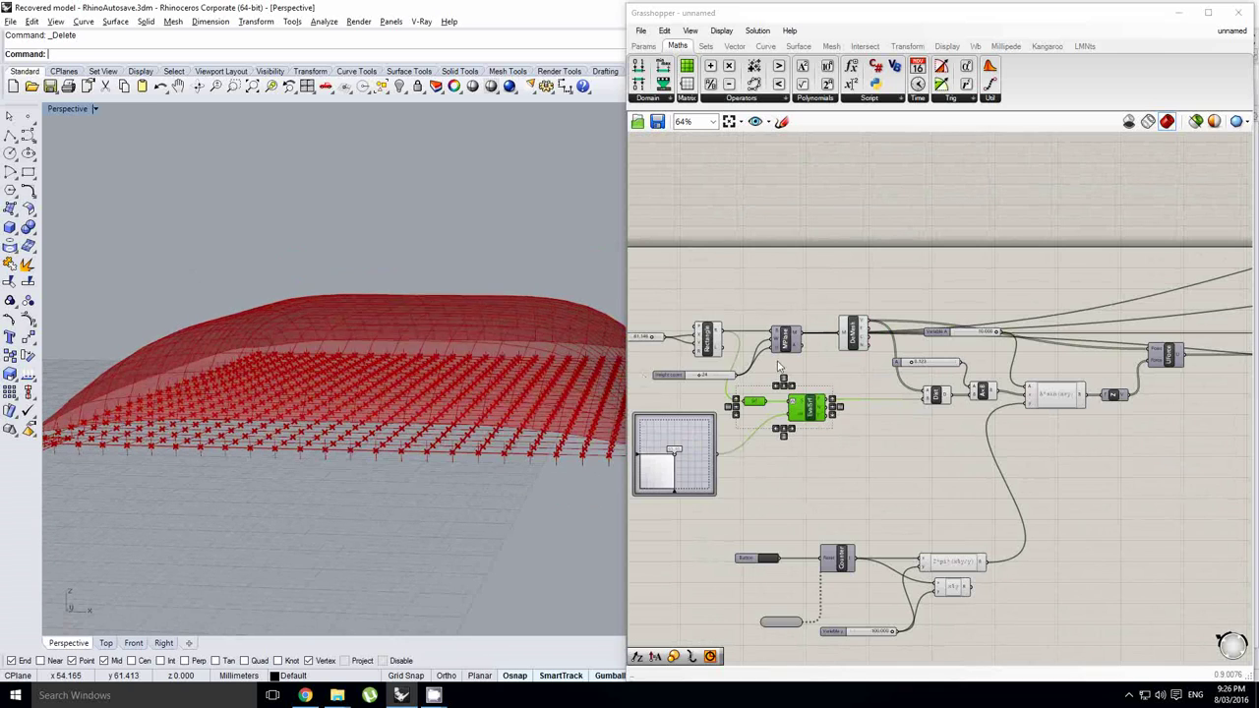
Connect the Amplitude output directly to the Wind component's Wind input in place of the addition result, and reset the simulation.
scroll(841, 355, "down", 6)
right_click_drag(1101, 387, 944, 402)
left_click(982, 395)
scroll(983, 394, "up", 5)
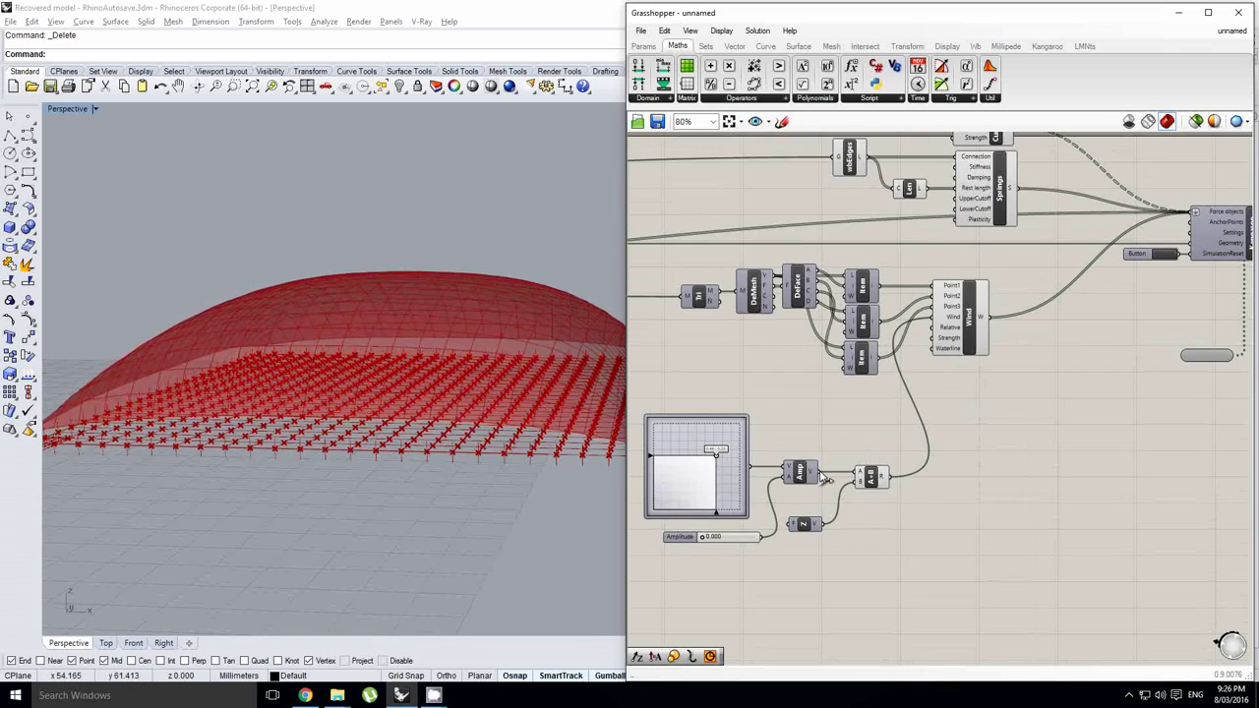
left_click_drag(826, 478, 939, 323)
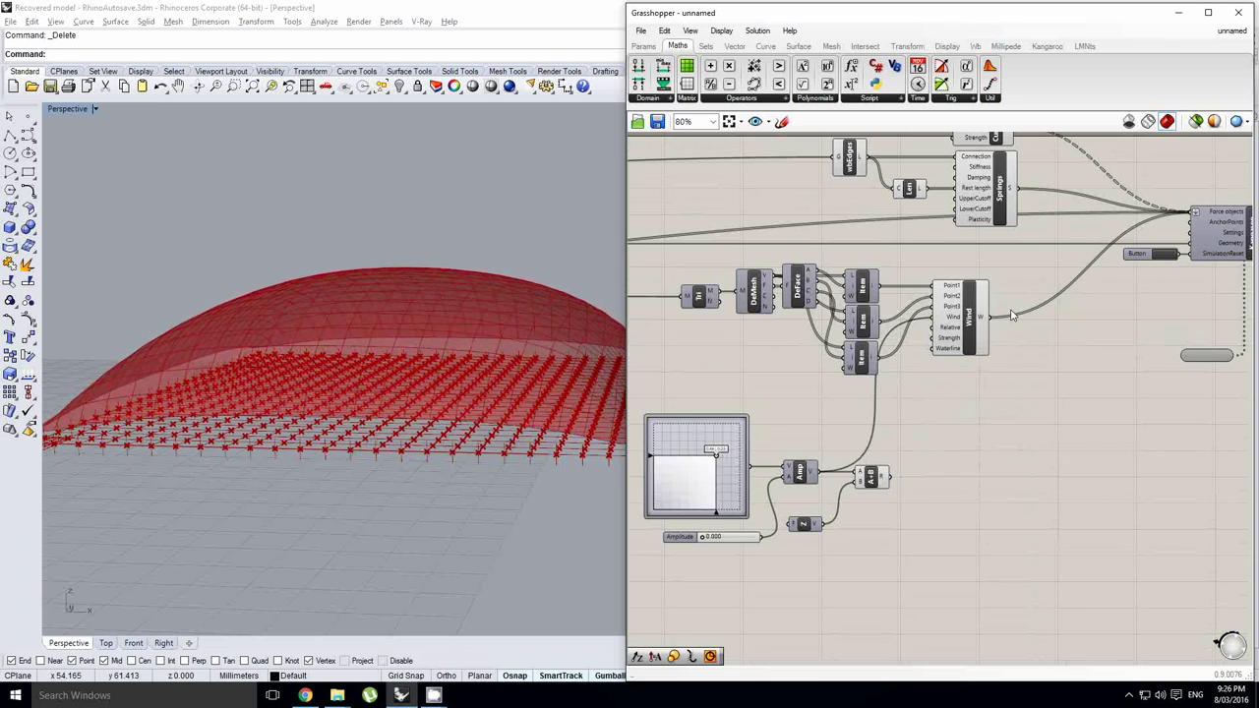
left_click(1168, 255)
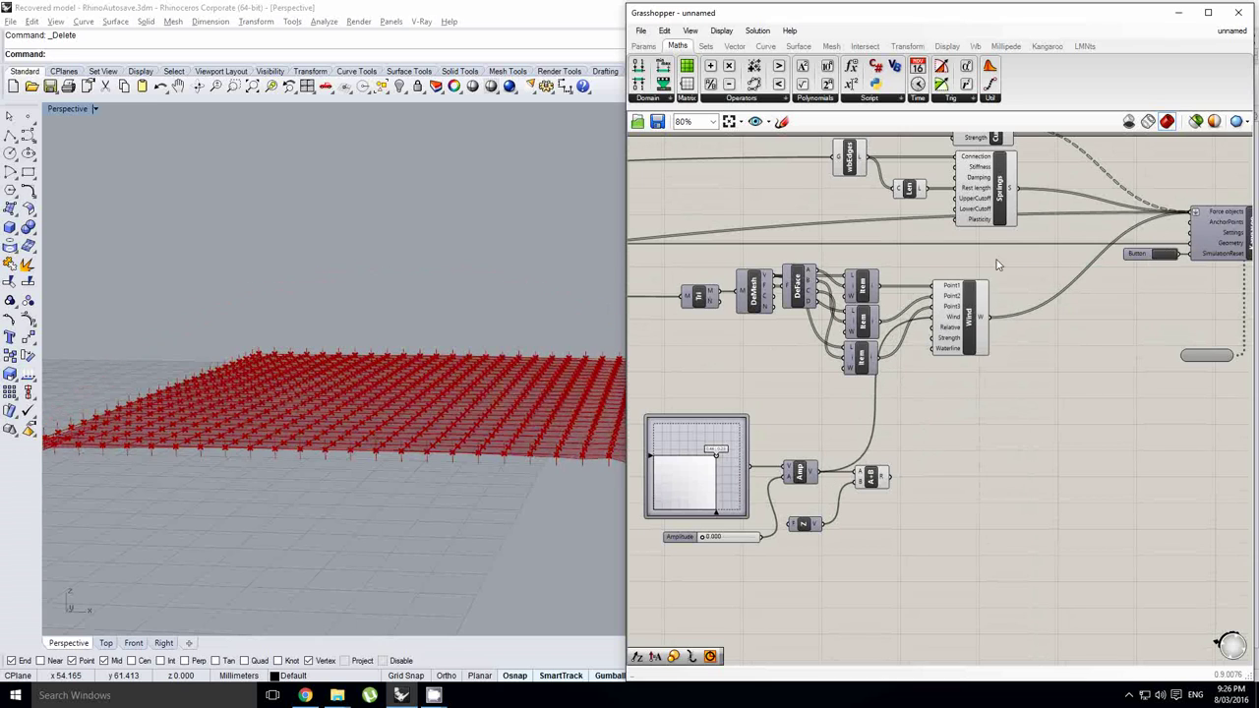
right_click_drag(998, 262, 1106, 267)
mouse_move(453, 405)
right_mouse_down()
mouse_move(420, 412)
mouse_move(450, 399)
mouse_move(438, 423)
right_mouse_up()
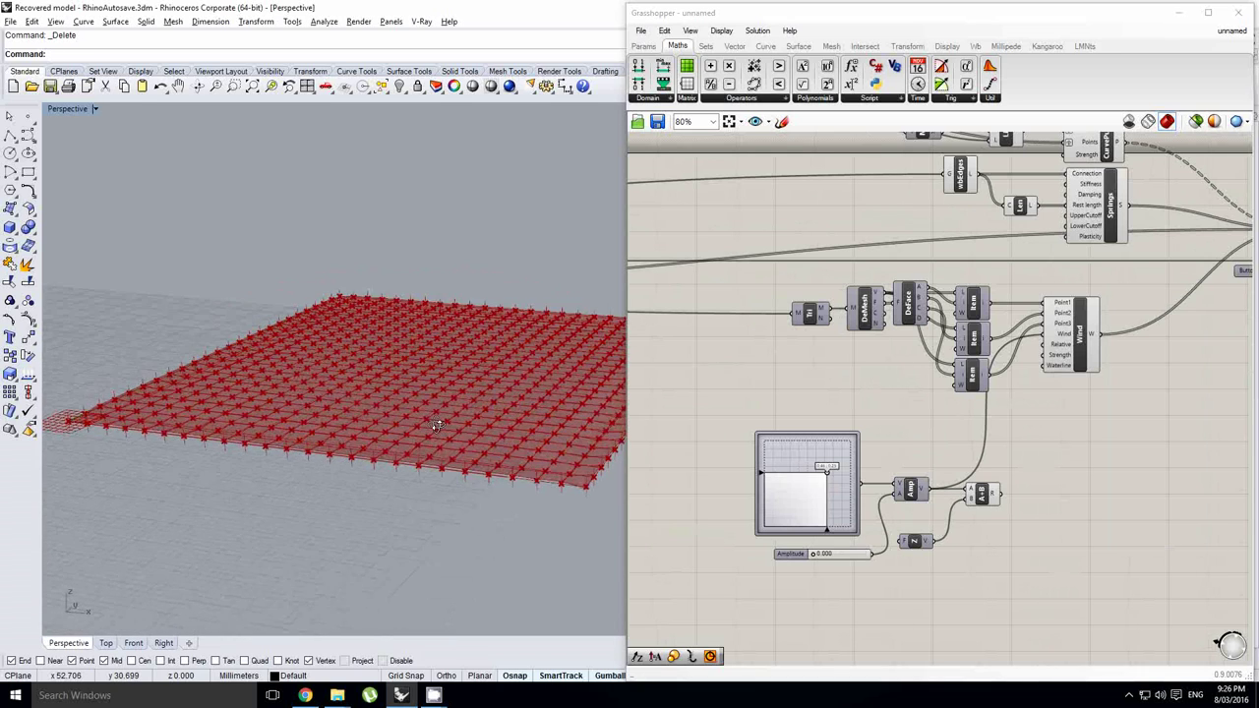
Set the A slider multiplying the distance values to 0.621.
right_click_drag(892, 351, 1156, 348)
left_click(969, 358)
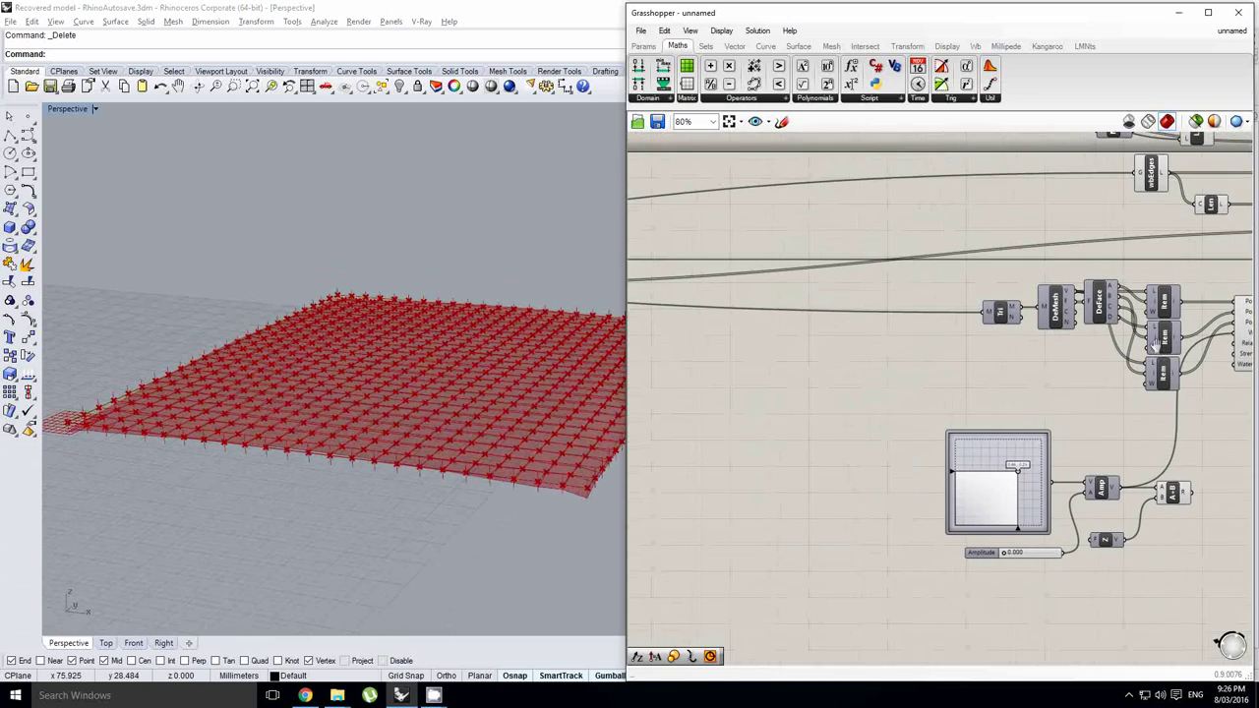
scroll(1156, 347, "down", 5)
right_click_drag(887, 339, 931, 337)
scroll(873, 336, "up", 7)
right_click_drag(765, 338, 947, 365)
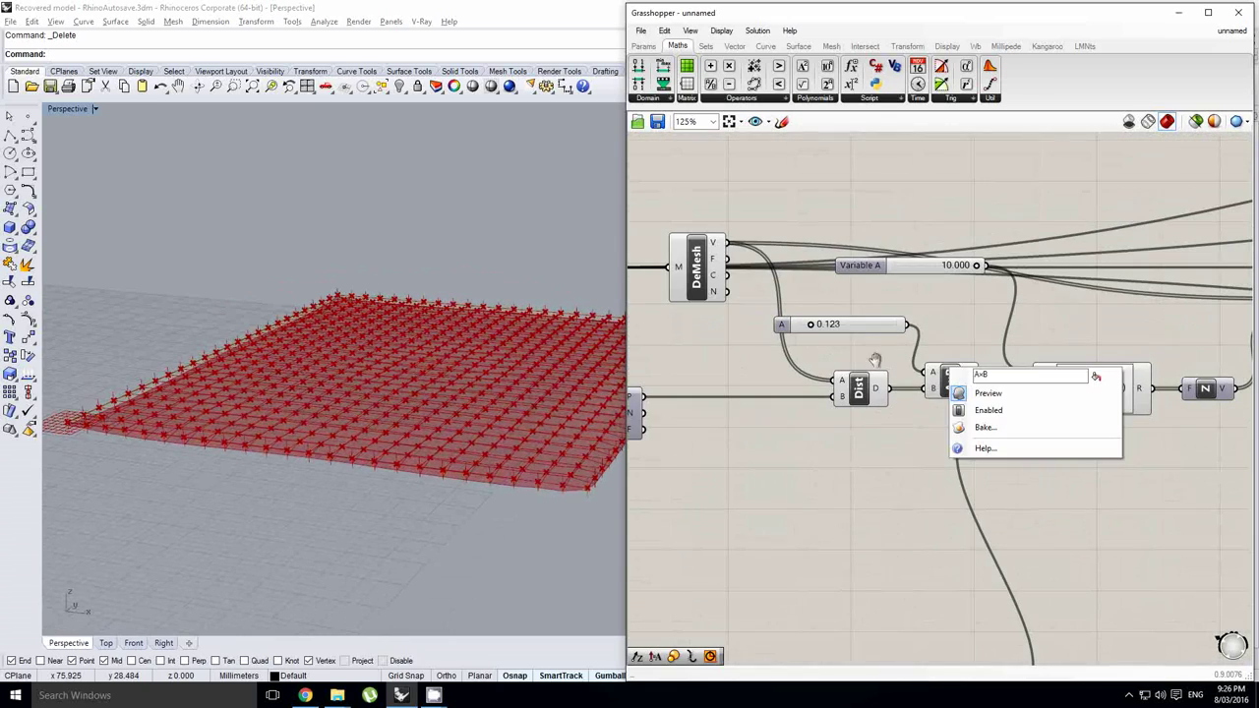
left_click(820, 342)
scroll(819, 346, "up", 3)
left_click_drag(804, 320, 901, 325)
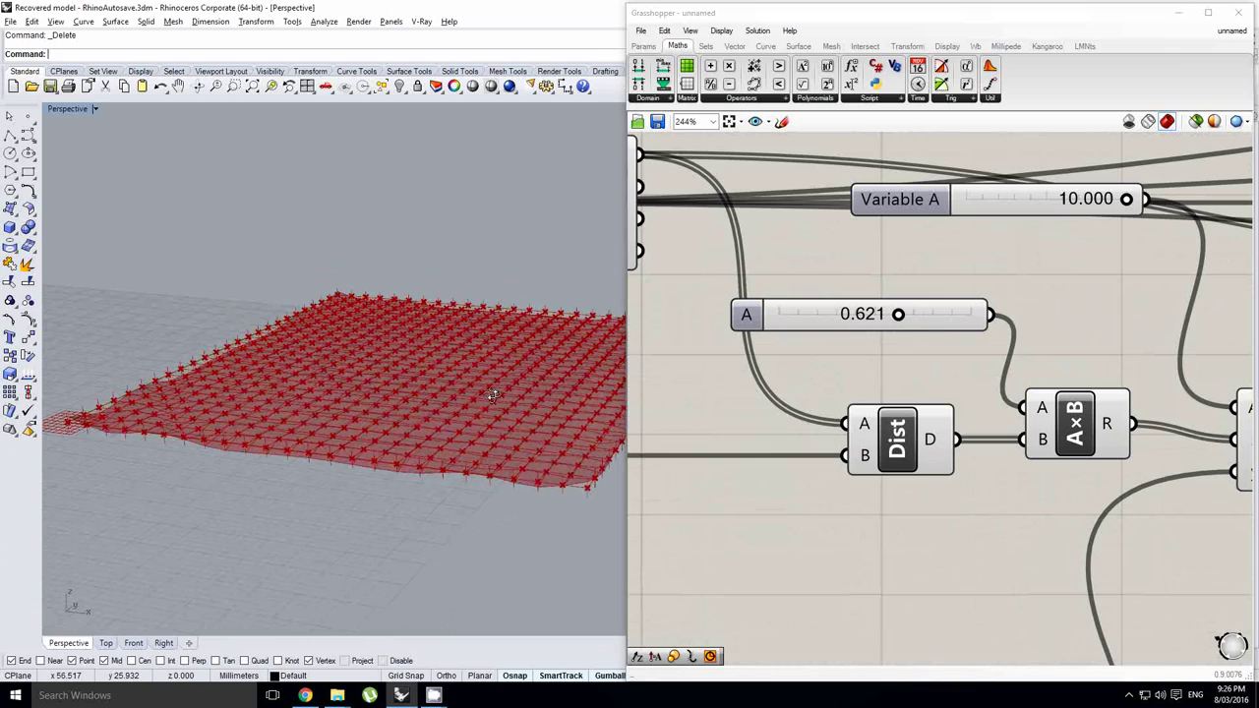
mouse_move(441, 385)
right_mouse_down()
mouse_move(511, 357)
mouse_move(446, 402)
mouse_move(403, 399)
mouse_move(437, 406)
right_mouse_up()
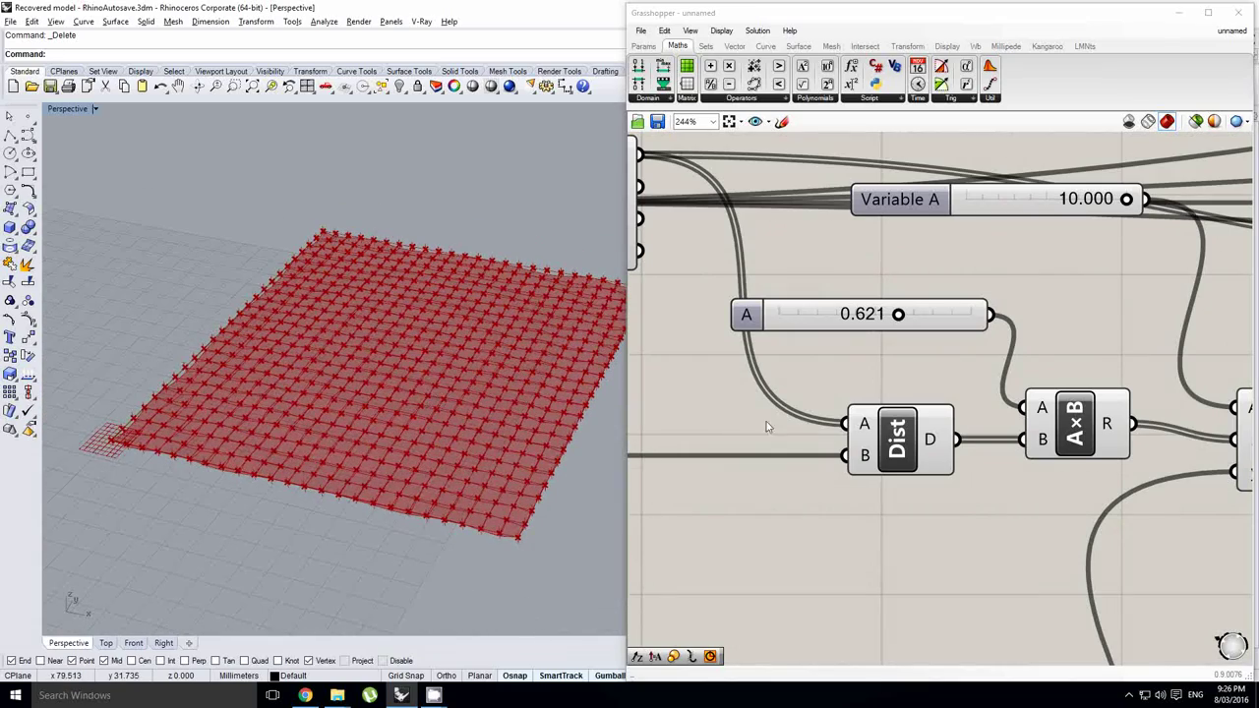
Turn off the preview of the Deconstruct Mesh component that feeds the Distance component.
right_click_drag(859, 411, 798, 423)
left_click(940, 386)
scroll(939, 386, "down", 5)
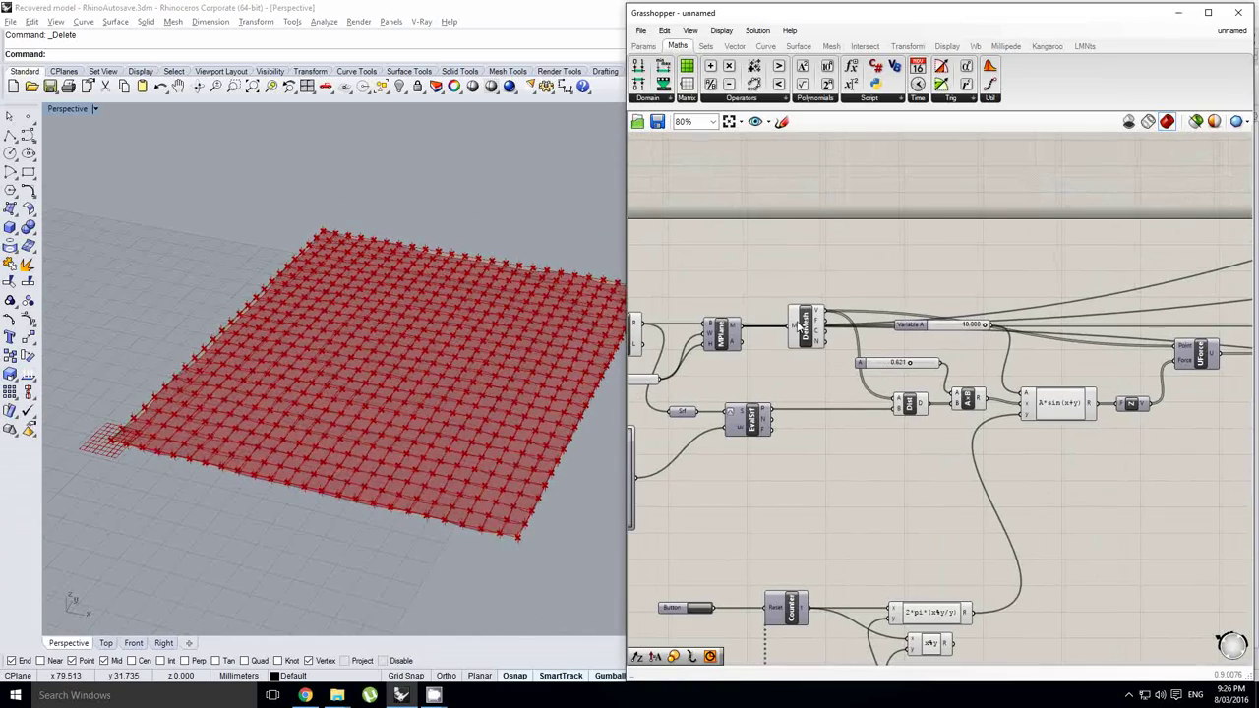
left_click(800, 327)
middle_click(802, 326)
left_click(843, 279)
scroll(393, 377, "up", 3)
right_click_drag(394, 377, 392, 351)
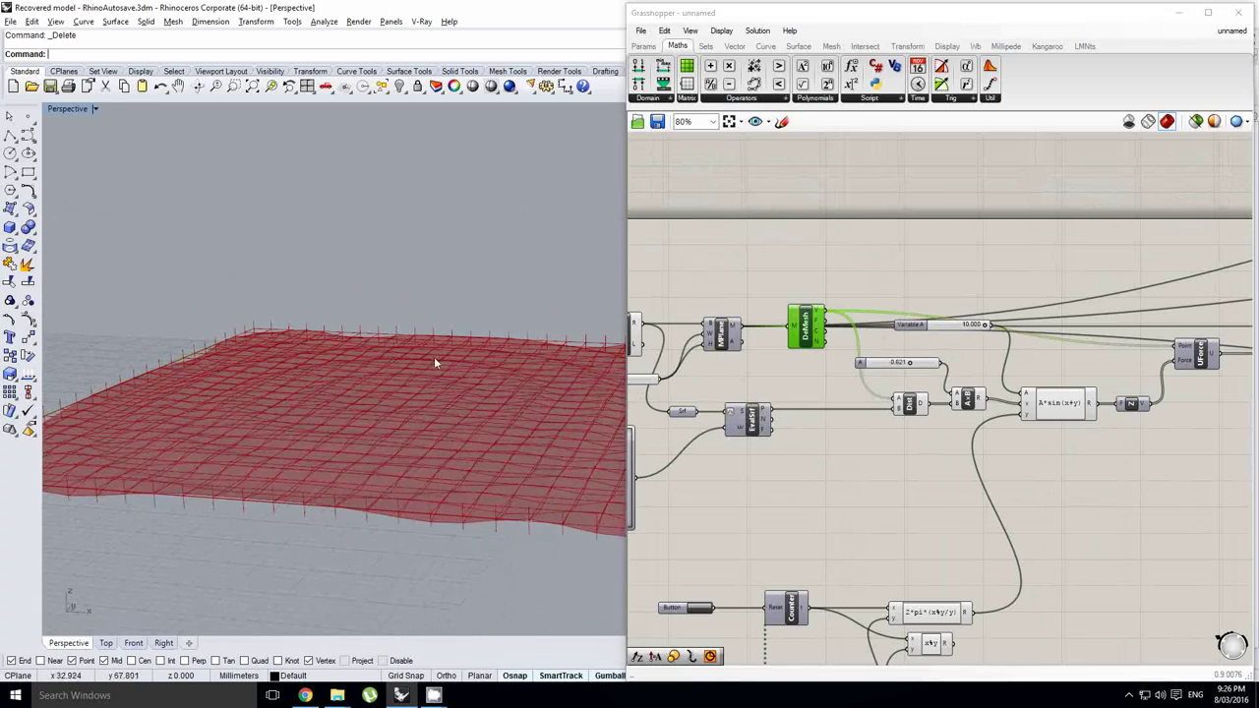
Set the Variable y slider for the counter expressions to 20.640.
left_click(870, 396)
right_click_drag(893, 394, 871, 391)
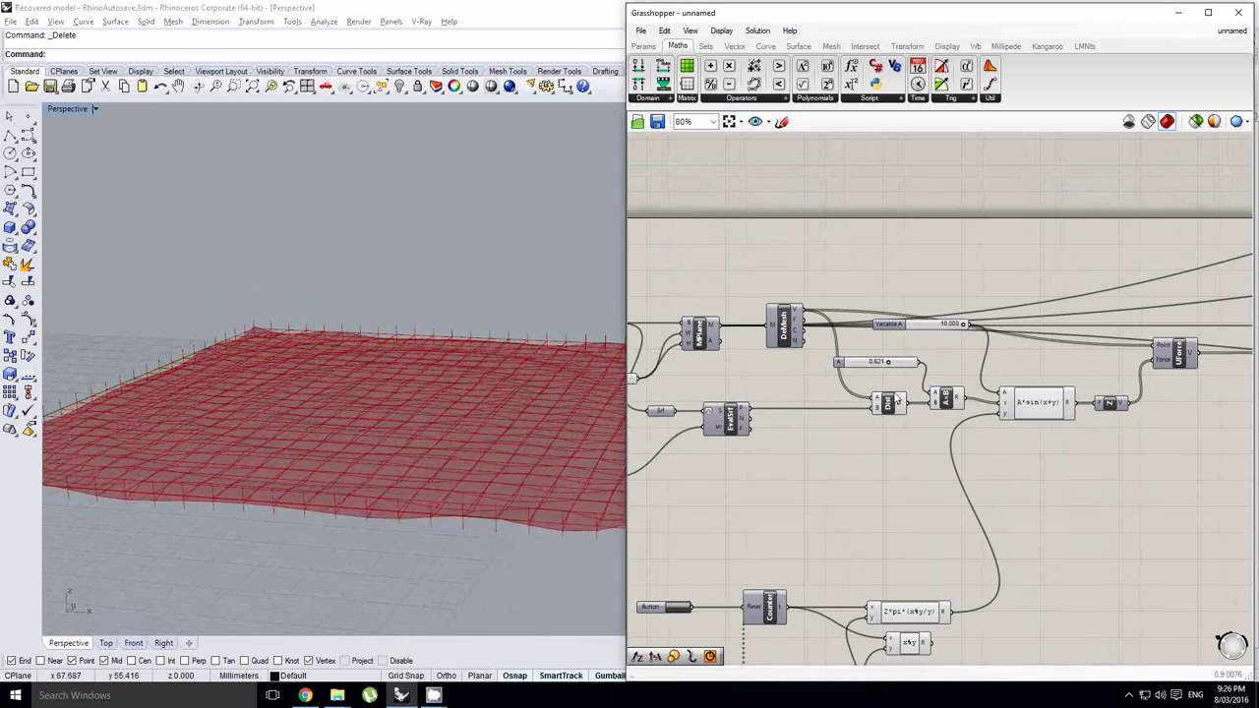
right_click_drag(792, 536, 869, 413)
scroll(911, 511, "up", 3)
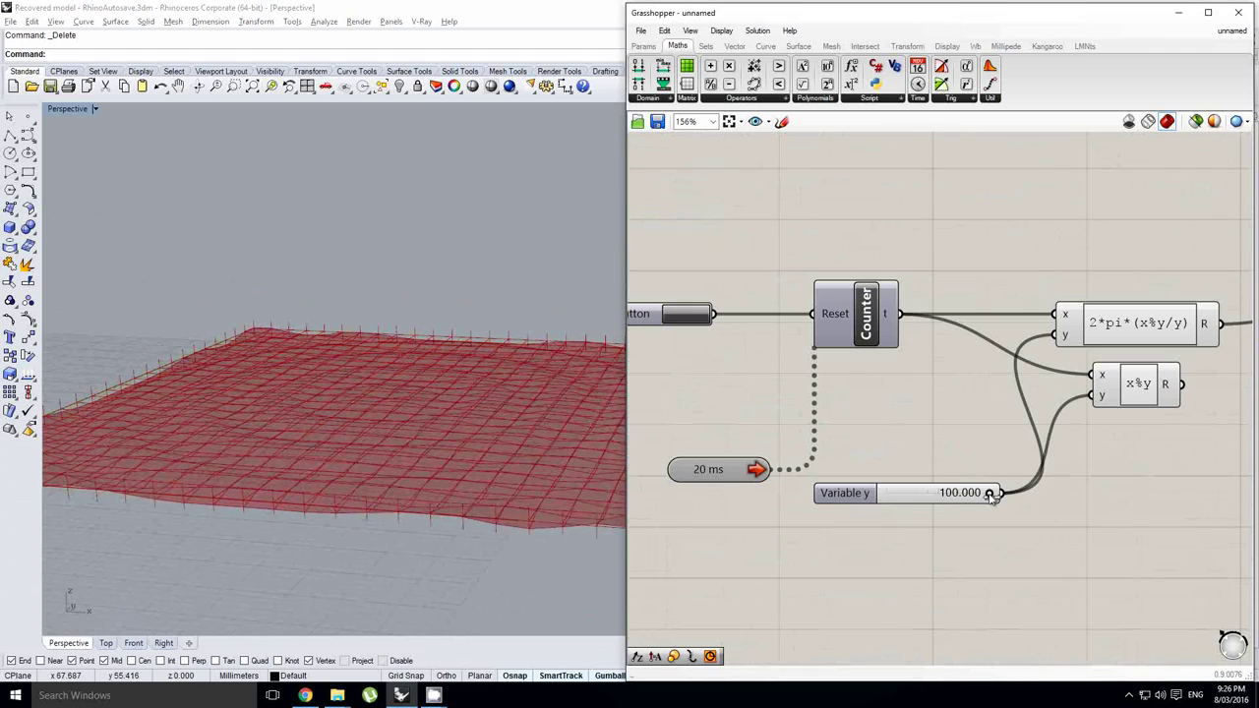
left_click_drag(990, 493, 887, 493)
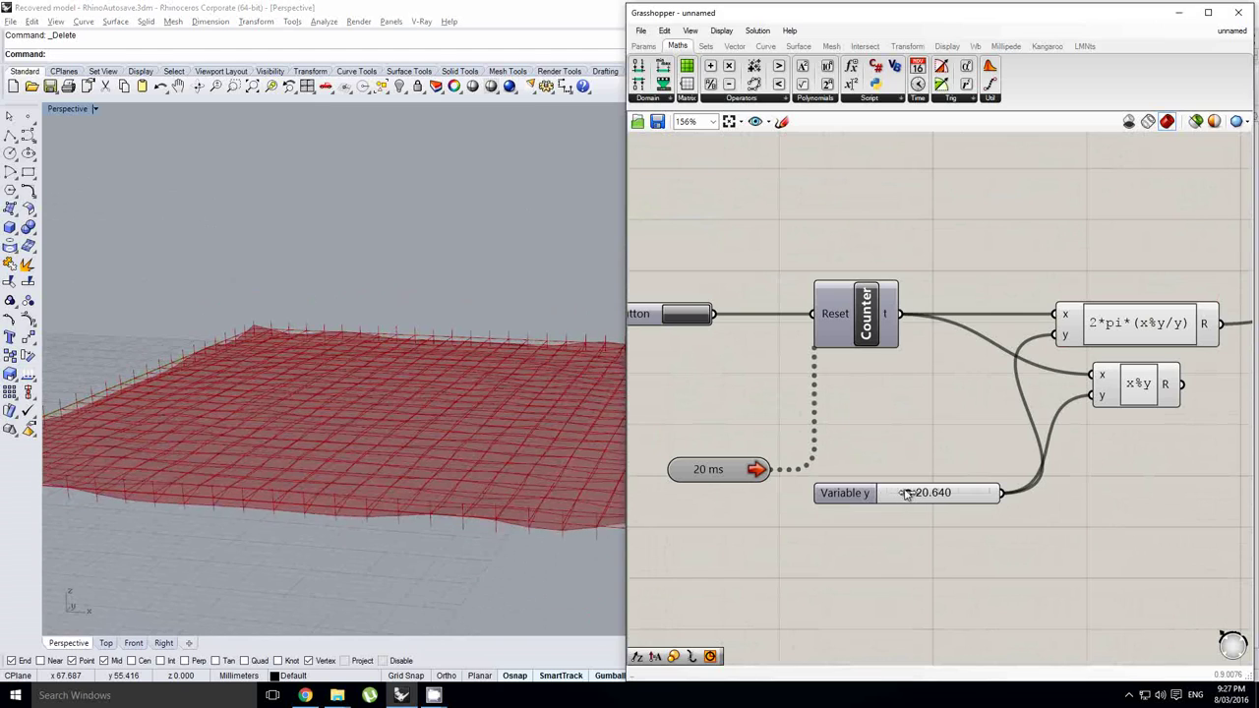
scroll(433, 413, "down", 2)
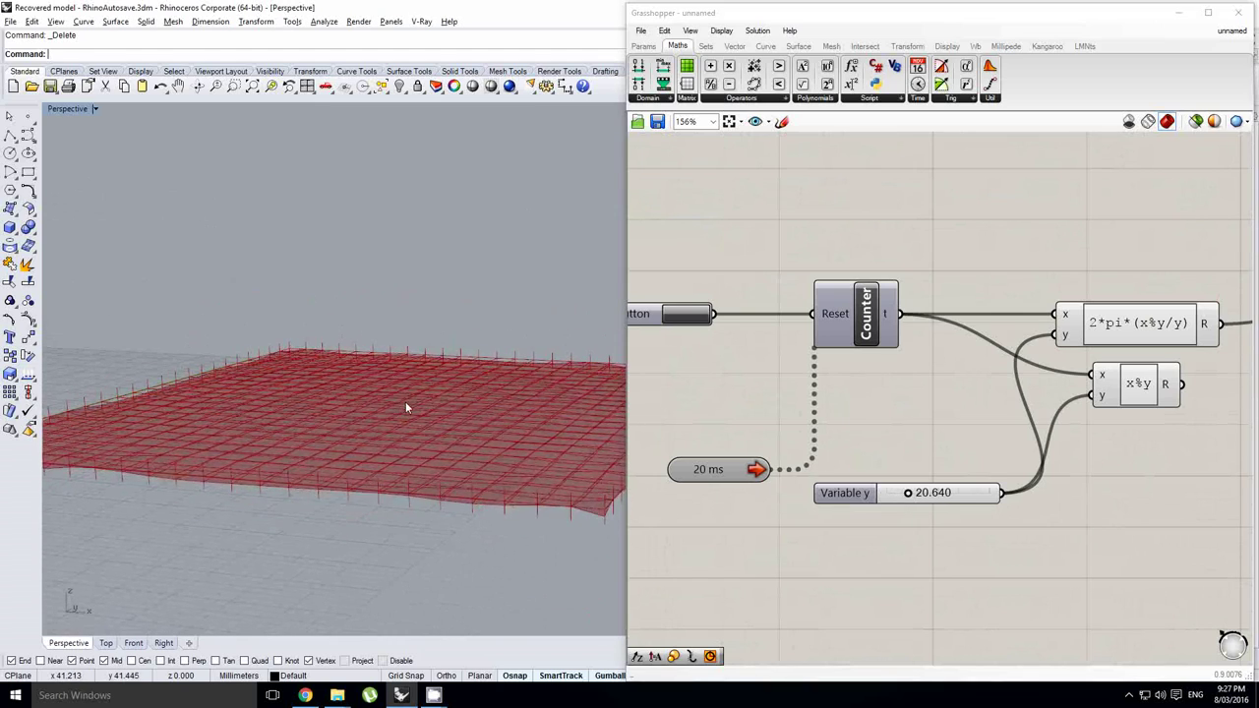
Examine the mesh's wave motion from several angles and review the components driving the sine-wave force.
scroll(404, 414, "down", 6)
right_click_drag(406, 403, 398, 414)
scroll(411, 408, "up", 3)
scroll(865, 397, "down", 3)
right_click_drag(1072, 315, 966, 396)
right_click_drag(1244, 342, 1053, 379)
scroll(1051, 376, "down", 2)
right_click_drag(974, 374, 950, 407)
scroll(952, 383, "up", 2)
left_click(951, 384)
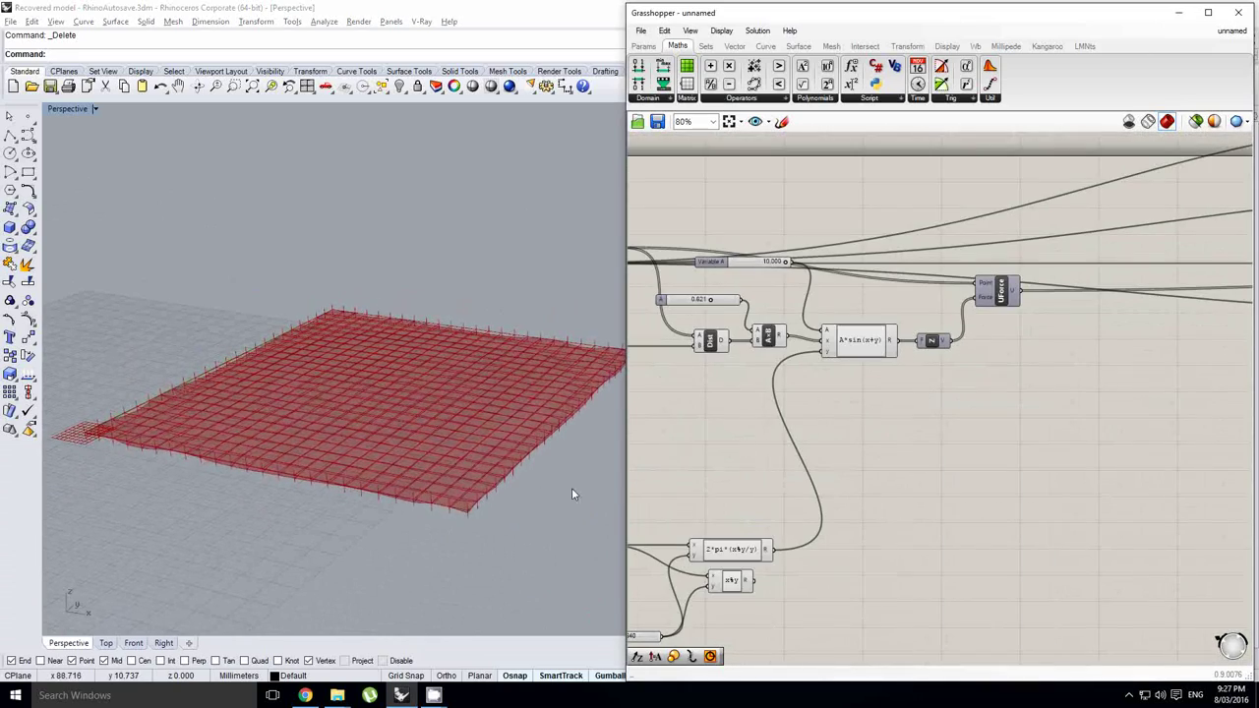
right_click_drag(400, 417, 398, 412)
right_click_drag(895, 411, 950, 419)
right_click_drag(450, 452, 432, 437)
right_click_drag(905, 433, 1042, 409)
right_click_drag(921, 453, 935, 443)
right_click_drag(358, 407, 356, 417)
right_click_drag(874, 445, 849, 443)
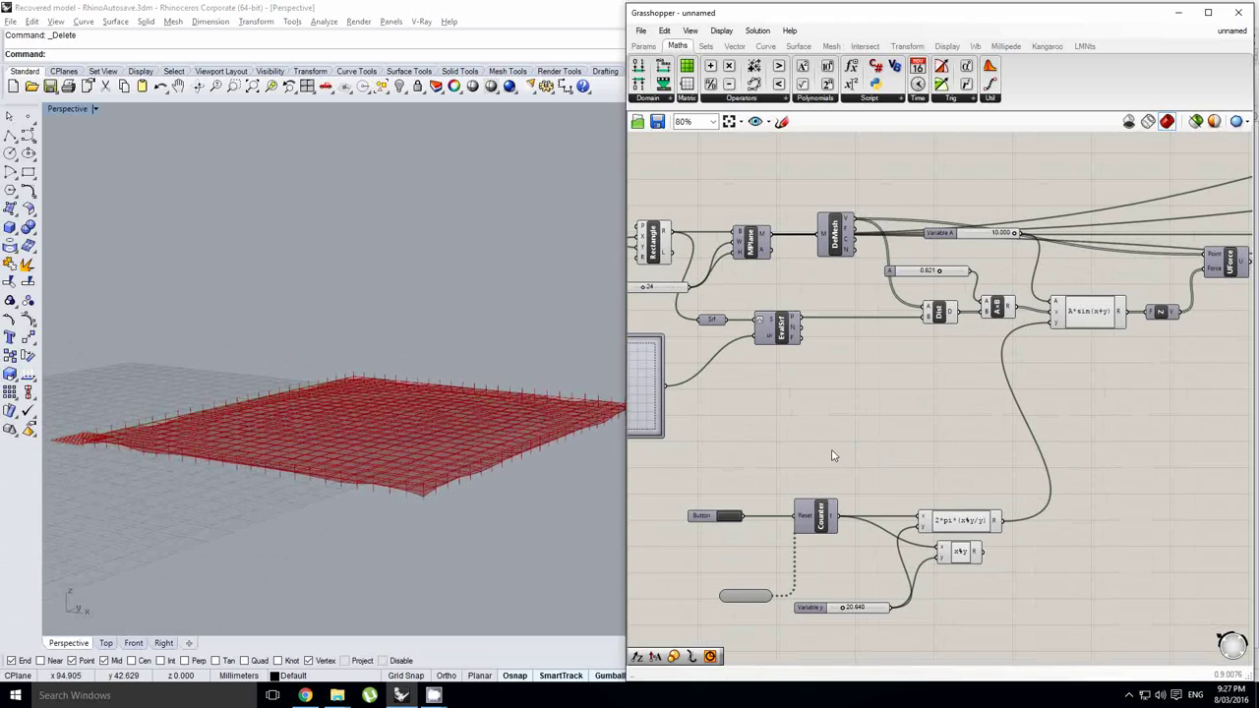
scroll(410, 427, "up", 6)
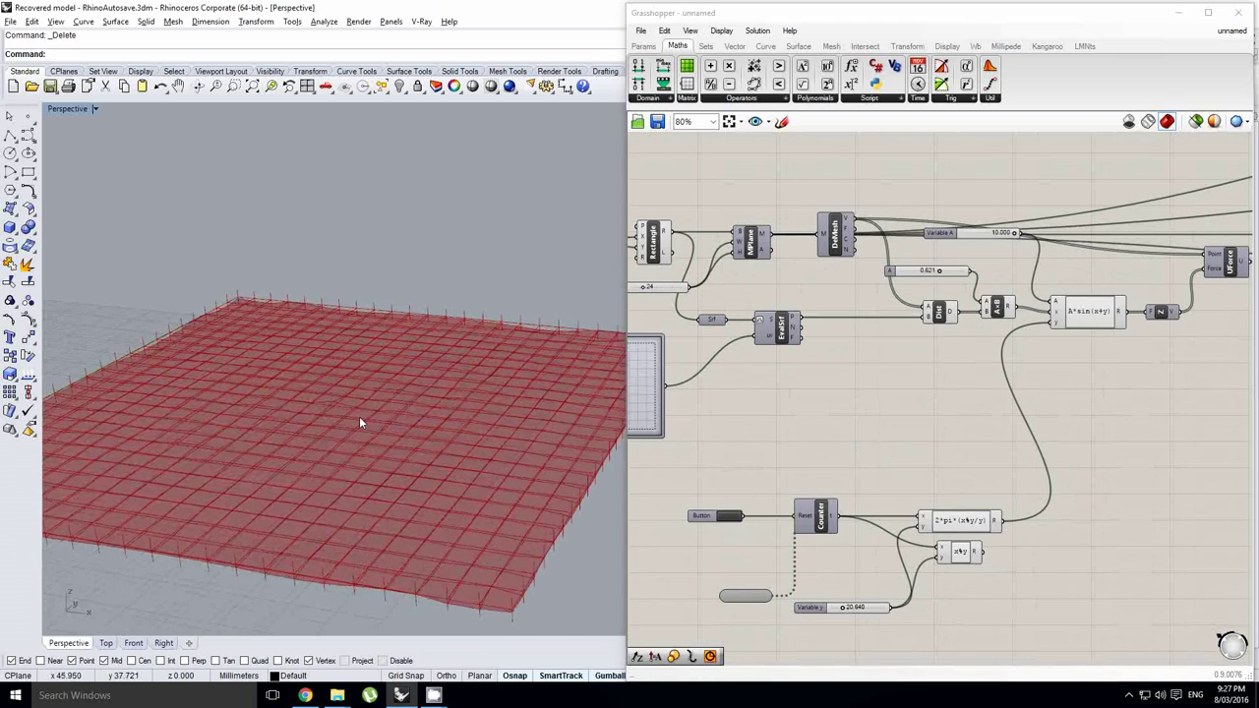
scroll(347, 406, "down", 2)
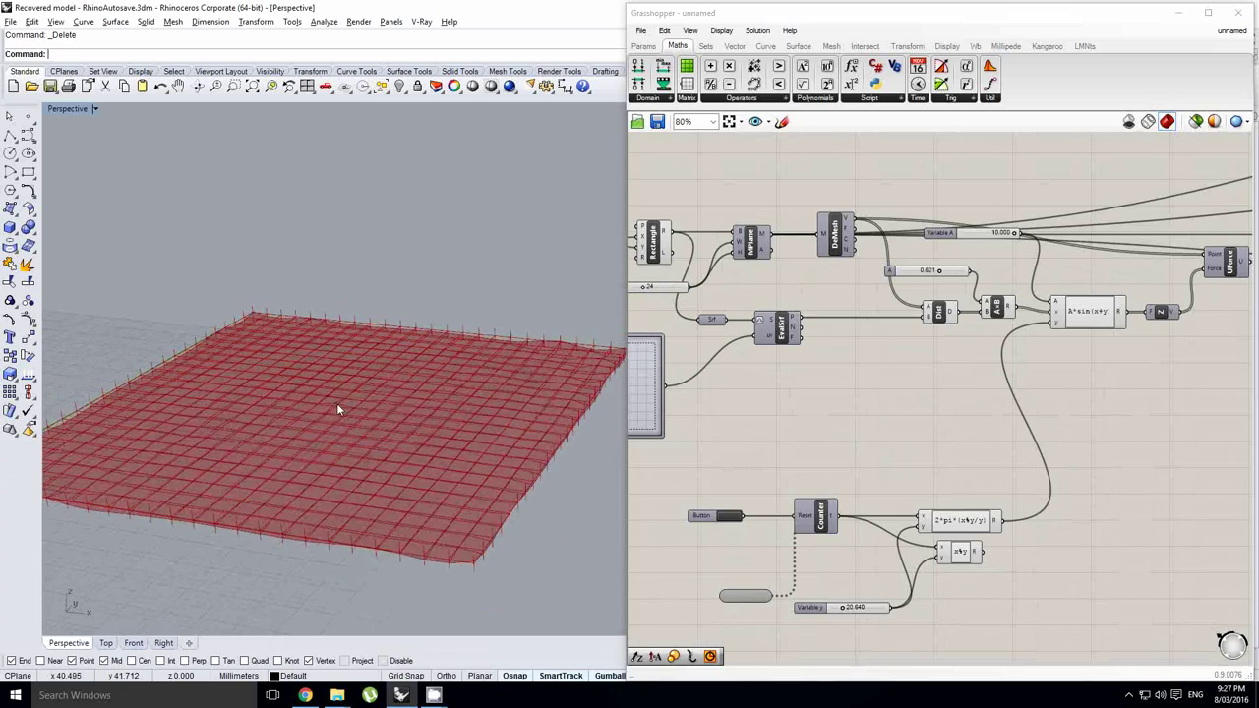
right_click_drag(986, 438, 1011, 423)
double_click(963, 417)
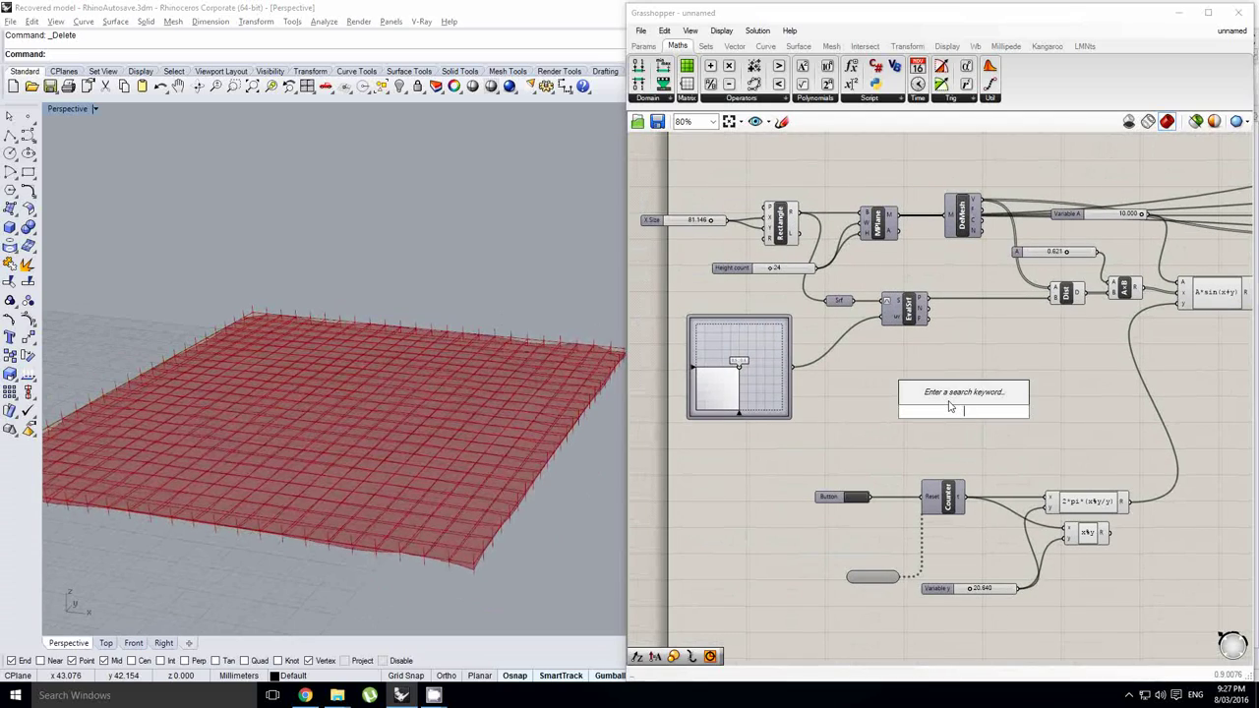
type("co")
key("Escape")
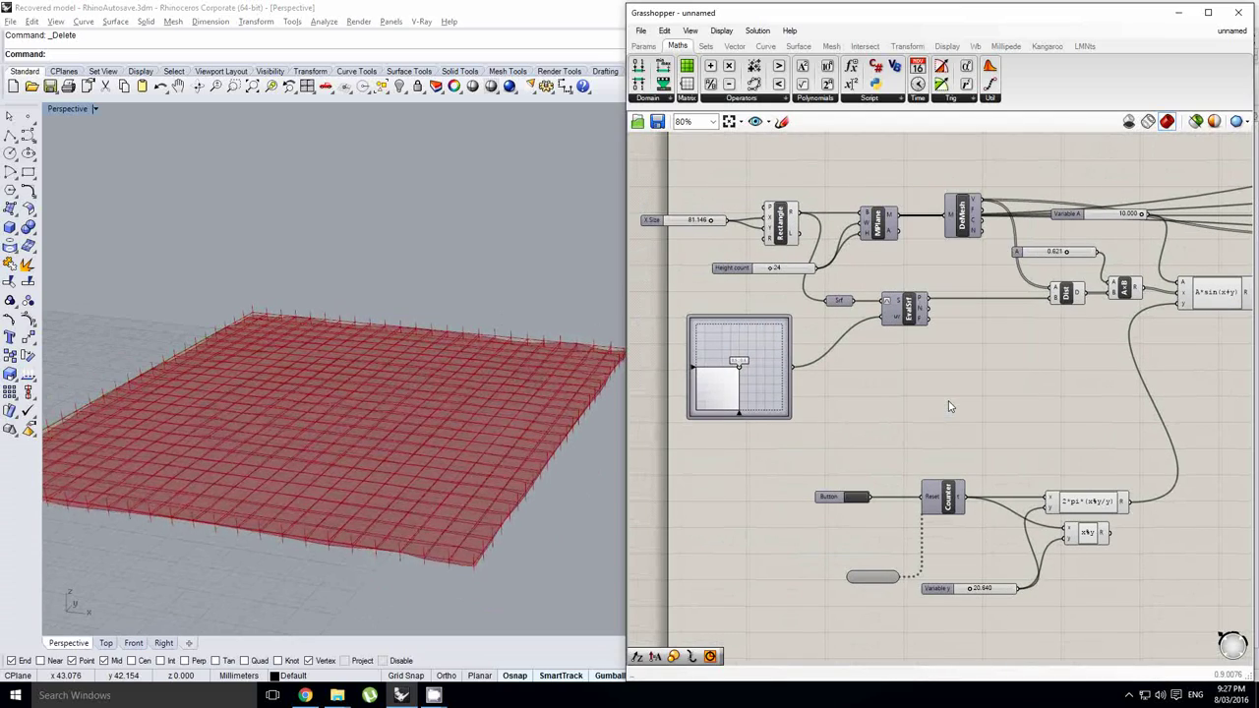
Add a Construct Point component to the open canvas area above the Counter component.
double_click(949, 406)
type("con pt")
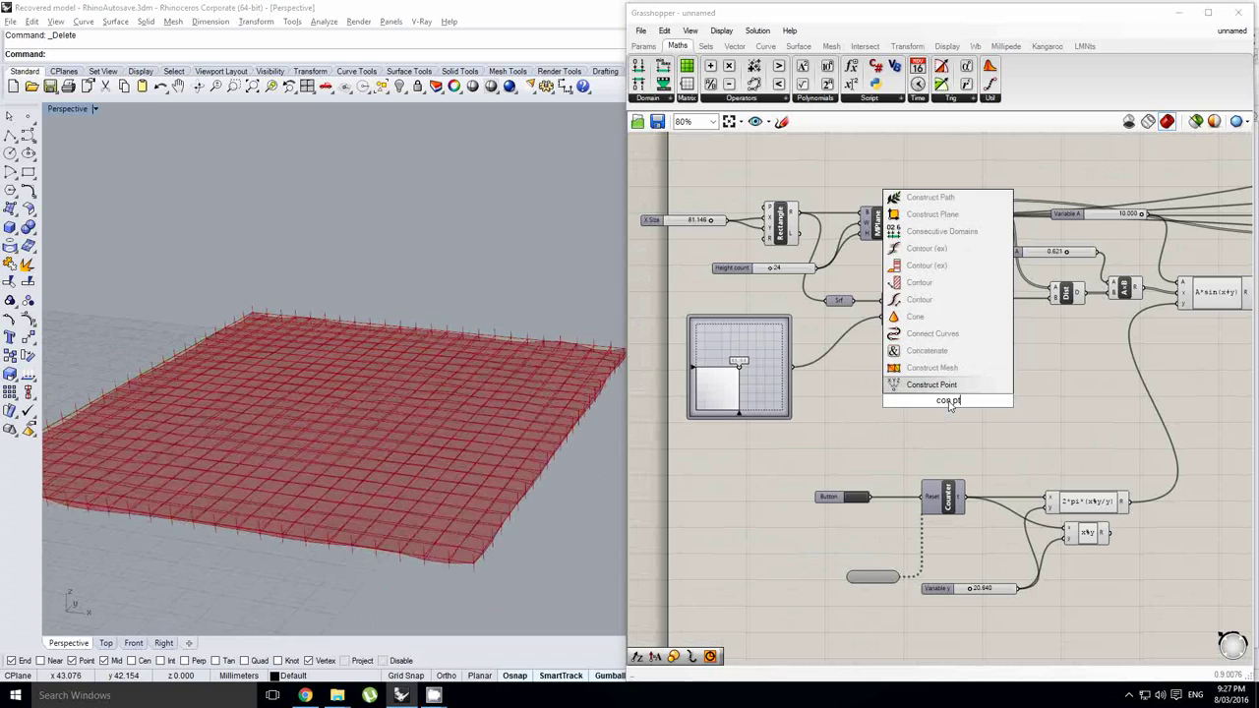
key("Return")
left_click_drag(949, 401, 1019, 399)
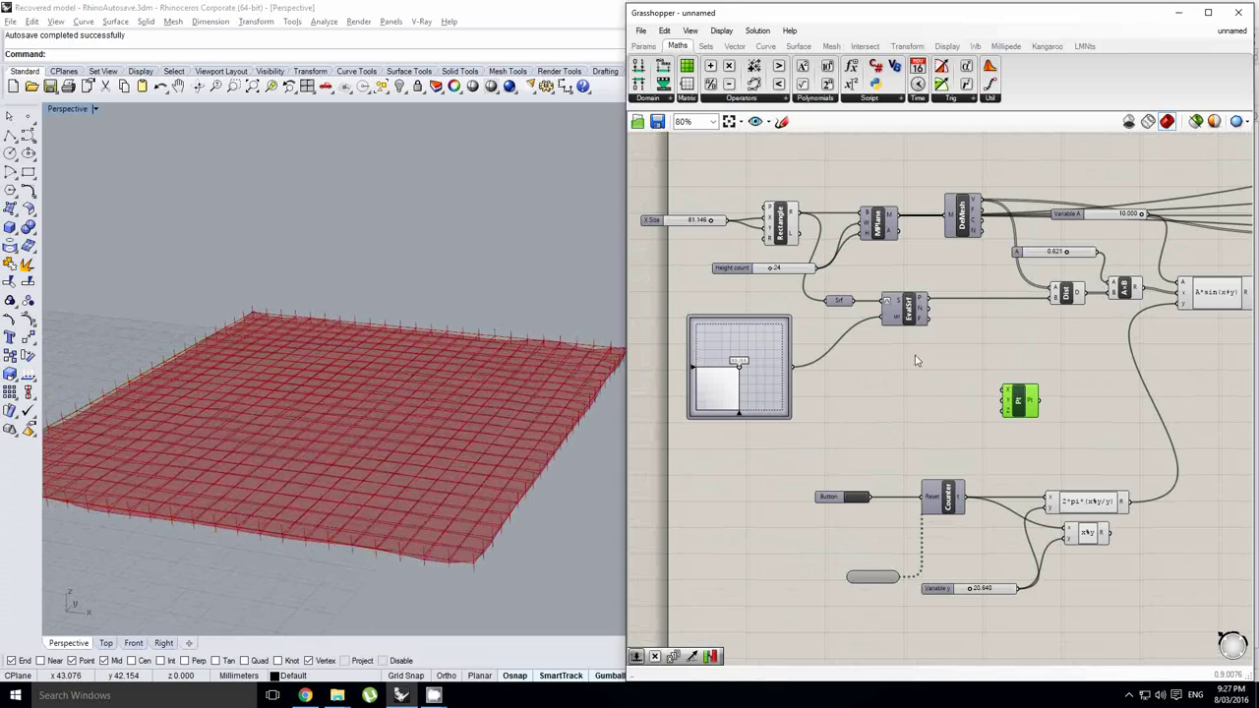
Add an Expression component with the formula x/2 on the canvas below the Evaluate Surface component.
right_click_drag(910, 352, 914, 352)
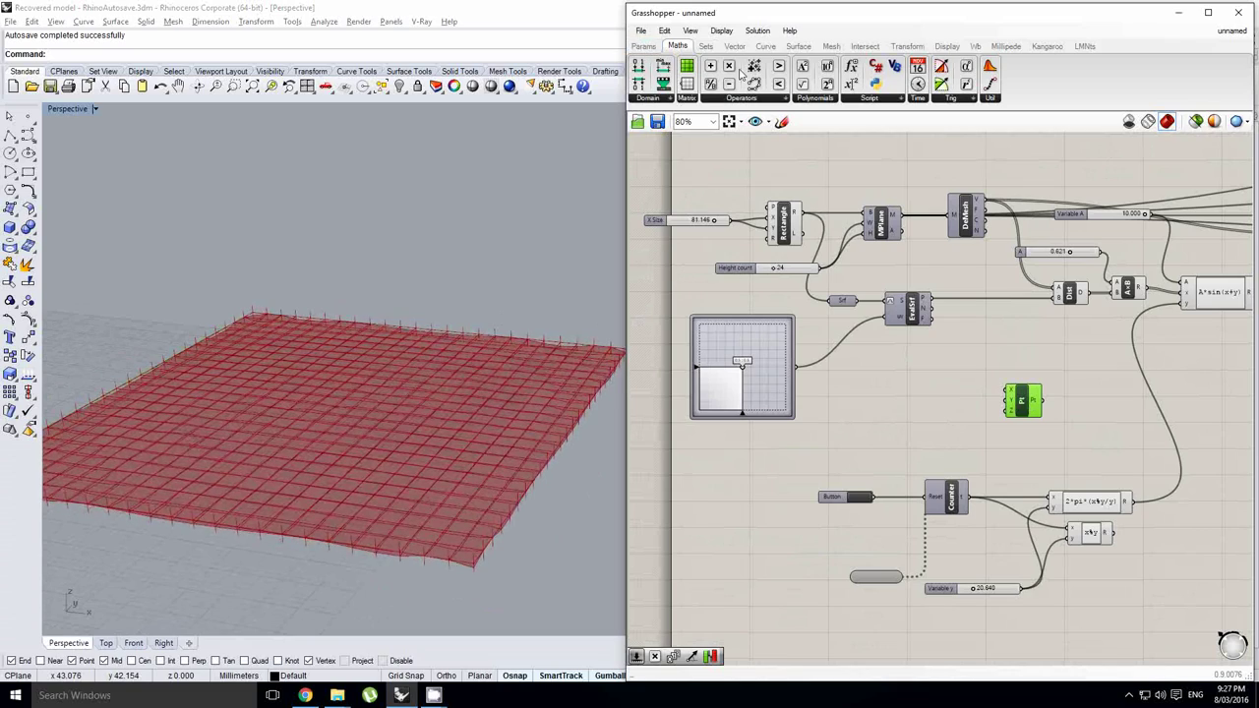
left_click(645, 46)
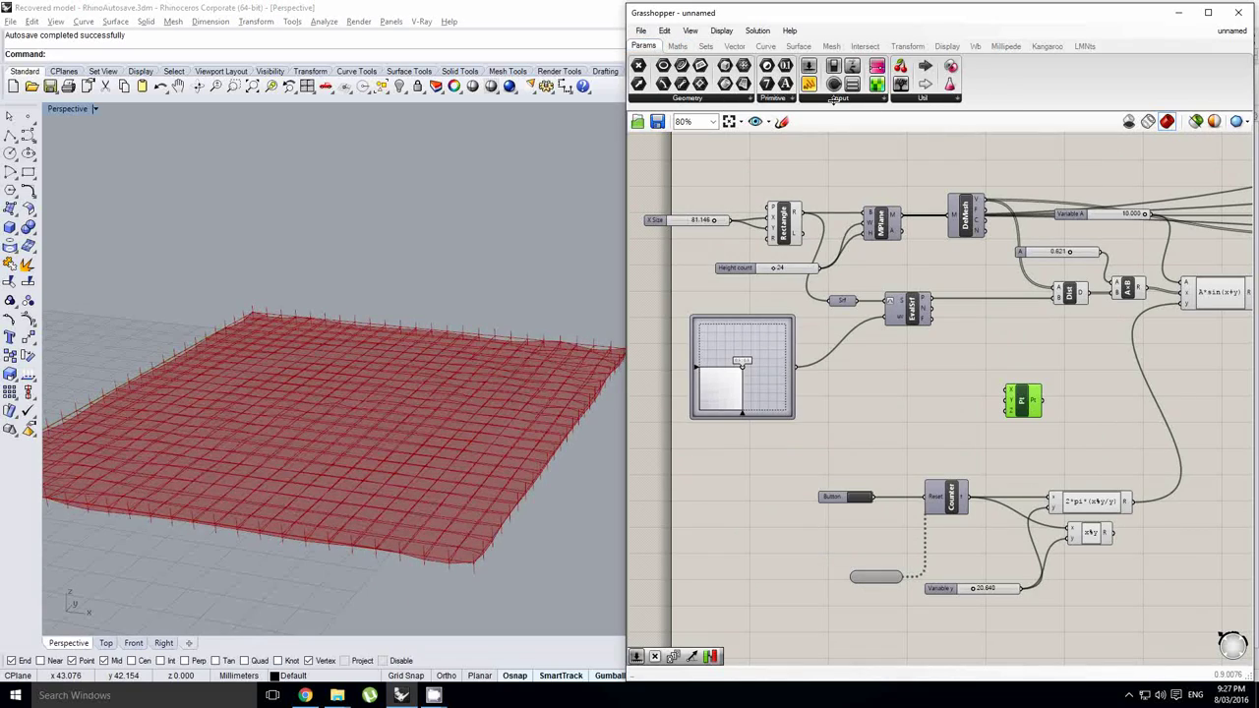
left_click(678, 47)
left_click(896, 352)
double_click(897, 354)
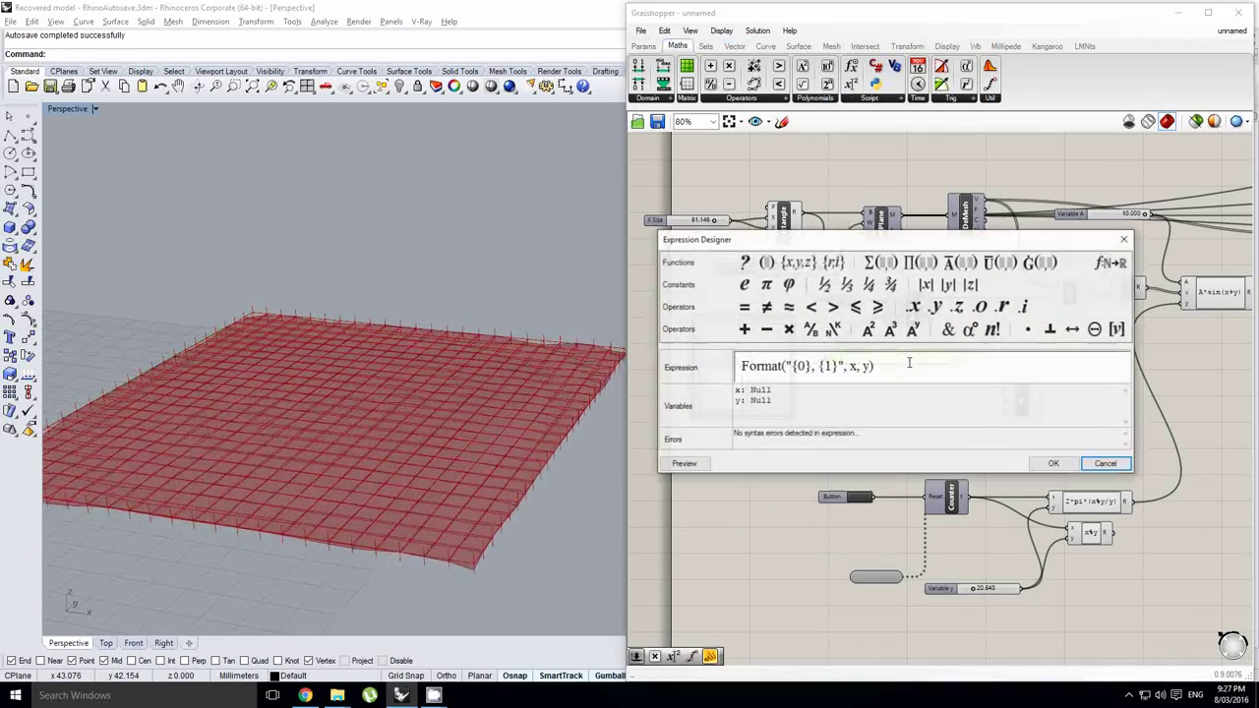
left_click_drag(907, 364, 617, 344)
type("x/2")
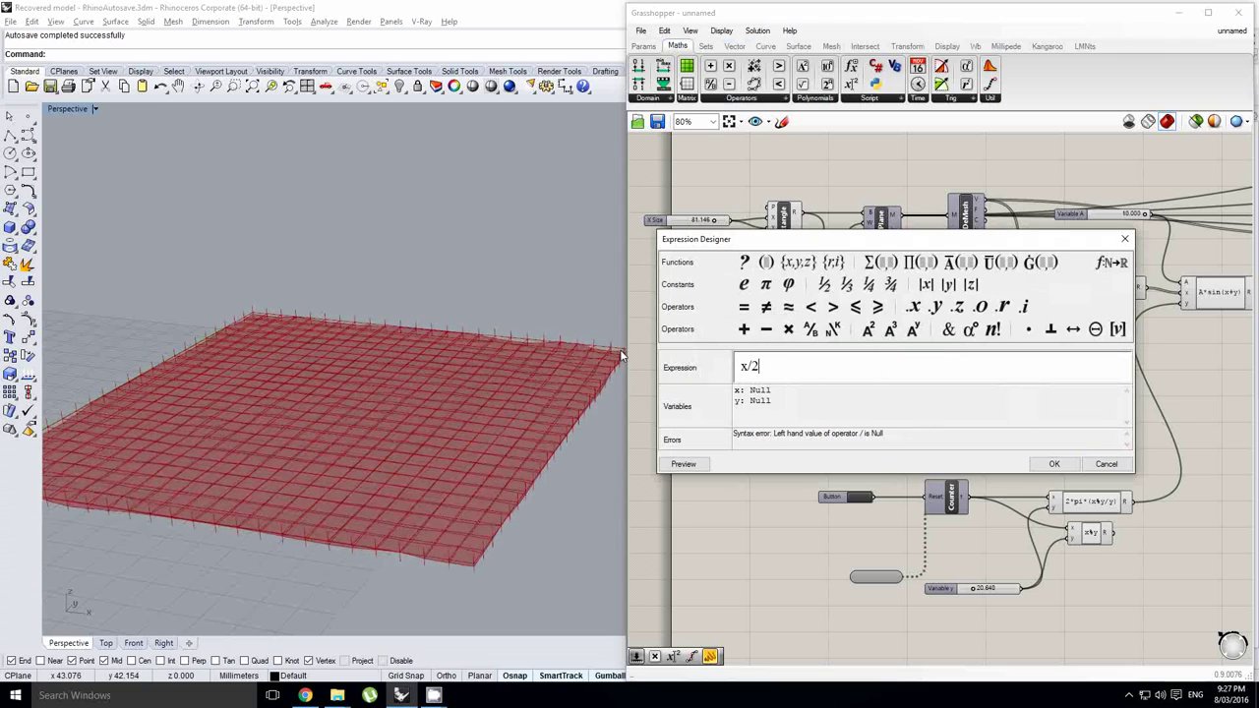
left_click(1050, 466)
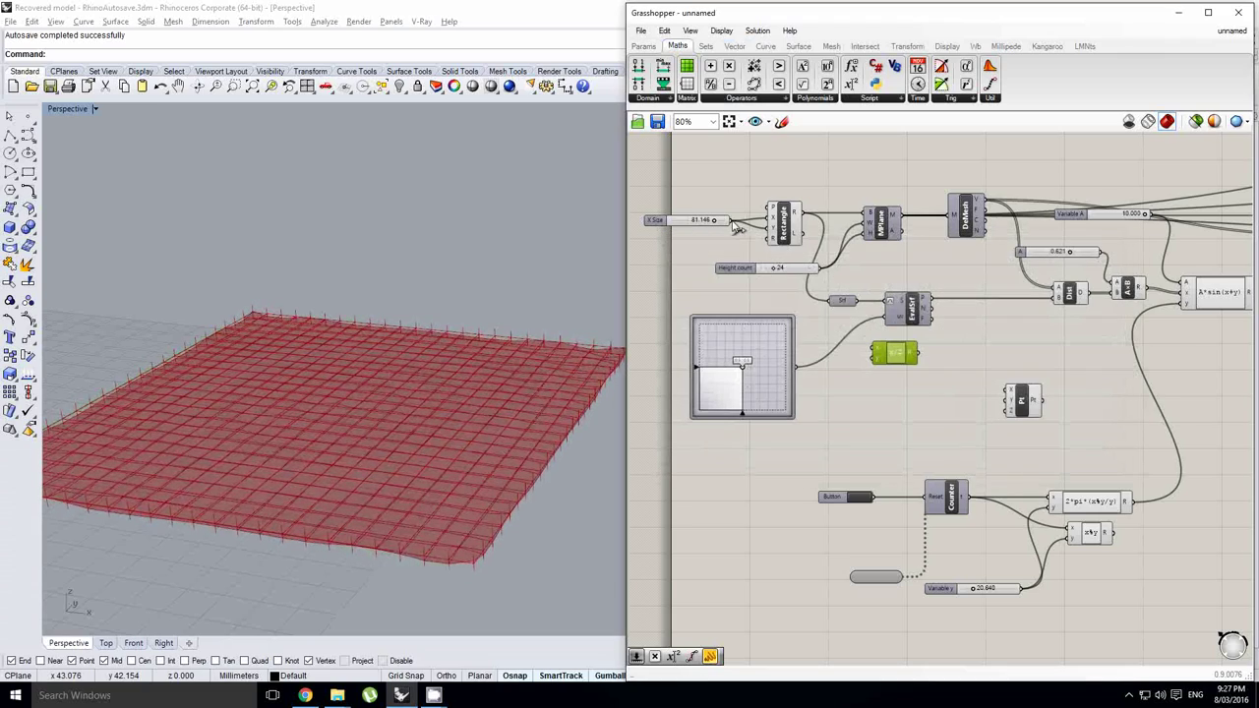
Connect the X Size slider to the x input of the x/2 expression and remove its y input.
left_click_drag(873, 341, 876, 349)
scroll(882, 353, "up", 5)
scroll(882, 376, "up", 3)
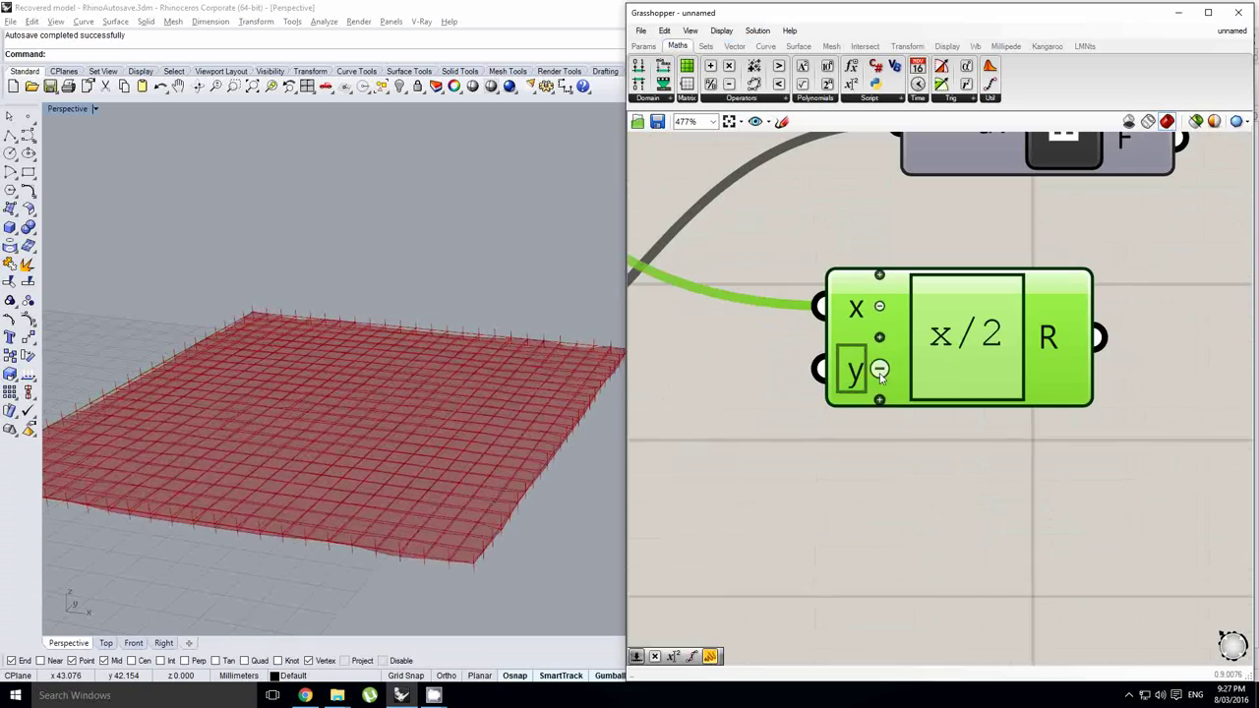
left_click(879, 369)
scroll(913, 366, "down", 3)
right_click_drag(1027, 353, 885, 342)
scroll(885, 341, "down", 1)
left_click(957, 354)
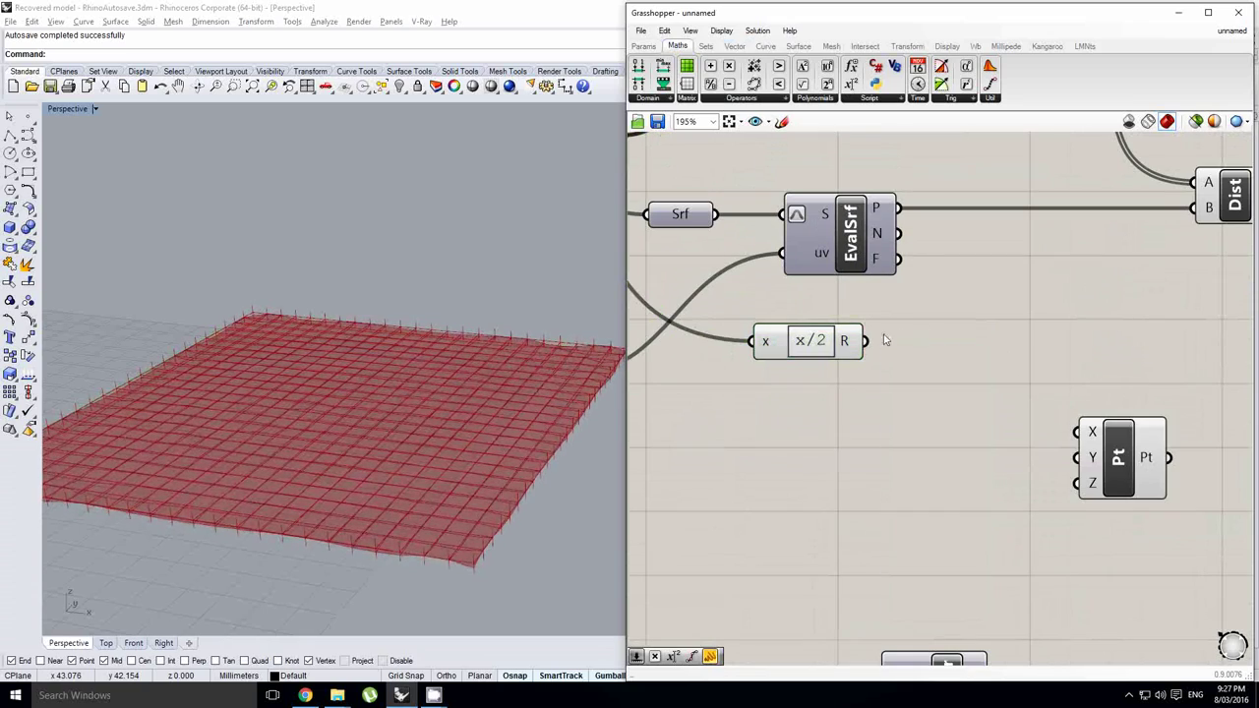
Connect the x/2 result to both the X and Y inputs of the Construct Point component.
left_click_drag(867, 341, 1116, 446)
left_click_drag(866, 342, 1087, 460)
left_click(1119, 464)
right_click_drag(994, 389, 775, 364)
scroll(775, 364, "down", 3)
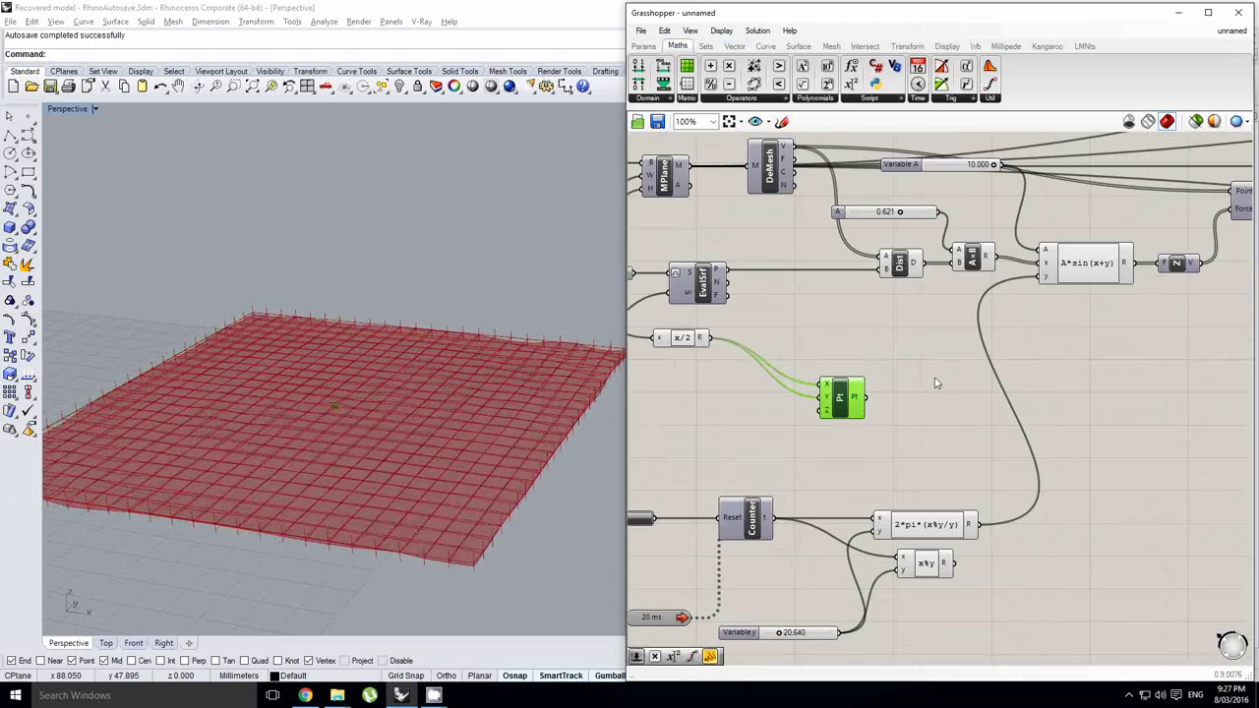
Copy the X Size slider beside the Construct Point component, connect the copy to its Z input, and set it to 6.906.
right_click_drag(938, 380, 965, 375)
right_click_drag(770, 399, 936, 361)
right_click_drag(853, 343, 871, 350)
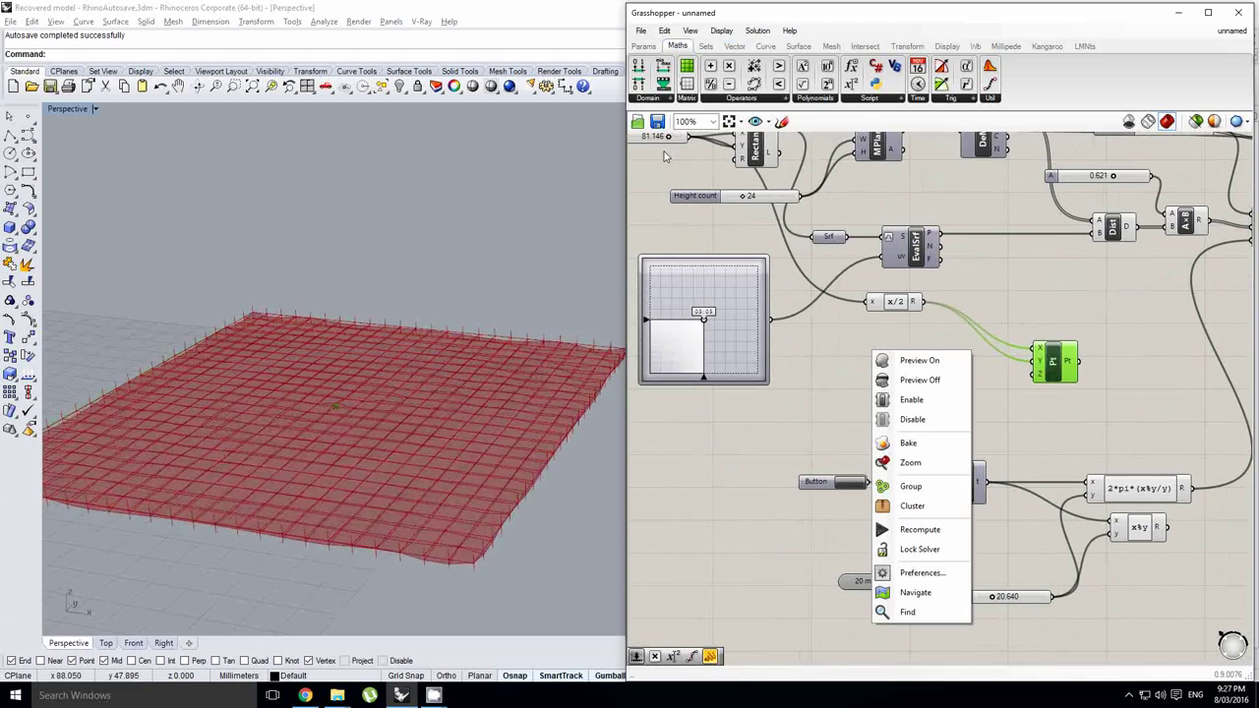
left_click_drag(654, 141, 1073, 375, "alt")
scroll(921, 372, "up", 1)
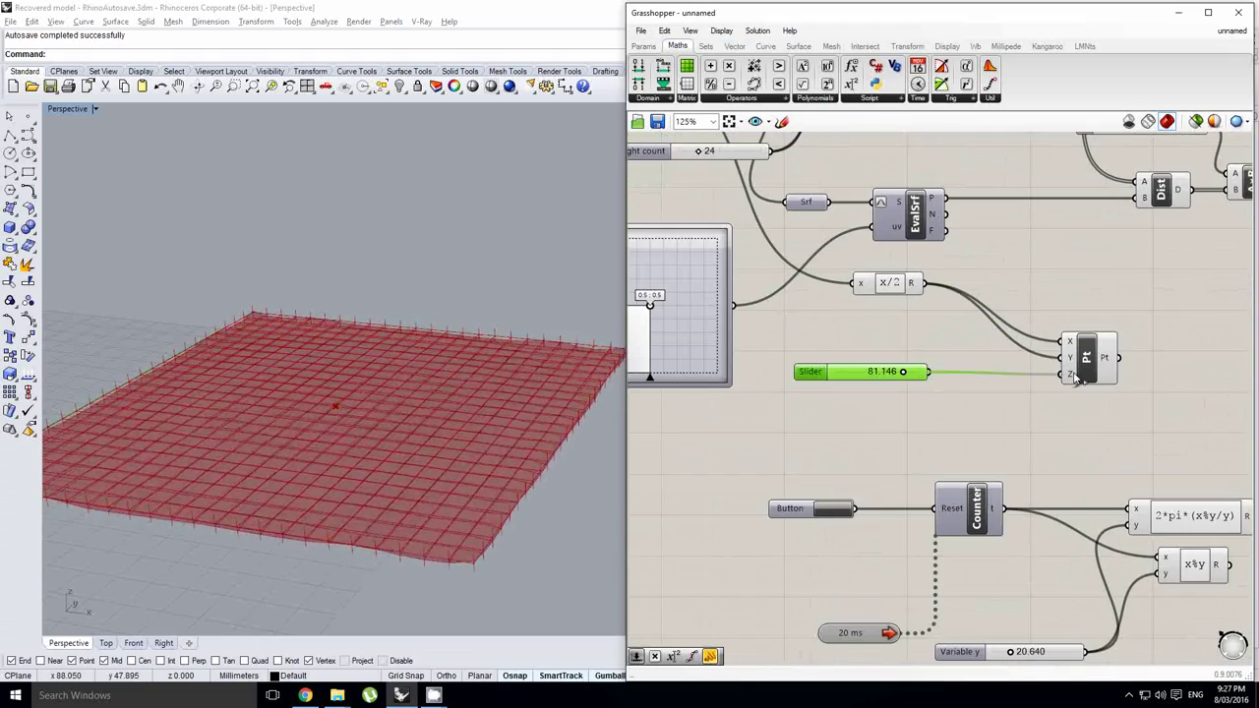
scroll(925, 382, "up", 1)
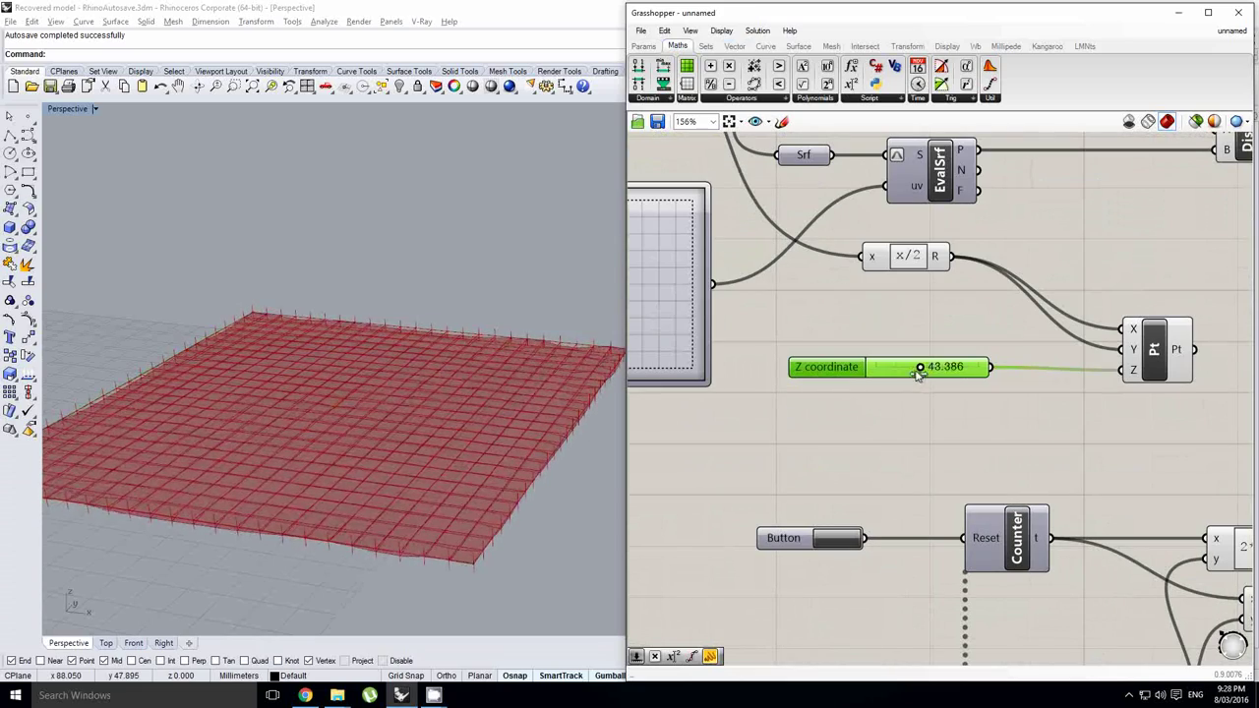
left_click_drag(918, 375, 892, 378)
scroll(964, 379, "down", 1)
Add a Circle component on the canvas beside the Construct Point component.
right_click_drag(966, 379, 834, 374)
left_click(1033, 356)
right_click_drag(1033, 357, 915, 355)
left_click(972, 348)
double_click(972, 345)
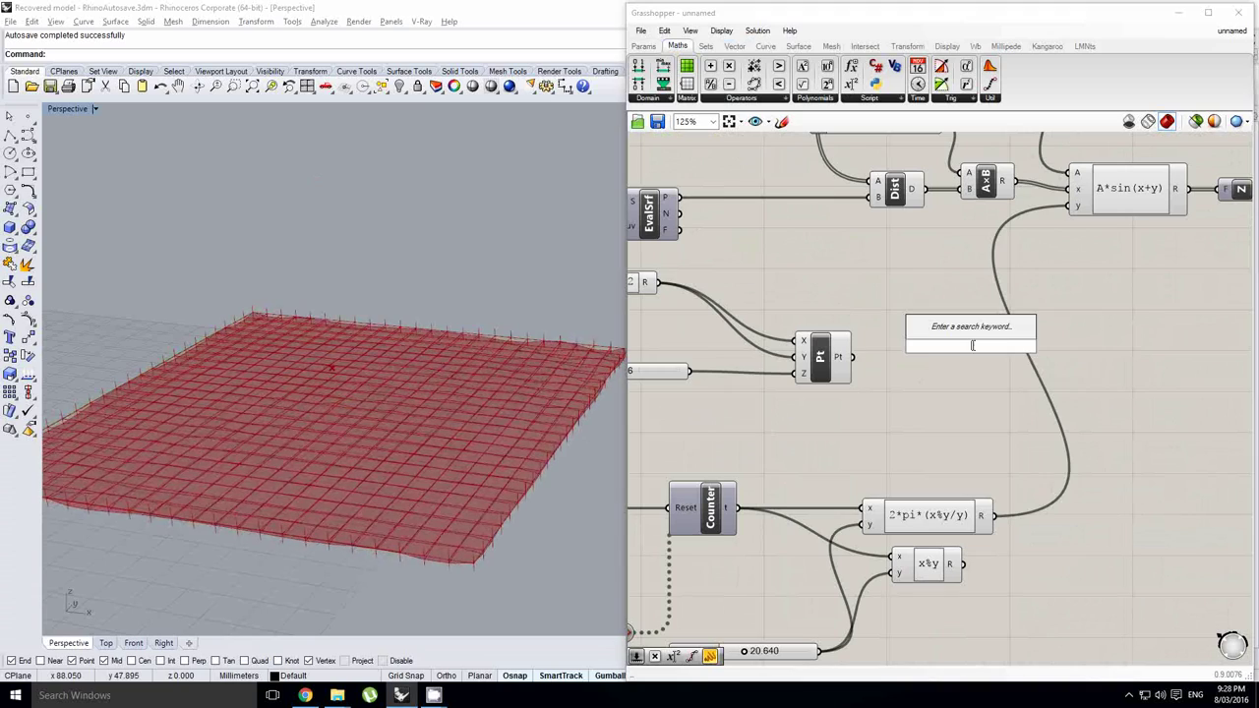
type("pla")
key("BackSpace")
key("BackSpace")
key("BackSpace")
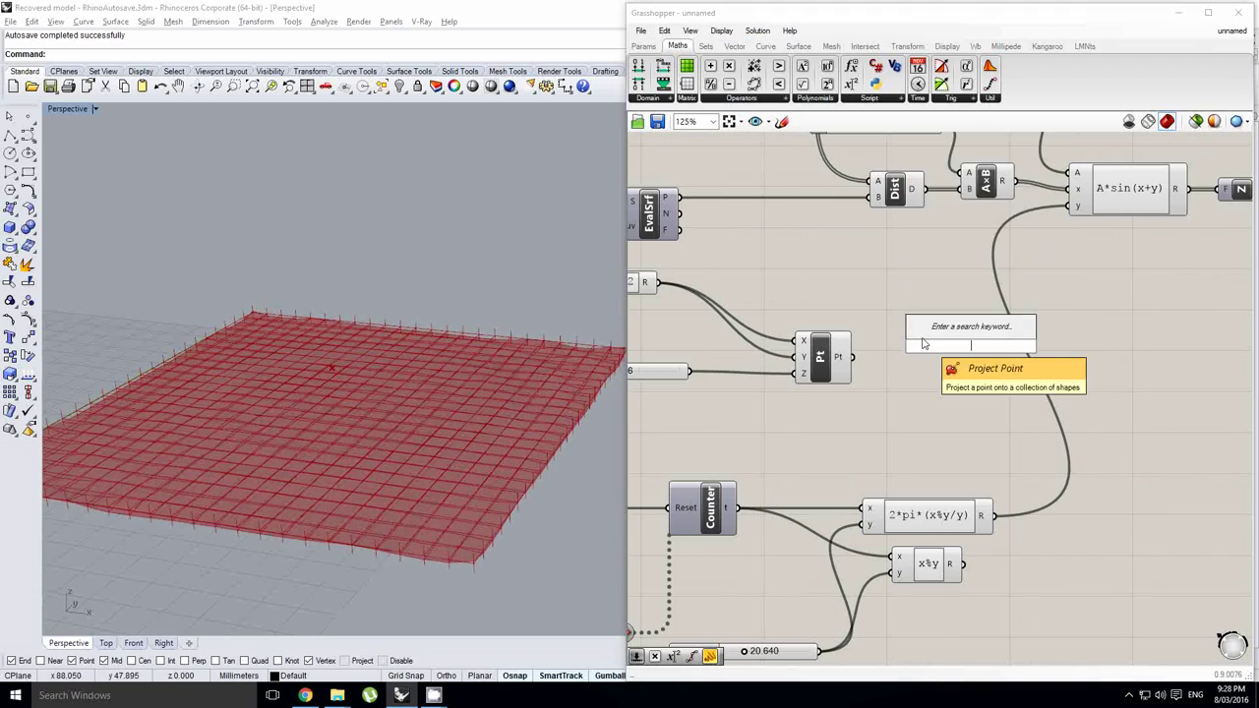
type("circ")
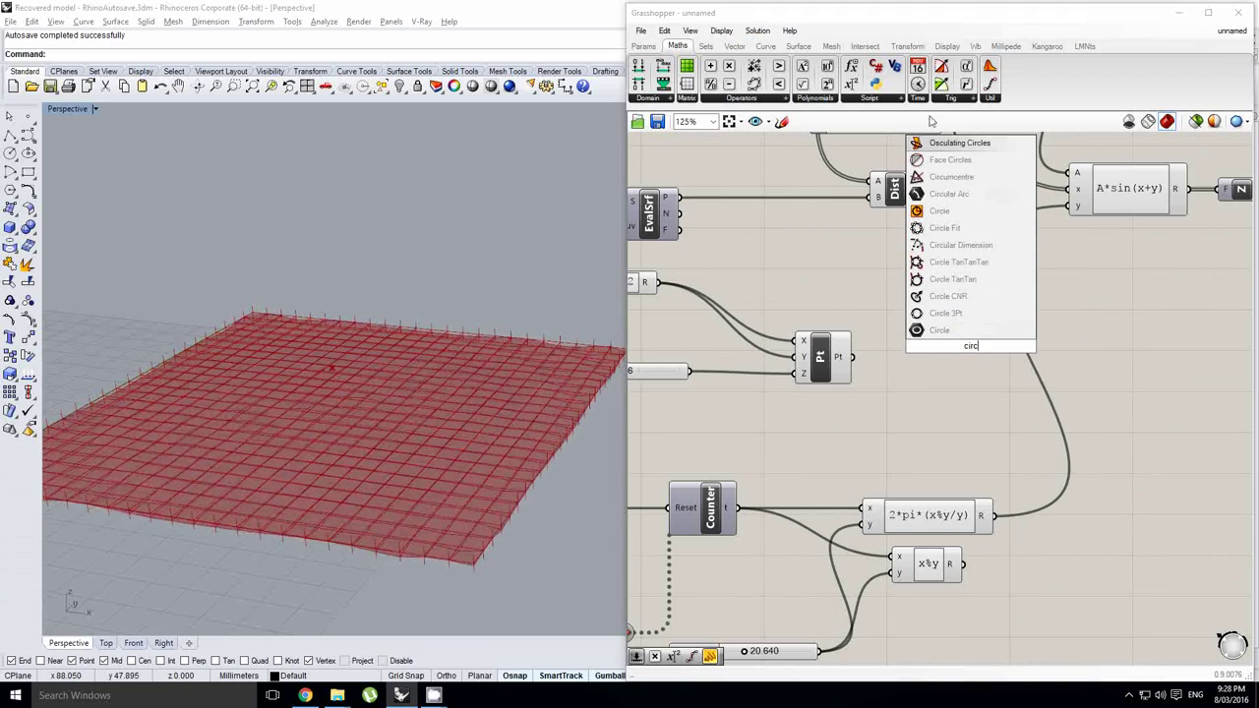
left_click(935, 210)
scroll(915, 367, "up", 1)
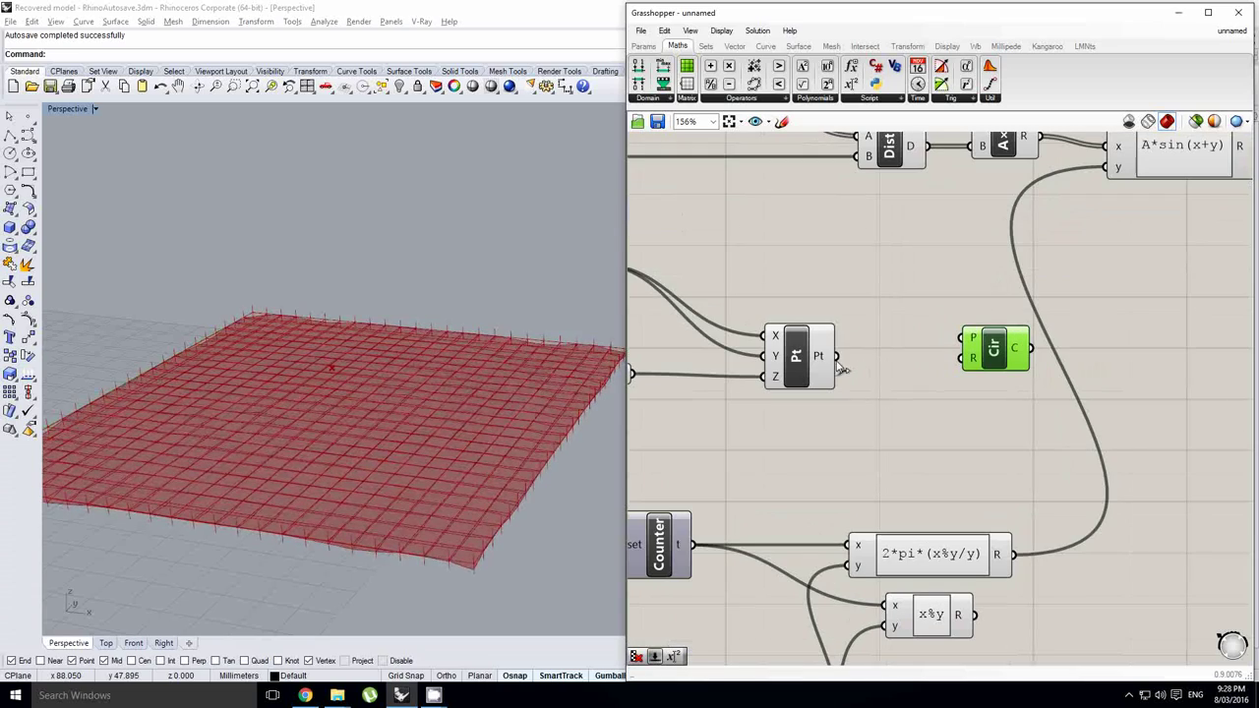
Connect the constructed point to the Circle's plane input and adjust the Circle component's position.
left_click_drag(972, 332, 972, 336)
left_click_drag(985, 344, 988, 362)
right_click_drag(921, 370, 992, 333)
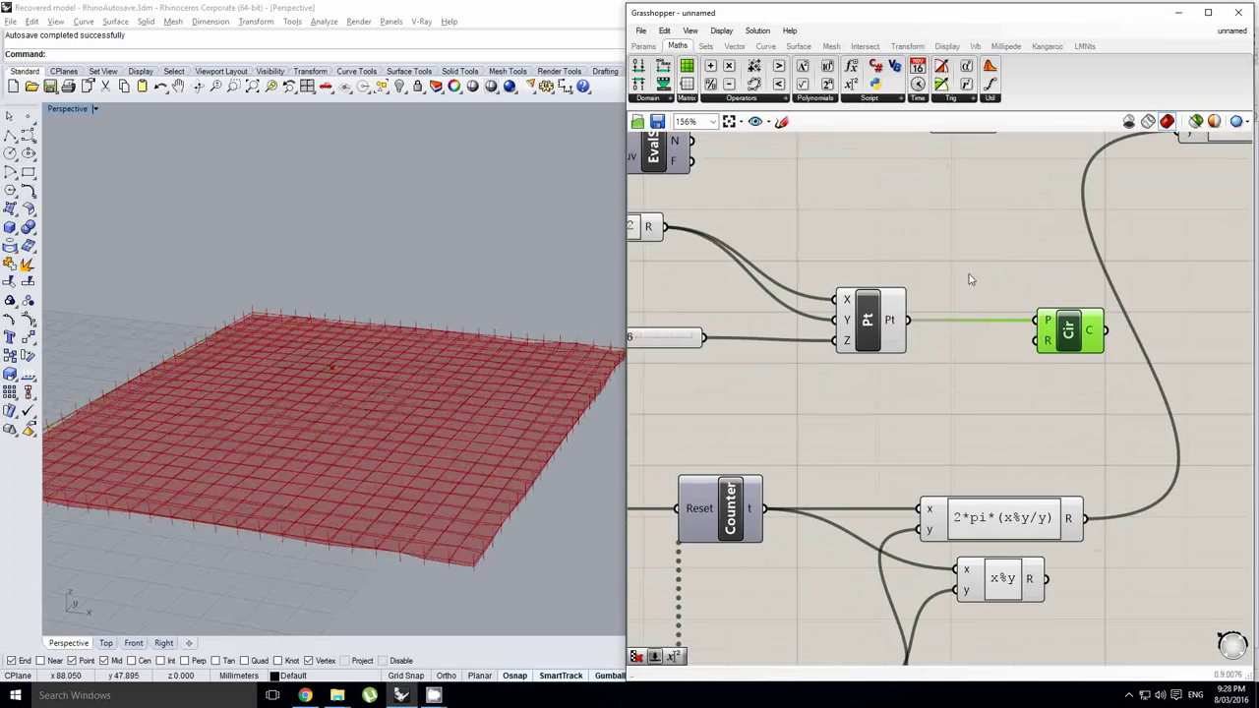
left_click(970, 278)
Add a default number slider below the Construct Point component.
left_click(644, 46)
left_click_drag(809, 66, 809, 407)
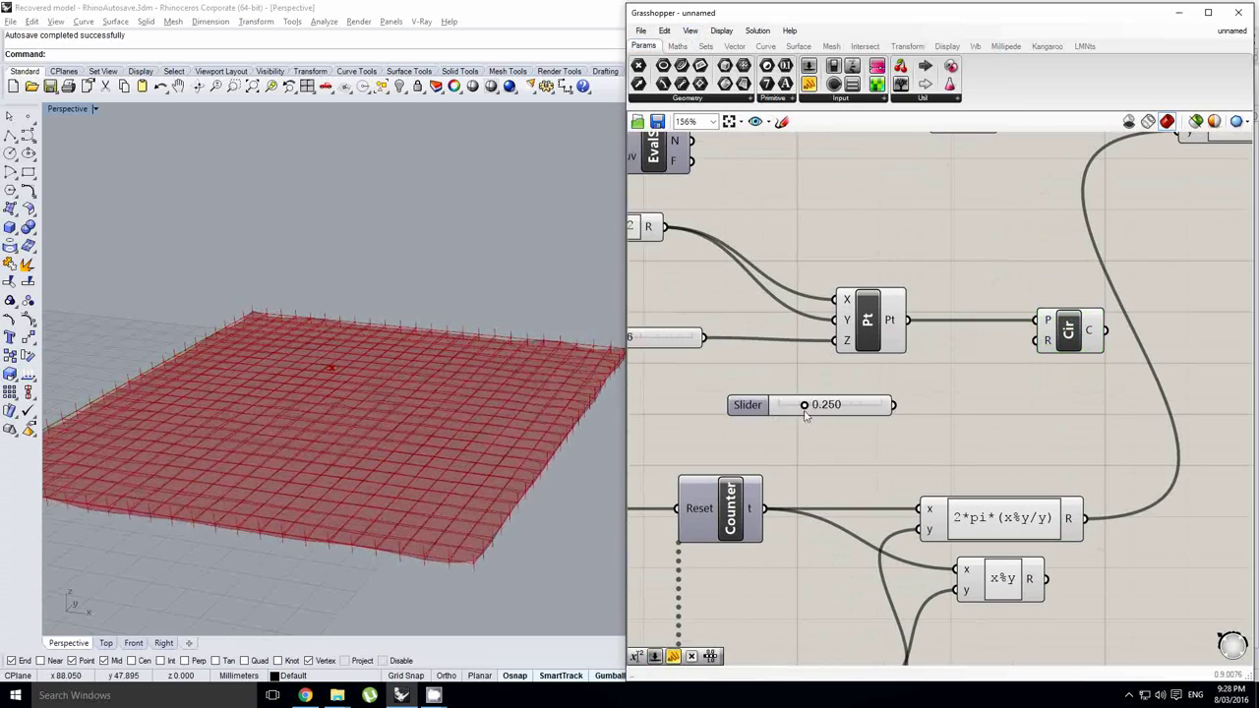
double_click(750, 409)
left_click(826, 275)
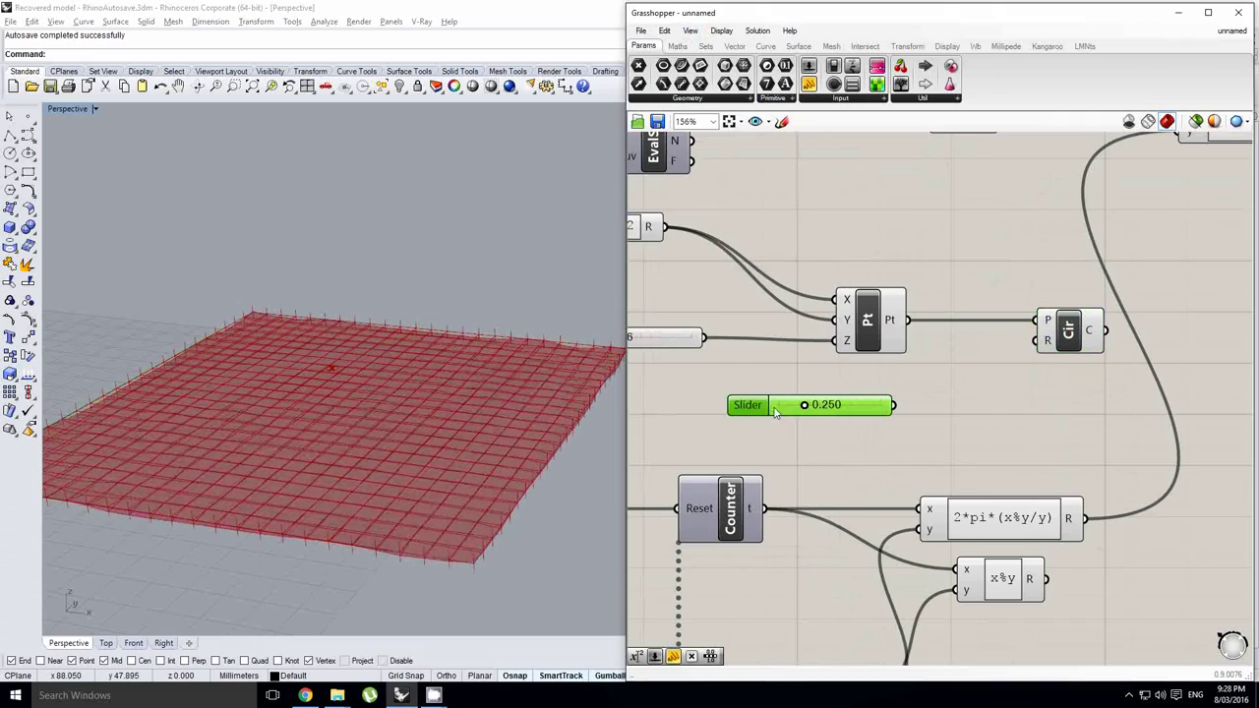
Add a Multiplication component fed by the X Size slider as A and the new number slider as B.
scroll(821, 246, "down", 5)
right_click_drag(822, 246, 825, 251)
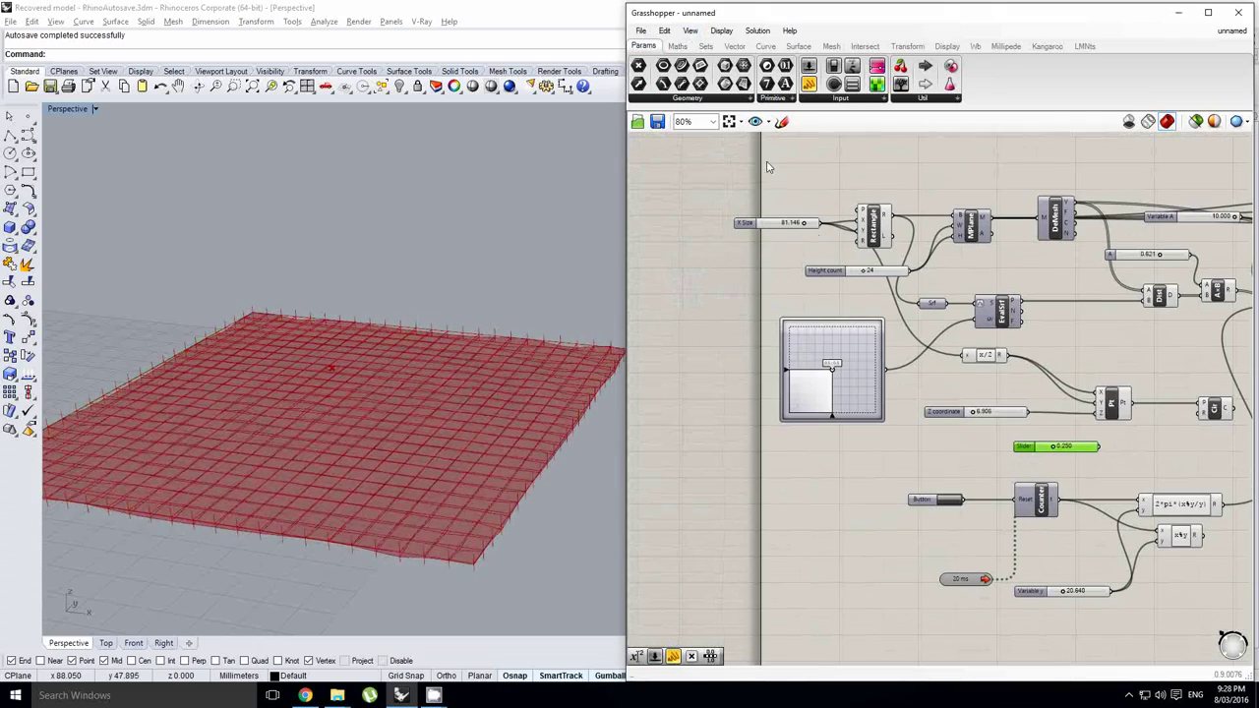
left_click(679, 47)
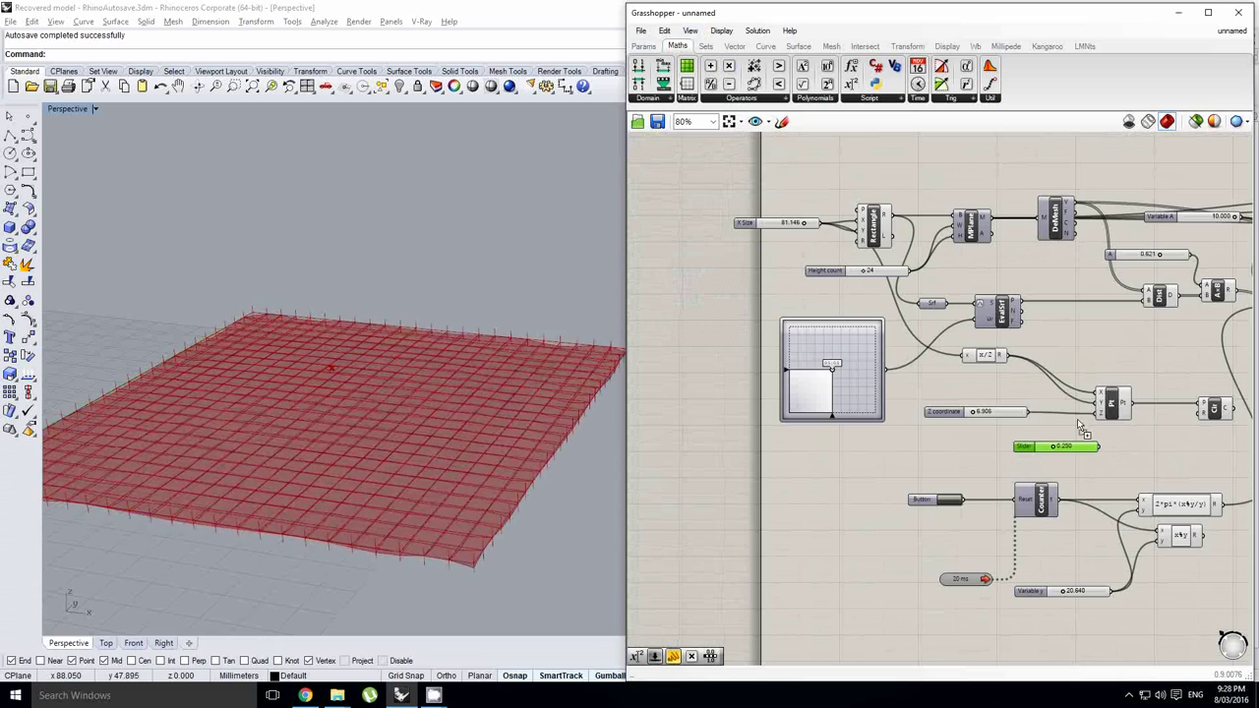
left_click_drag(1079, 425, 1131, 448)
left_click_drag(805, 222, 1106, 445)
scroll(1120, 442, "up", 3)
right_click_drag(1131, 435, 908, 416)
left_click(1006, 412)
Connect the multiplication result to the Circle's radius input and set the B slider to 0.442.
left_click_drag(954, 418, 1044, 384)
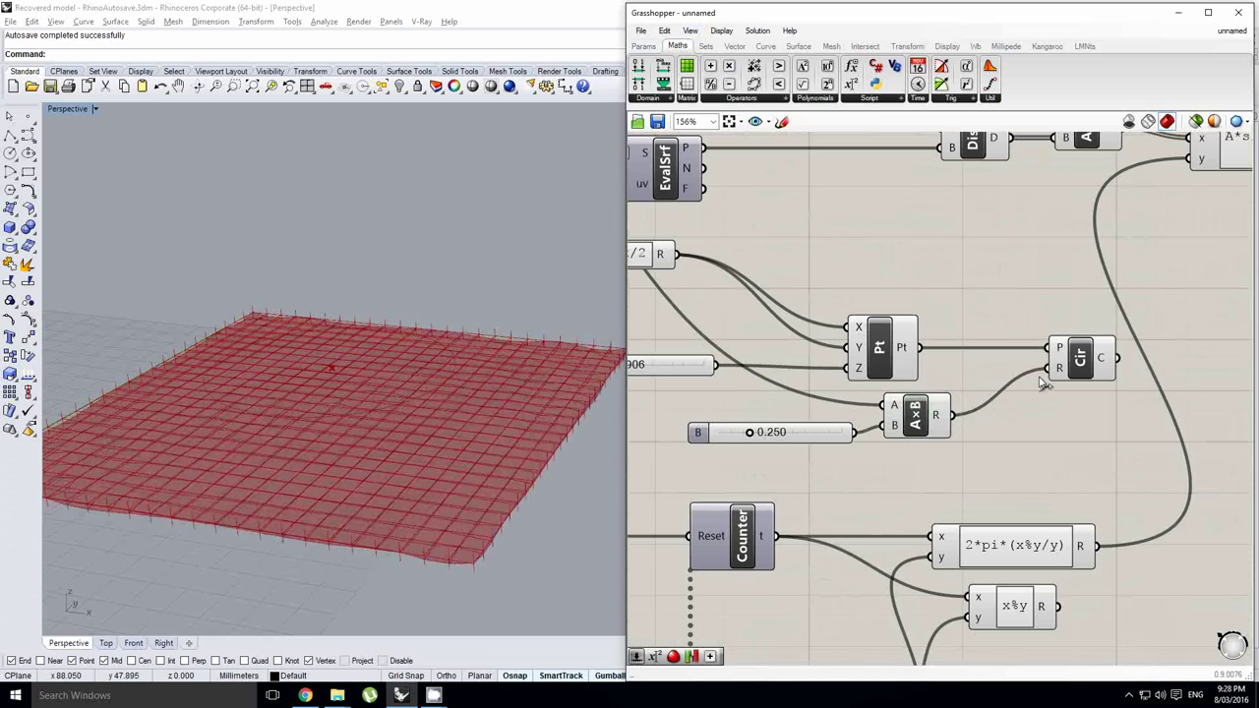
left_click_drag(751, 435, 774, 435)
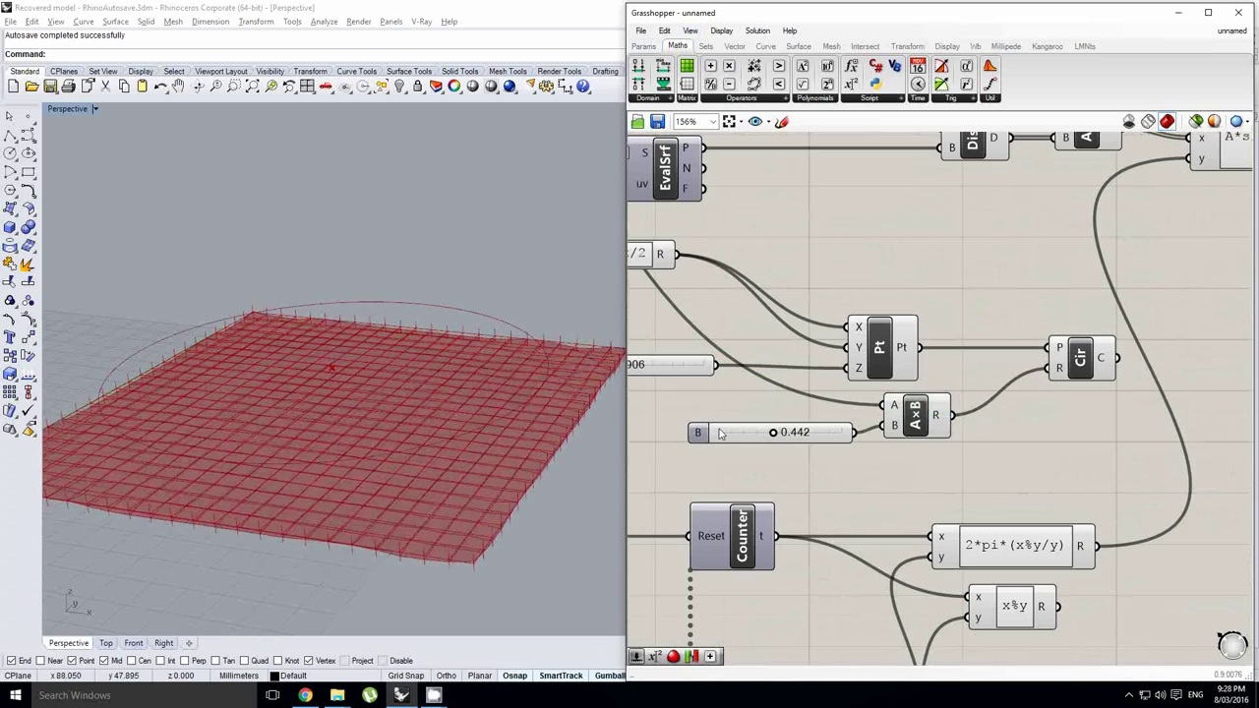
right_click_drag(379, 341, 460, 393)
Duplicate the Circle, its Multiplication component and the B slider, placing the copies beside the originals.
scroll(1023, 436, "down", 2)
right_click_drag(1016, 379, 924, 380)
left_click(1009, 365)
left_click_drag(979, 392, 1064, 413)
left_click(869, 430, "shift")
left_click(795, 431, "shift")
scroll(993, 454, "up", 2)
left_click(993, 456)
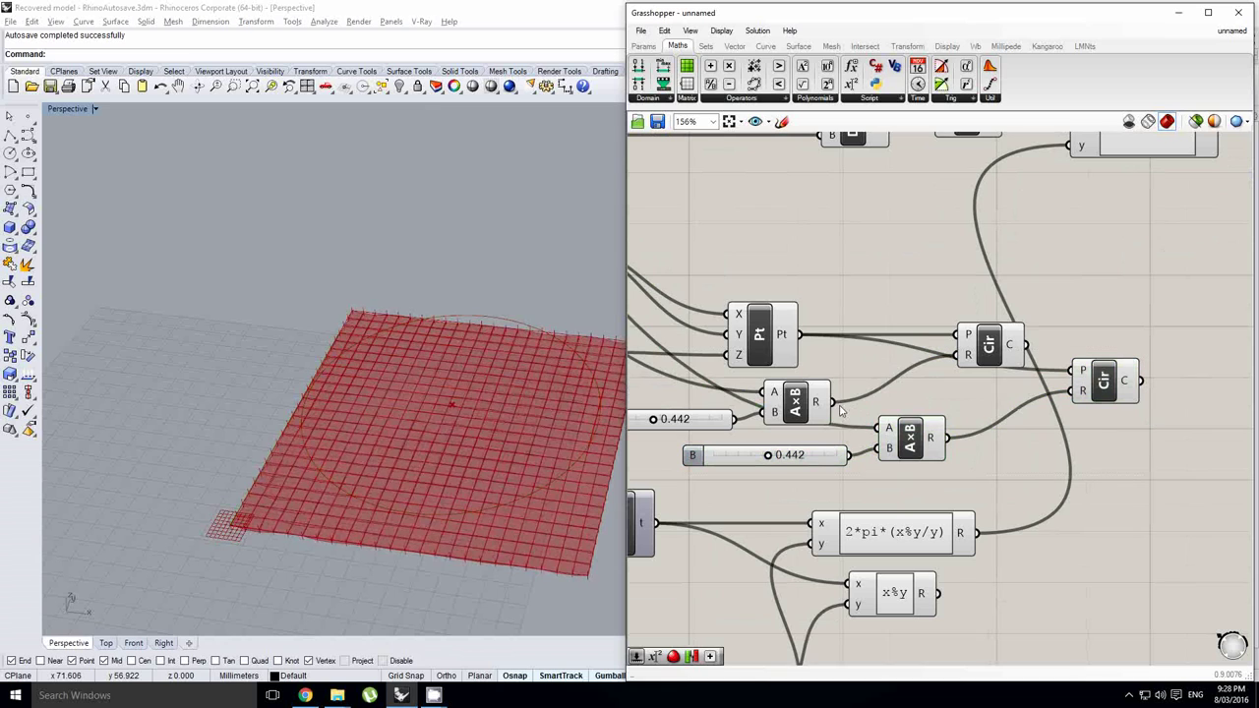
Feed the first multiplication result into the copied Multiplication's A input and align the copied components with the originals.
left_click_drag(907, 438, 922, 413)
right_click_drag(874, 416, 939, 408)
left_click_drag(789, 447, 700, 447)
left_click_drag(1160, 377, 1134, 392)
Space the two Circle components apart, moving the original Circle well away from the copied one.
left_click_drag(1042, 339, 1195, 342)
right_click_drag(1194, 340, 947, 327)
left_click_drag(962, 323, 1052, 326)
left_click(905, 382)
right_click_drag(985, 368, 932, 366)
left_click_drag(1001, 344, 1068, 343)
Add an Expression component with the formula 2*pi*x beside the 2*pi*(x%y/y) expression.
right_click_drag(926, 435, 1045, 411)
left_click(875, 495)
right_click_drag(872, 494, 944, 408)
left_click(898, 435)
scroll(914, 426, "down", 2)
scroll(920, 430, "up", 1)
left_click(849, 85)
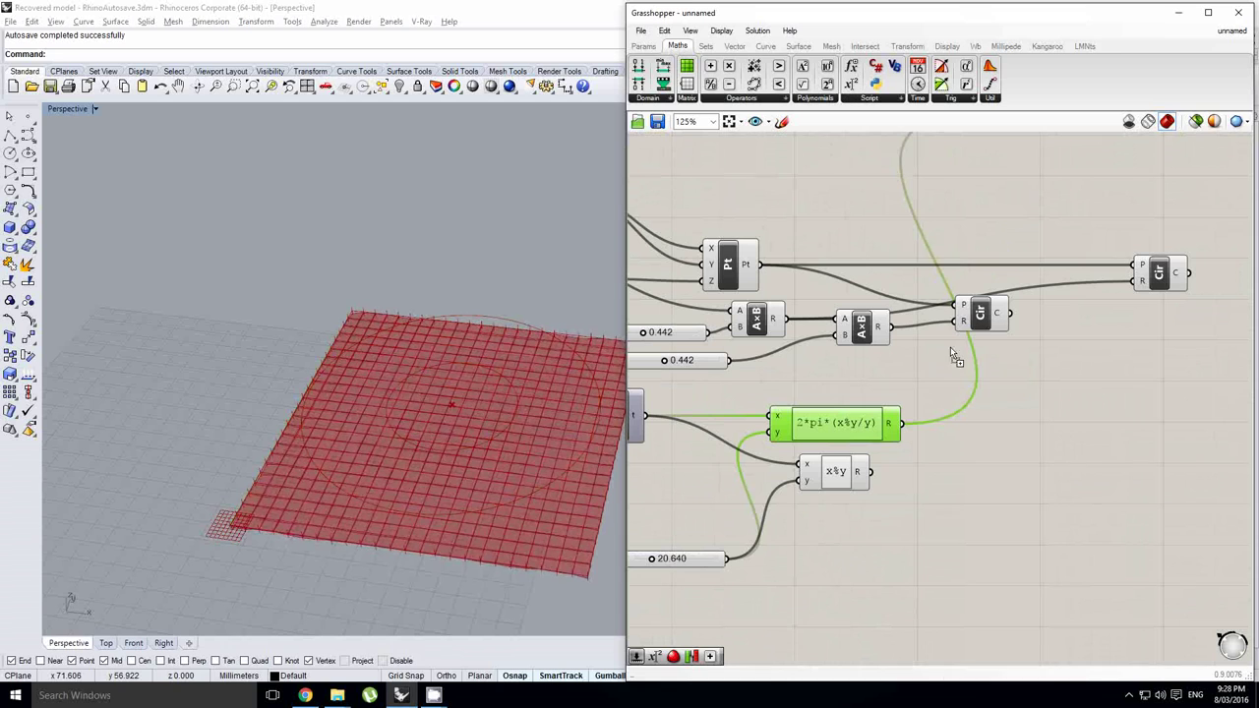
left_click(1001, 414)
left_click_drag(998, 418, 881, 431)
double_click(1026, 422)
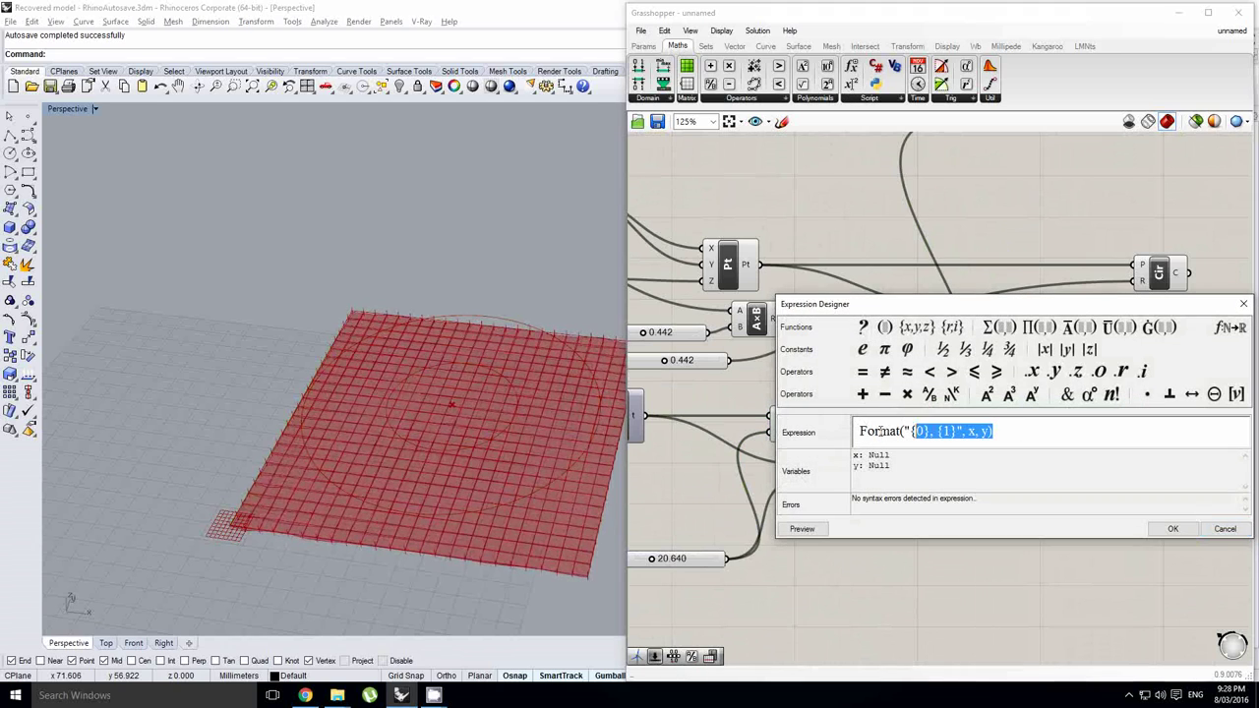
type("2*pi*x")
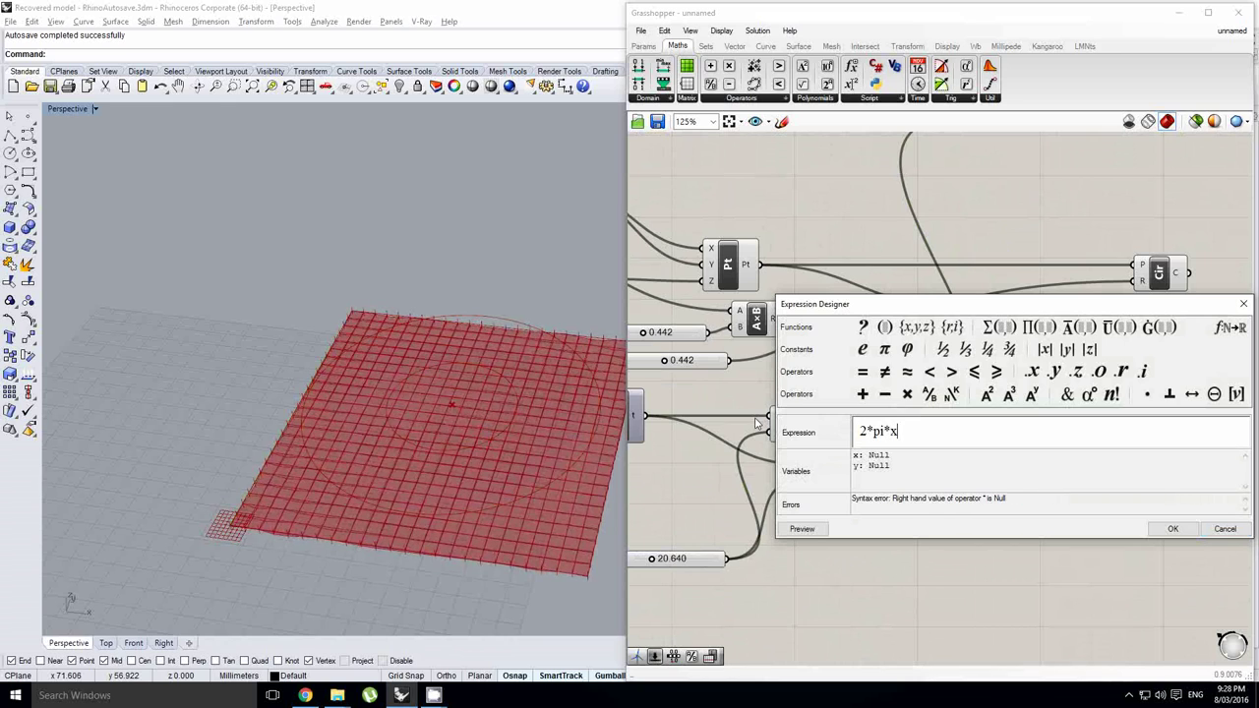
left_click(1170, 530)
right_click_drag(1027, 459, 1003, 455)
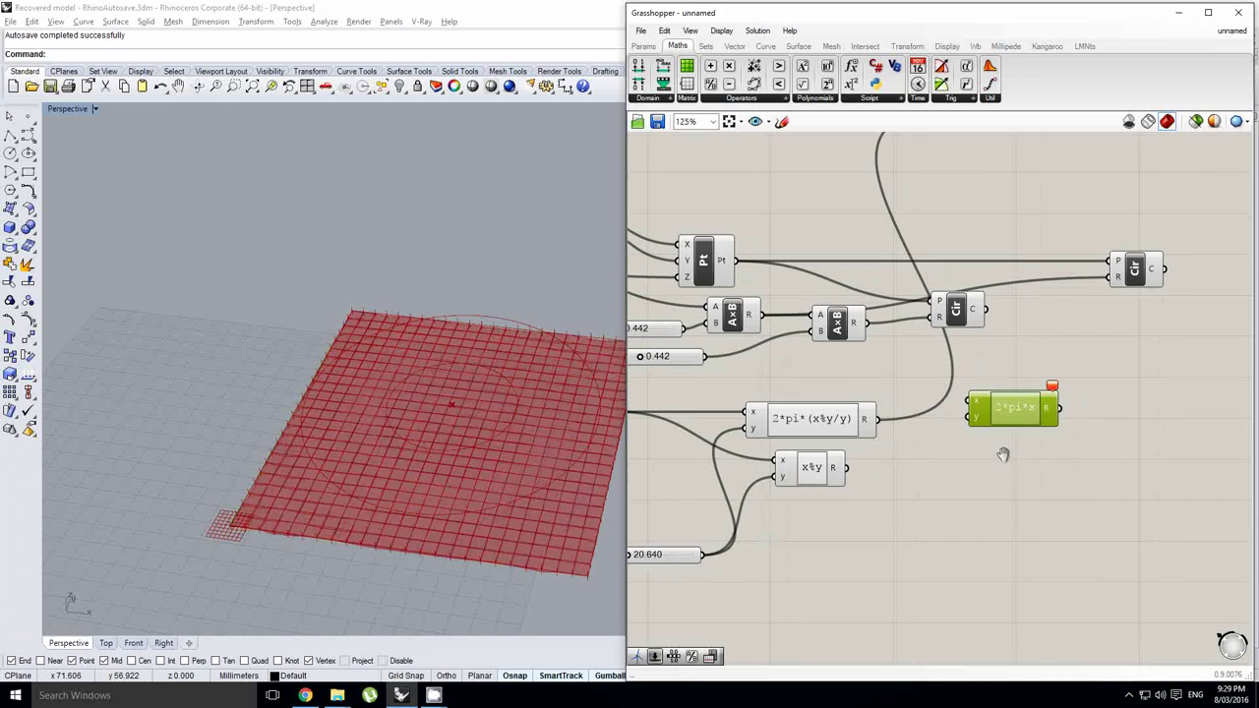
Change the 2*pi*(x%y/y) expression to x%y/y.
scroll(838, 425, "up", 2)
double_click(820, 424)
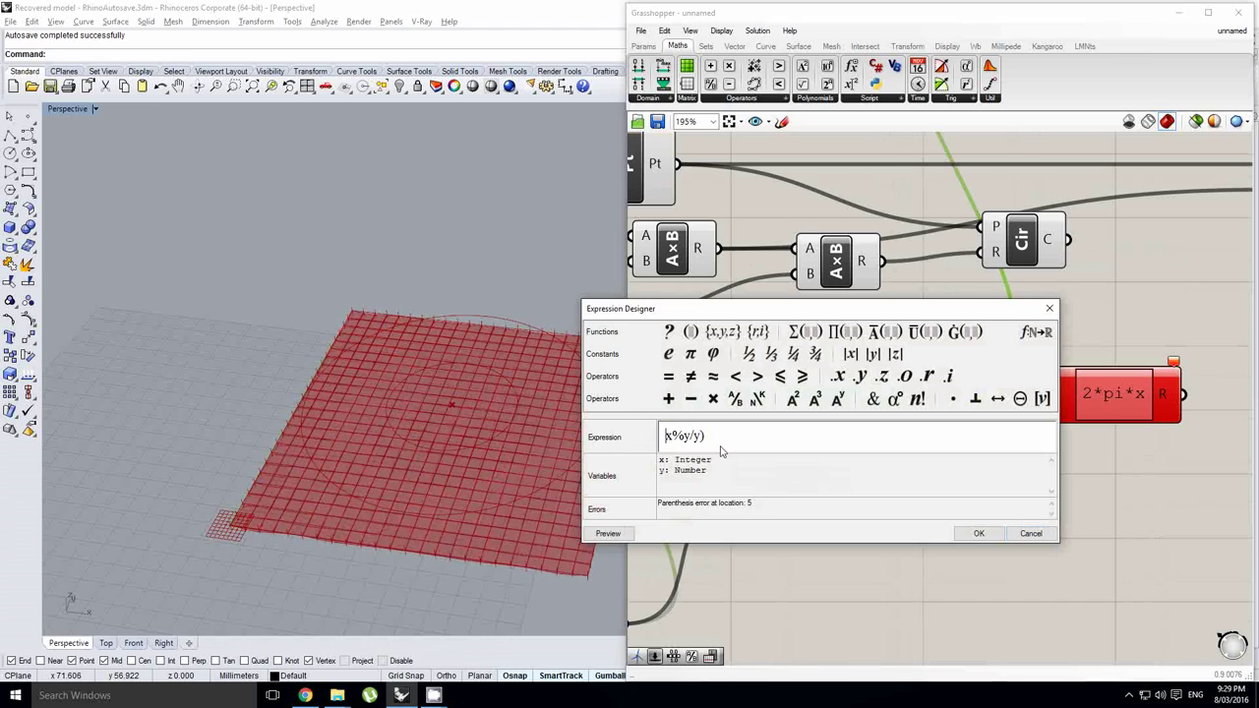
left_click(960, 534)
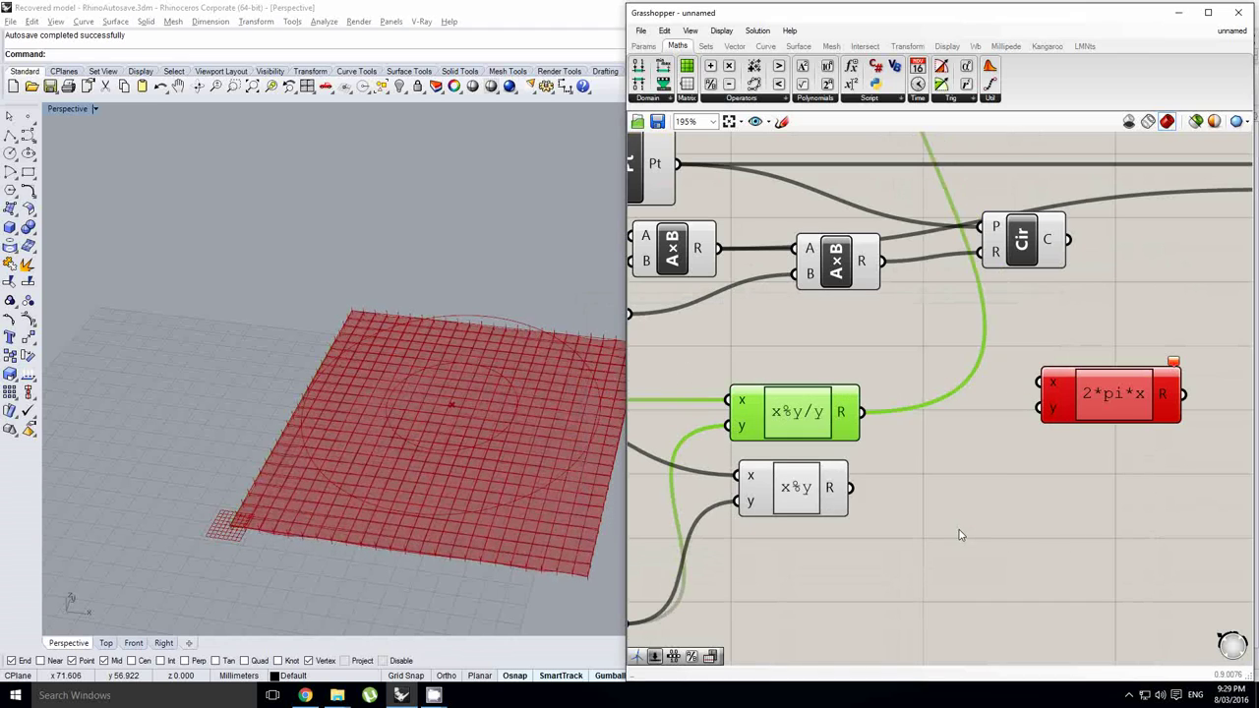
Connect the x%y/y result to the 2*pi*x expression's x input and remove that expression's y input.
right_click_drag(955, 458, 935, 448)
mouse_move(1018, 400)
left_mouse_down()
mouse_move(1032, 385)
mouse_move(1017, 422)
left_mouse_up()
scroll(982, 433, "up", 6)
left_click(987, 436)
scroll(987, 438, "down", 6)
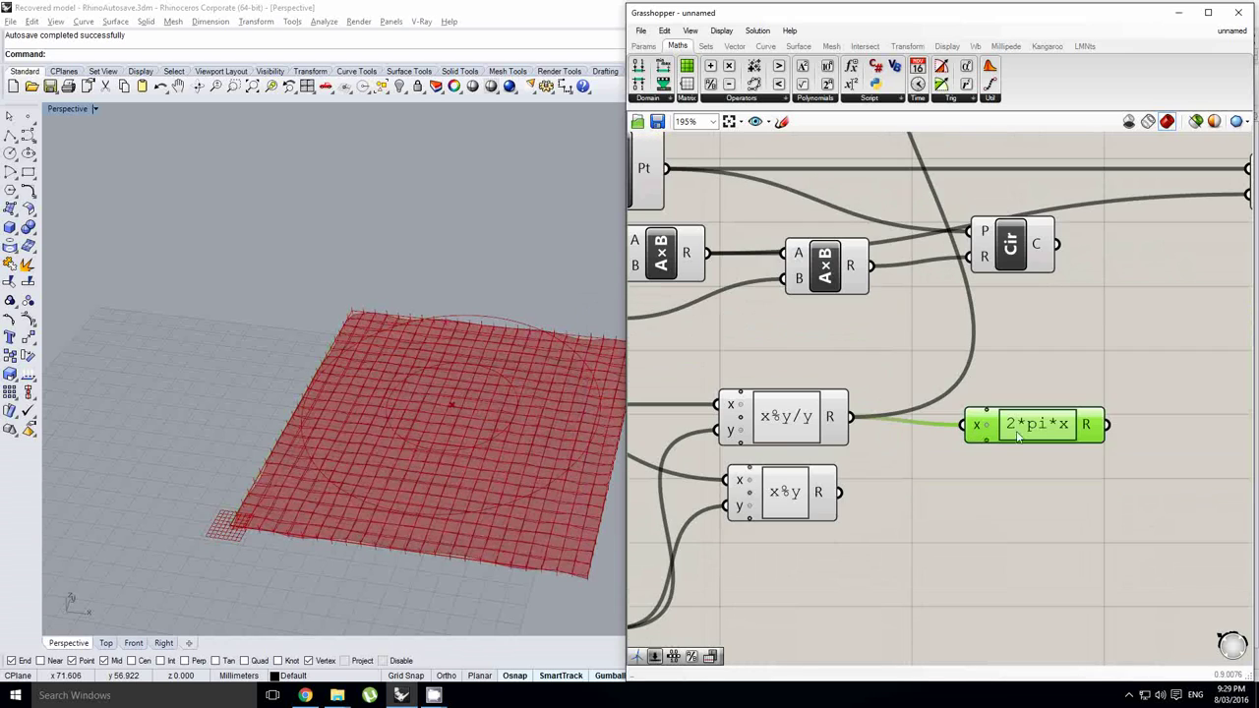
Connect the 2*pi*x result to the y input of the A*sin(x+y) expression.
scroll(959, 334, "down", 2)
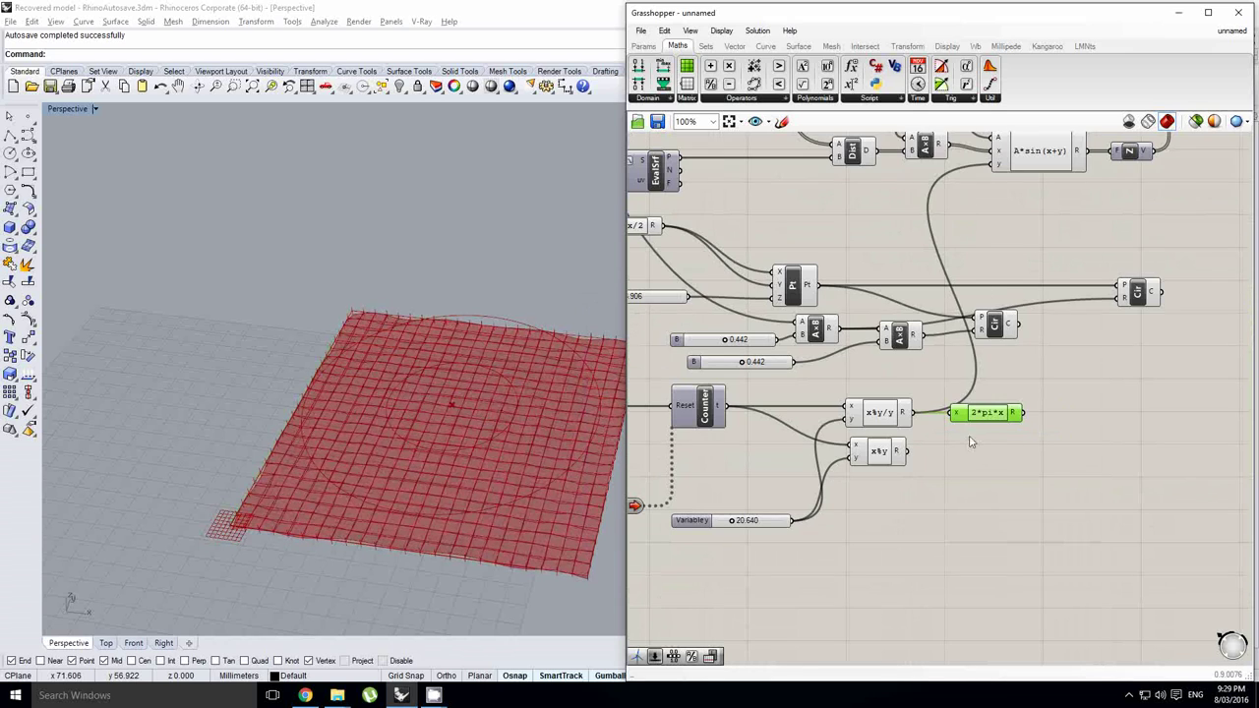
left_click_drag(1024, 414, 992, 169)
scroll(997, 354, "up", 1)
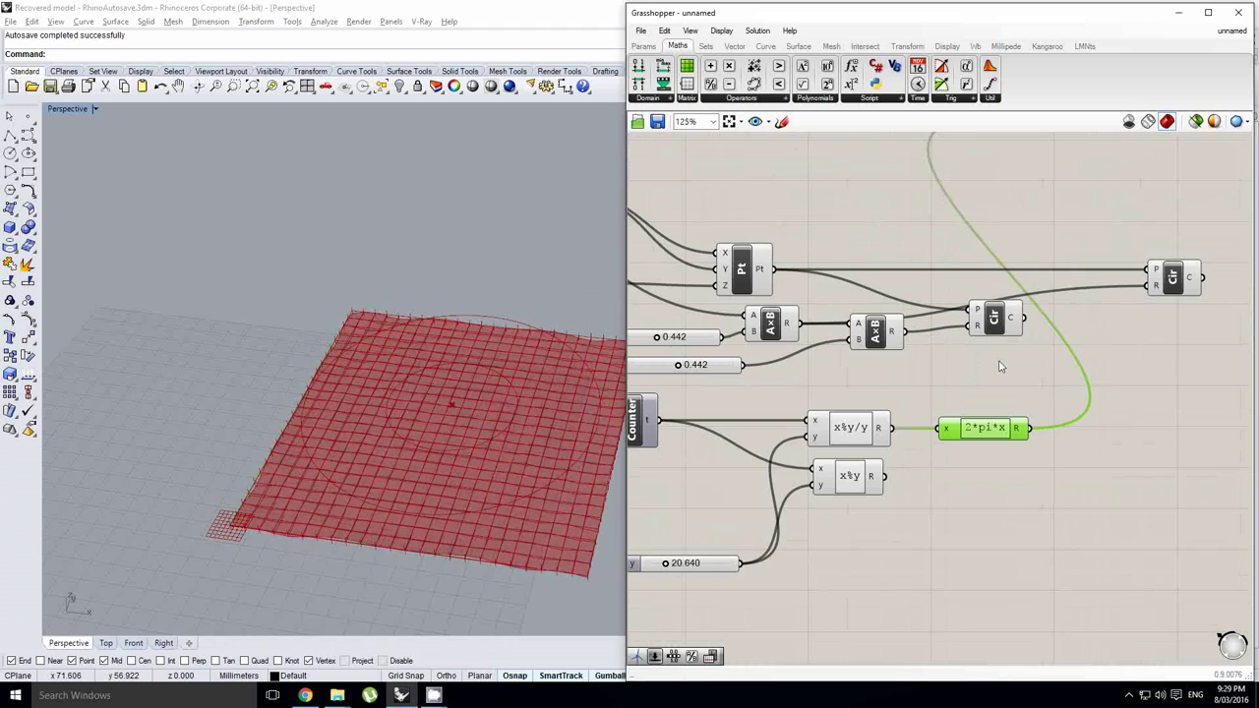
Add an Evaluate Curve component to the right of the first Circle component.
right_click_drag(1144, 300, 1040, 327)
double_click(1063, 379)
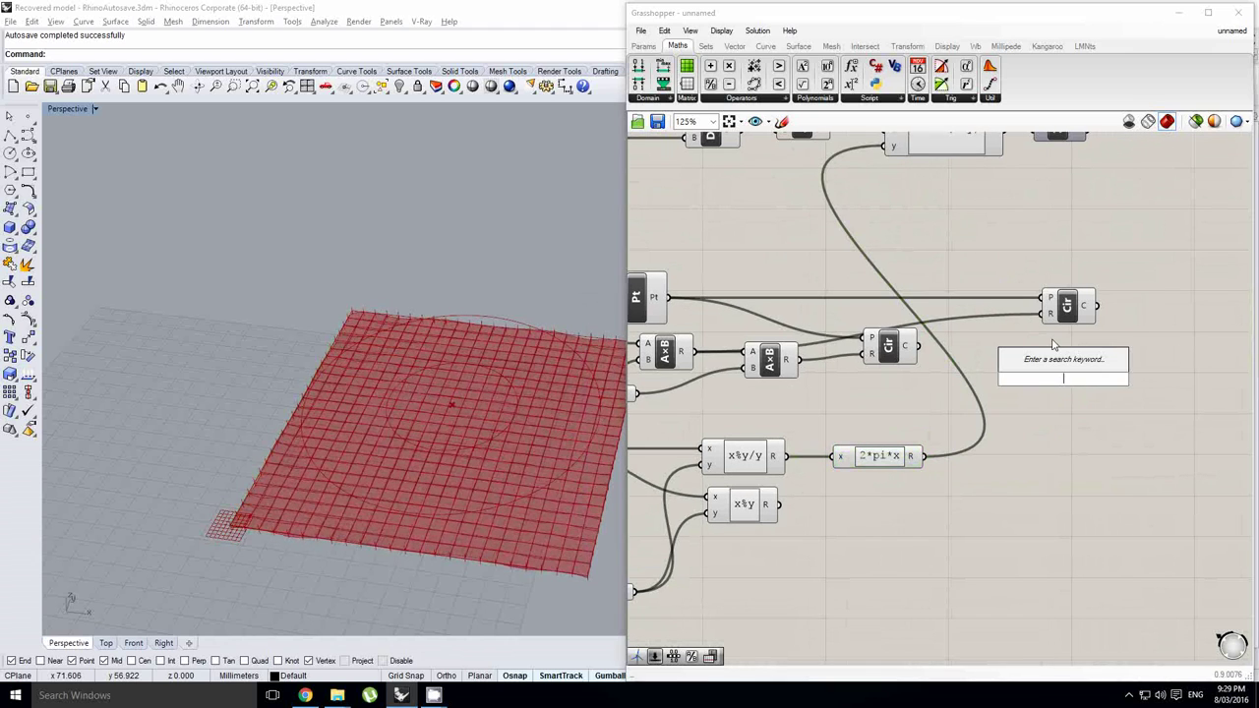
type("evalau")
key("Down")
key("Up")
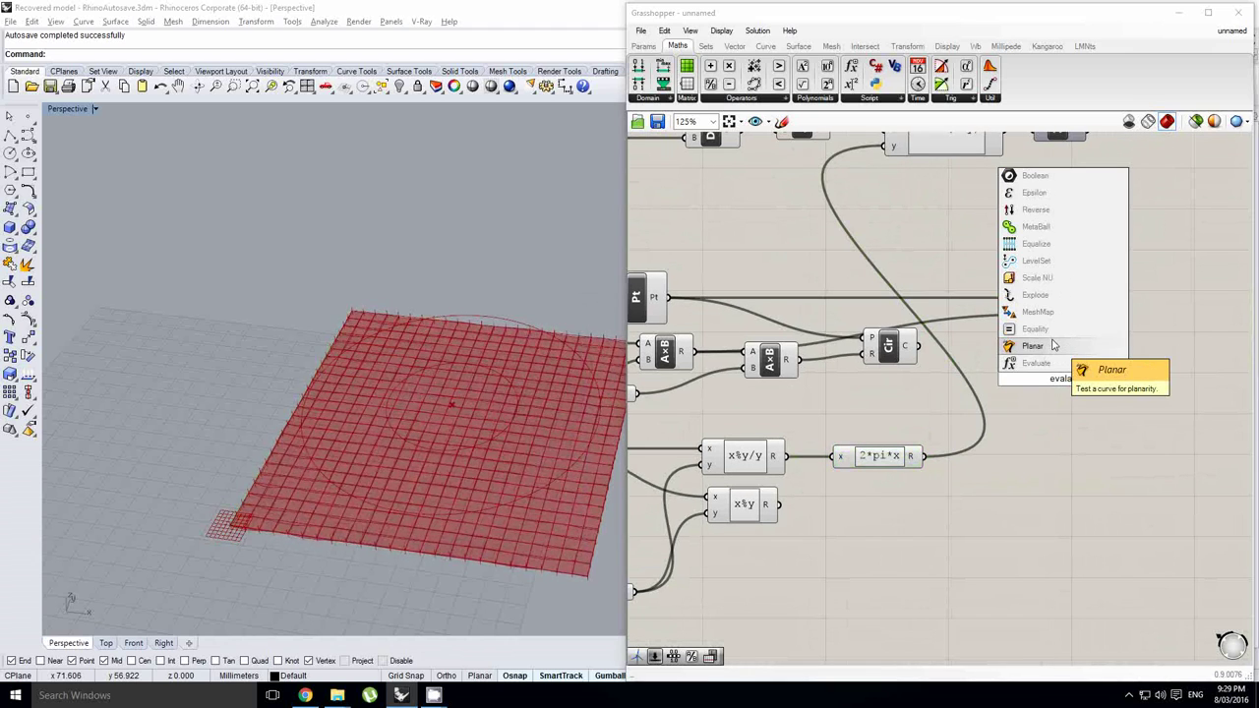
key("BackSpace")
key("BackSpace")
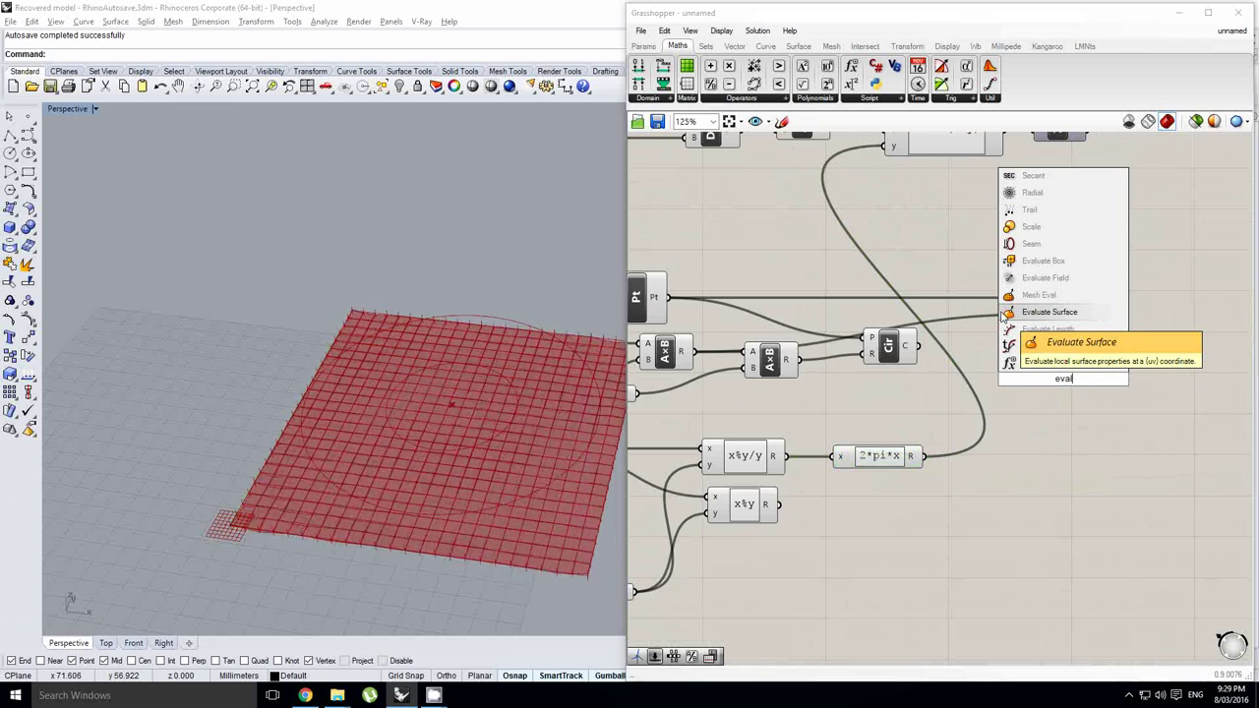
type("uate")
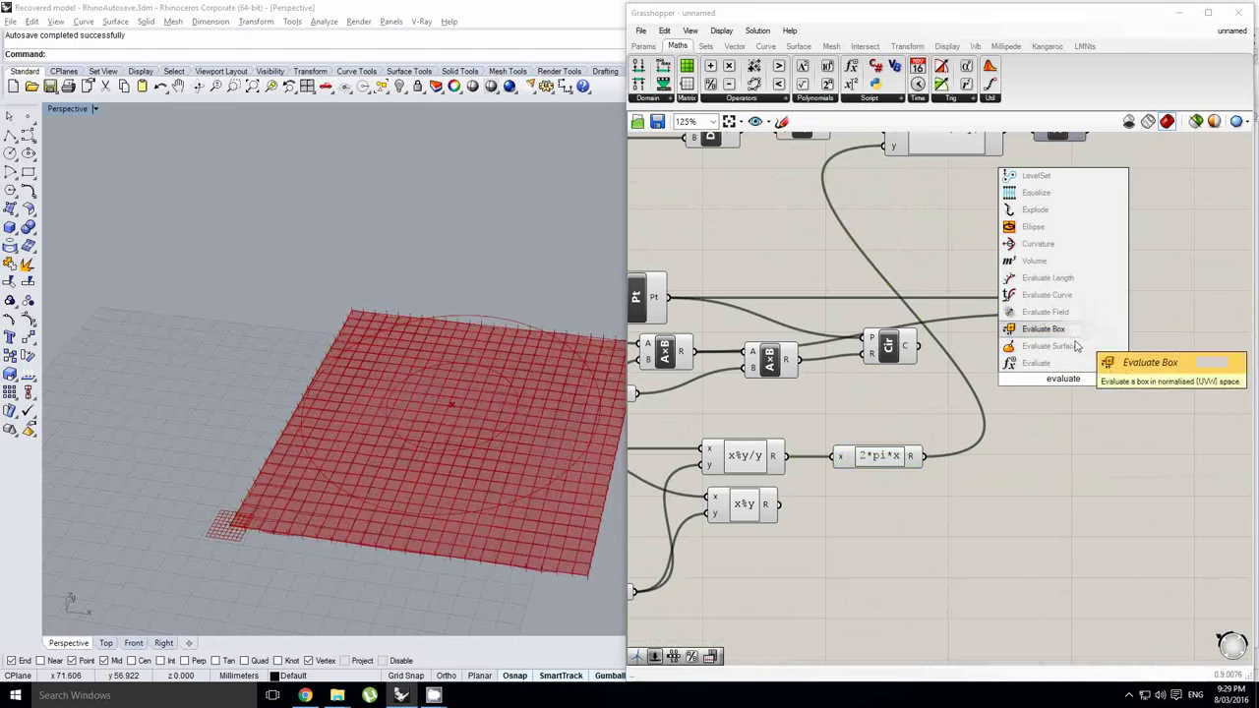
left_click(1057, 296)
scroll(924, 350, "up", 3)
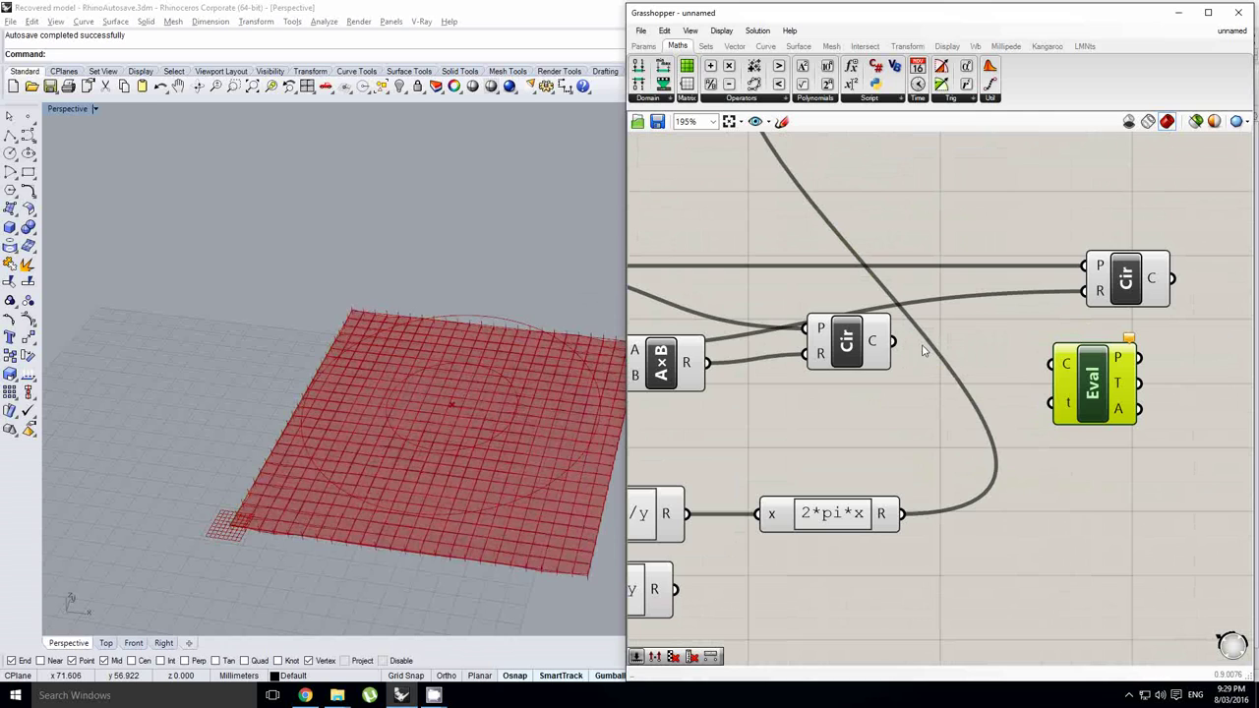
Connect the first Circle's output to the Evaluate Curve's C input and the x%y/y result to its t input.
left_click(868, 344)
left_click_drag(1049, 363, 1052, 364)
scroll(994, 420, "down", 1)
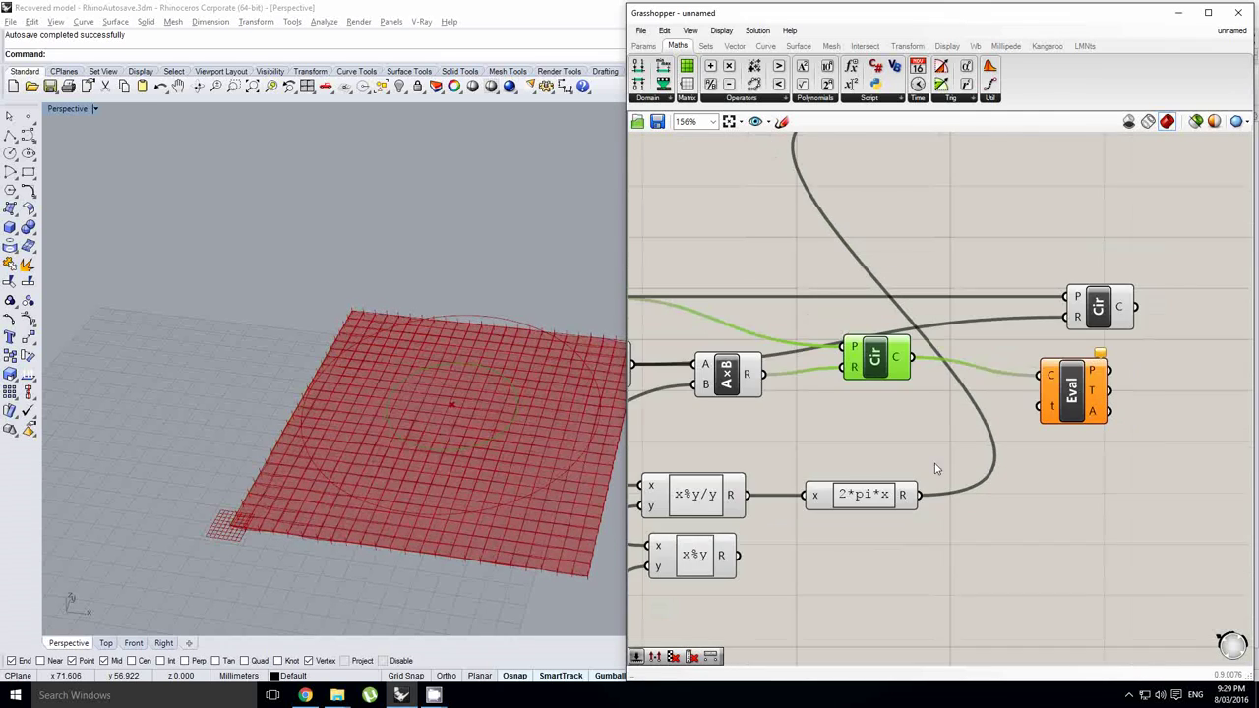
right_click_drag(888, 462, 947, 442)
left_click_drag(809, 478, 1144, 356)
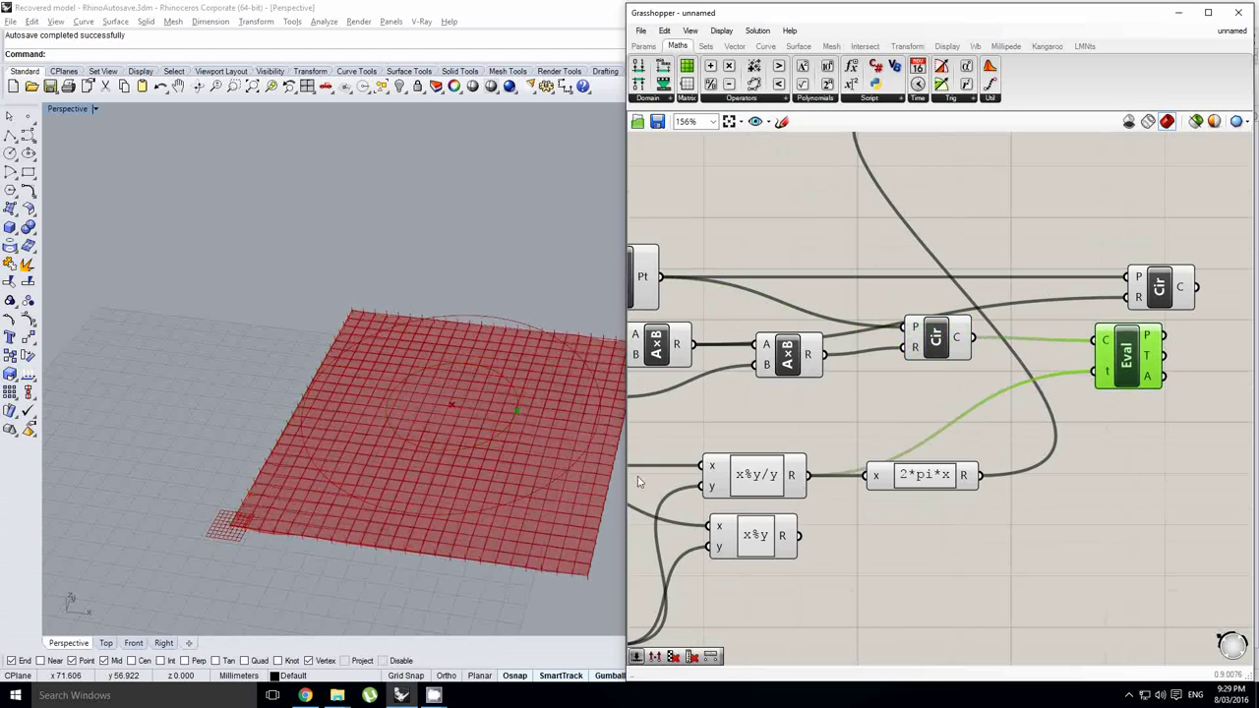
Set the Variable y slider to 37.920.
right_click_drag(510, 447, 516, 455)
scroll(517, 447, "up", 4)
right_click_drag(507, 428, 494, 426, "shift")
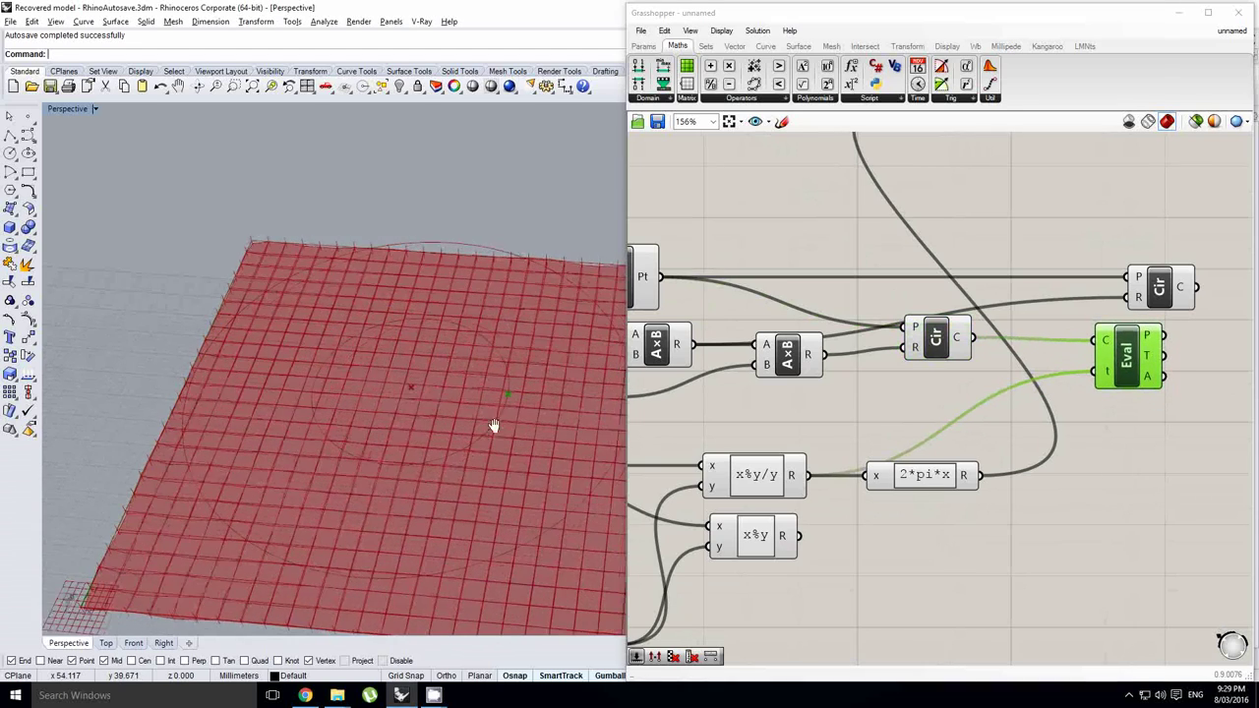
scroll(494, 425, "up", 2)
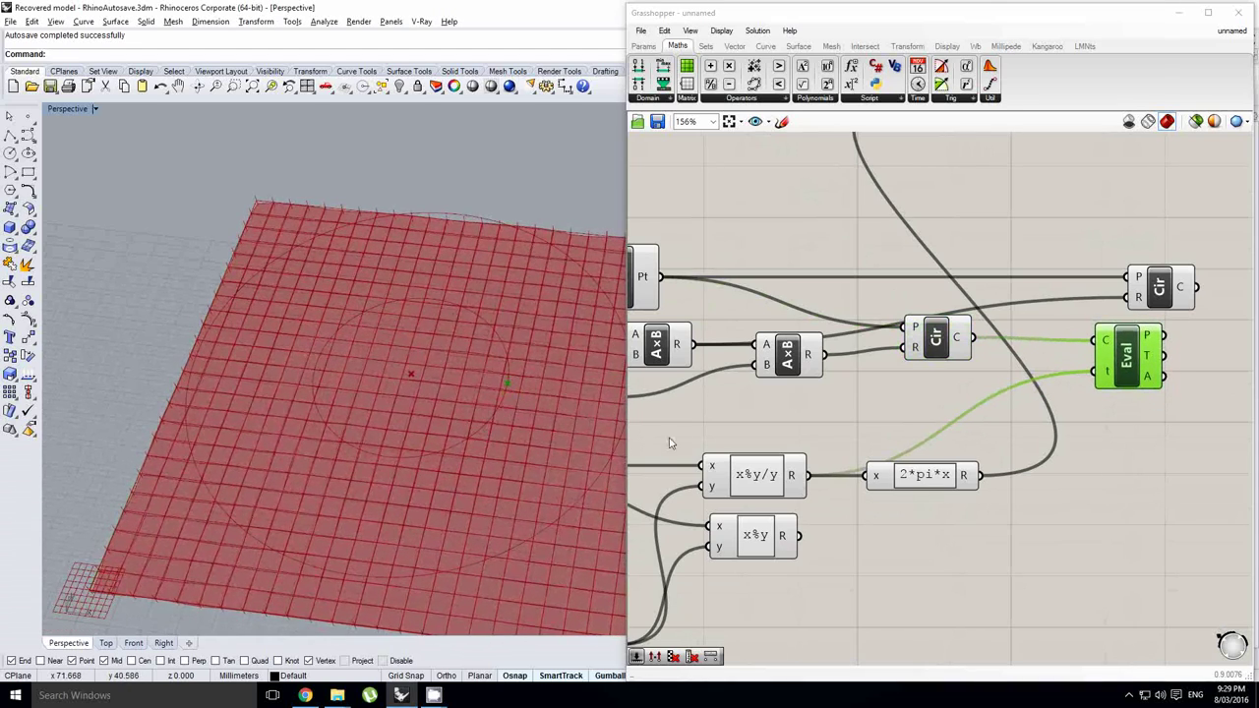
right_click_drag(696, 453, 975, 371)
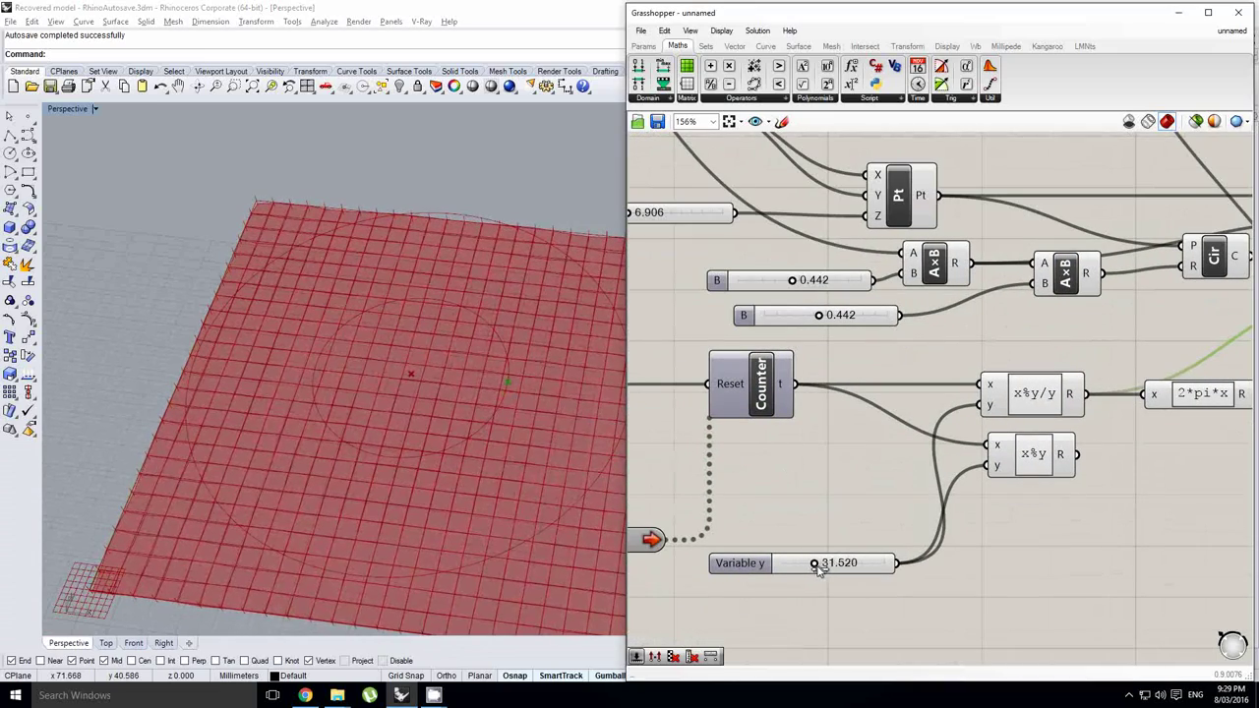
scroll(804, 470, "down", 1)
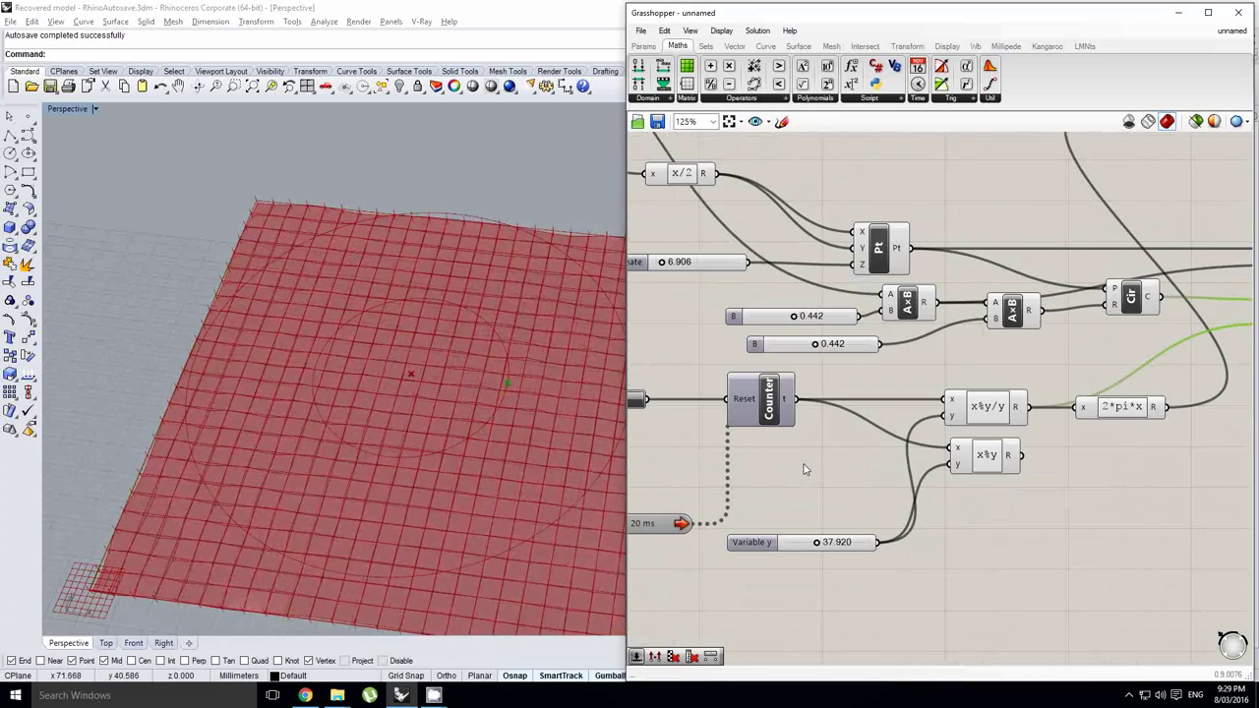
Reparameterize the curve input of the Evaluate Curve component.
right_click_drag(395, 439, 431, 436)
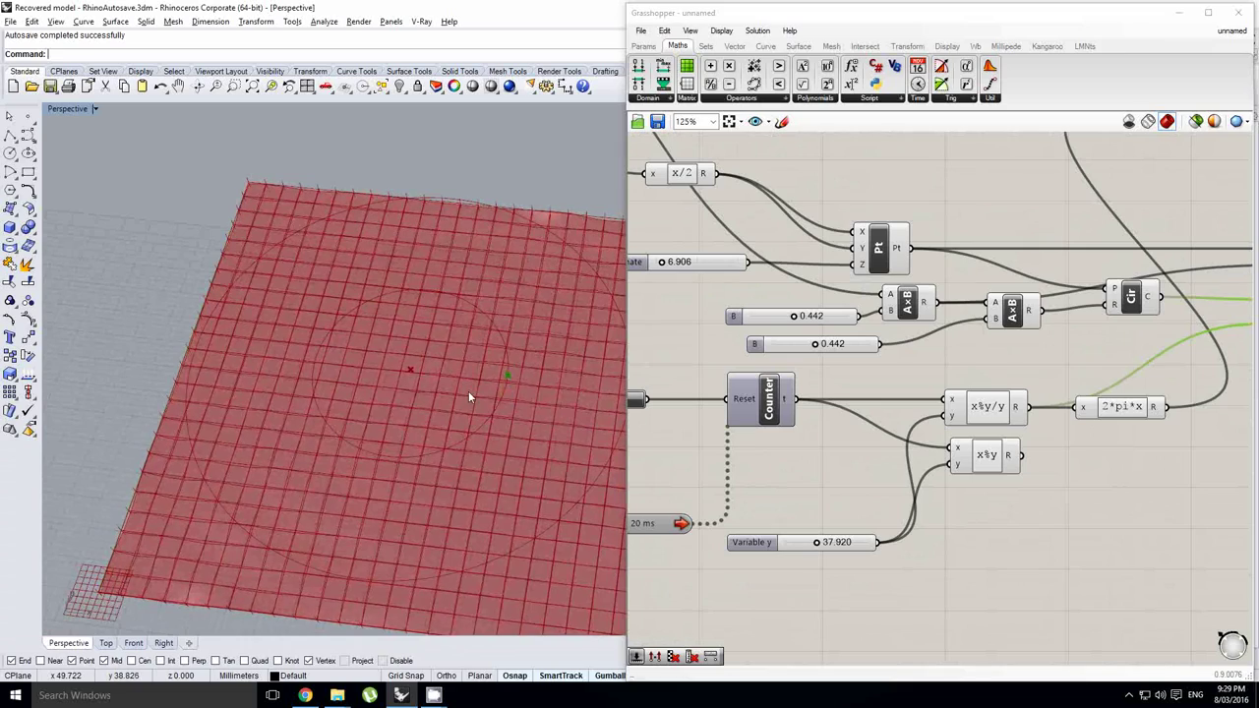
right_click_drag(745, 442, 657, 438)
right_click_drag(1084, 346, 834, 416)
scroll(927, 415, "up", 1)
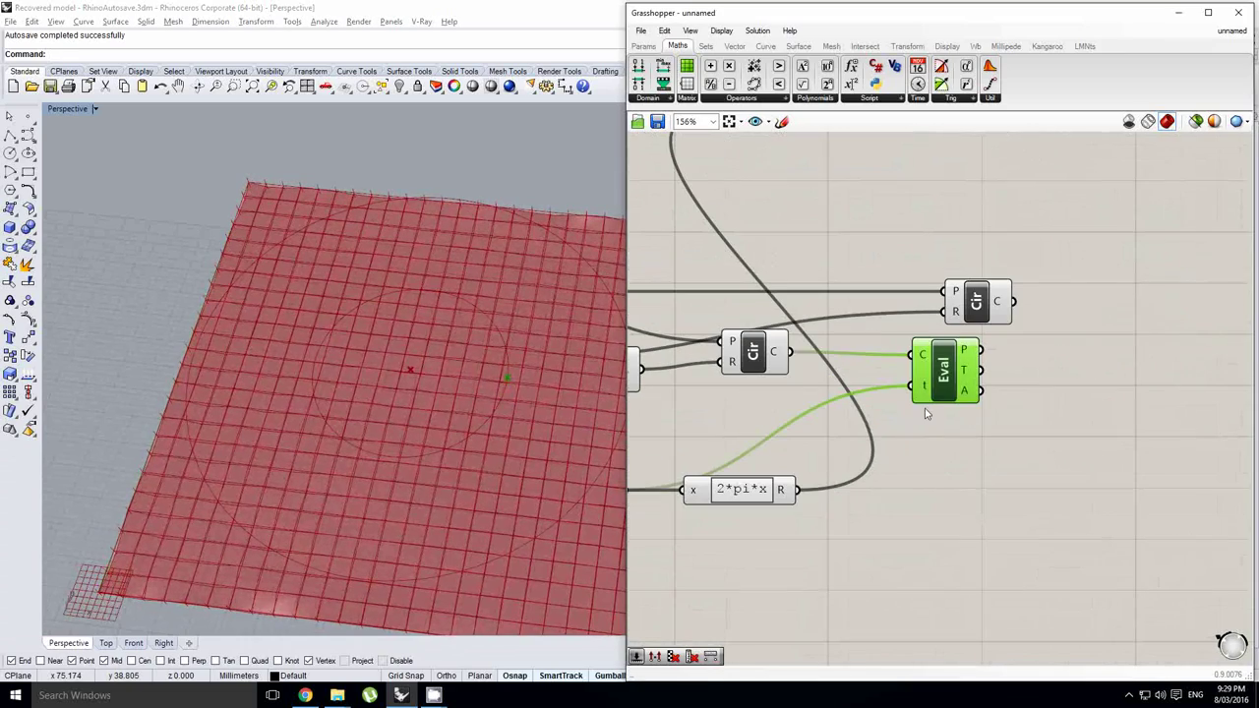
left_click(927, 414)
right_click(923, 356)
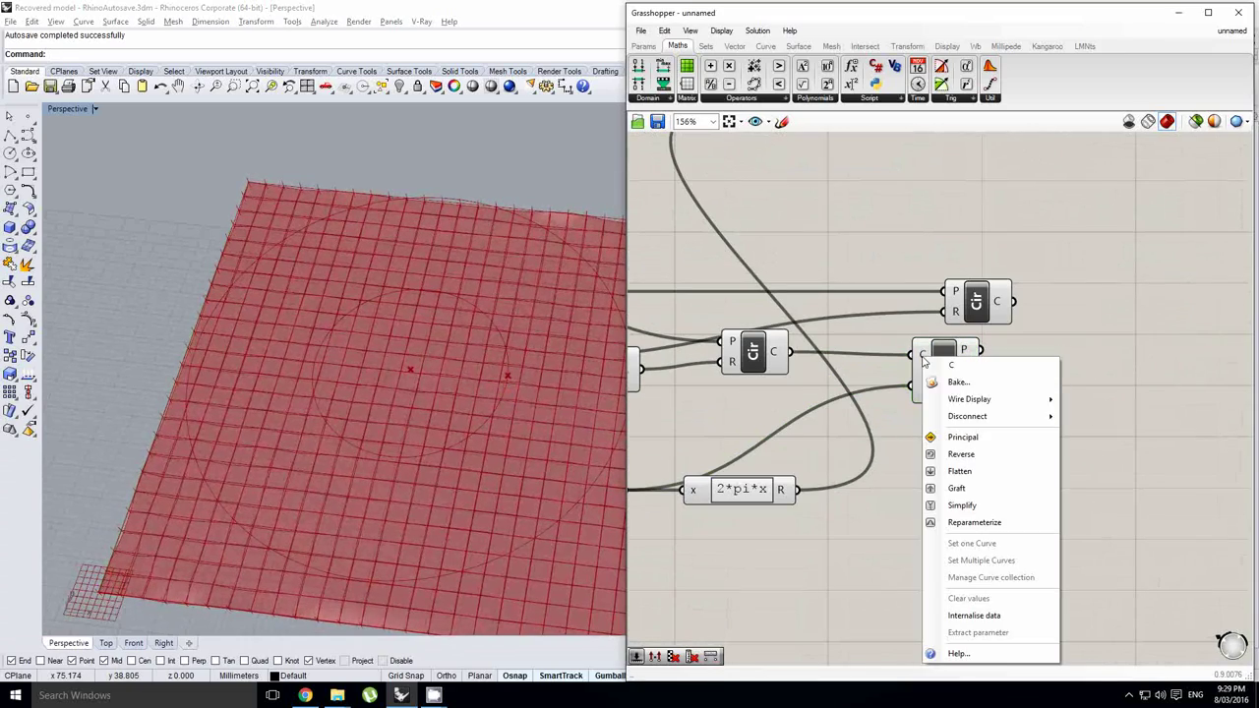
left_click(973, 520)
right_click_drag(405, 425, 373, 420)
scroll(383, 429, "down", 2)
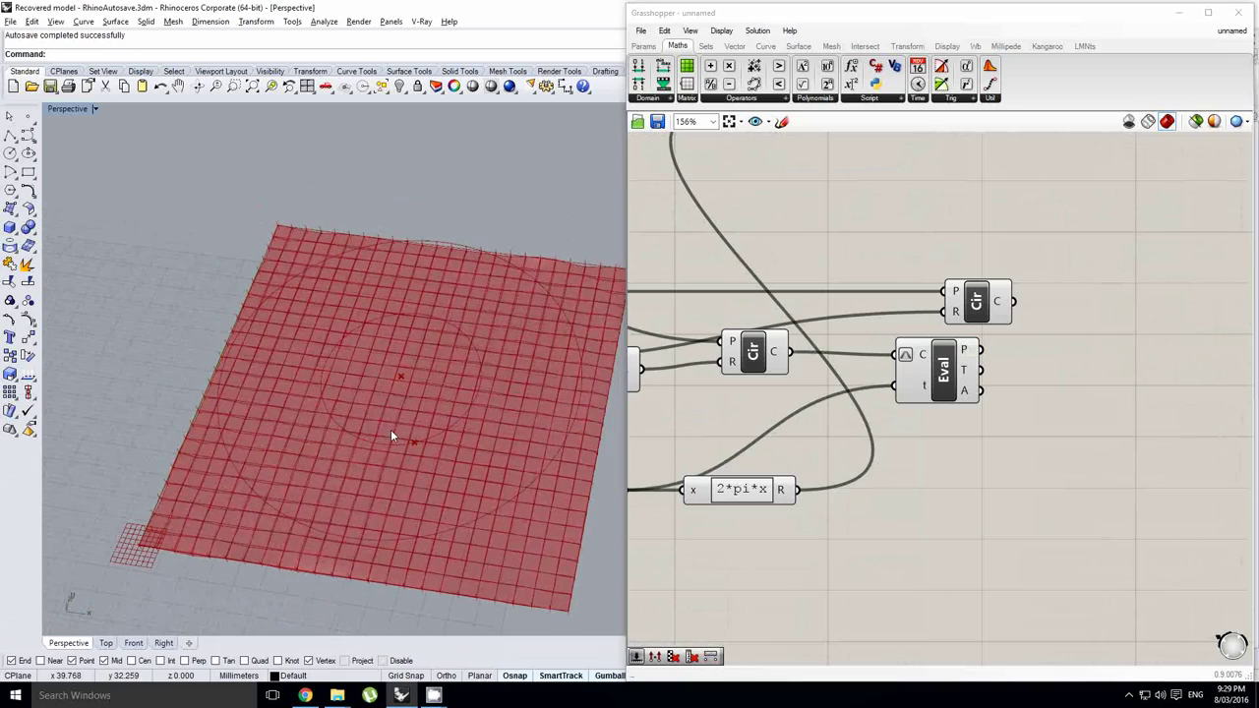
Add a Smooth Numbers component between the Counter and the x%y/y expression.
right_click_drag(790, 453, 1066, 430)
scroll(993, 439, "down", 1)
scroll(987, 439, "down", 1)
right_click_drag(859, 440, 883, 453)
right_click(886, 444)
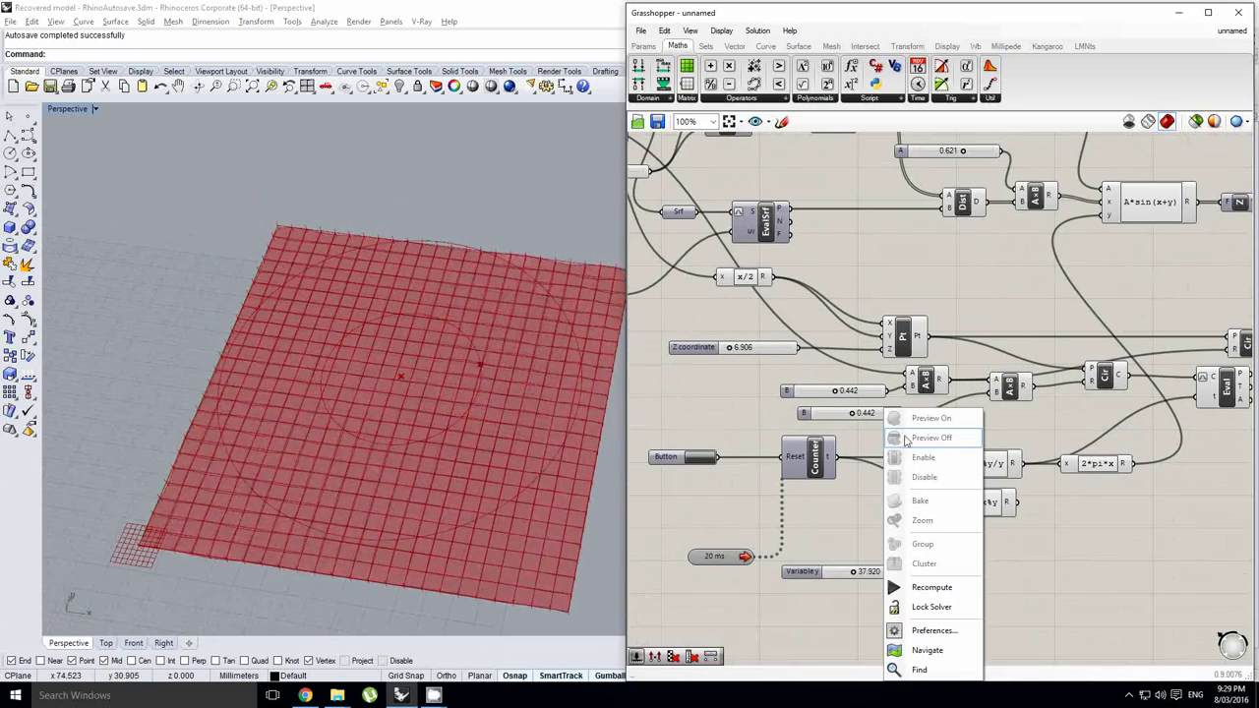
right_click_drag(991, 426, 930, 428)
double_click(852, 457)
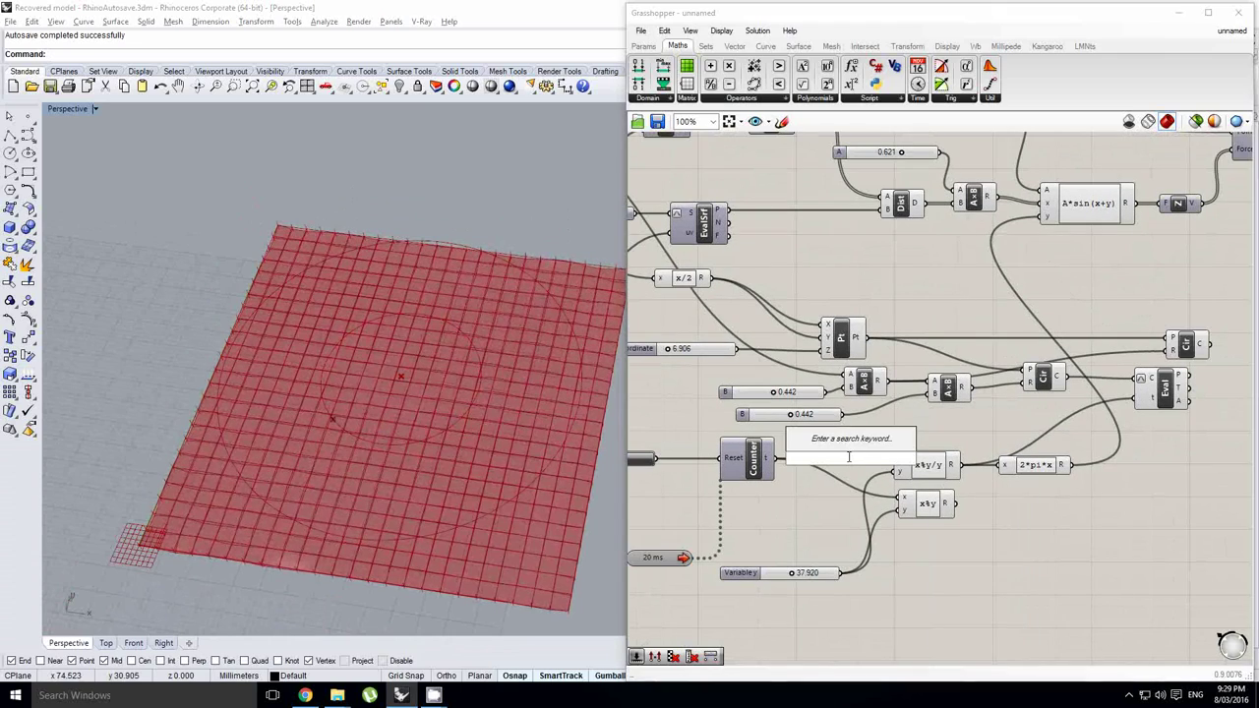
type("smoo")
key("Return")
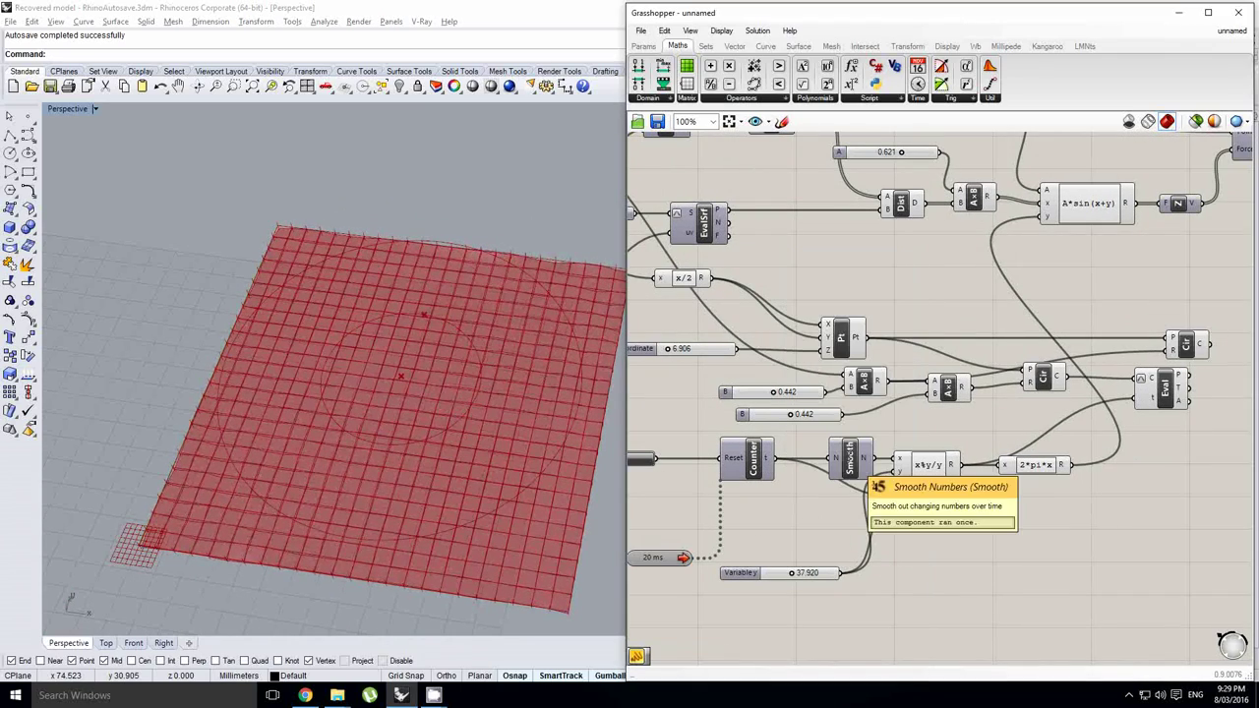
Route the Counter output through the Smooth Numbers component into the x%y/y expression's x input.
left_click(816, 458)
scroll(816, 463, "up", 1)
left_click_drag(816, 460, 827, 462)
scroll(828, 461, "up", 2)
right_click_drag(466, 432, 429, 438)
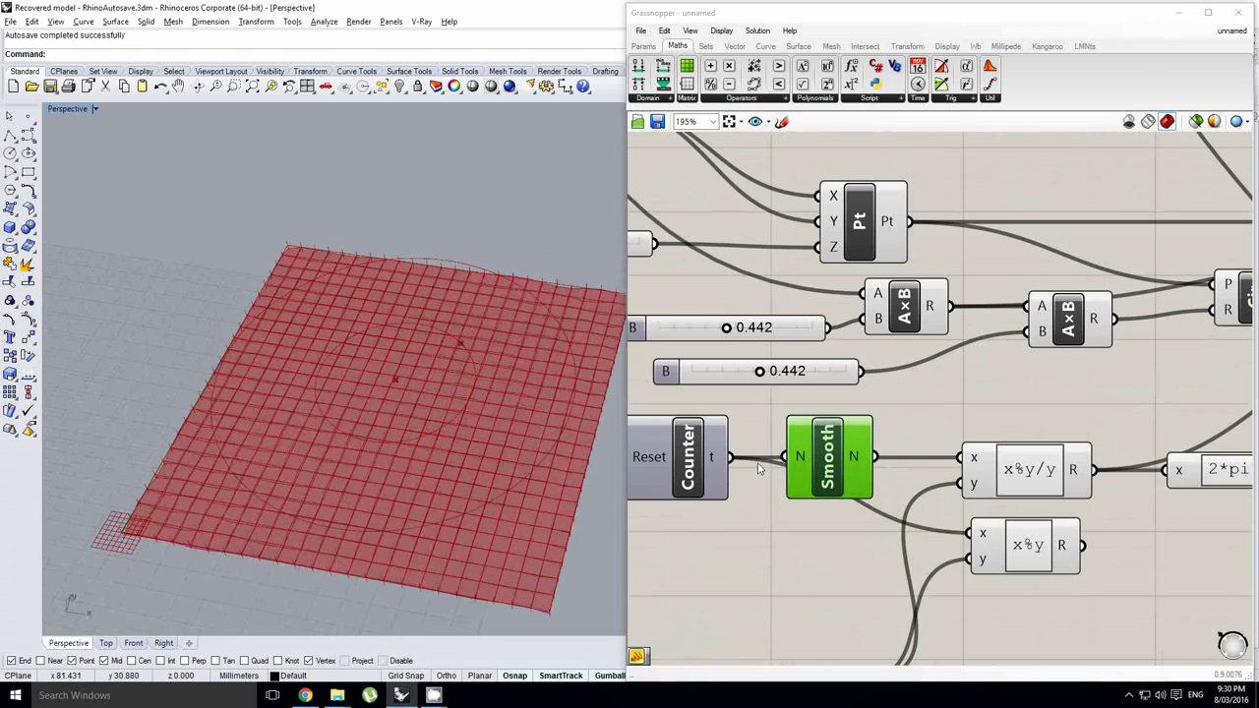
left_click_drag(739, 459, 834, 472)
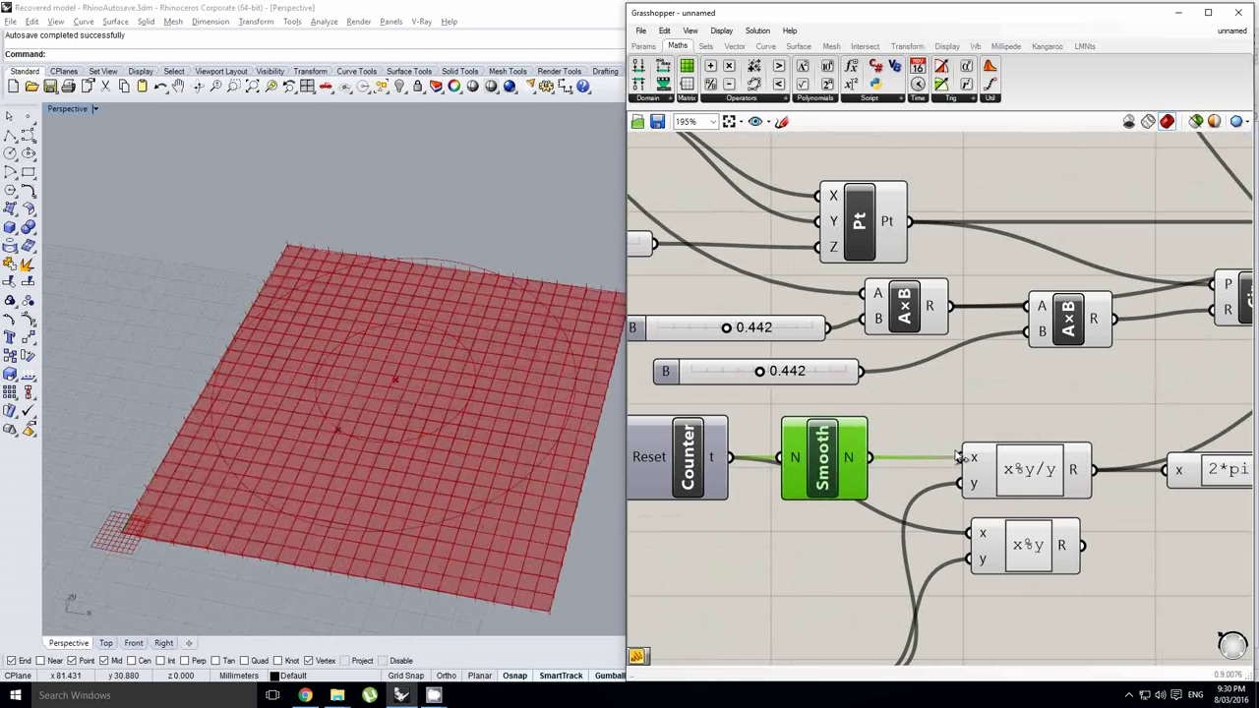
Move the second Circle component clear of the Evaluate Curve and replace its P input with the evaluated point.
scroll(456, 411, "up", 3)
right_click_drag(442, 390, 428, 366)
right_click_drag(967, 414, 881, 406)
right_click_drag(1075, 369, 785, 407)
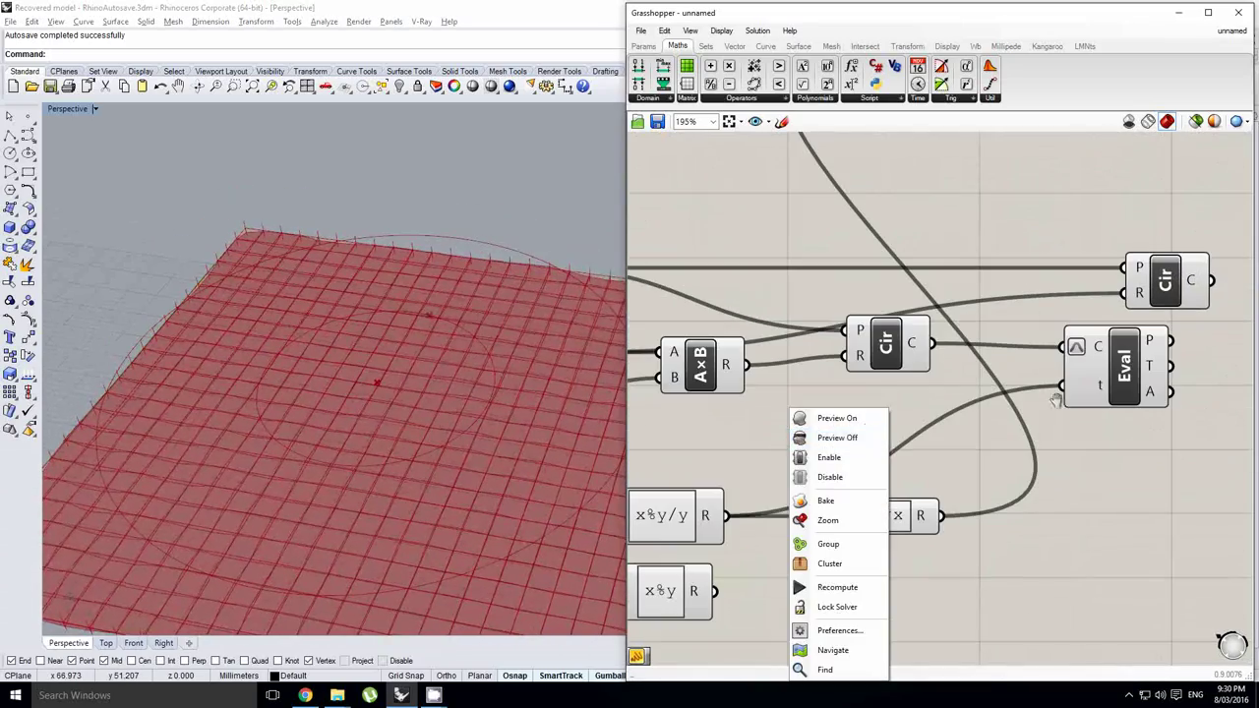
right_click_drag(1100, 389, 930, 407)
left_click(967, 369)
left_click_drag(991, 295, 1103, 295)
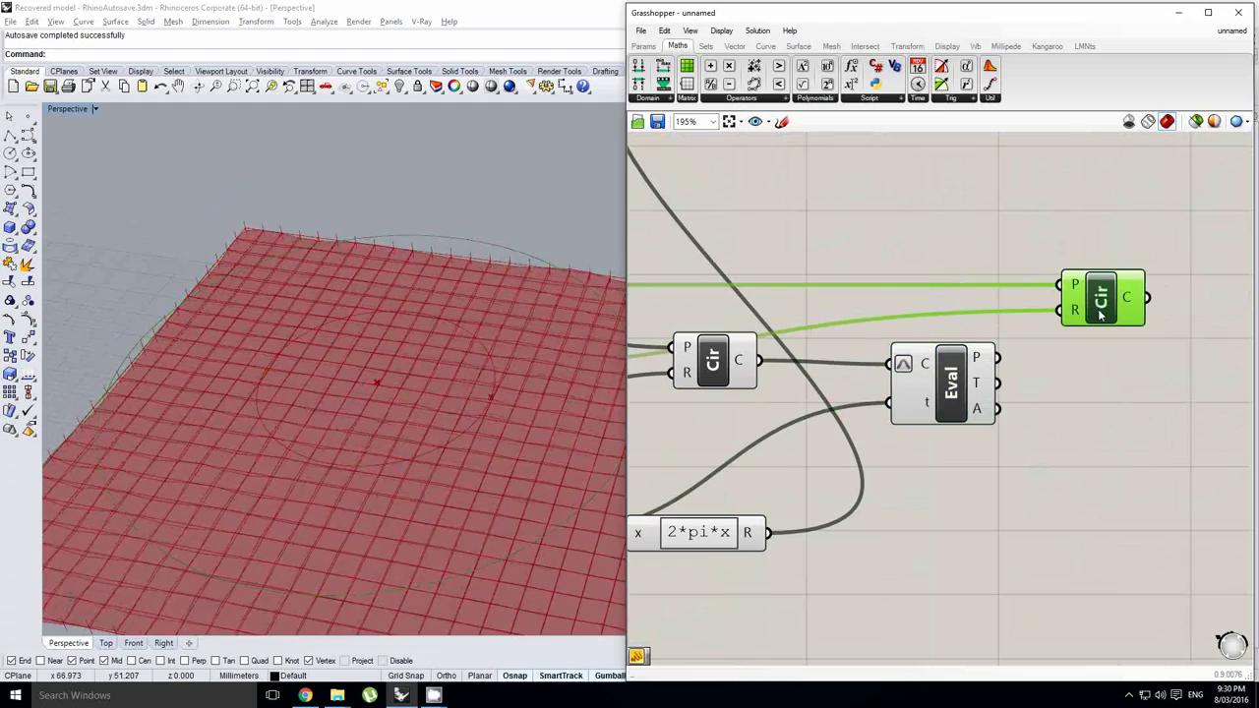
left_click_drag(1001, 356, 1062, 285)
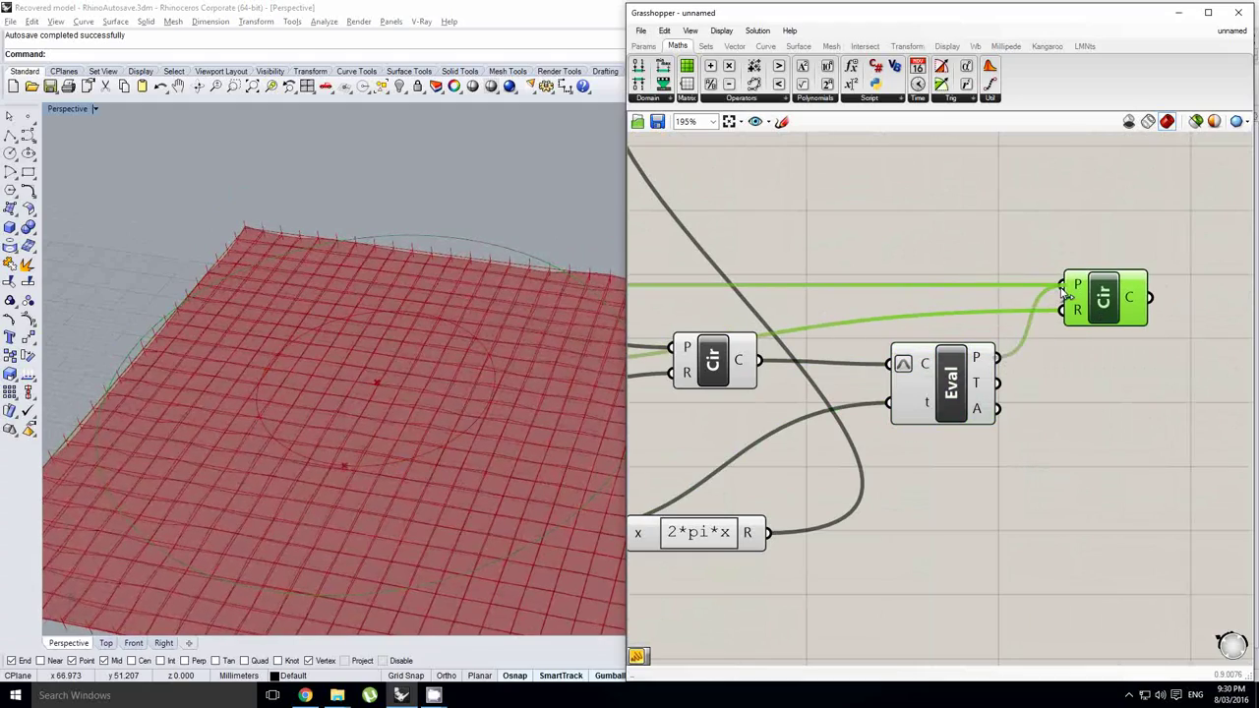
scroll(413, 352, "down", 3)
right_click_drag(415, 352, 464, 344)
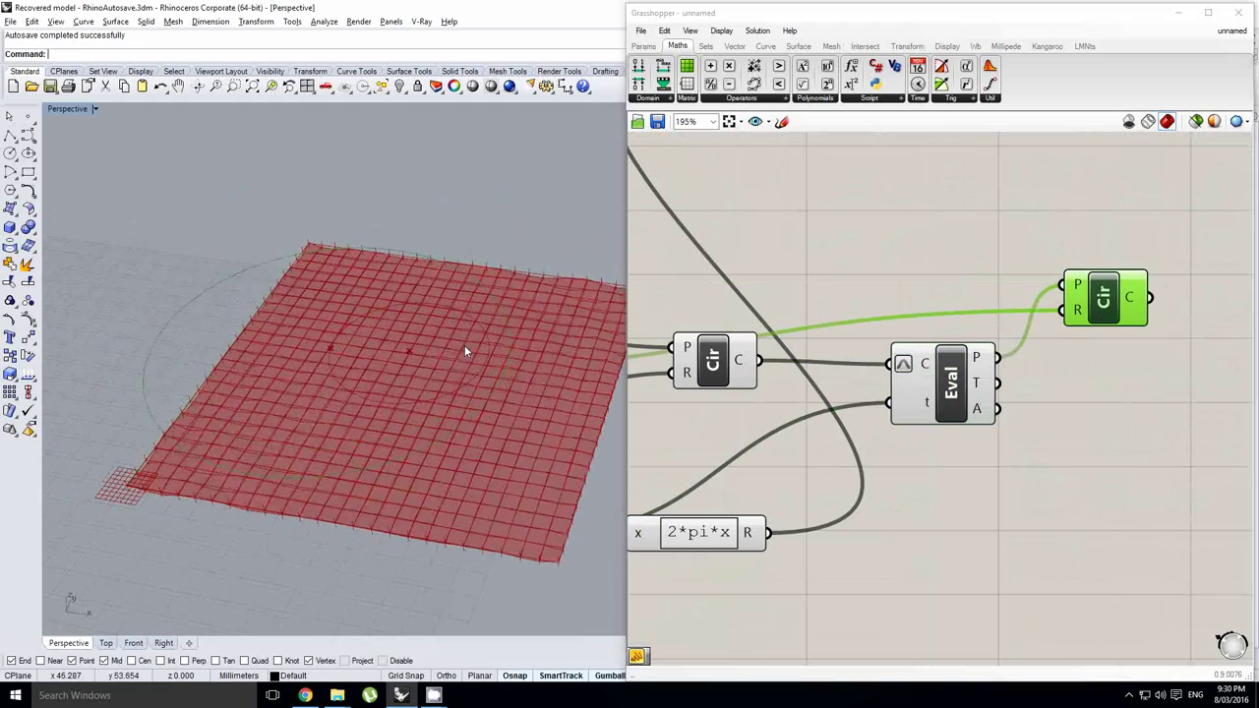
Set the lower B slider, which feeds the second multiplication for the first circle's radius, to 0.302.
right_click_drag(906, 347, 968, 344)
scroll(969, 344, "down", 1)
right_click_drag(835, 365, 895, 378)
scroll(895, 377, "down", 2)
left_click(911, 417)
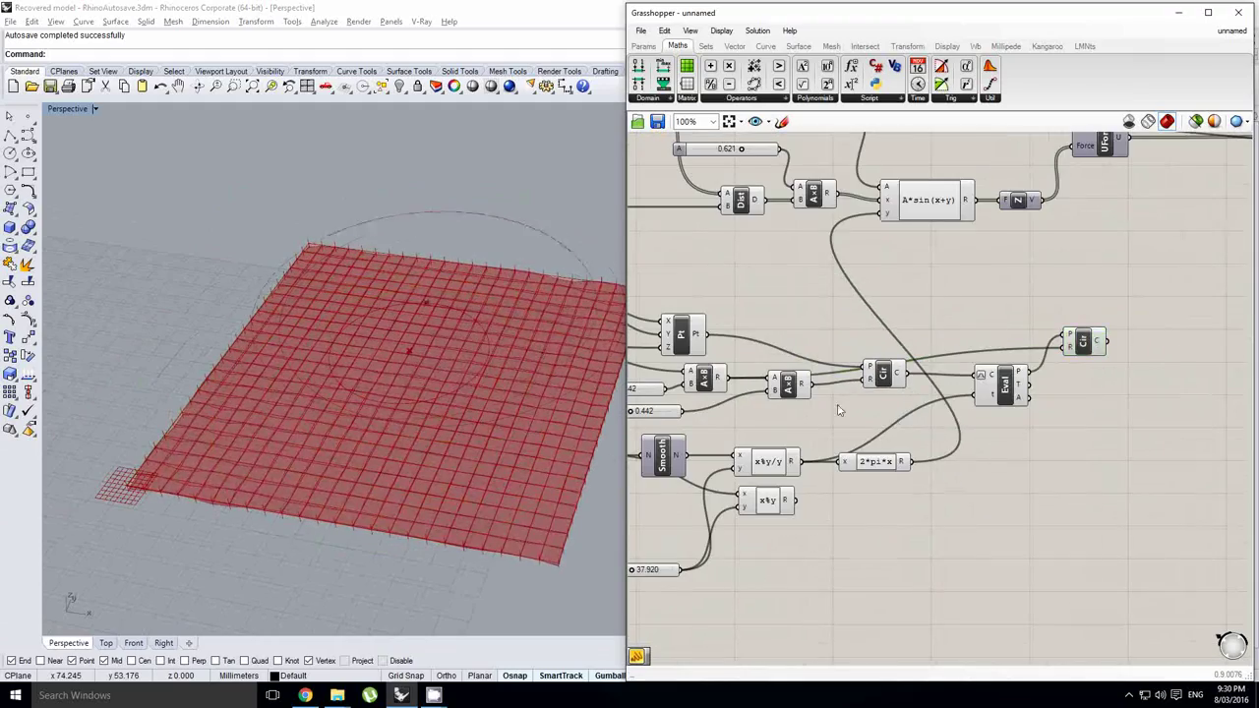
right_click_drag(840, 408, 897, 414)
right_click_drag(808, 407, 958, 368)
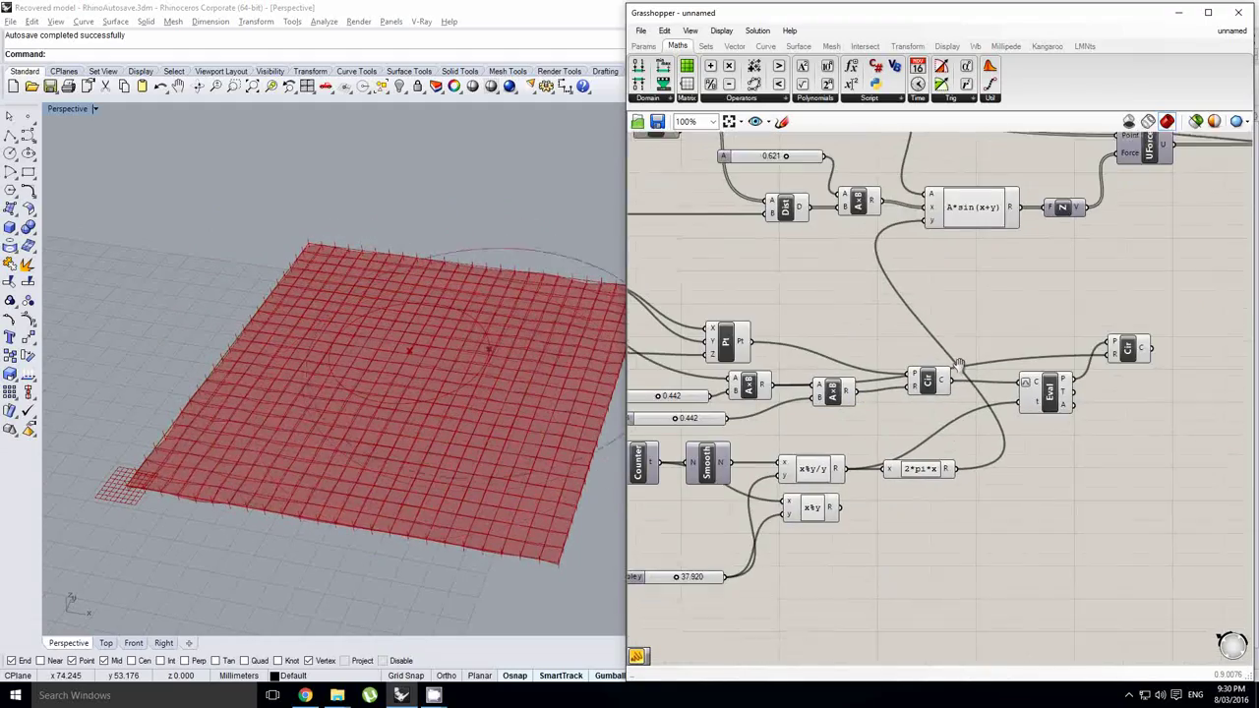
right_click_drag(684, 412, 835, 401)
right_click(871, 403)
scroll(801, 405, "up", 1)
left_click(834, 409)
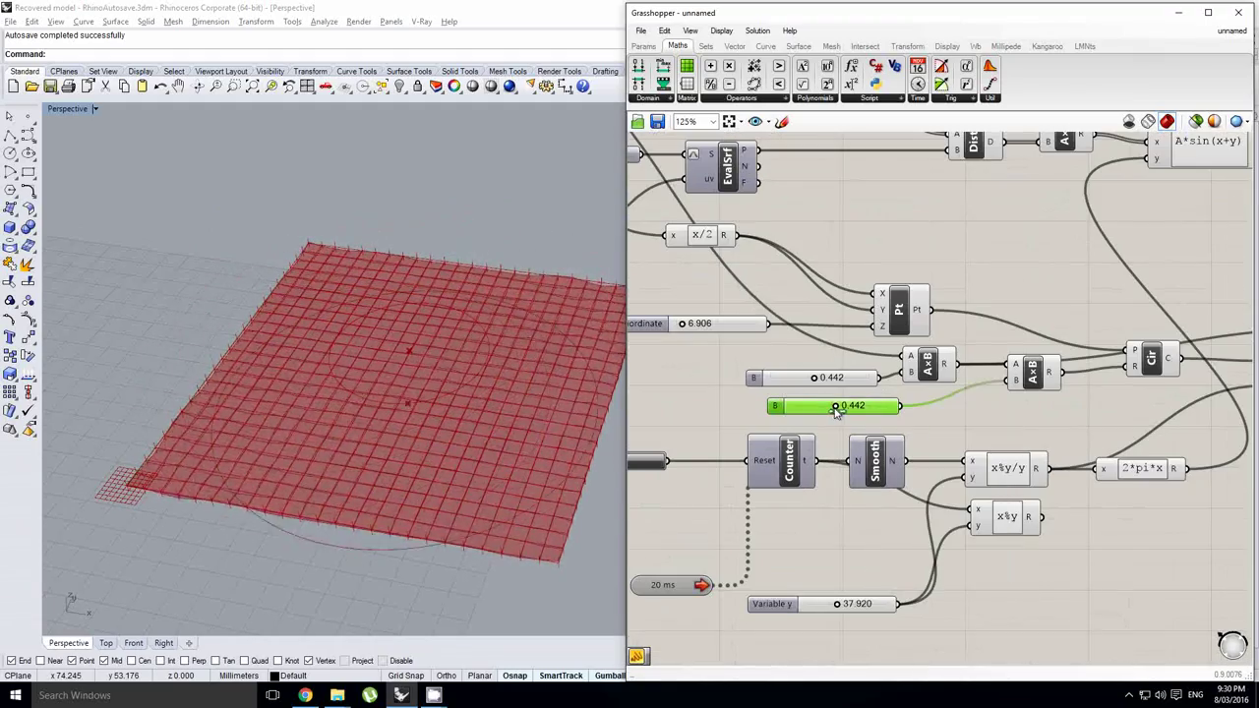
left_click_drag(782, 409, 767, 410)
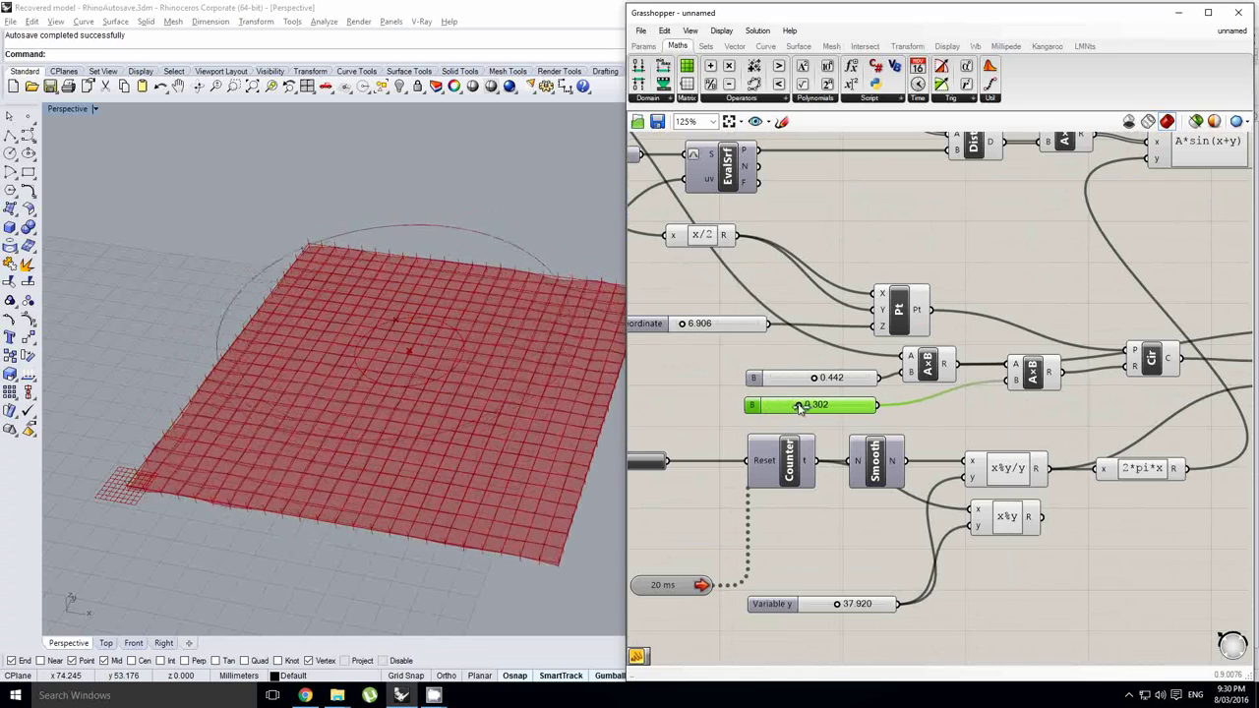
Duplicate the Evaluate Curve component beside the second Circle, with that circle as its curve and x%y/y as its parameter.
scroll(854, 407, "down", 3)
right_click_drag(1068, 417, 924, 409)
scroll(921, 411, "up", 2)
right_click(1043, 312)
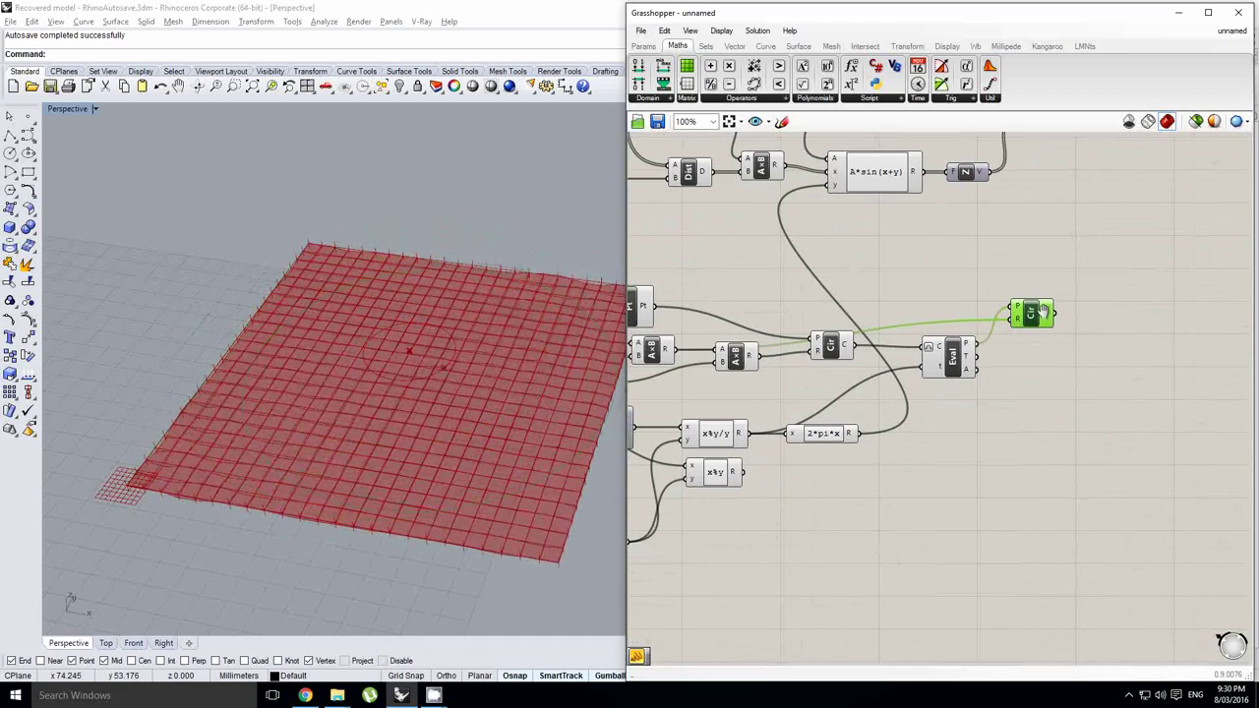
right_click_drag(987, 384, 969, 386)
left_click(935, 372)
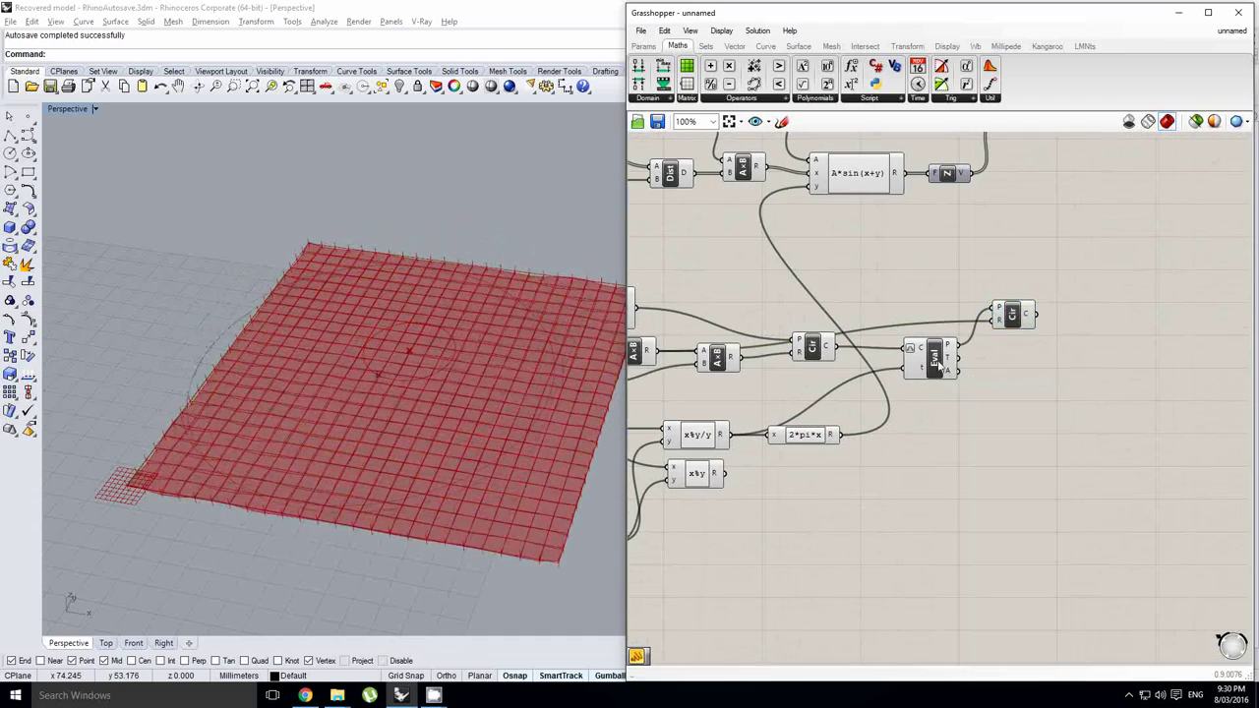
left_click_drag(935, 365, 1103, 331, "alt")
left_click(860, 450)
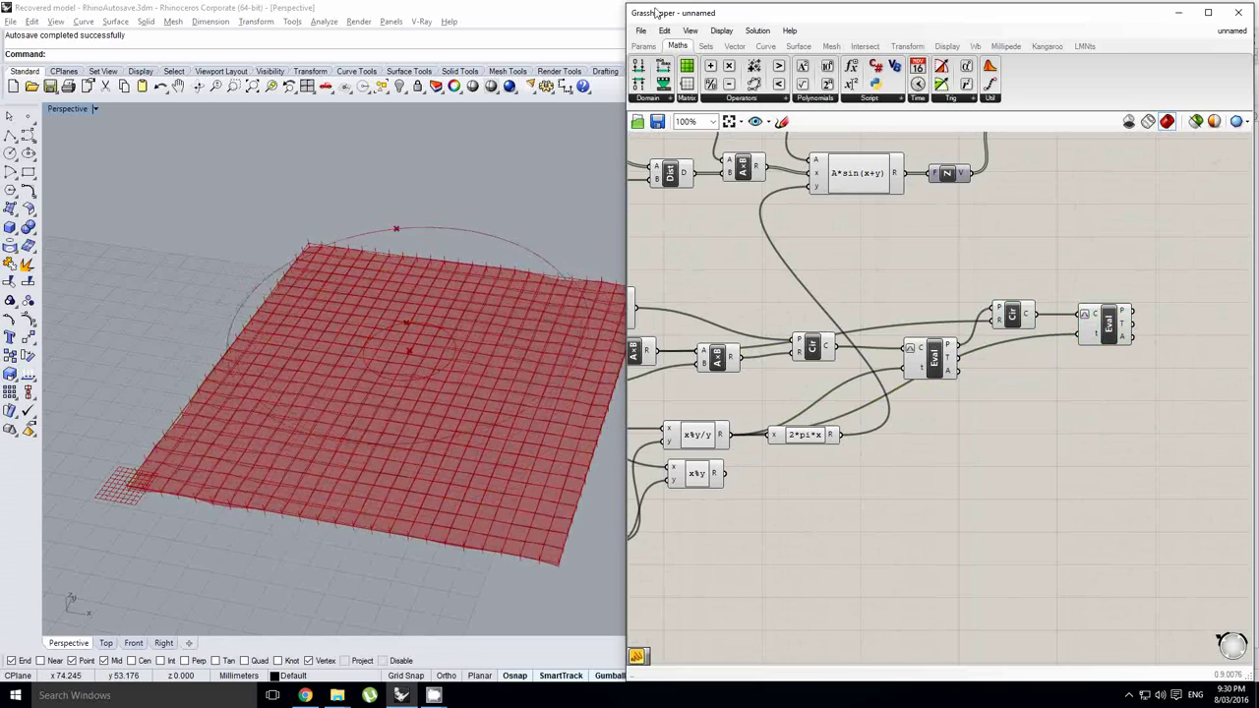
Add a Graph Mapper below the 2*pi*x expression and feed it the x%y/y result.
left_click(649, 49)
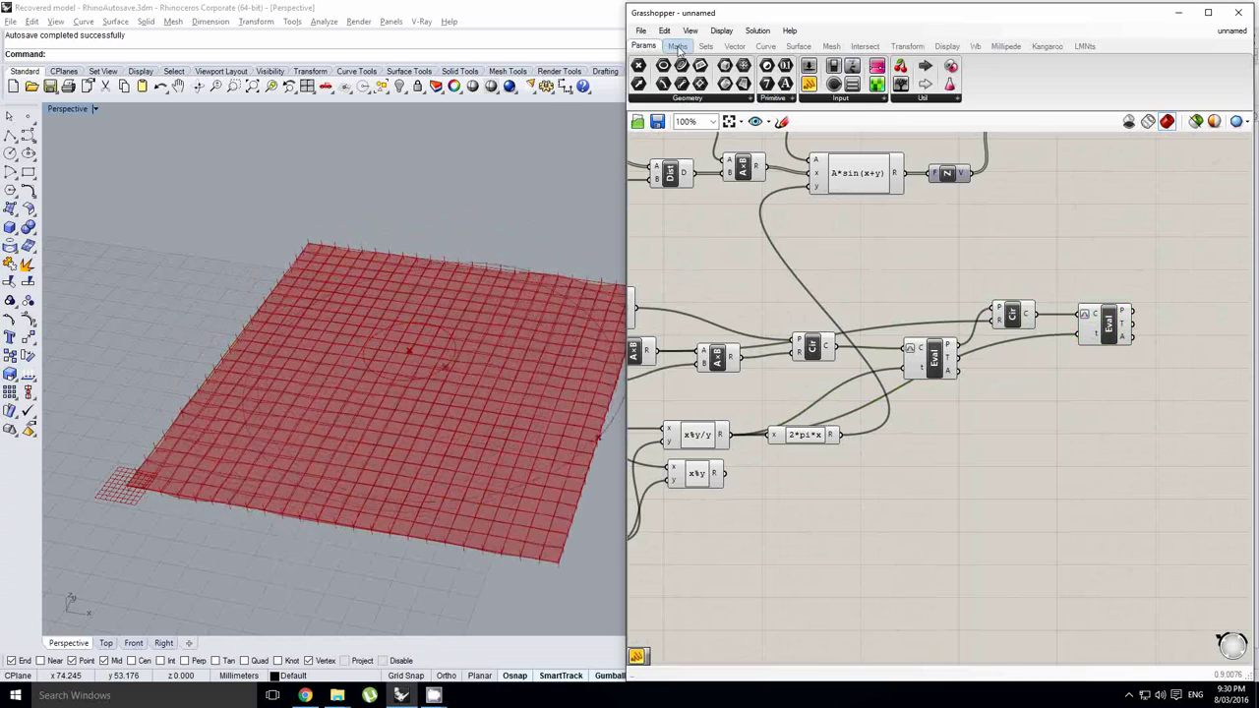
left_click(841, 99)
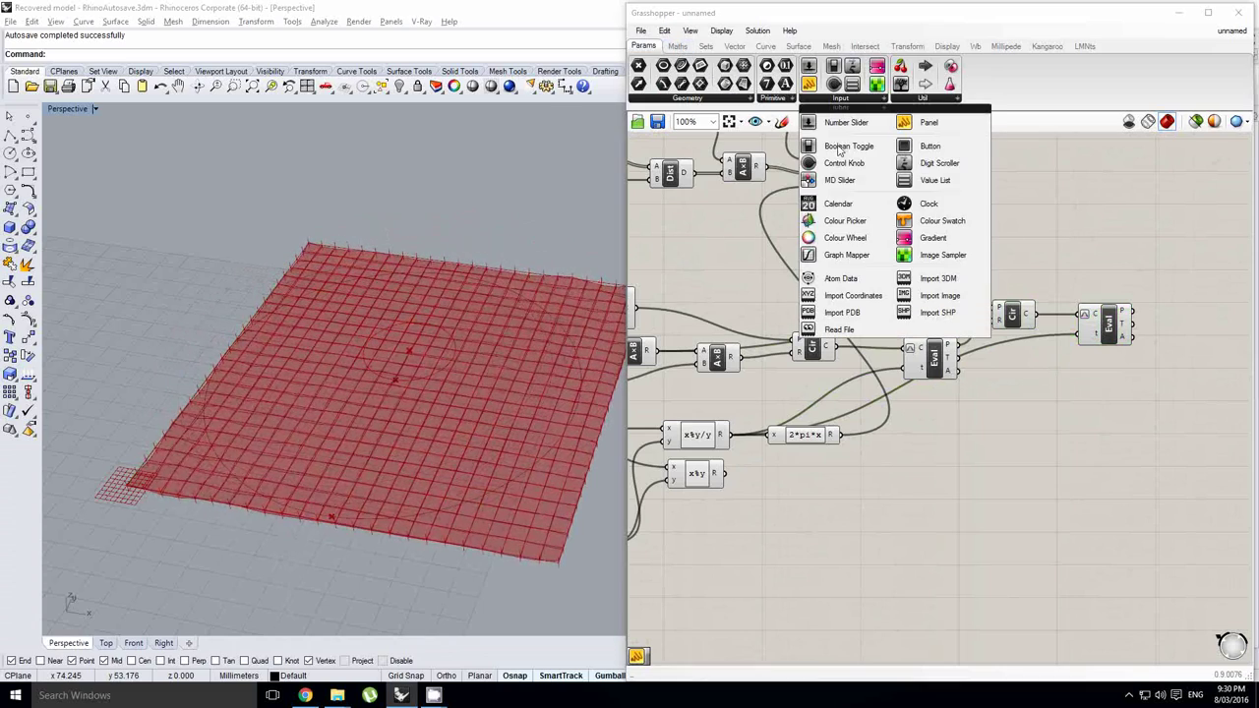
left_click(862, 262)
left_click(863, 505)
left_click_drag(900, 505, 931, 503)
scroll(843, 496, "up", 1)
right_click_drag(722, 468, 773, 475)
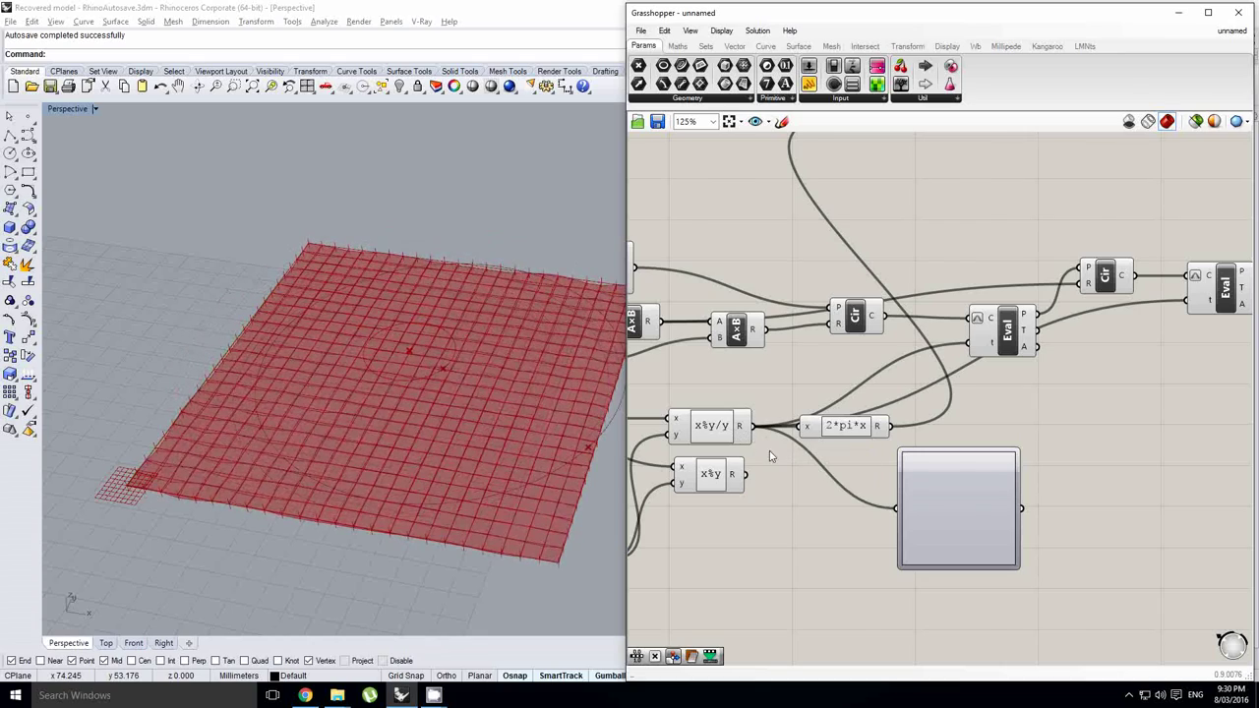
Set the graph type of the new Graph Mapper to Bezier.
scroll(799, 458, "down", 1)
right_click_drag(838, 467, 818, 457)
right_click(948, 484)
right_click(934, 466)
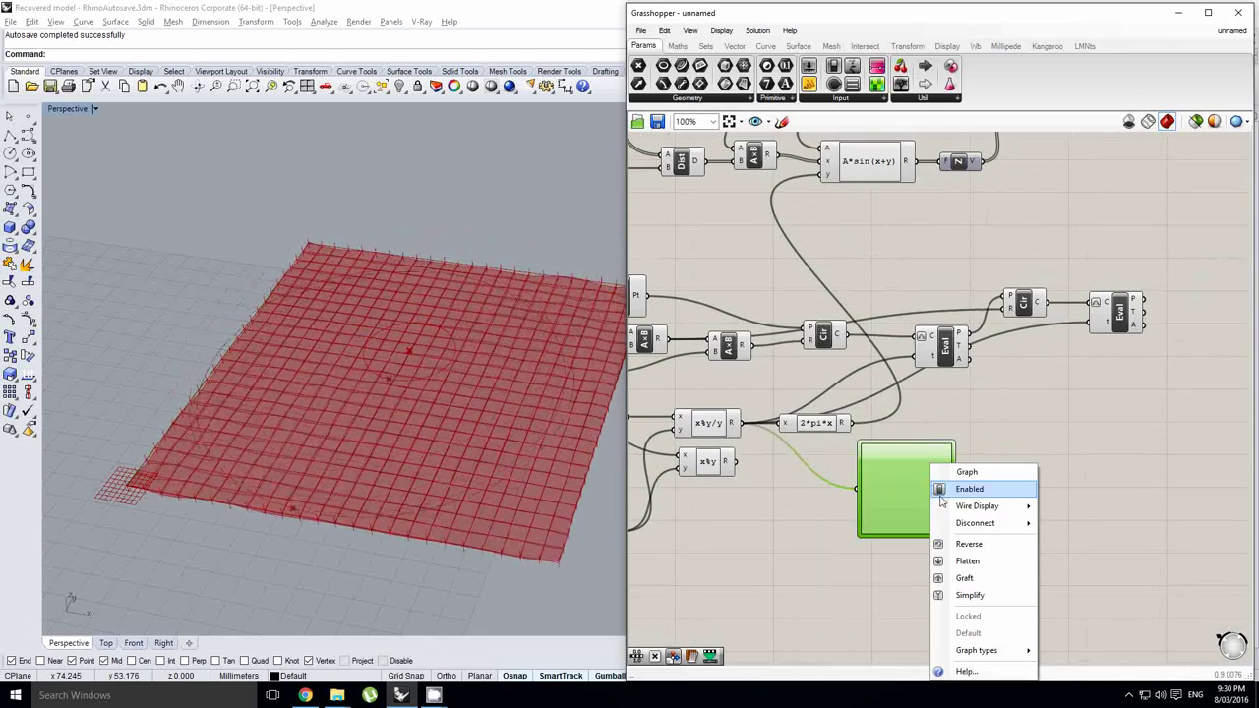
mouse_move(1013, 650)
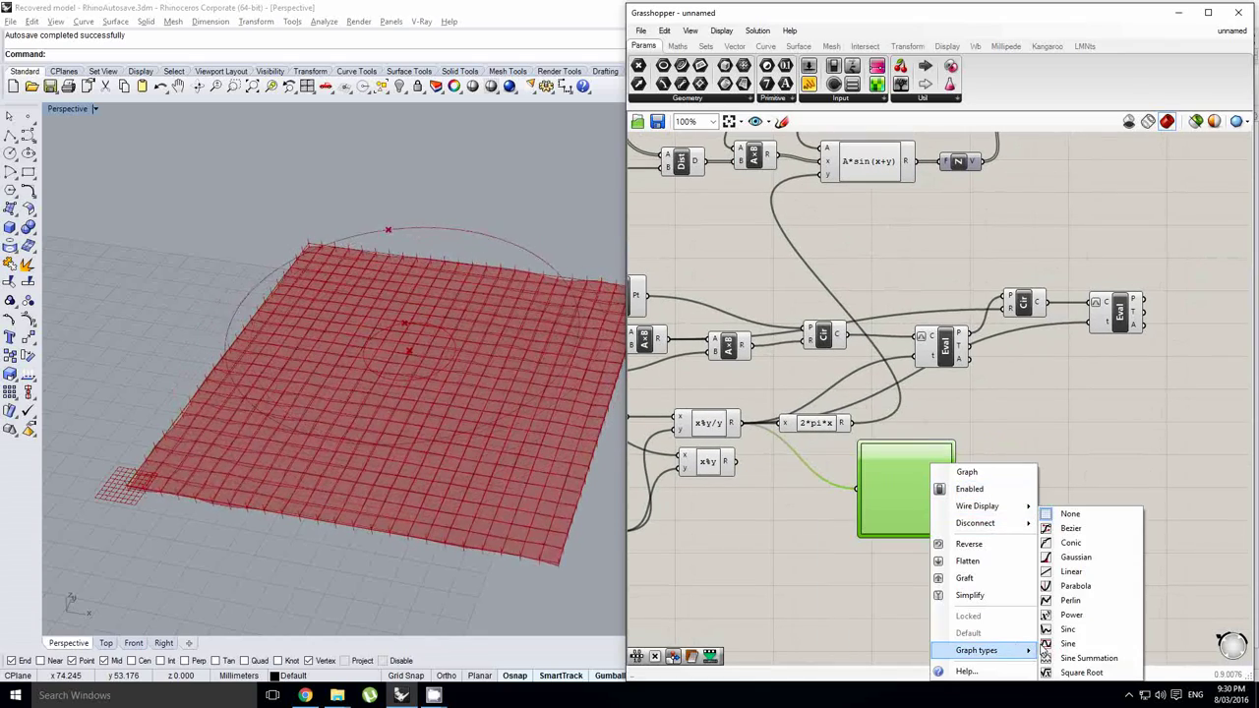
left_click(1067, 528)
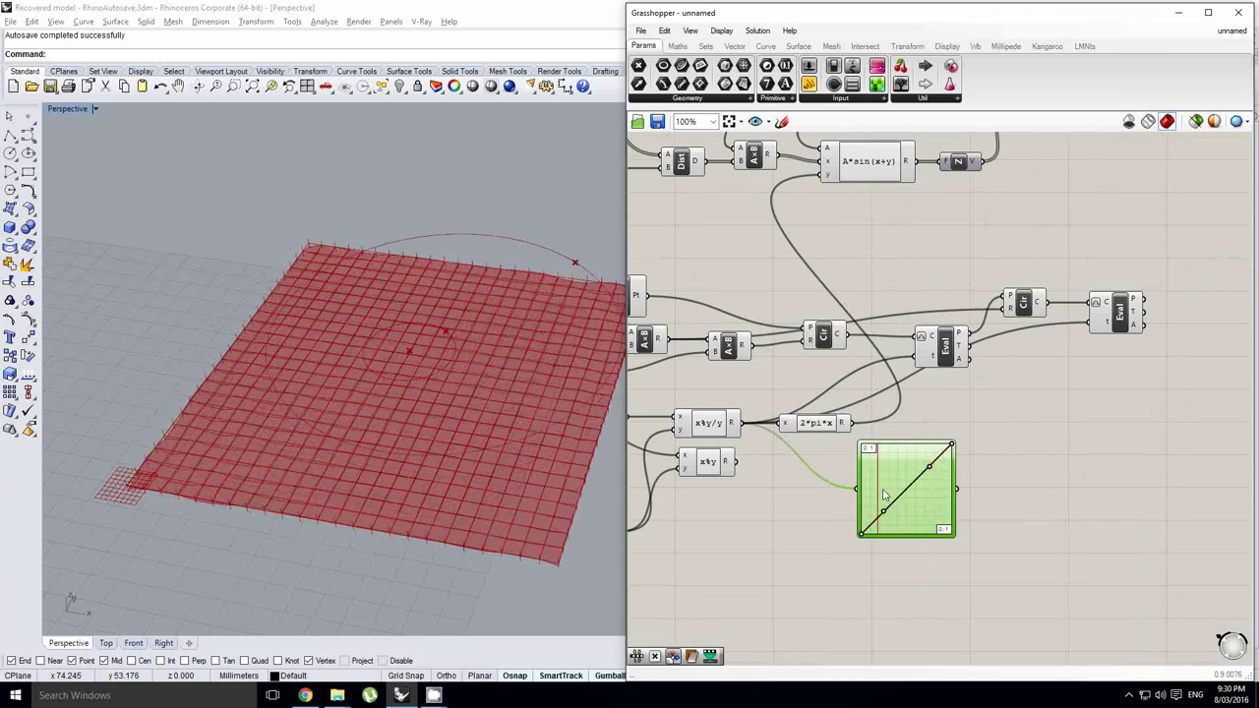
Replace the second Evaluate Curve's t input with the Graph Mapper's output.
right_click_drag(1045, 438, 1033, 442)
left_click(953, 495)
left_click_drag(945, 494, 1077, 335)
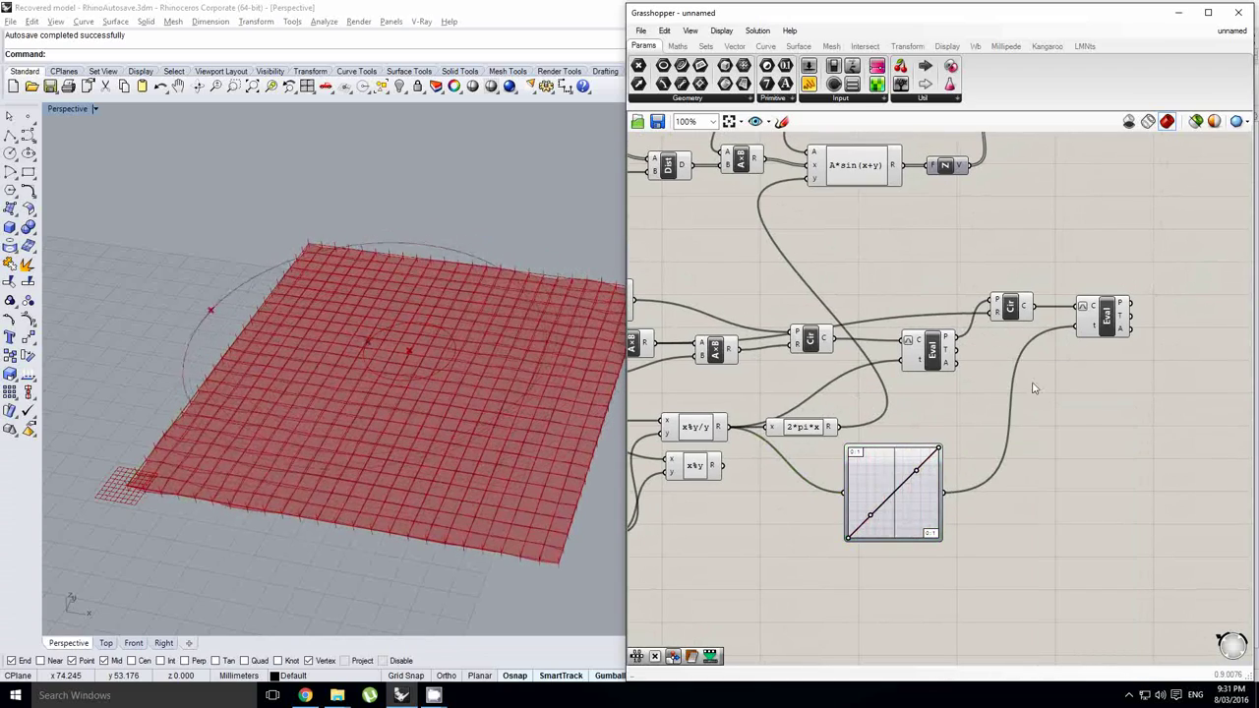
Turn off the preview of both Circle components and the first Evaluate Curve.
left_click_drag(1034, 386, 811, 273)
middle_click(809, 272)
left_click(810, 213)
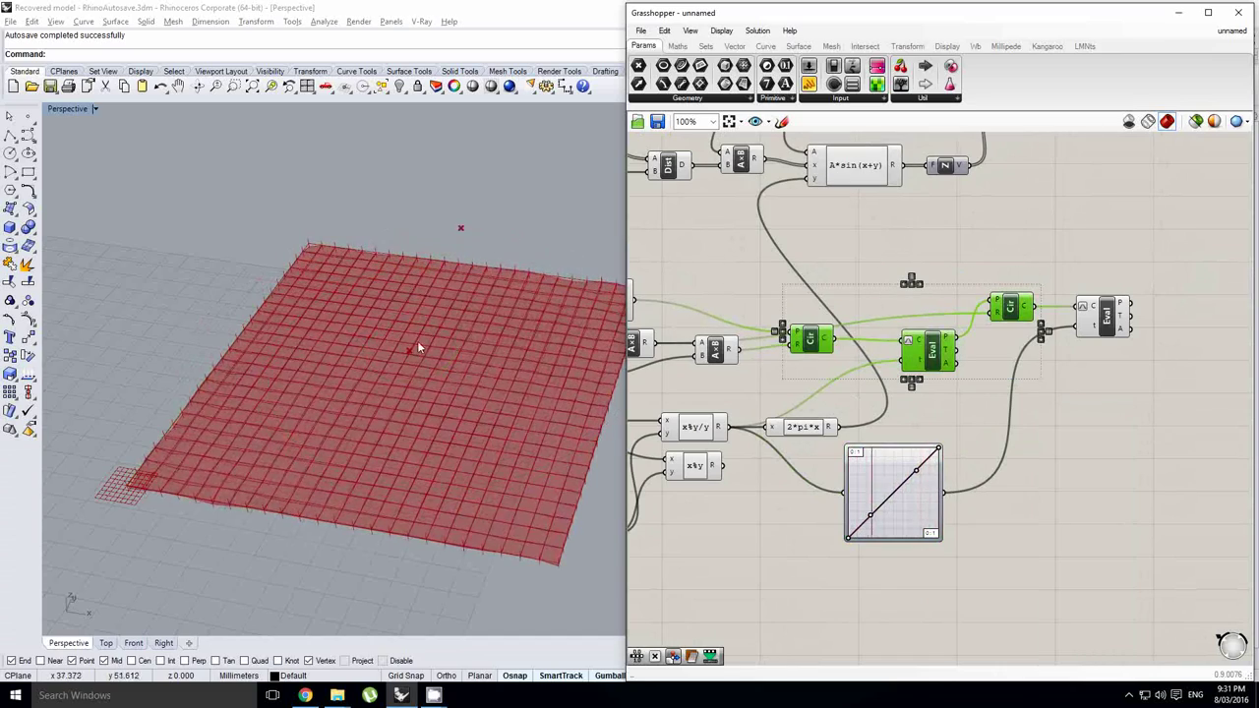
right_click_drag(419, 345, 432, 346)
right_click_drag(772, 422, 793, 411)
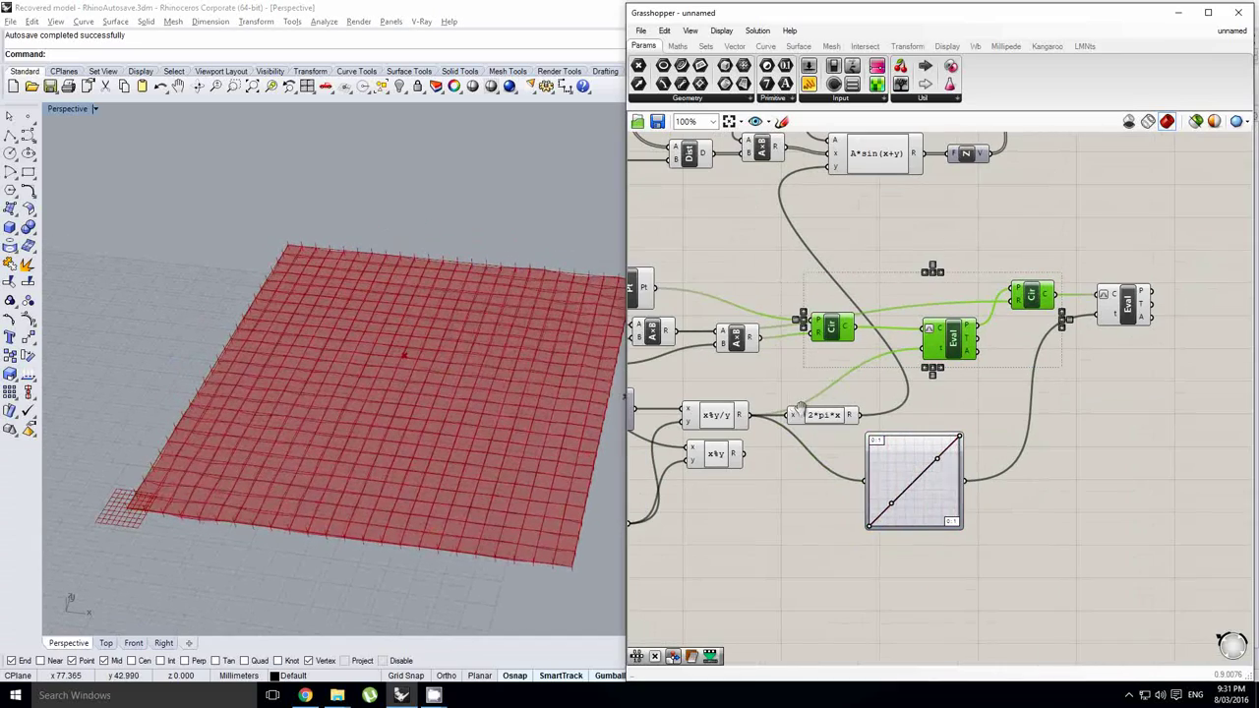
left_click(777, 497)
Raise the Graph Mapper's lower Bezier handle to the graph's left edge so the curve starts steeply.
scroll(940, 502, "up", 1)
left_click_drag(879, 504, 852, 451)
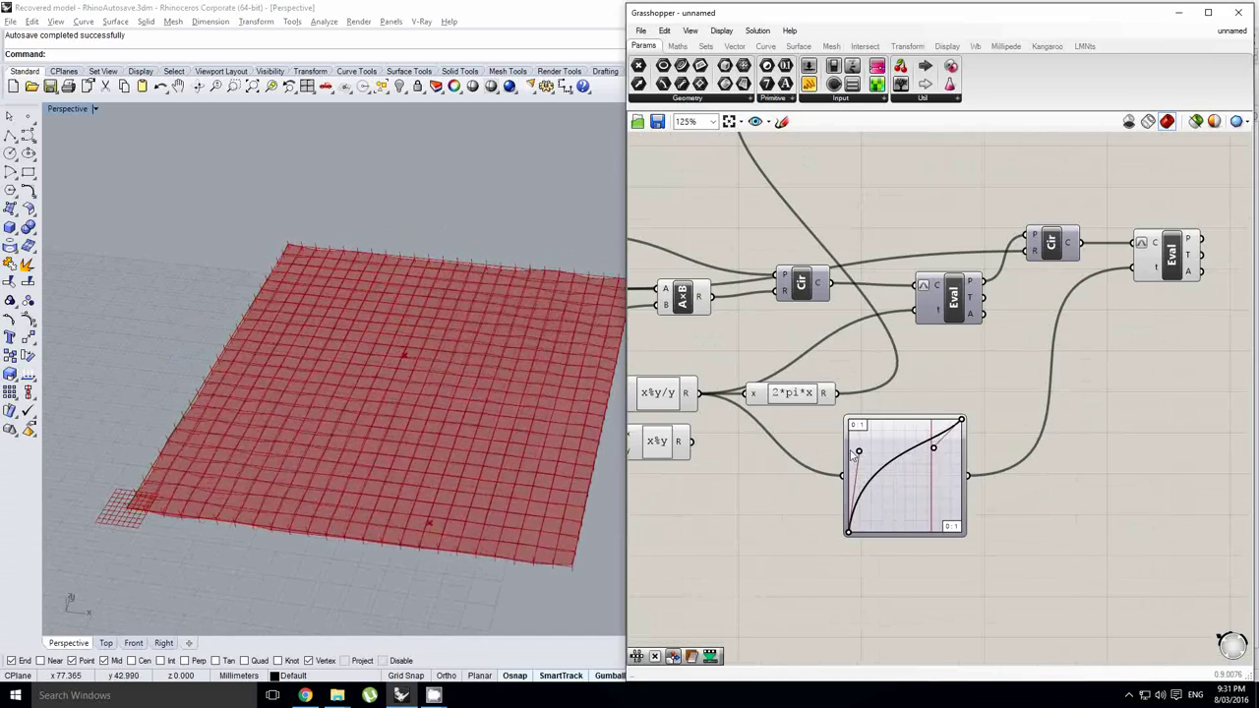
right_click_drag(414, 472, 356, 436)
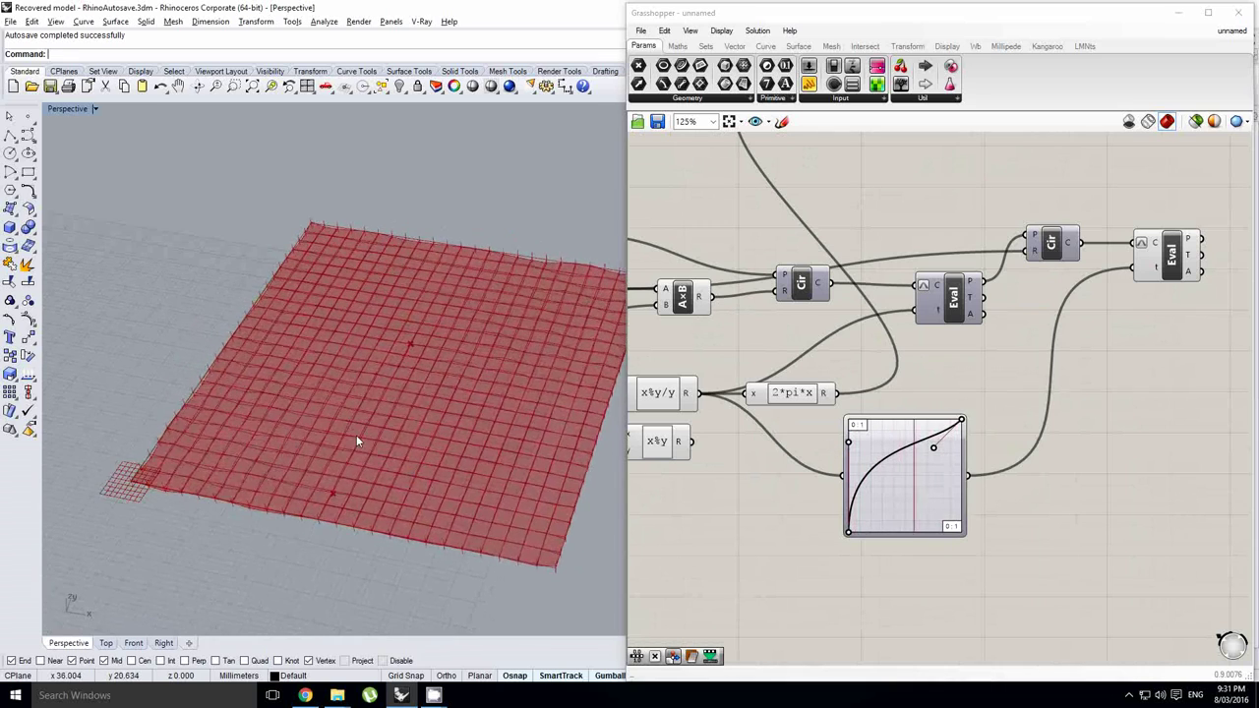
scroll(357, 436, "down", 6)
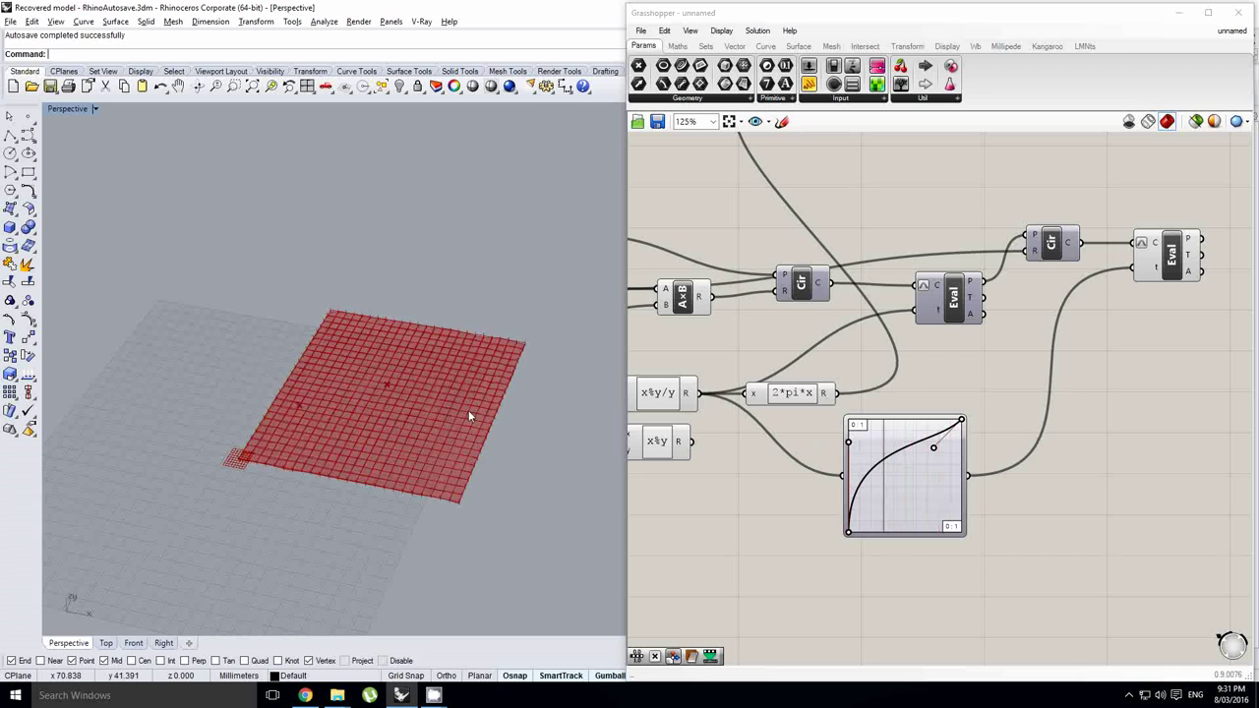
scroll(468, 404, "up", 2)
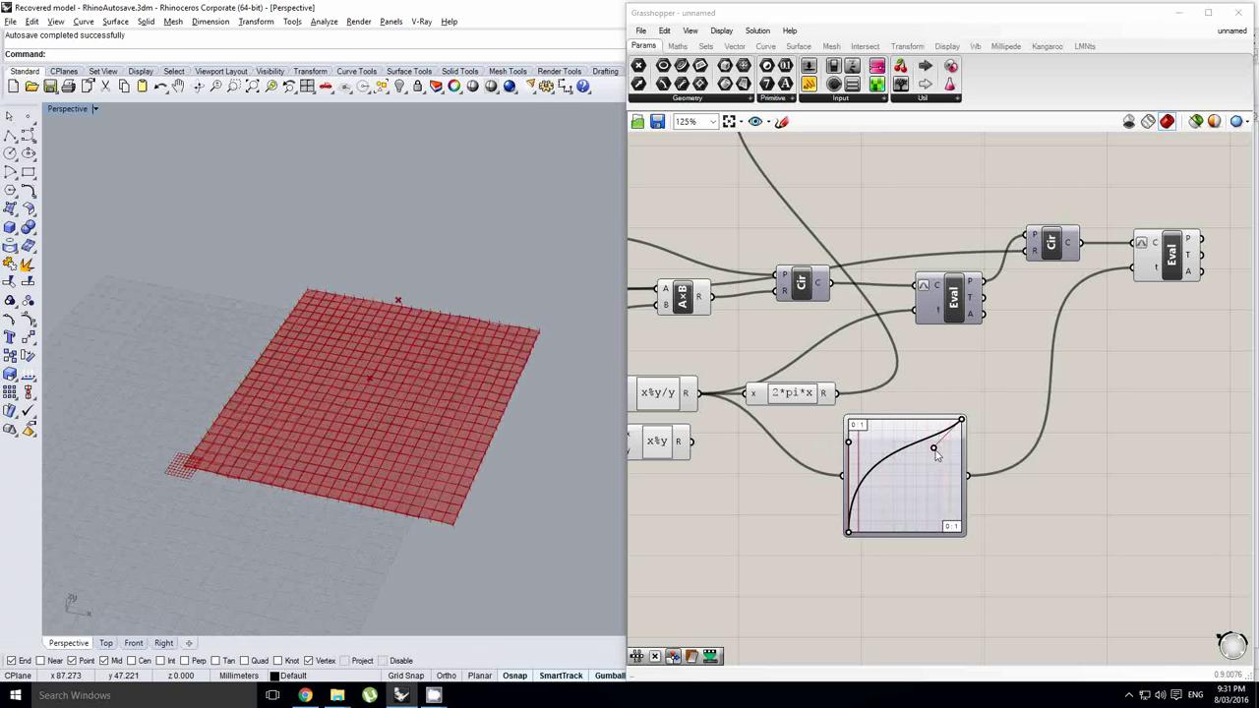
Move the Graph Mapper's upper Bezier handle to the graph's right edge and slightly lower it so the curve ends steeply.
scroll(933, 455, "up", 1)
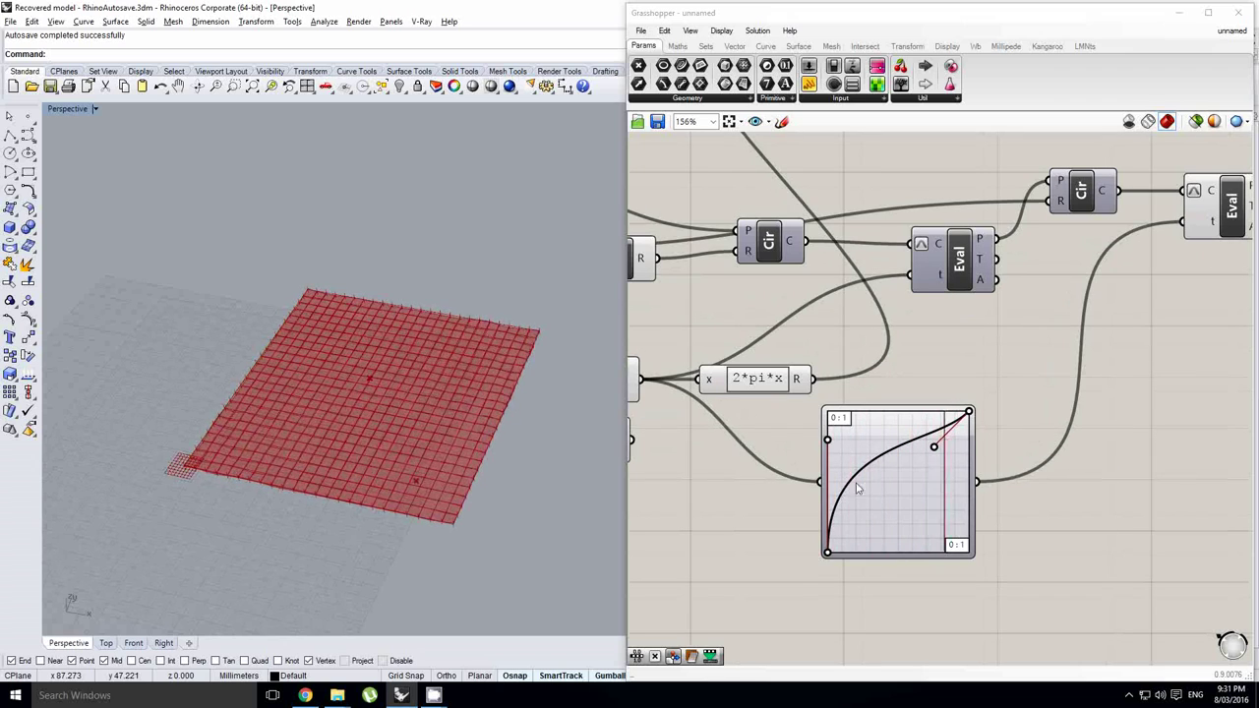
left_click_drag(935, 455, 956, 460)
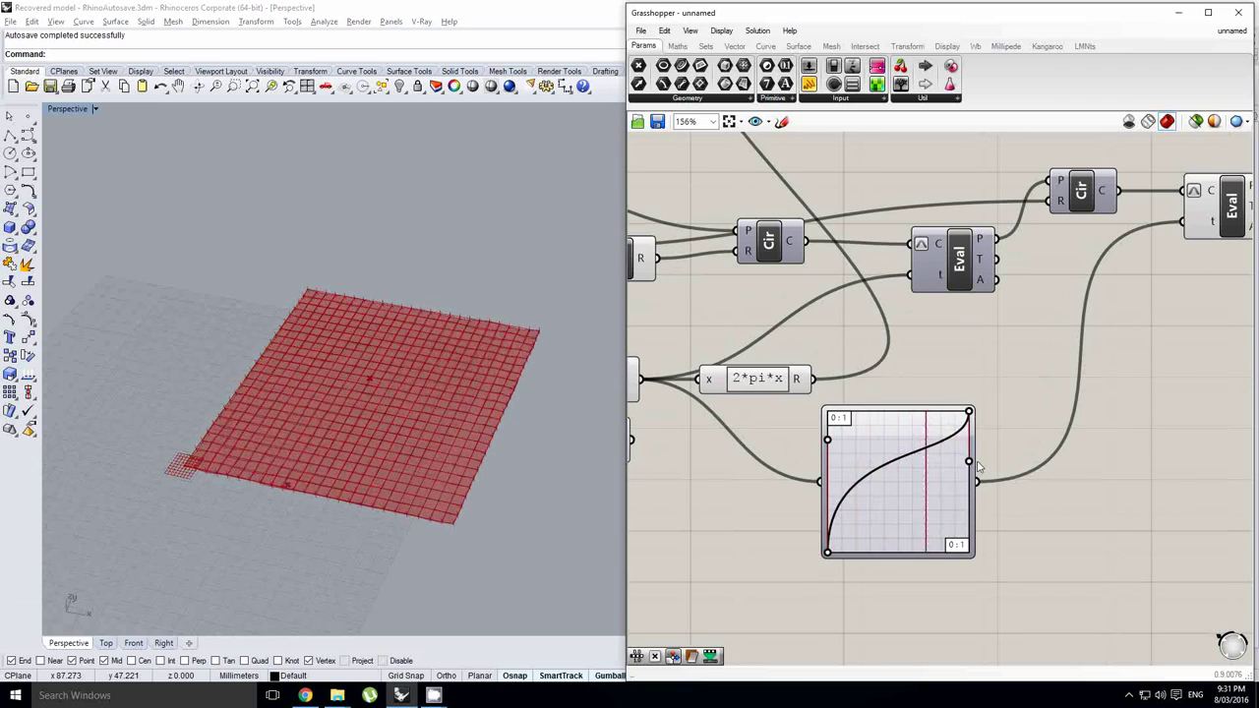
right_click_drag(427, 469, 416, 453)
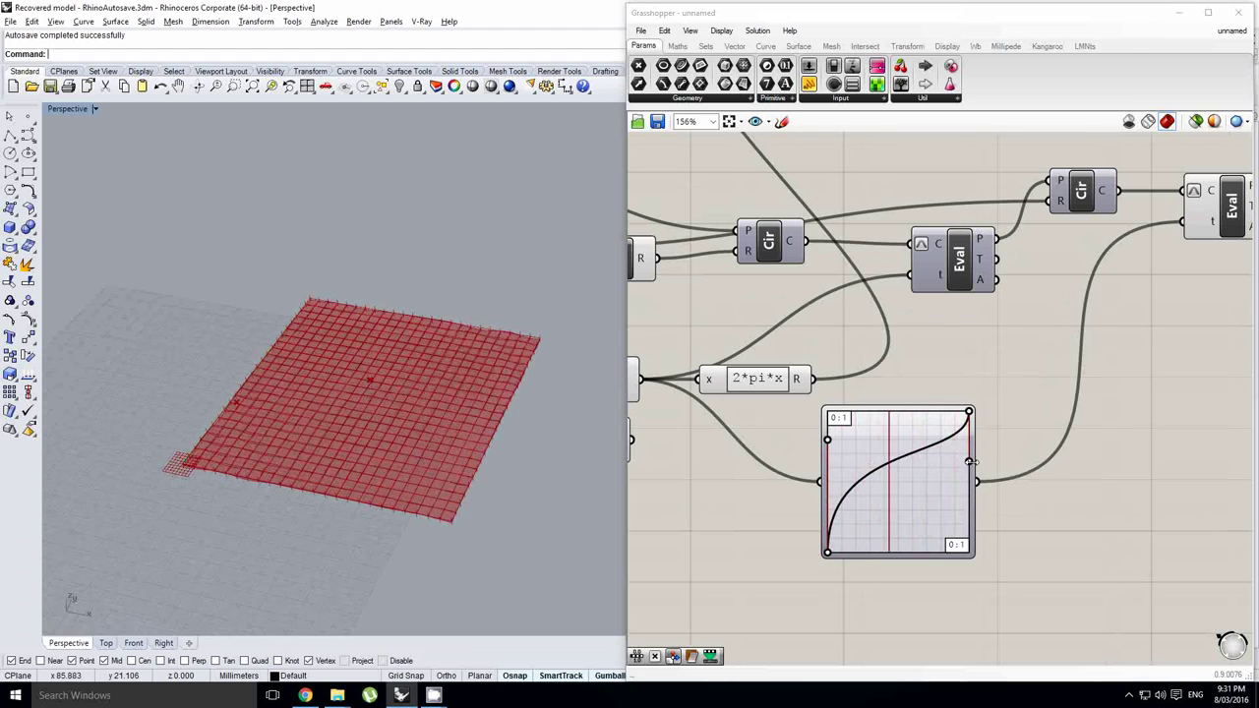
left_click_drag(969, 463, 969, 476)
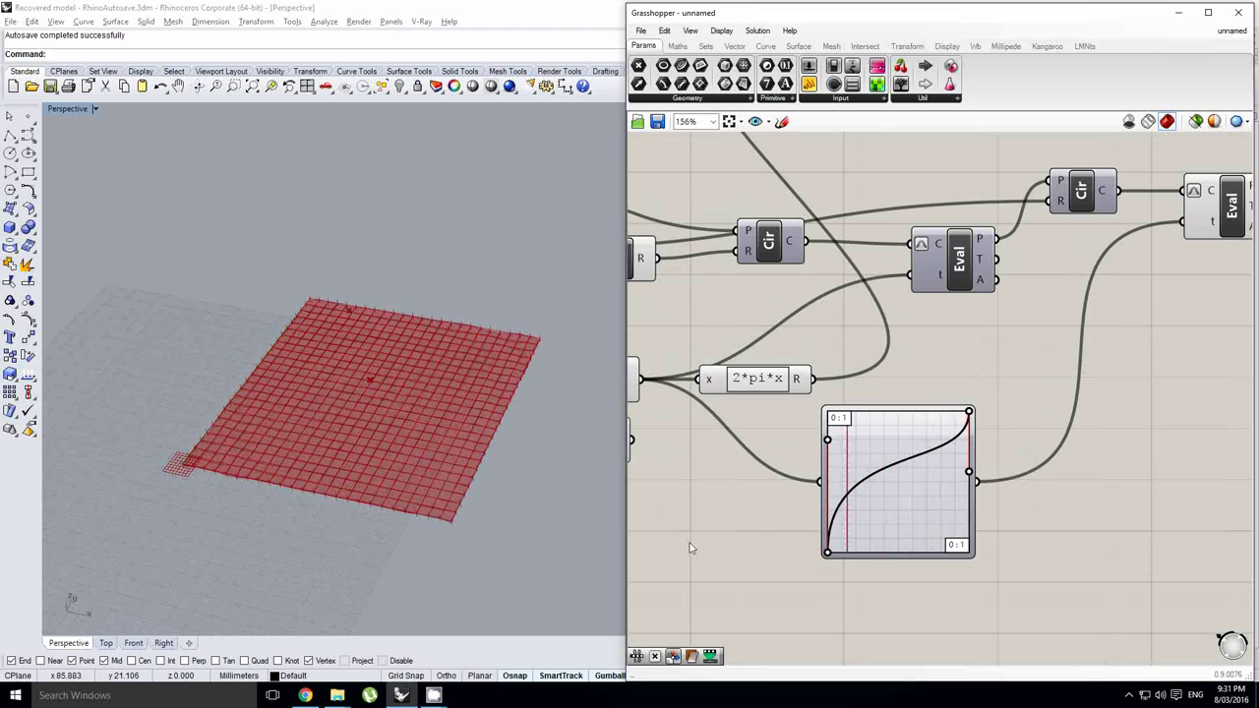
right_click_drag(345, 470, 344, 444)
Examine how the evaluated surface point, the distance component and the orbiting-point components relate to the A*sin(x+y) force chain.
right_click_drag(923, 358, 897, 404)
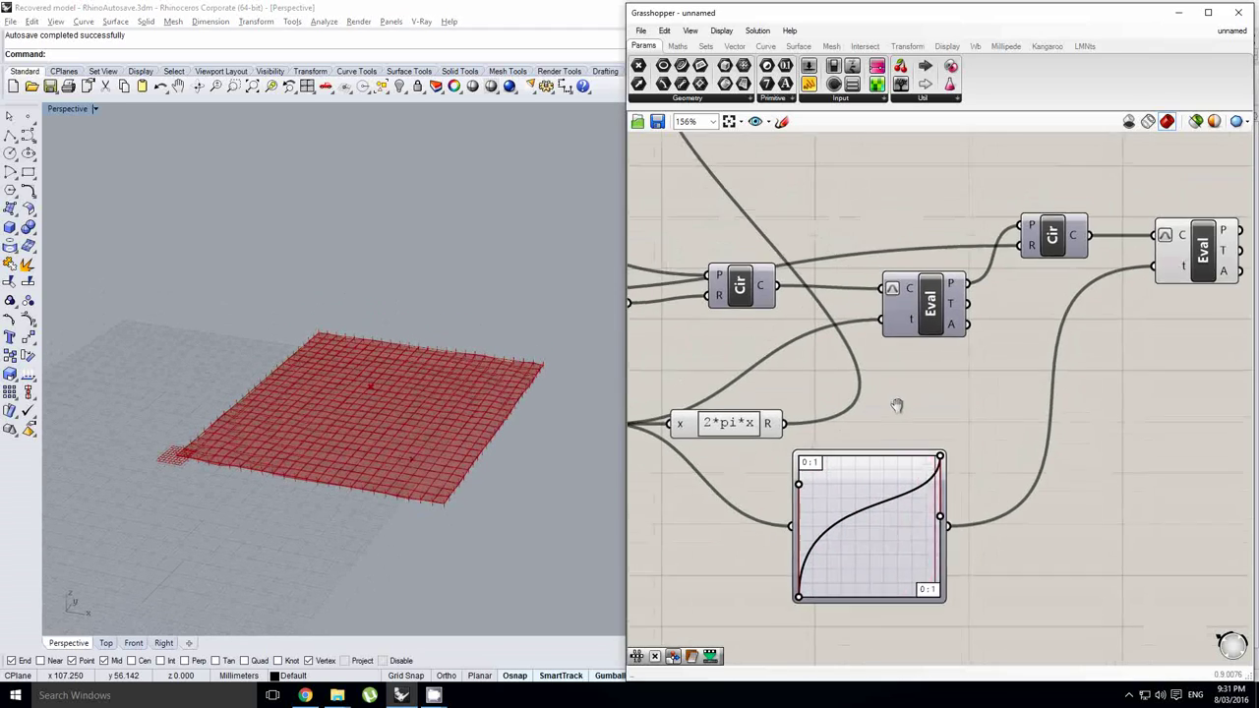
scroll(898, 406, "down", 1)
right_click(897, 407)
left_click(981, 404)
right_click_drag(986, 403, 1143, 405)
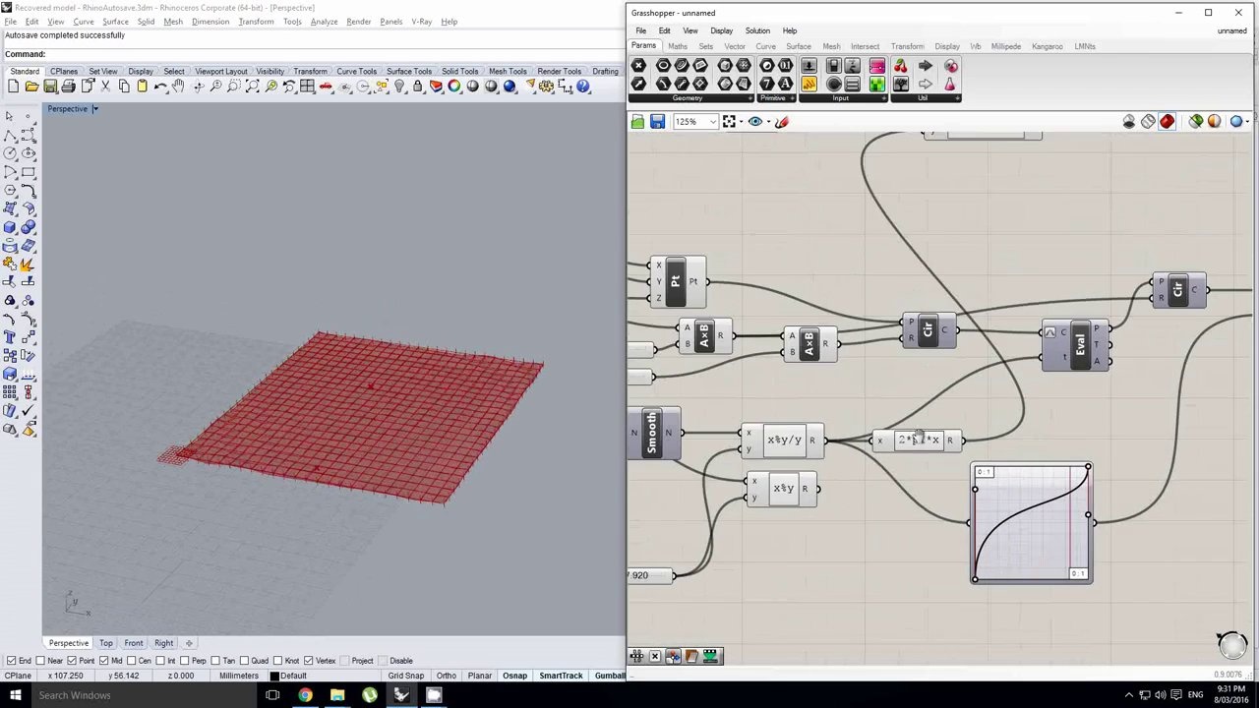
scroll(929, 435, "down", 3)
right_click_drag(937, 438, 913, 442)
scroll(866, 457, "up", 1)
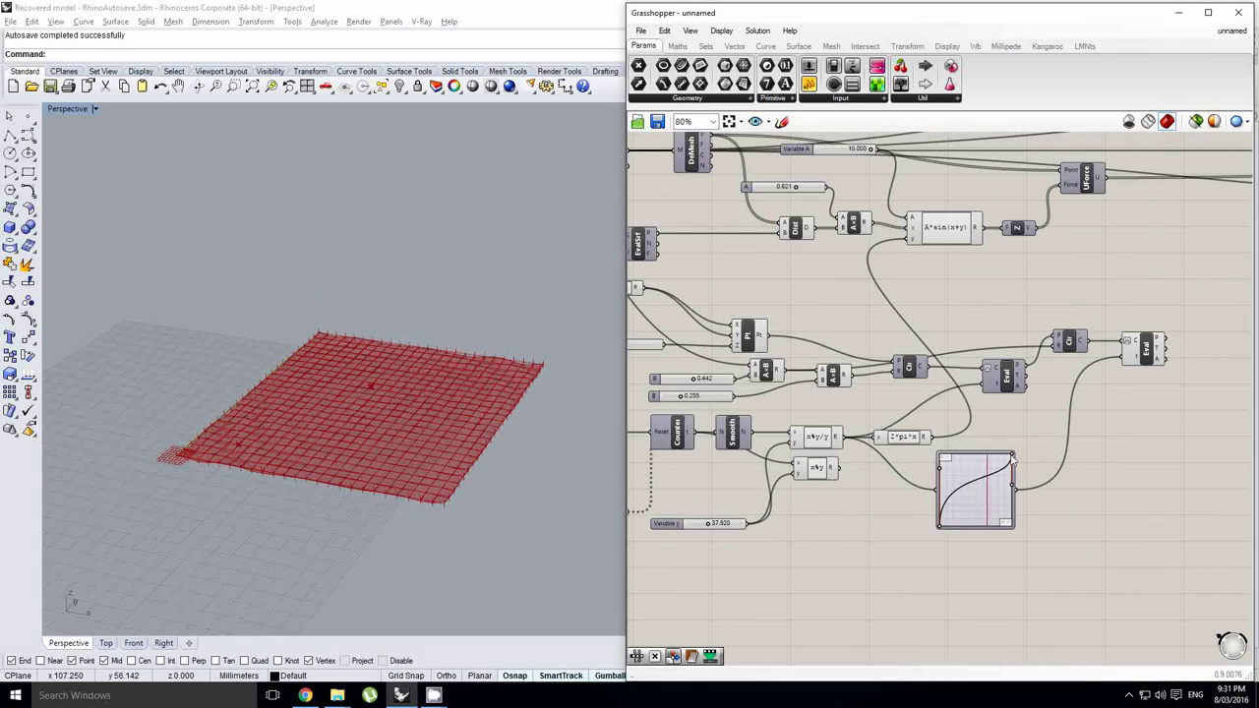
right_click_drag(1105, 415, 988, 455)
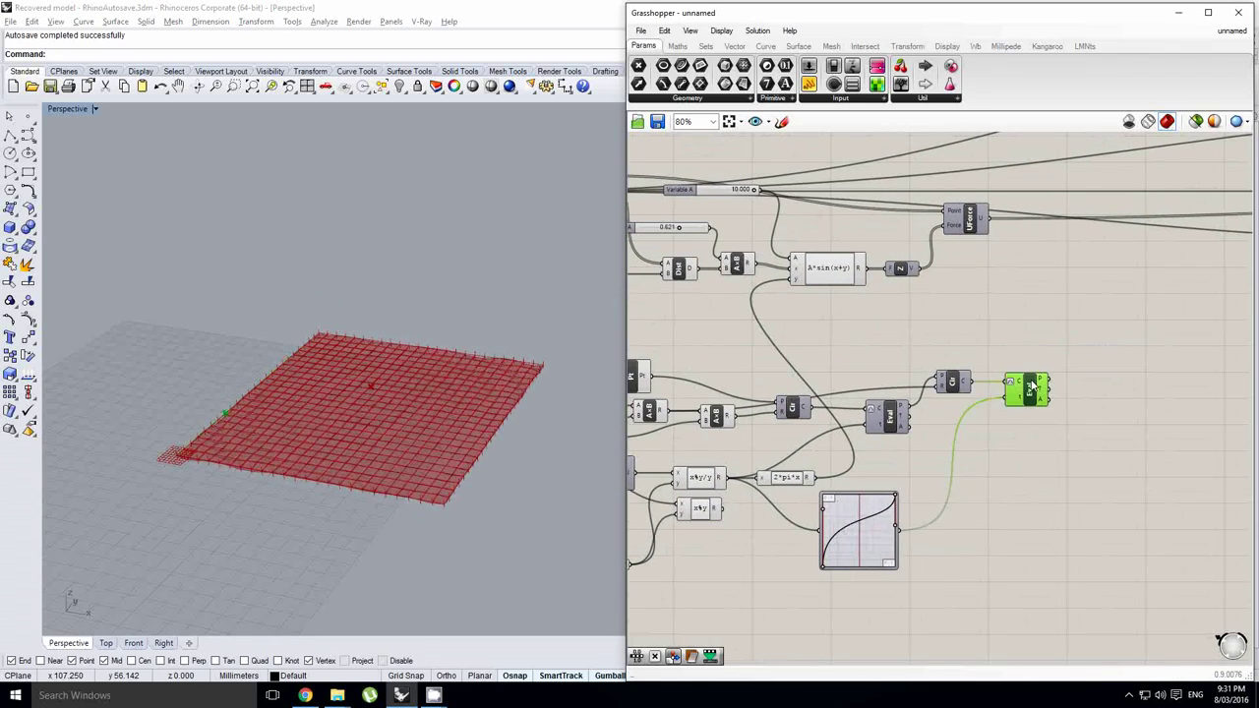
right_click_drag(991, 386, 960, 406)
right_click(960, 406)
left_click(981, 347)
right_click_drag(910, 344, 989, 354)
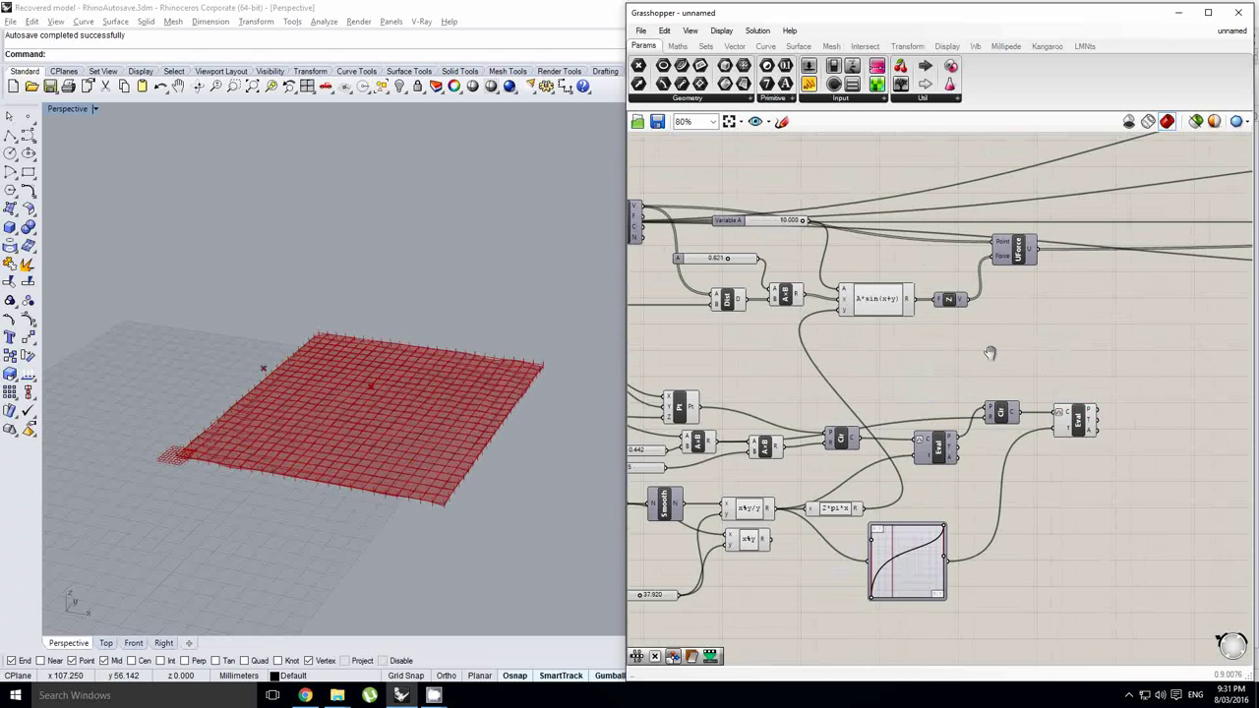
right_click(991, 355)
left_click(989, 396)
right_click_drag(839, 337, 956, 372)
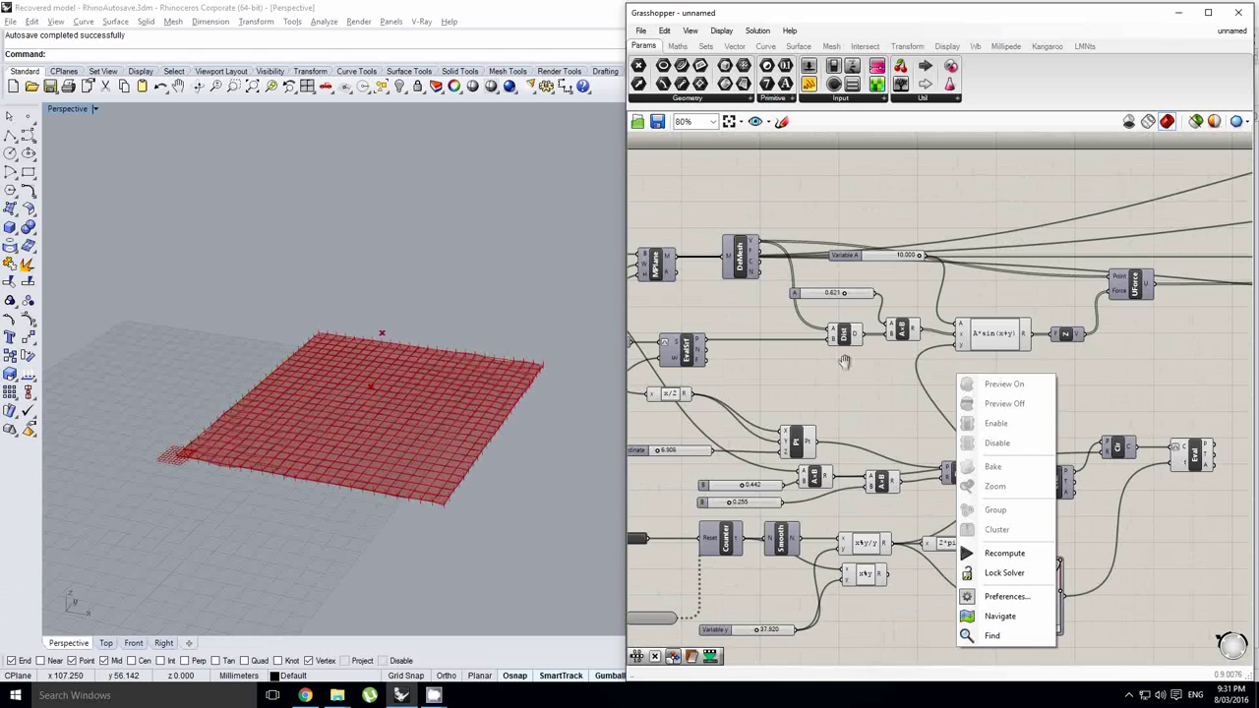
left_click(723, 361)
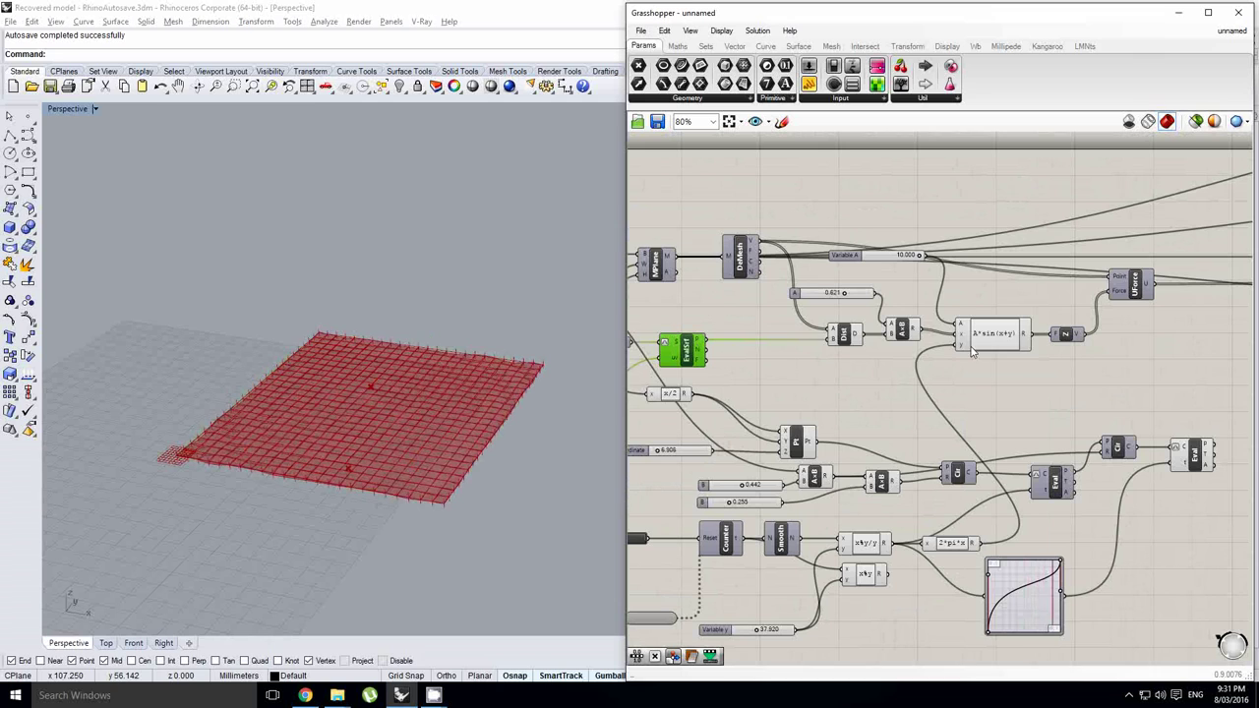
Shift the Distance, multiplication, A*sin(x+y), Unit Z and UForce components with their sliders to the right, clear of the second Evaluate Curve.
scroll(929, 345, "down", 1)
right_click_drag(900, 349, 798, 361)
left_click_drag(703, 250, 1101, 401)
left_click_drag(926, 351, 1207, 361)
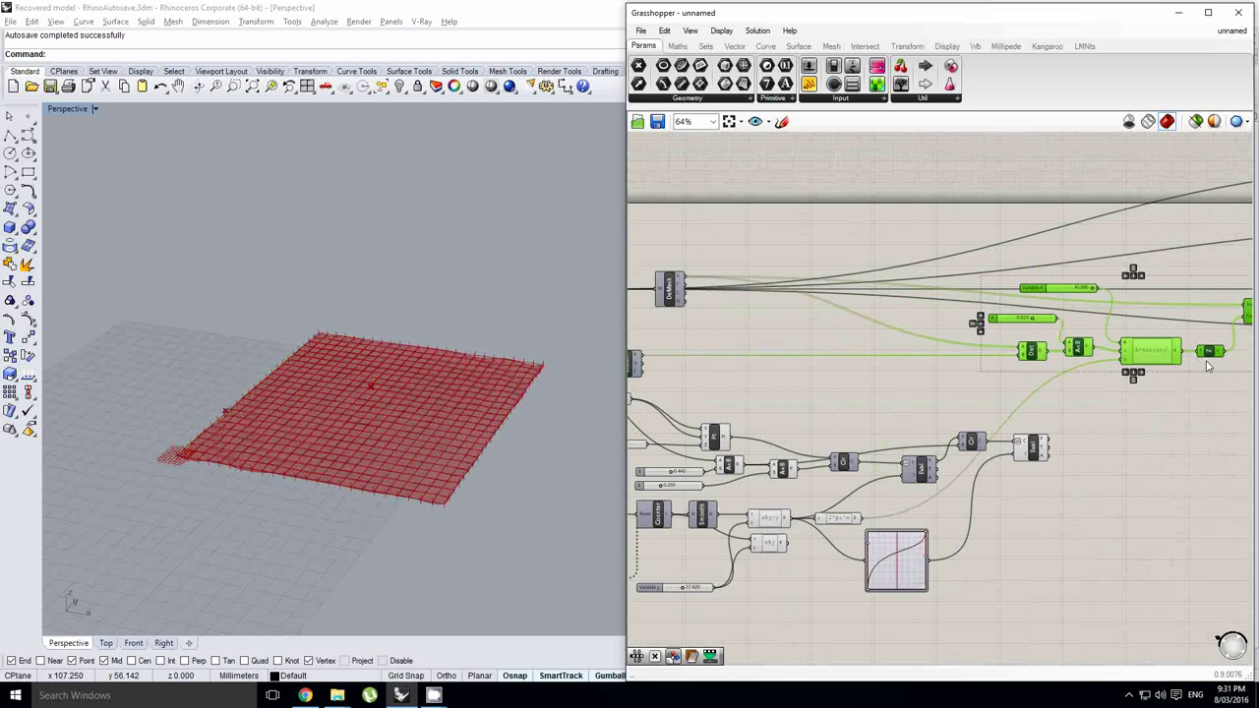
right_click_drag(1075, 398, 983, 396)
right_click(984, 396)
left_click(948, 372)
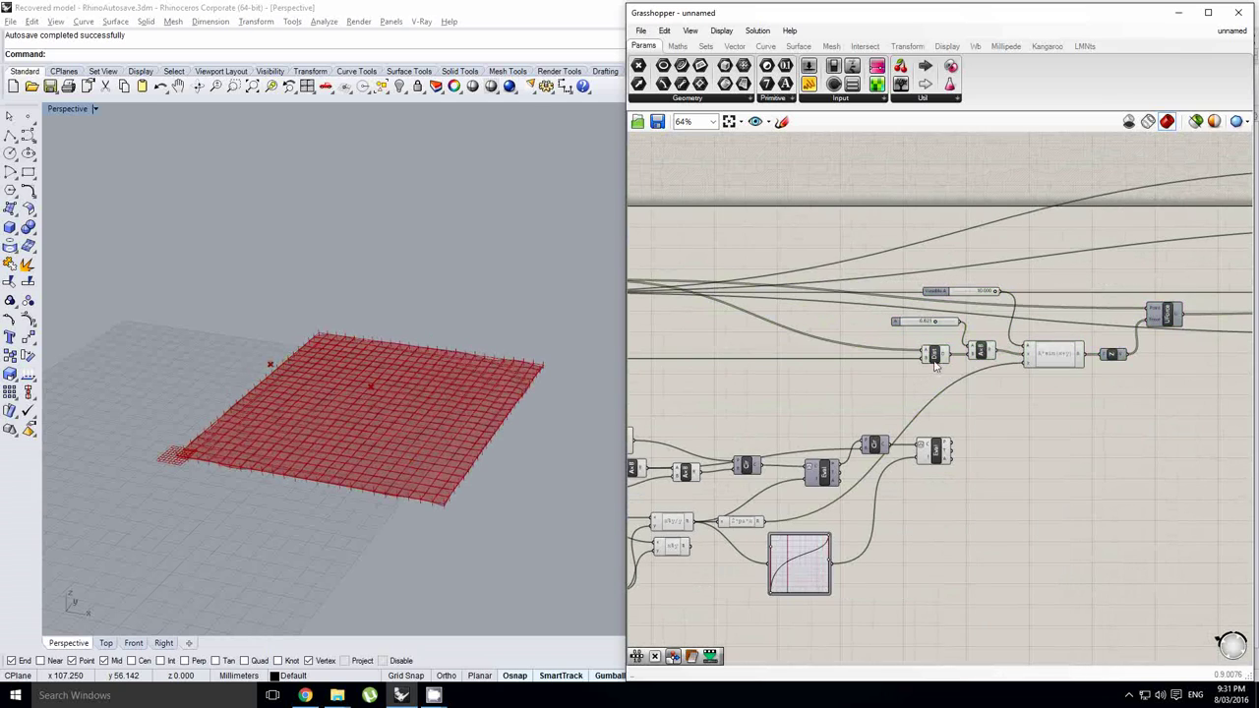
left_click_drag(1054, 347, 1191, 384)
left_click_drag(936, 355, 1062, 364)
Replace the Distance component's B input with the point output of the second Evaluate Curve.
left_click(990, 444)
scroll(989, 446, "up", 2)
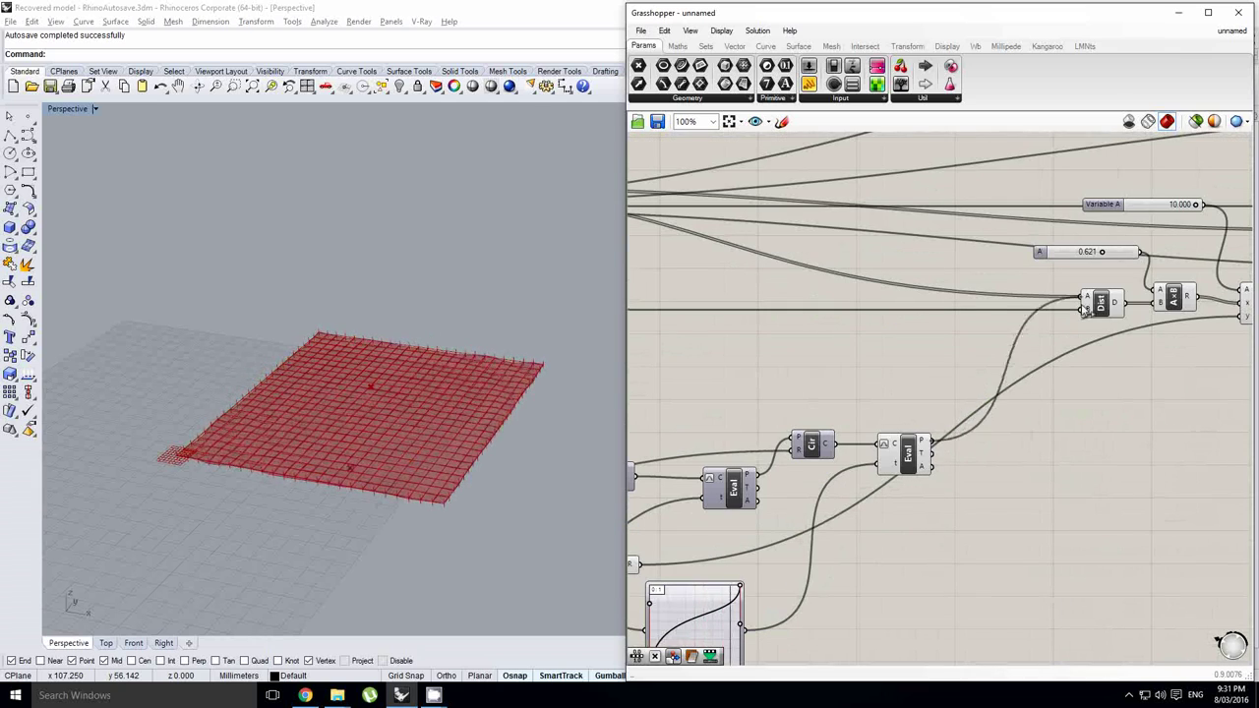
mouse_move(385, 428)
right_mouse_down()
mouse_move(427, 424)
mouse_move(386, 425)
right_mouse_up()
scroll(398, 421, "up", 4)
scroll(859, 384, "down", 2)
Increase the Variable y slider that feeds the x%y/y expression.
left_click(889, 429)
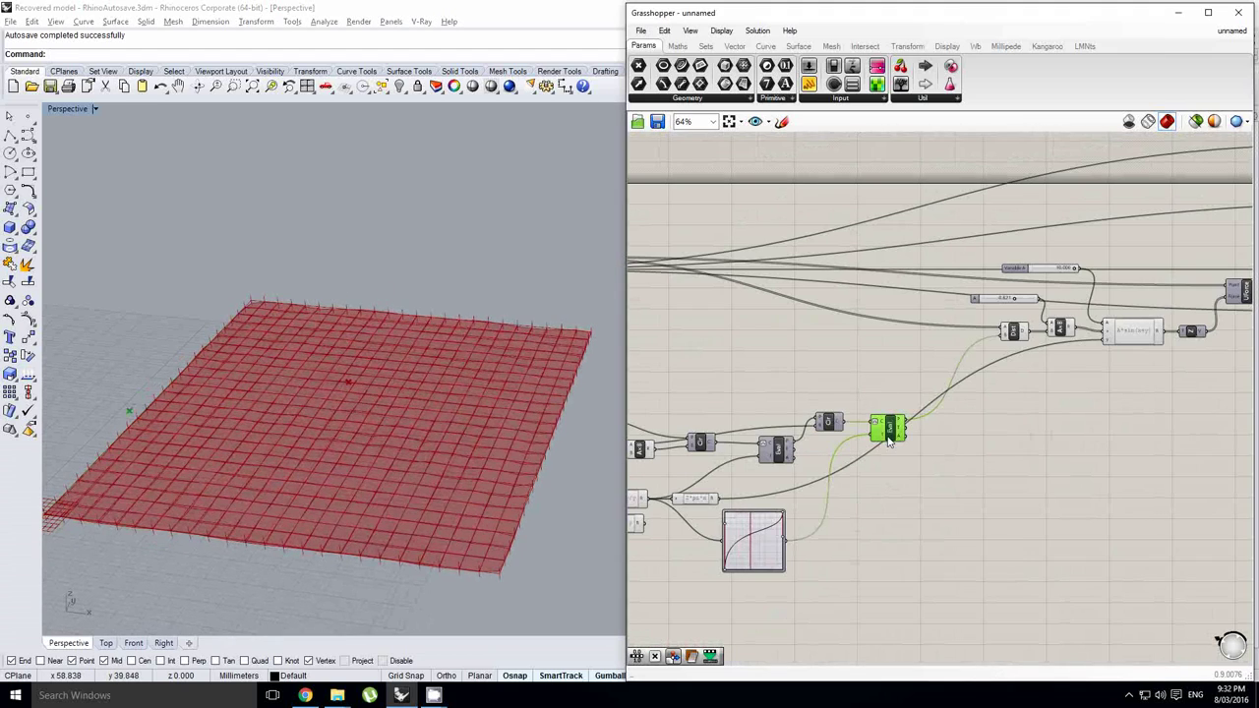
right_click_drag(824, 472, 917, 410)
right_click_drag(708, 480, 777, 455)
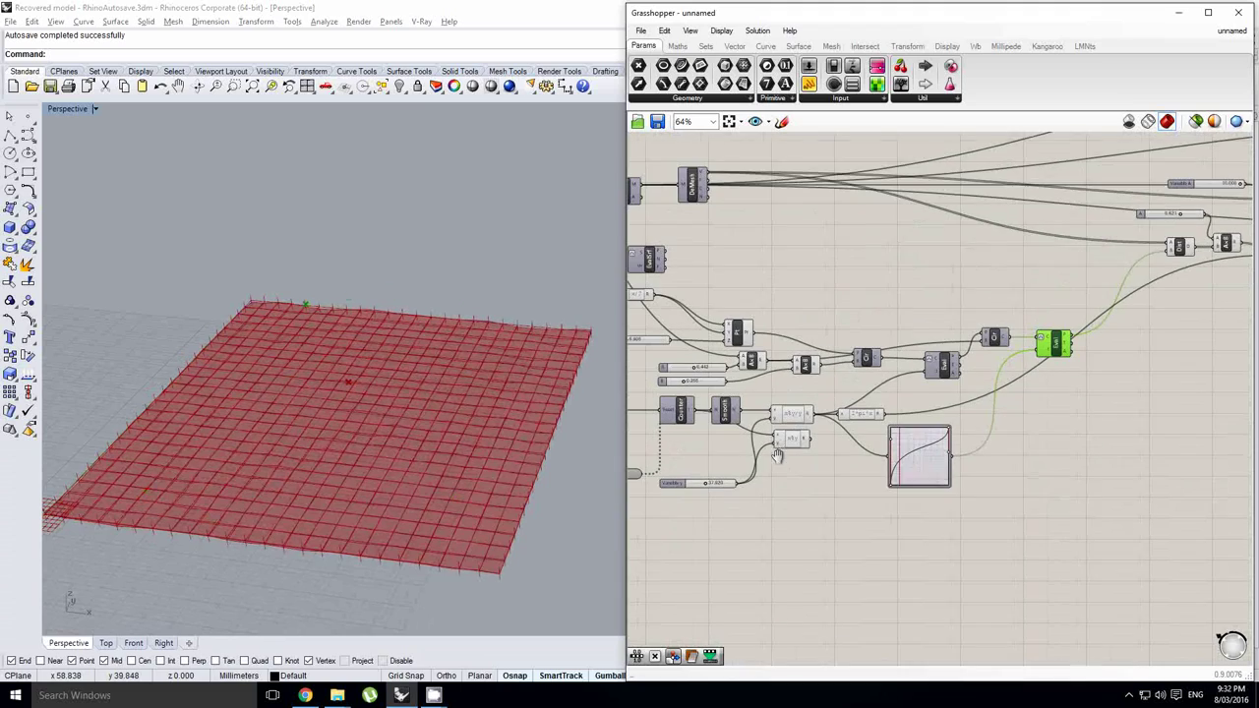
scroll(705, 489, "up", 1)
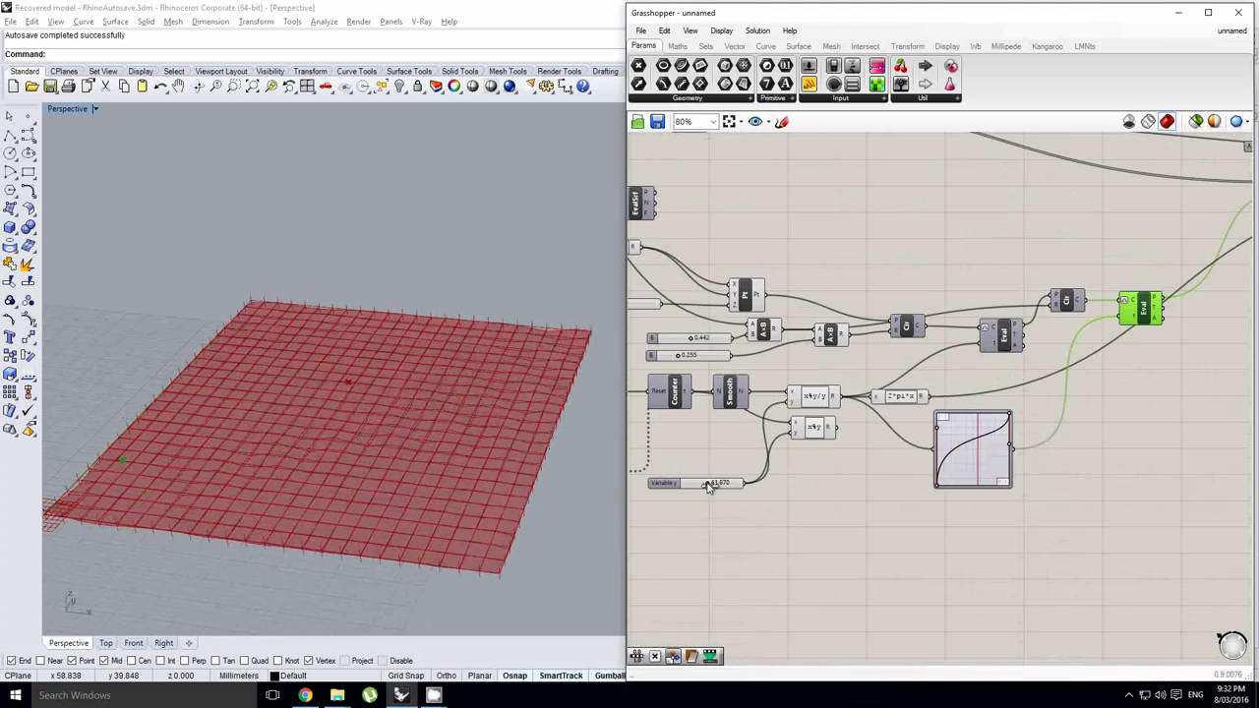
right_click_drag(947, 349, 904, 376)
Raise the Variable A slider's maximum to 50.
right_click_drag(1132, 264, 877, 376)
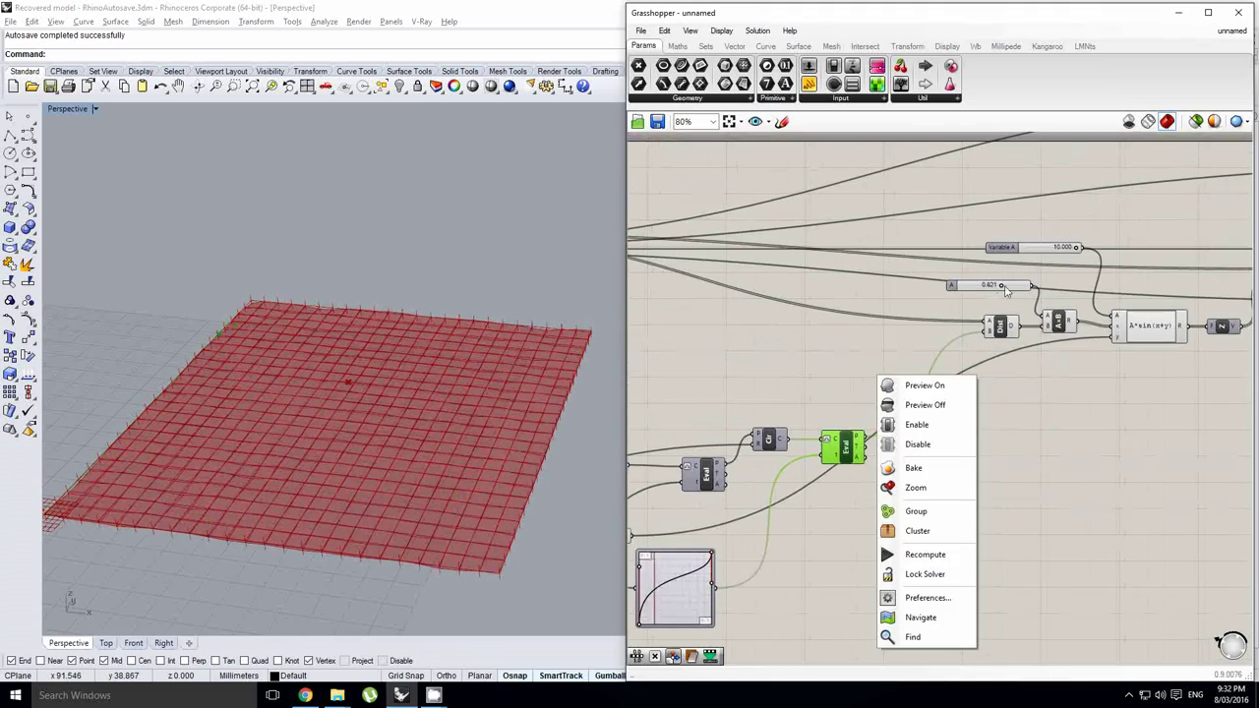
scroll(1005, 290, "up", 2)
right_click_drag(1058, 298, 891, 327)
right_click_drag(520, 460, 500, 428)
right_click_drag(946, 308, 937, 324)
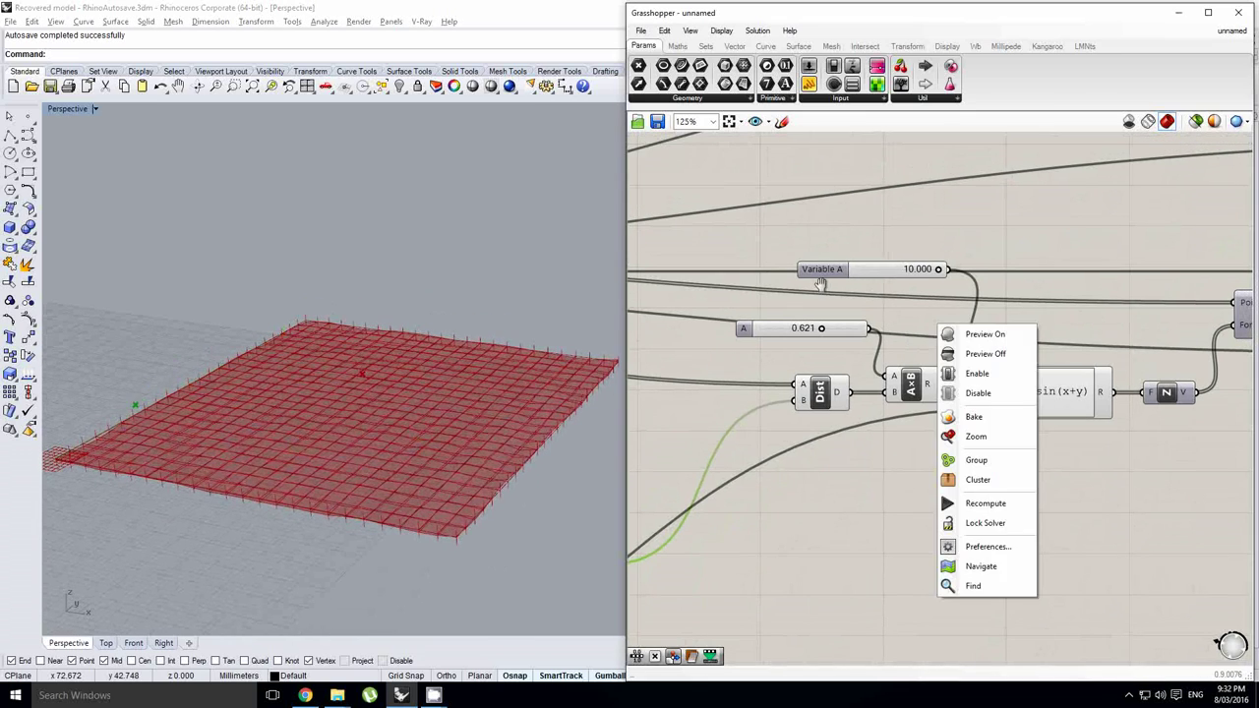
double_click(828, 271)
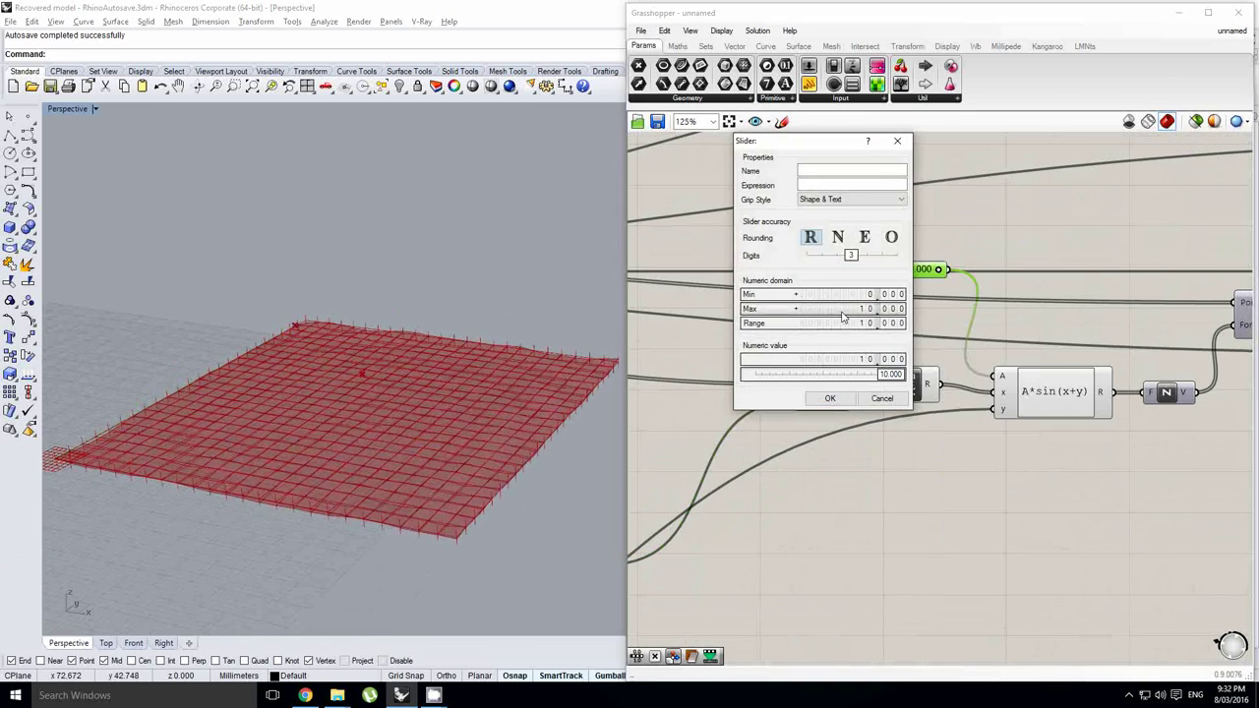
double_click(842, 311)
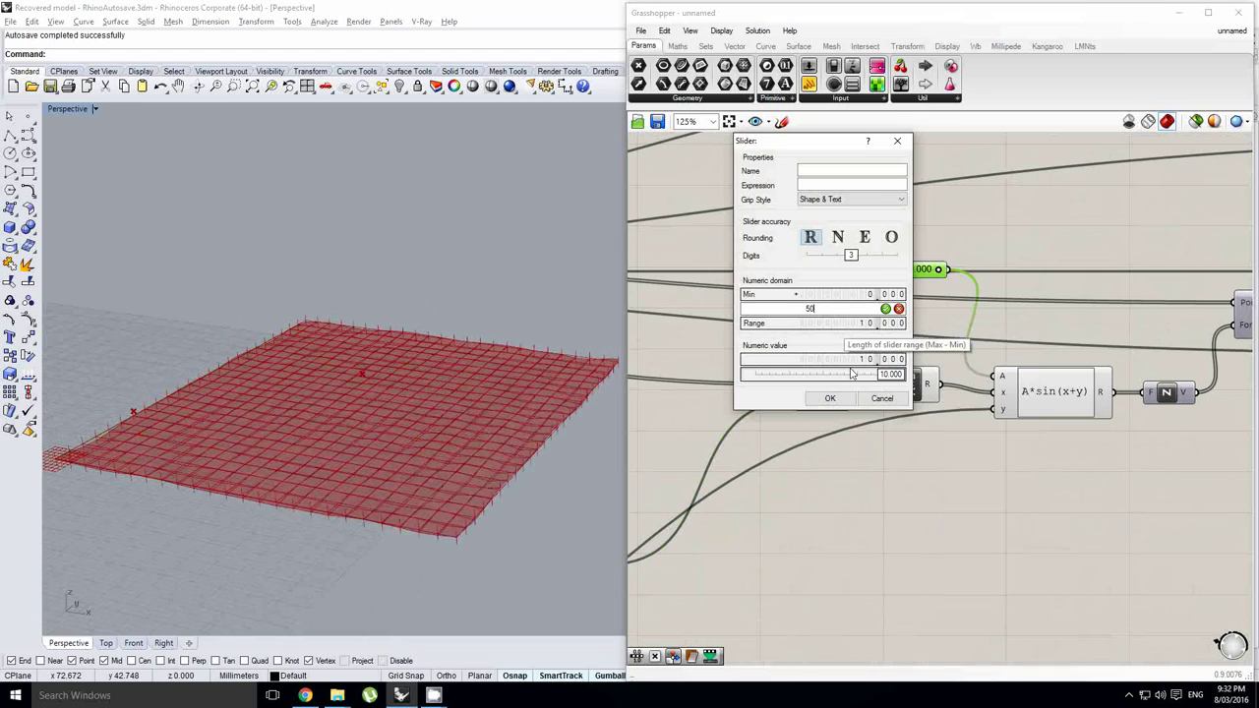
left_click(831, 398)
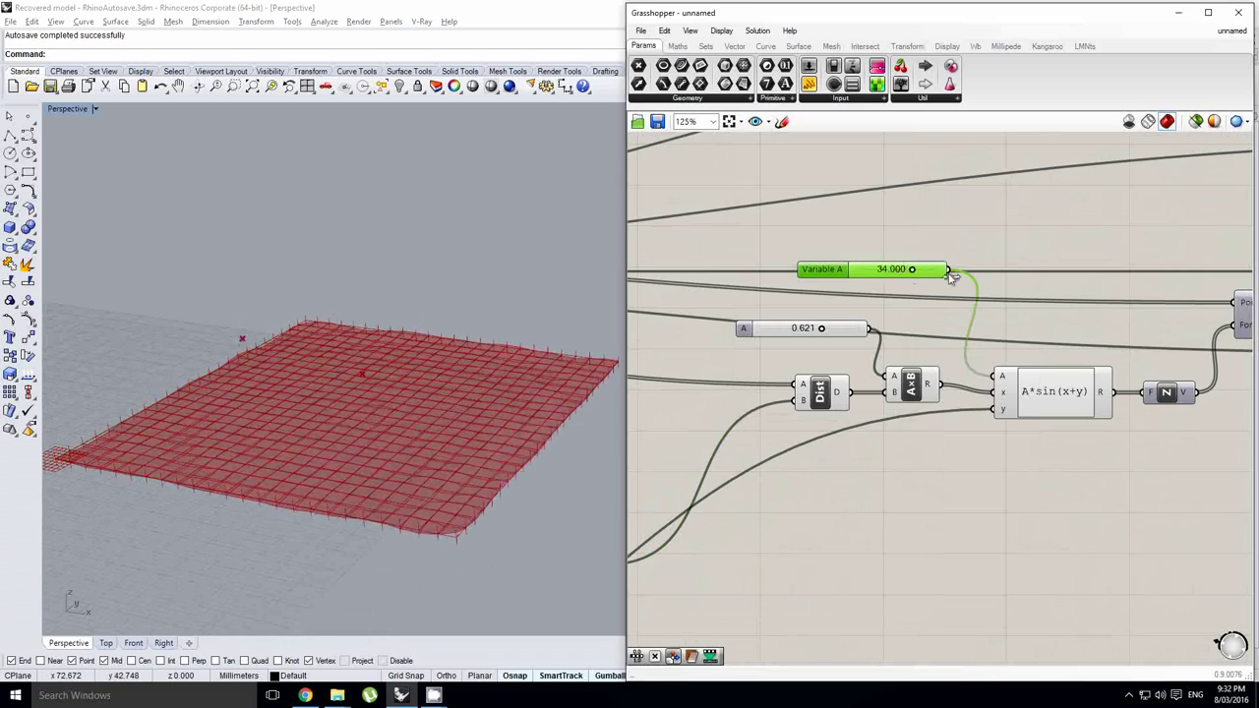
Set the Variable A slider, which drives the A input of A*sin(x+y), to 50.000.
left_click_drag(950, 277, 960, 295)
mouse_move(396, 427)
right_mouse_down()
mouse_move(405, 388)
mouse_move(417, 439)
right_mouse_up()
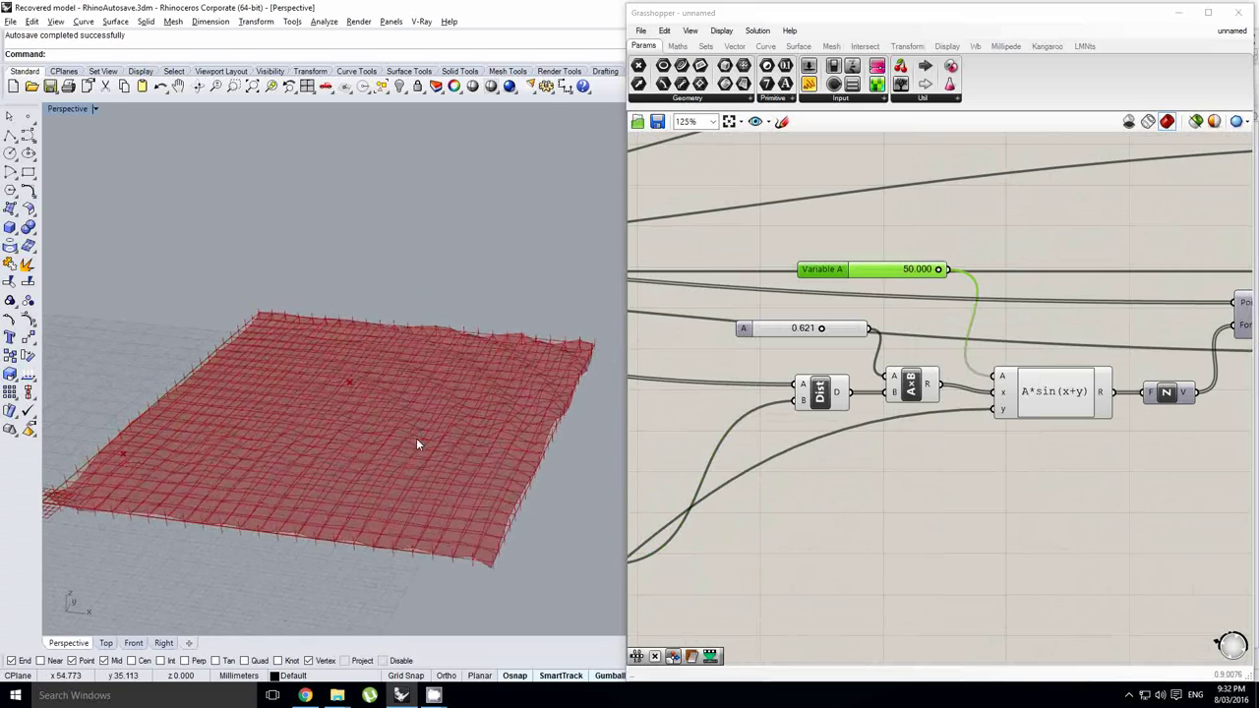
right_click_drag(448, 381, 459, 419)
right_click_drag(770, 355, 925, 339)
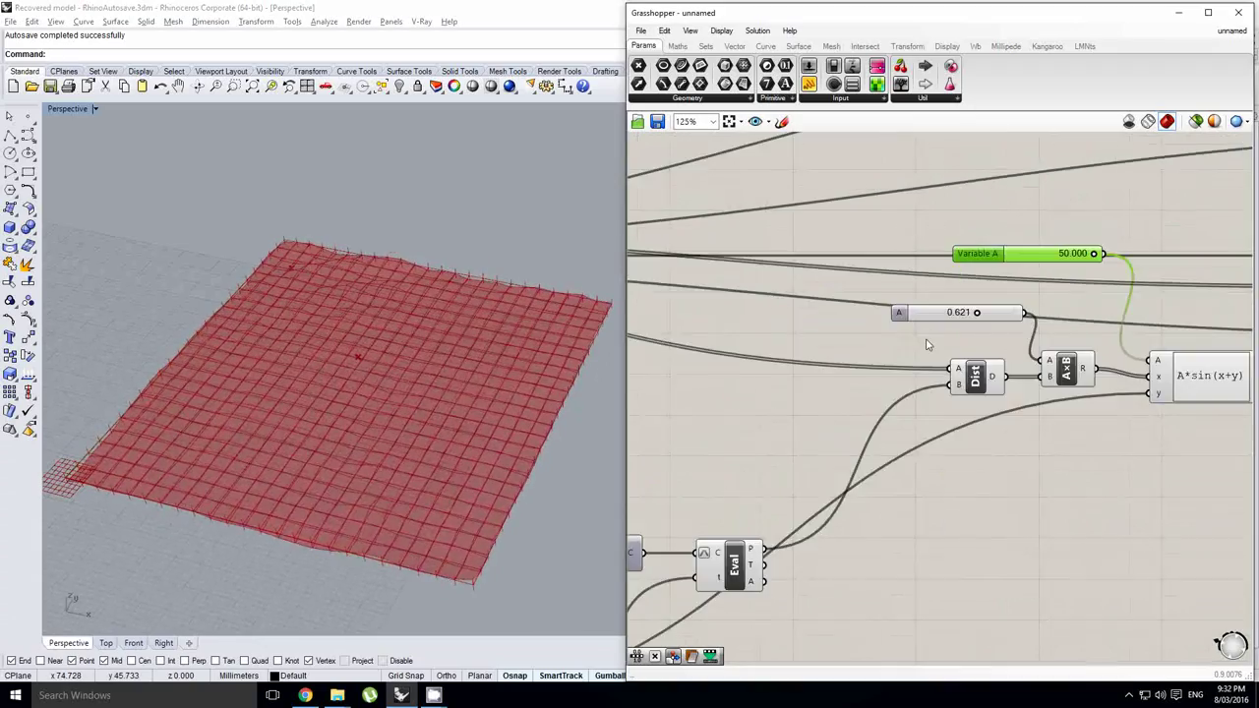
scroll(925, 344, "down", 8)
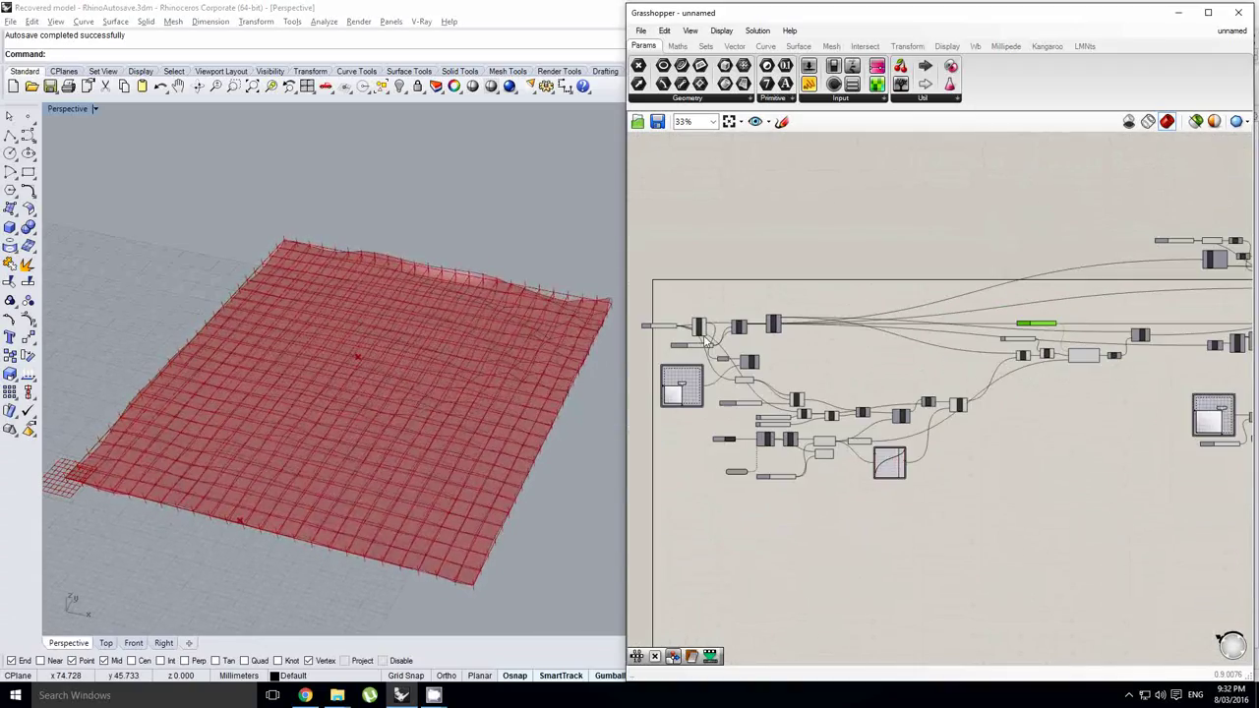
Turn off the preview of the Rectangle component at the start of the definition.
scroll(699, 332, "up", 1)
left_click(700, 329)
scroll(700, 330, "up", 1)
middle_click(699, 326)
left_click(739, 360)
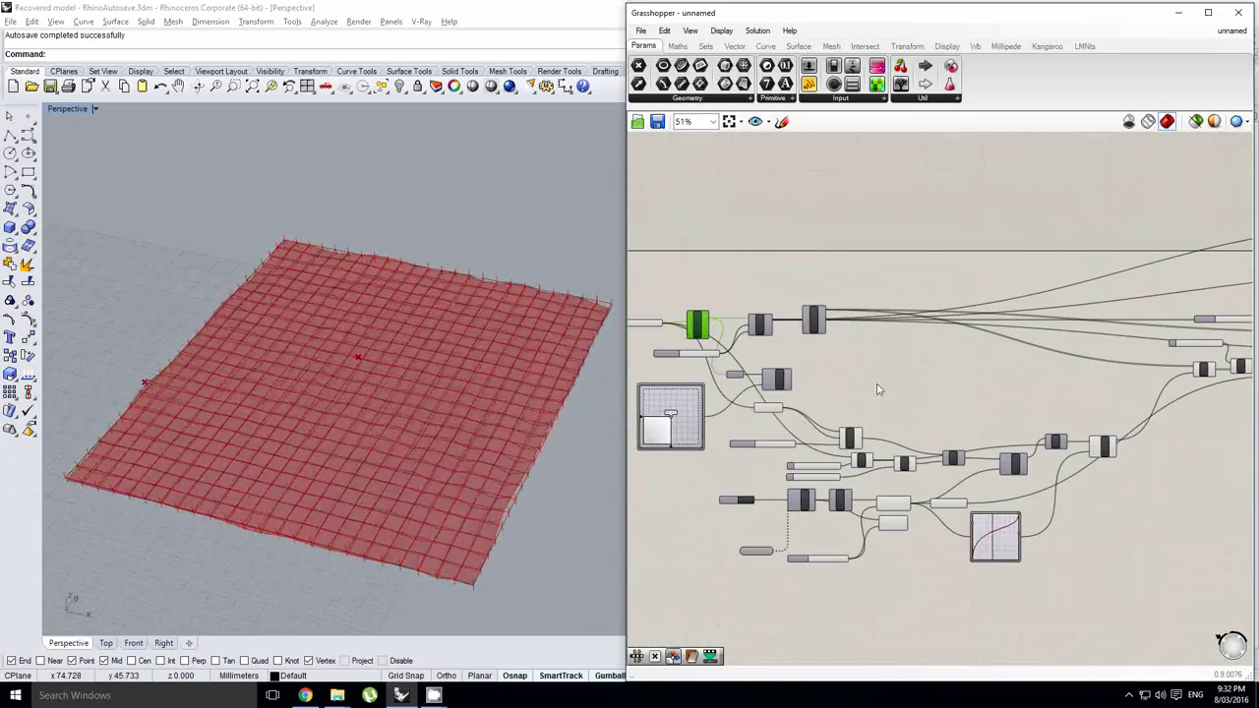
Turn off the preview of the force components in front of the Kangaroo solver so only the mesh stays displayed.
right_click_drag(915, 361, 800, 374)
scroll(866, 357, "down", 2)
right_click_drag(1166, 297, 916, 311)
scroll(986, 282, "up", 2)
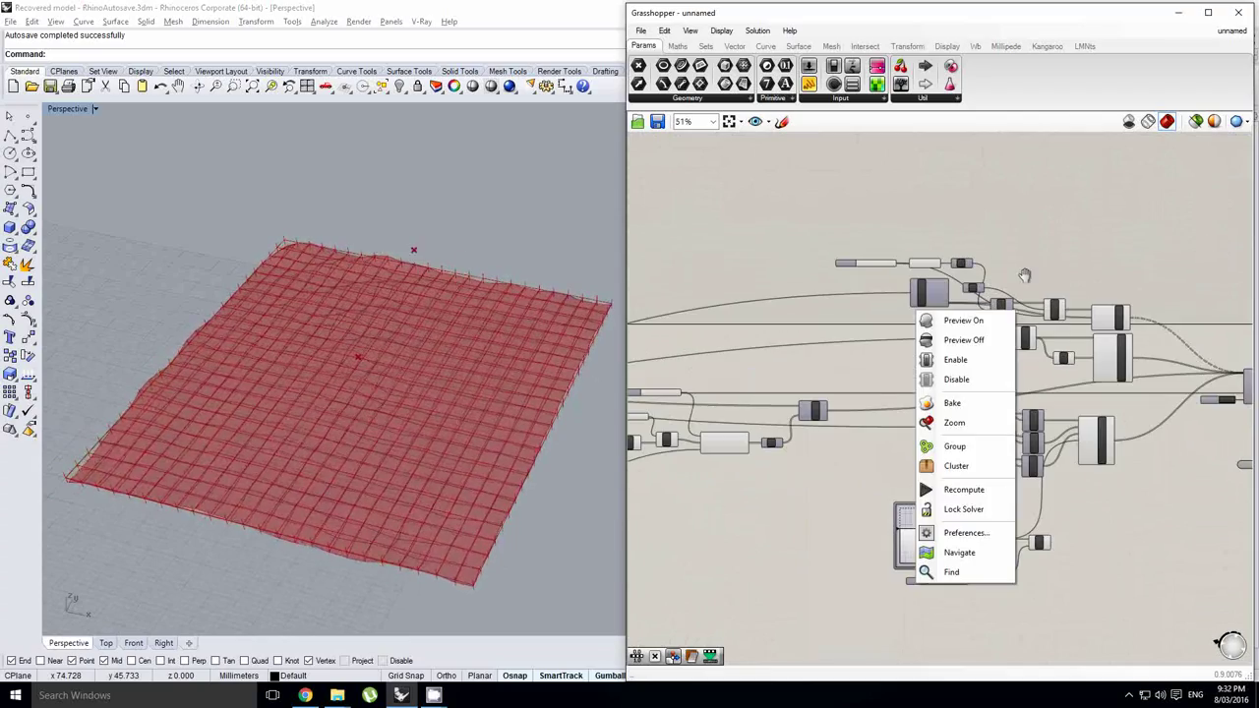
scroll(935, 272, "up", 1)
right_click(1055, 308)
left_click_drag(1006, 257, 1125, 417)
middle_click(1124, 416)
left_click(1163, 452)
Set the A slider that multiplies the Distance output to 0.520.
scroll(465, 379, "up", 2)
right_click_drag(465, 379, 432, 391)
right_click_drag(798, 391, 948, 357)
right_click_drag(849, 371, 1080, 371)
right_click_drag(927, 374, 1060, 324)
right_click_drag(962, 402, 1155, 366)
right_click_drag(1077, 386, 904, 379)
scroll(997, 369, "up", 4)
left_click(1001, 369)
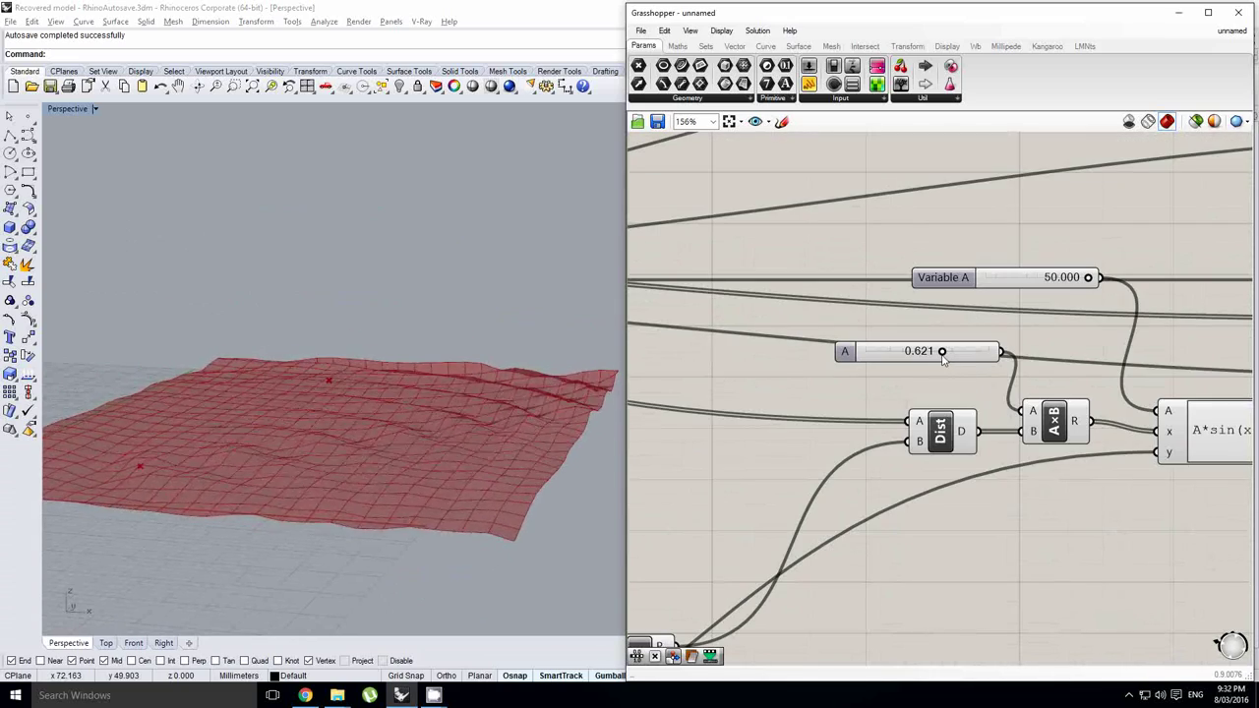
left_click_drag(944, 359, 930, 358)
right_click_drag(458, 386, 424, 421)
Shift the x%y/y, x%y and 2*pi*x expressions and the Graph Mapper away from Smooth Numbers to free some space.
scroll(423, 414, "down", 5)
right_click_drag(1097, 387, 1224, 396)
scroll(1220, 396, "down", 3)
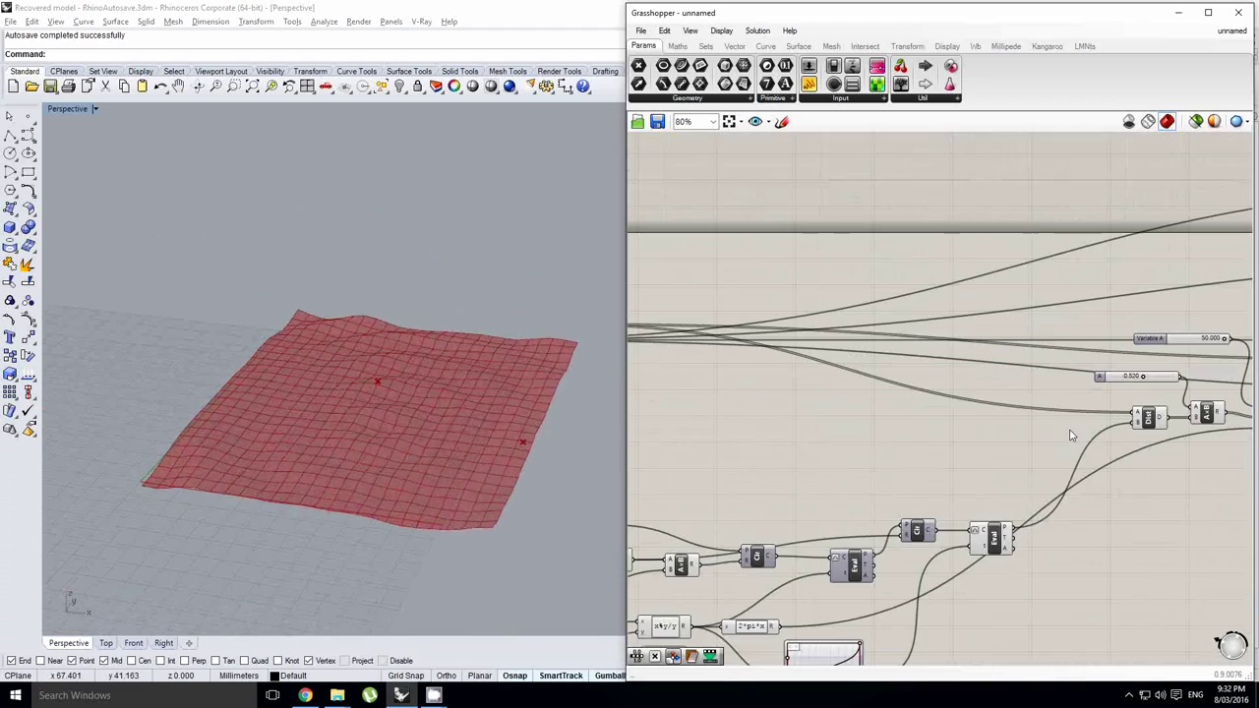
right_click_drag(1027, 499, 1026, 446)
scroll(1013, 446, "up", 1)
right_click_drag(958, 508, 999, 404)
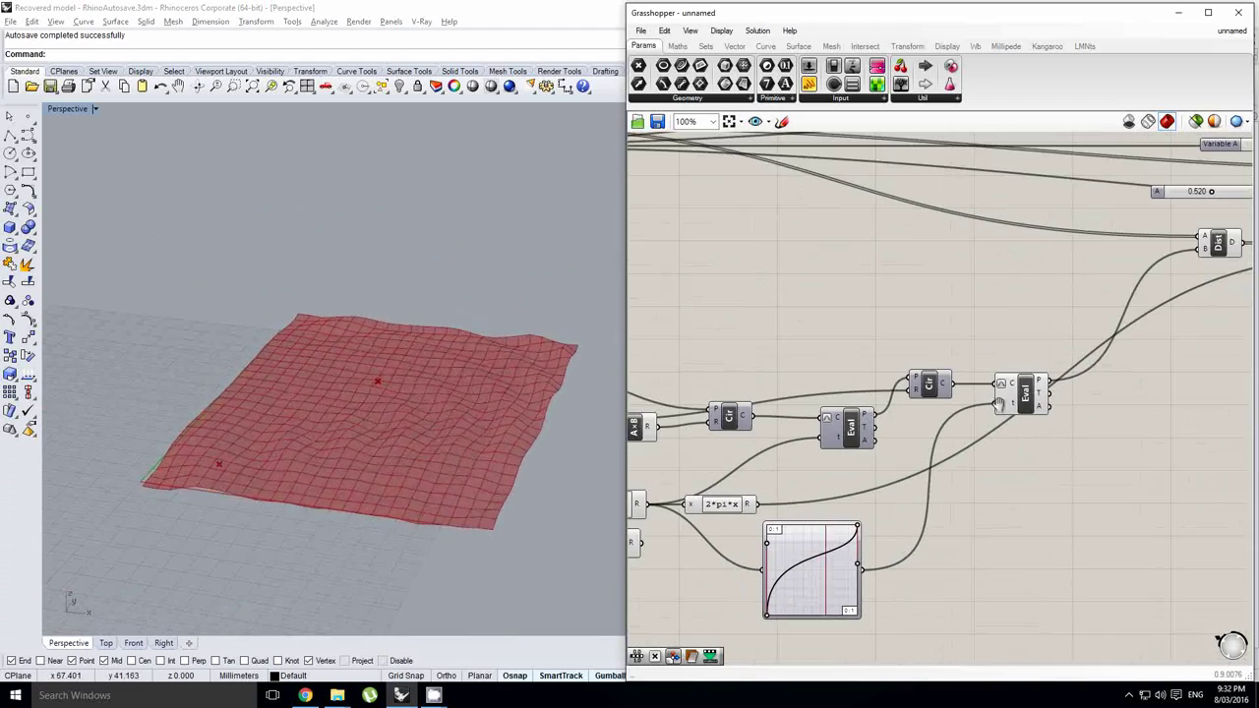
right_click_drag(956, 441, 1167, 333)
scroll(1166, 333, "down", 1)
right_click_drag(940, 433, 927, 439)
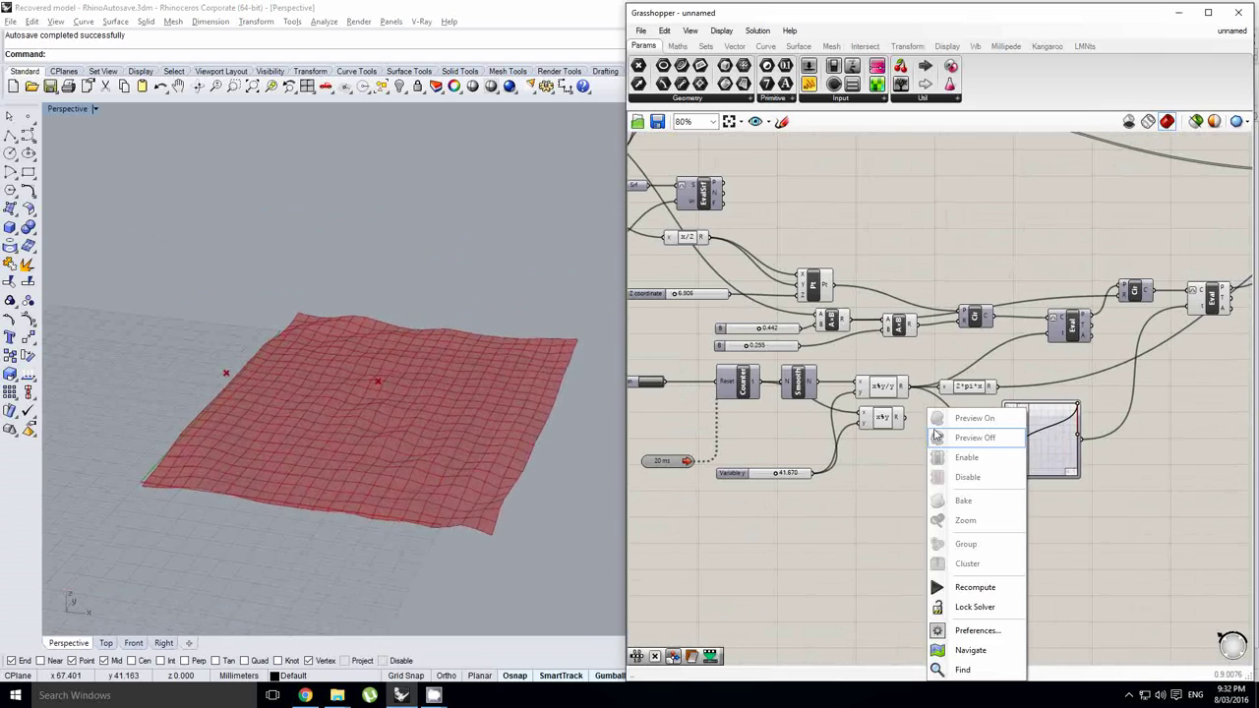
left_click(909, 437)
scroll(917, 433, "up", 1)
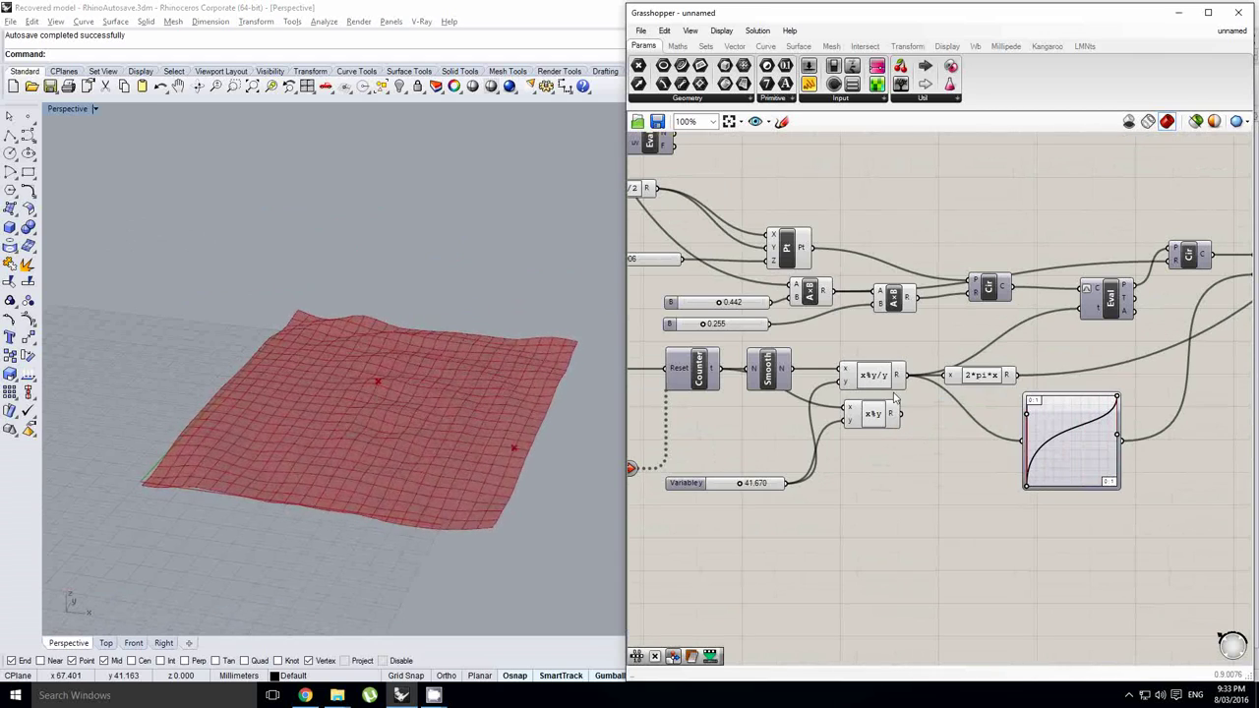
left_click_drag(1149, 529, 852, 356)
left_click_drag(868, 387, 939, 387)
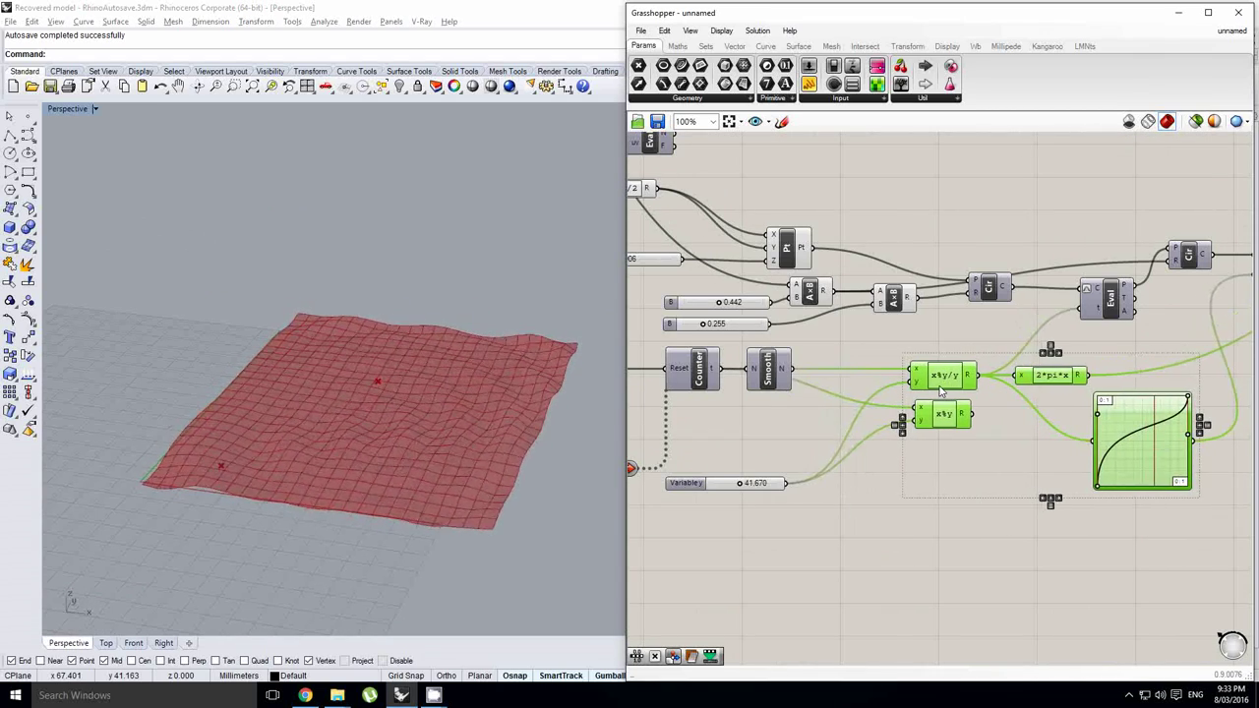
left_click(832, 403)
Add a Range component below the Smooth Numbers component.
double_click(851, 385)
left_click(838, 420)
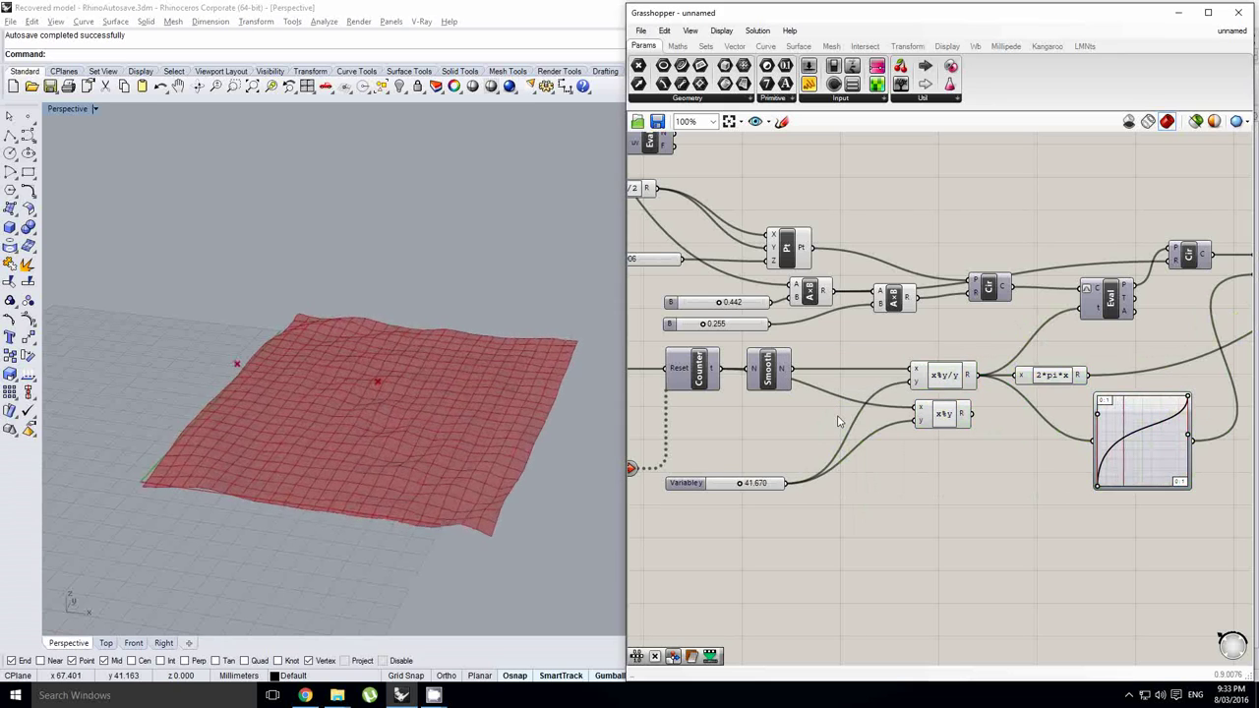
double_click(836, 421)
type("range")
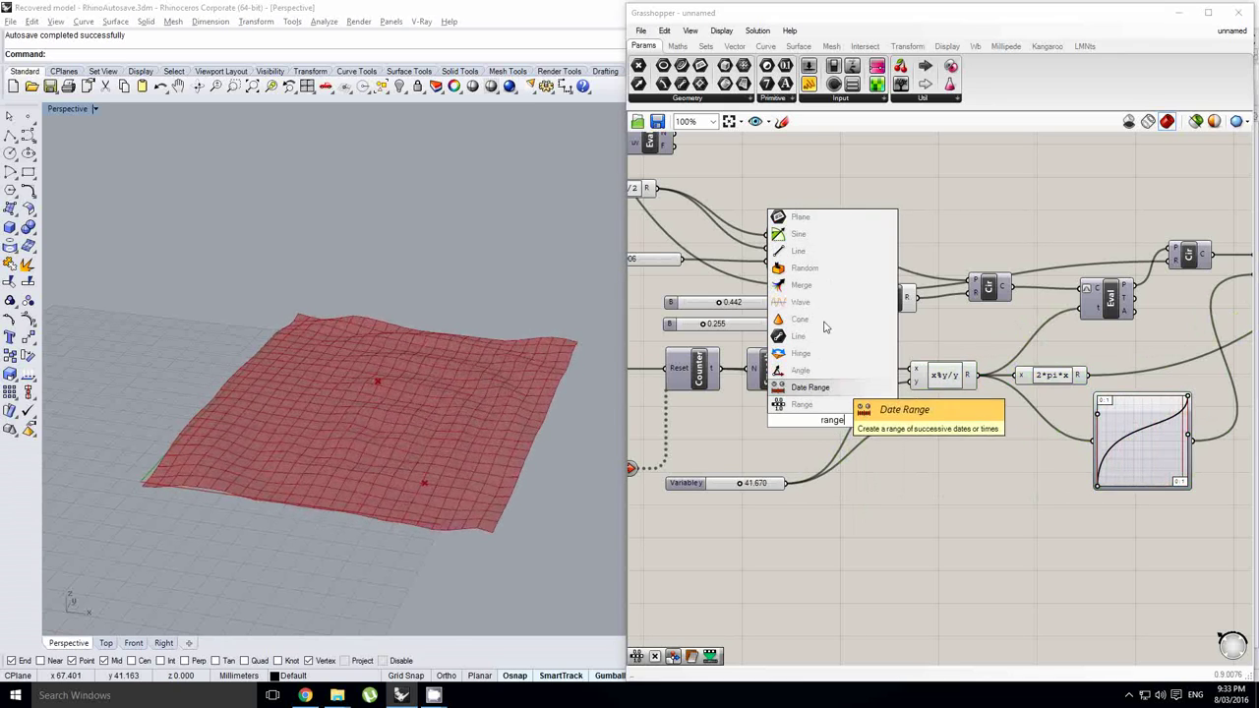
left_click(801, 405)
left_click_drag(827, 434, 773, 436)
right_click_drag(739, 427, 852, 420)
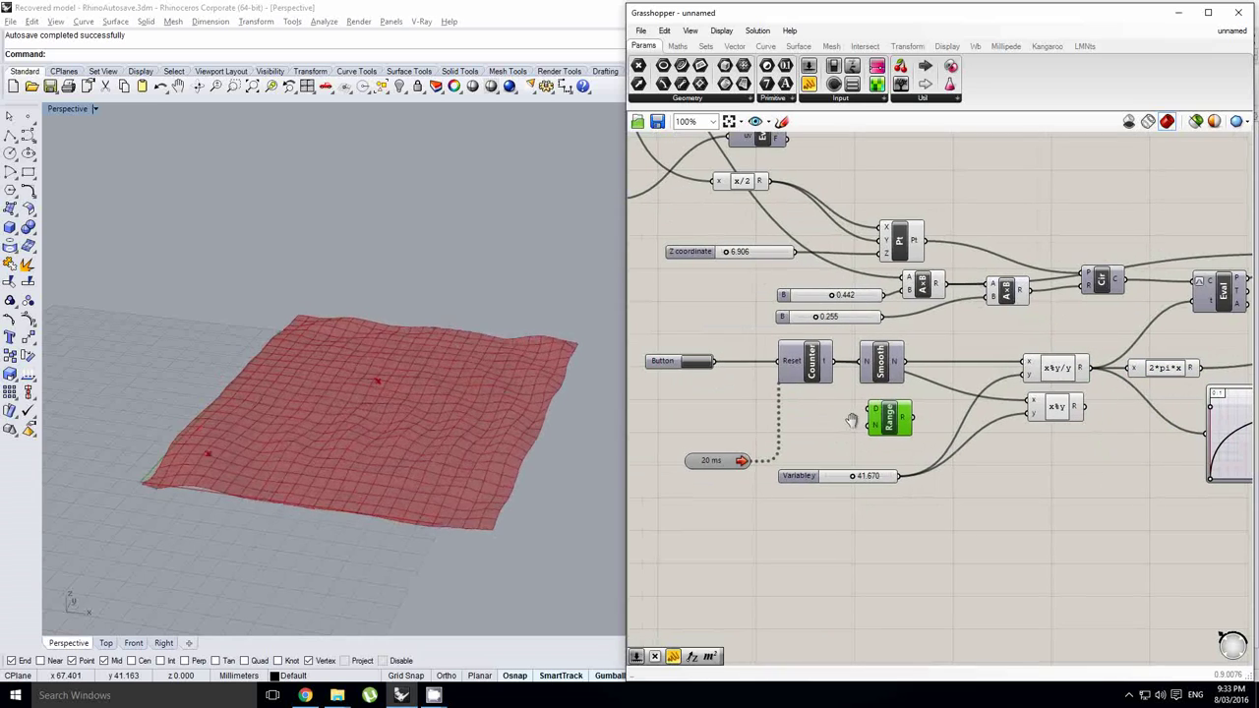
left_click_drag(884, 420, 882, 421)
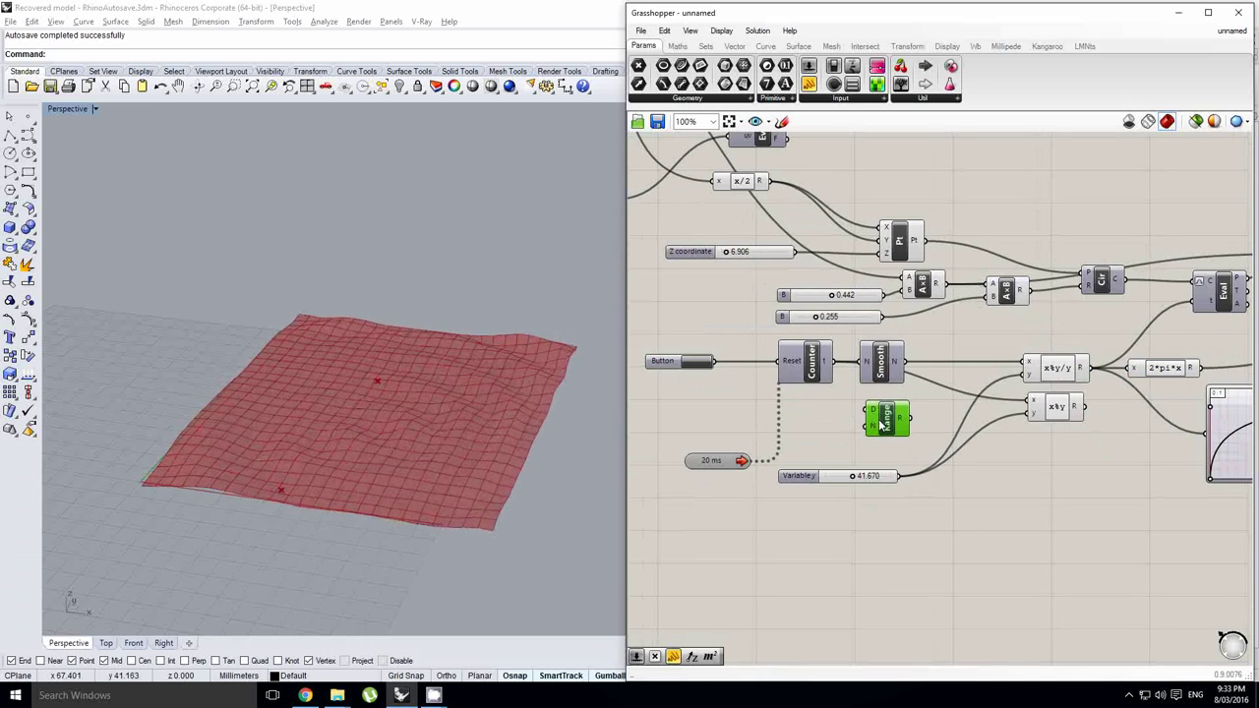
Feed the Range component's N input from a new integer slider with a maximum of 5, set to 2.
left_click(748, 421)
scroll(745, 421, "up", 2)
double_click(690, 419)
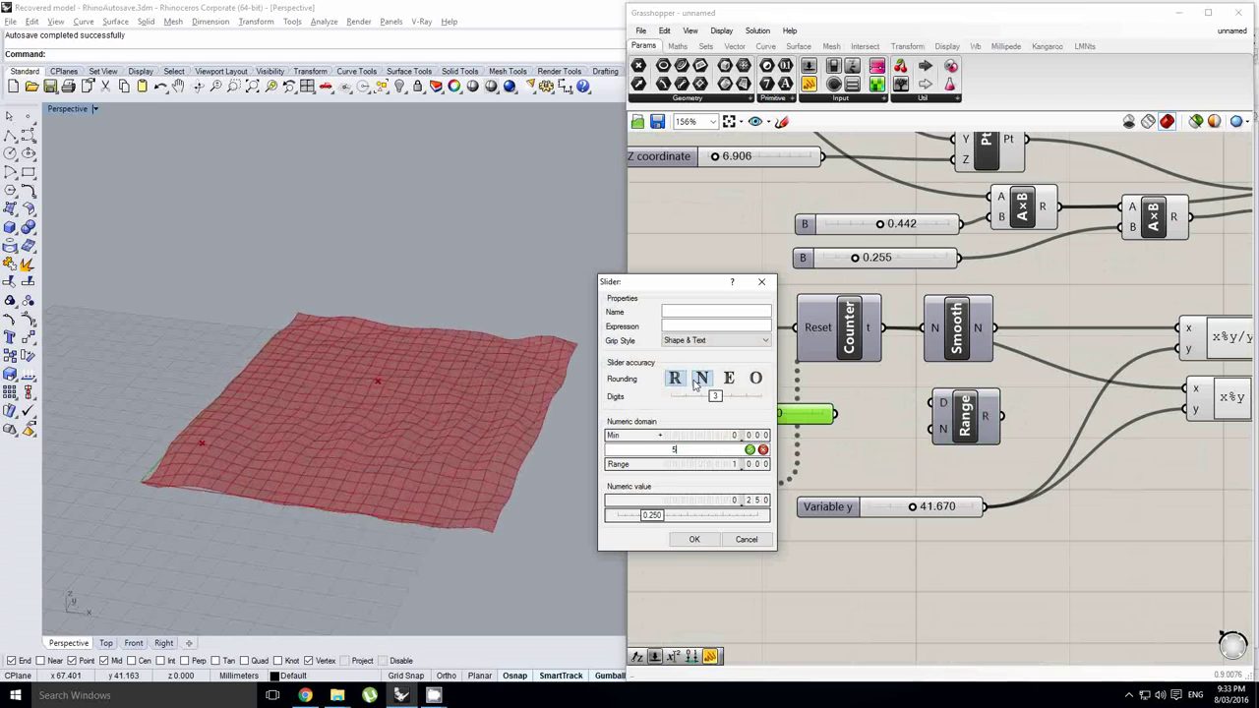
left_click(695, 540)
left_click_drag(810, 410, 756, 441)
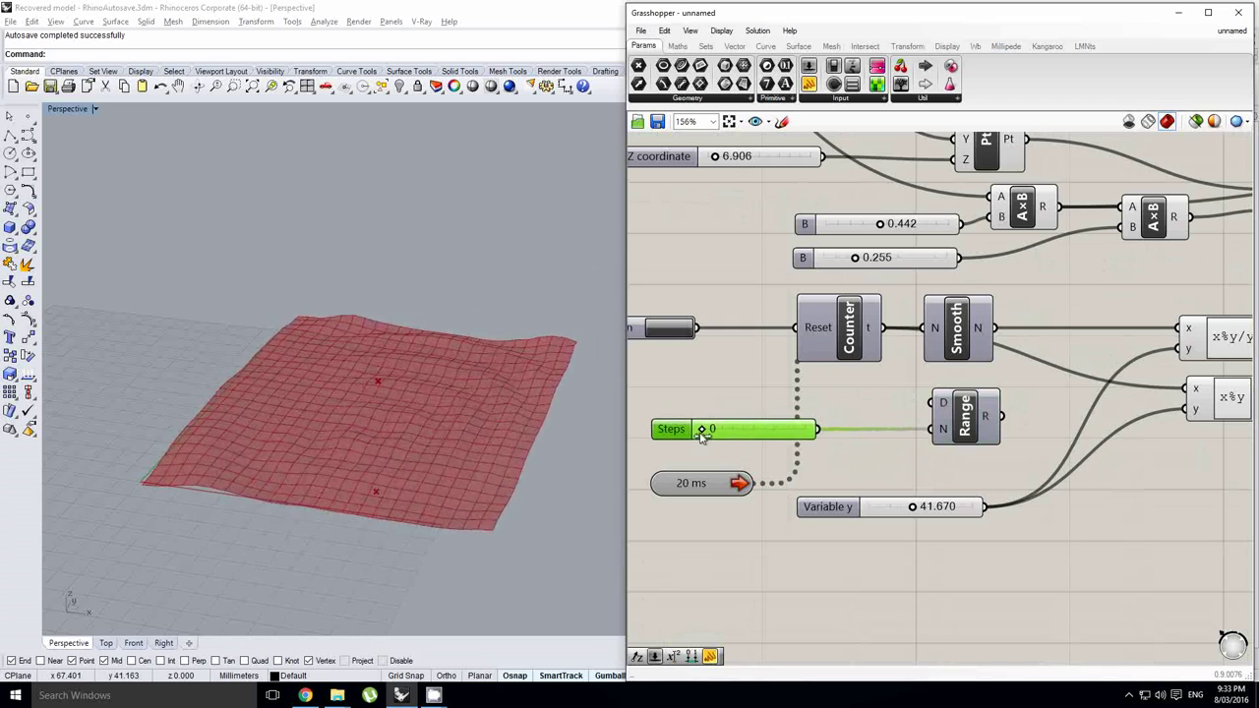
right_click_drag(819, 414, 726, 416)
Examine the Smooth Numbers output and the wiring around the Range component.
left_click(969, 380)
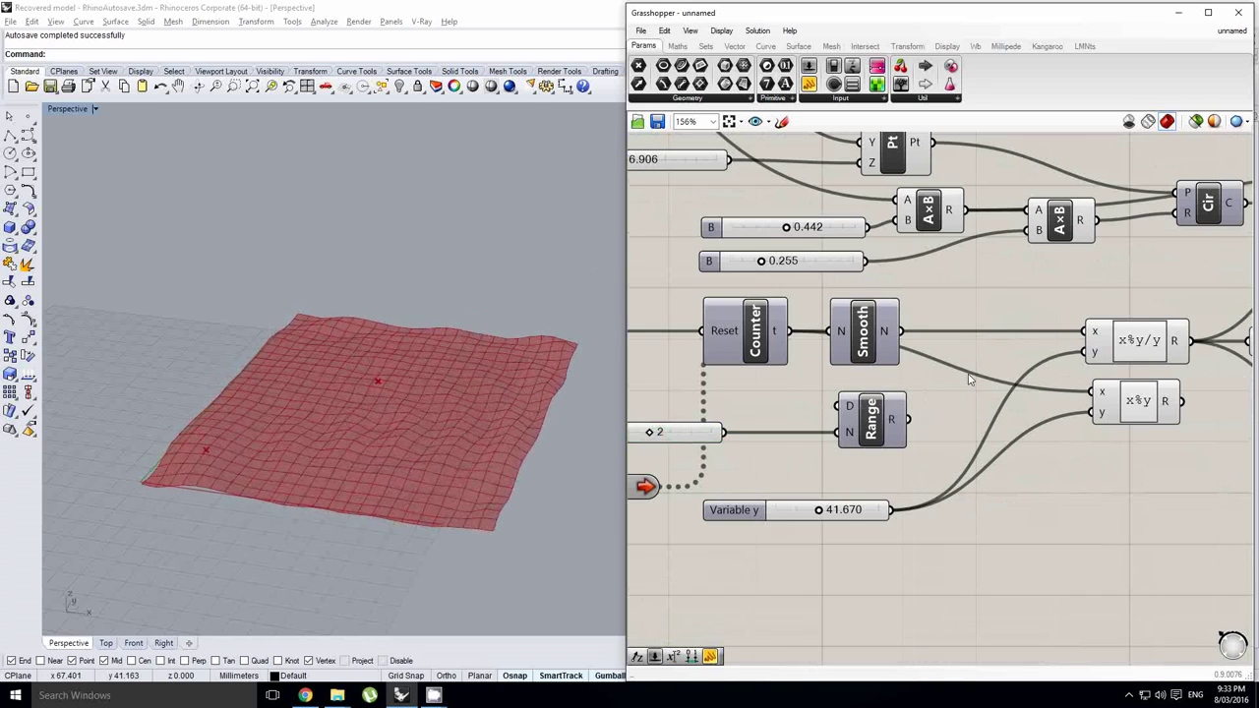
double_click(977, 374)
left_click(679, 47)
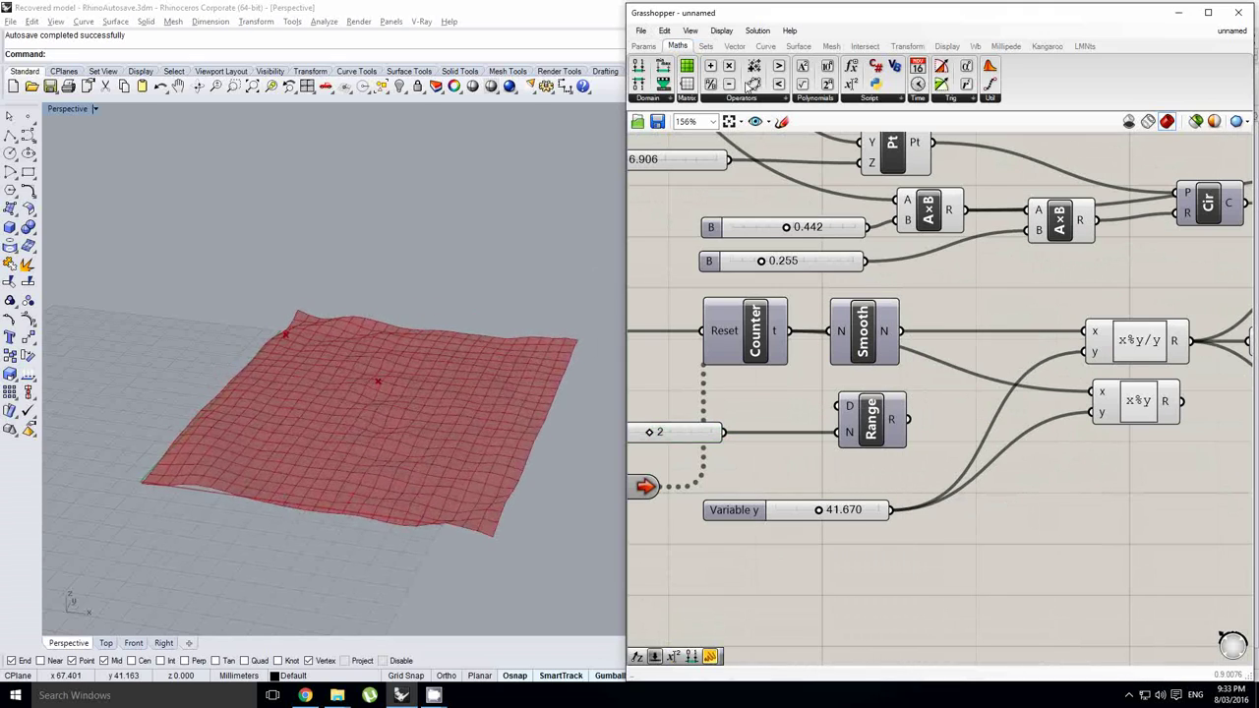
left_click_drag(877, 415, 867, 417)
right_click_drag(1061, 391, 999, 371)
left_click(932, 389)
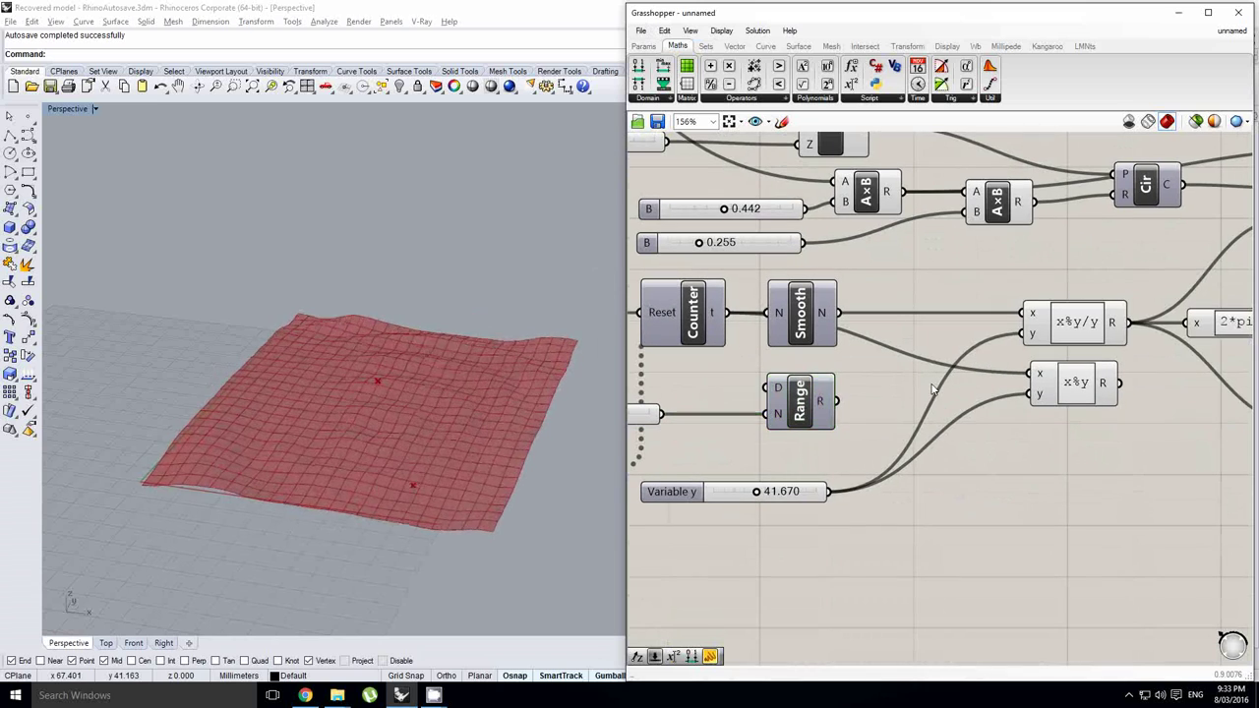
right_click_drag(913, 331, 885, 353)
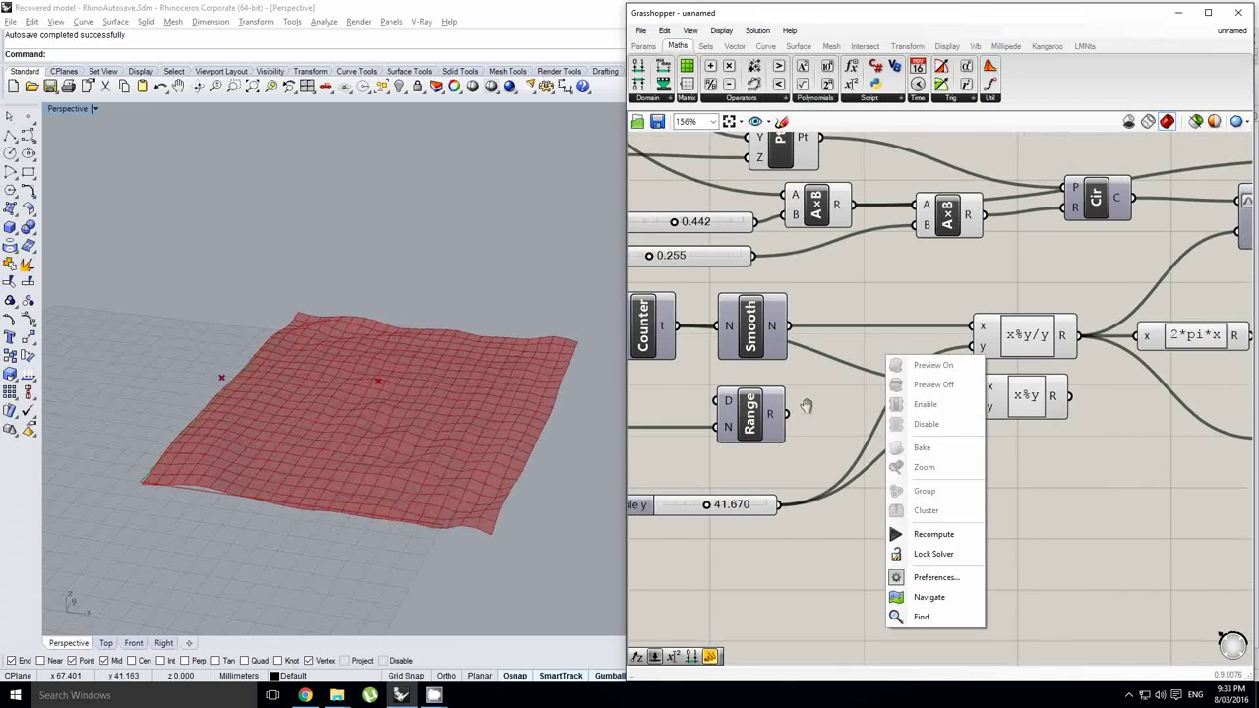
left_click(768, 417)
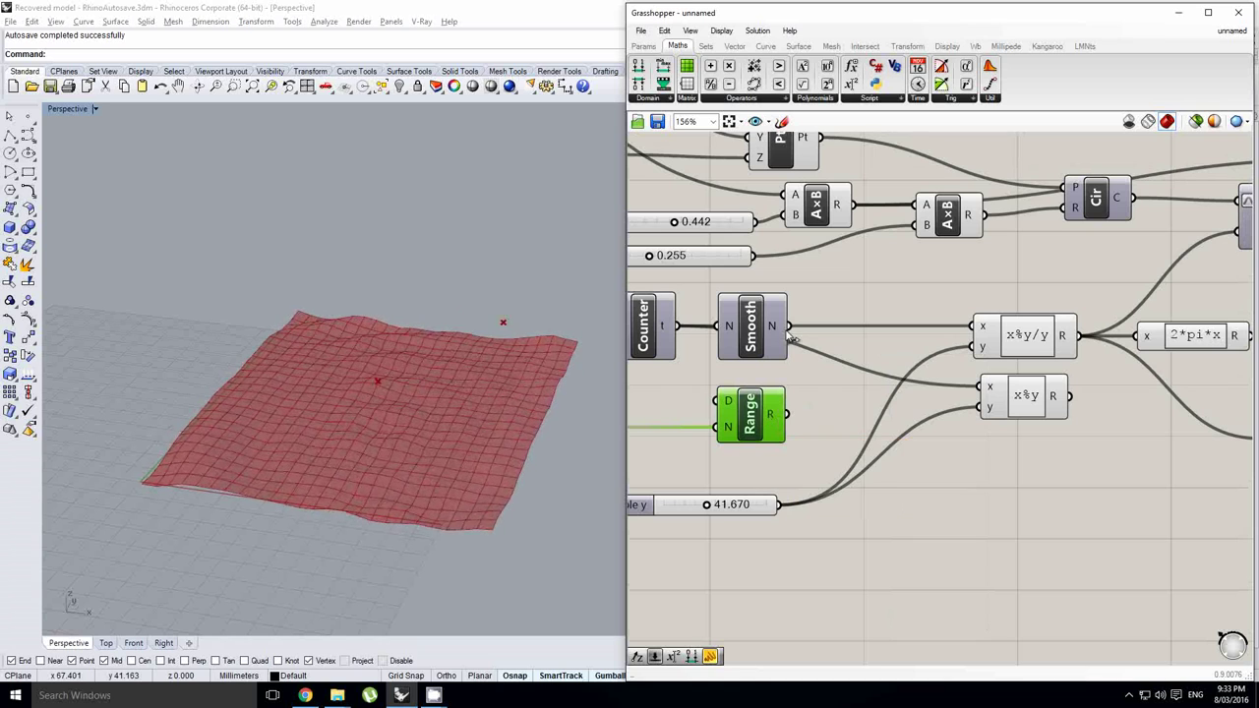
mouse_move(777, 329)
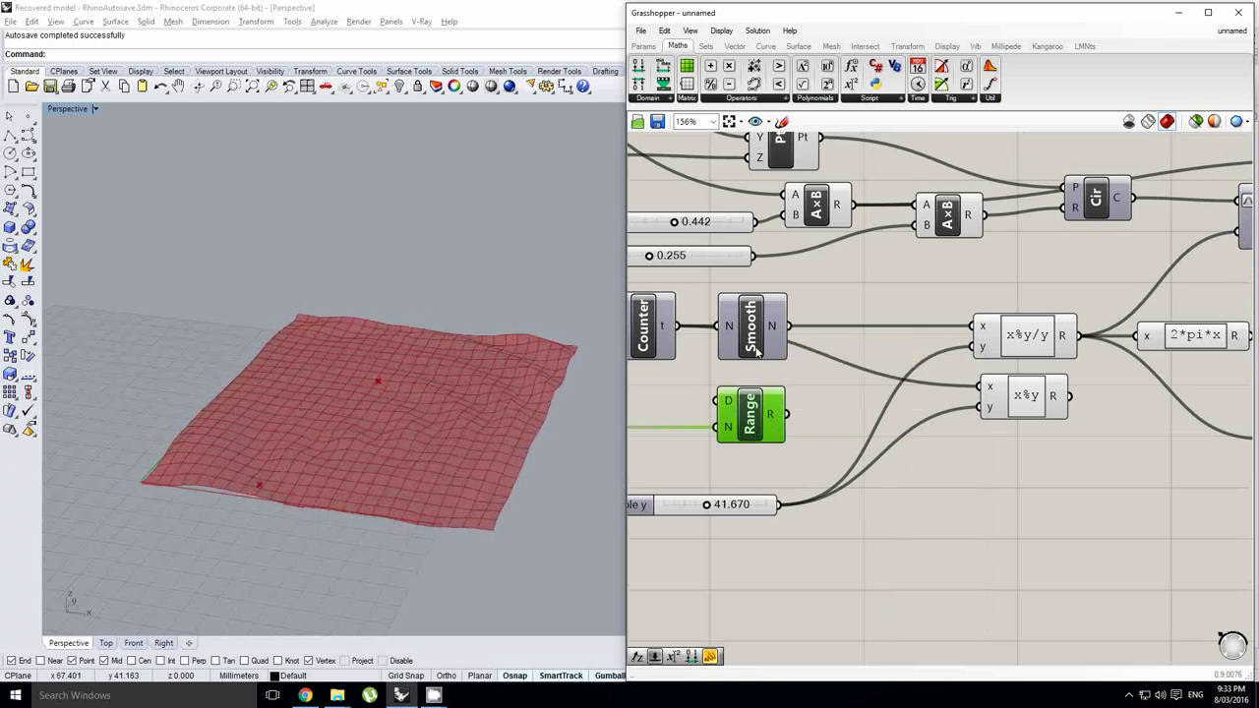
right_click_drag(640, 372, 839, 370)
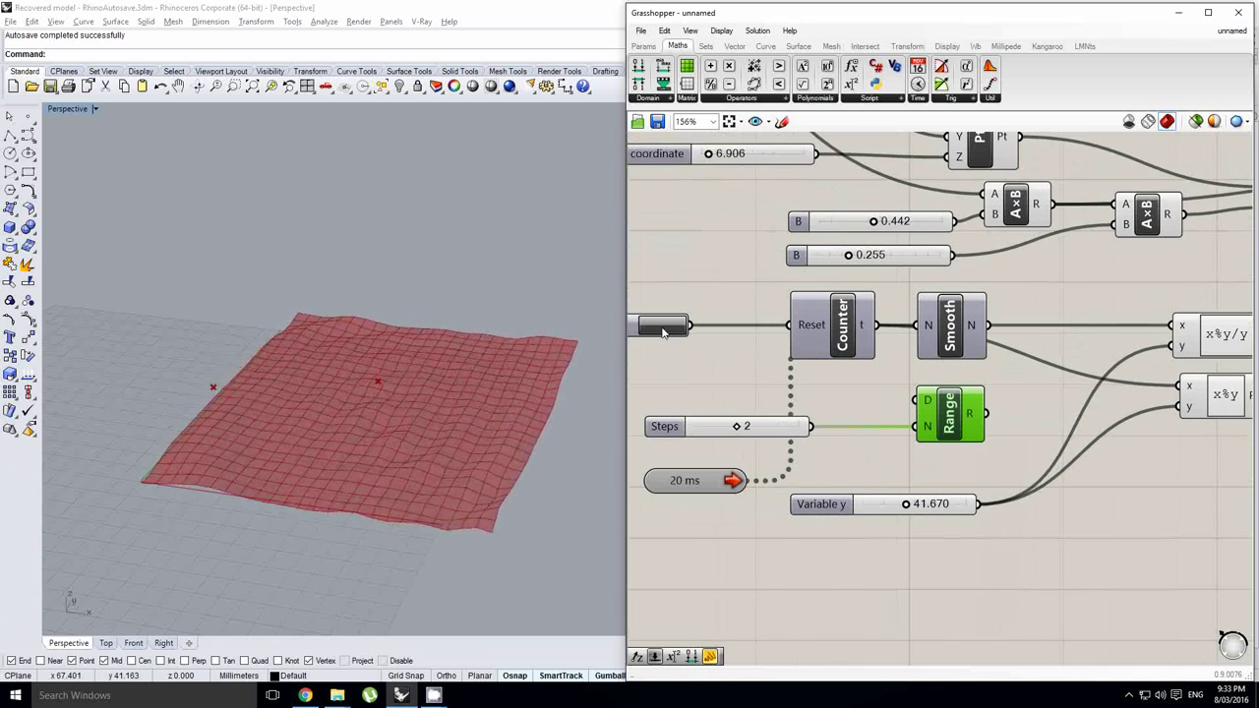
right_click_drag(1032, 367, 867, 364)
right_click(867, 364)
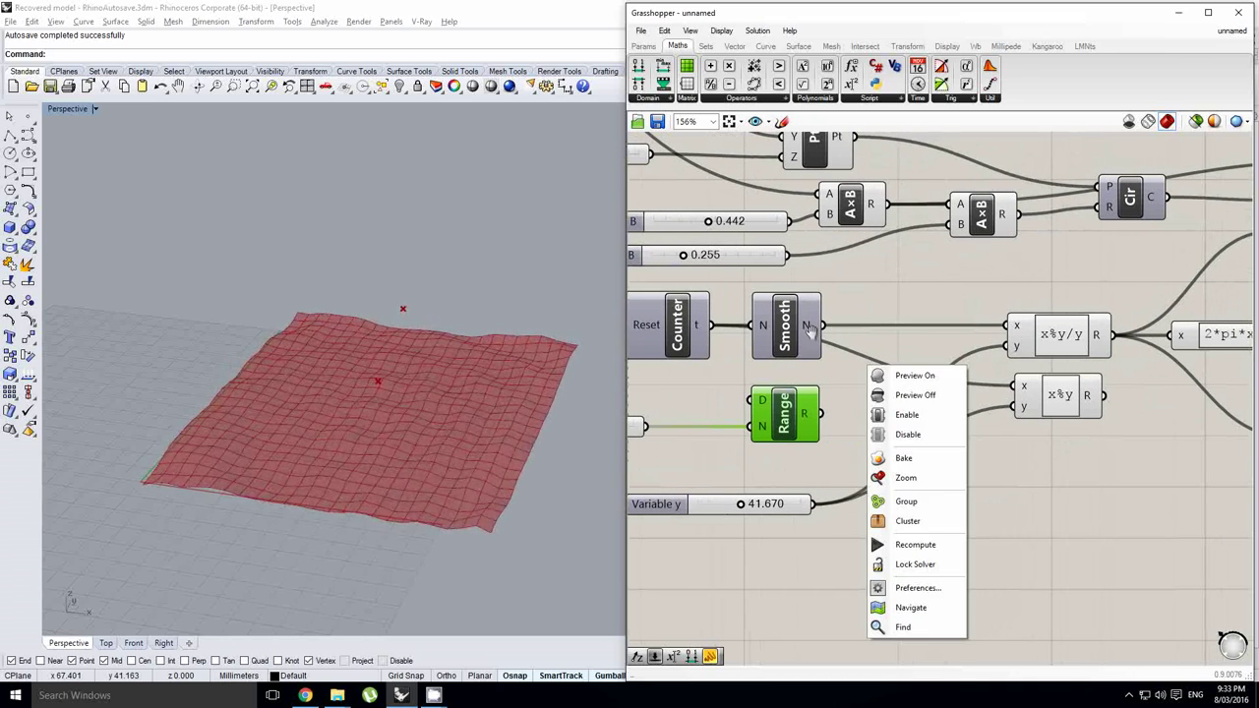
left_click(809, 332)
mouse_move(809, 332)
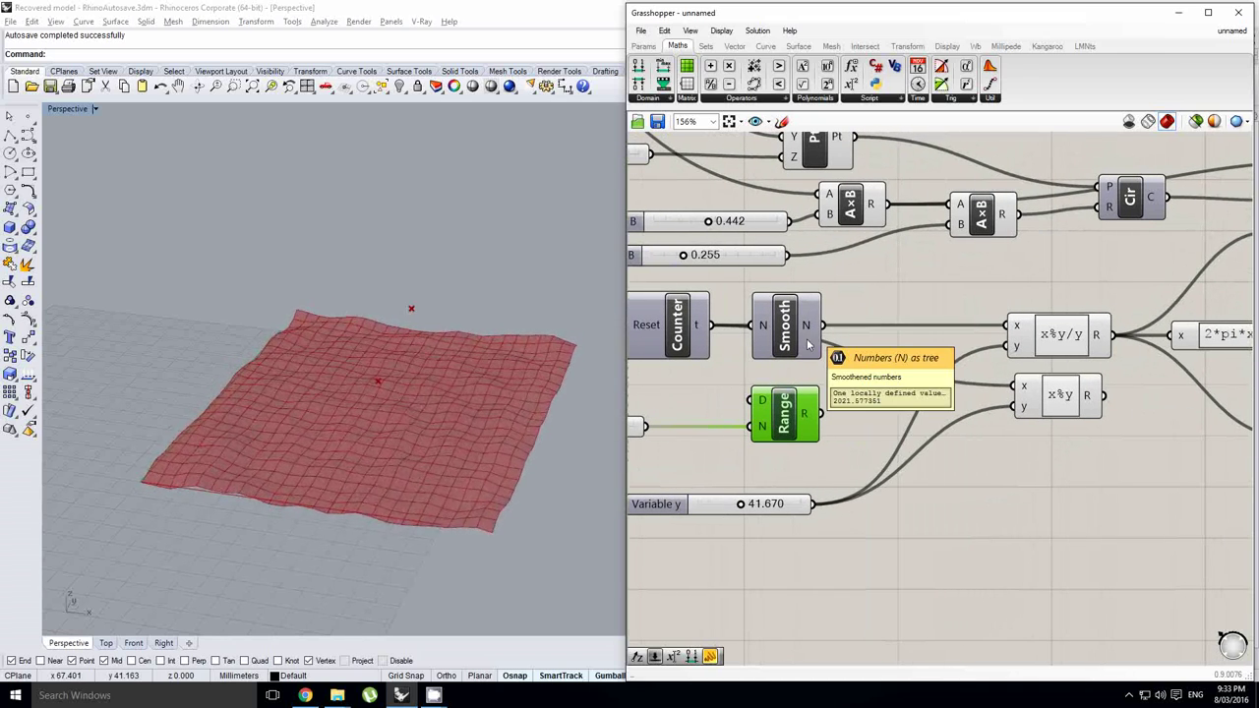
mouse_move(812, 421)
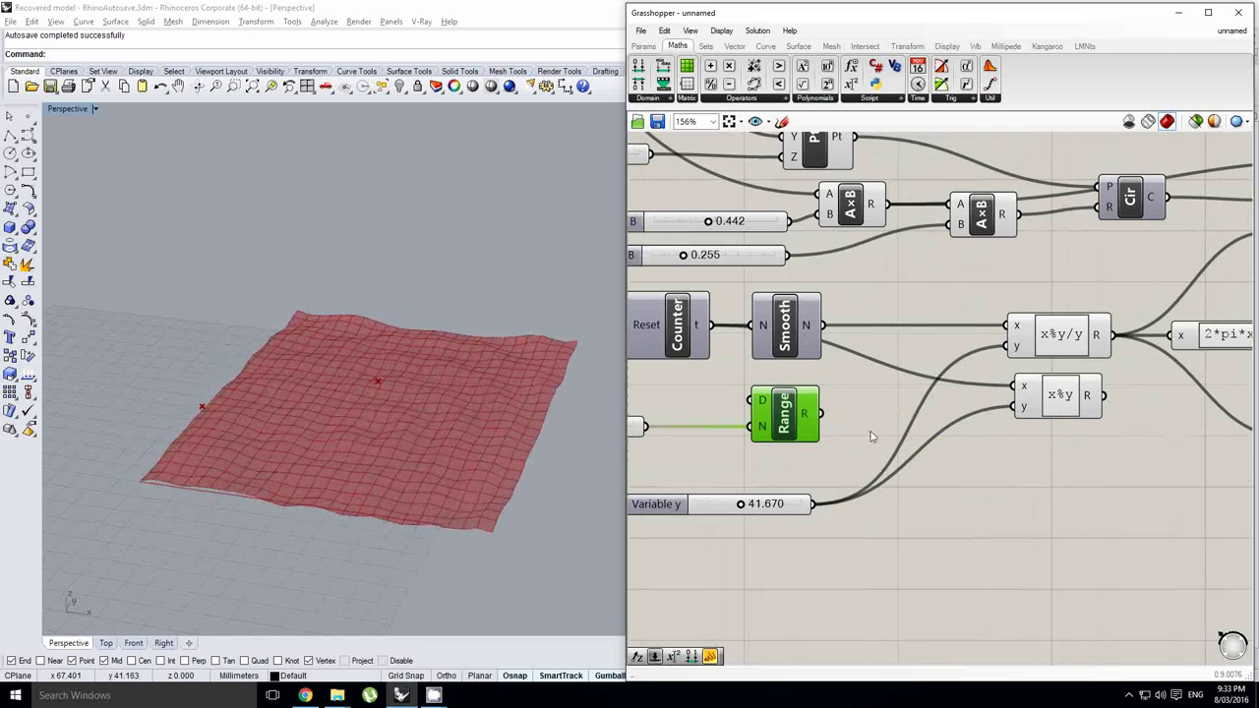
right_click_drag(871, 432, 880, 418)
Multiply the Range output by the 41.670 slider with a Multiplication component placed beside Range.
left_click(793, 490)
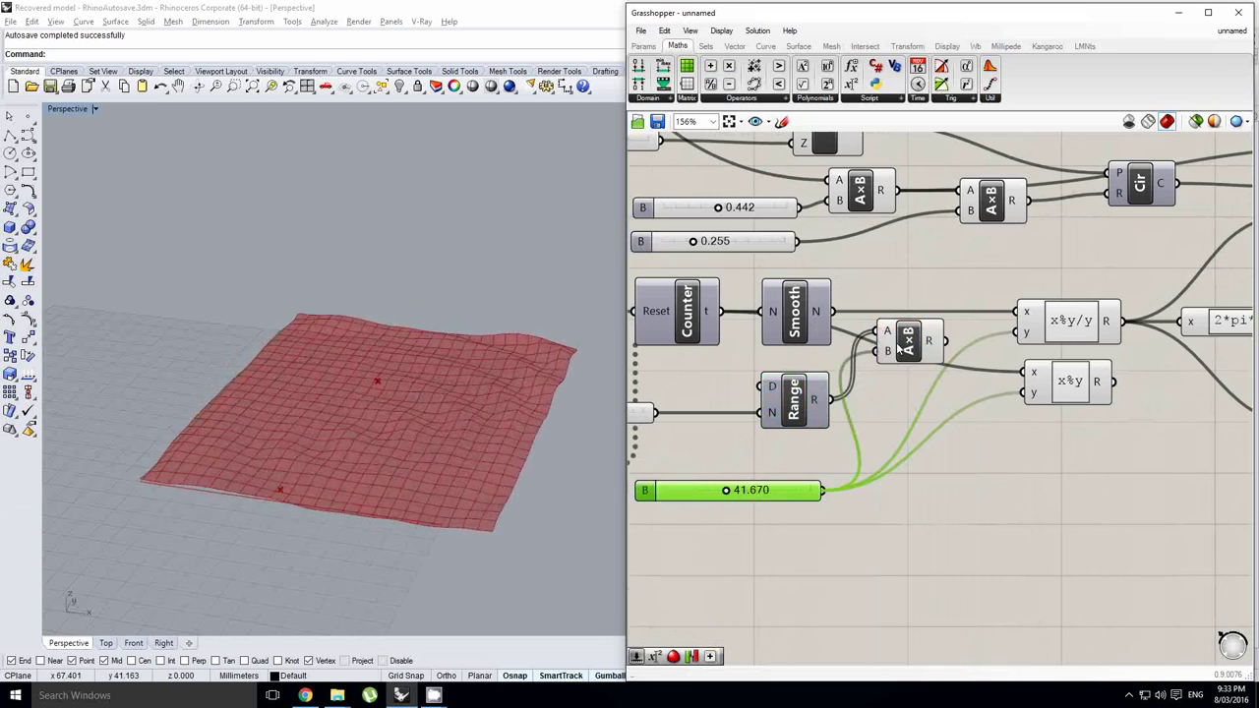
left_click_drag(917, 342, 912, 405)
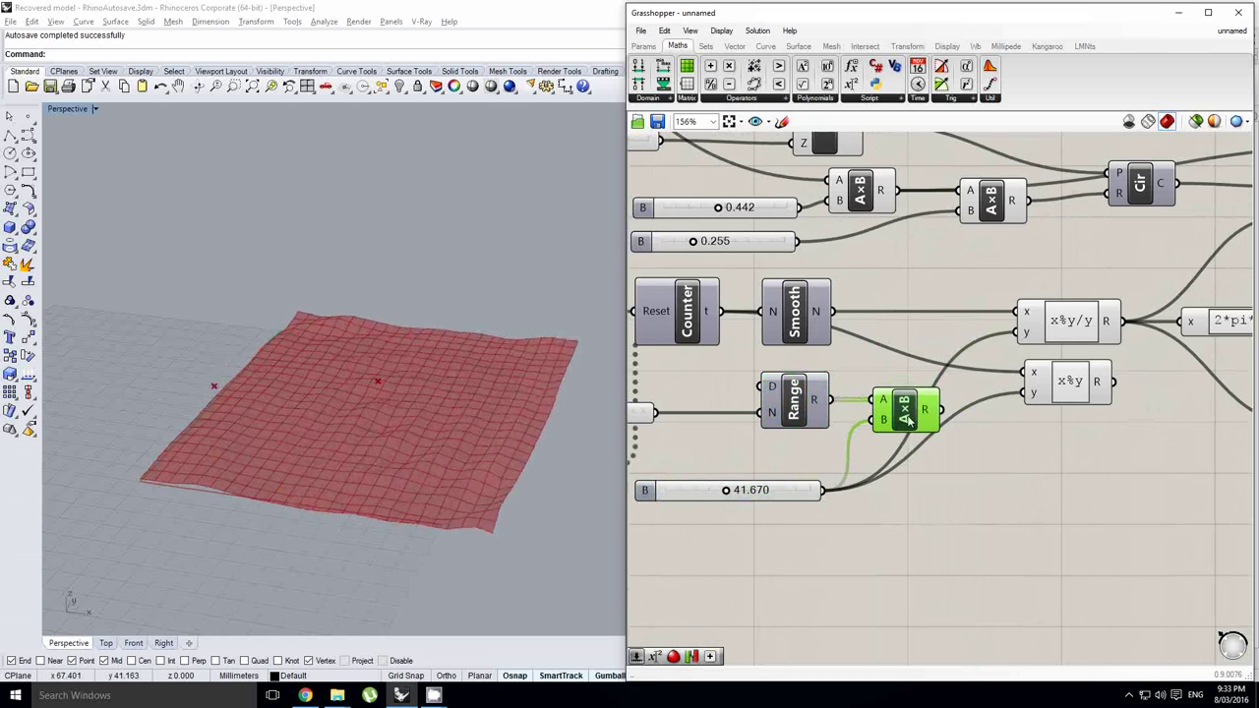
mouse_move(932, 415)
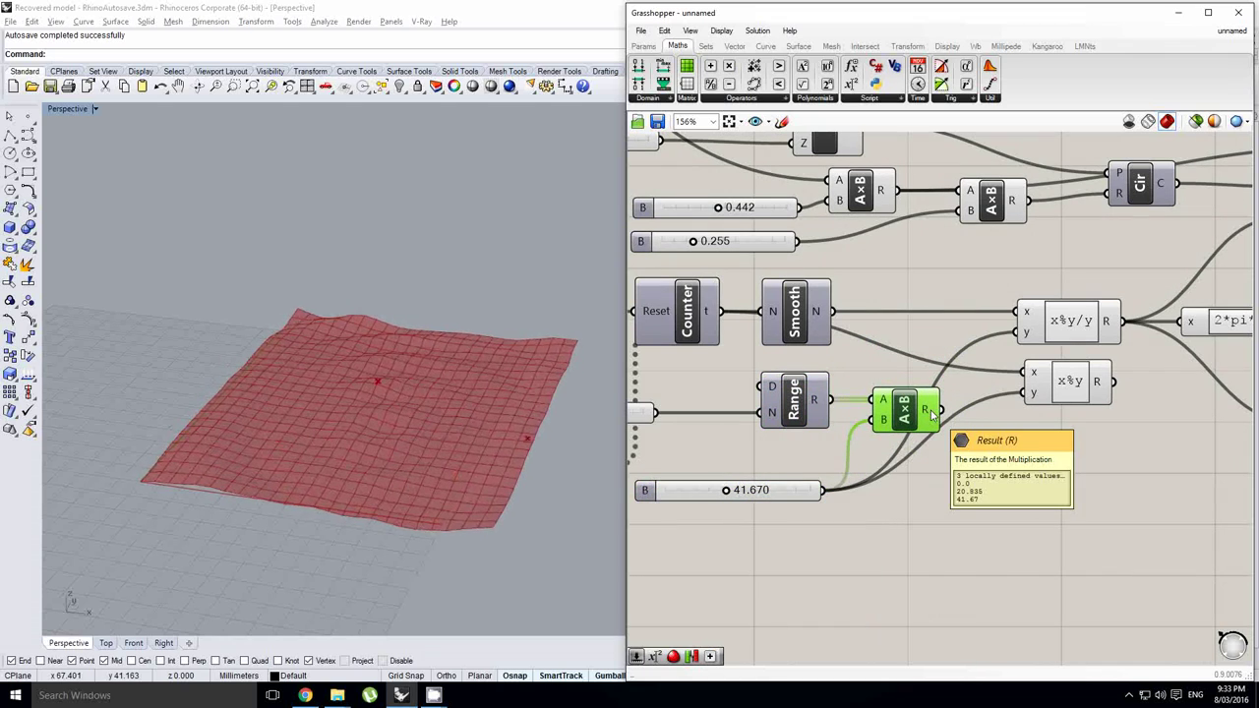
right_click_drag(972, 361, 944, 344)
left_click(931, 382)
left_click(896, 416)
right_click_drag(842, 409, 883, 408)
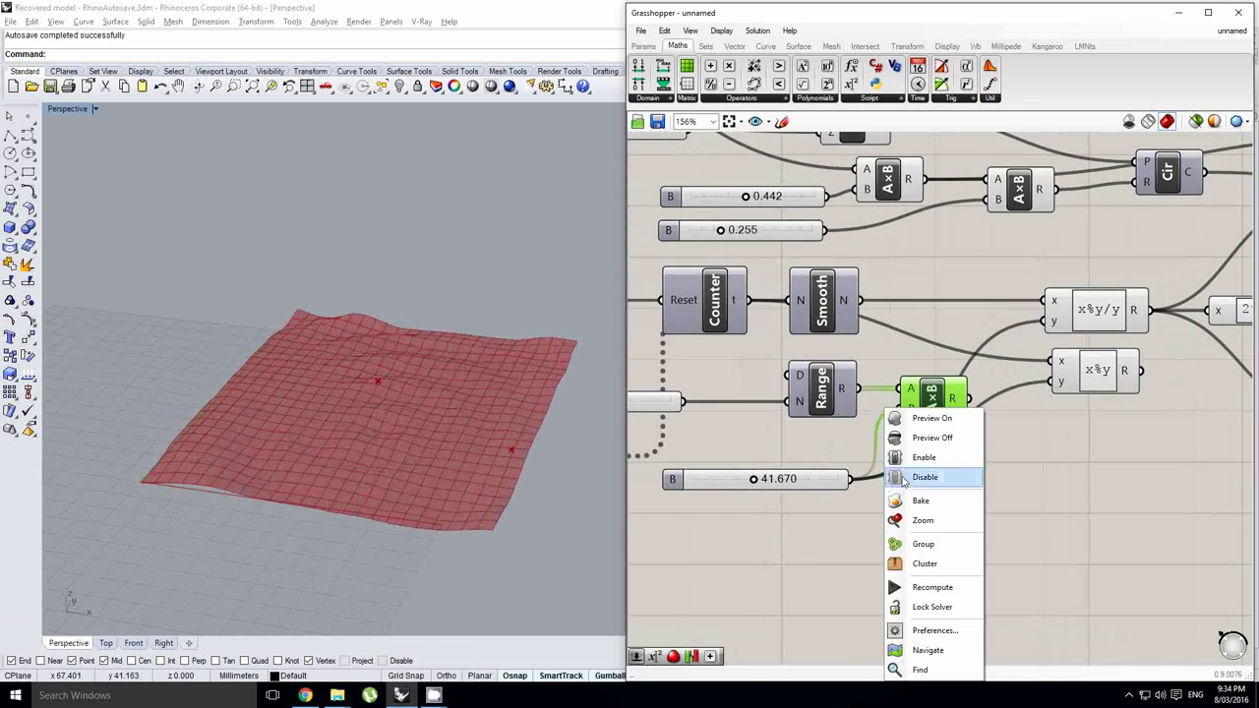
left_click(903, 481)
middle_click(939, 398)
left_click(975, 399)
Add a Cull Index component fed by the Range output and set its index to -1.
double_click(932, 494)
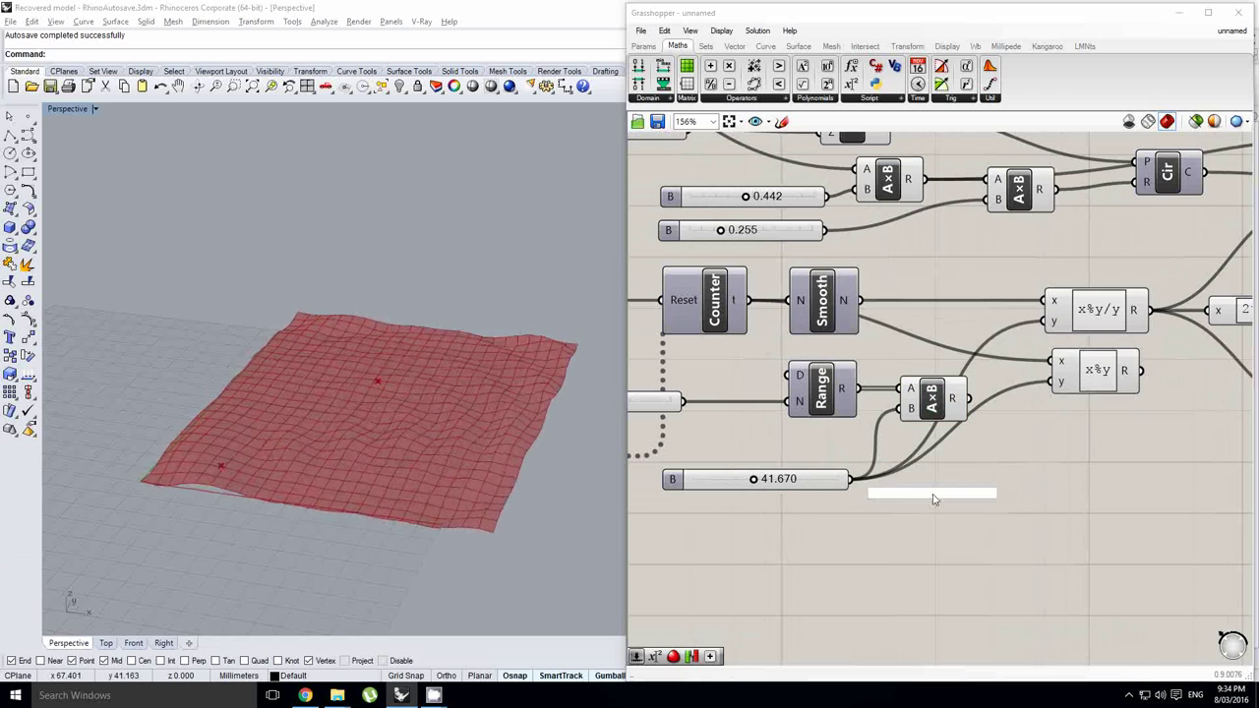
type("cull in")
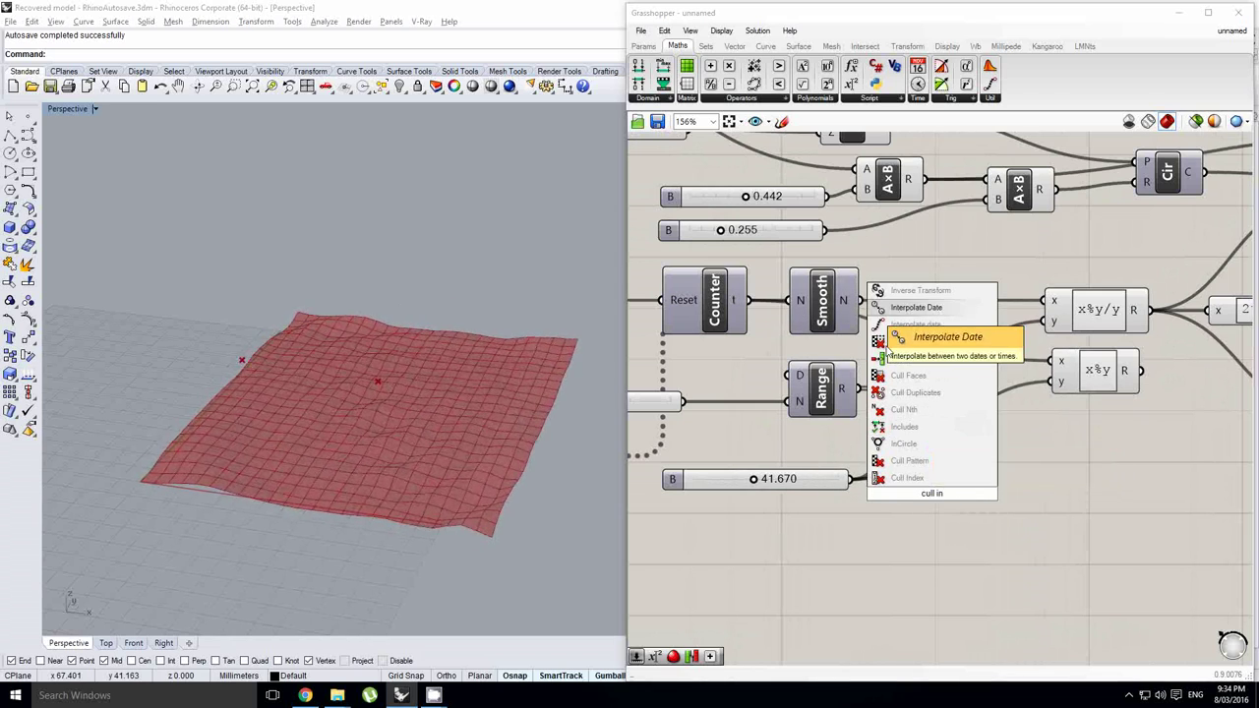
left_click(907, 477)
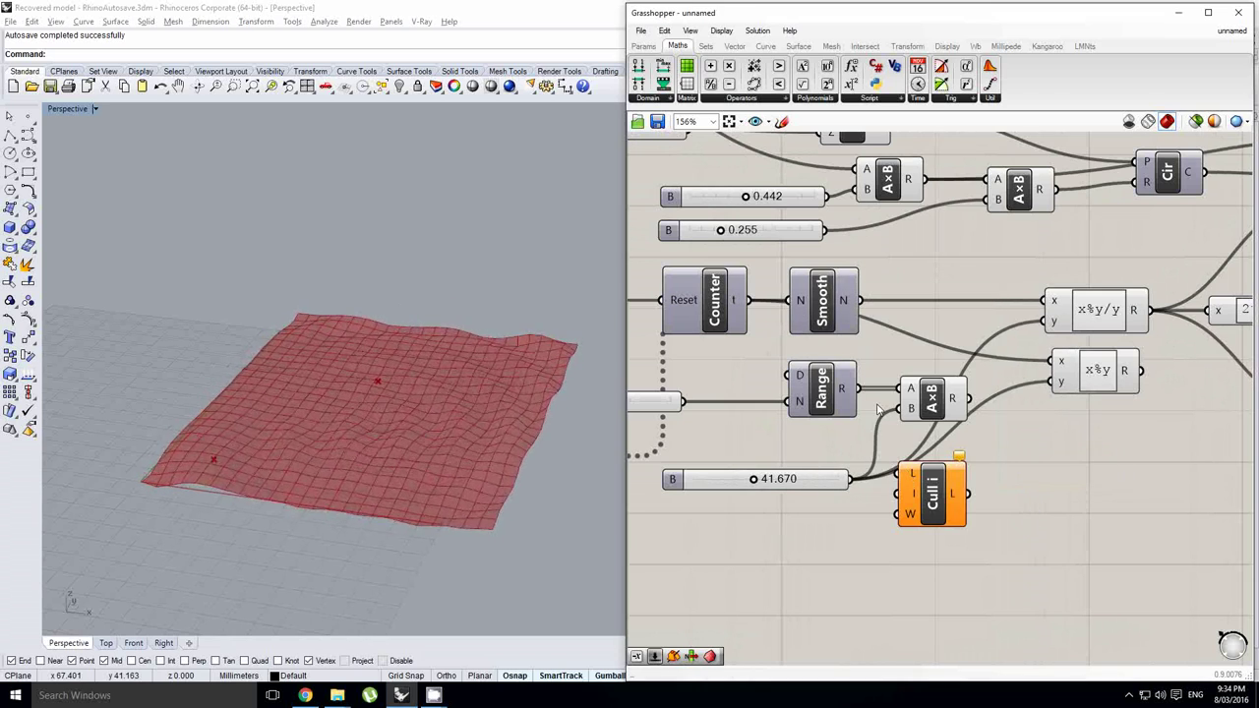
right_click(913, 498)
mouse_move(1016, 567)
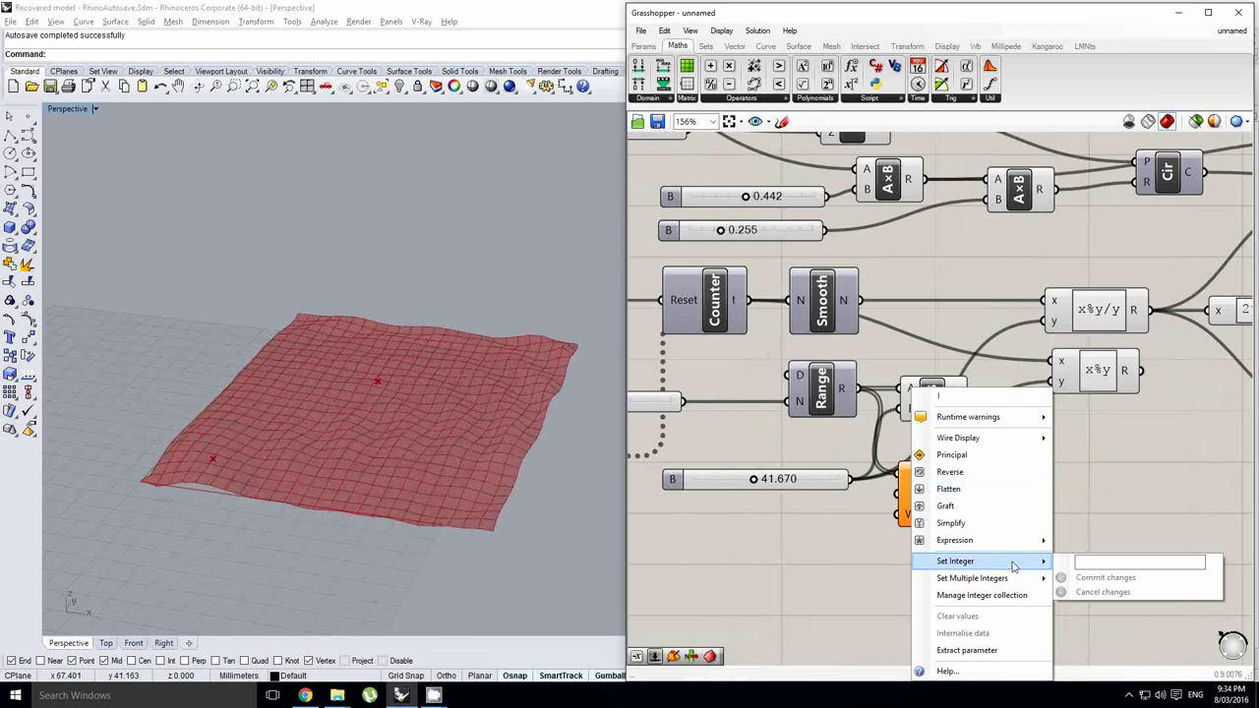
type("-1")
key("Return")
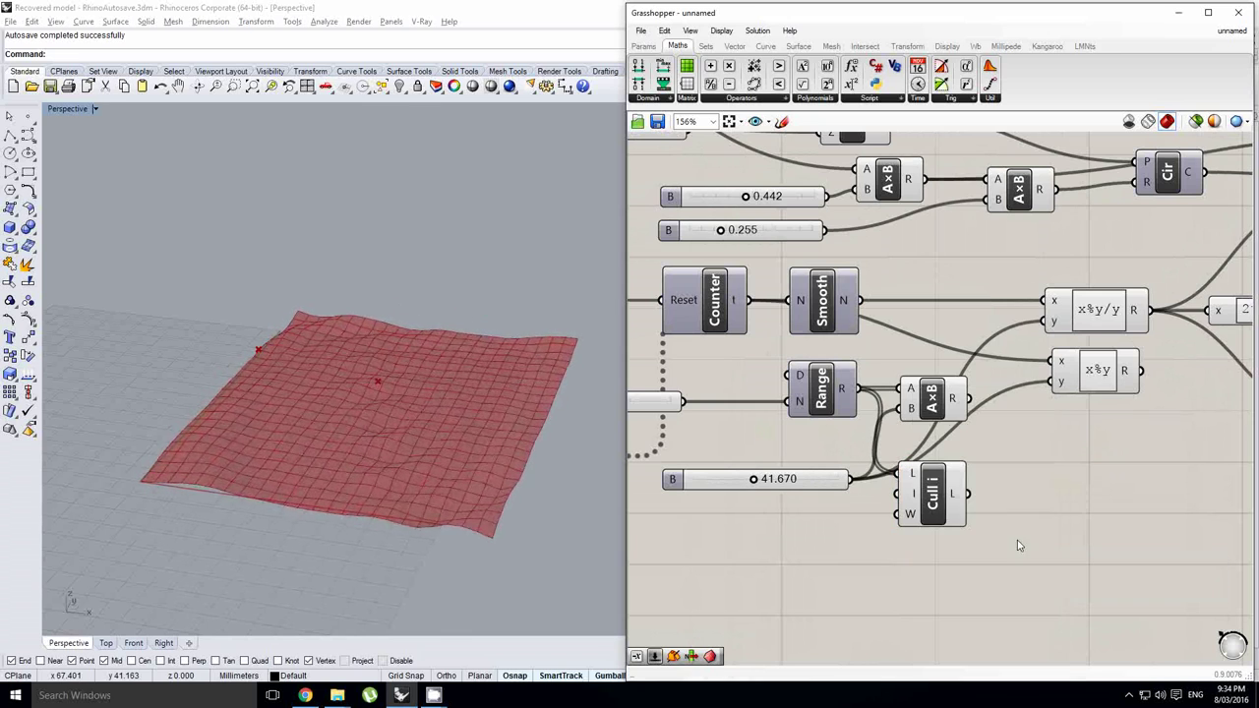
Replace the Multiplication's A input with the Cull Index output and move the Multiplication farther from Range.
left_click_drag(902, 393, 902, 391)
left_click_drag(927, 401, 971, 405)
scroll(969, 406, "down", 4)
right_click(872, 395)
left_click(976, 356)
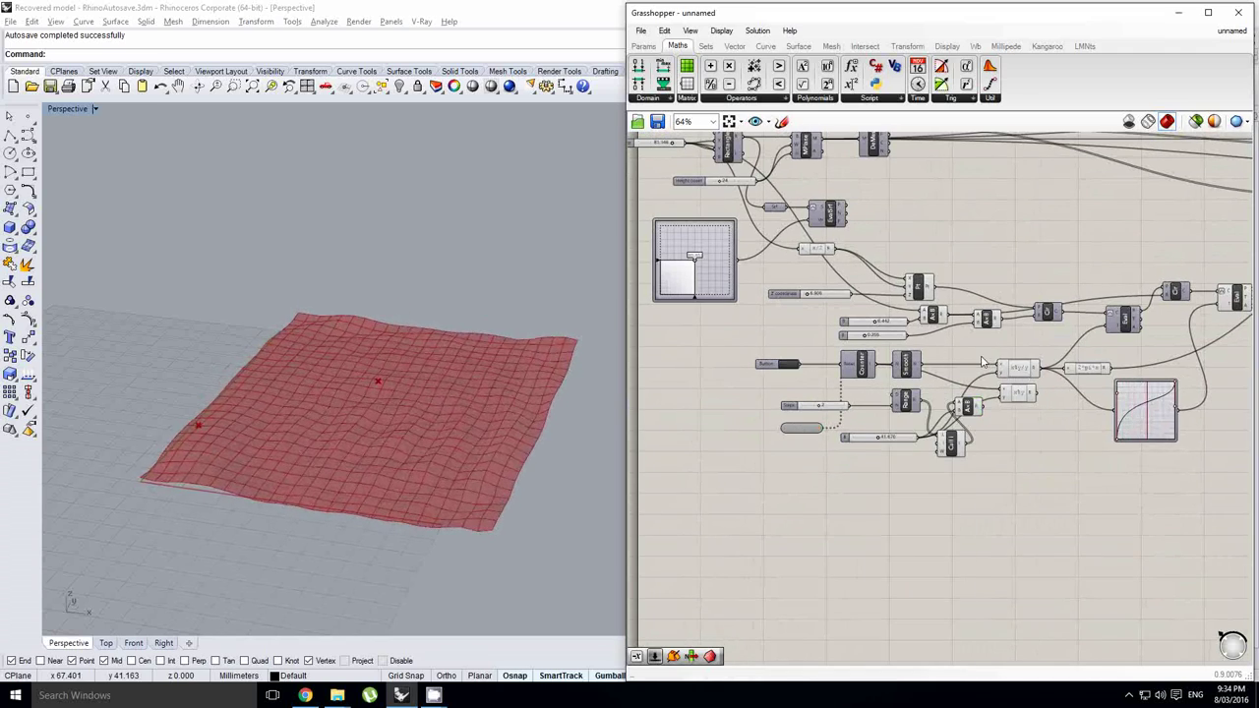
scroll(994, 359, "up", 1)
right_click_drag(994, 360, 981, 355)
left_click(967, 370)
scroll(960, 409, "up", 2)
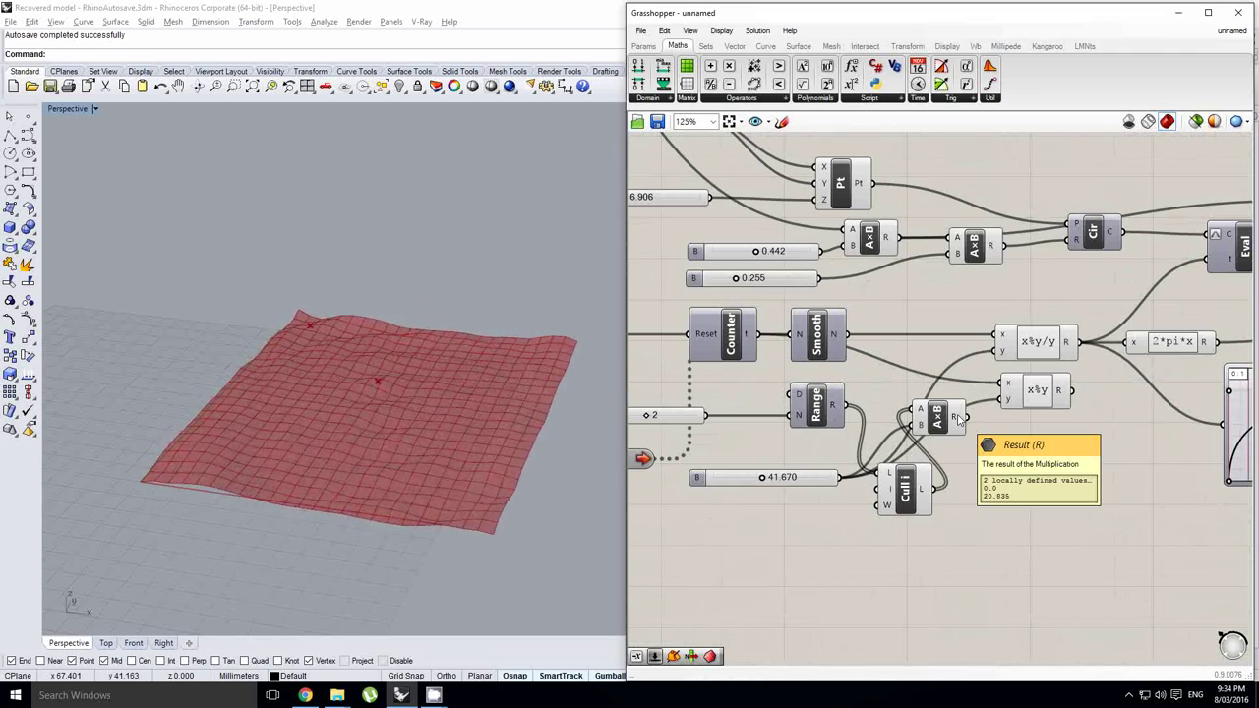
Add an Expression component beside Smooth Numbers and set its expression to x*y+z.
right_click_drag(942, 350, 910, 356)
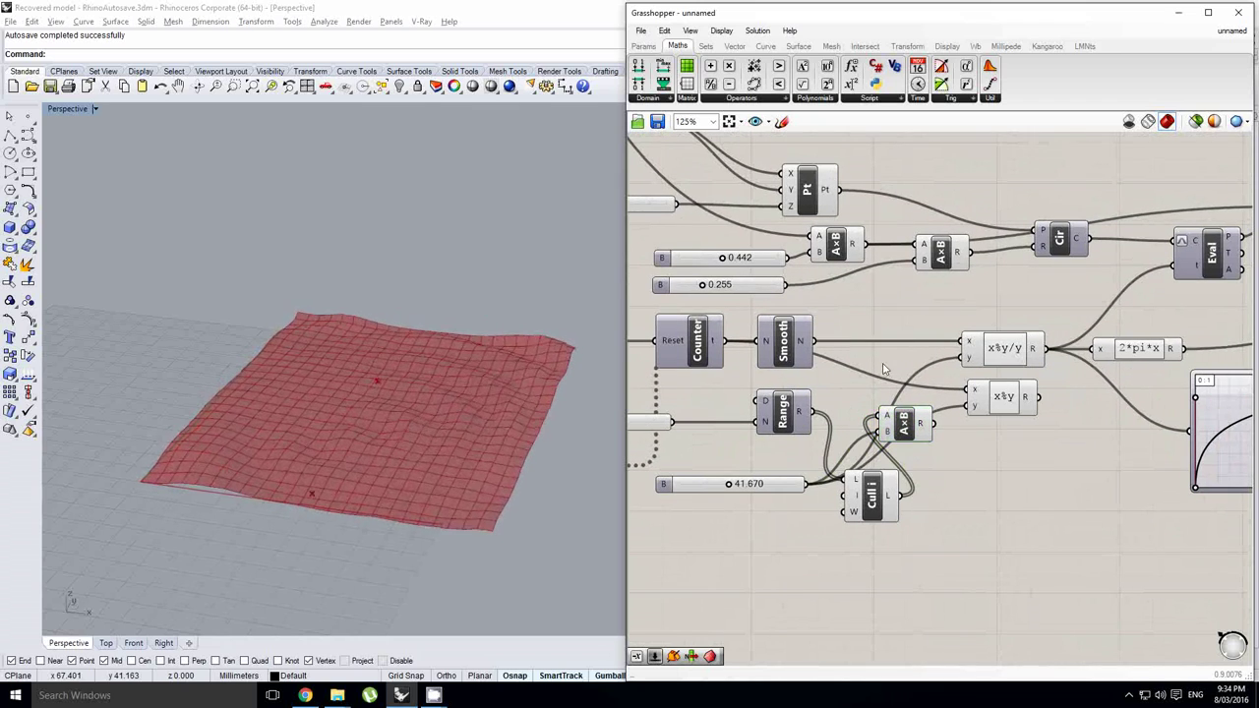
left_click_drag(888, 421, 866, 411)
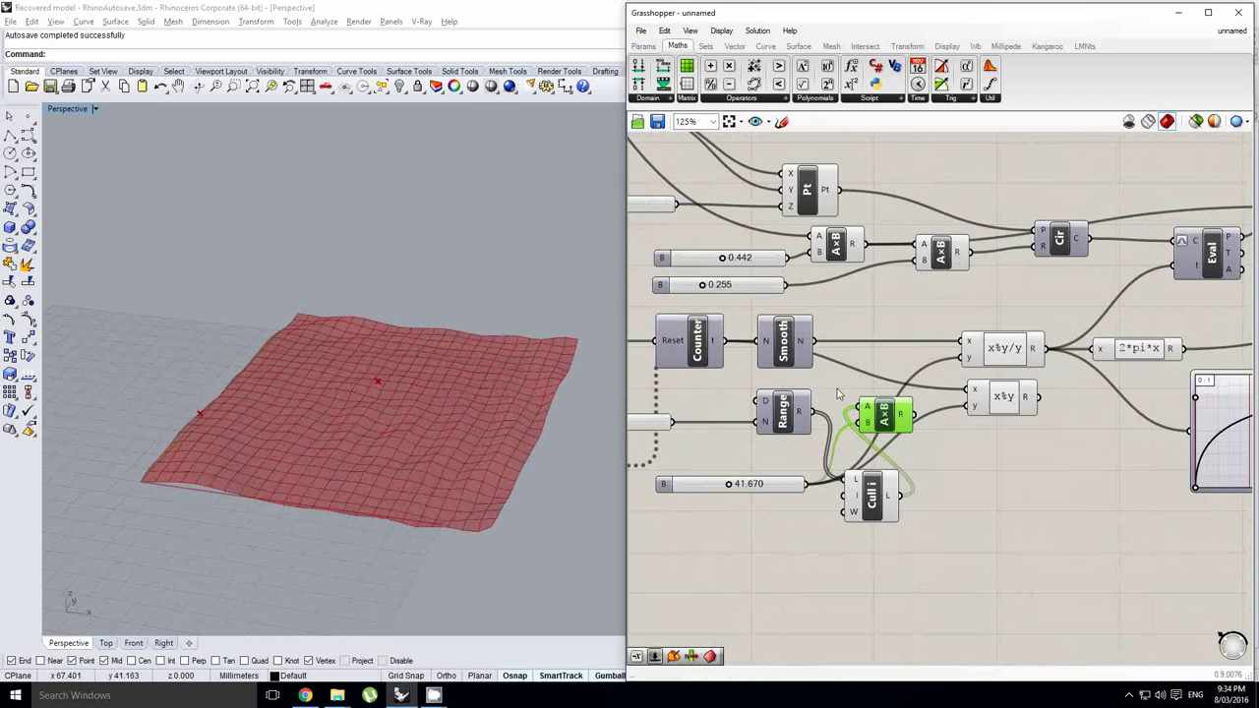
left_click(644, 46)
left_click(679, 47)
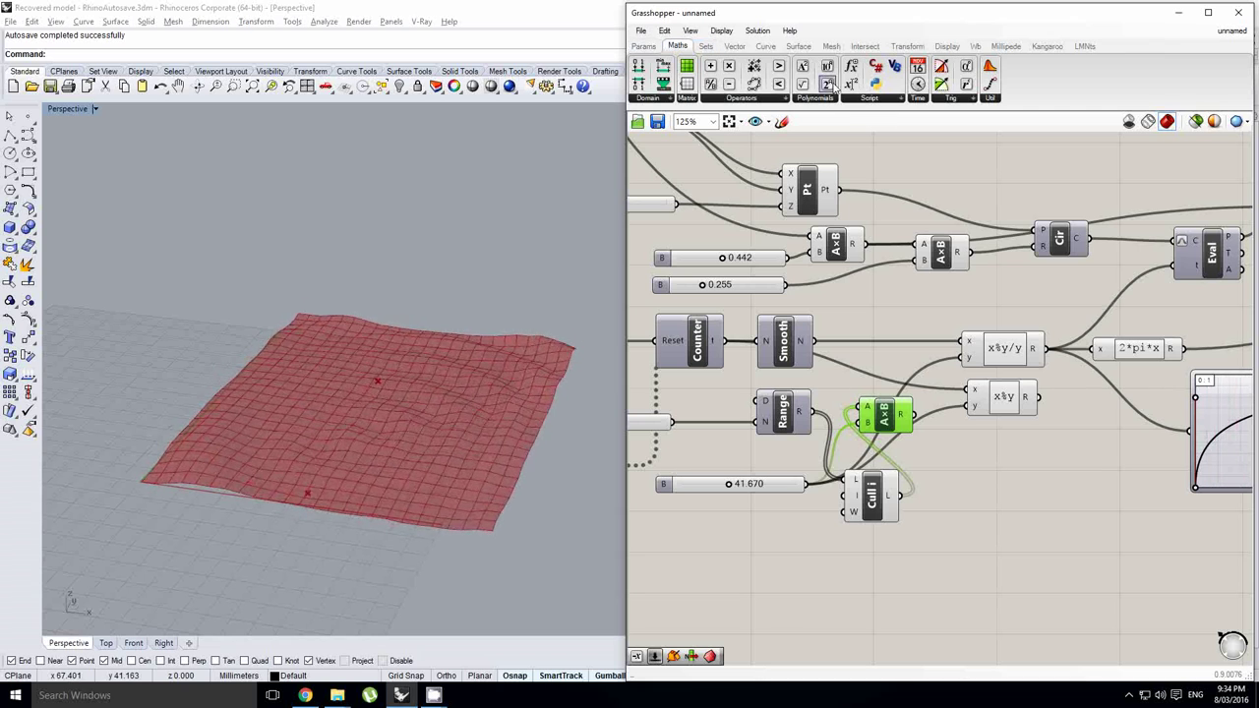
left_click(918, 354)
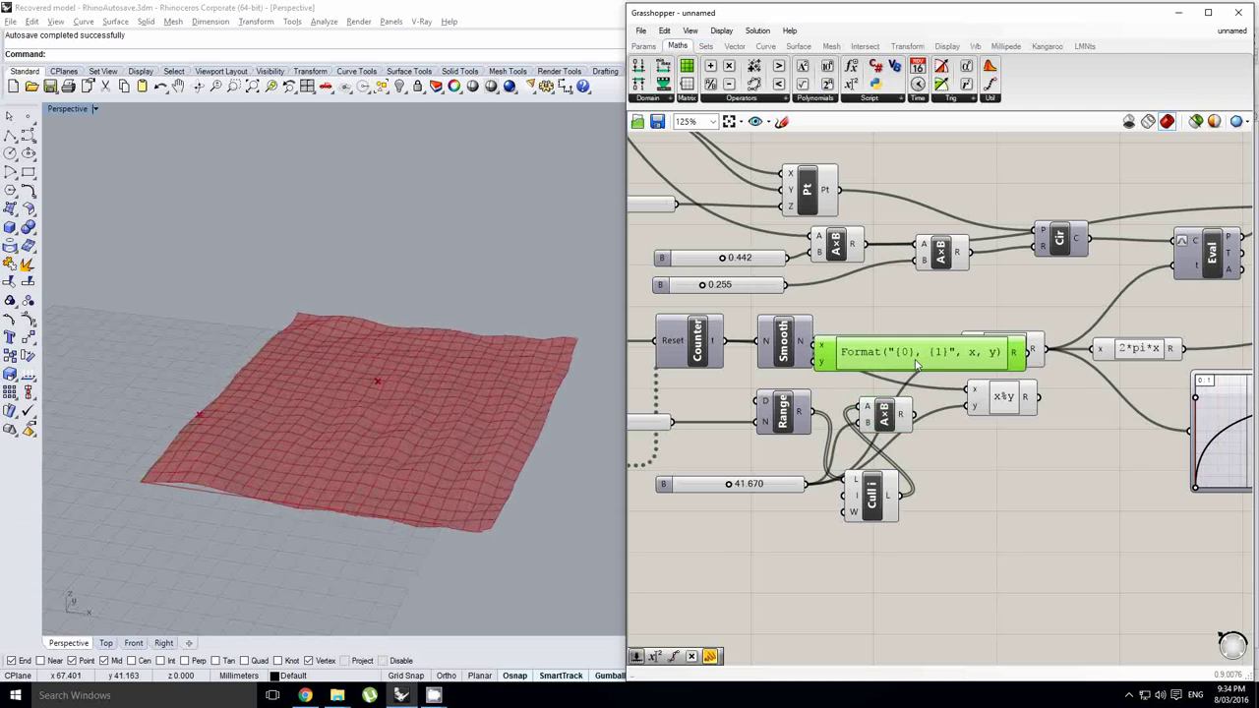
double_click(916, 354)
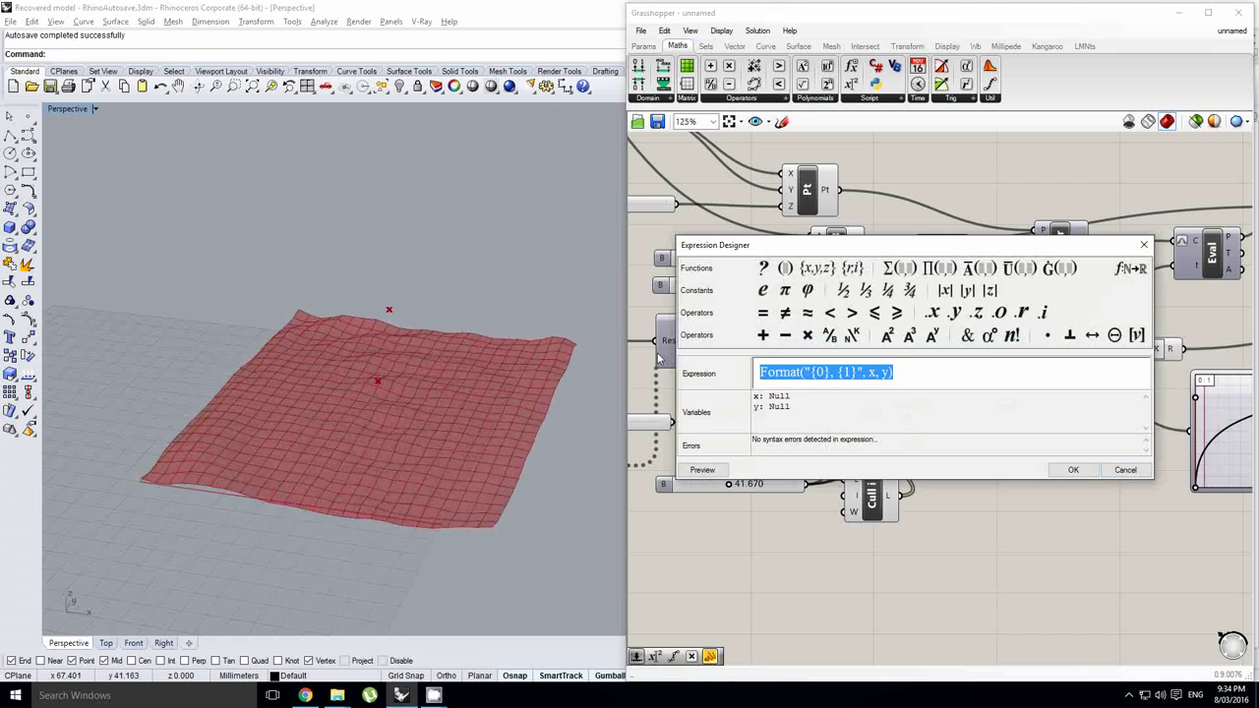
type("x*y+z")
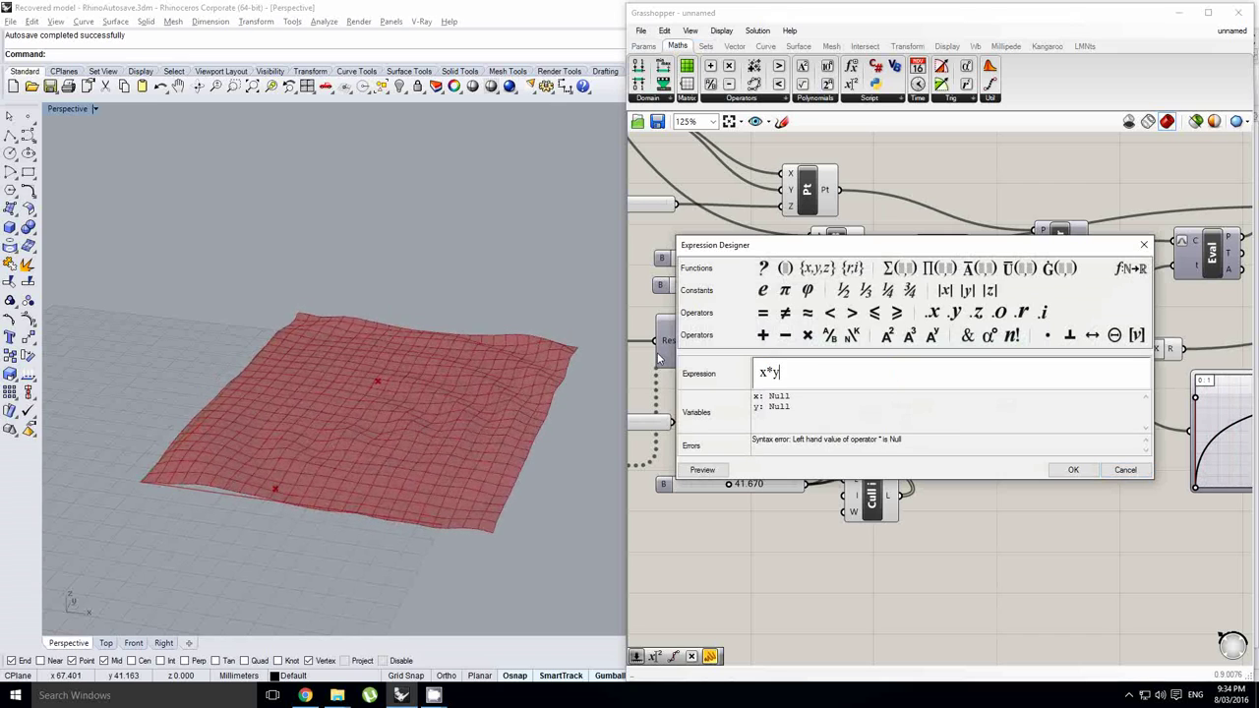
left_click(1094, 471)
Wire the 41.670 slider into x and the Cull Index output into y of the x*y+z expression.
scroll(919, 424, "up", 1)
left_click(881, 422)
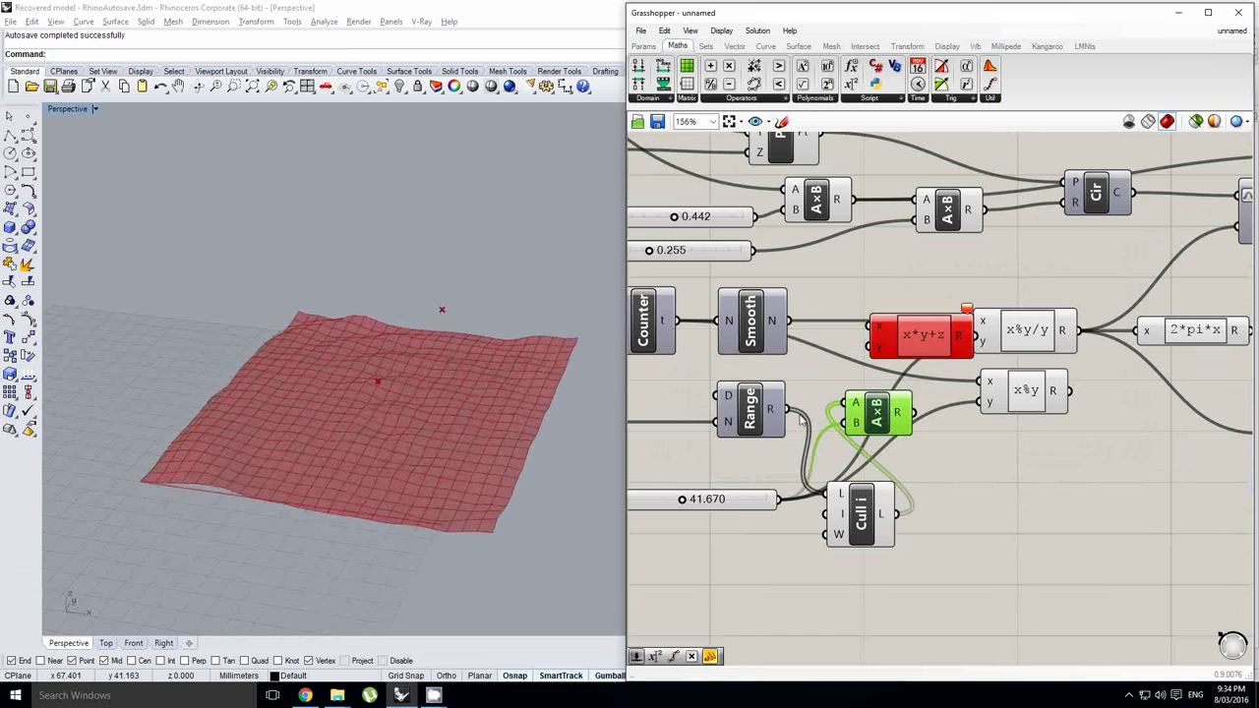
left_click_drag(799, 479, 867, 327)
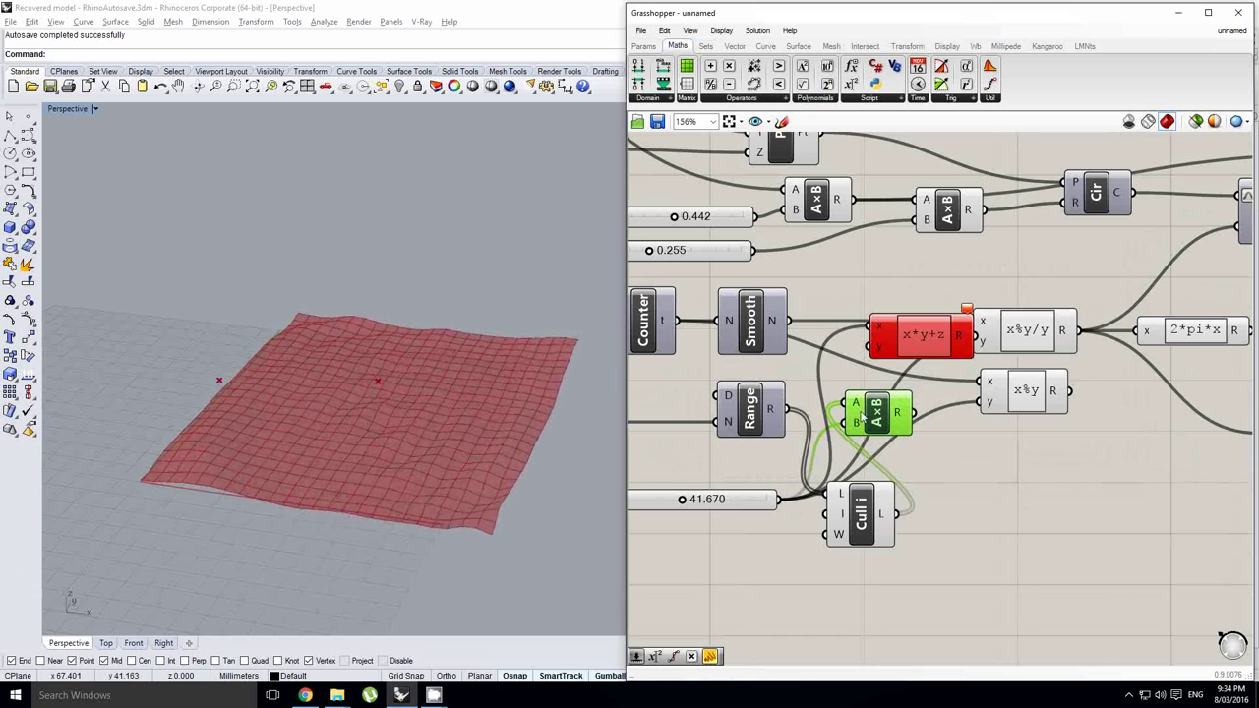
left_click_drag(862, 417, 868, 417)
left_click_drag(897, 514, 869, 348)
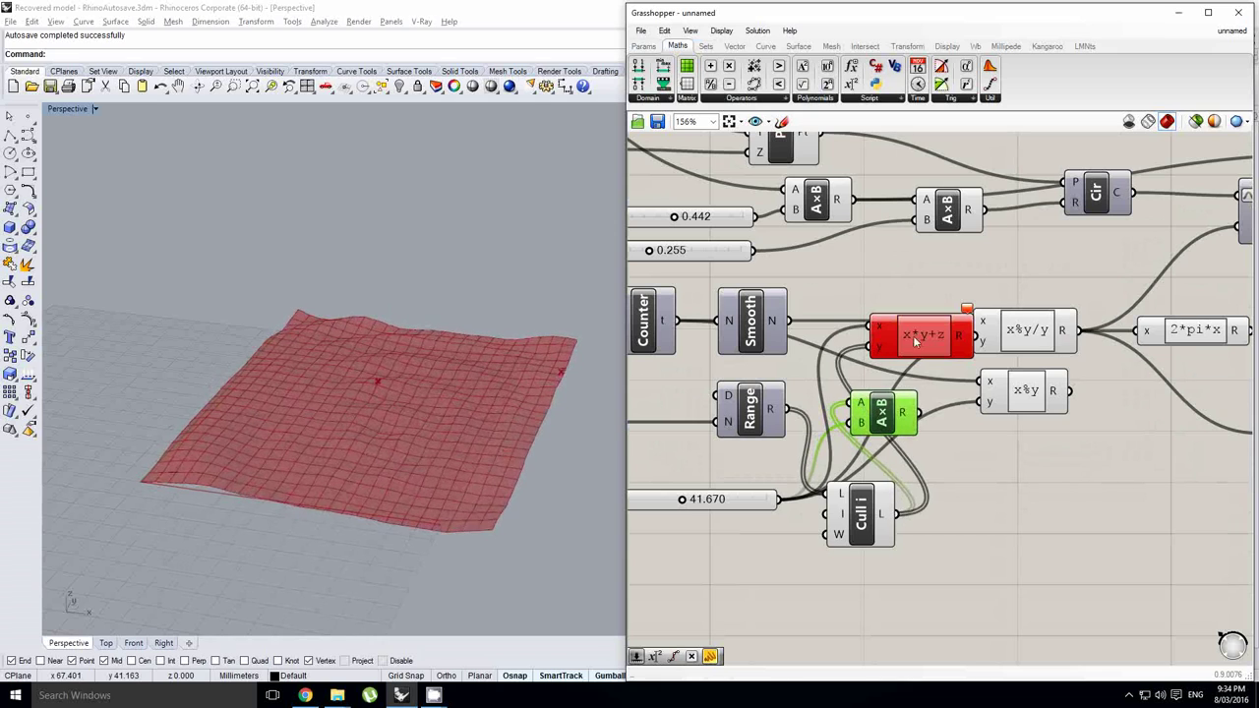
Add a z input to the x*y+z expression, feed it from Smooth Numbers, and connect the result to x of x%y/y.
scroll(887, 350, "up", 3)
left_click(891, 364)
scroll(893, 364, "down", 2)
left_click_drag(767, 319, 869, 365)
left_click_drag(937, 354, 897, 338)
Delete the Multiplication component beside Range and reposition the x*y+z expression ahead of the modulo expressions.
left_click(892, 439)
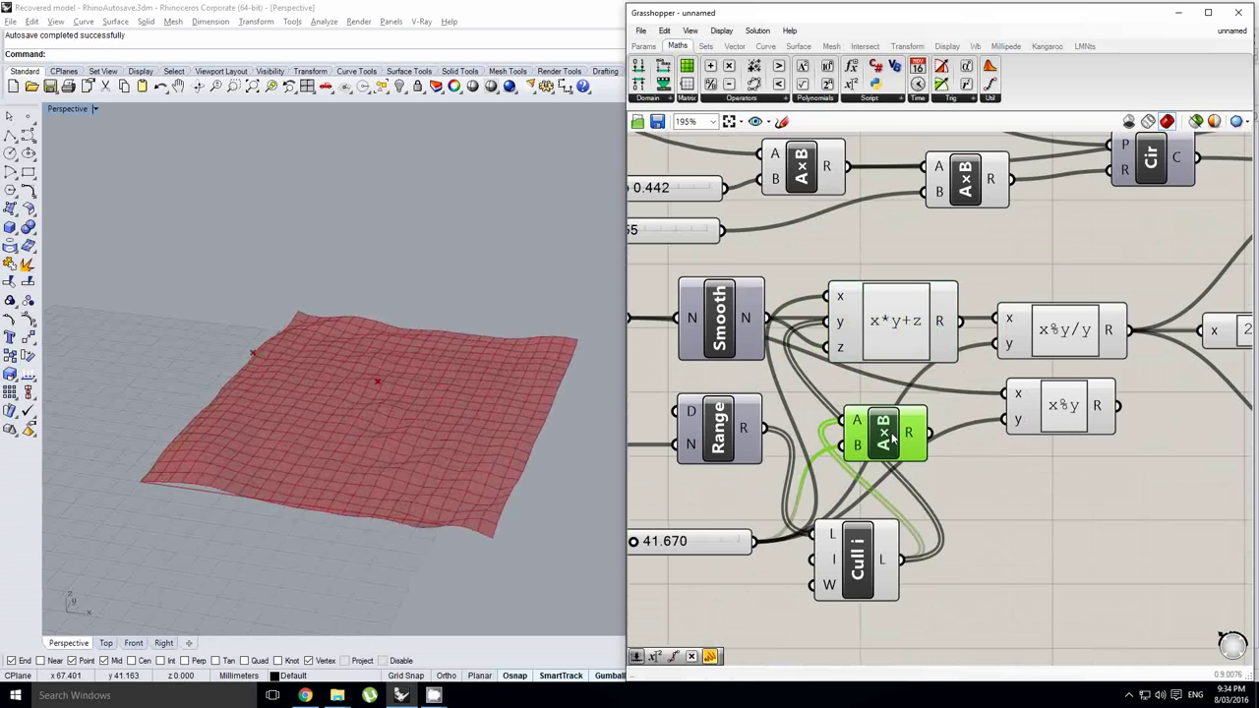
key("Delete")
scroll(915, 345, "down", 2)
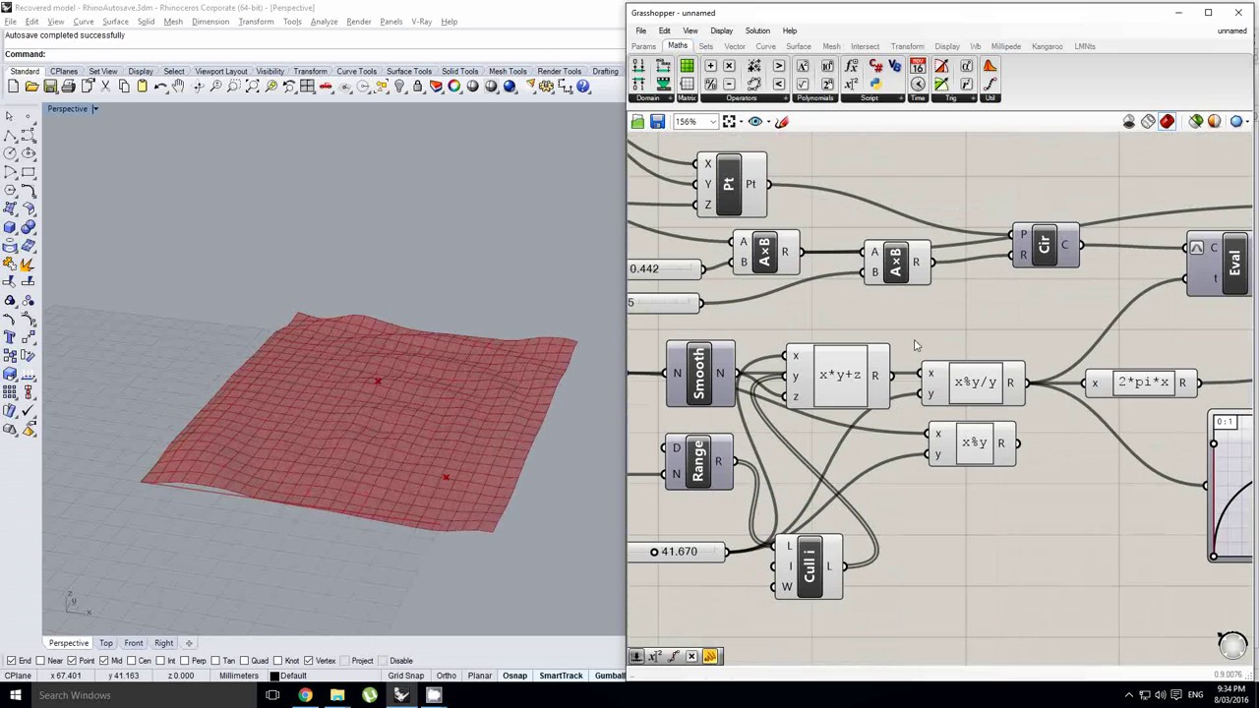
scroll(880, 376, "up", 1)
left_click_drag(832, 390, 932, 374)
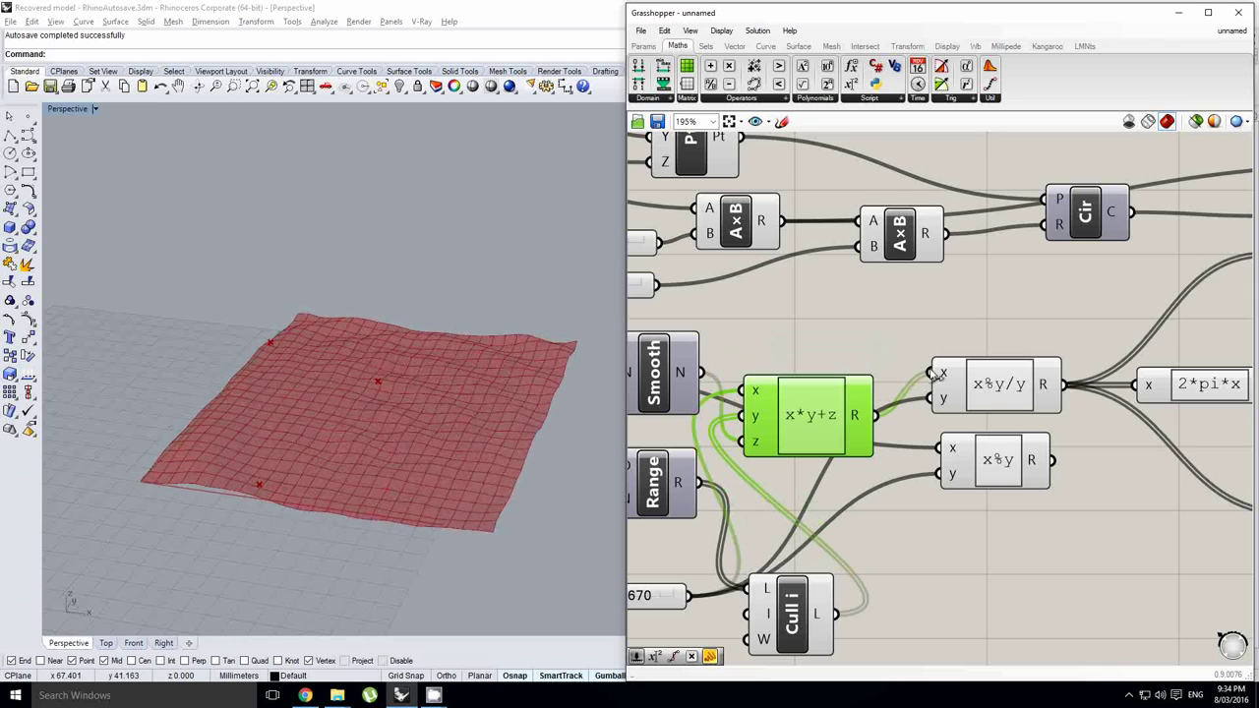
Examine the animated mesh and its moving points, along with the Steps slider feeding Range.
left_click(384, 397)
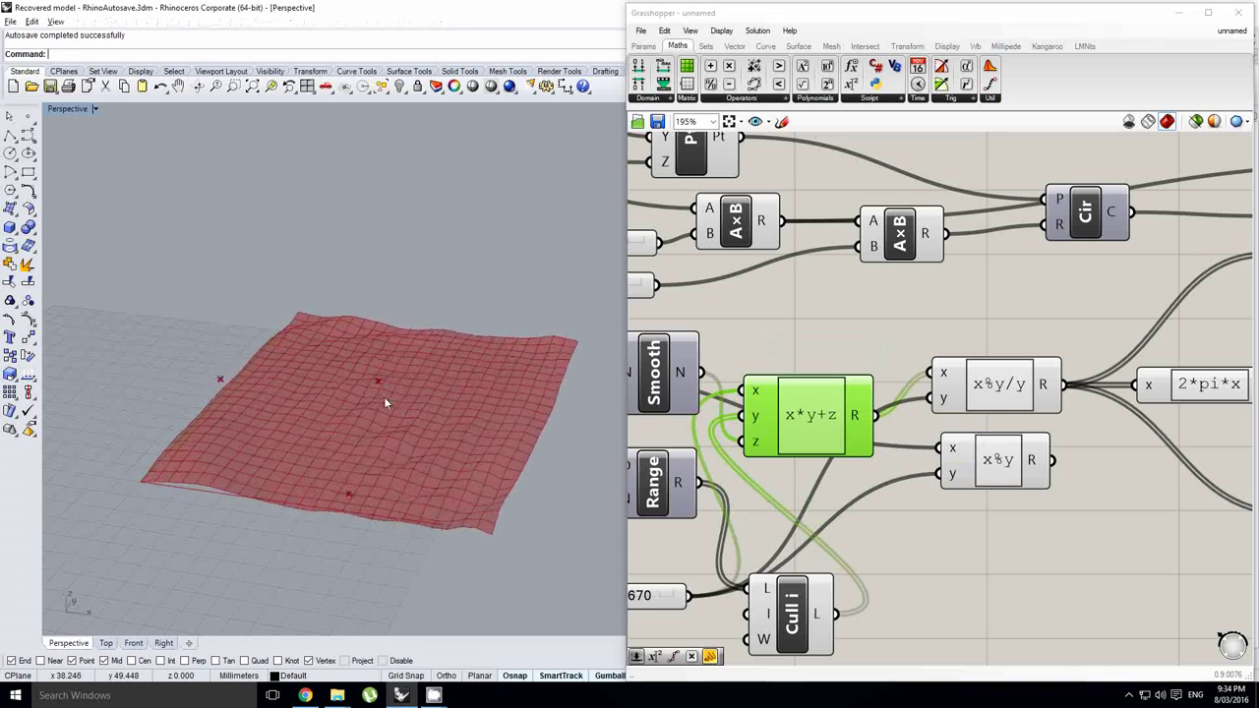
right_click_drag(769, 433, 854, 382)
scroll(855, 383, "down", 1)
left_click_drag(882, 369, 897, 340)
scroll(419, 395, "up", 2)
right_click_drag(412, 420, 422, 385)
right_click_drag(699, 442, 889, 405)
scroll(892, 400, "up", 1)
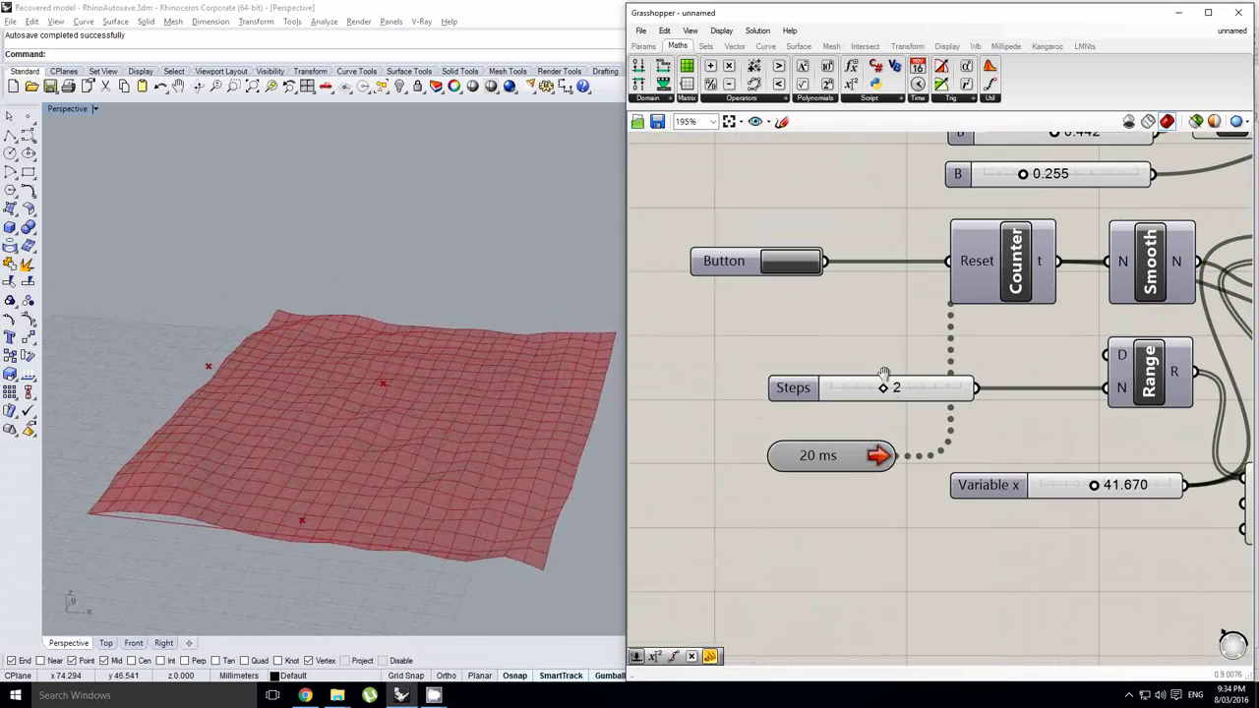
mouse_move(884, 386)
left_mouse_down()
mouse_move(956, 396)
mouse_move(891, 393)
left_mouse_up()
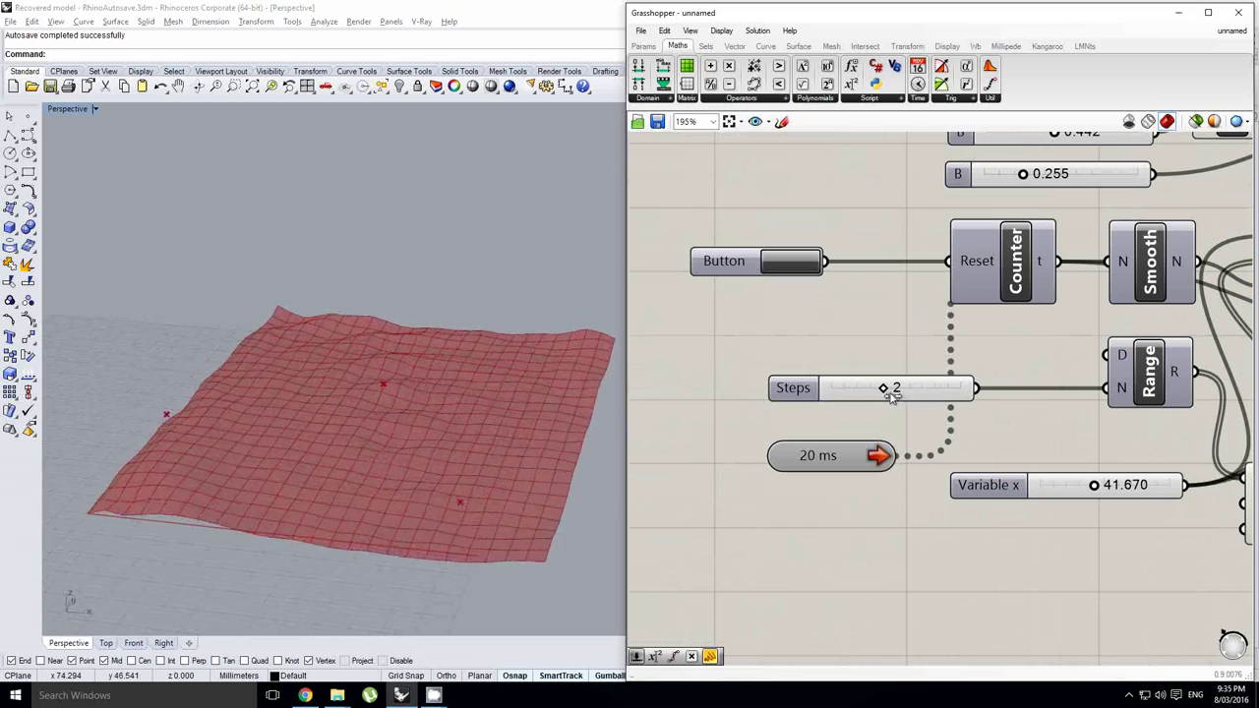
scroll(899, 350, "down", 4)
right_click_drag(932, 398, 693, 416)
left_click(904, 413)
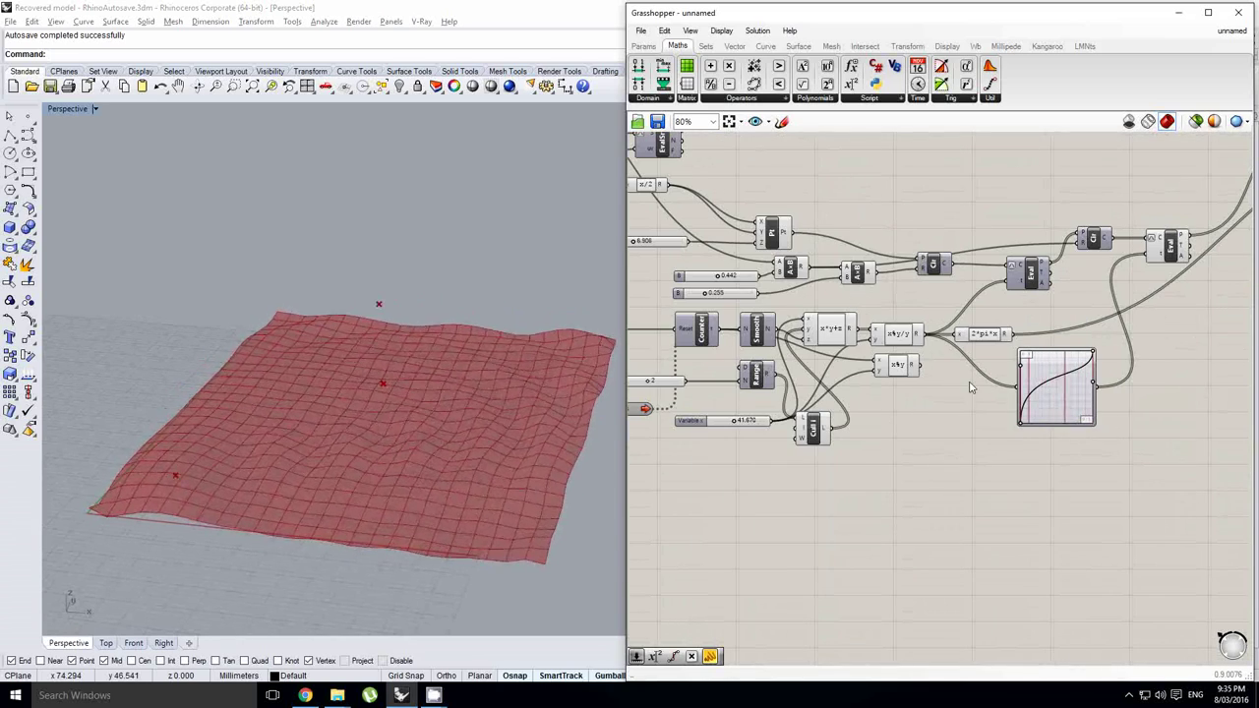
Move the expressions and Graph Mapper farther from Smooth Numbers and shift Cull Index closer to Range.
left_click_drag(1124, 492, 890, 357)
left_click(801, 351, "shift")
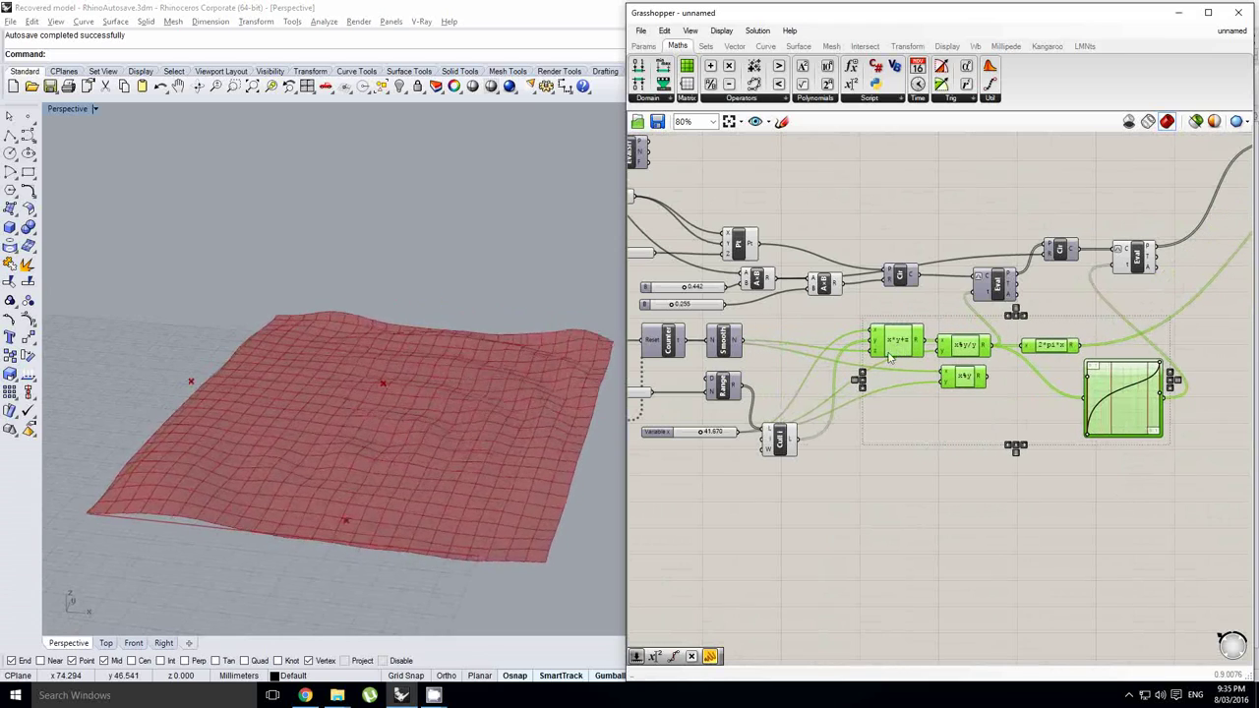
left_click(882, 449)
right_click_drag(882, 449, 915, 458)
left_click_drag(815, 452, 828, 406)
Move the last Evaluate Curve component farther from the second Circle, toward the Distance component.
left_click(998, 412)
right_click_drag(960, 419, 804, 440)
left_click(921, 377)
right_click_drag(960, 364, 912, 390)
left_click(911, 331)
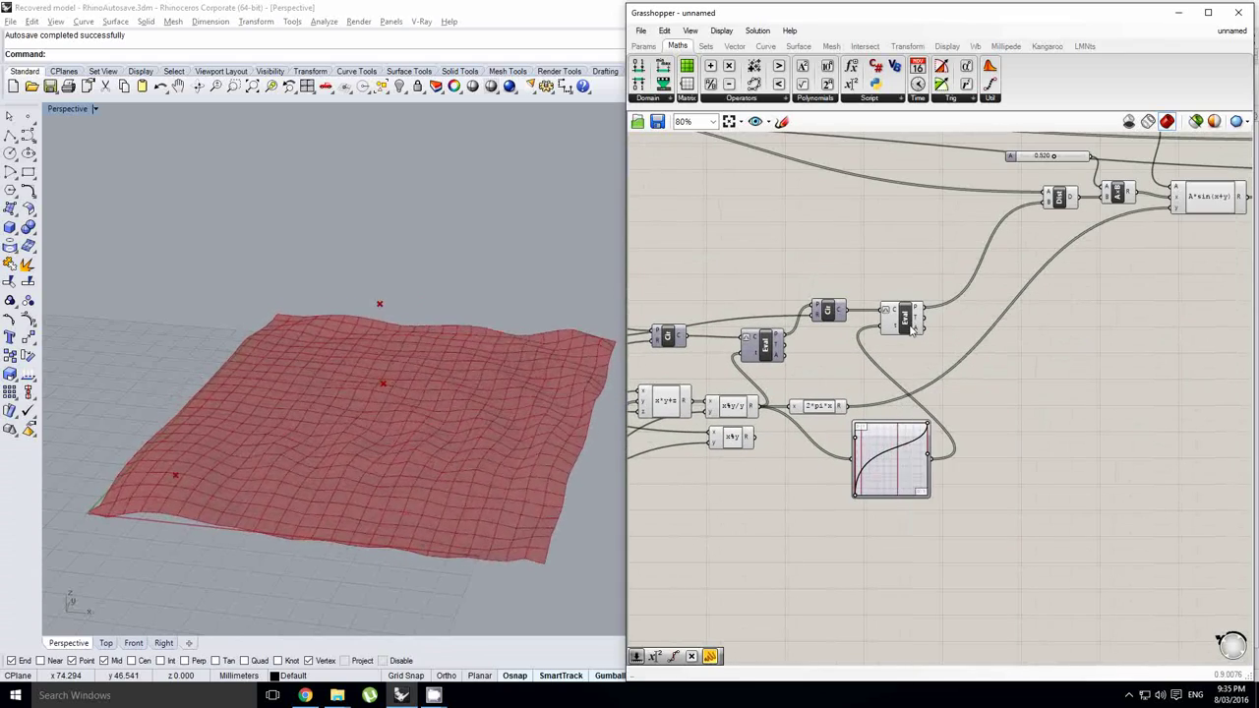
left_click_drag(912, 331, 985, 332)
left_click(1013, 333)
right_click_drag(1003, 322, 835, 385)
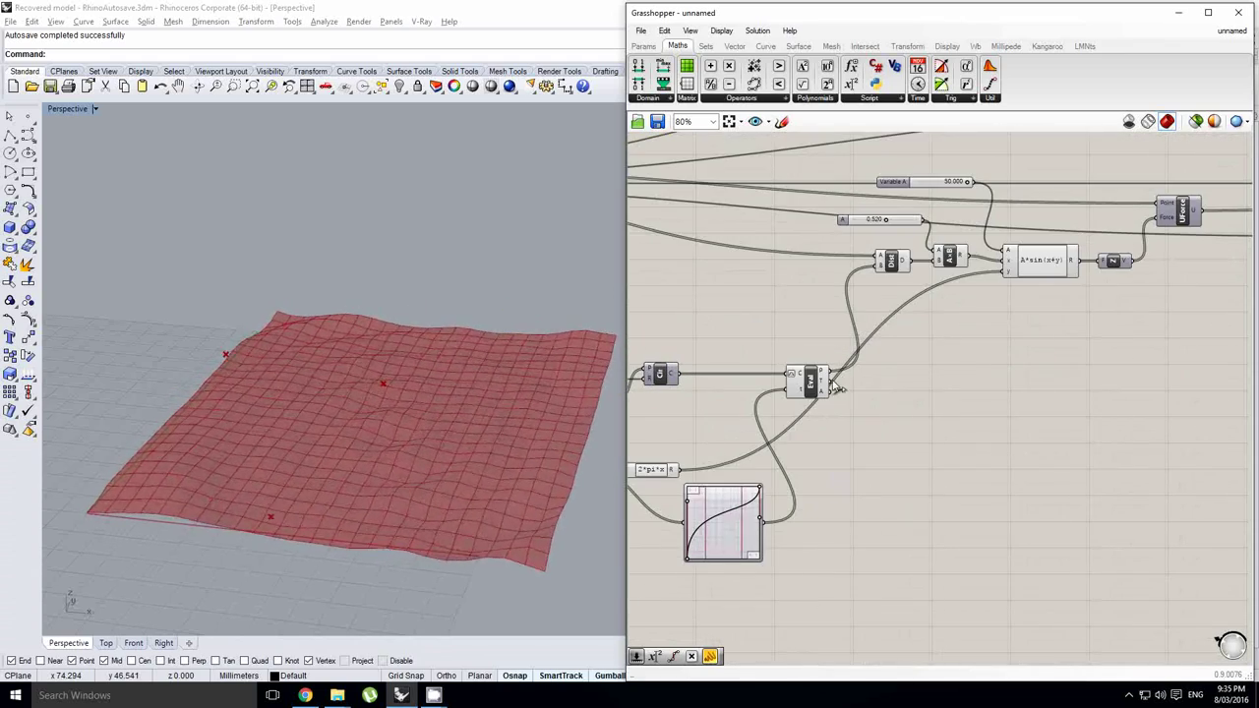
Lock the Grasshopper solver and graft the t input of the last Evaluate Curve component.
scroll(774, 401, "up", 1)
right_click_drag(498, 408, 518, 406, "shift")
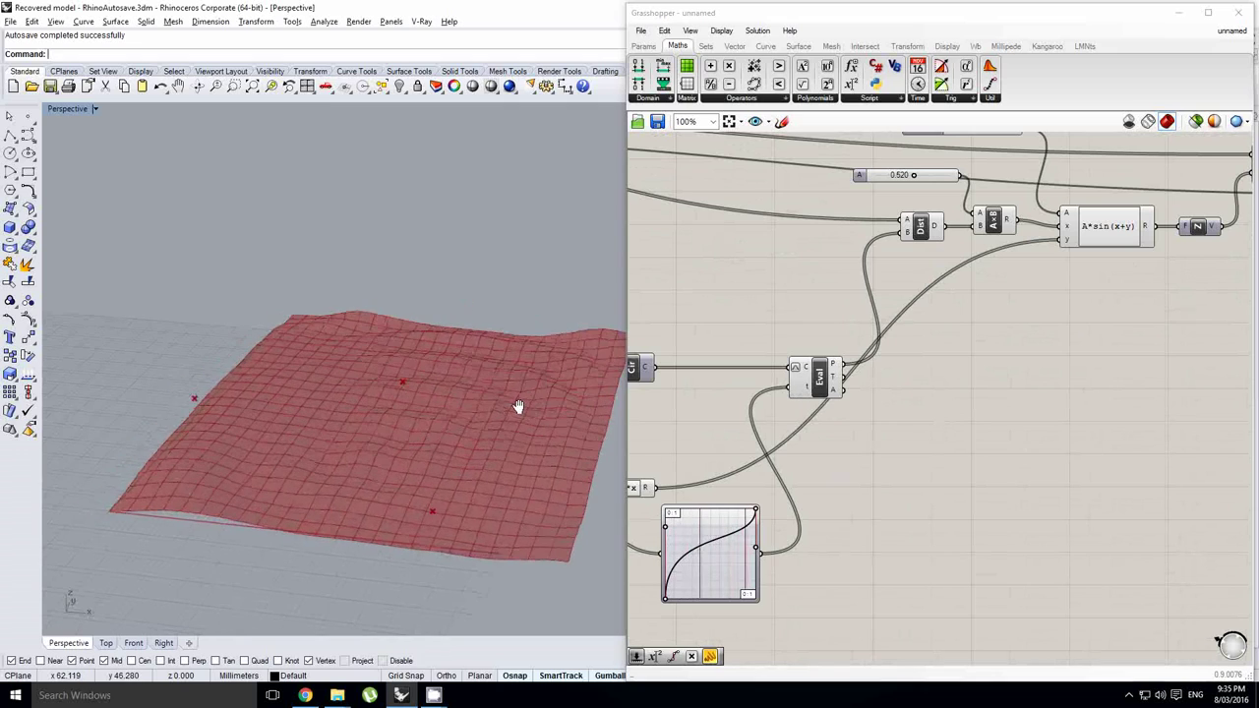
right_click_drag(383, 385, 375, 393, "shift")
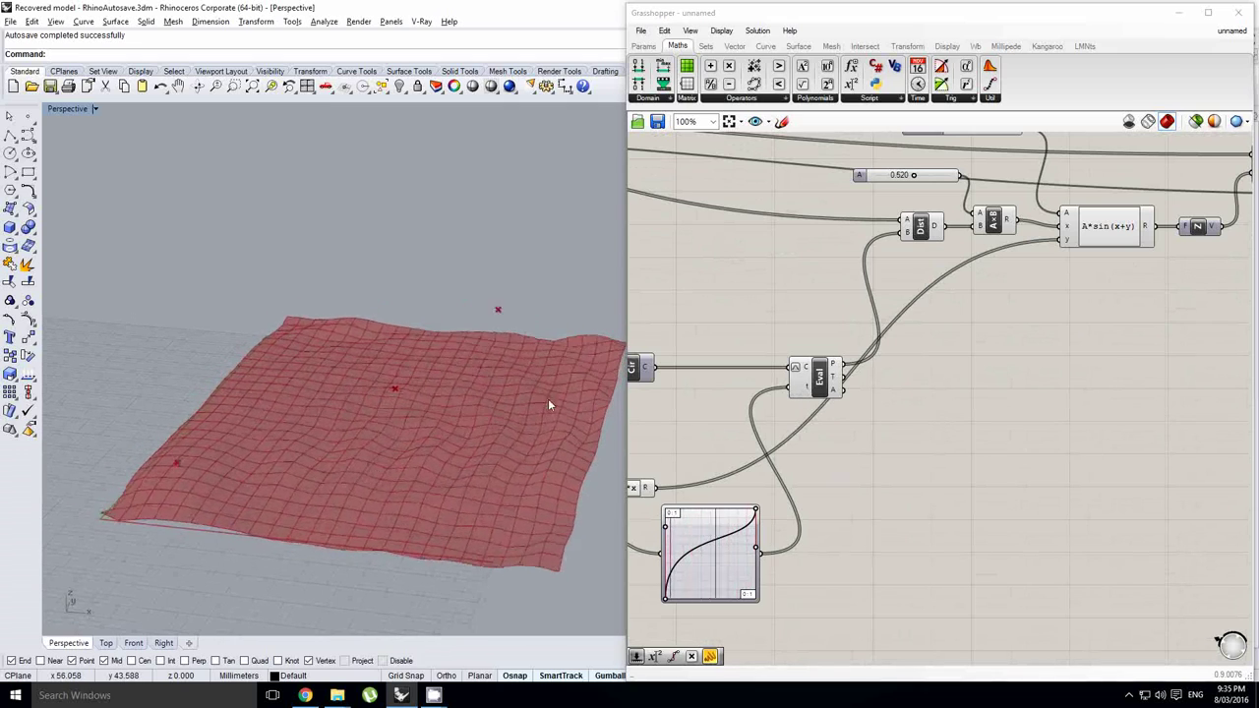
right_click_drag(800, 464, 781, 475)
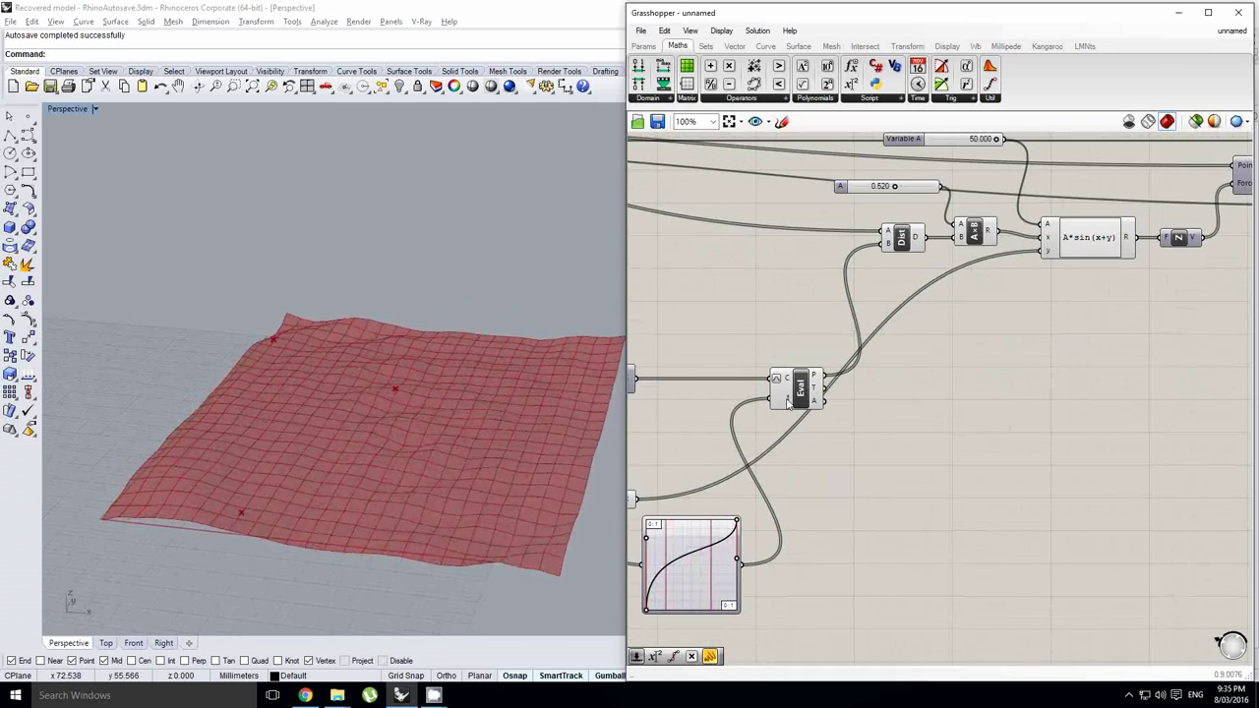
middle_click(827, 318)
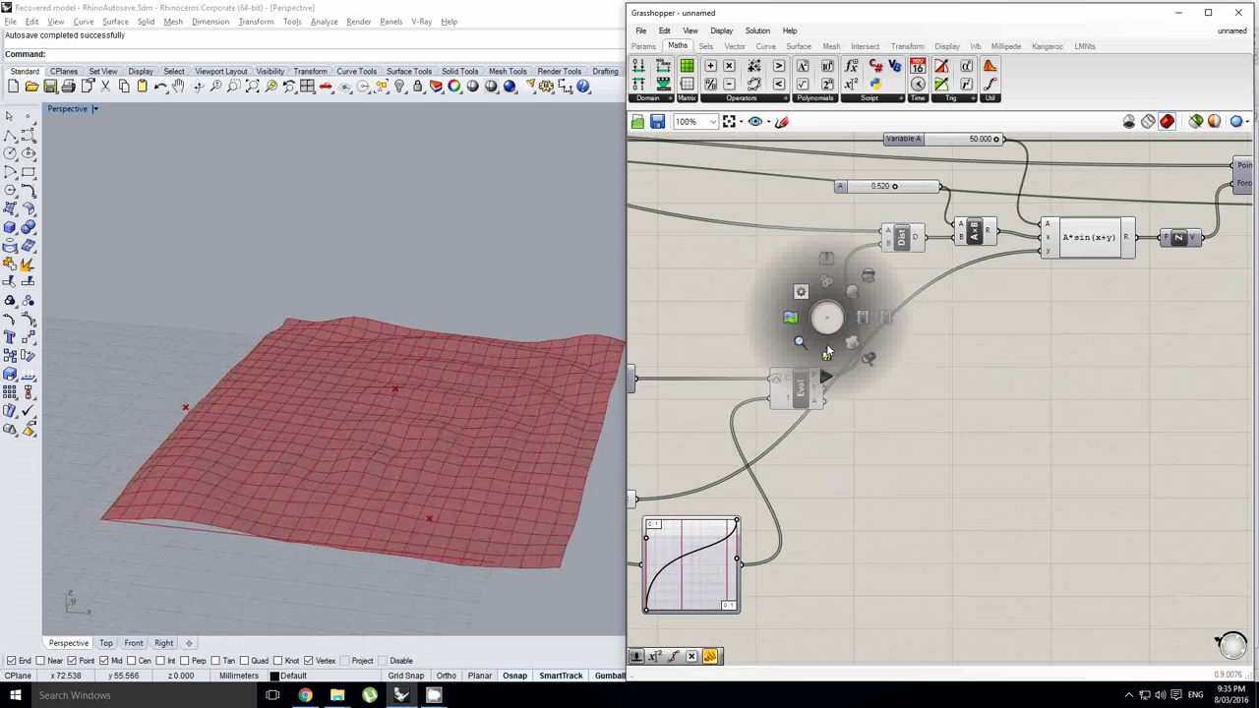
left_click(827, 354)
scroll(782, 402, "up", 1)
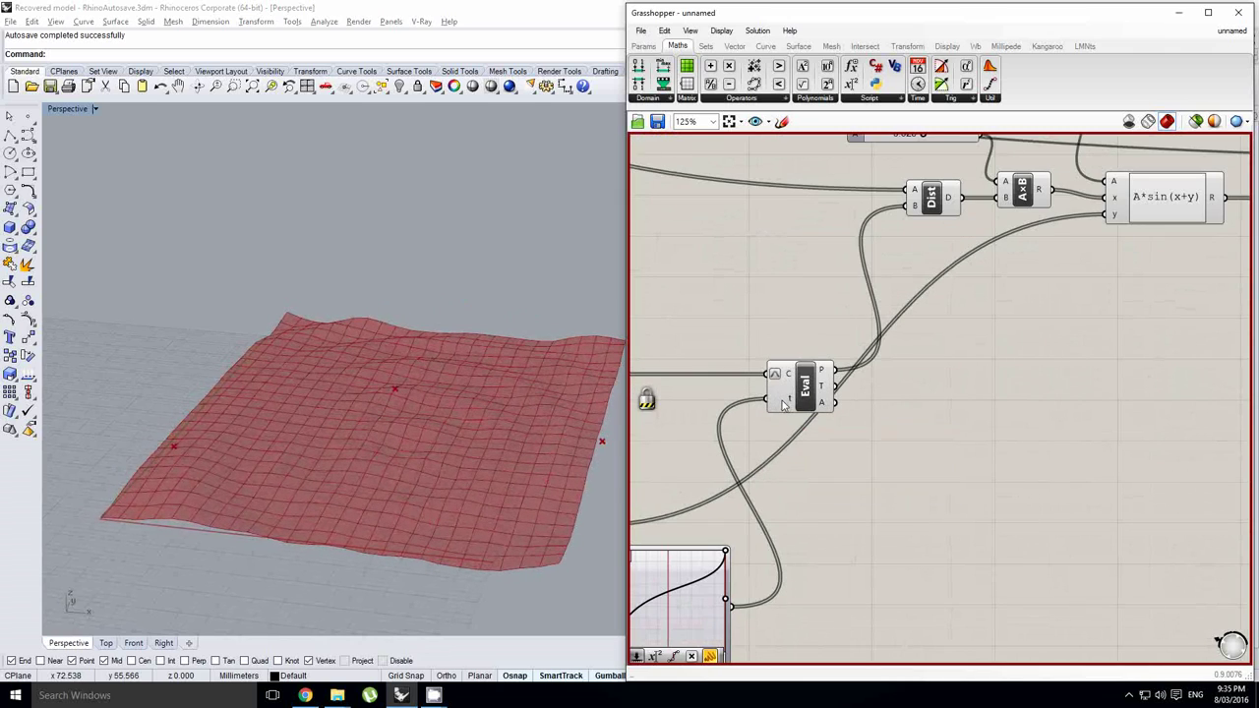
right_click(784, 405)
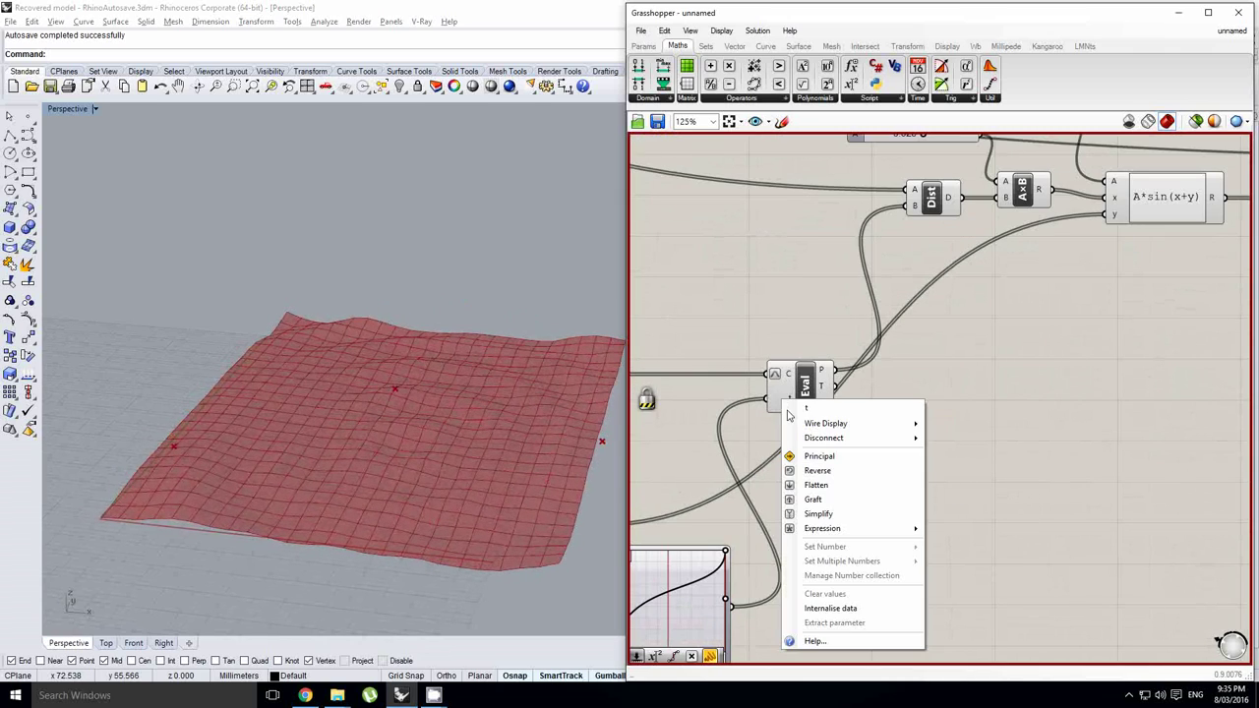
left_click(815, 500)
Check the Distance component's B input and unlock the Grasshopper solver.
scroll(798, 404, "down", 2)
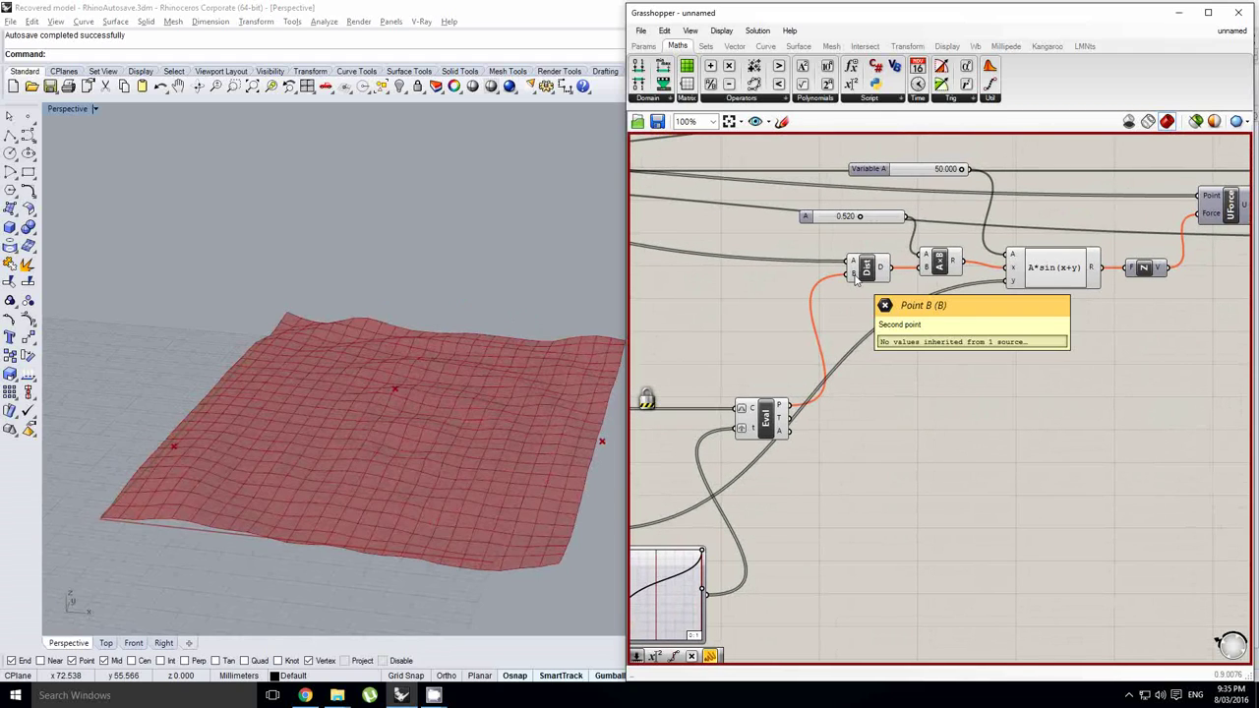
scroll(855, 279, "up", 1)
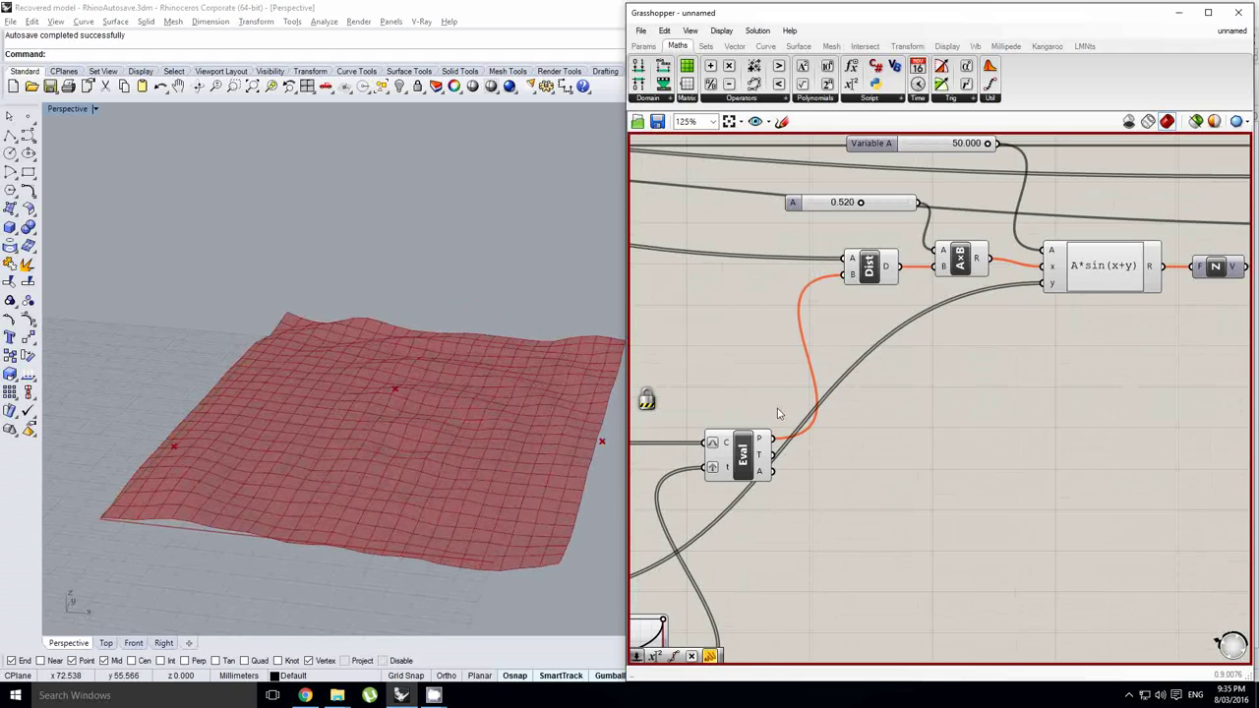
mouse_move(760, 444)
middle_click(781, 377)
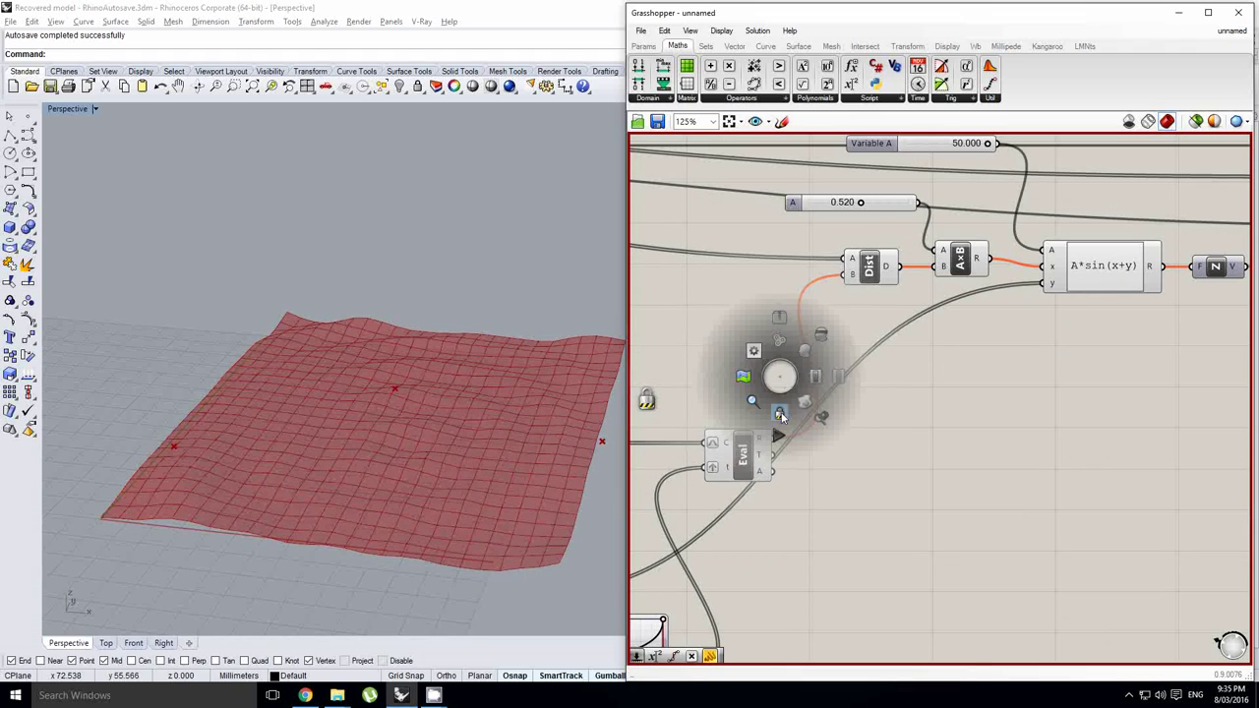
left_click(755, 351)
Examine the values at the Distance component's inputs and the first Evaluate Curve's point output.
mouse_move(854, 279)
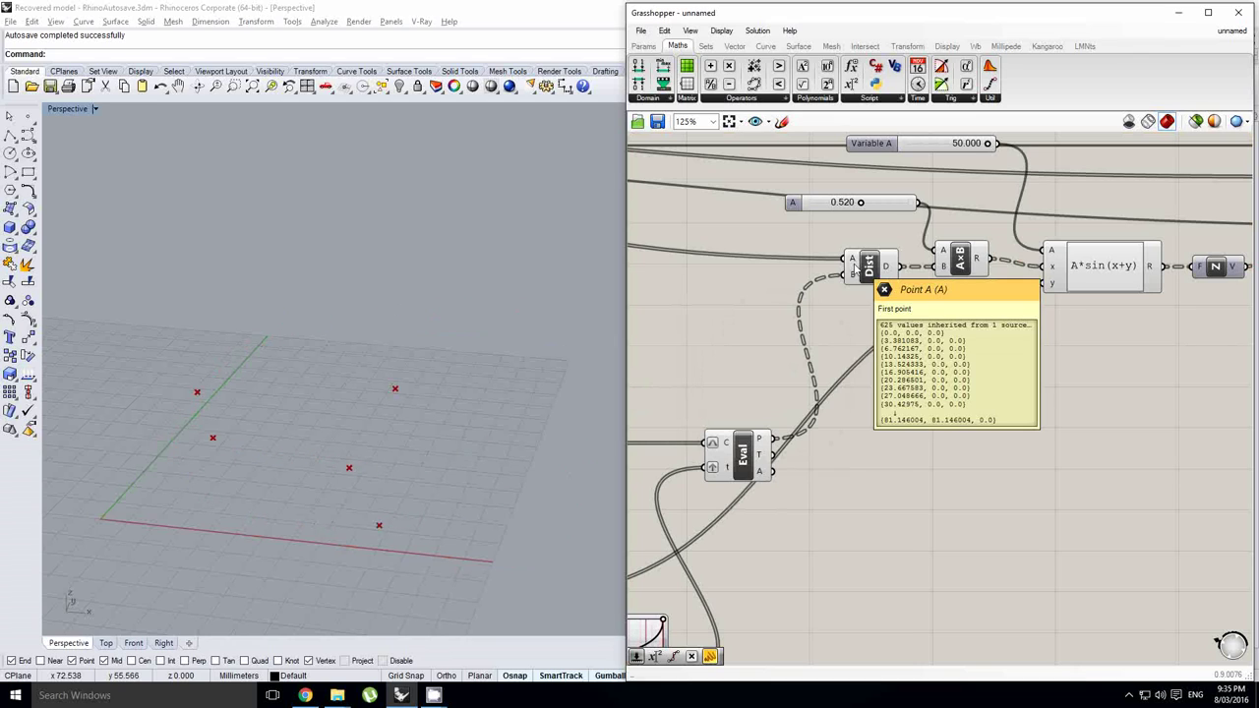
right_click_drag(734, 426, 979, 377)
right_click_drag(790, 377, 911, 377)
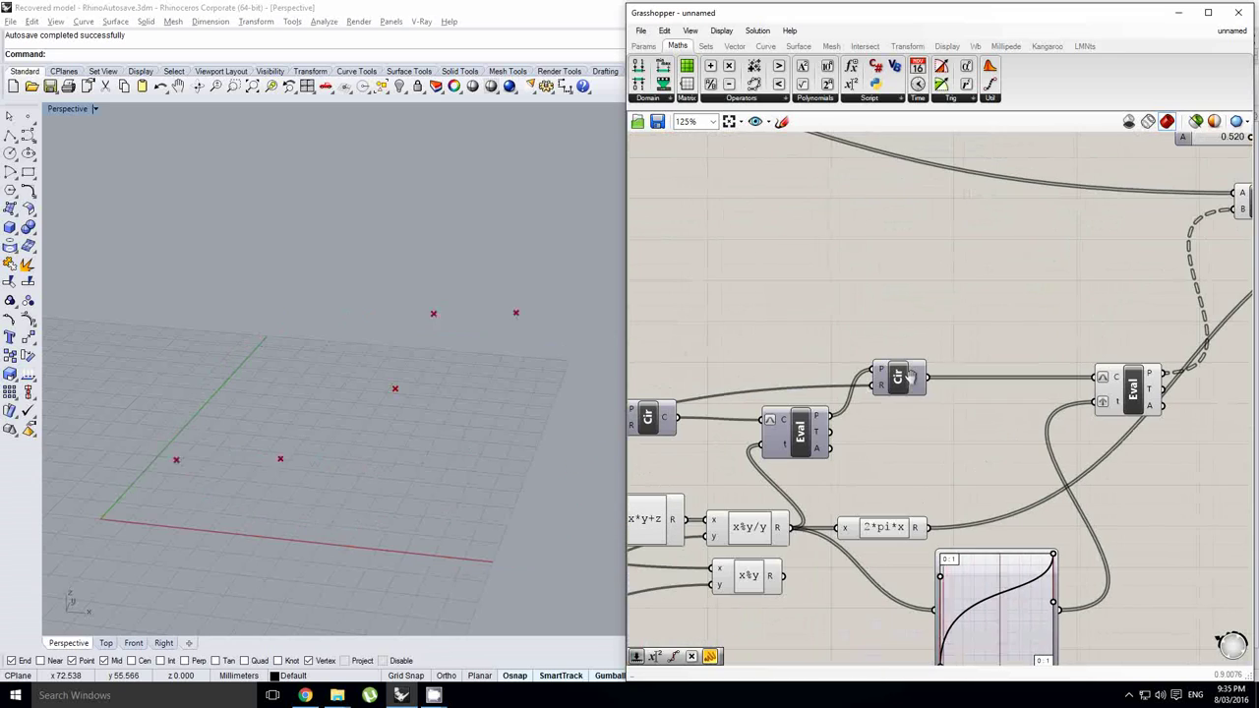
mouse_move(823, 421)
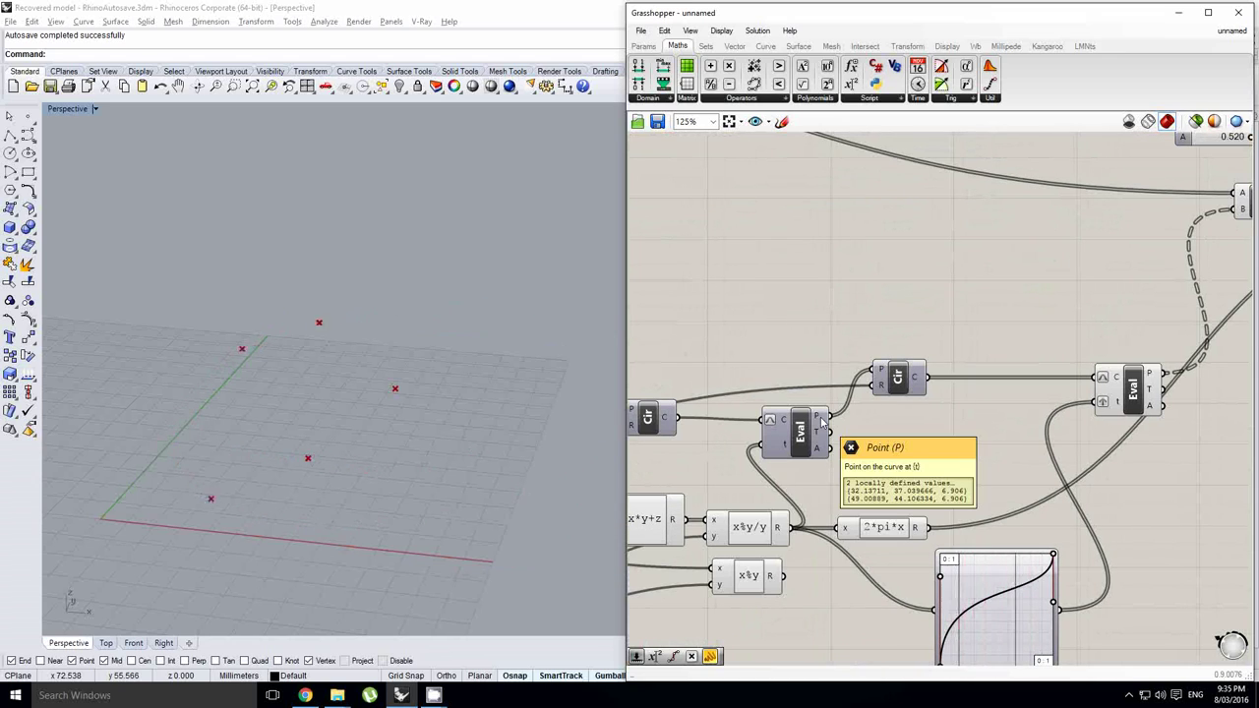
right_click_drag(820, 421, 924, 436)
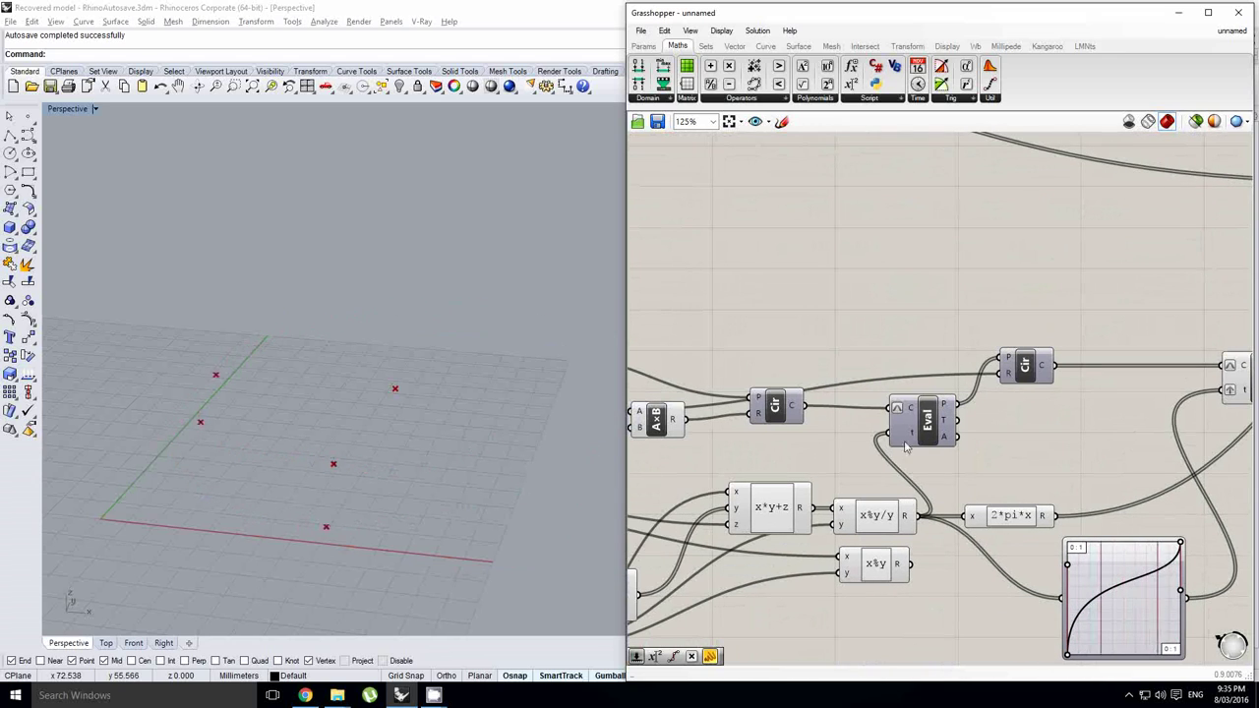
Add a List Item component fed by the result of the x%y/y expression.
left_click_drag(926, 426, 921, 424)
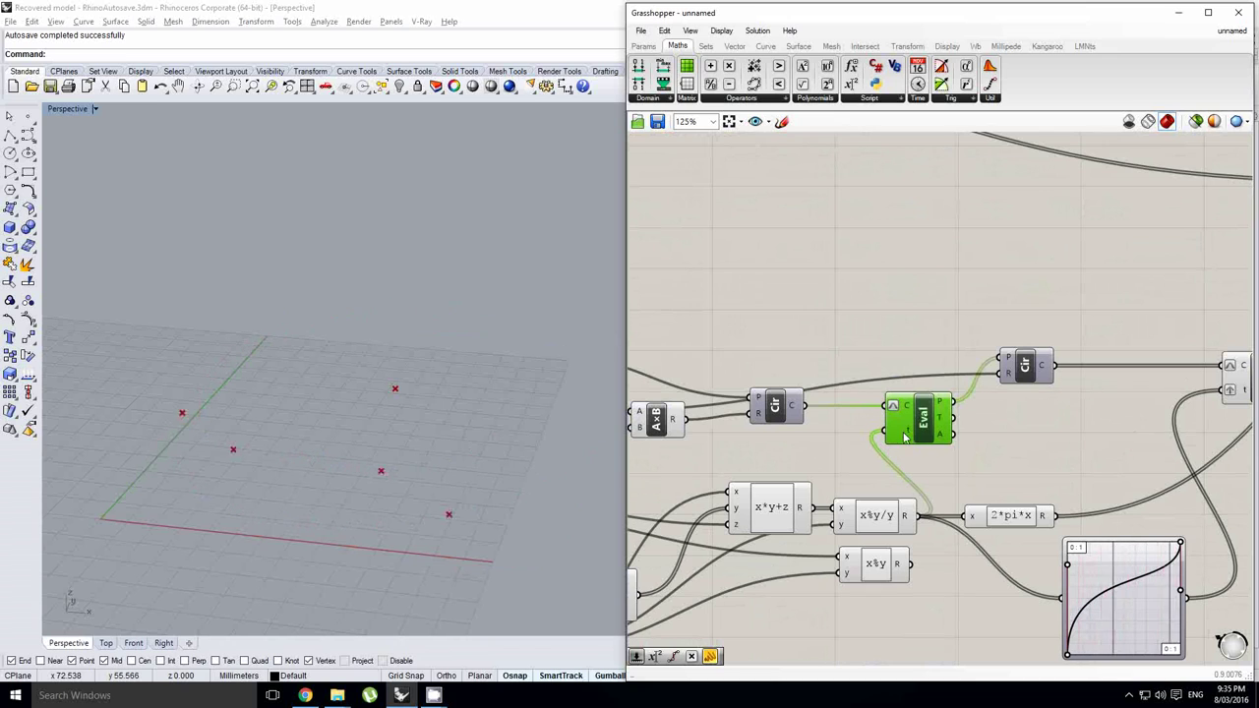
right_click_drag(929, 447, 913, 444)
double_click(918, 468)
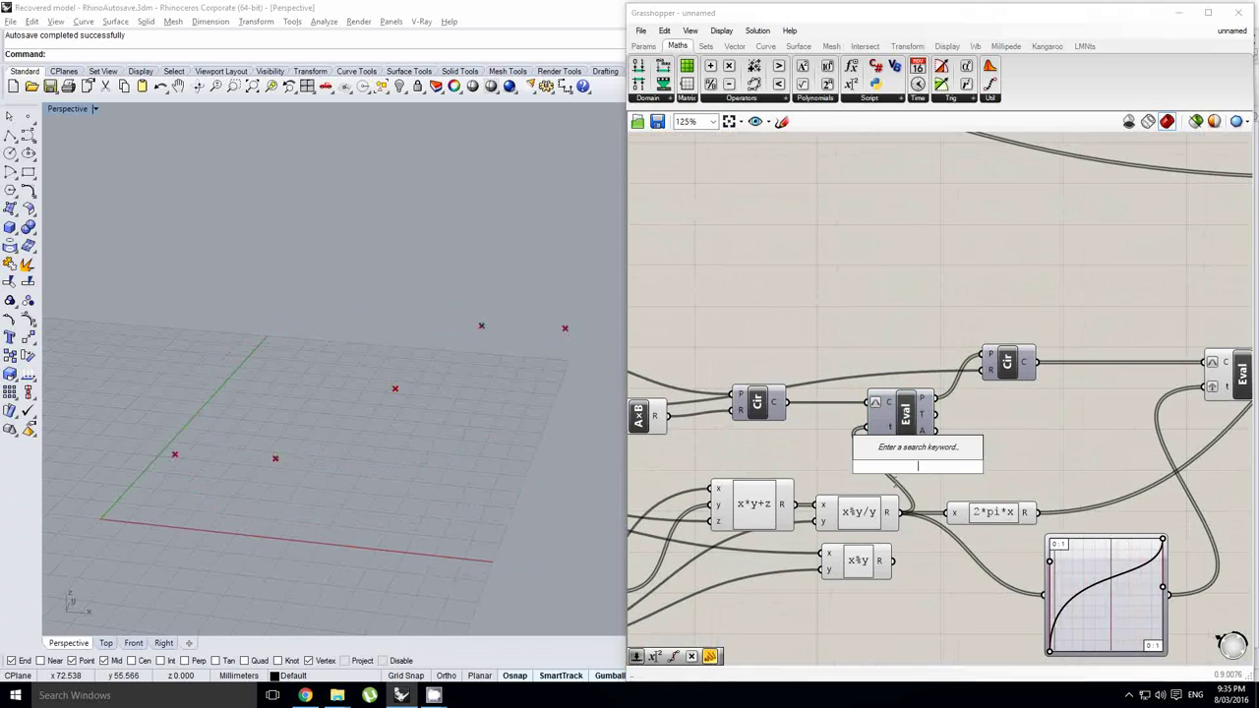
type("list")
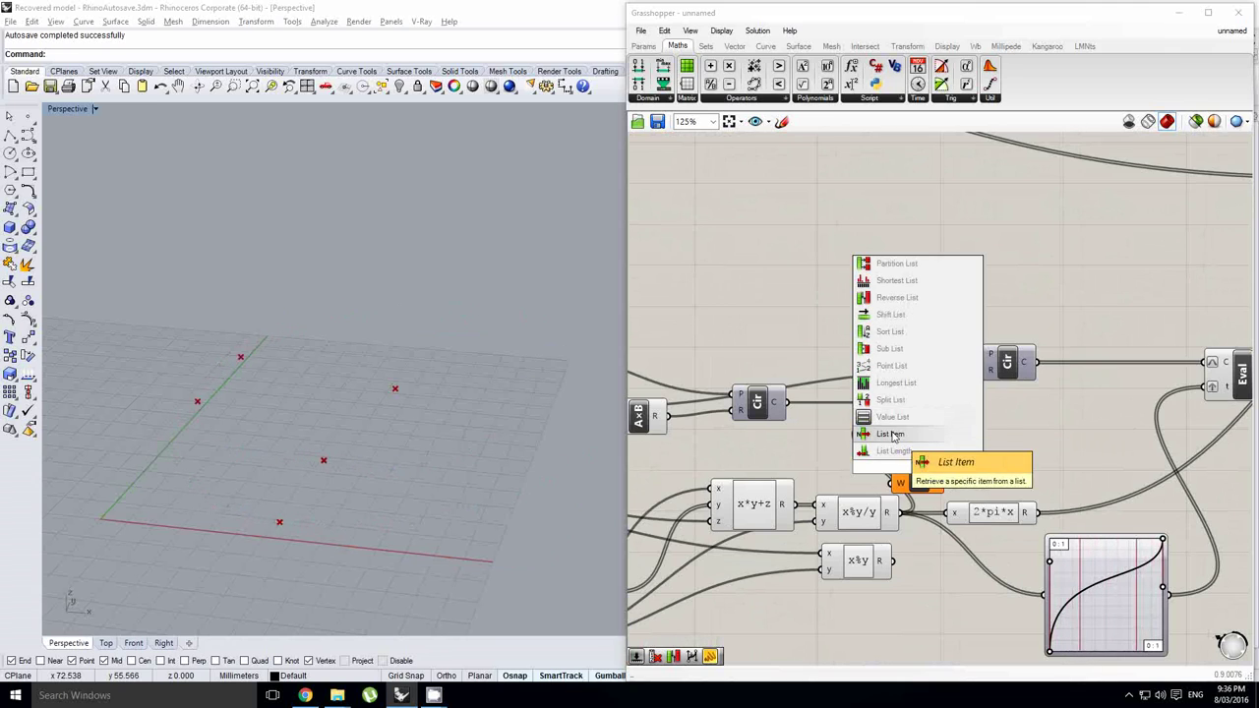
left_click(890, 433)
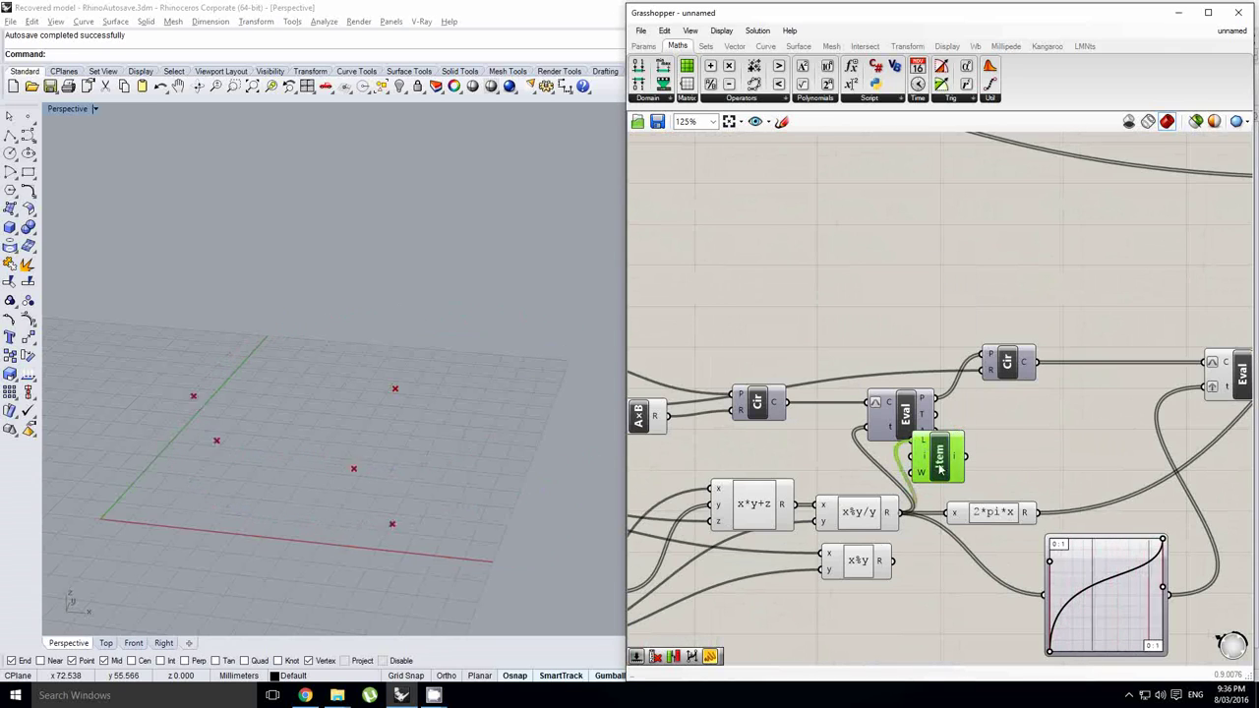
Connect the List Item's output to the first Evaluate Curve's t input and move both, with the second Circle, closer to the last Evaluate Curve.
left_click_drag(939, 470, 872, 350)
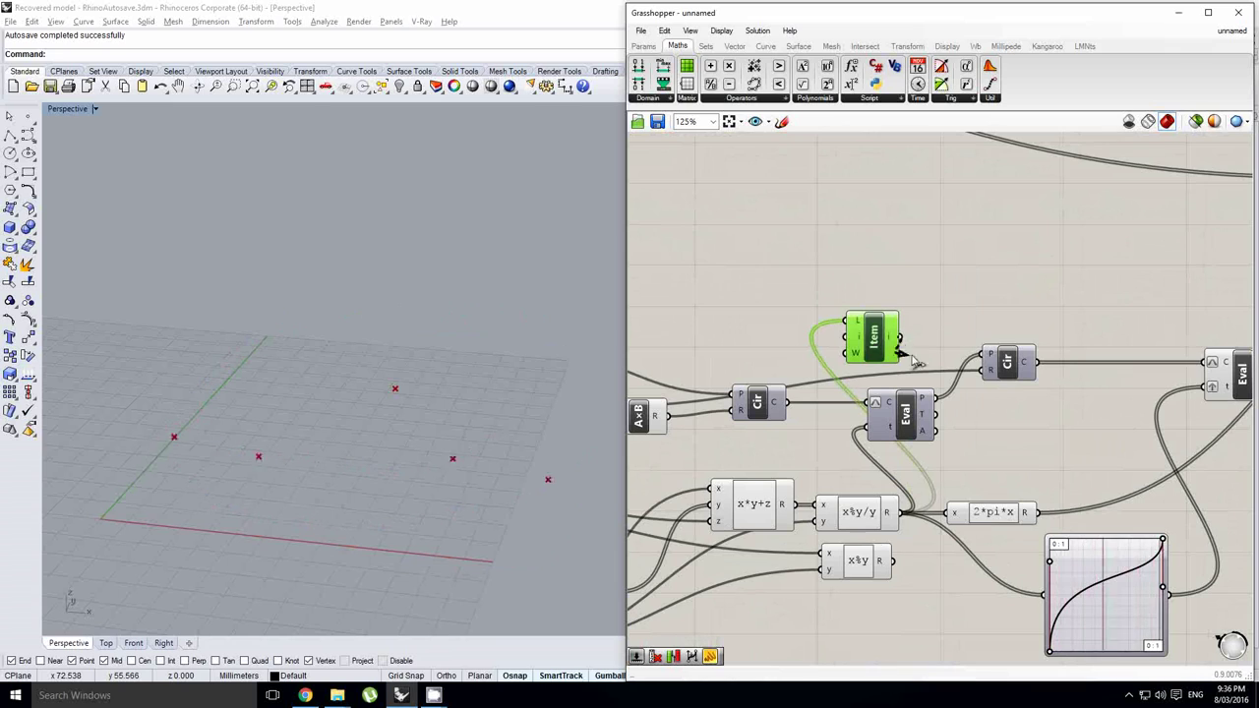
left_click_drag(878, 342, 838, 428)
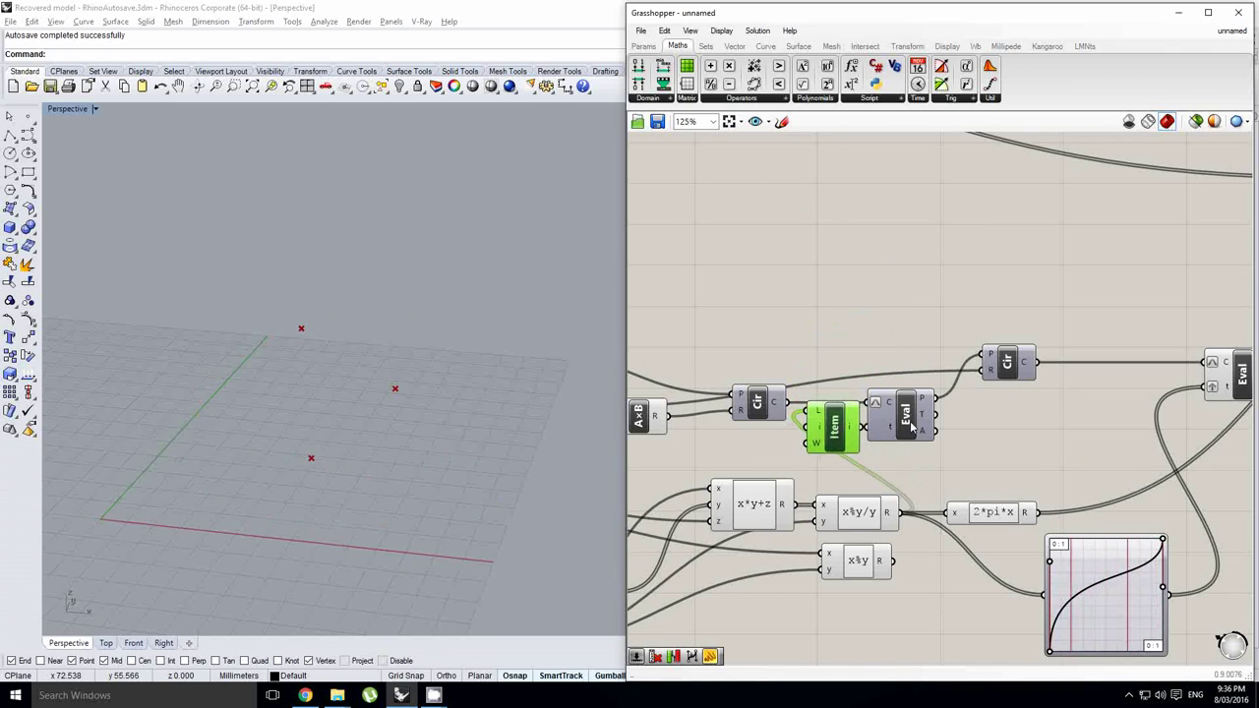
left_click_drag(1045, 324, 970, 443)
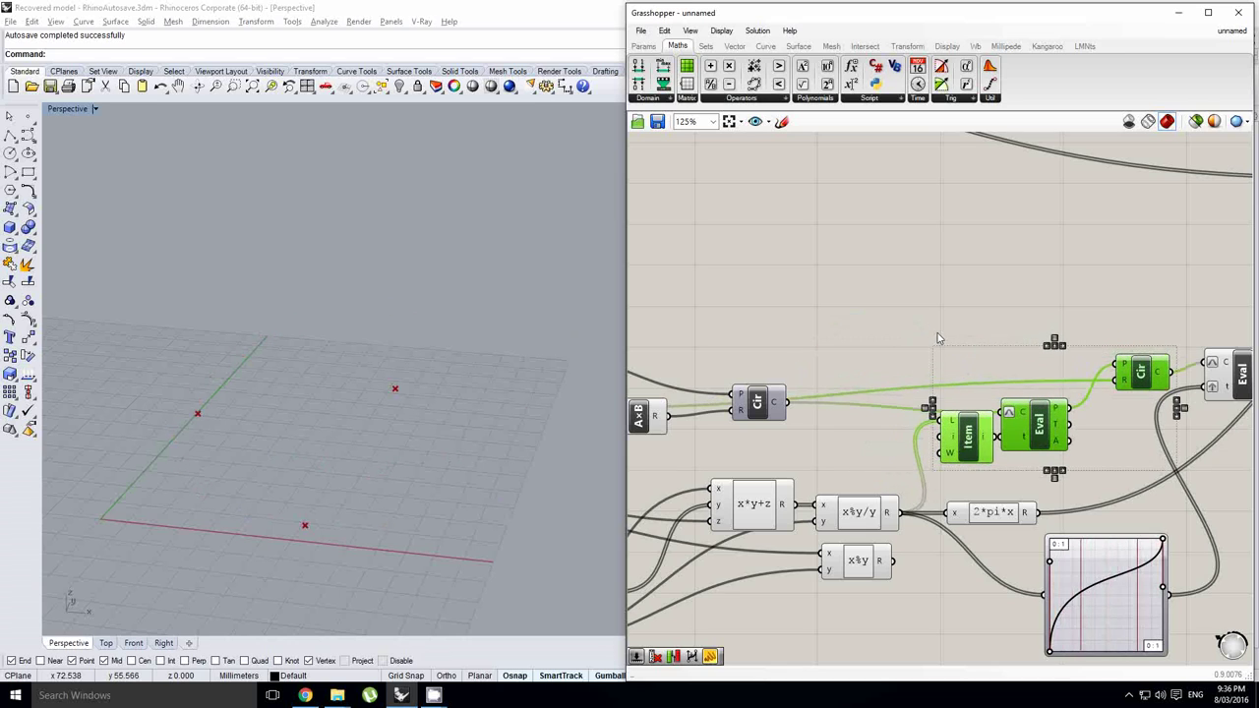
left_click(941, 332)
Examine the data structure of the Distance component's D output and follow it downstream to the UForce component.
right_click_drag(967, 296, 732, 334)
right_click_drag(1022, 340, 851, 383)
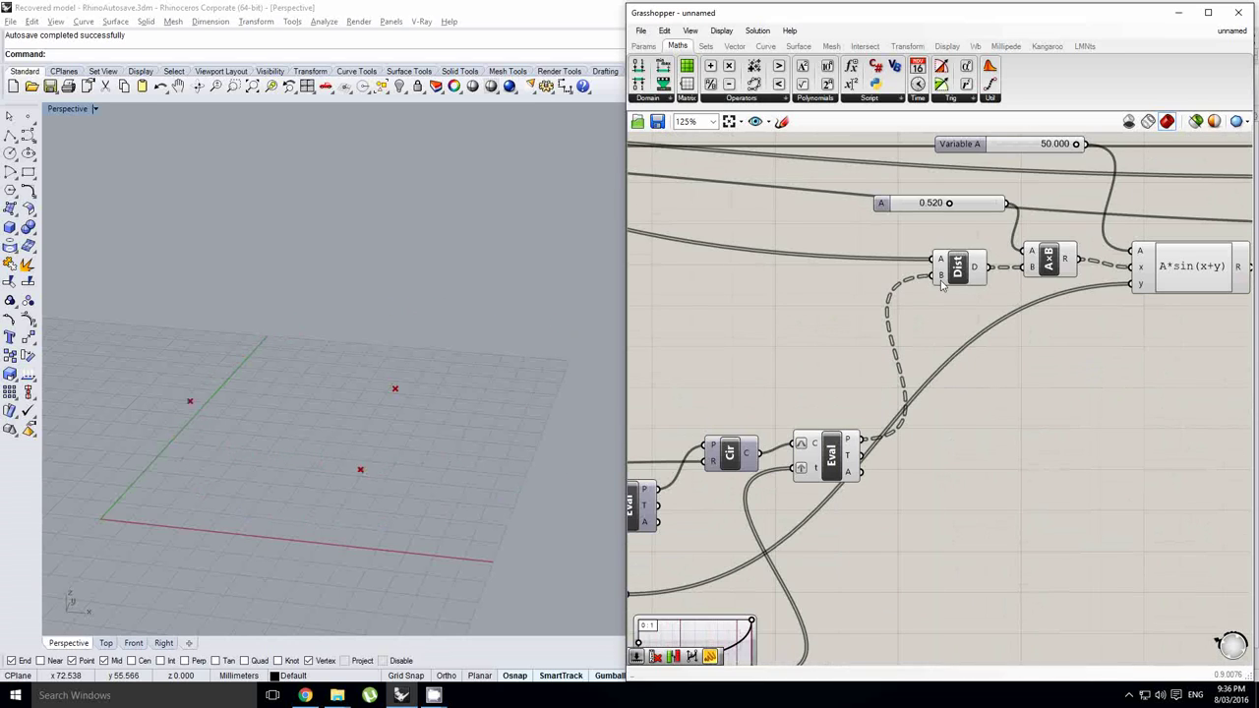
mouse_move(941, 281)
right_click_drag(943, 314, 898, 345)
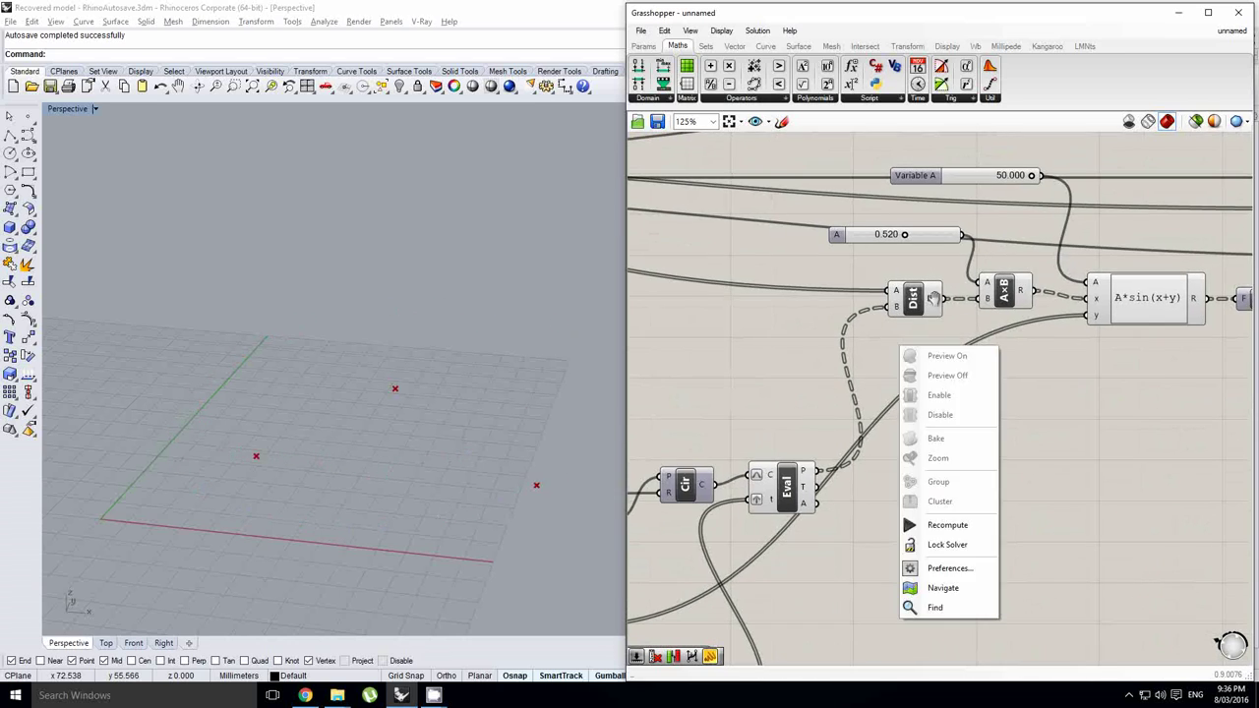
left_click(935, 304)
mouse_move(935, 305)
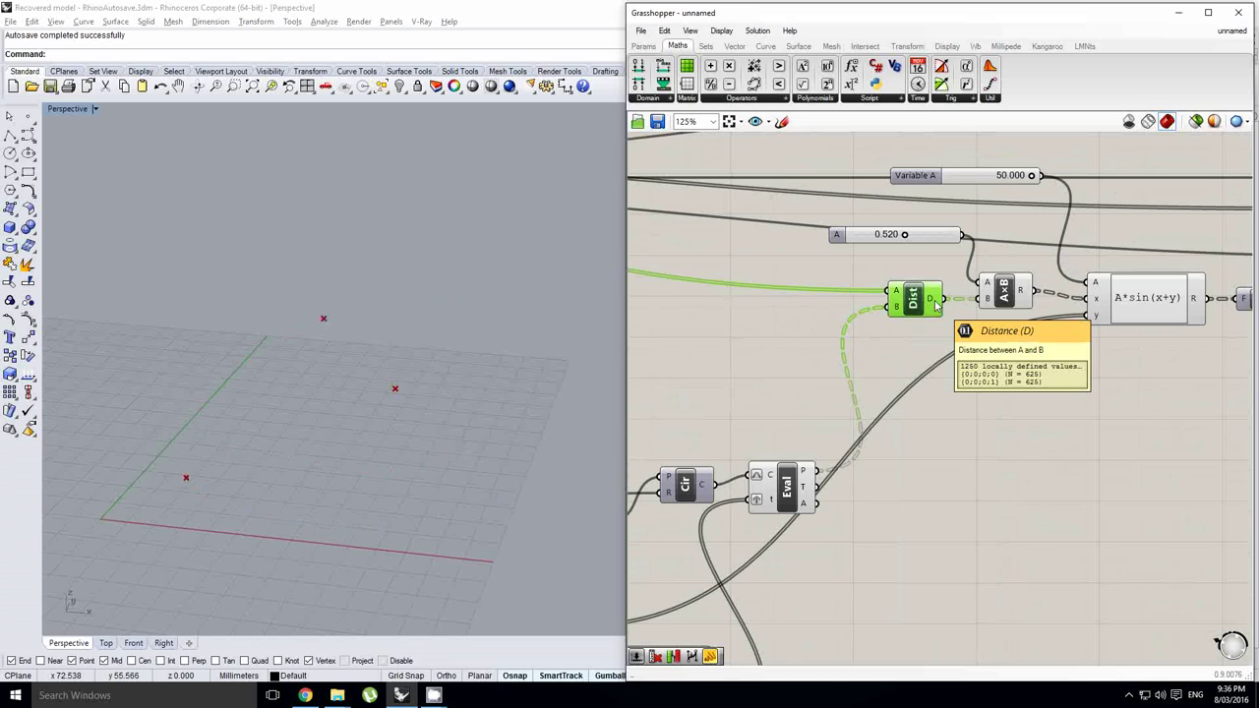
right_click_drag(1025, 341, 775, 375)
right_click_drag(1053, 332, 968, 349)
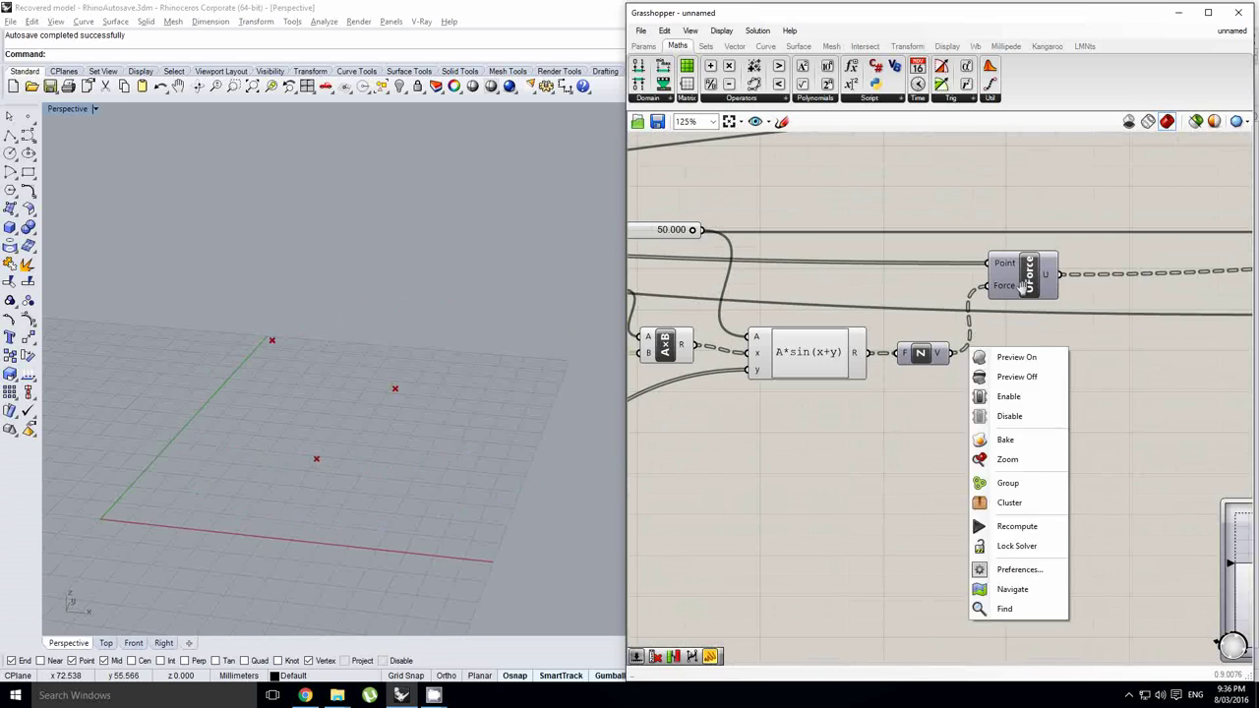
left_click(1017, 282)
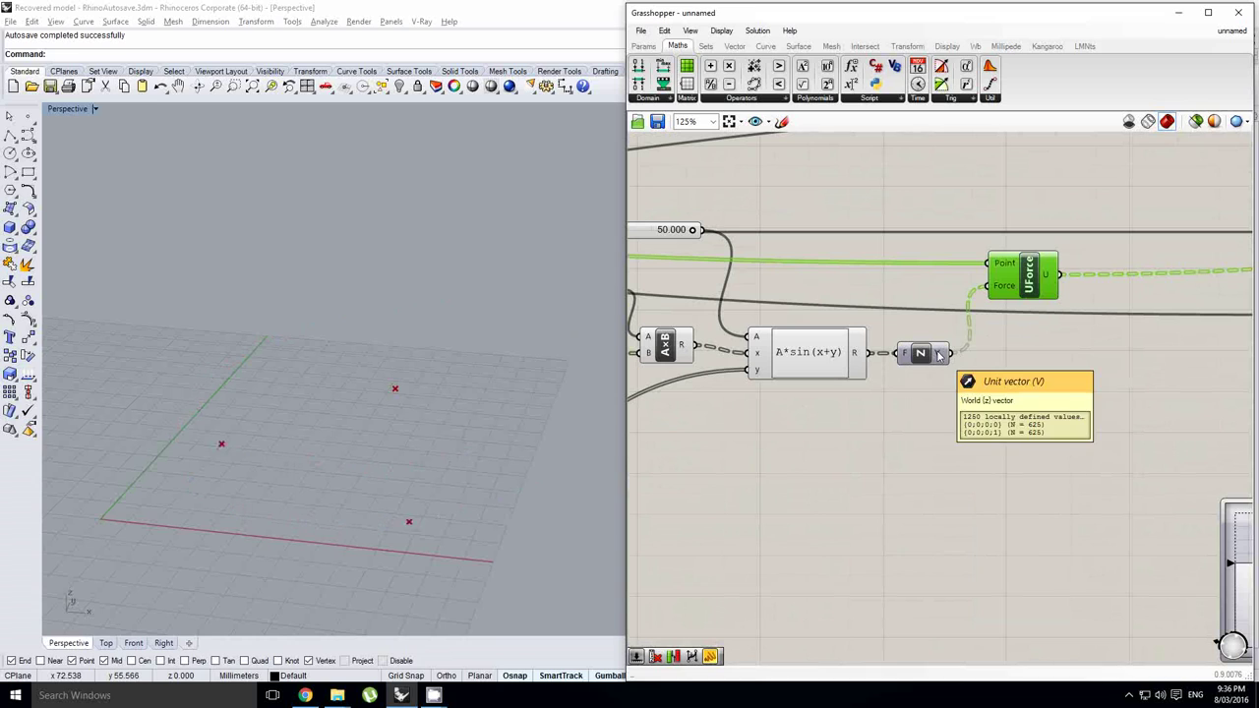
Move Unit Z and UForce farther from the A*sin(x+y) expression and insert a Flip Matrix component between the expression and Unit Z.
left_click_drag(1084, 380, 930, 267)
left_click_drag(922, 356, 1044, 356)
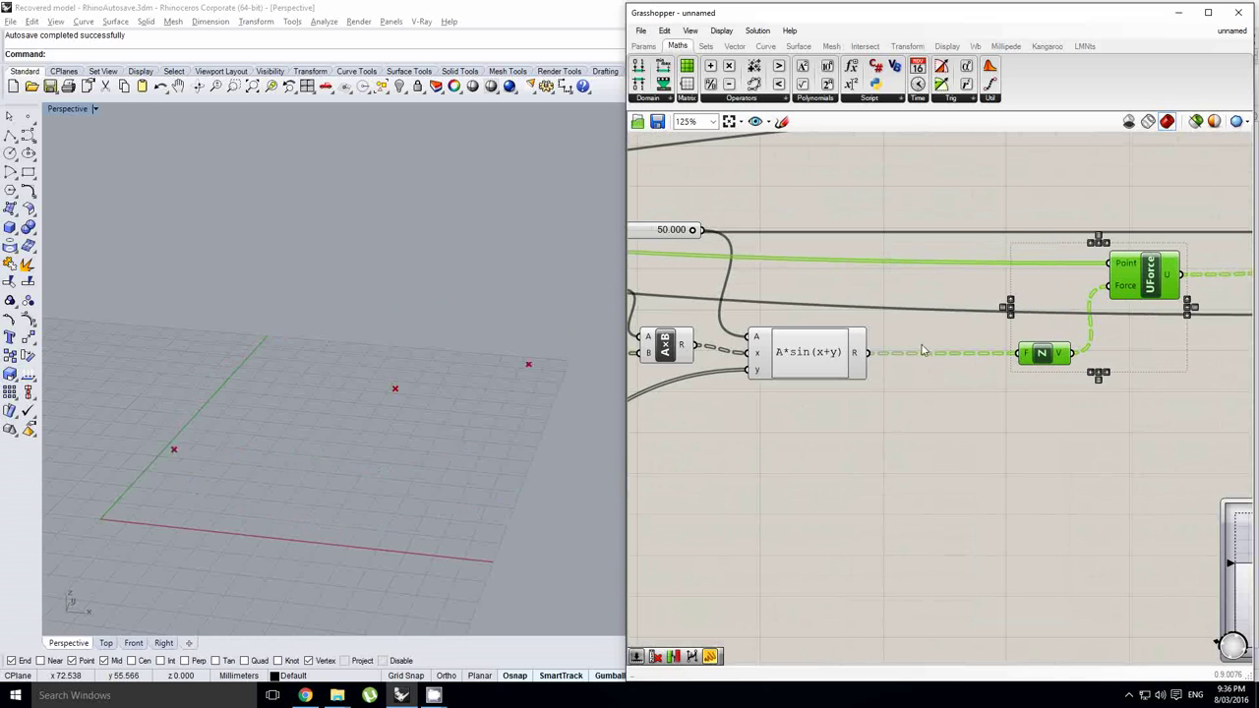
double_click(922, 347)
type("flip")
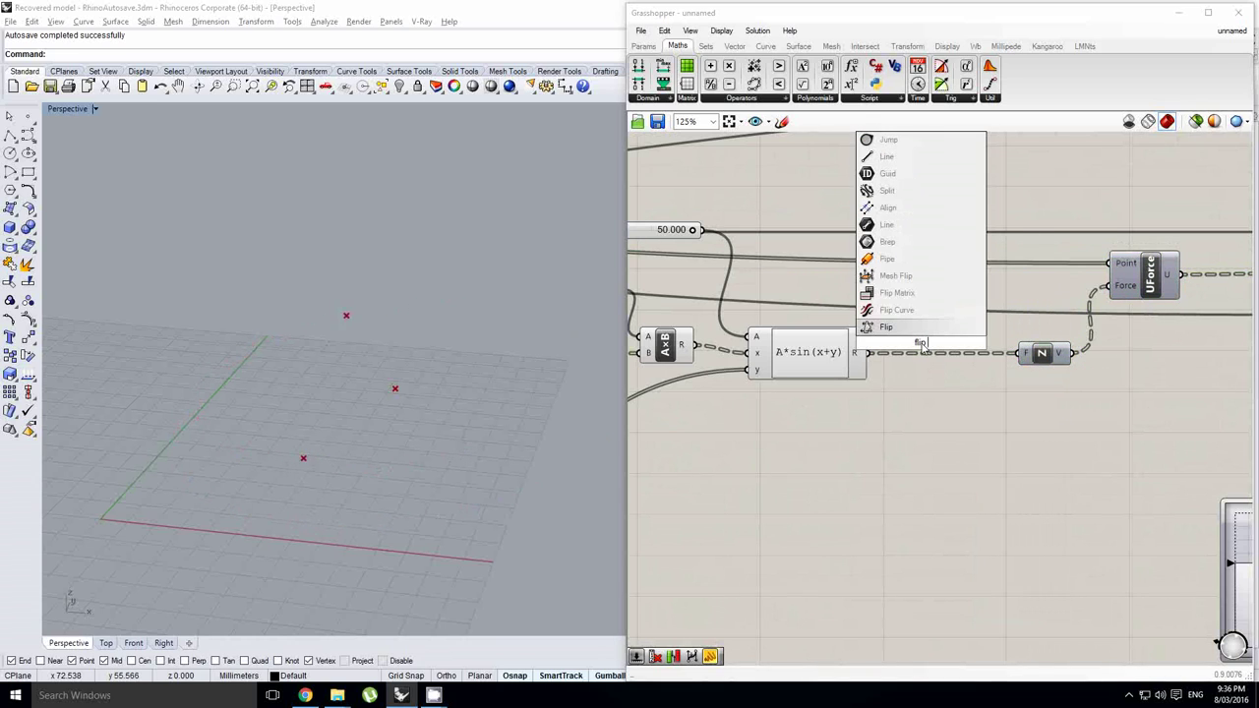
left_click(946, 294)
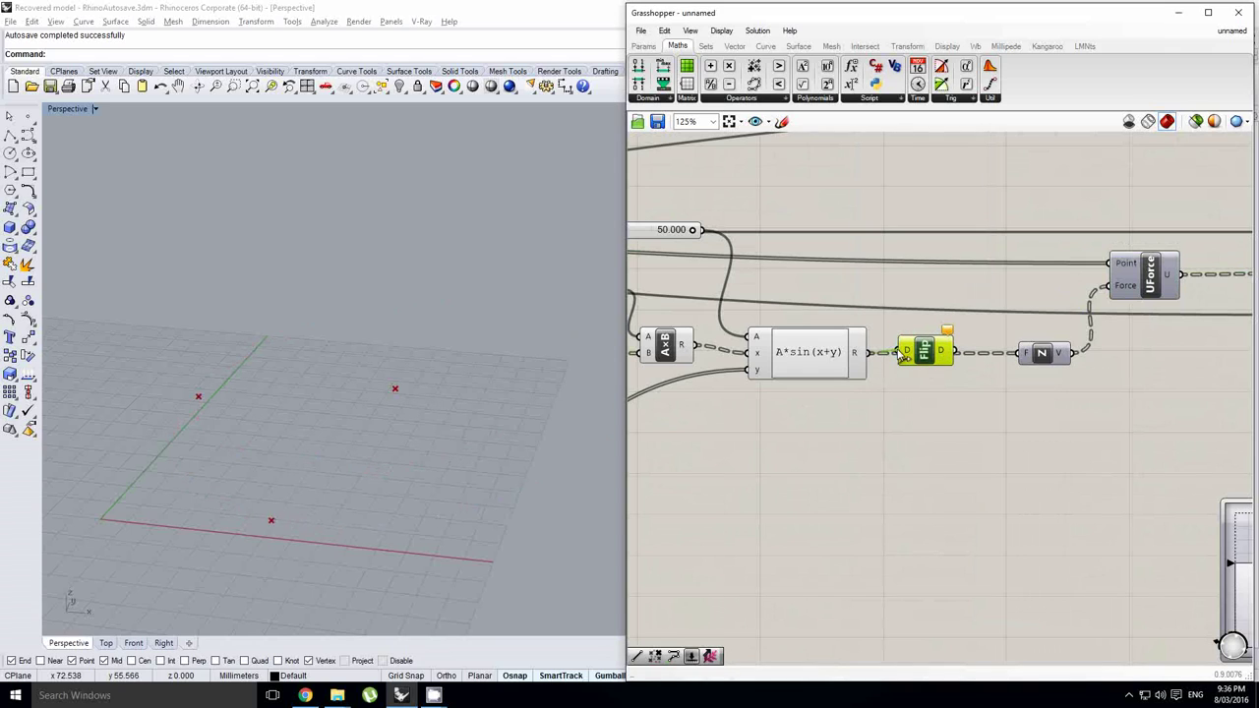
Insert an Average component between Flip Matrix and Unit Z, aligning it in the row.
double_click(991, 379)
type("aver")
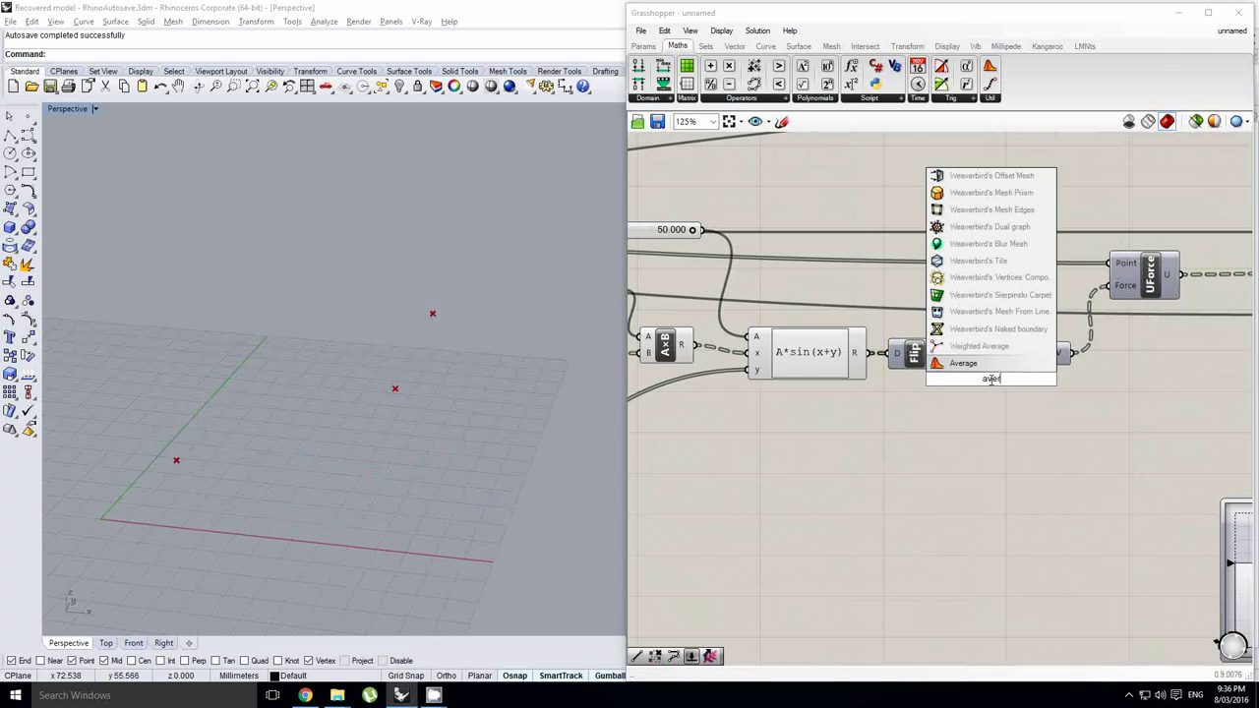
left_click(971, 363)
scroll(971, 365, "up", 1)
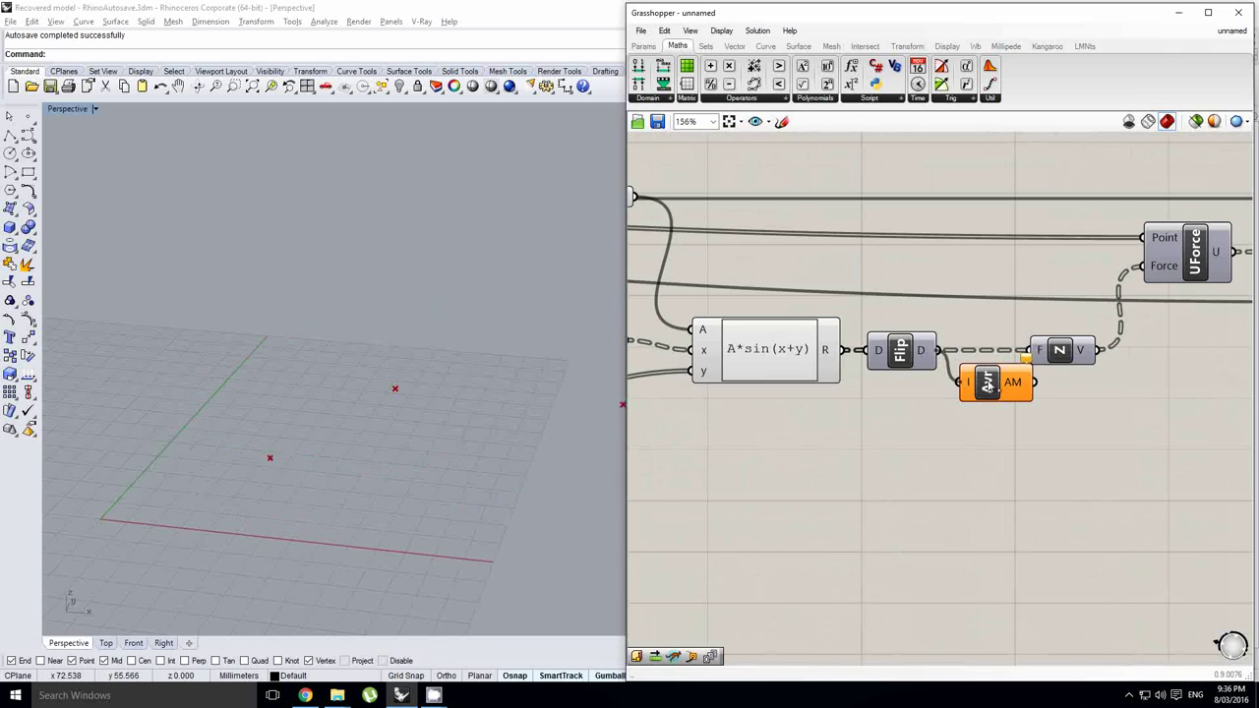
left_click_drag(988, 383, 1089, 361)
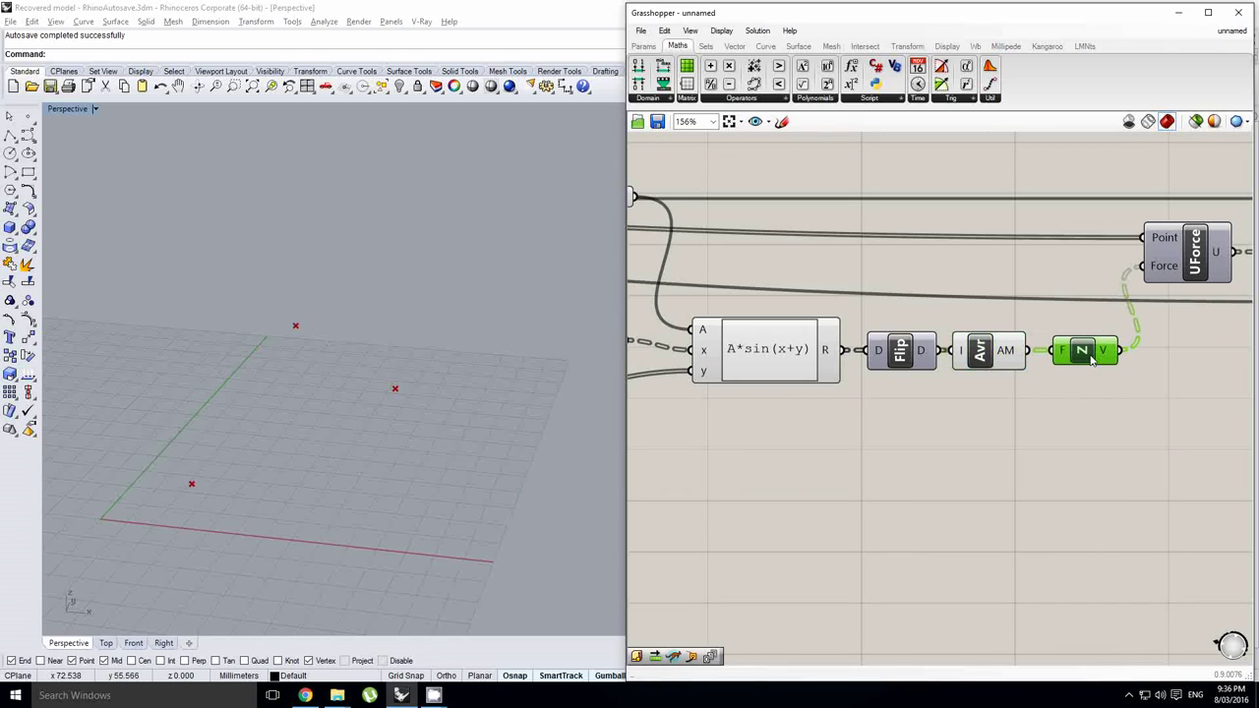
left_click(1004, 363)
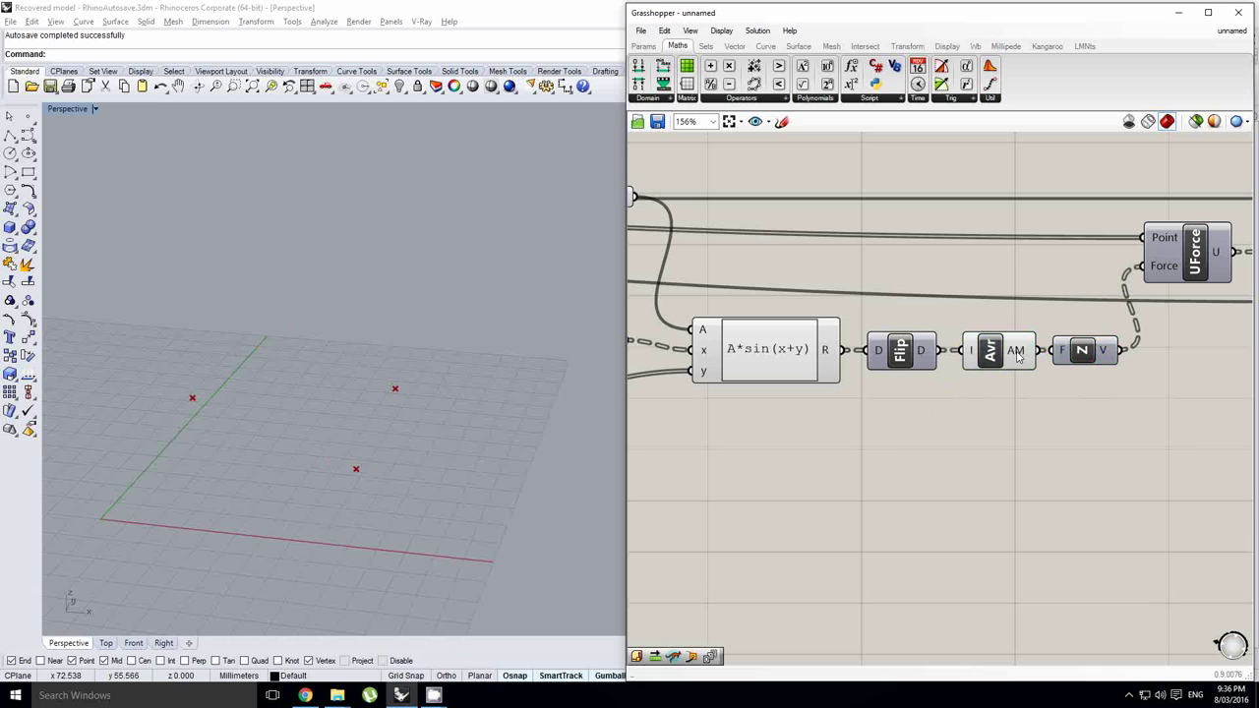
Flatten the Average component's AM output and tidy its position between Flip Matrix and Unit Z.
right_click(1018, 358)
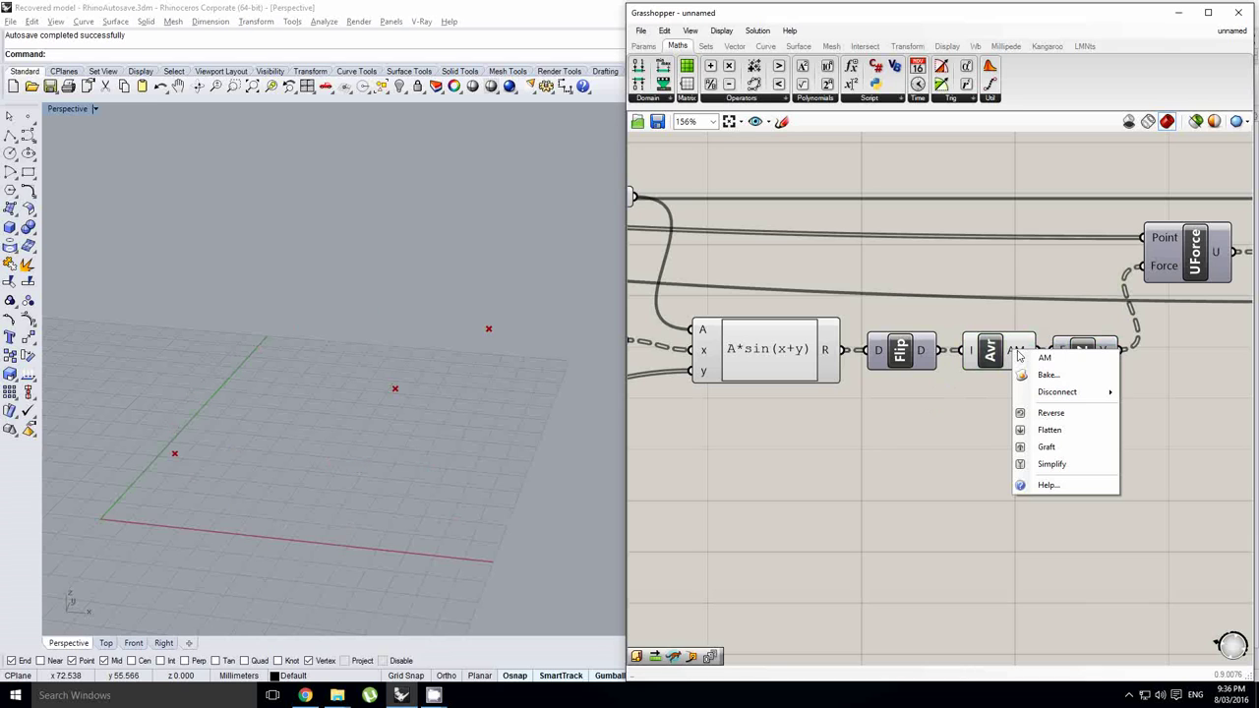
left_click(1048, 431)
left_click(988, 360)
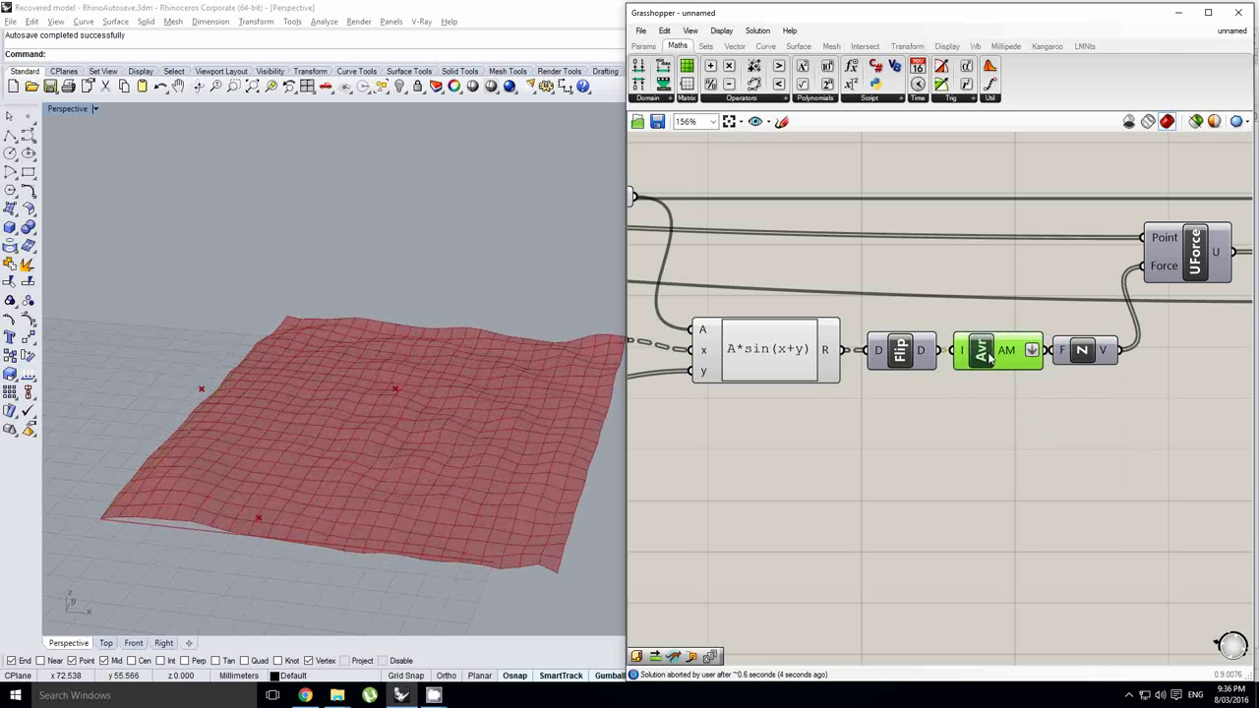
scroll(984, 358, "down", 2)
right_click_drag(884, 399, 977, 372)
left_click(906, 388)
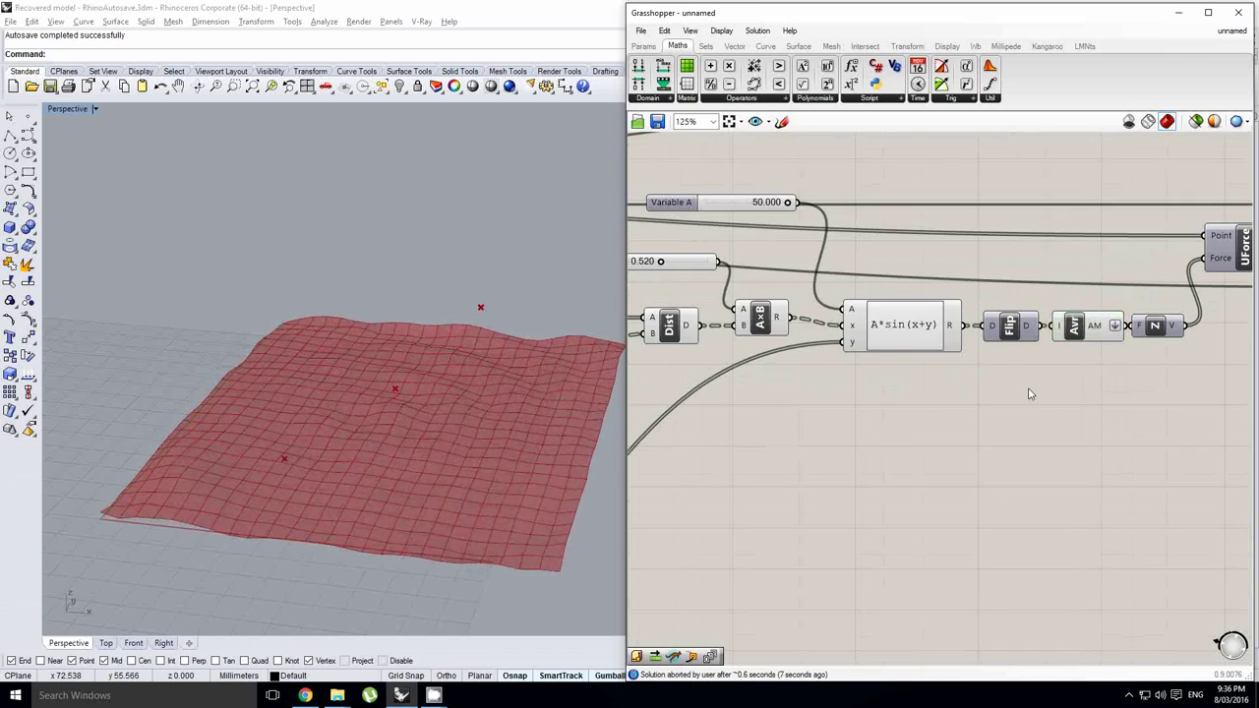
Turn off the preview of the components from Distance through Unit Z and check the mesh in the Perspective viewport.
scroll(1028, 390, "down", 1)
left_click_drag(1112, 406, 716, 313)
scroll(751, 288, "down", 1)
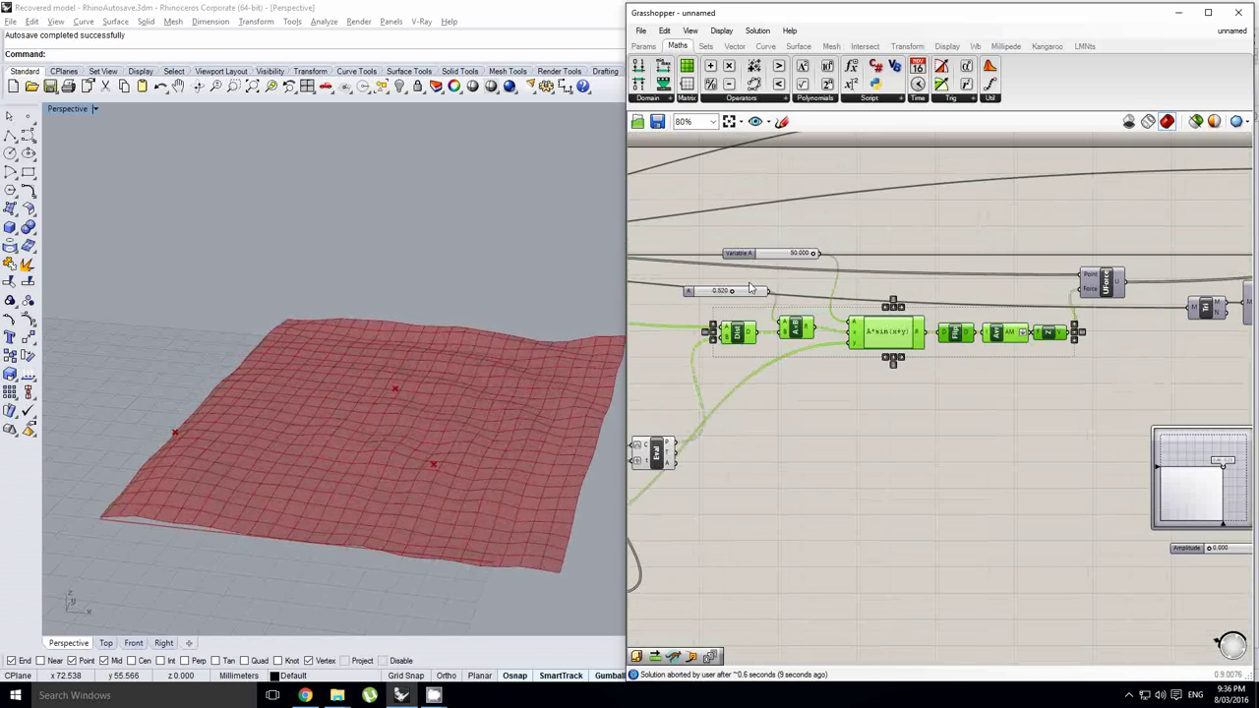
middle_click(821, 288)
left_click(854, 254)
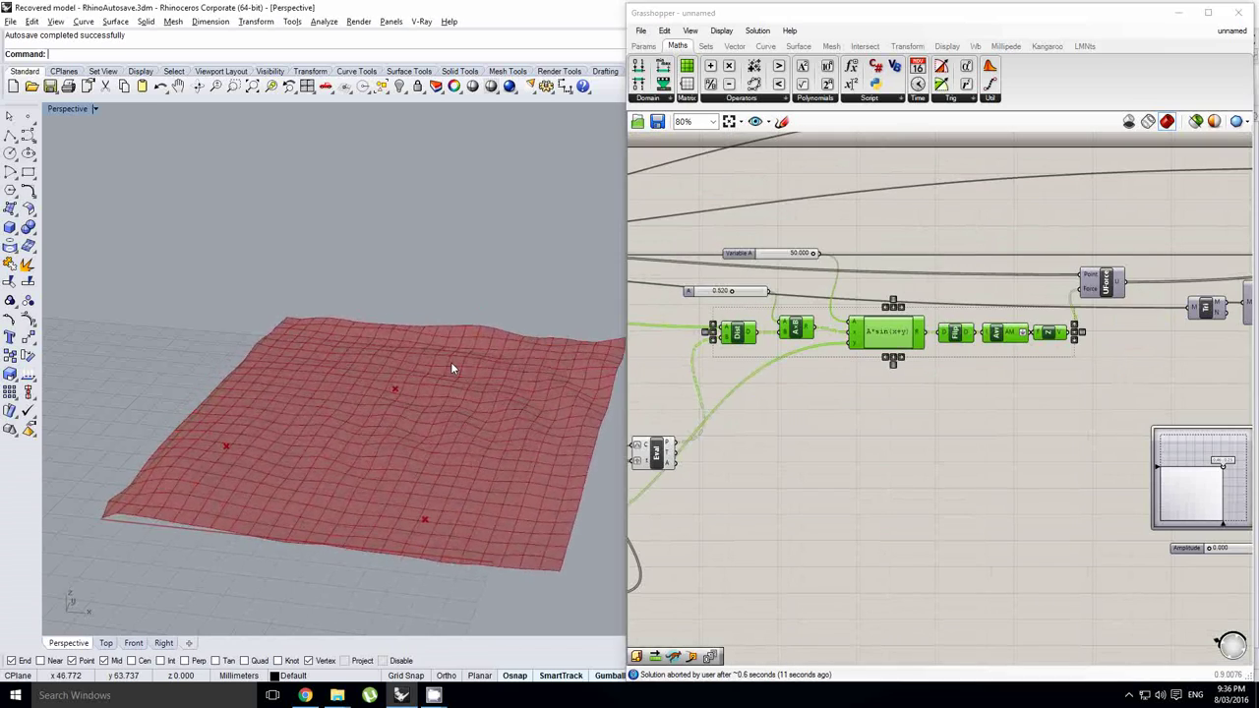
right_click_drag(452, 364, 396, 381)
scroll(403, 392, "up", 3)
scroll(405, 375, "down", 3)
scroll(418, 407, "down", 3)
right_click_drag(884, 383, 976, 391)
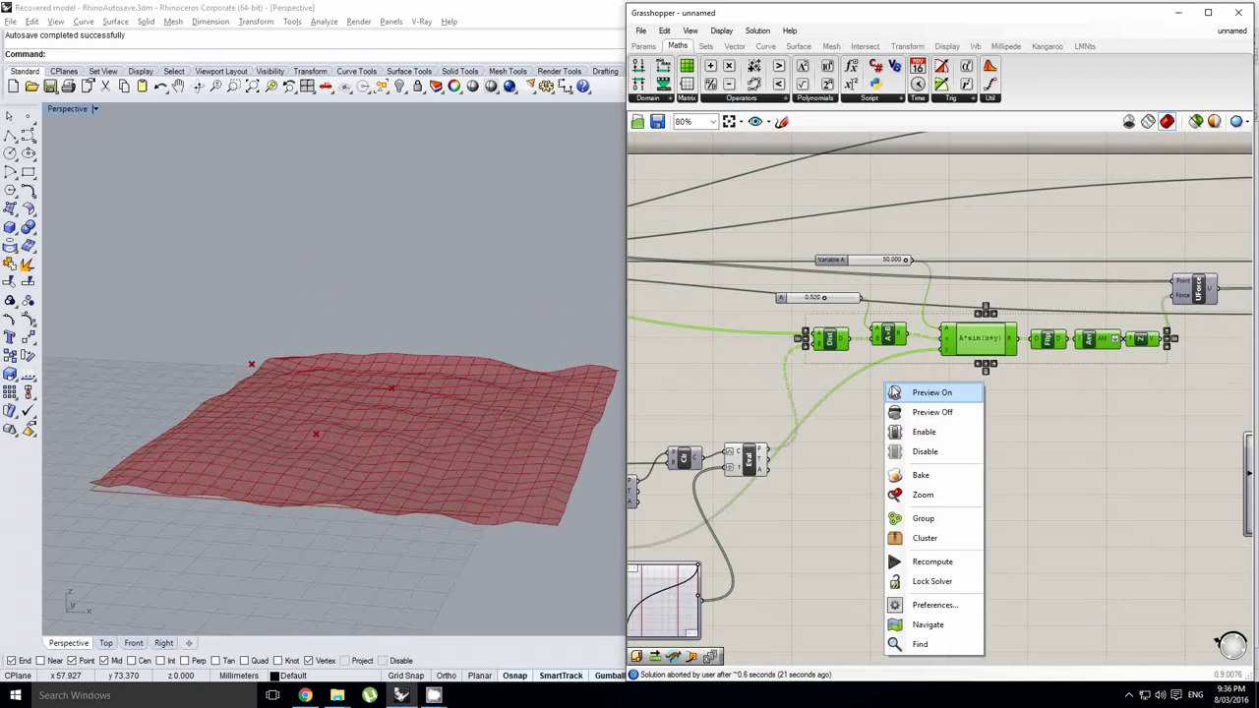
left_click(965, 393)
middle_click(964, 393)
left_click(1003, 355)
right_click_drag(404, 386, 397, 422)
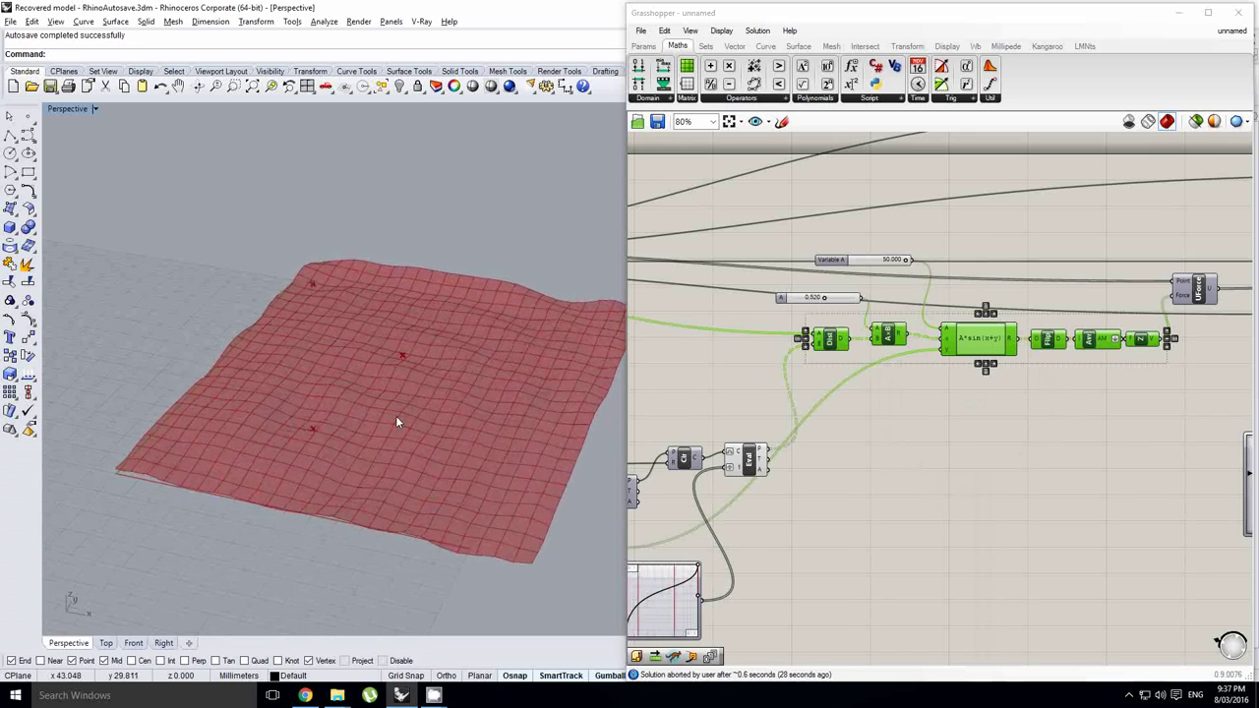
Examine the animated mesh and review the graph mapper, counter, timer and Range sections of the definition.
left_click(910, 300)
right_click_drag(909, 300, 976, 303)
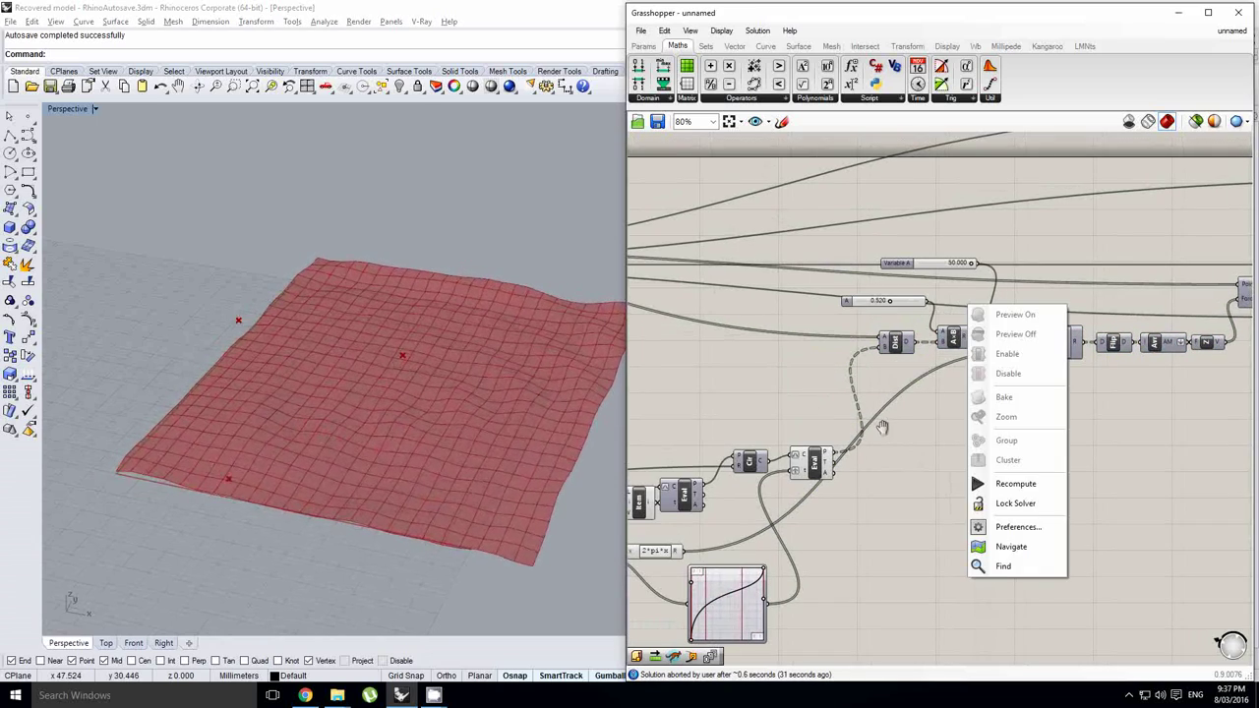
right_click_drag(1013, 381, 1060, 351)
scroll(1049, 354, "down", 2)
left_click(878, 507)
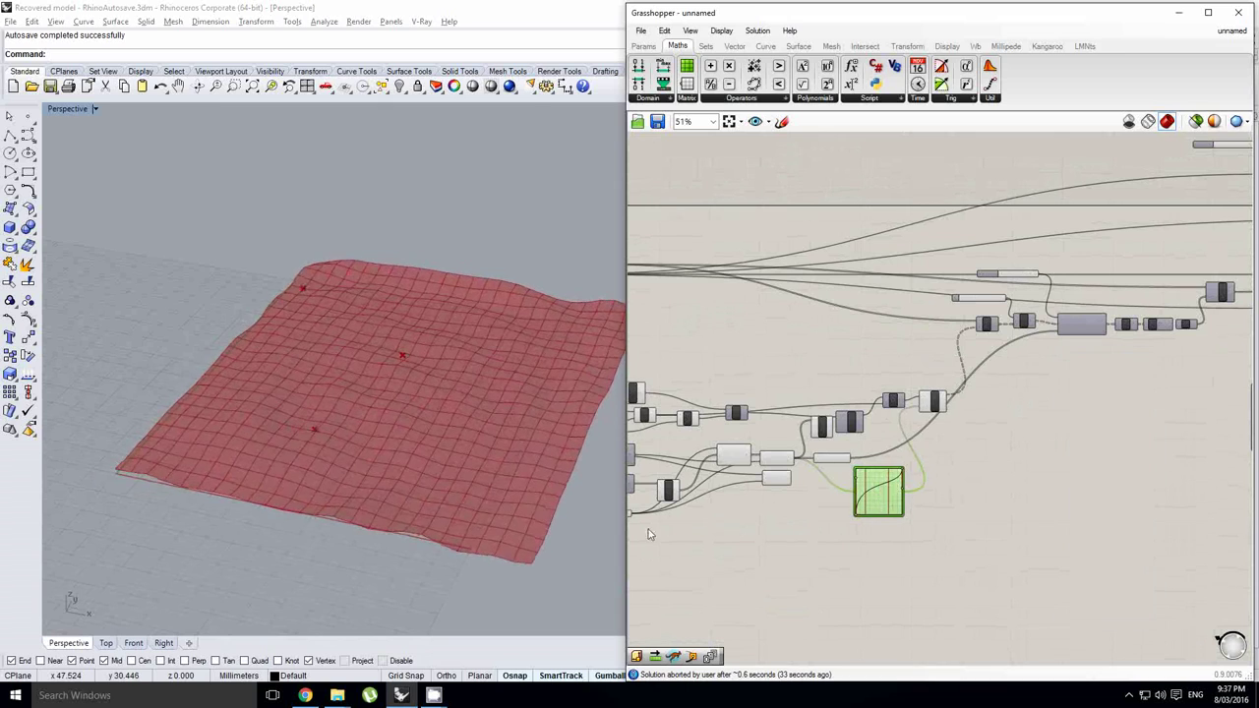
right_click_drag(399, 401, 439, 373)
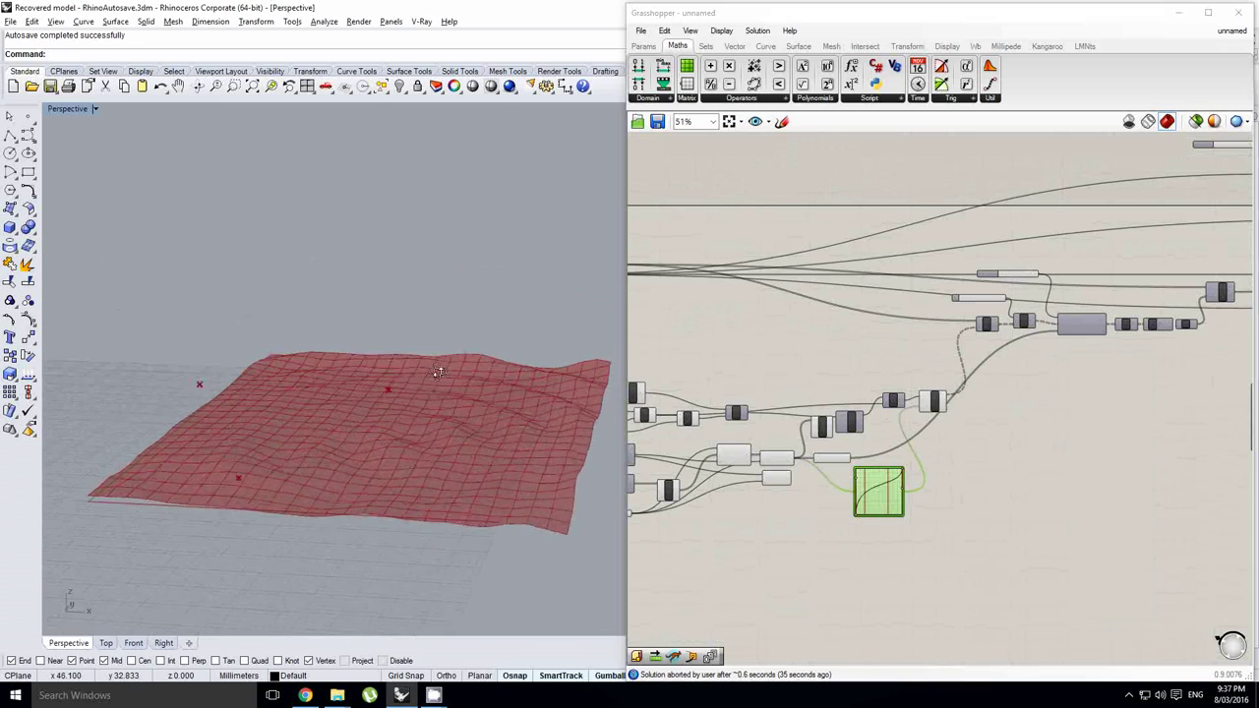
left_click(848, 369)
right_click_drag(1042, 373, 1182, 317)
right_click_drag(797, 409, 833, 406)
scroll(793, 460, "up", 3)
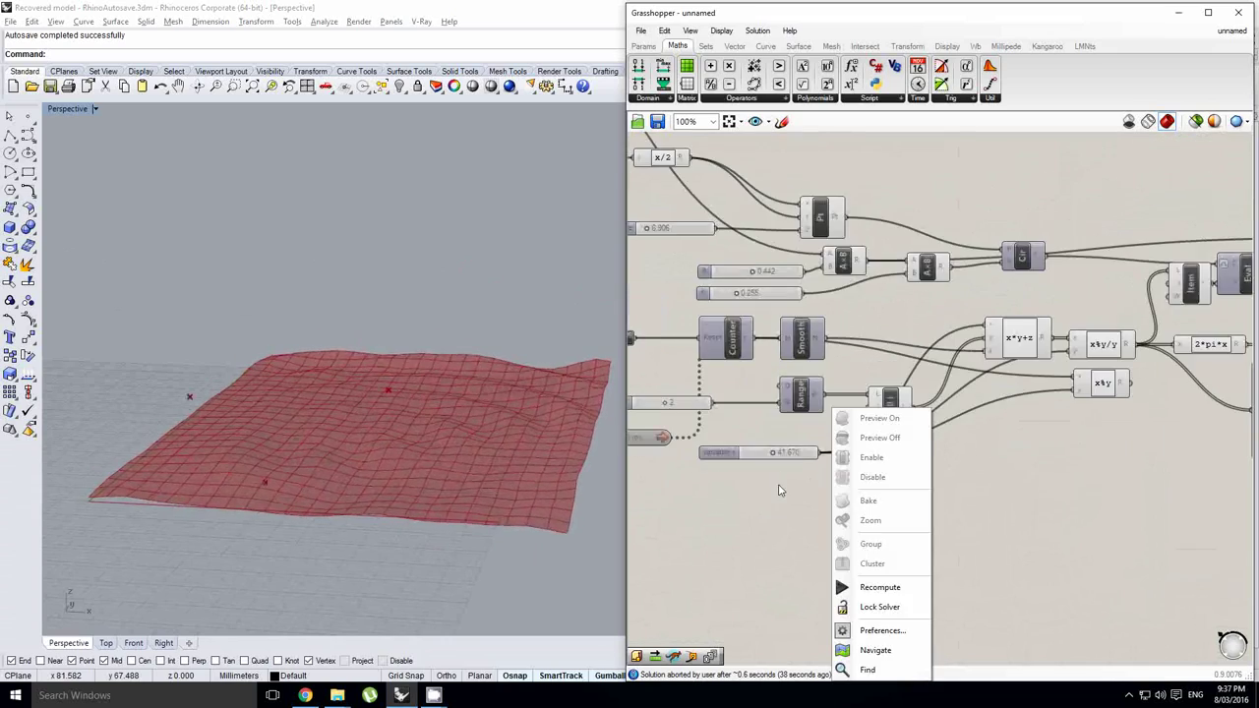
left_click(777, 465)
scroll(772, 462, "up", 4)
right_click_drag(741, 463, 1032, 475)
scroll(818, 418, "down", 5)
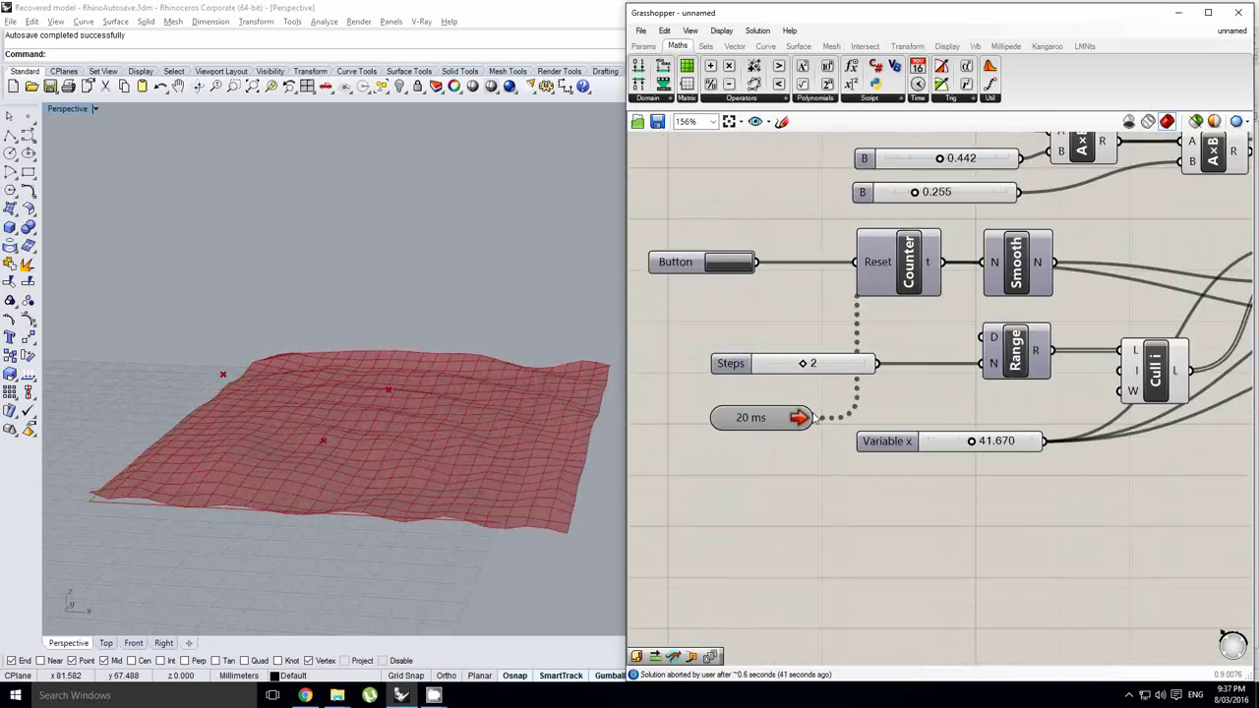
right_click_drag(1039, 346, 888, 406)
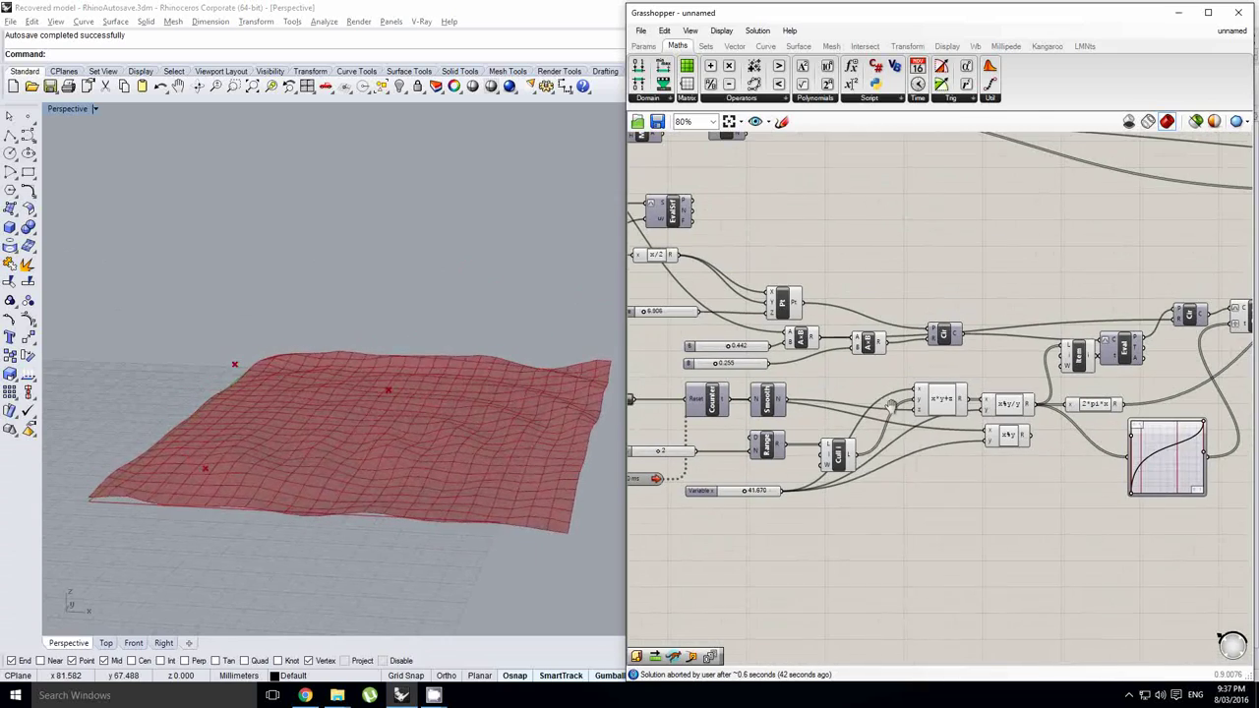
left_click(967, 301)
scroll(837, 387, "down", 2)
right_click_drag(945, 323, 1037, 371)
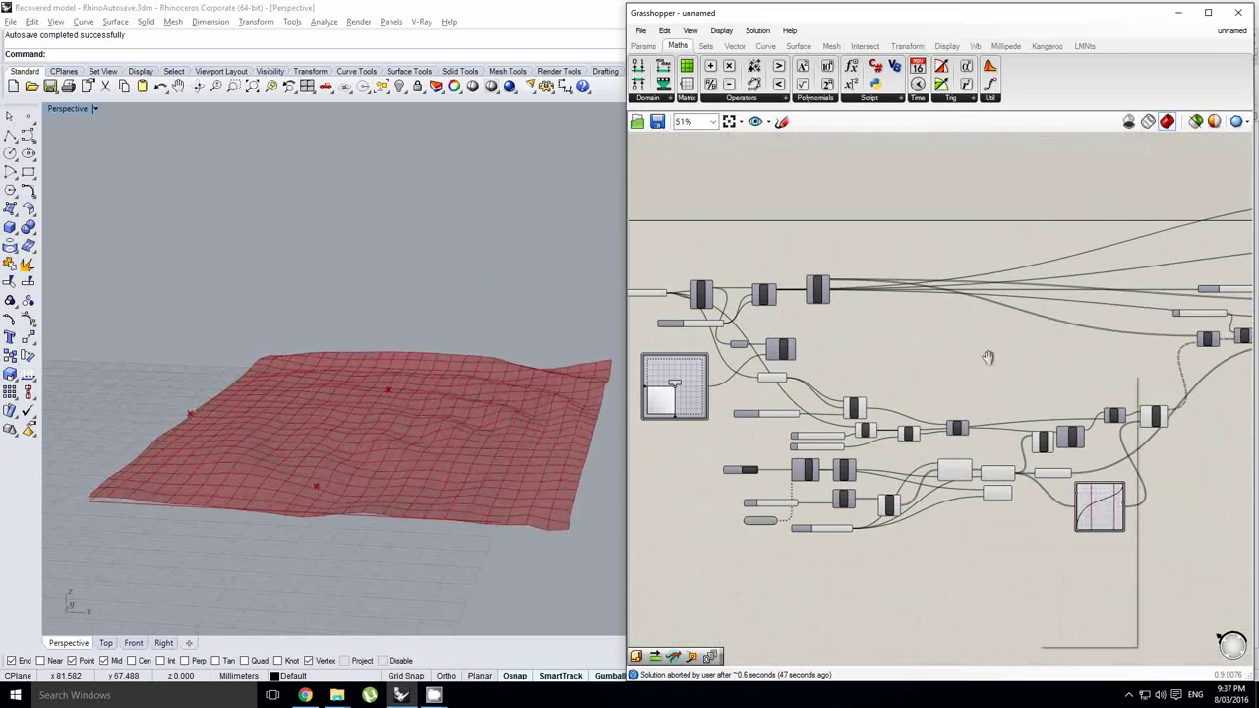
Set the Height count slider feeding the mesh plane's W and H inputs to 43.
right_click_drag(903, 349, 931, 351)
scroll(775, 336, "up", 5)
right_click_drag(757, 326, 958, 351)
scroll(830, 340, "up", 2)
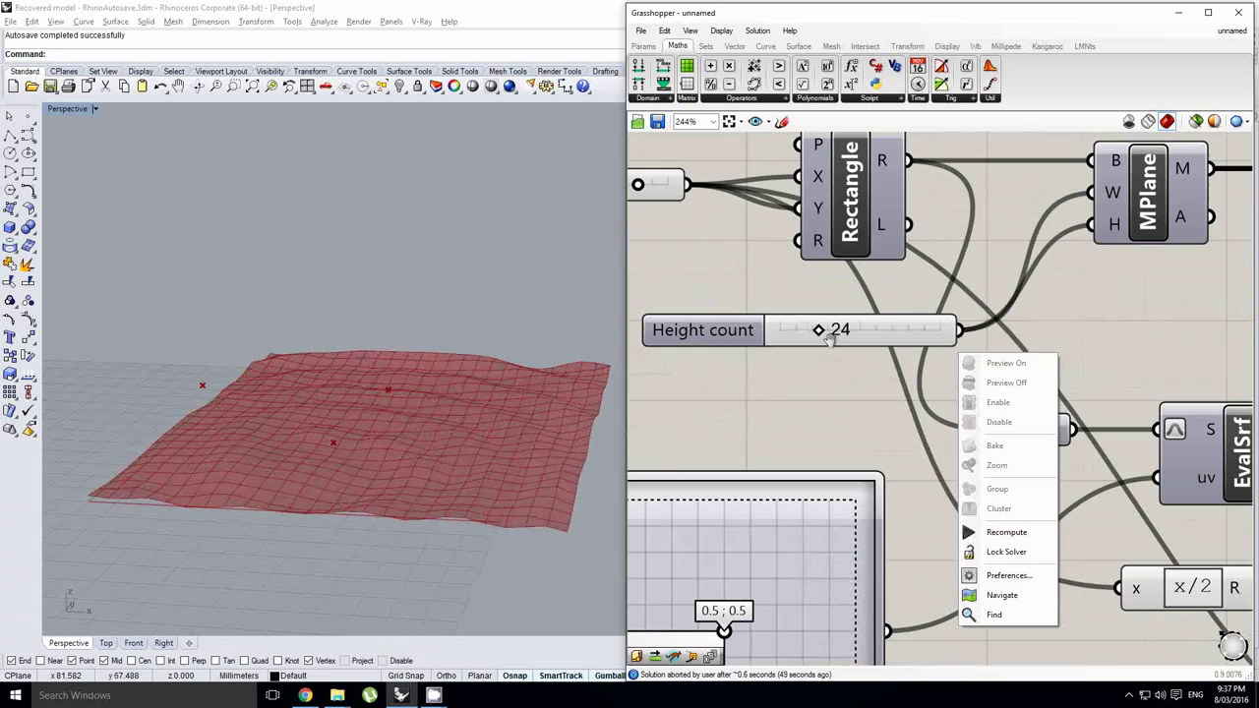
left_click(825, 343)
left_click_drag(830, 332, 858, 332)
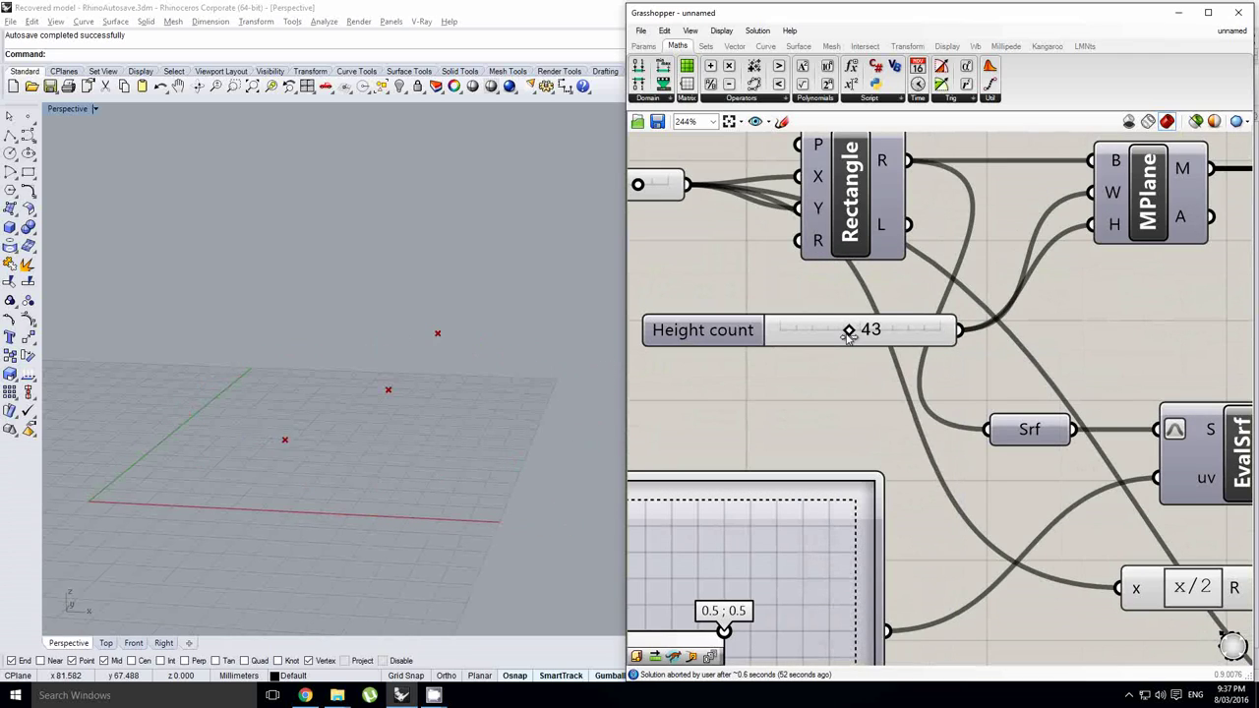
Reset the Kangaroo simulation so it rebuilds with the refined mesh, and check the waves in the Perspective viewport.
scroll(657, 401, "down", 8)
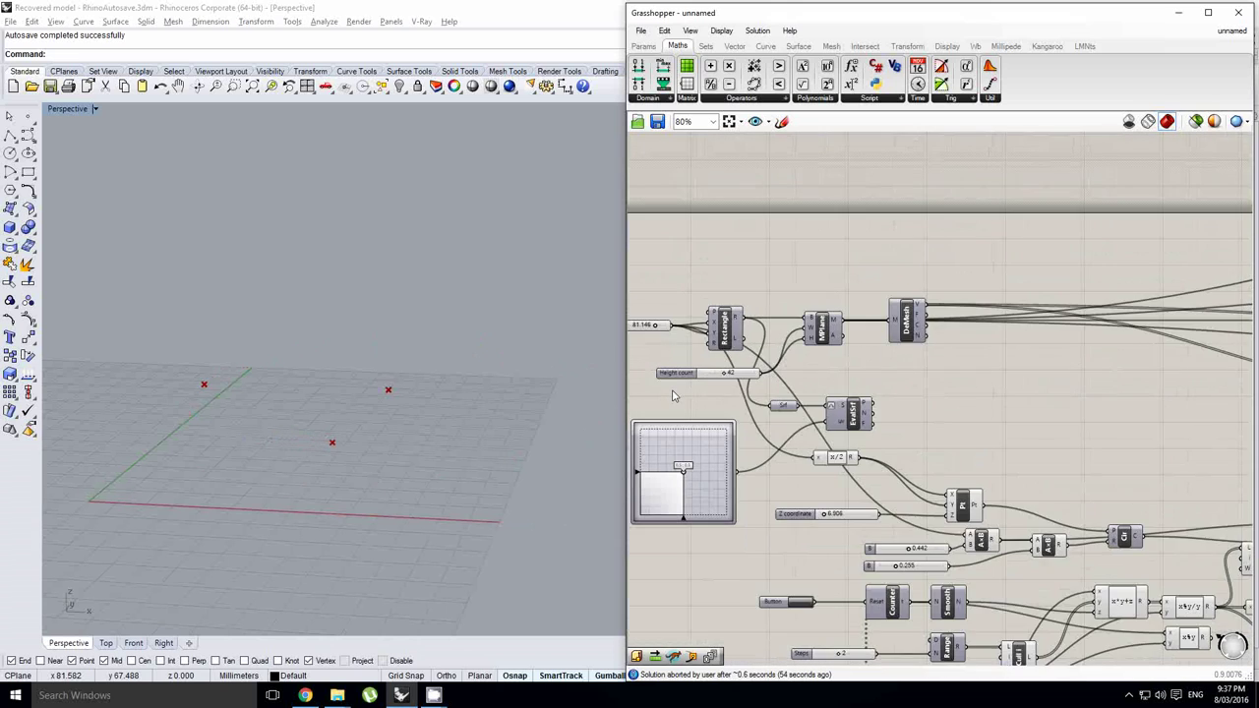
right_click_drag(1131, 388, 839, 400)
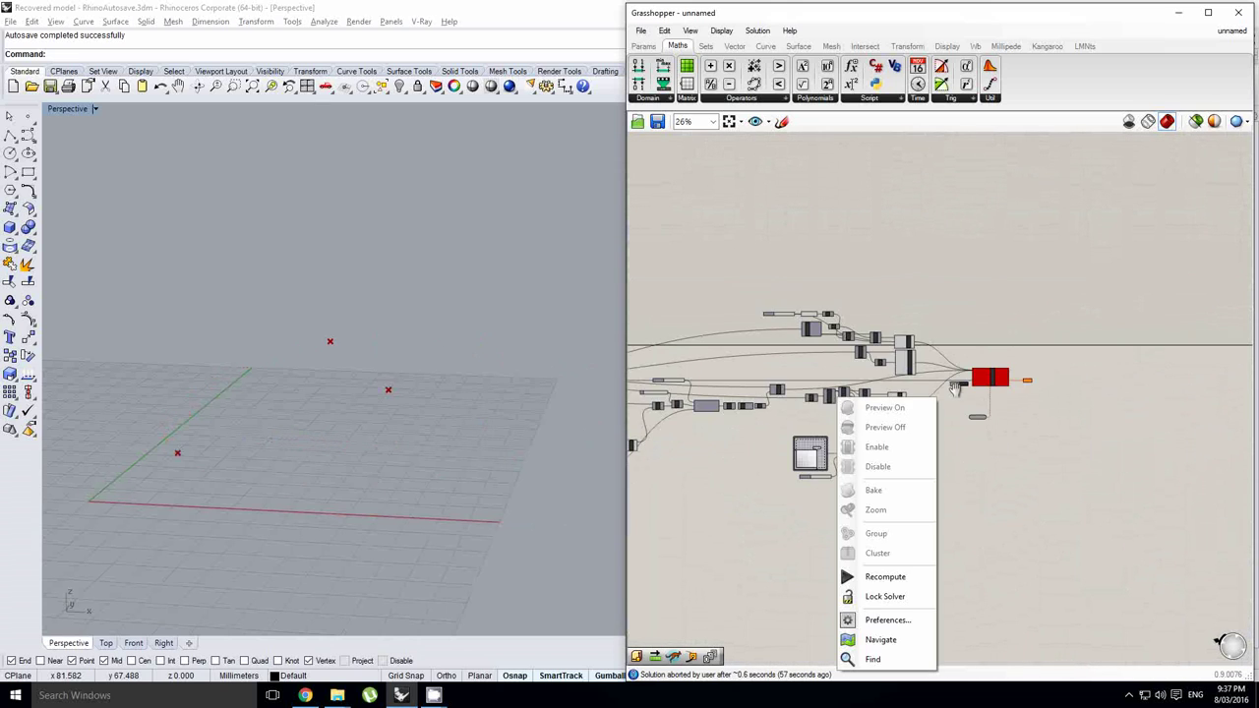
scroll(968, 392, "up", 5)
left_click(976, 388)
scroll(974, 394, "up", 1)
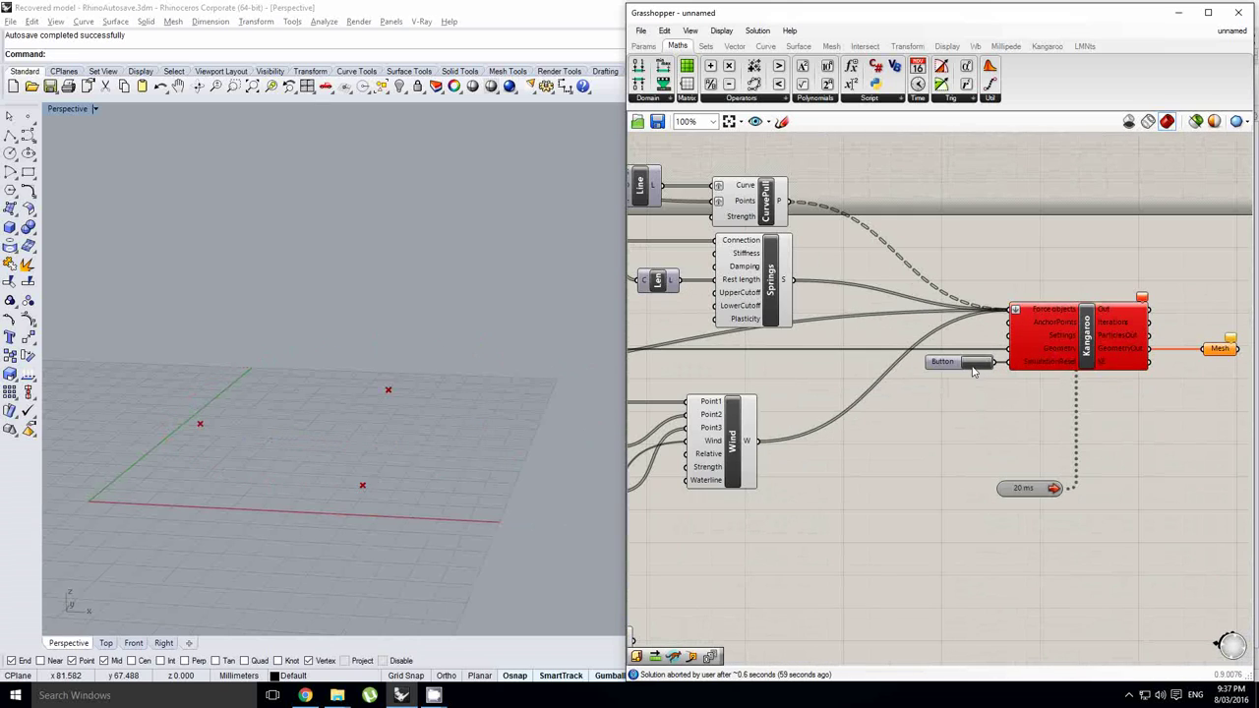
left_click(974, 366)
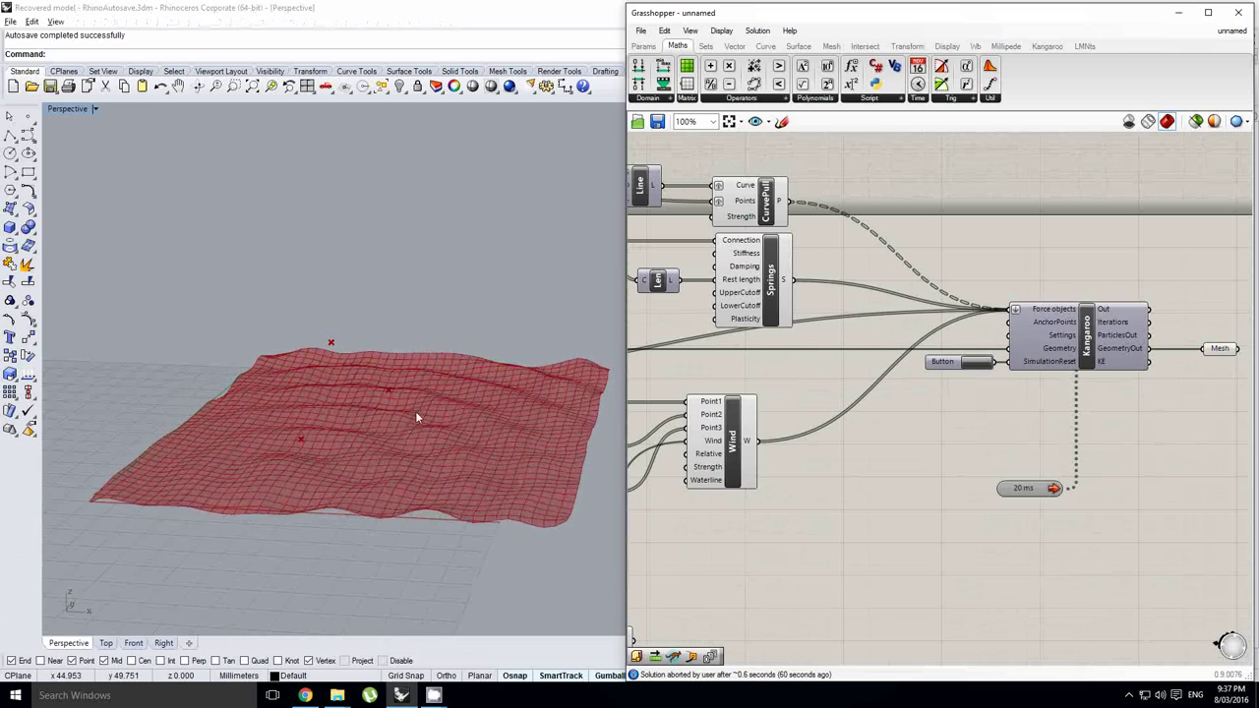
right_click_drag(415, 412, 350, 393)
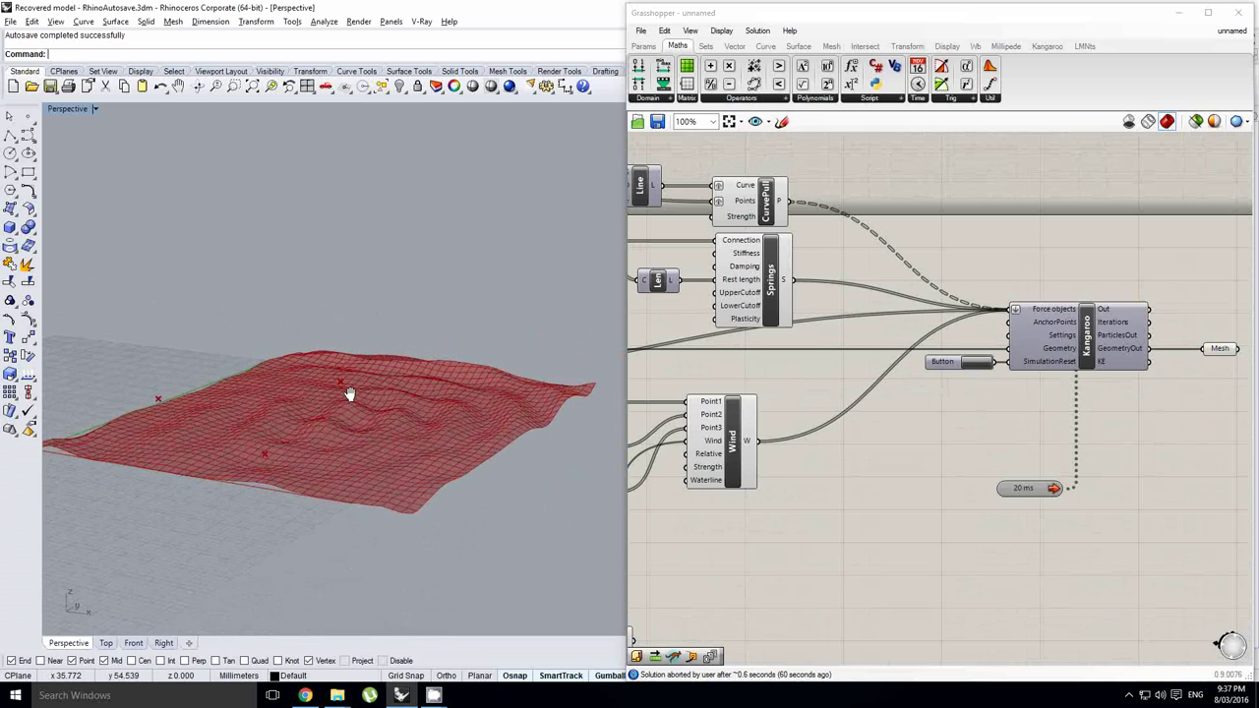
Set the A slider multiplying the Distance output to 0.260 and check the waves in the Perspective viewport.
right_click(1080, 347)
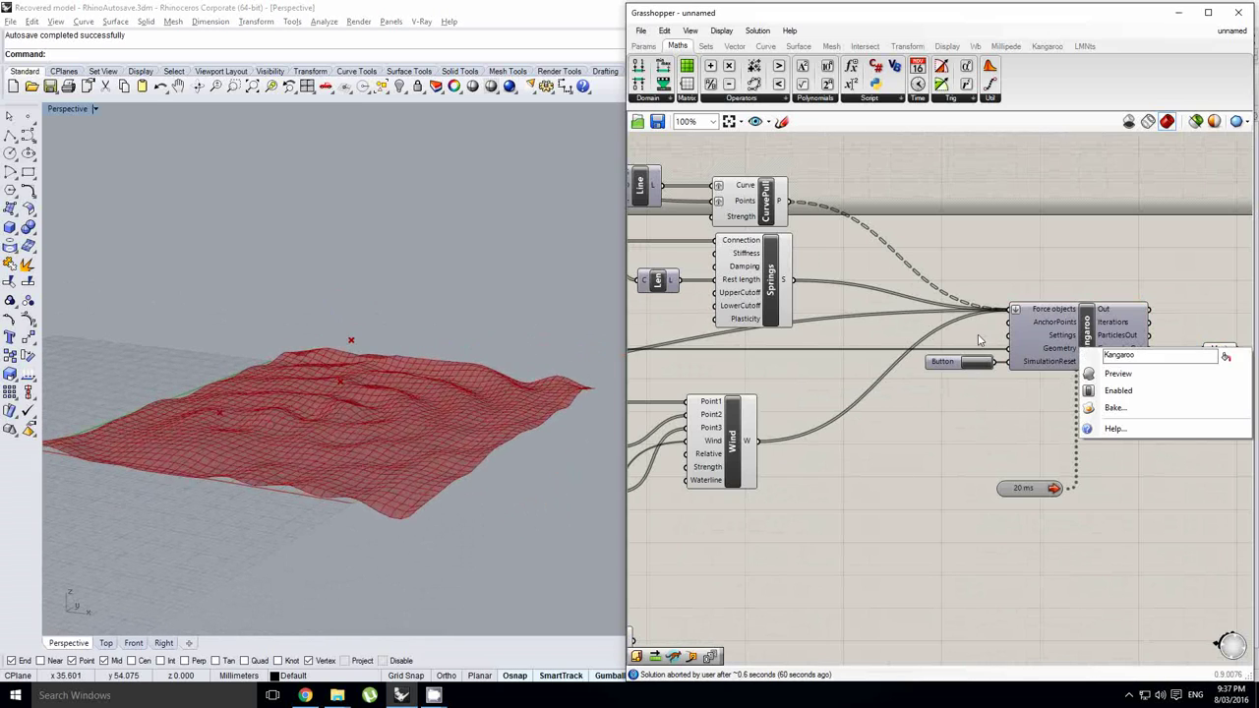
scroll(978, 340, "down", 5)
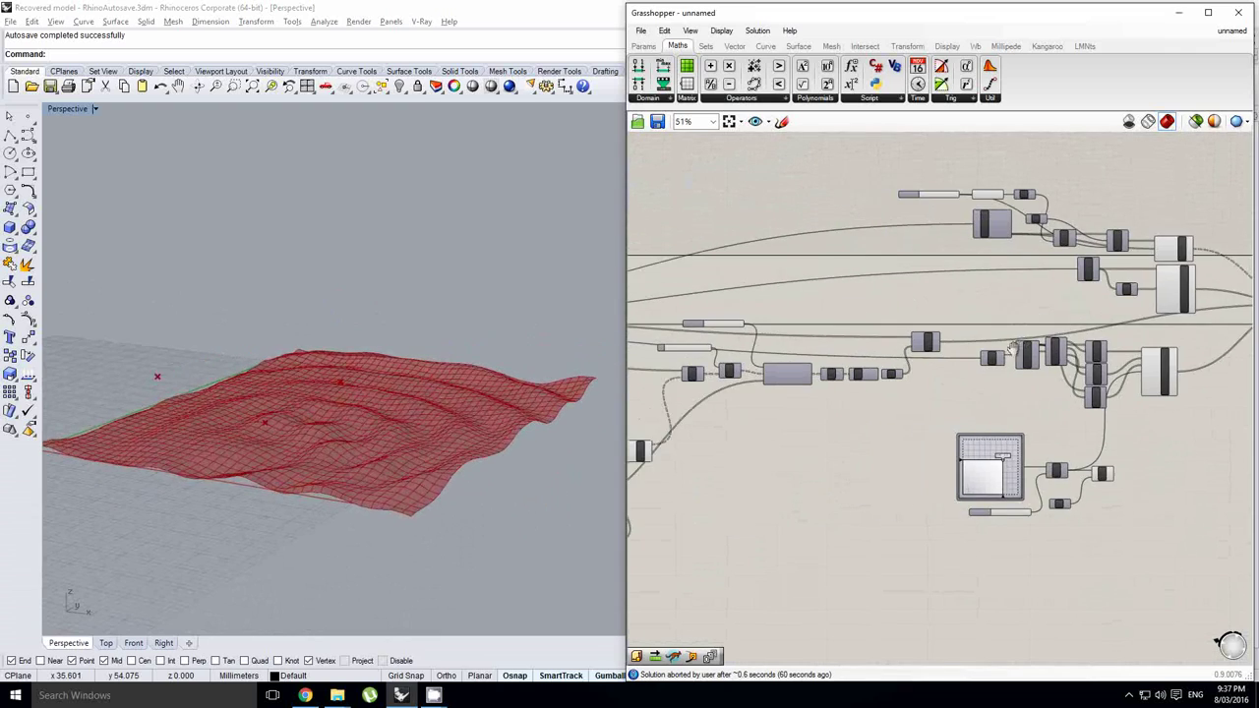
right_click_drag(1013, 349, 1059, 357)
scroll(780, 366, "up", 4)
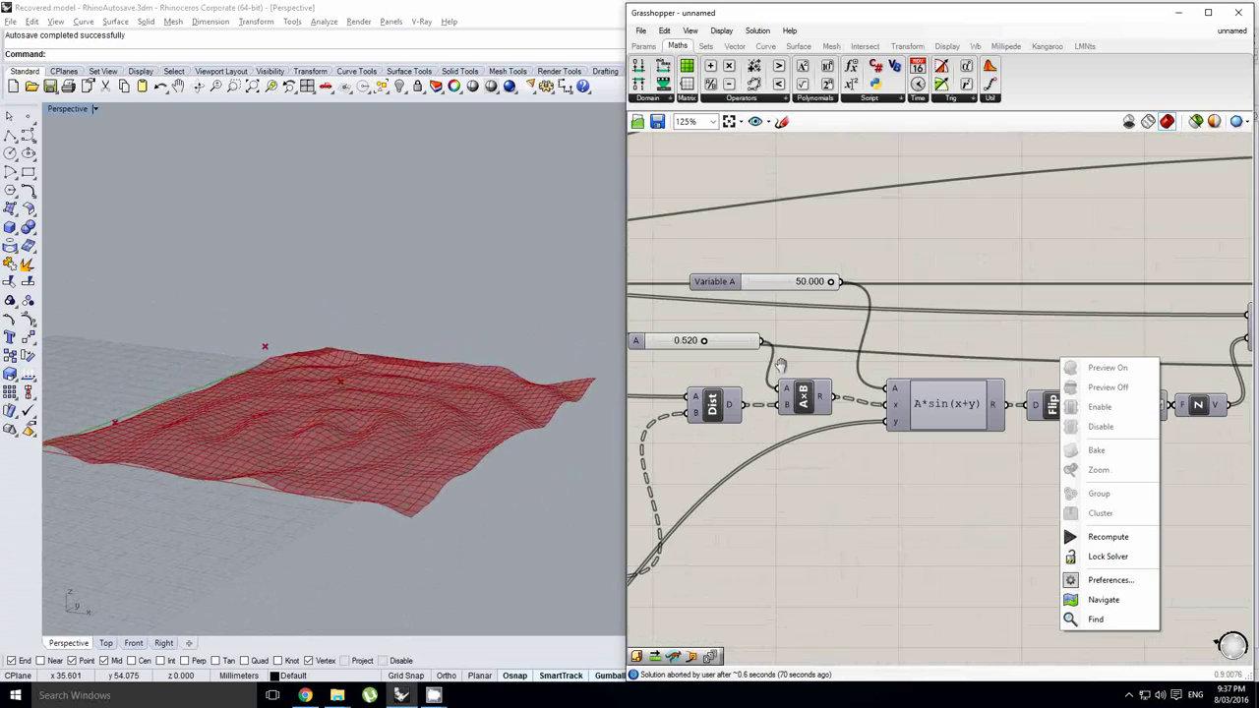
left_click(701, 358)
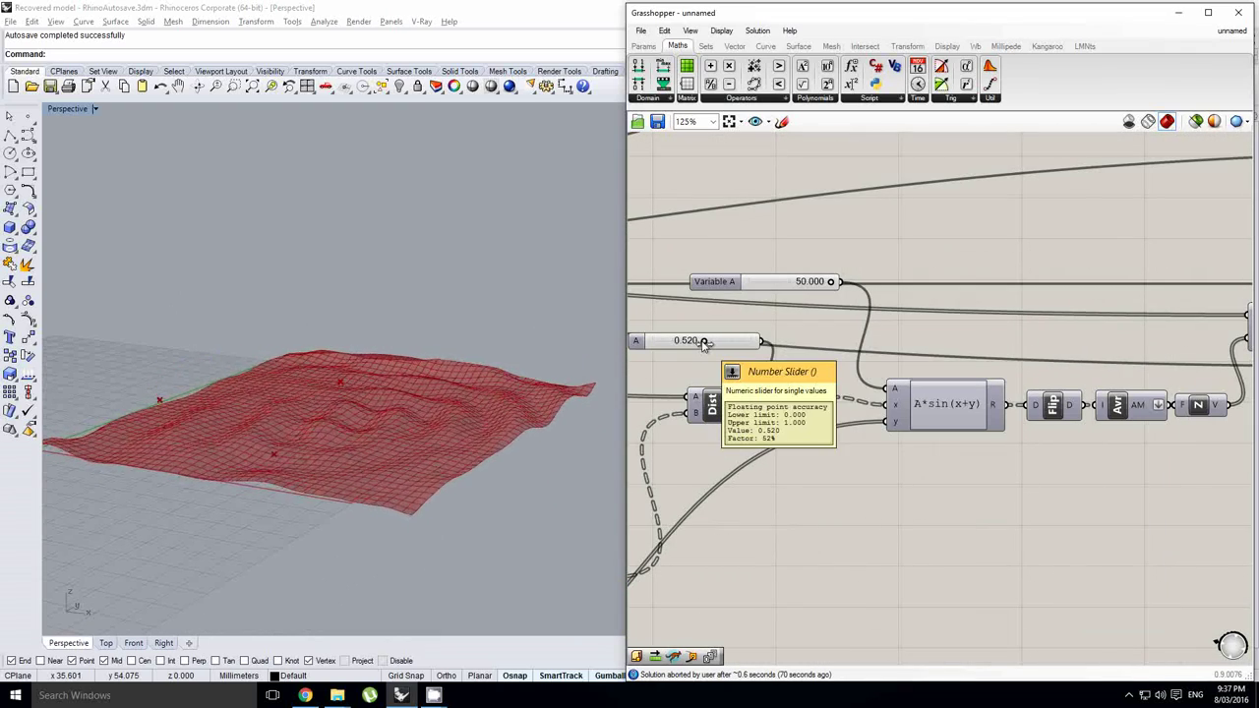
left_click_drag(704, 342, 679, 351)
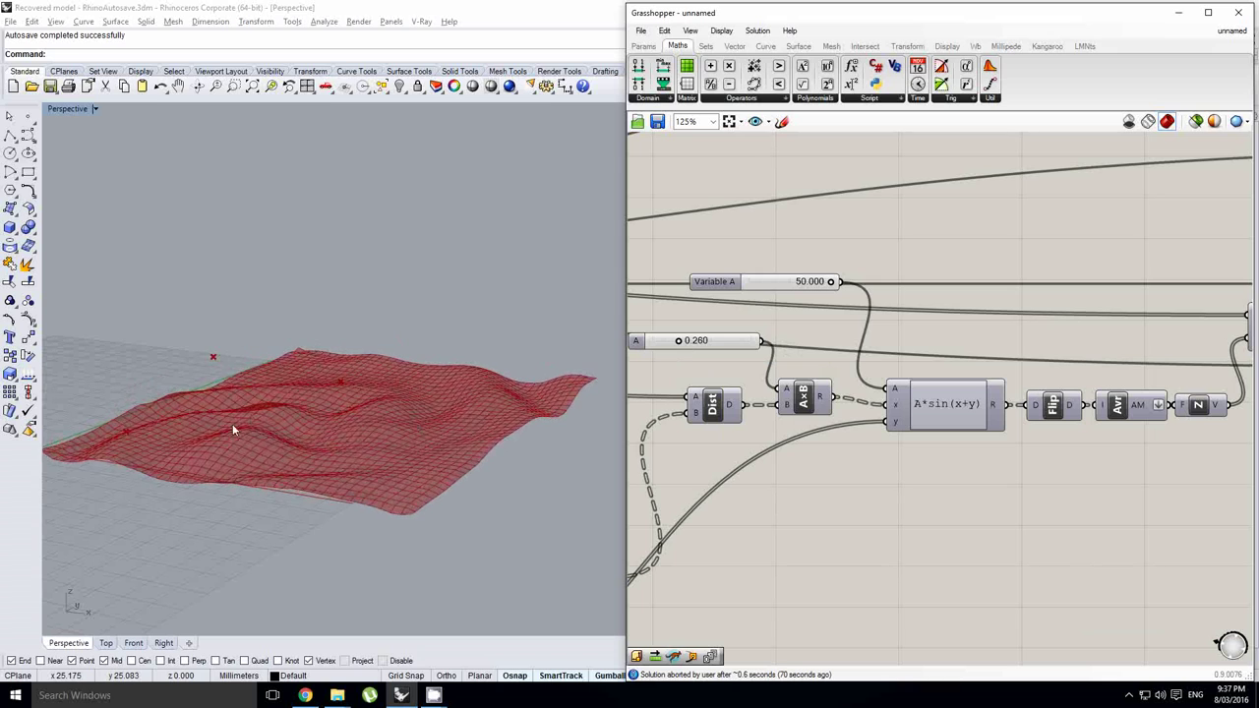
right_click_drag(233, 425, 341, 463)
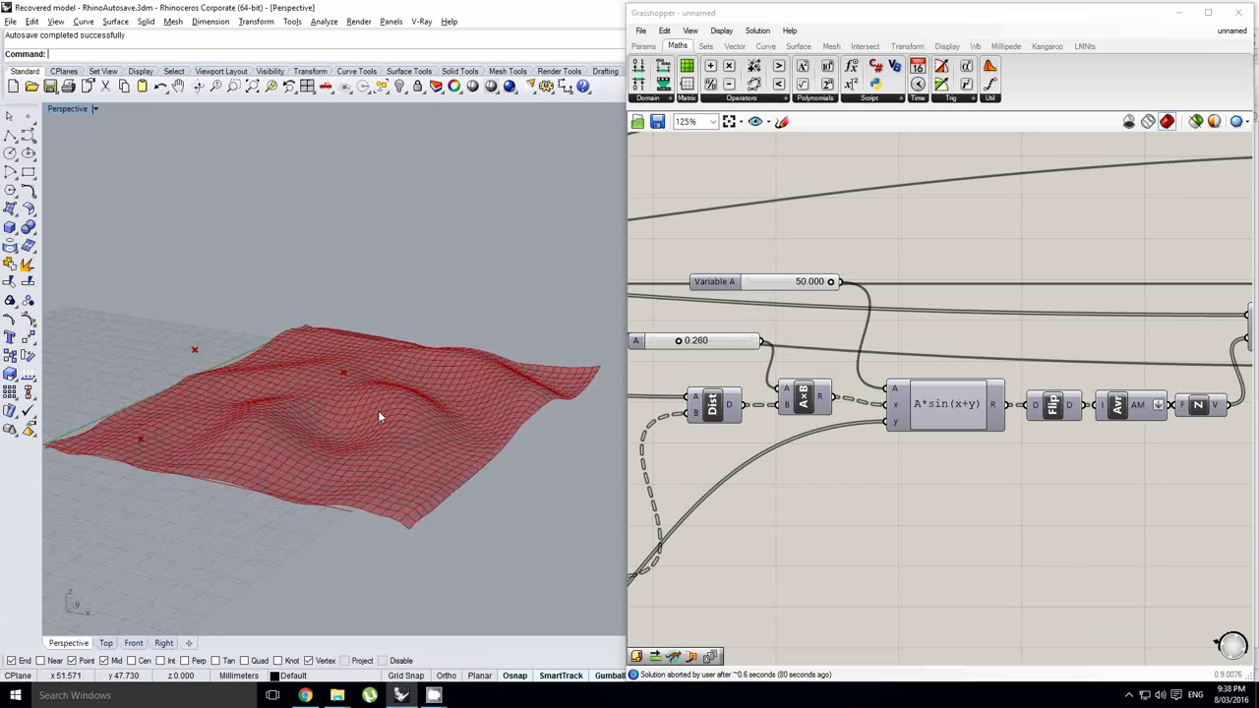
Set the Steps slider feeding the Range component to 3 and check the mesh from several angles in the Perspective viewport.
right_click_drag(885, 358, 1135, 287)
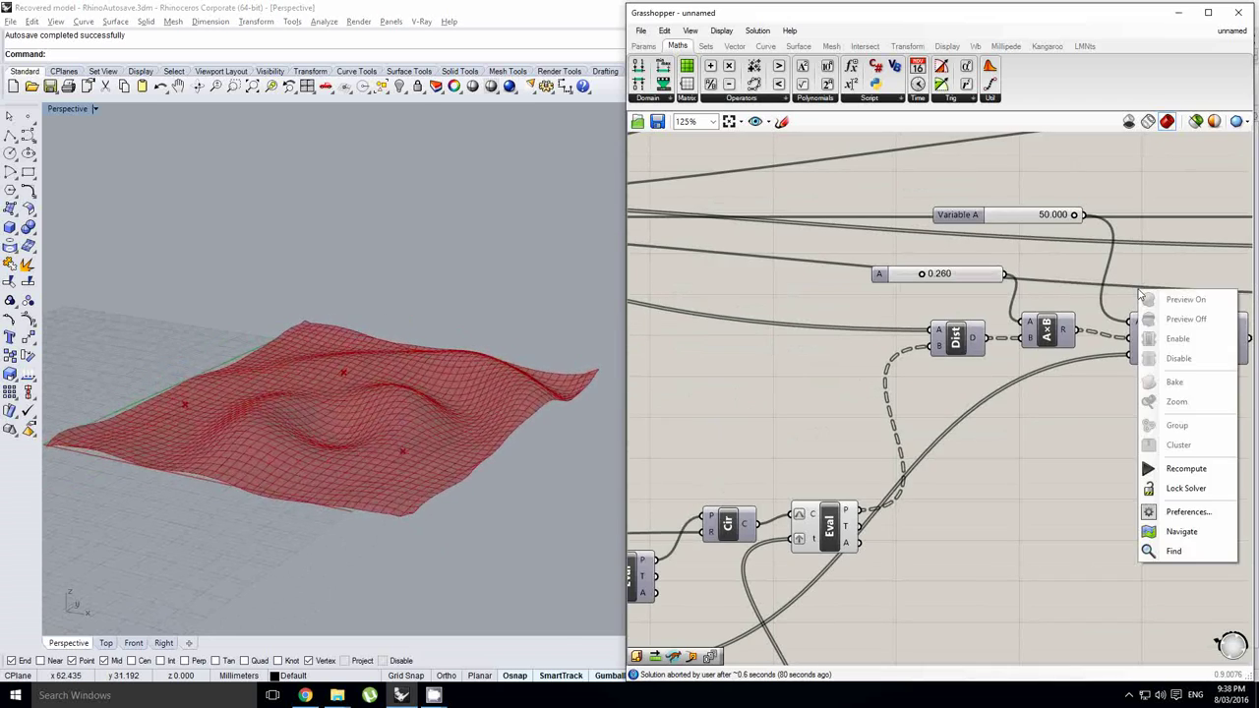
left_click_drag(1059, 438, 1112, 402)
scroll(1114, 403, "down", 4)
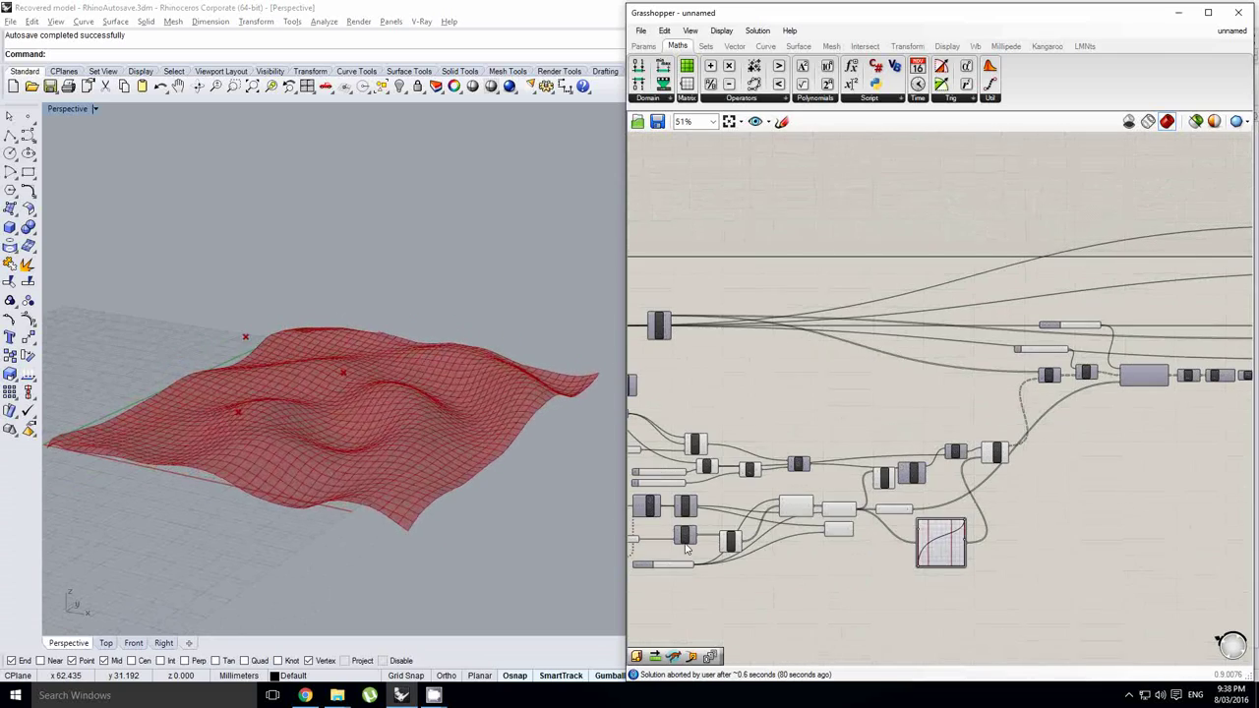
scroll(658, 519, "up", 3)
right_click_drag(687, 508, 949, 387)
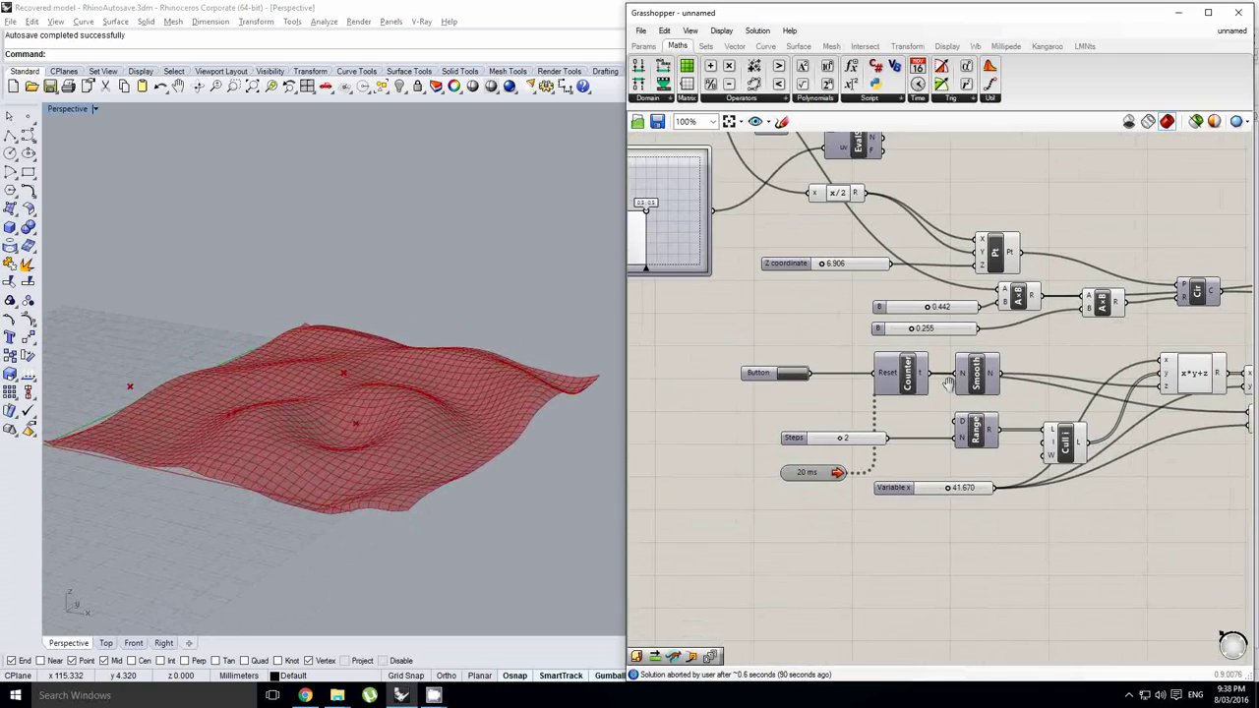
scroll(850, 448, "up", 2)
left_click(843, 441)
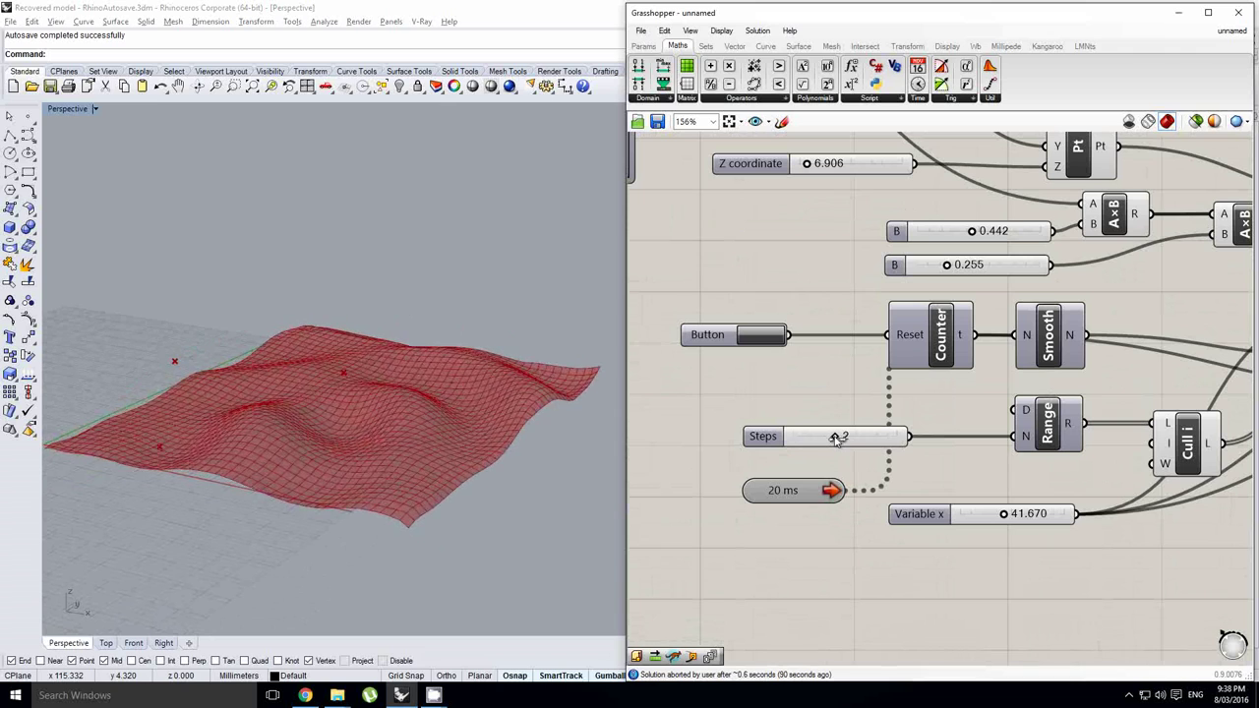
left_click_drag(837, 437, 849, 436)
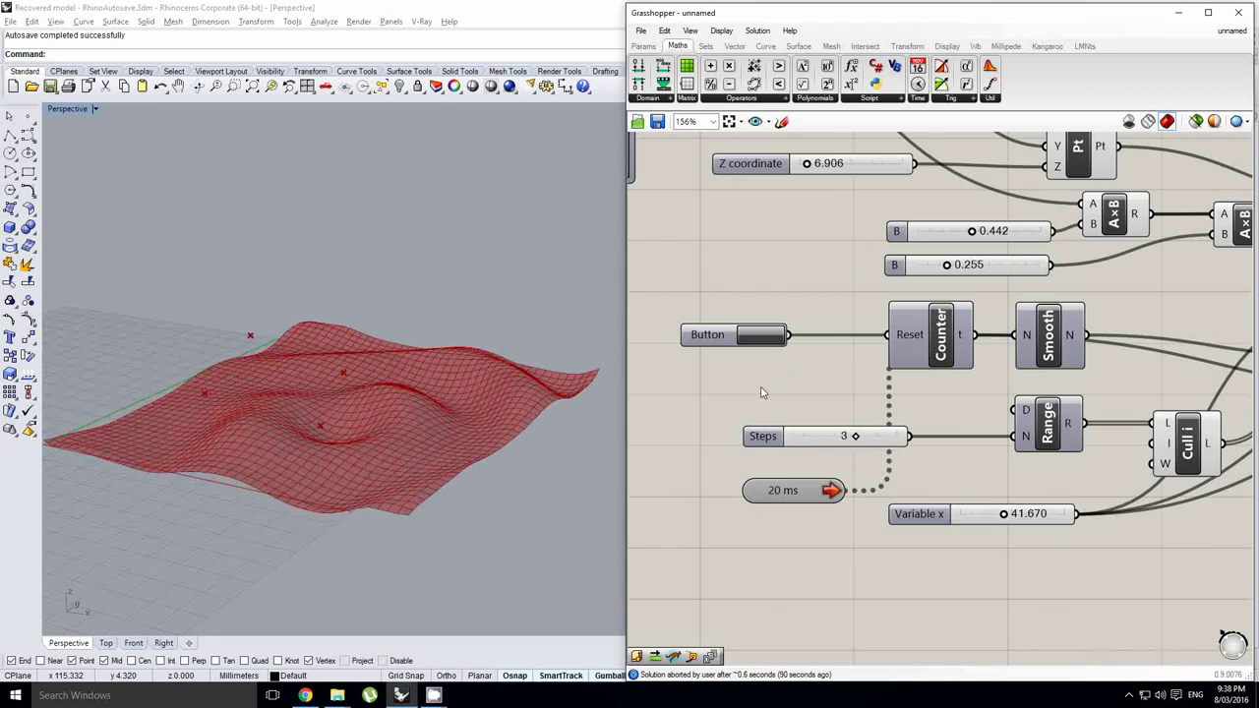
right_click_drag(357, 404, 362, 418)
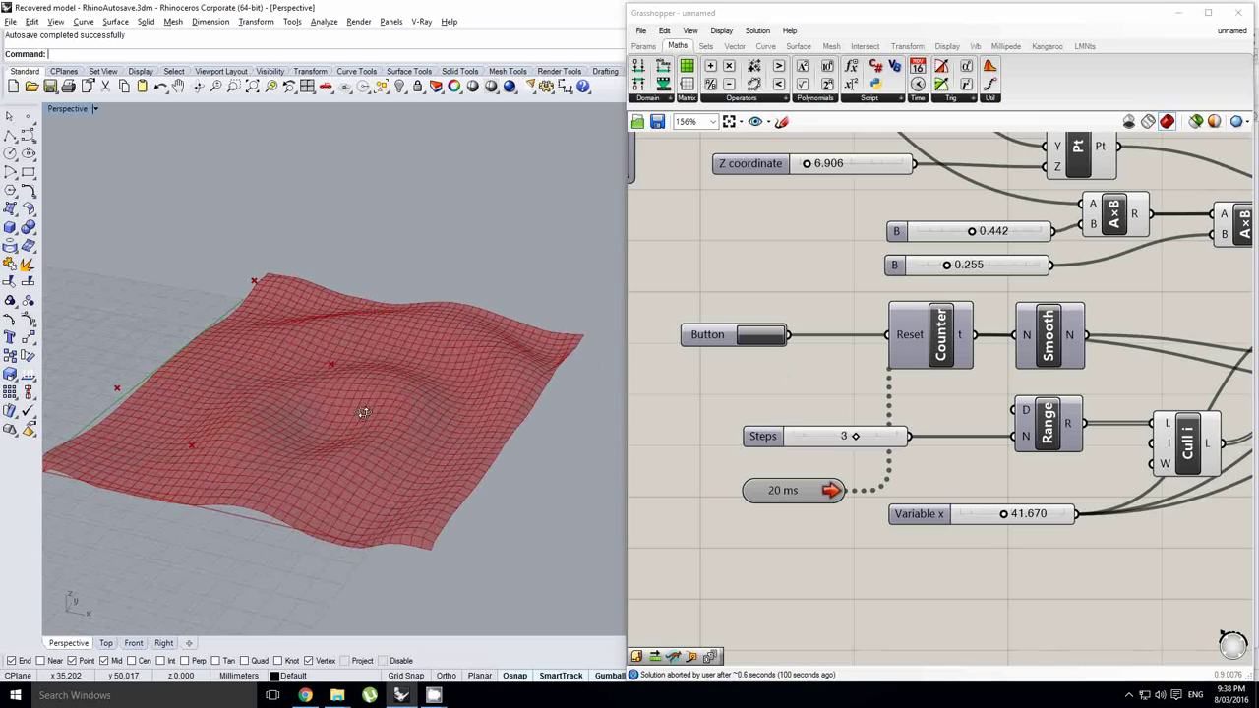
scroll(362, 424, "down", 2)
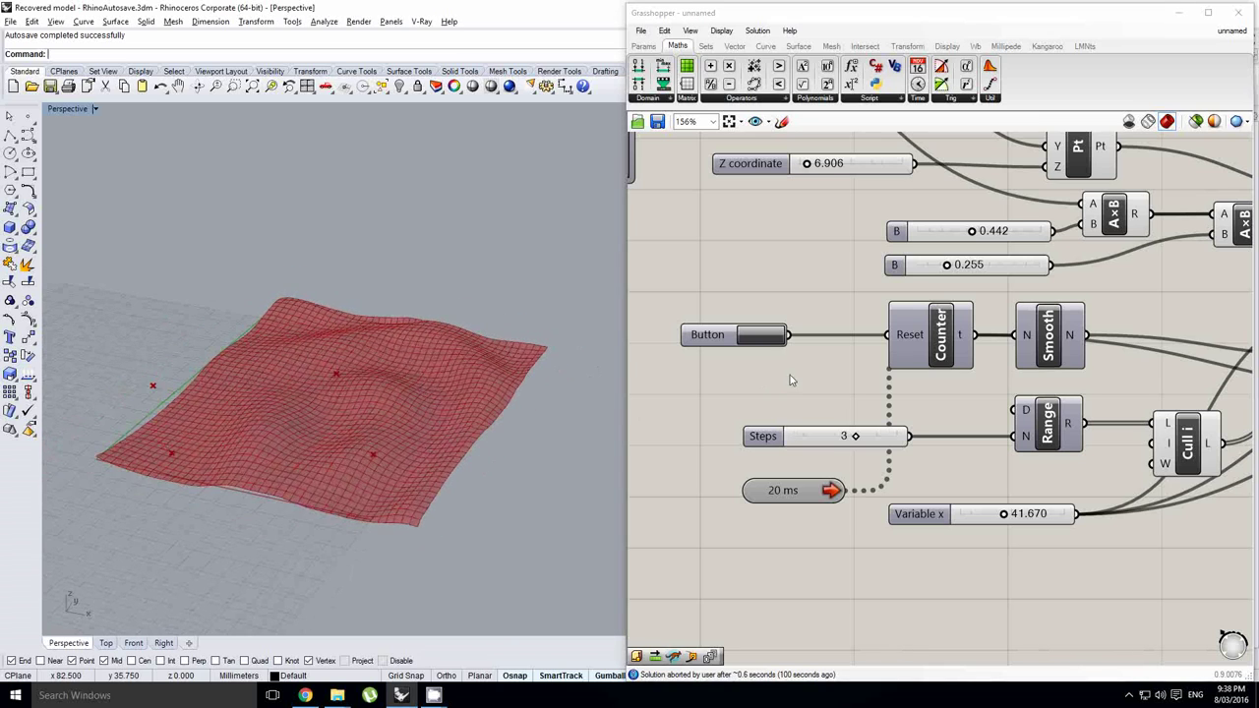
right_click_drag(442, 408, 423, 354)
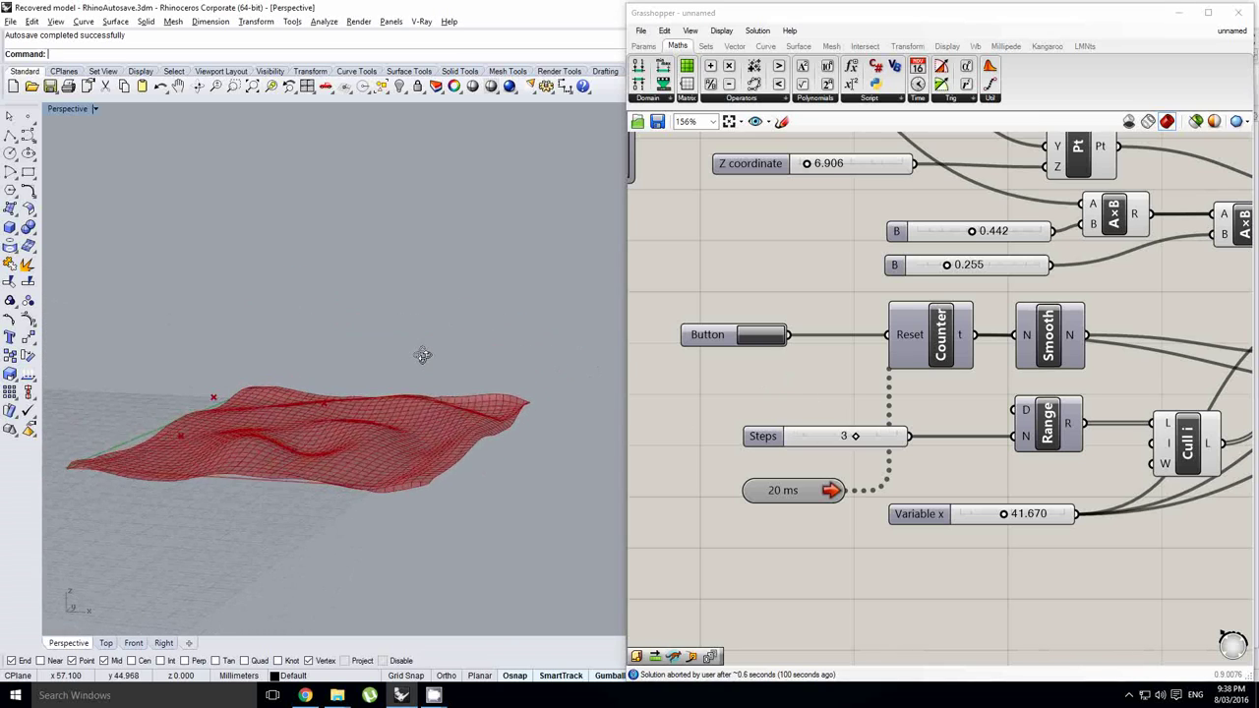
right_click(749, 402)
left_click(653, 412)
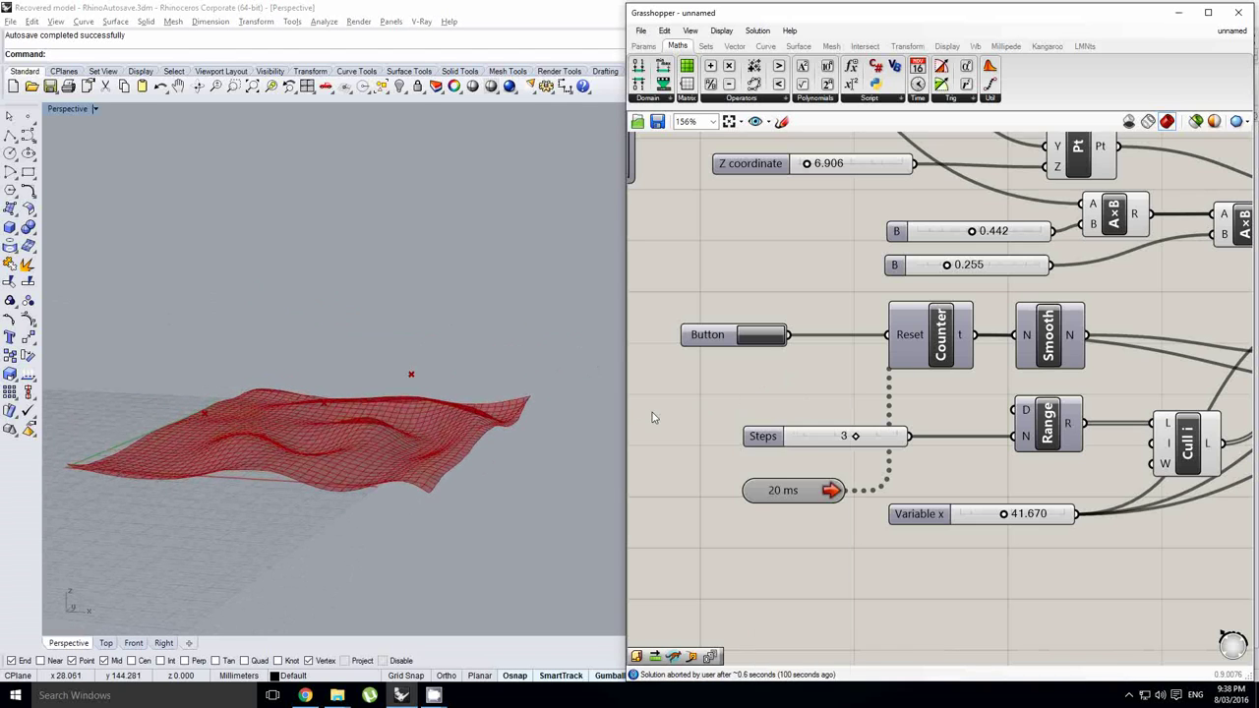
Set the A slider multiplying the Distance output to 0.503 and check the mesh ripples in the Perspective viewport.
scroll(652, 412, "down", 2)
scroll(653, 418, "down", 1)
right_click_drag(1147, 268, 812, 323)
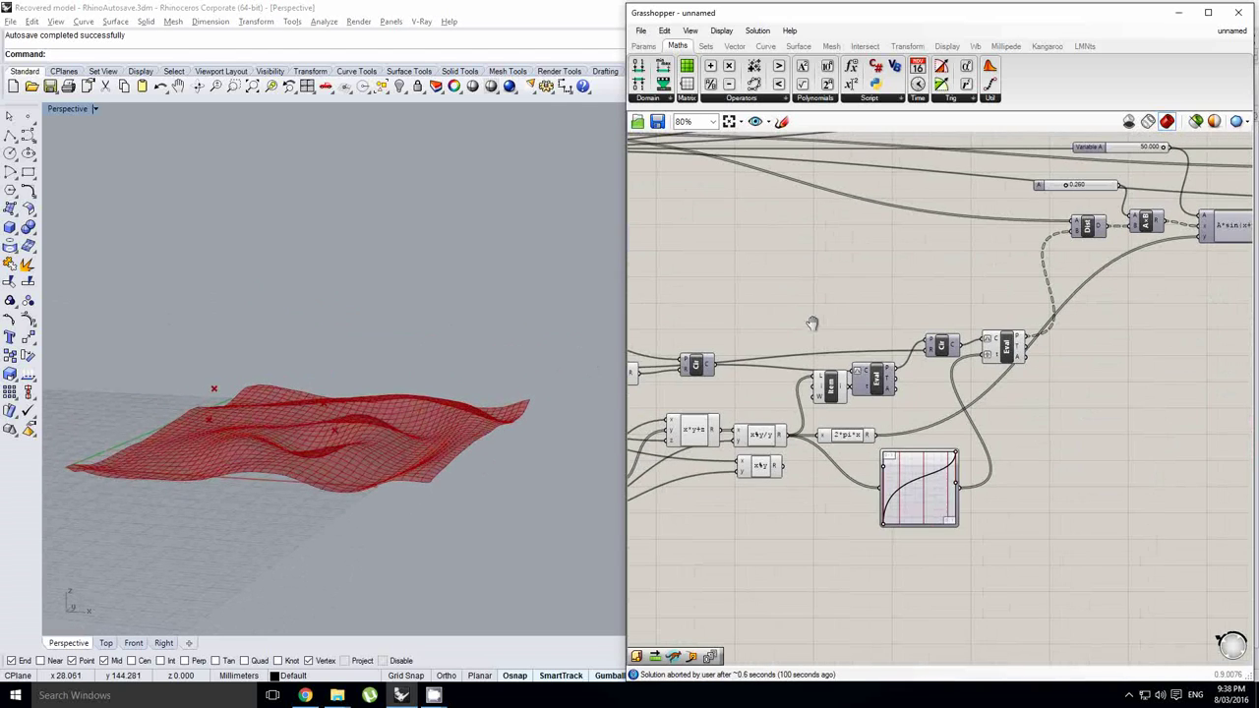
right_click_drag(1073, 211, 968, 285)
scroll(976, 277, "up", 4)
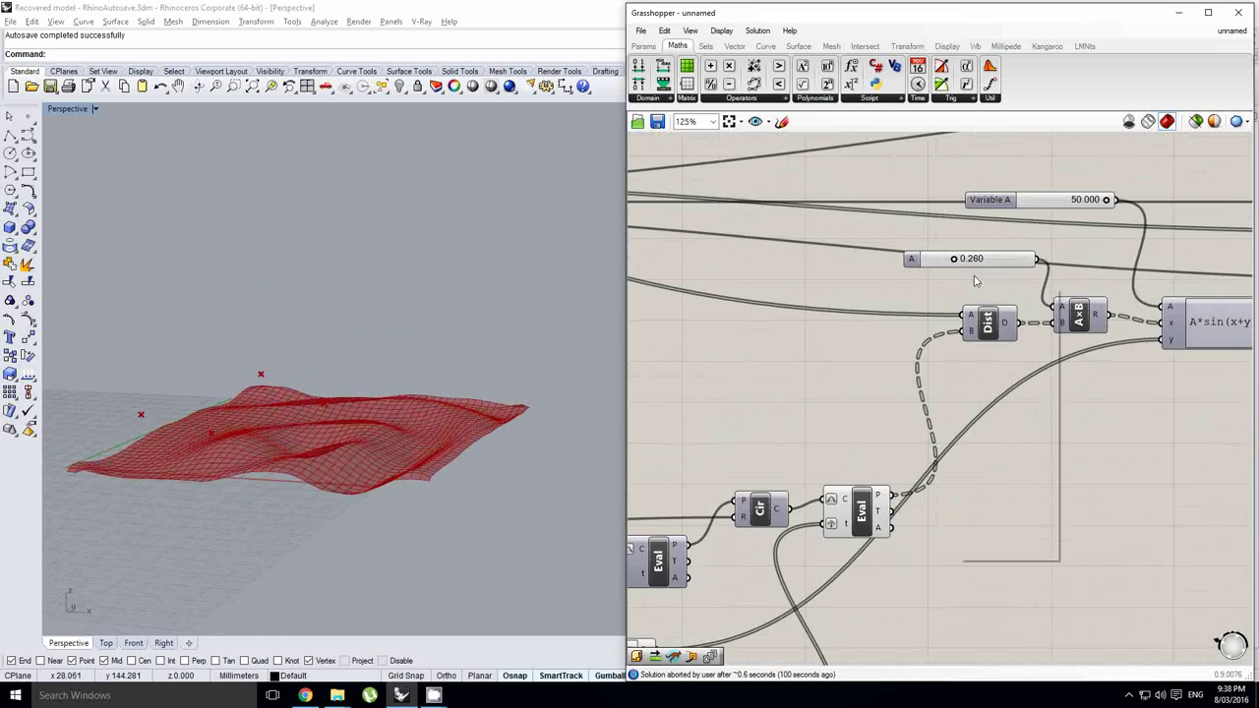
right_click(959, 287)
left_click(933, 286)
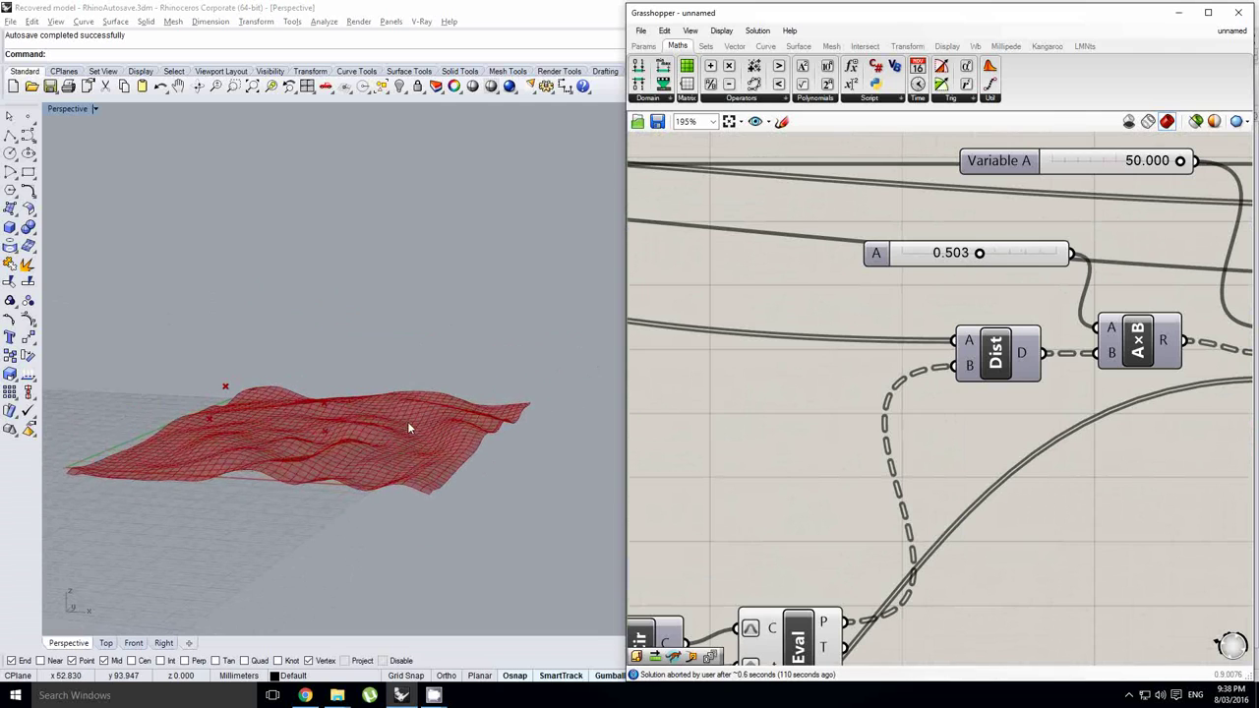
right_click_drag(409, 427, 396, 396)
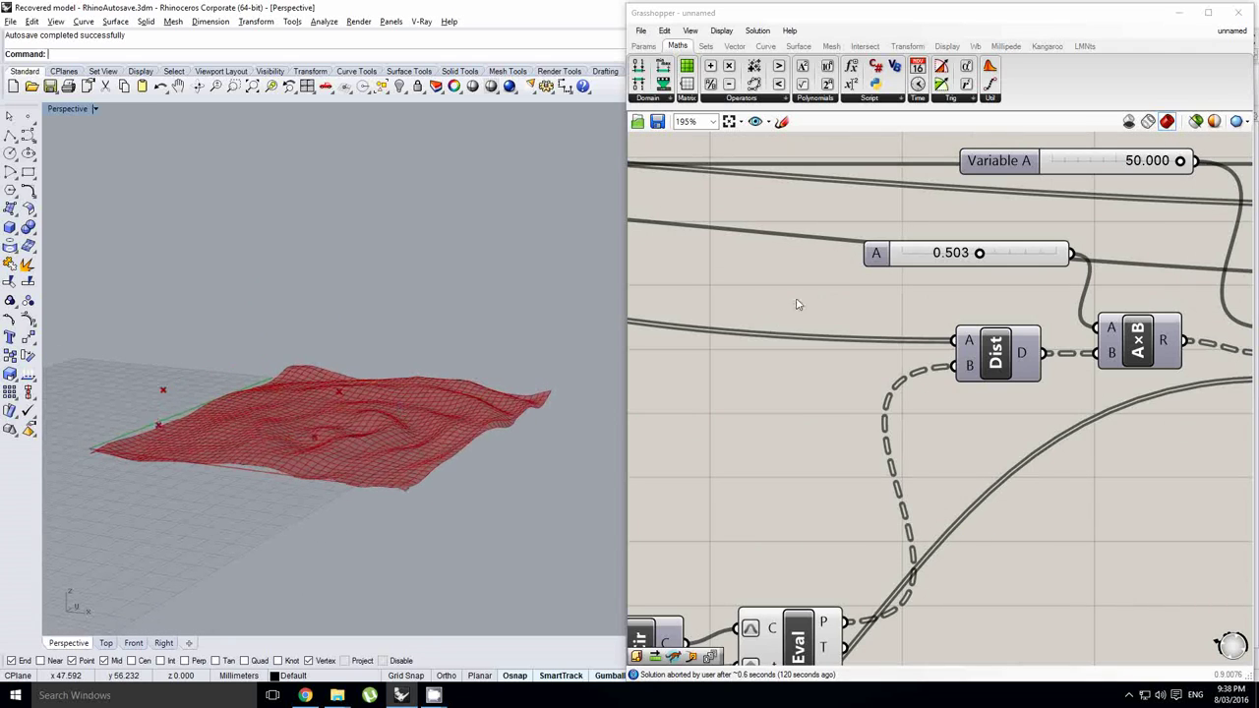
right_click_drag(310, 375, 307, 385)
Bring the Kangaroo solver section with its force inputs, reset button and timer into view.
scroll(802, 360, "down", 5)
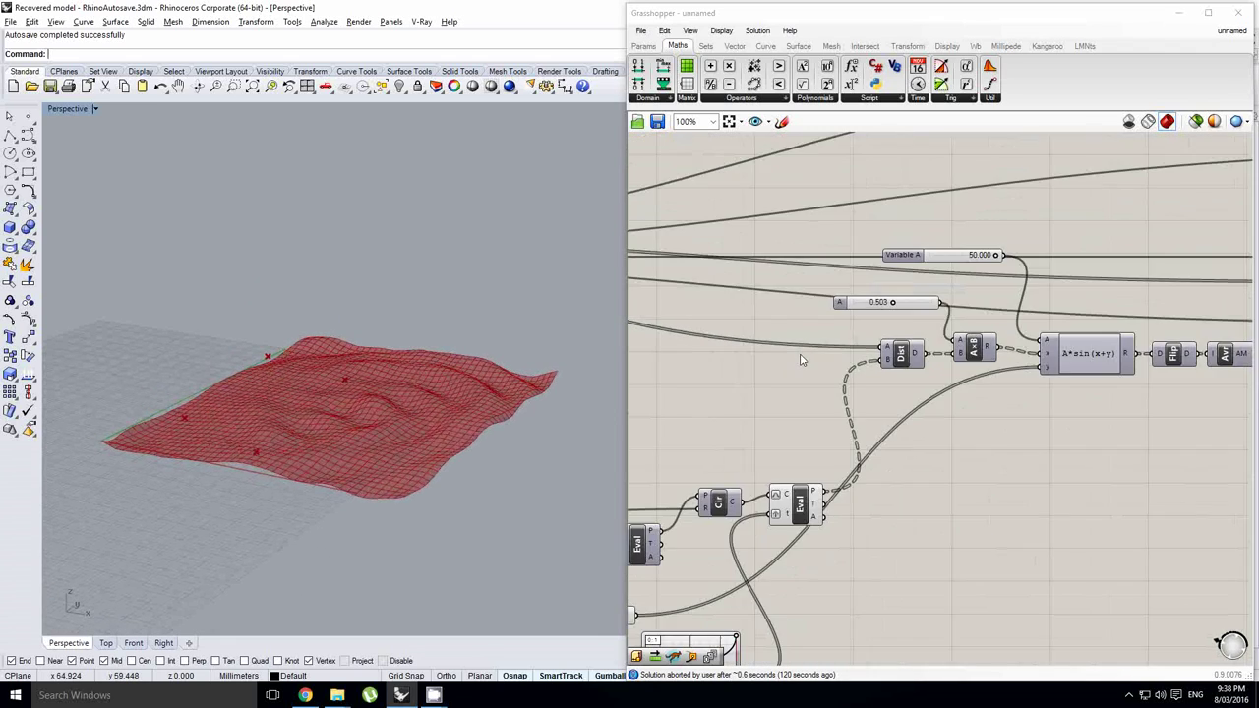
scroll(1114, 284, "down", 1)
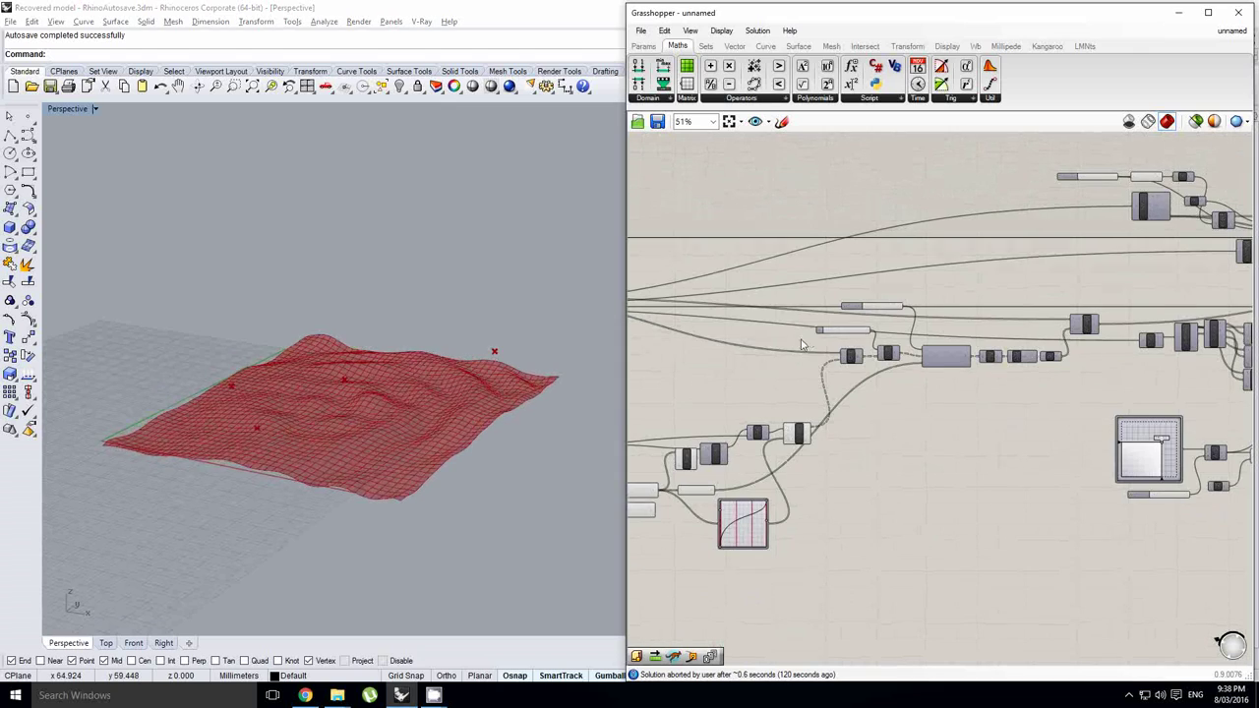
right_click_drag(1108, 280, 641, 341)
scroll(893, 386, "up", 1)
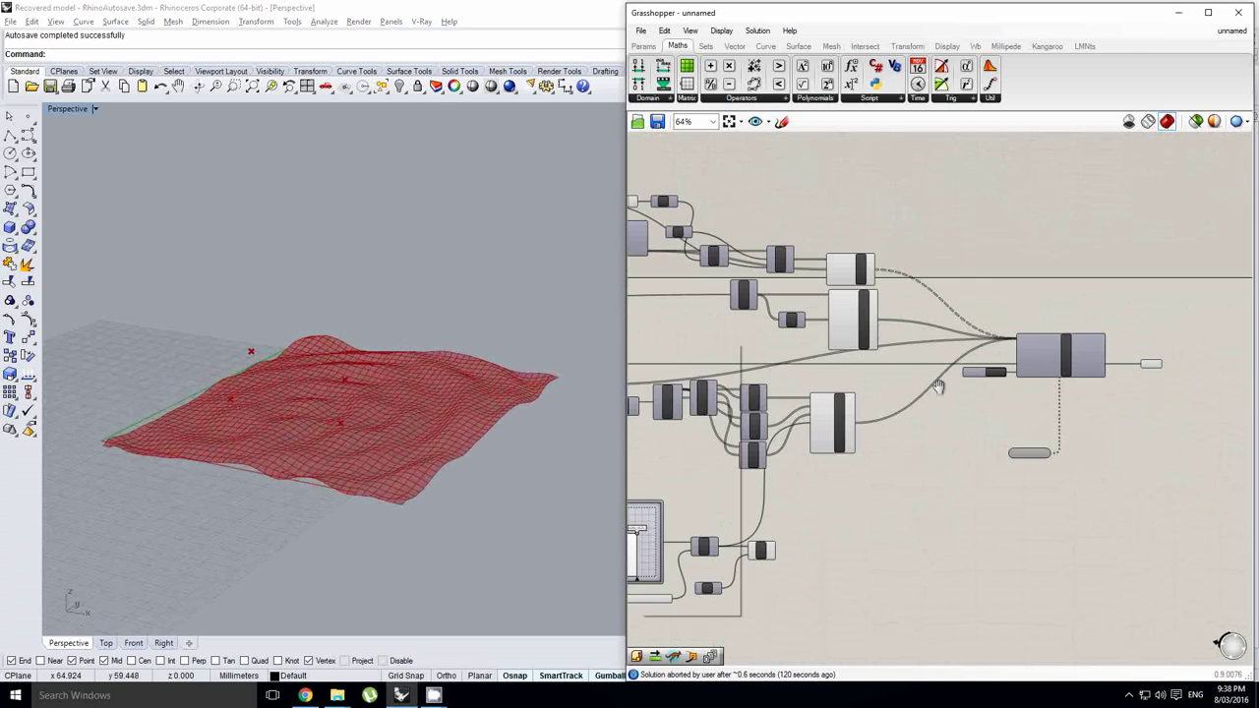